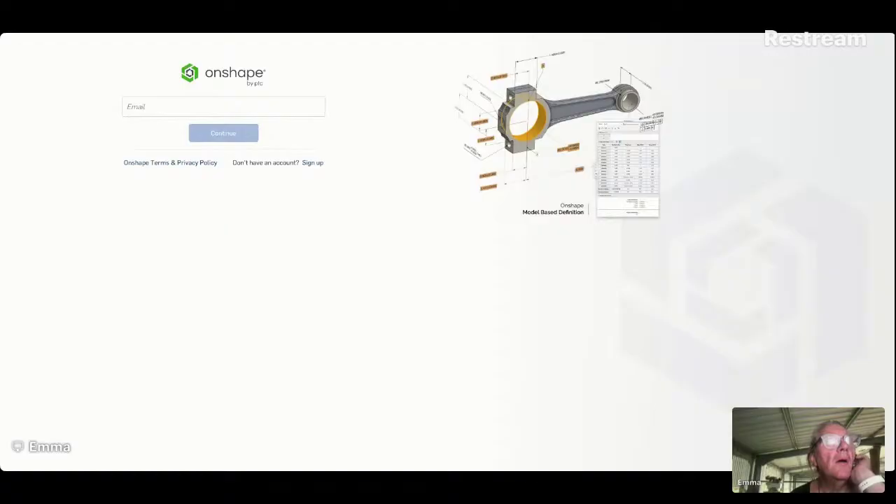
Step: Sign in to Onshape with the account e-mail and the account password
click(223, 107)
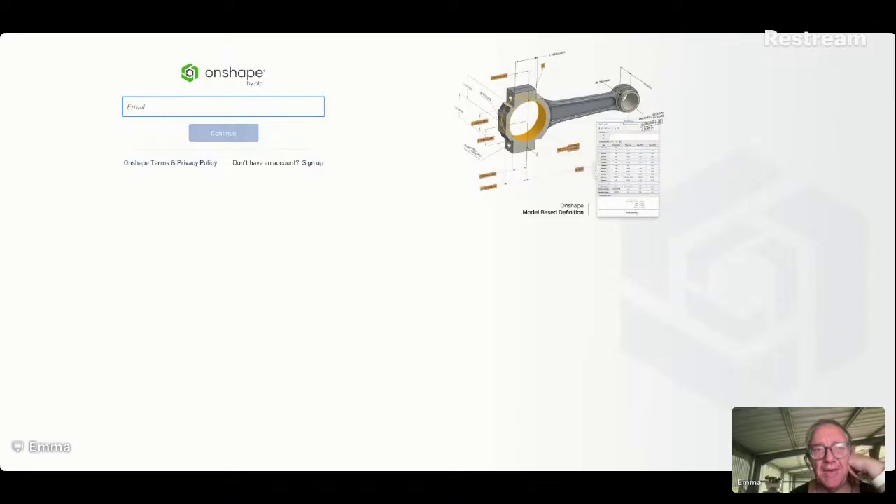
click(186, 129)
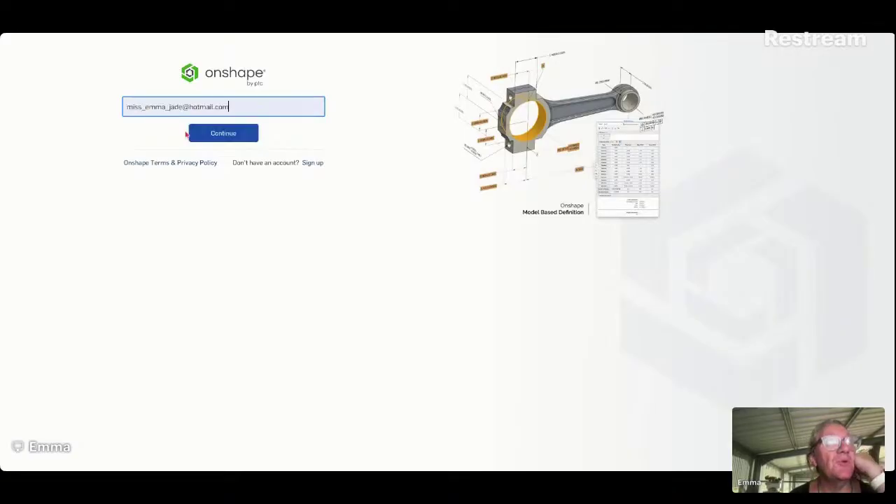
click(207, 134)
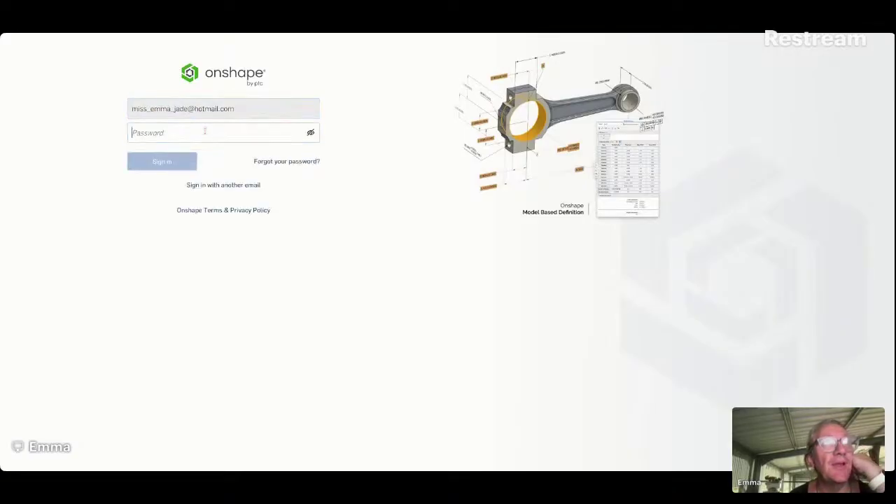
click(168, 160)
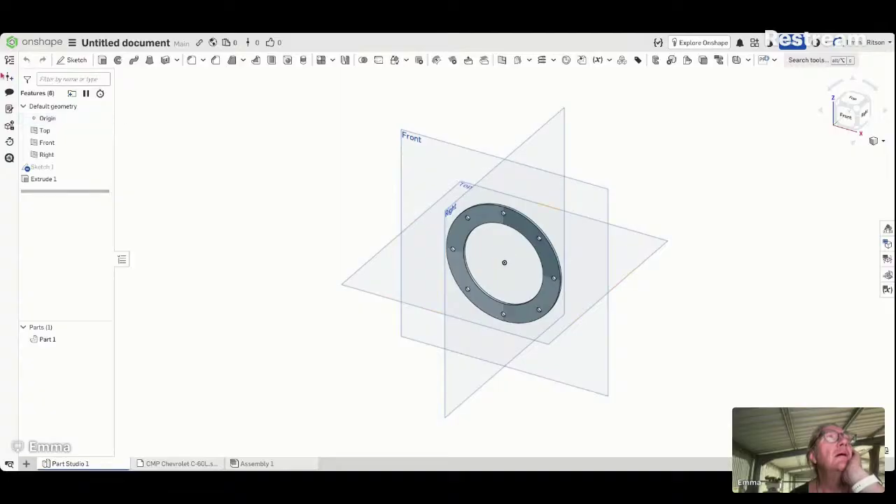
Step: Return to the list of owned documents and open the document "karls Low2 - Copy"
click(26, 42)
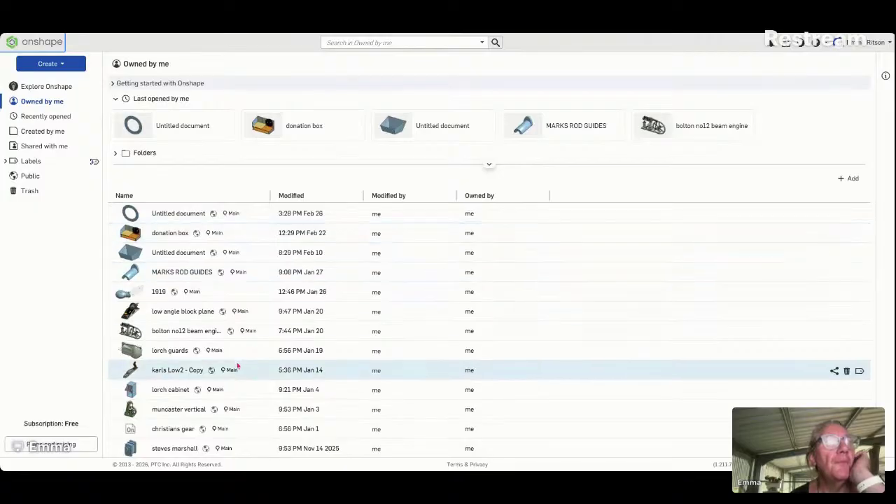
click(186, 369)
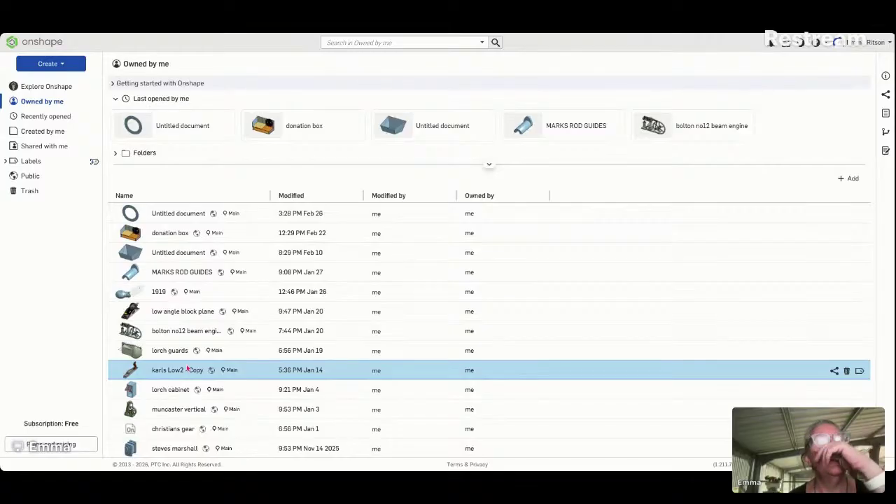
double_click(187, 370)
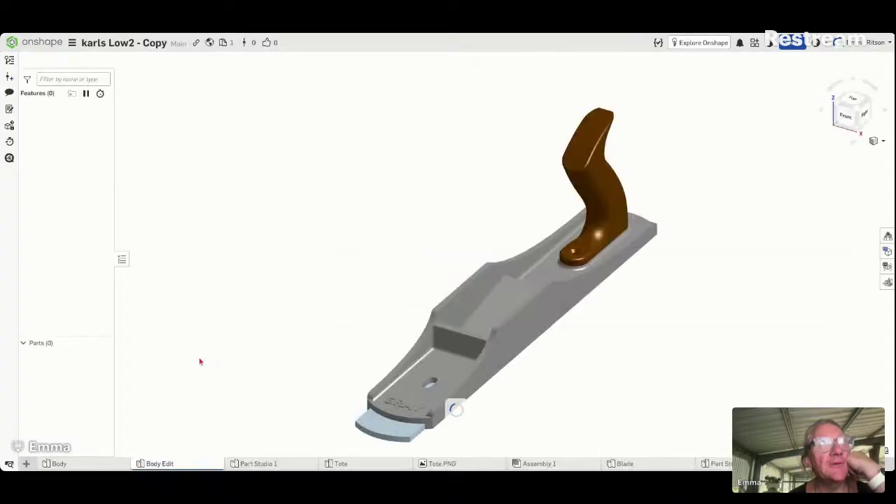
Step: Examine the hand plane model from below and above, including its sole, mouth opening, bed and handle
right_drag(269, 355, 244, 394)
right_drag(293, 341, 258, 248)
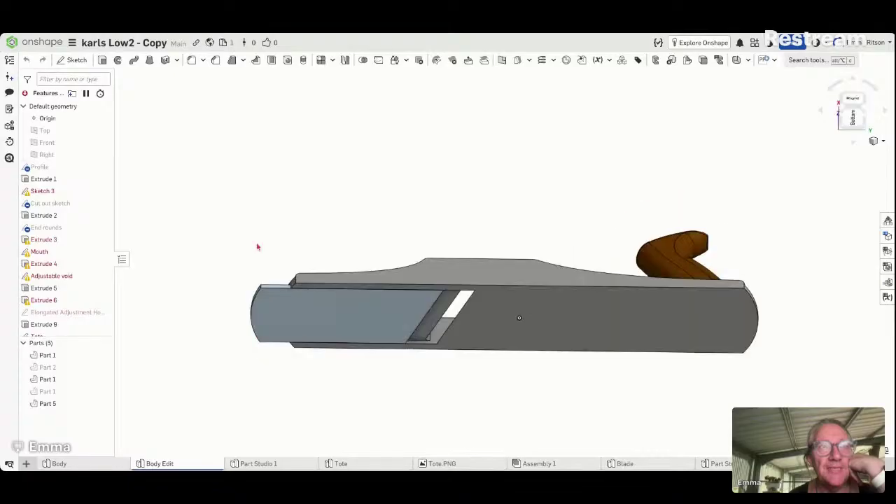
right_drag(352, 323, 370, 403)
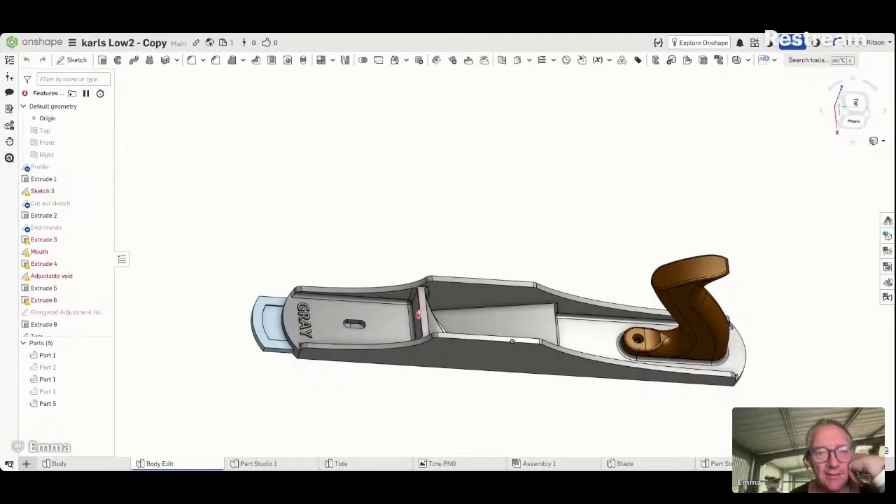
right_drag(417, 317, 427, 319)
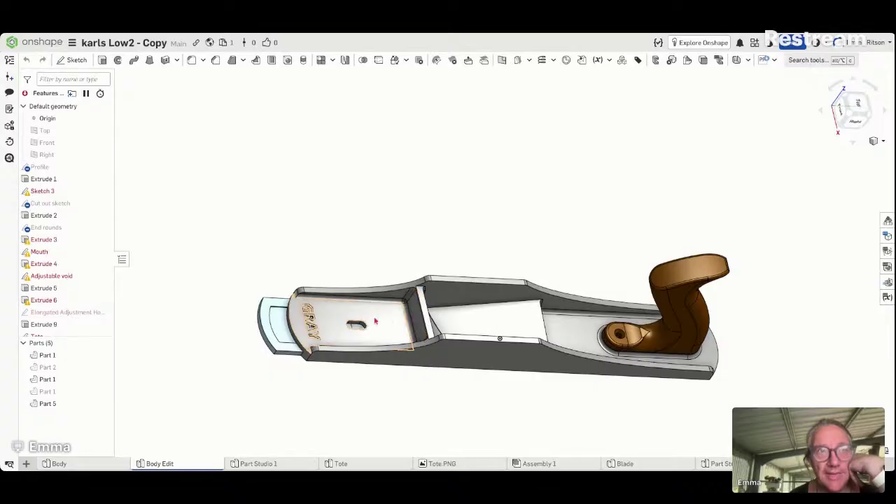
right_drag(375, 322, 433, 335)
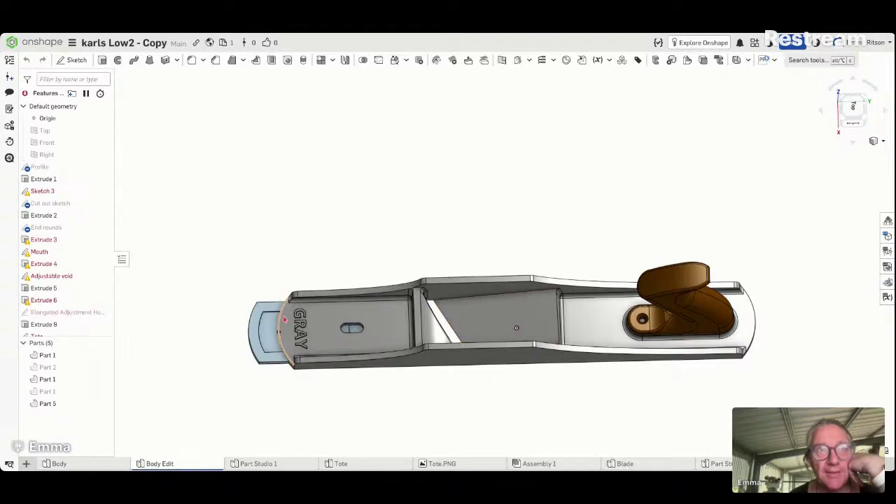
mouse_move(348, 323)
right_down()
mouse_move(371, 315)
mouse_move(355, 336)
right_up()
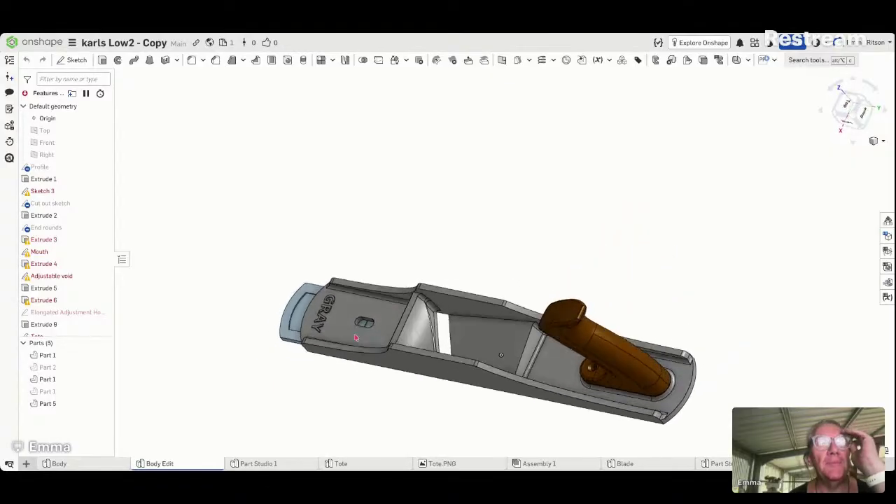
right_drag(420, 323, 426, 318)
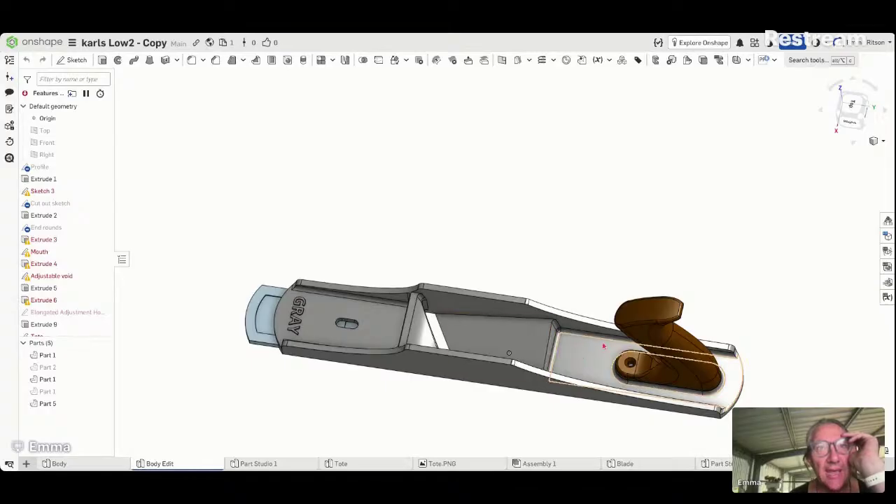
right_drag(510, 350, 477, 417)
Step: Hide the sliding toe plate and the wooden handle, leaving only the plane body displayed
click(376, 222)
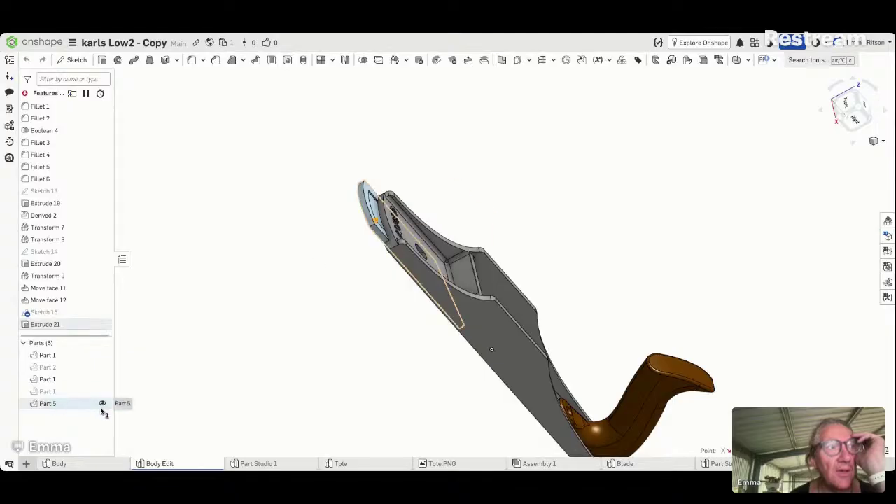
click(103, 404)
right_drag(202, 386, 170, 400)
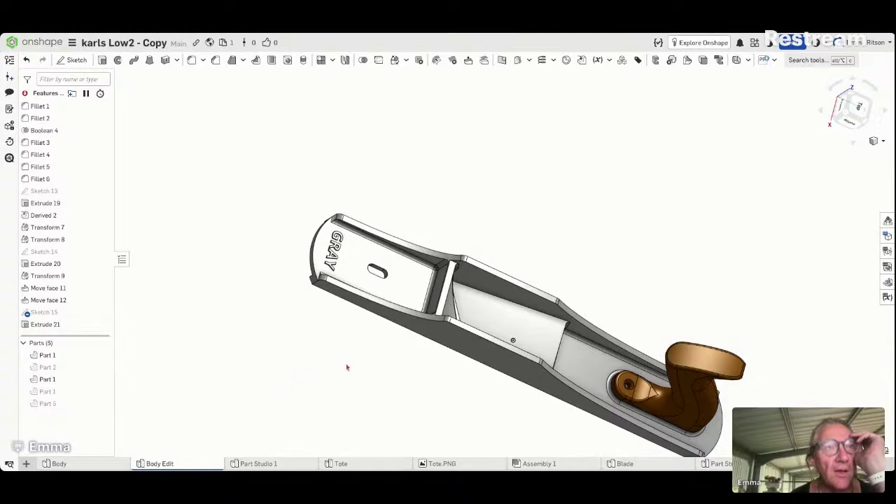
right_drag(347, 367, 346, 380)
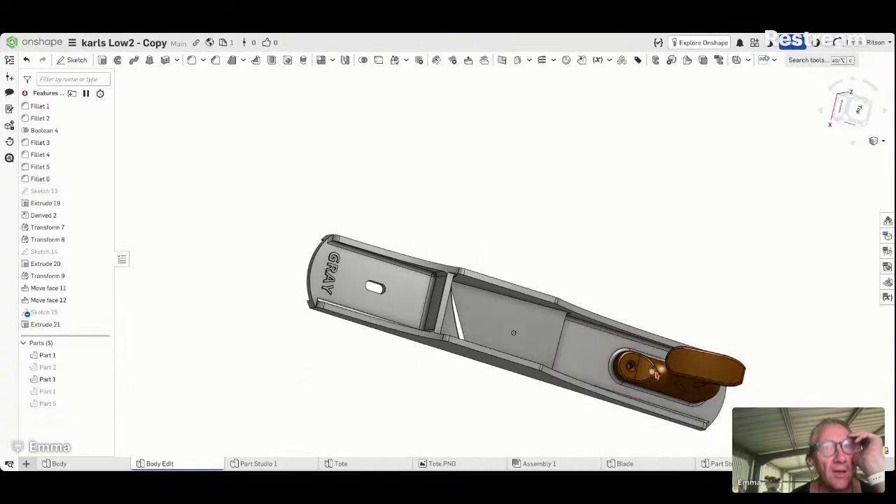
click(102, 379)
right_drag(268, 405, 242, 290)
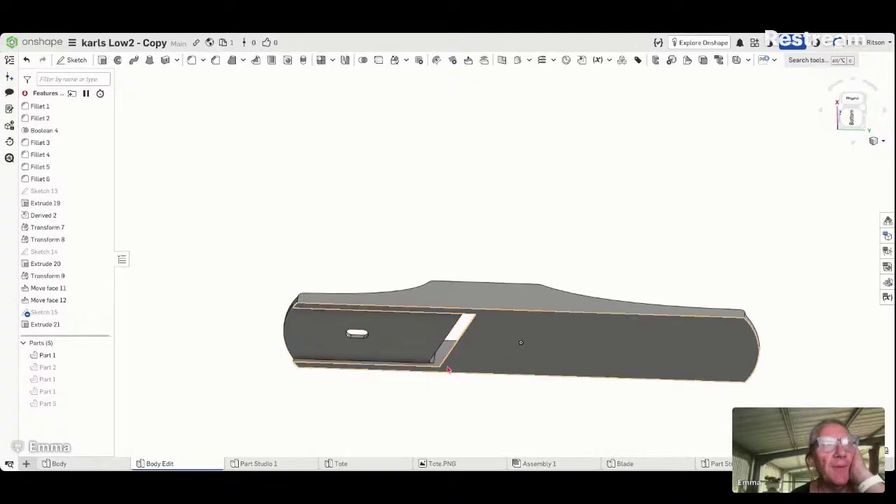
right_drag(409, 361, 413, 337)
drag(413, 336, 397, 404)
right_click(418, 400)
click(420, 395)
right_drag(396, 396, 382, 418)
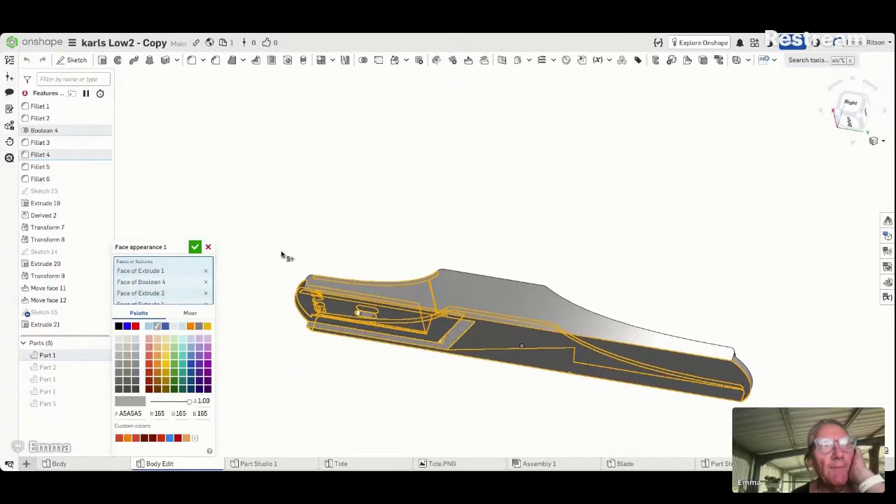
click(208, 247)
Step: Create a section view of the plane body from its right side face with the section plane offset -30 mm
right_drag(280, 377, 274, 405)
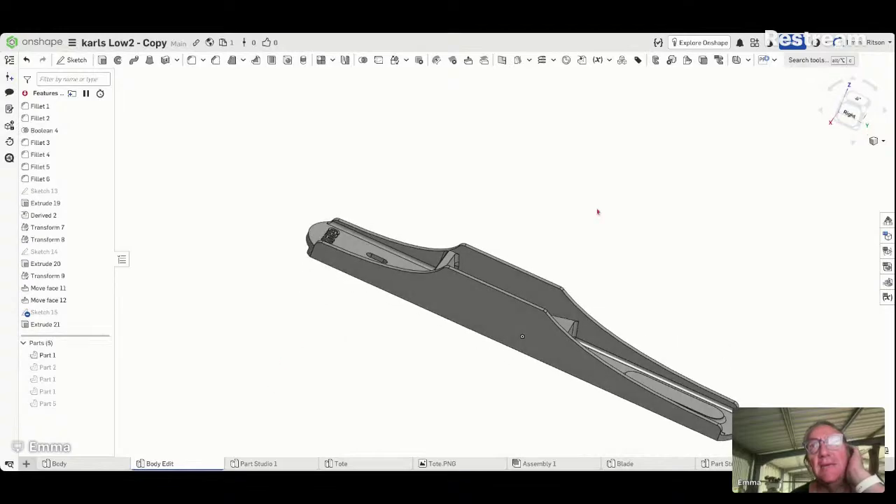
click(849, 114)
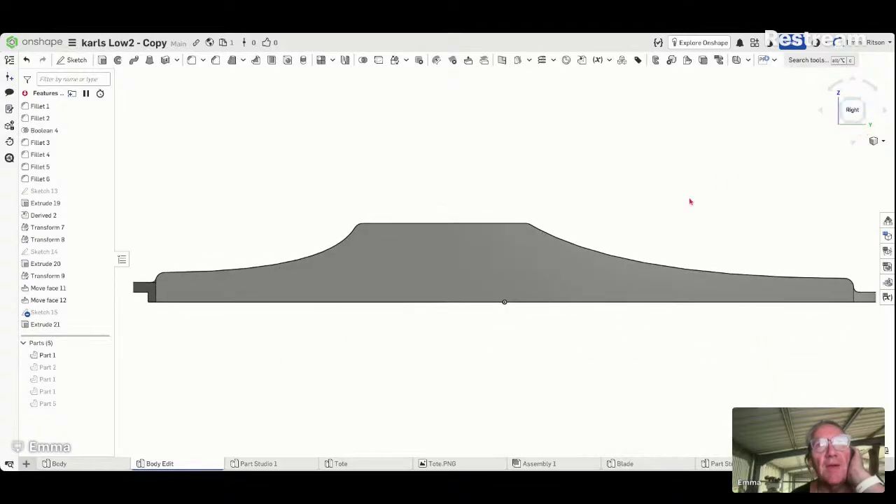
click(879, 141)
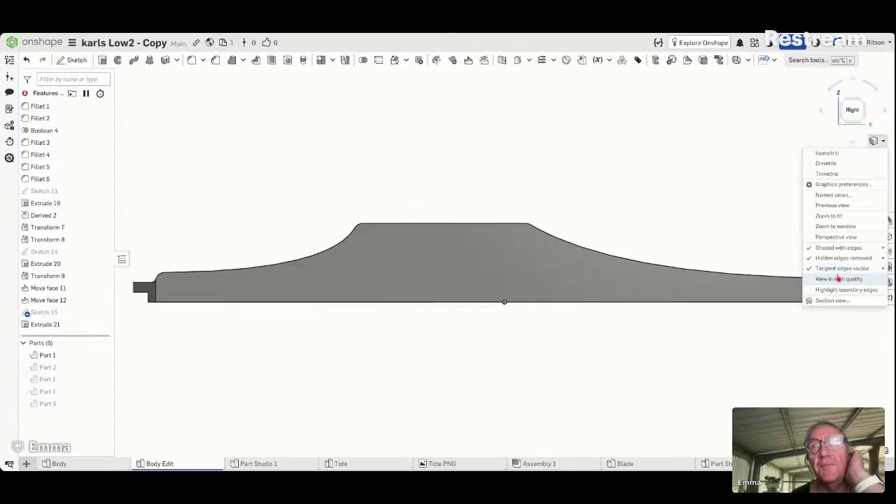
click(838, 301)
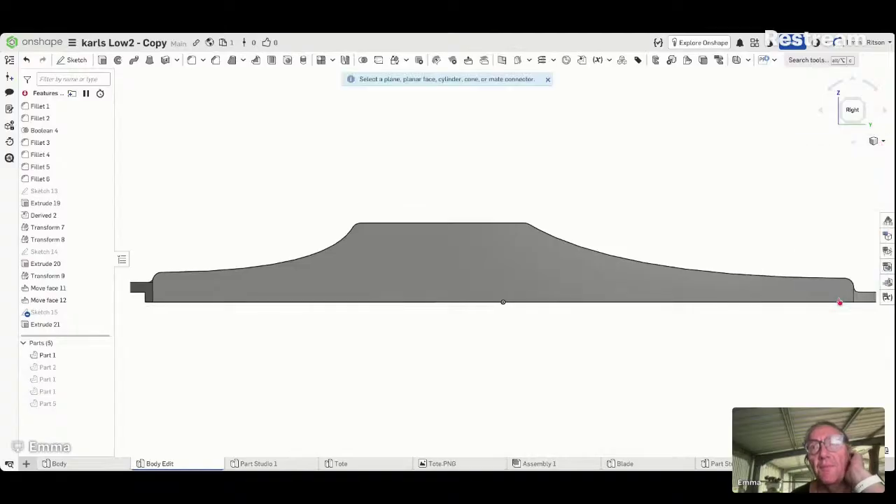
click(469, 252)
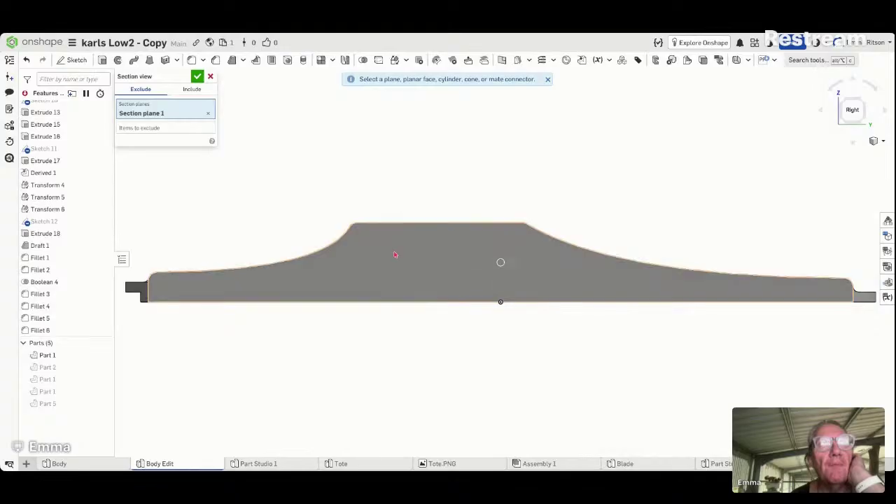
right_drag(391, 255, 363, 268)
drag(451, 287, 491, 270)
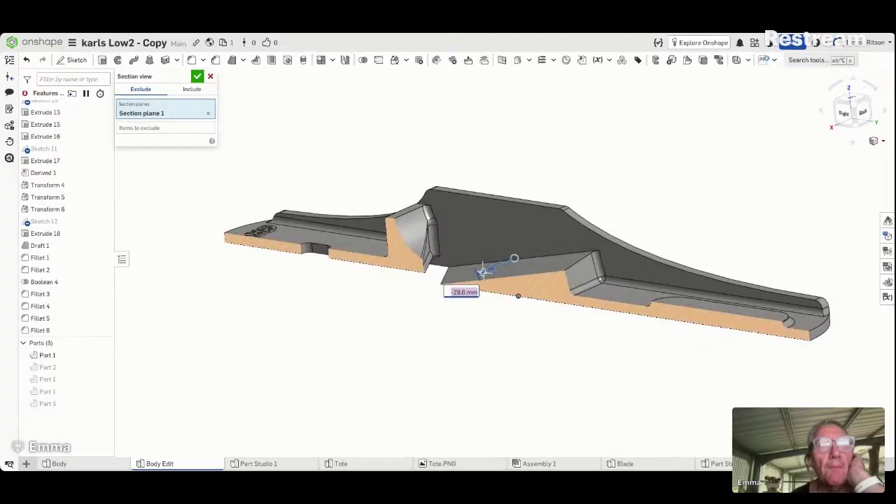
key(BackSpace)
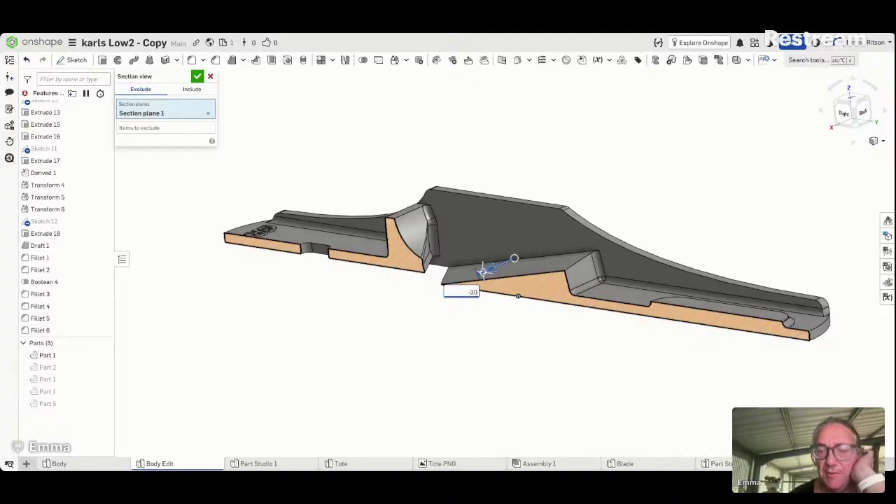
key(Return)
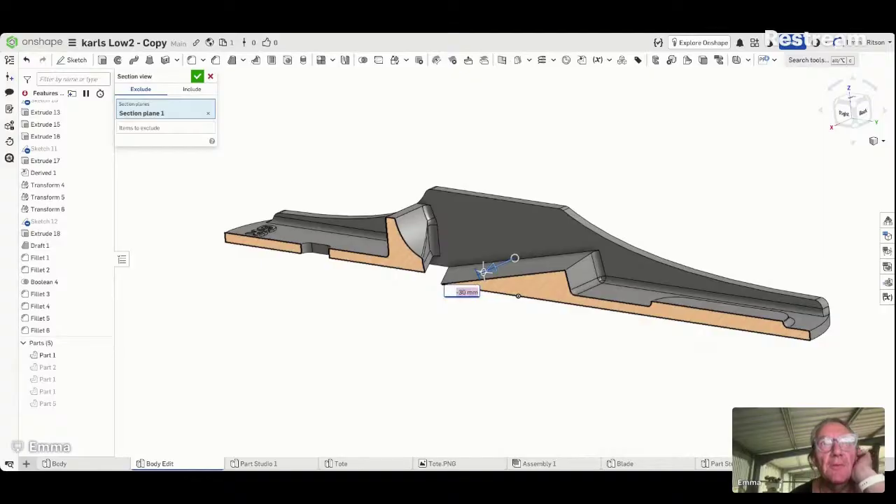
click(503, 329)
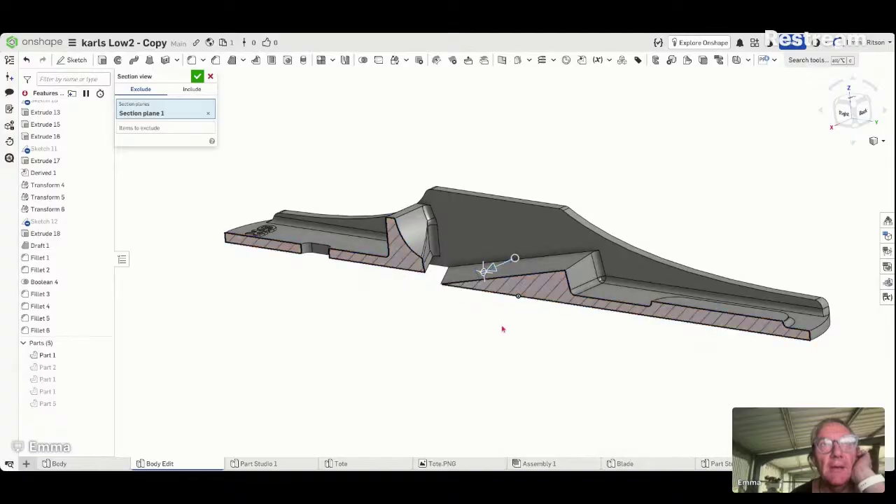
click(198, 76)
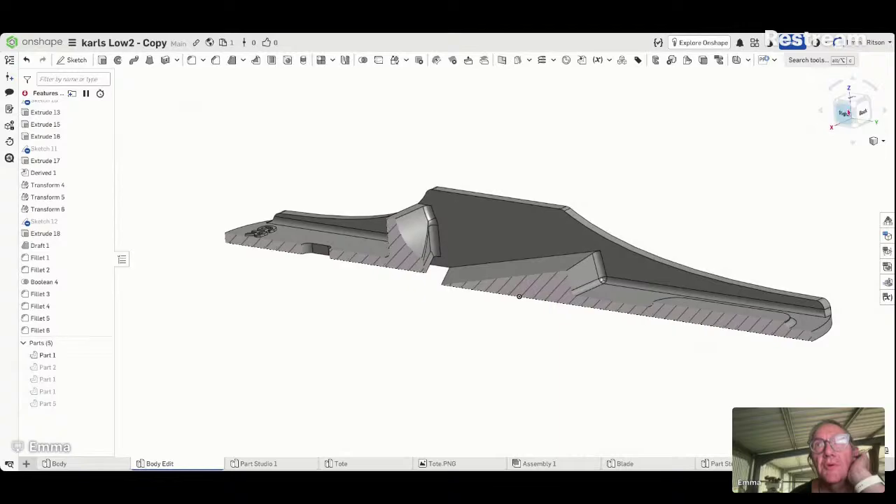
Step: View the sectioned body from the right side and review the feature history for features with regeneration errors
click(846, 118)
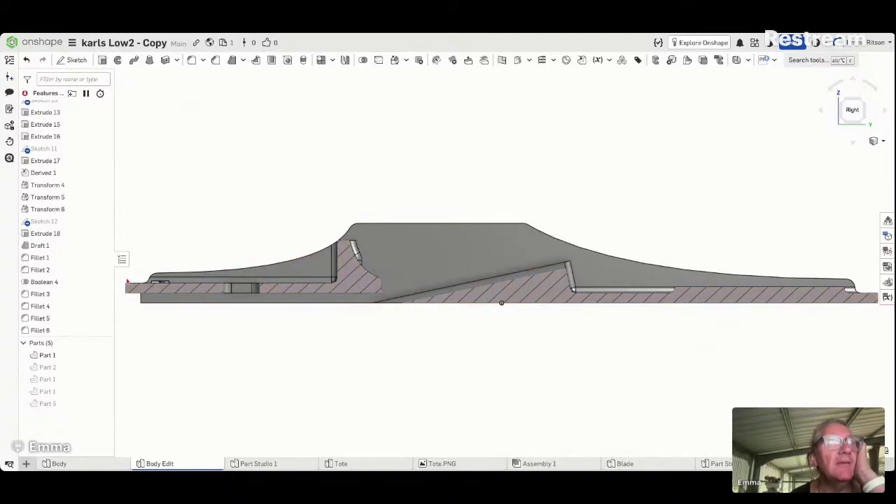
scroll(49, 153, up, 8)
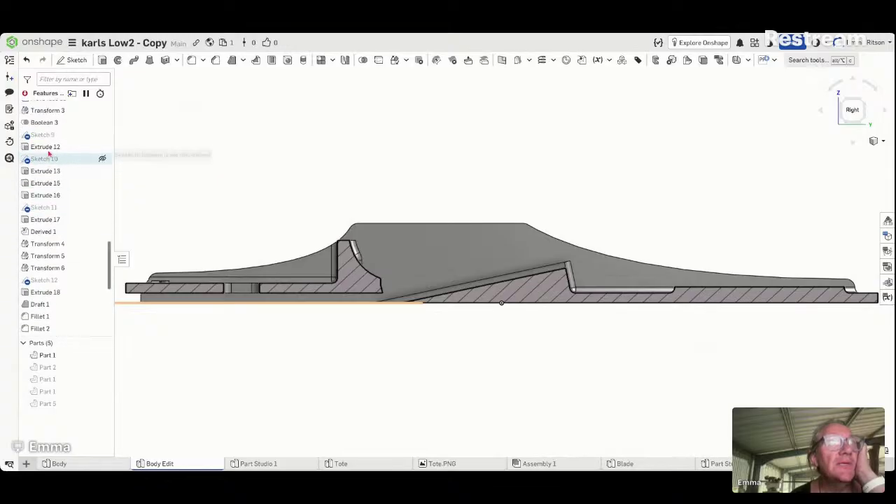
scroll(49, 153, up, 5)
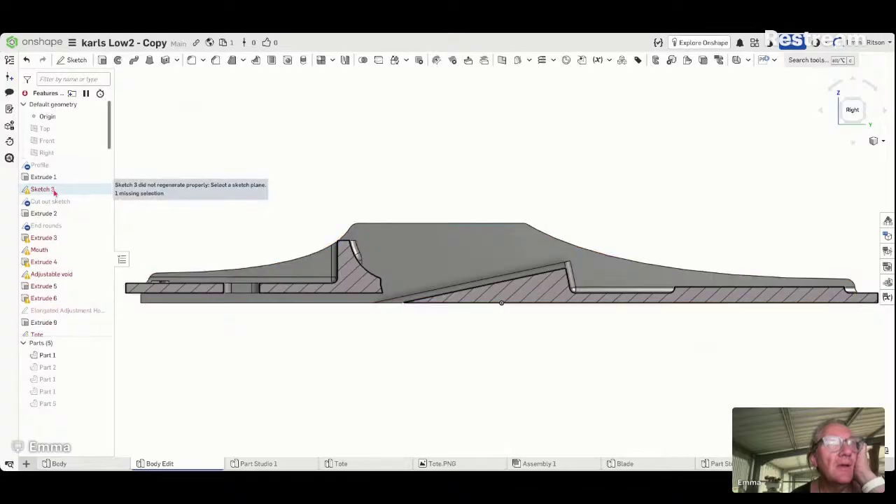
scroll(54, 192, down, 1)
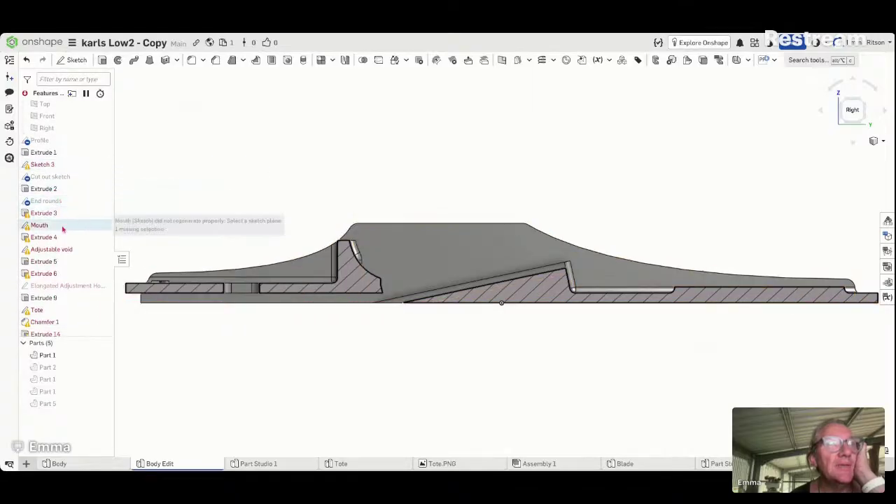
scroll(65, 229, down, 3)
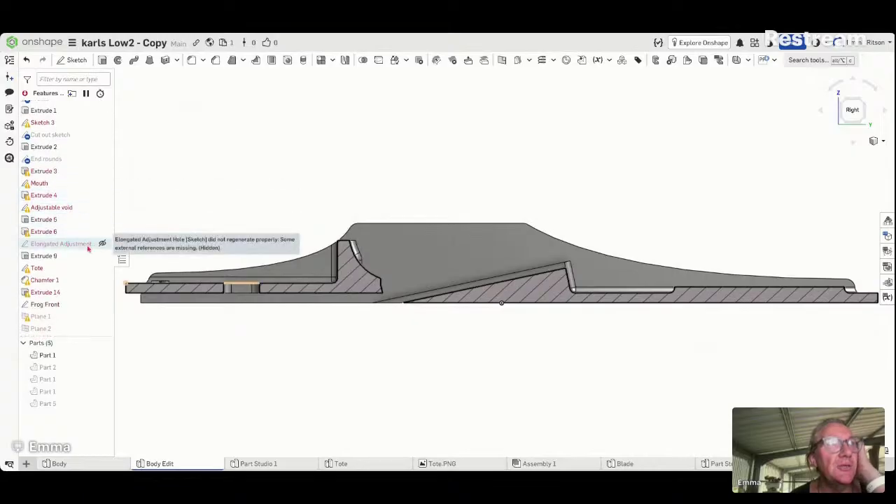
scroll(89, 249, down, 1)
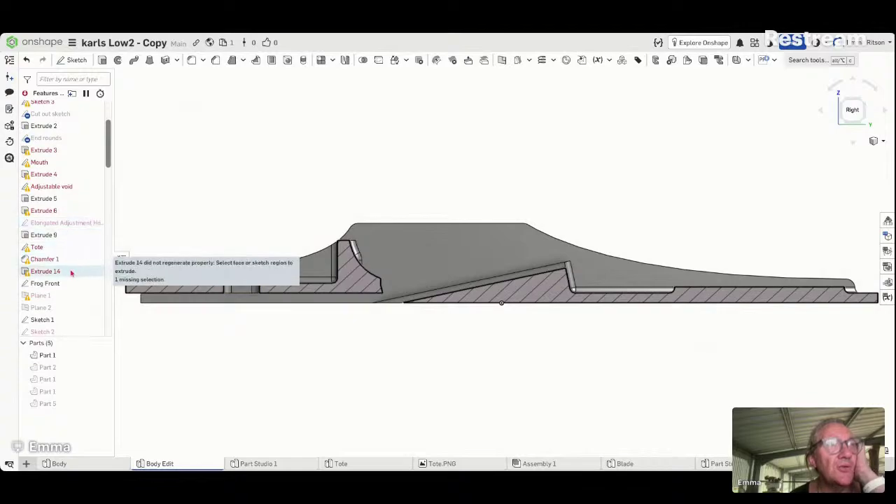
scroll(71, 287, down, 2)
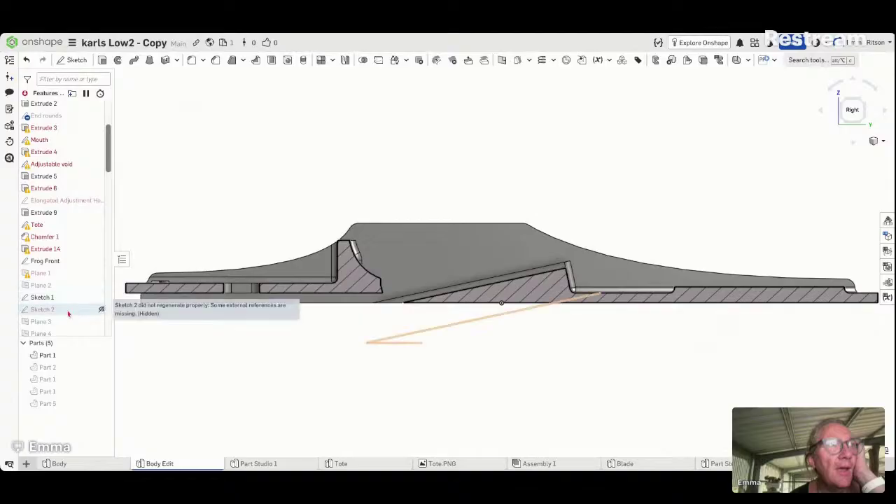
Step: Turn off the section view so the whole plane body is displayed
scroll(64, 307, down, 3)
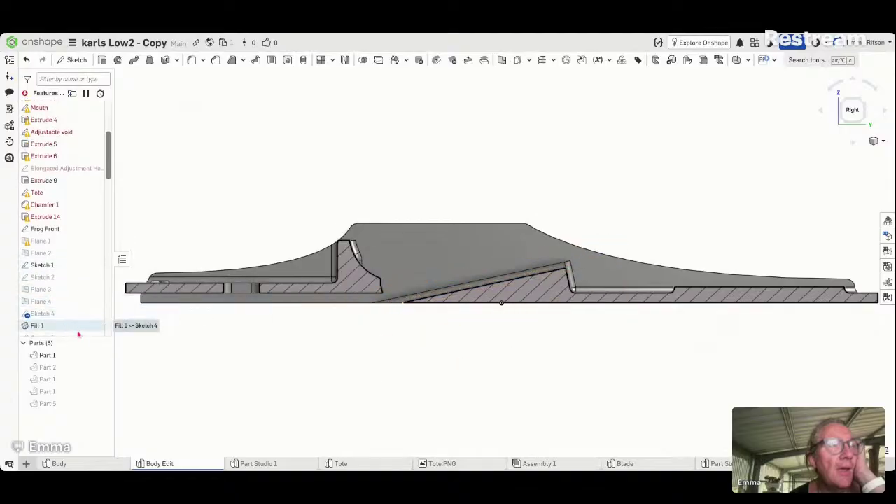
scroll(70, 315, down, 6)
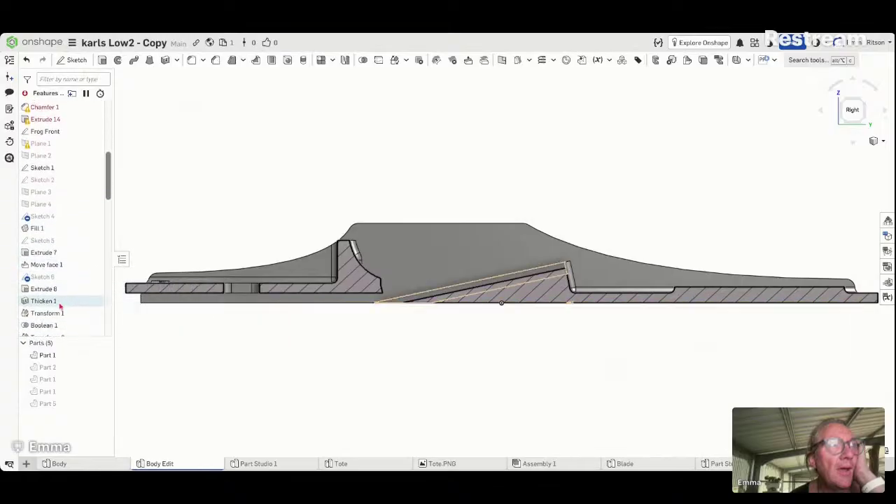
scroll(59, 297, up, 12)
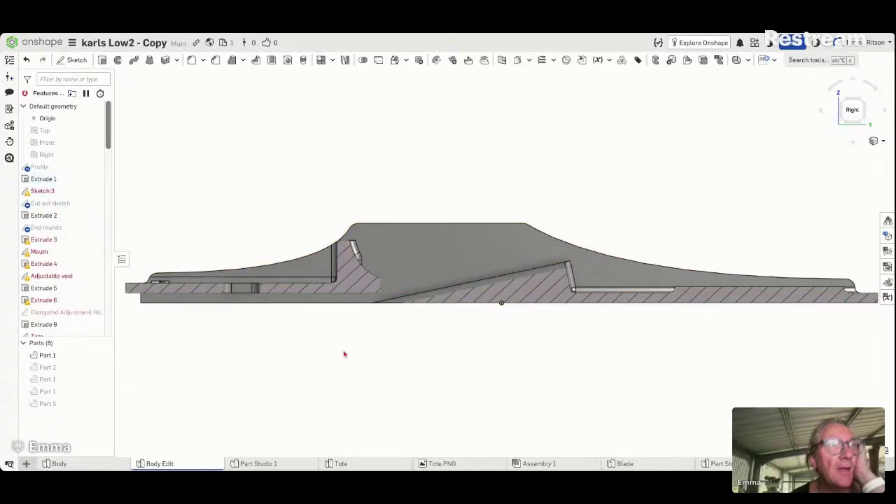
right_drag(333, 354, 328, 393)
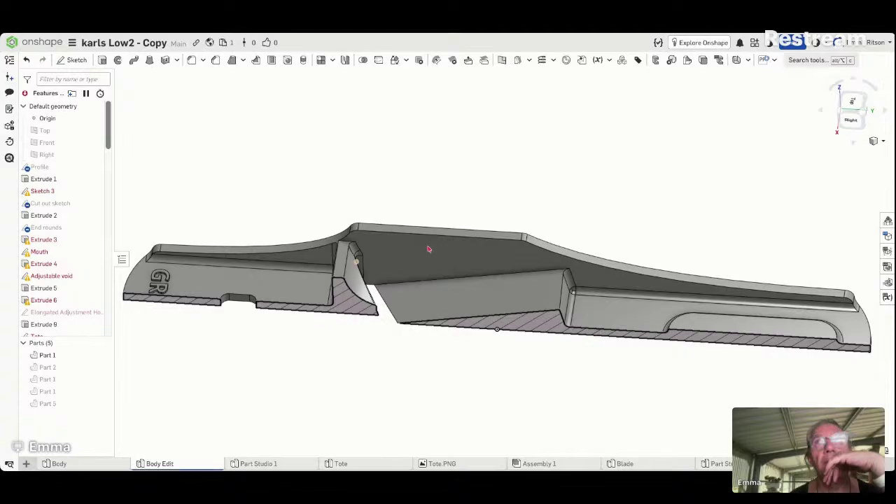
click(875, 143)
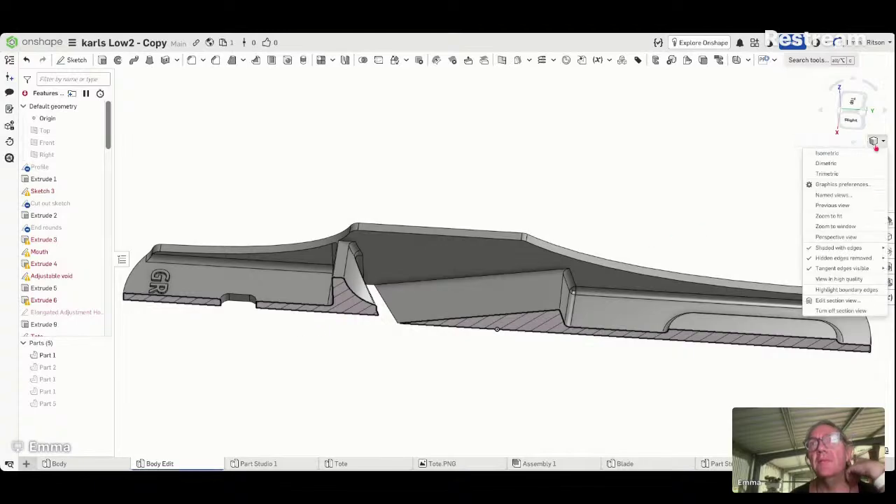
click(856, 311)
Step: Review the feature history through Extrude 21 and back to Boolean 3, checking which body geometry each feature affects
scroll(58, 230, down, 6)
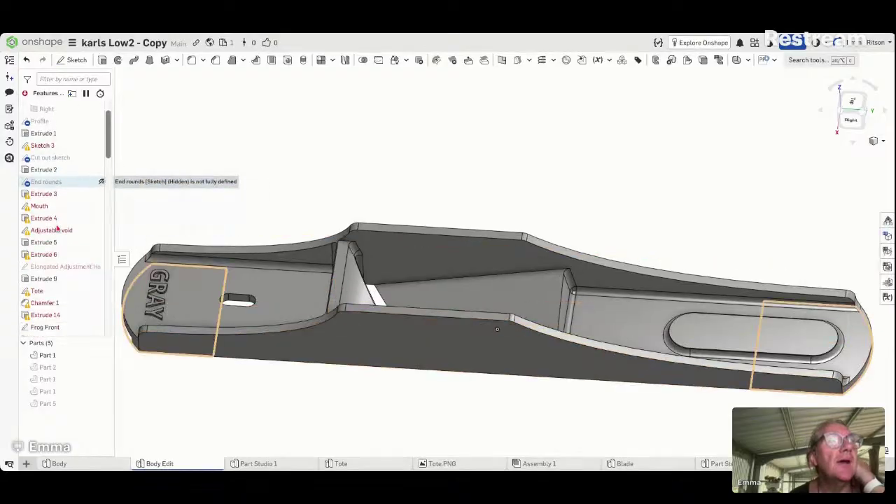
scroll(58, 229, down, 8)
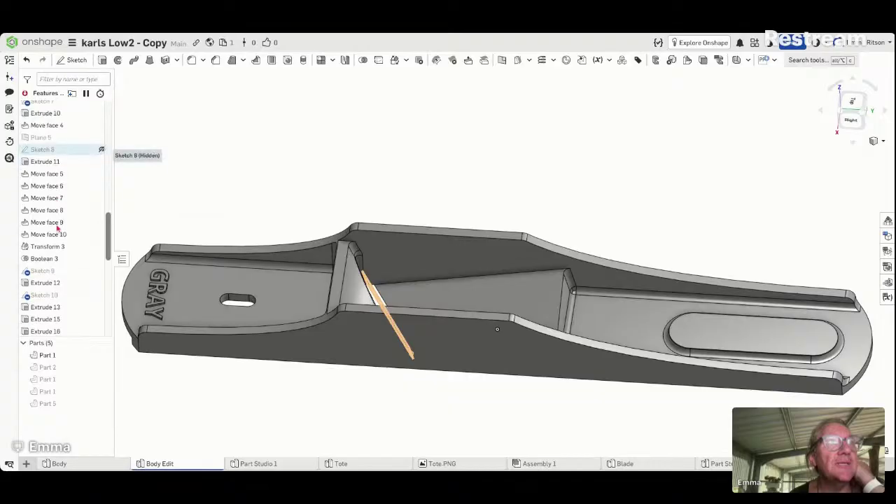
scroll(58, 231, down, 1)
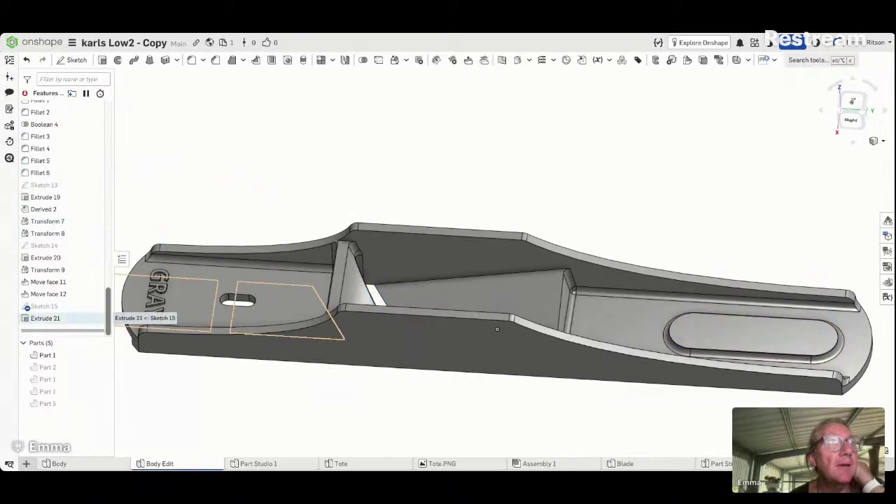
right_drag(177, 379, 189, 305)
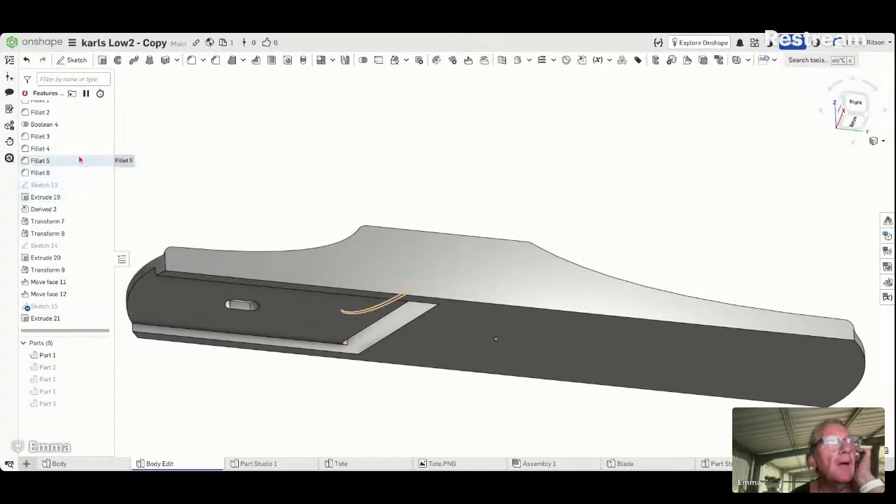
right_click(82, 126)
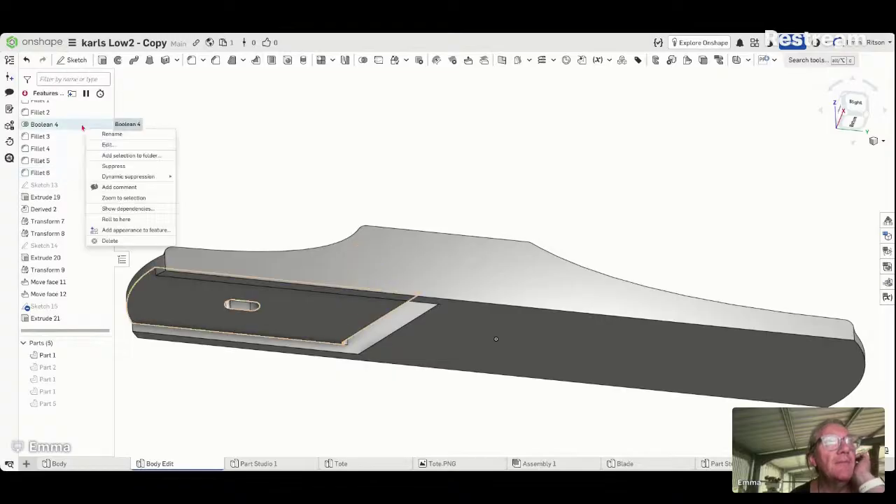
right_click(68, 137)
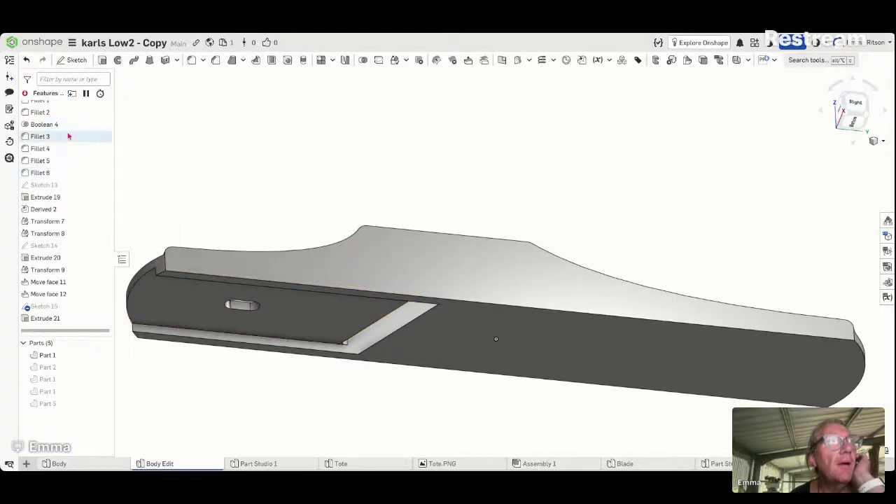
right_click(145, 129)
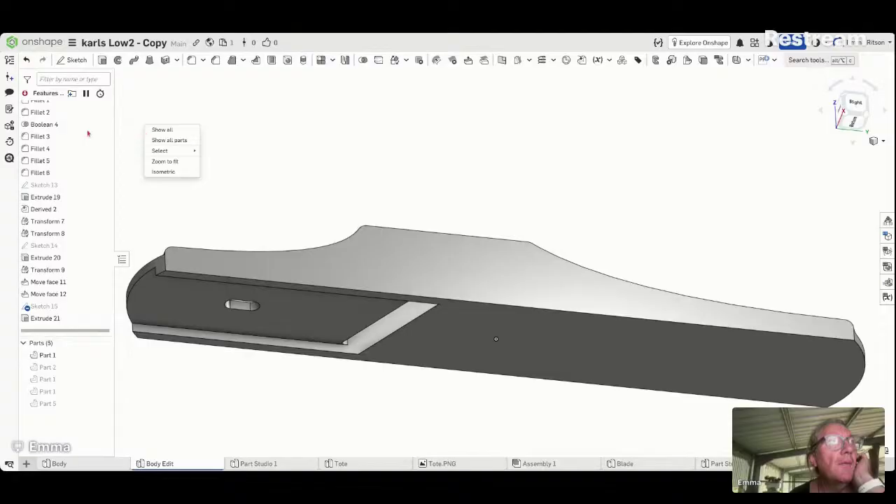
click(139, 172)
scroll(60, 157, up, 1)
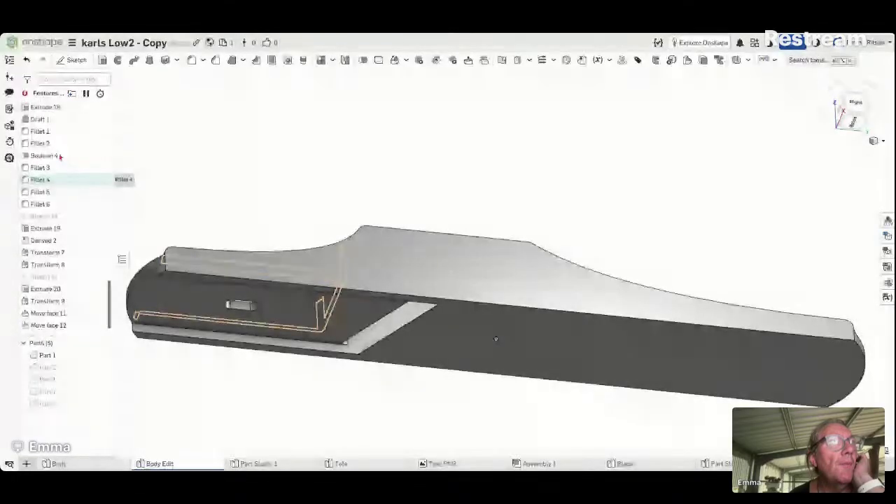
scroll(61, 157, up, 3)
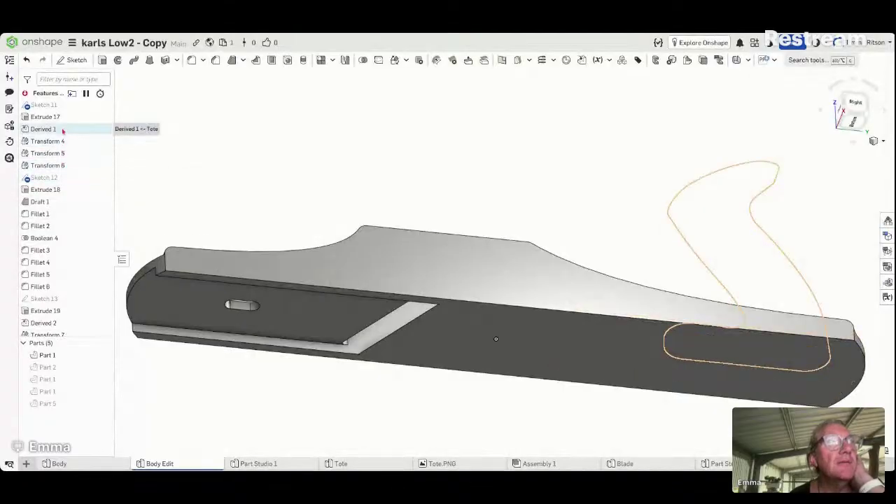
scroll(62, 119, up, 3)
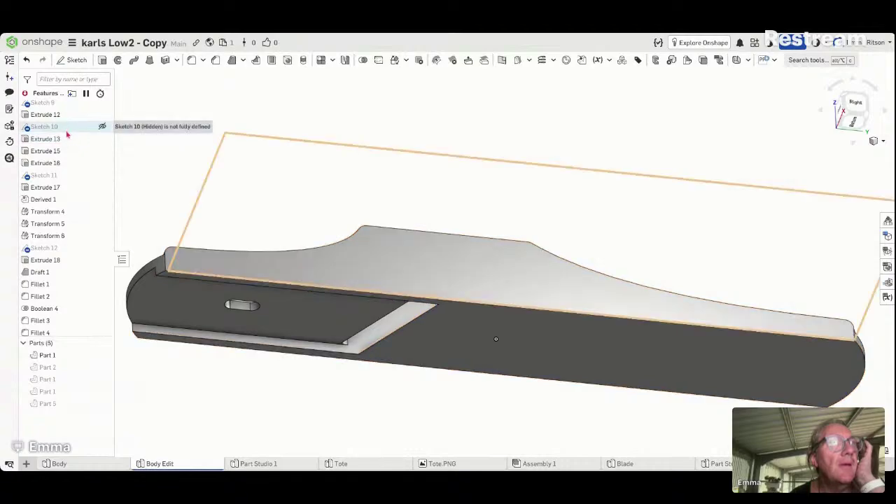
scroll(67, 135, up, 3)
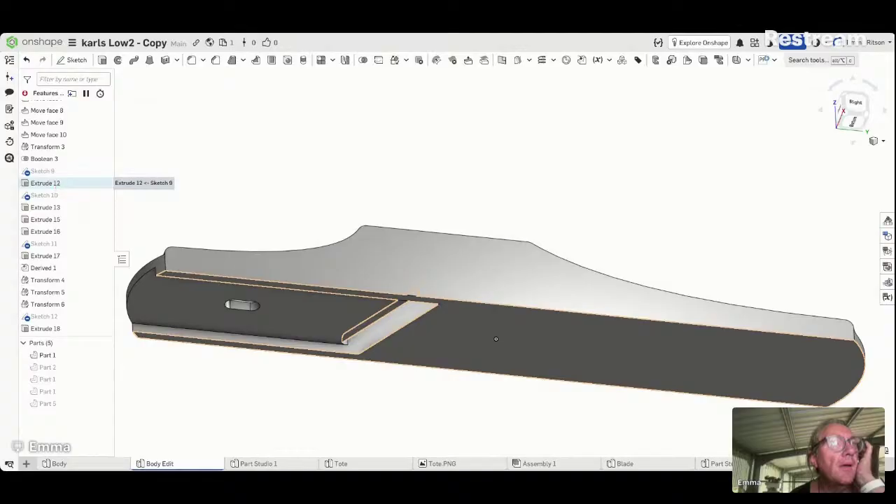
Step: Suppress Boolean 3 to inspect its effect on the underside of the body, and unsuppress it again
right_click(71, 166)
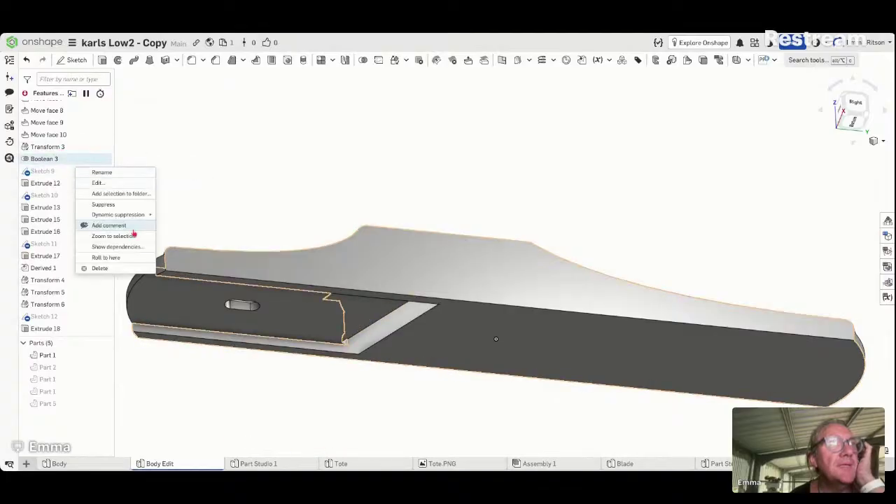
click(100, 207)
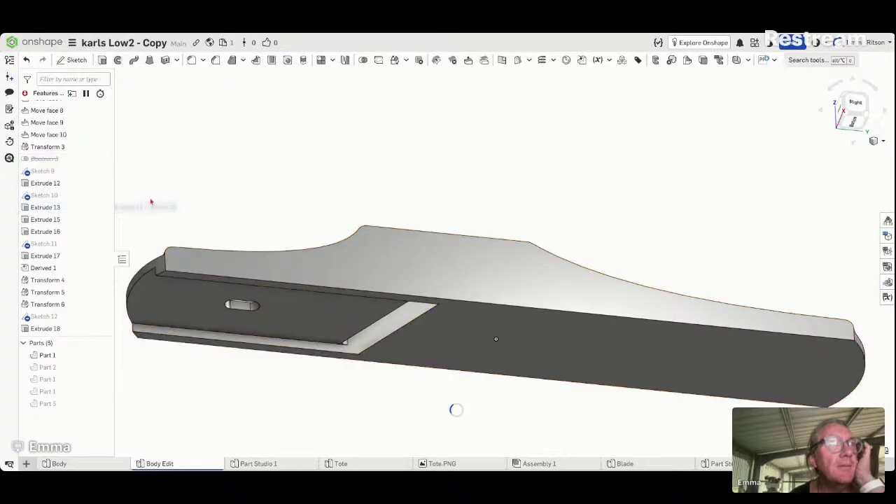
mouse_move(193, 206)
right_down()
mouse_move(186, 289)
mouse_move(175, 190)
mouse_move(171, 197)
right_up()
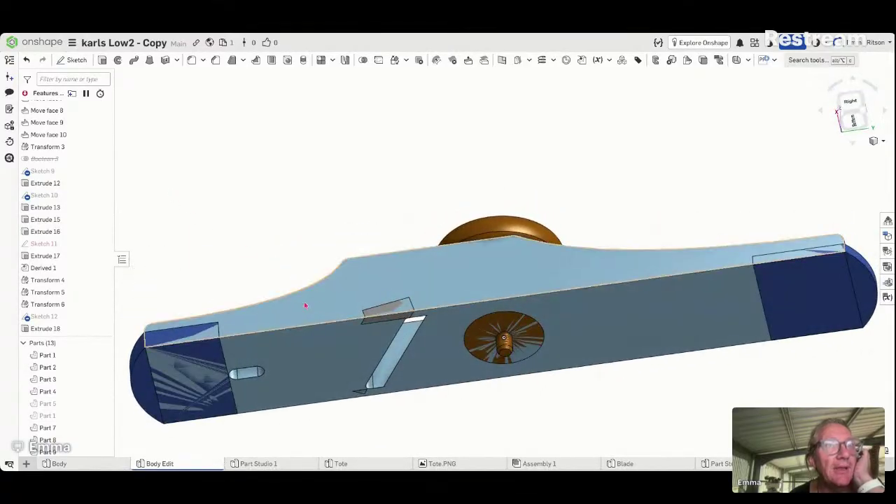
right_click(63, 161)
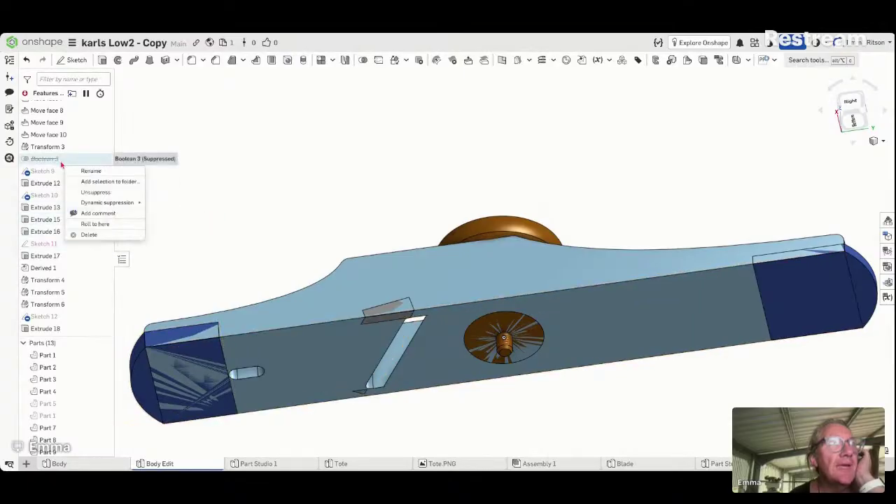
click(84, 192)
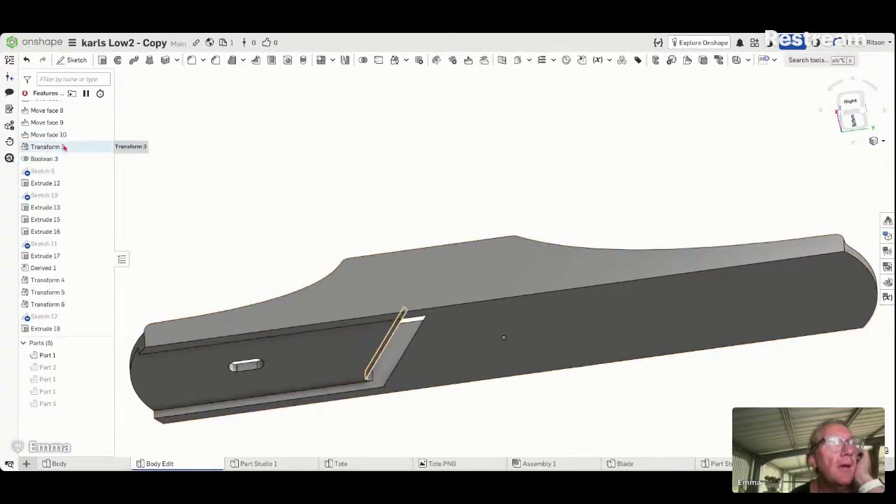
Step: Examine the features from Move face 10 back to Move face 4 and the geometry they affect around the mouth
right_click(75, 136)
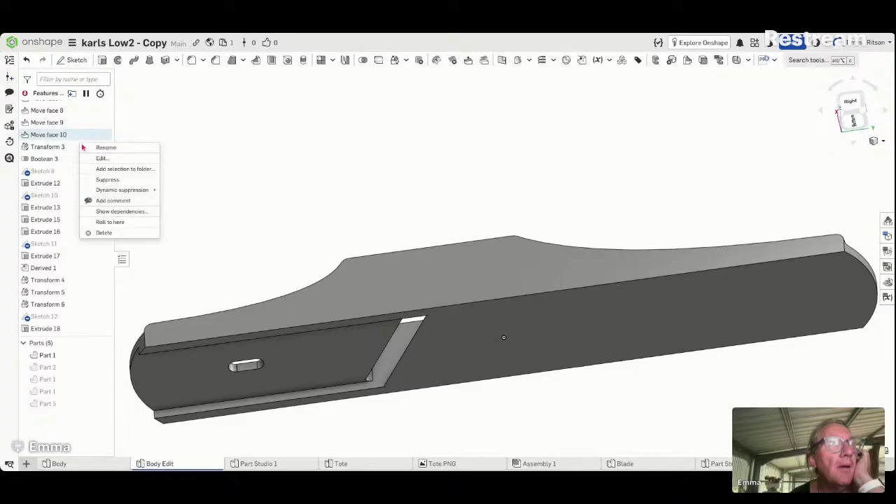
right_click(192, 162)
click(173, 183)
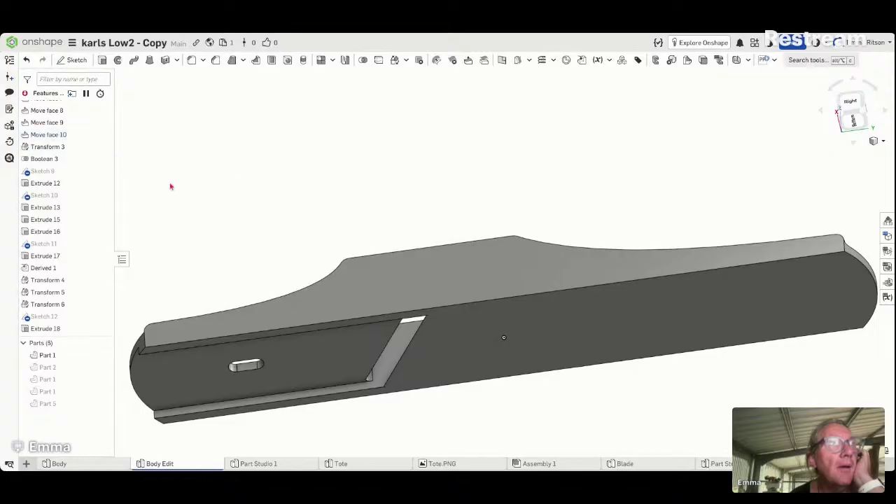
right_drag(174, 199, 163, 273)
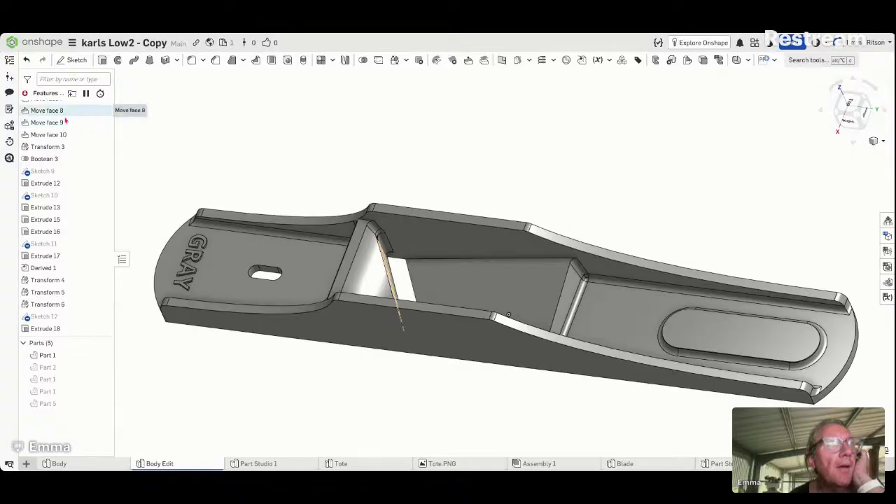
scroll(65, 122, up, 4)
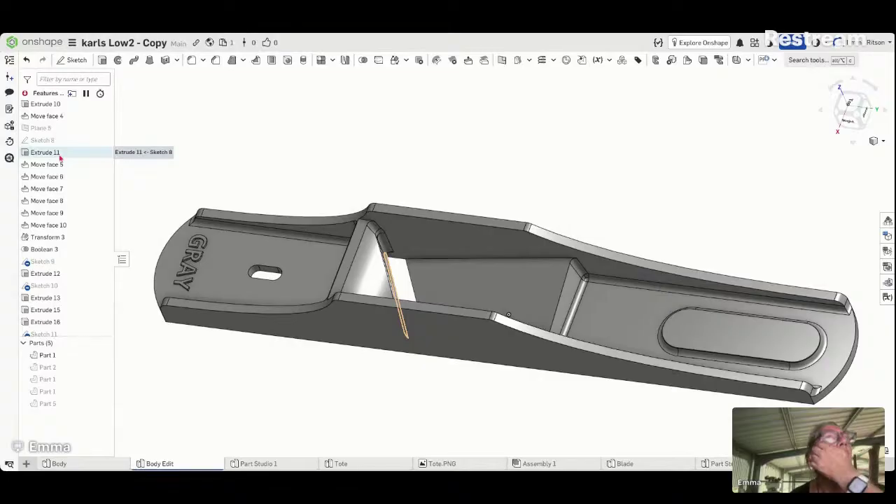
right_click(55, 116)
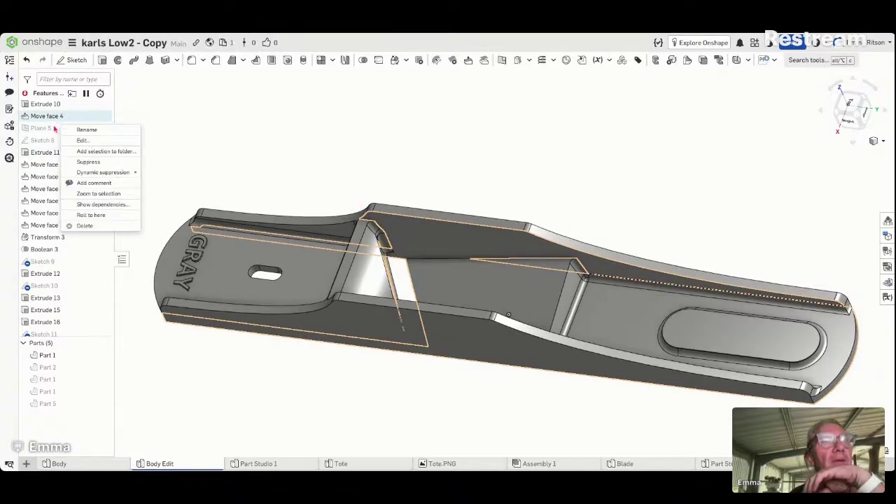
click(166, 139)
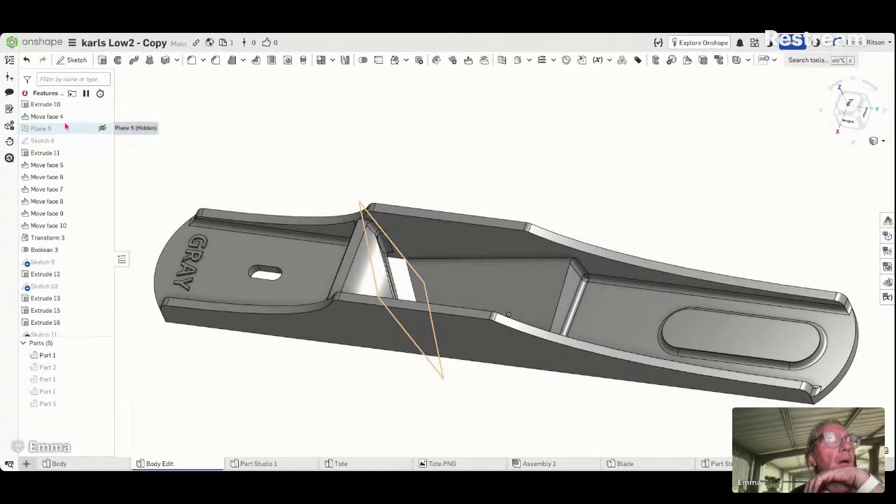
Step: Suppress Extrude 10 and hide the orange knob part covering the plane body
scroll(65, 126, up, 2)
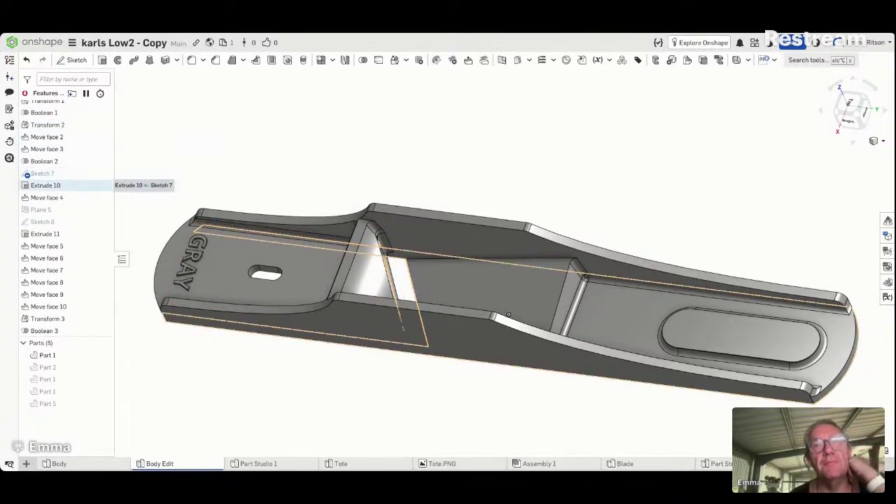
right_click(64, 186)
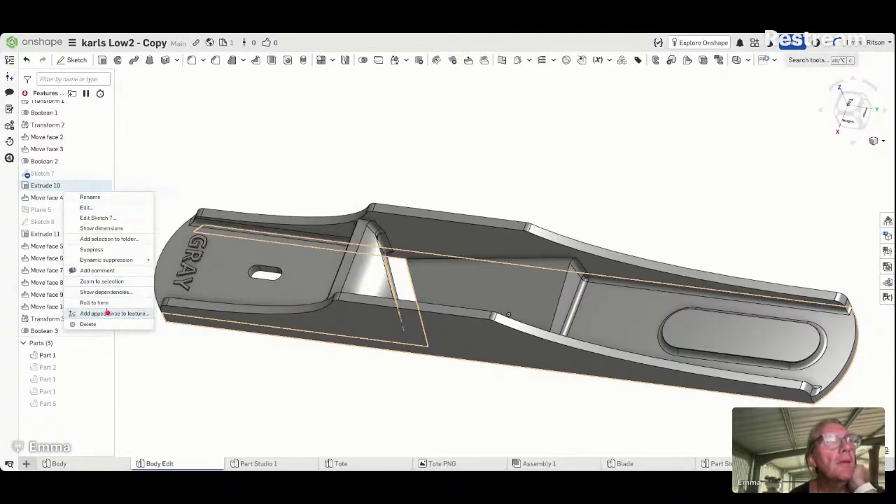
click(97, 249)
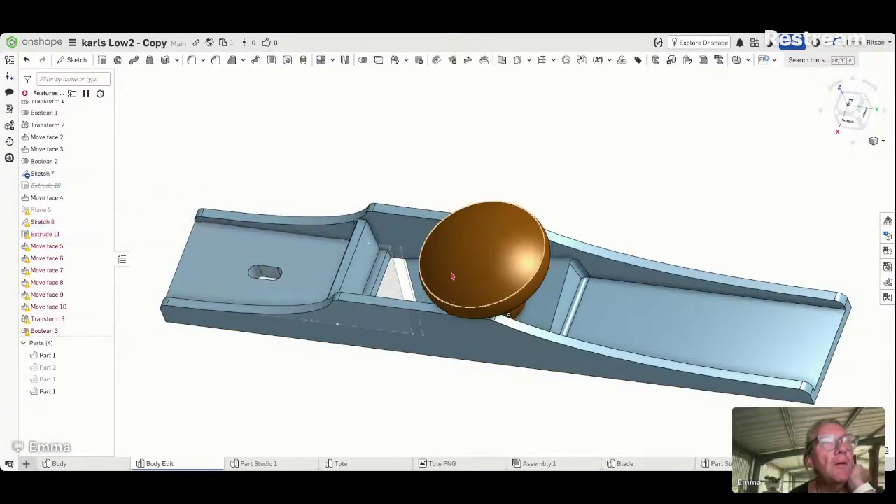
scroll(70, 280, down, 5)
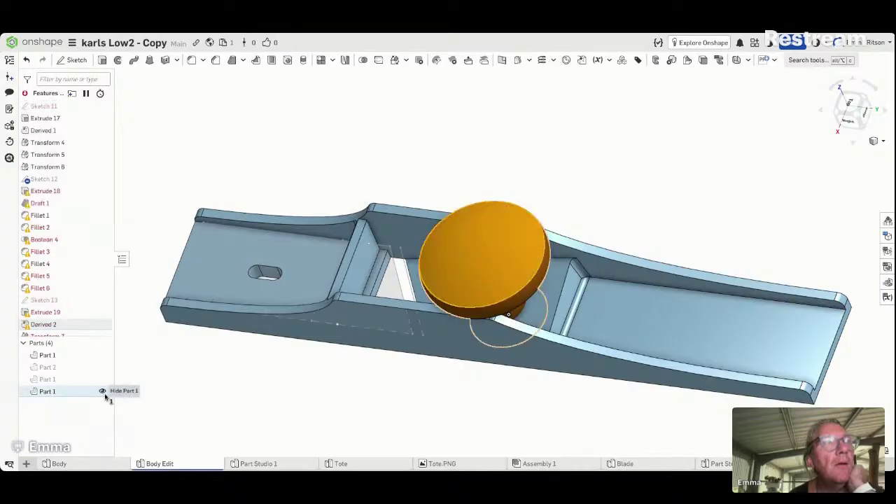
click(105, 392)
right_drag(196, 386, 150, 307)
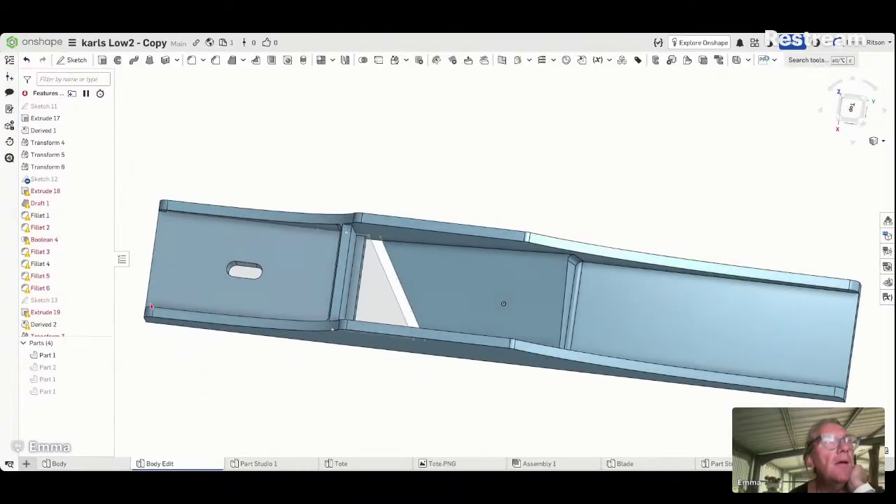
Step: Unsuppress Extrude 10 to restore the plane body's dependent geometry
scroll(76, 189, up, 1)
scroll(76, 190, up, 2)
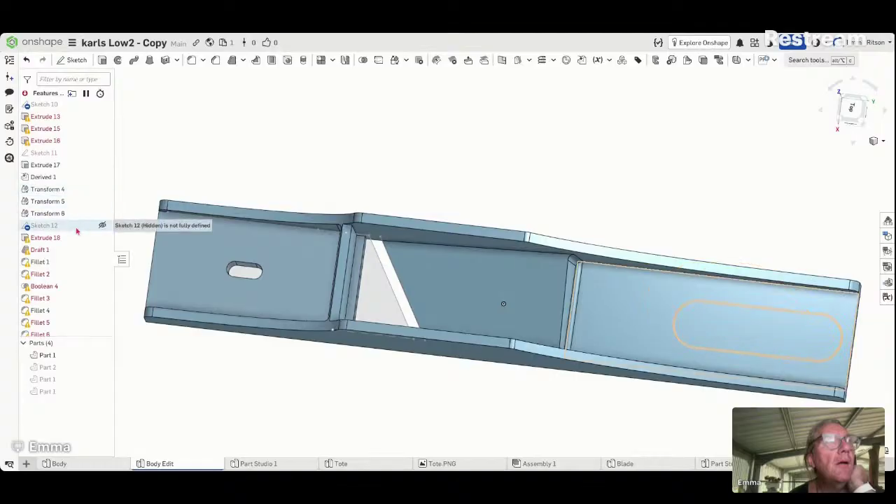
scroll(75, 224, up, 5)
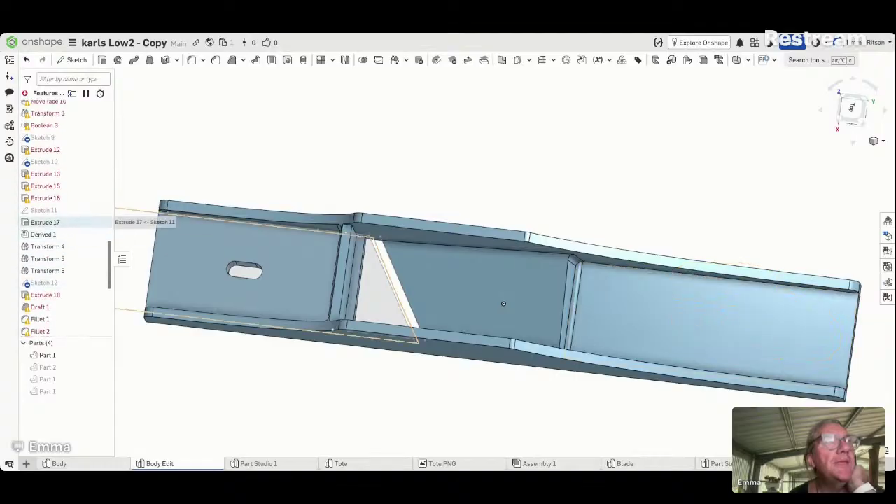
scroll(76, 190, up, 9)
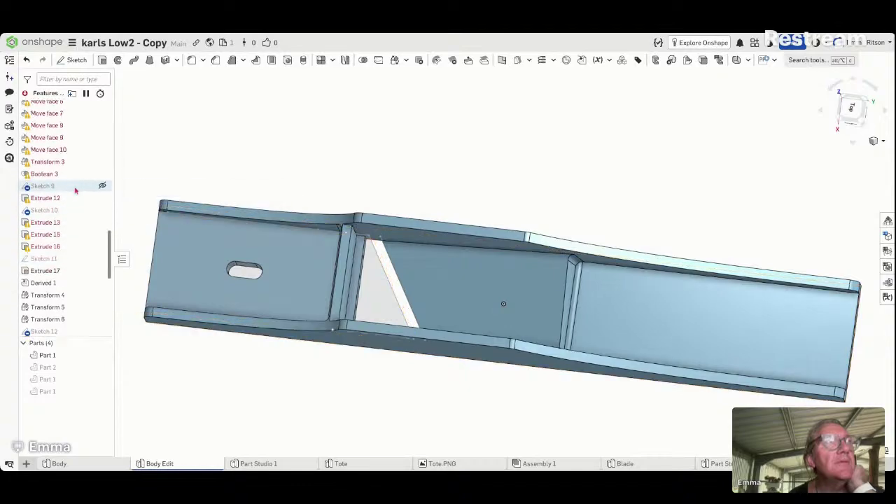
scroll(75, 189, up, 6)
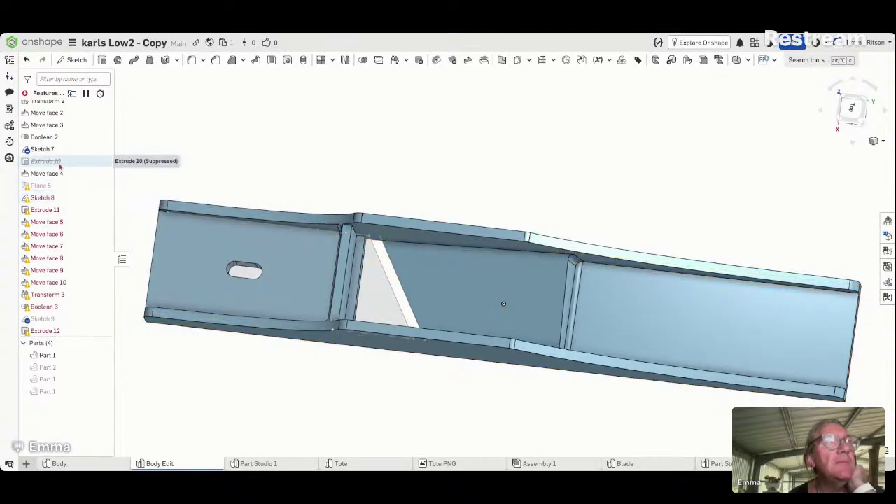
right_click(60, 162)
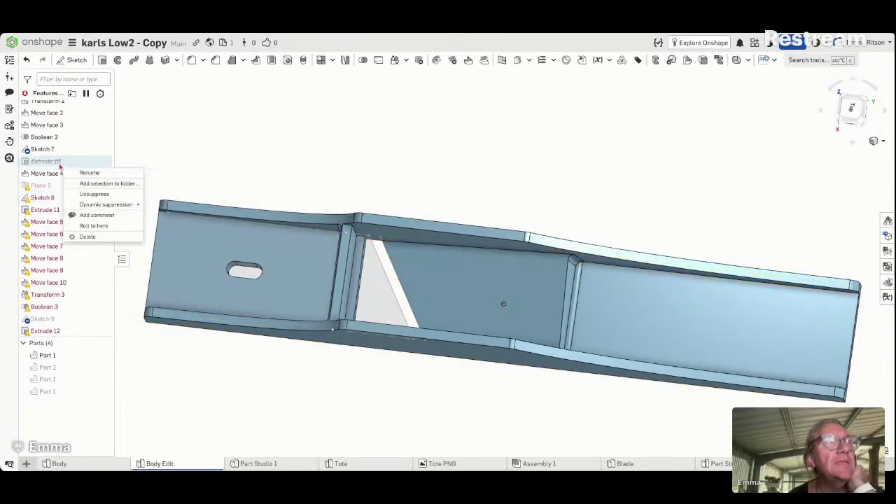
click(95, 196)
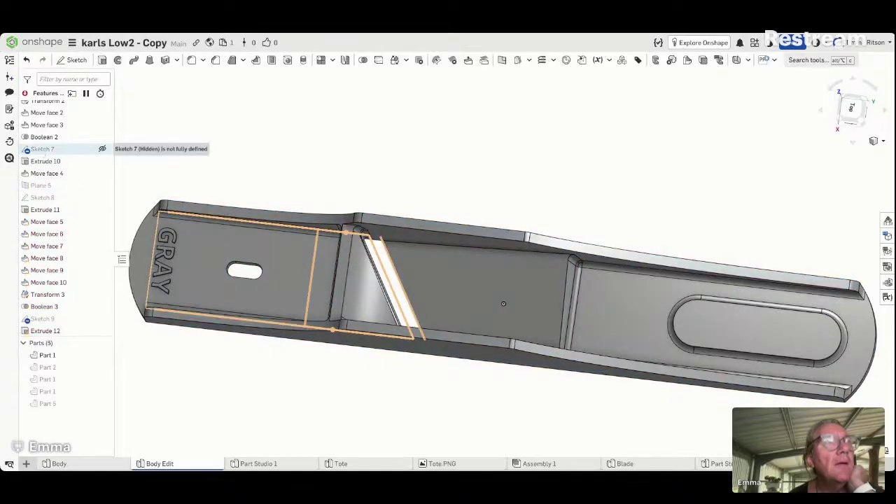
Step: Open Sketch 7 for editing and inspect its lines around the mouth from the top
right_click(43, 149)
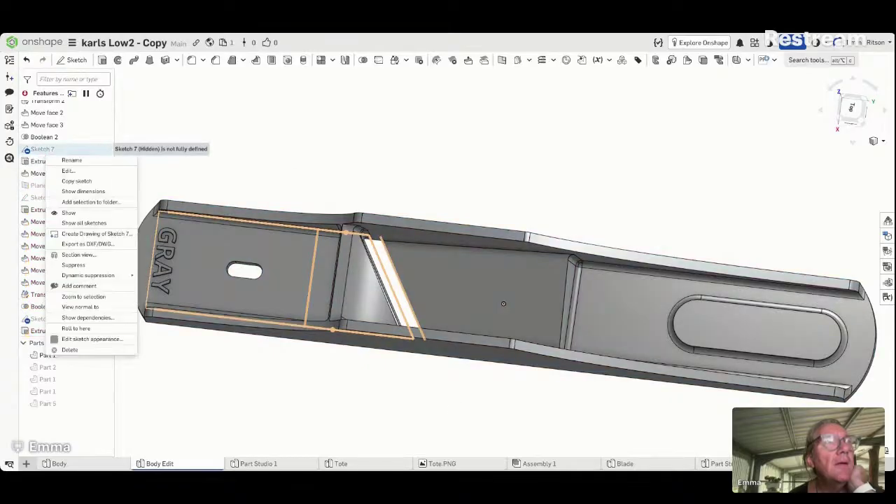
click(66, 170)
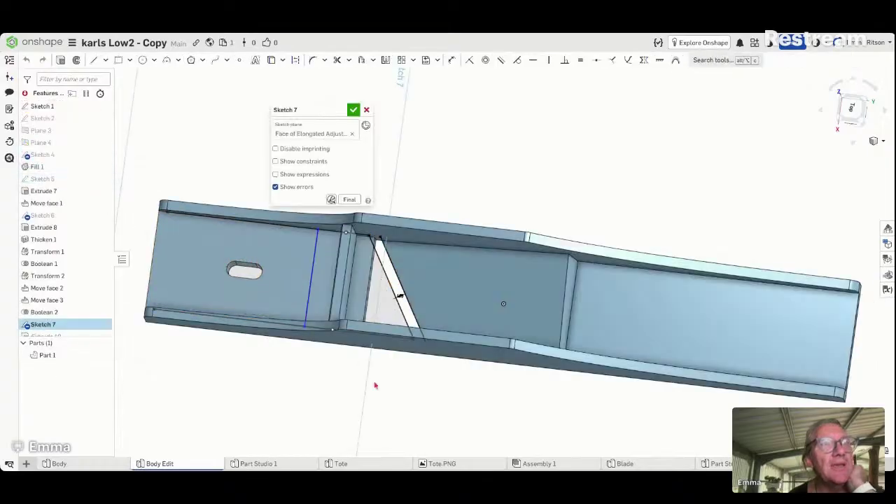
mouse_move(333, 370)
right_down()
mouse_move(339, 388)
mouse_move(342, 380)
right_up()
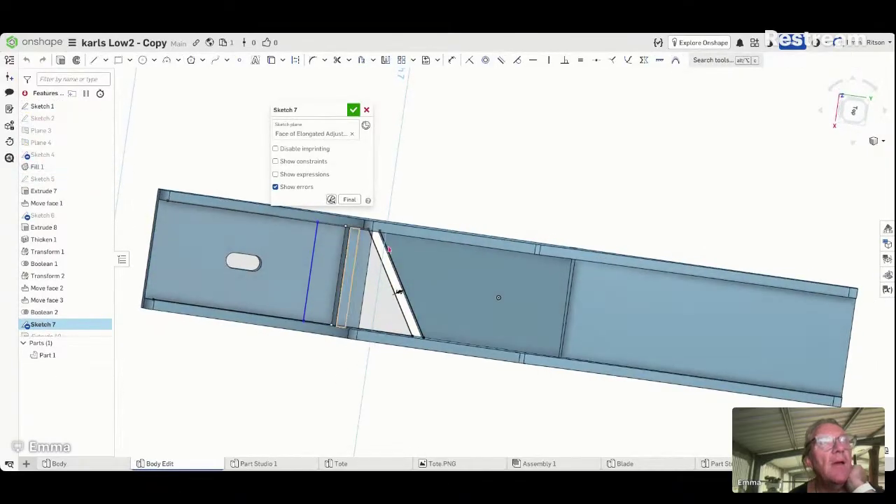
click(852, 110)
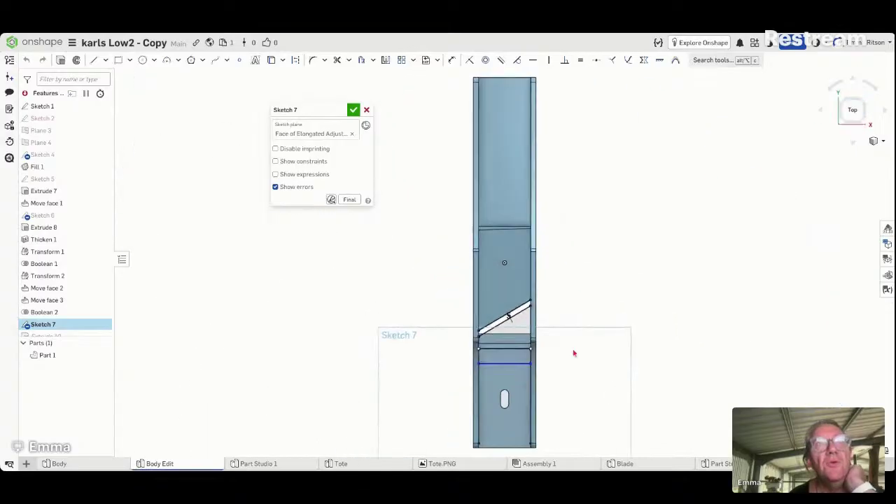
scroll(526, 412, down, 4)
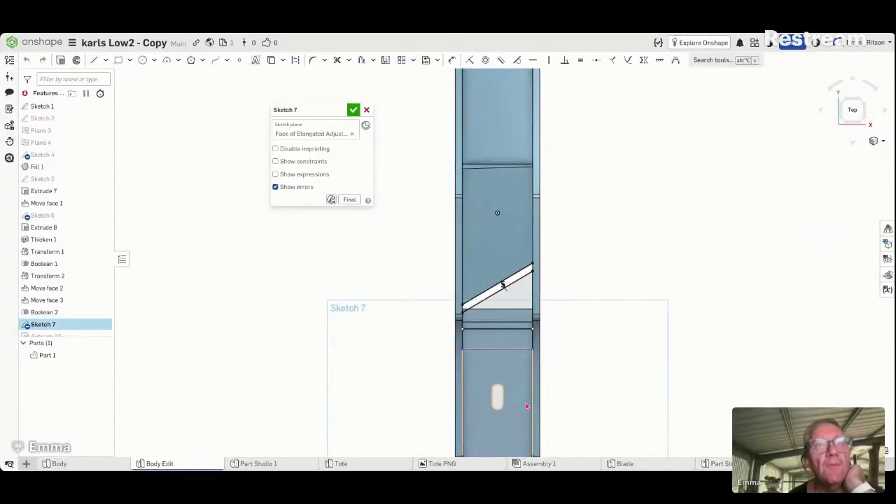
Step: Orient the view with the body lying lengthwise, examine Sketch 7's slanted mouth lines, and close the sketch
click(830, 90)
click(830, 89)
click(829, 90)
click(830, 90)
click(830, 90)
click(830, 90)
click(830, 89)
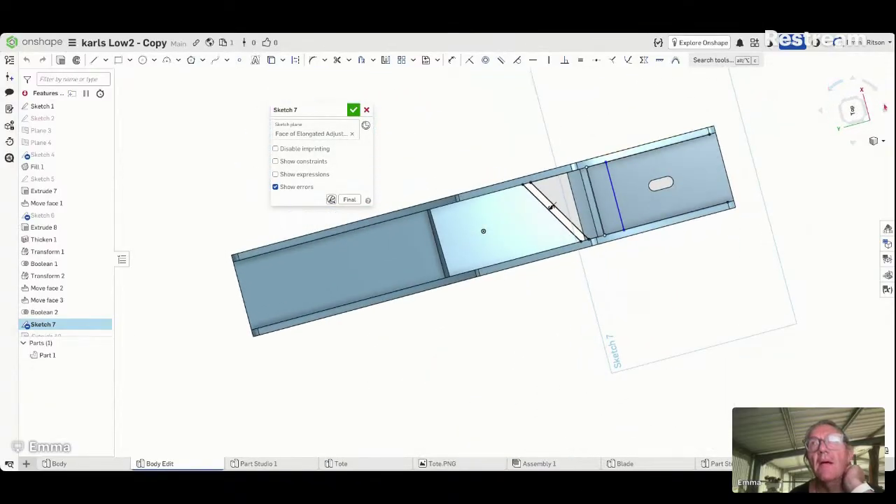
key(n)
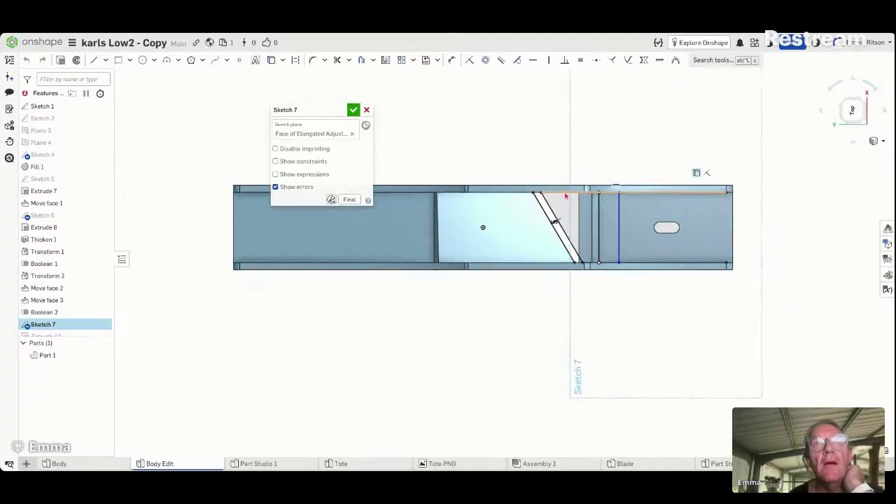
scroll(563, 190, up, 2)
scroll(563, 189, up, 1)
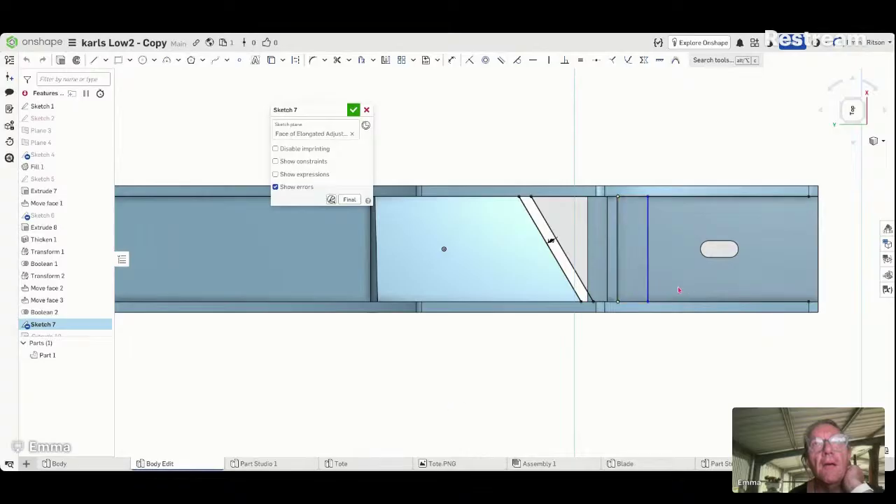
mouse_move(655, 345)
right_down()
mouse_move(645, 272)
mouse_move(658, 332)
mouse_move(649, 343)
mouse_move(658, 342)
right_up()
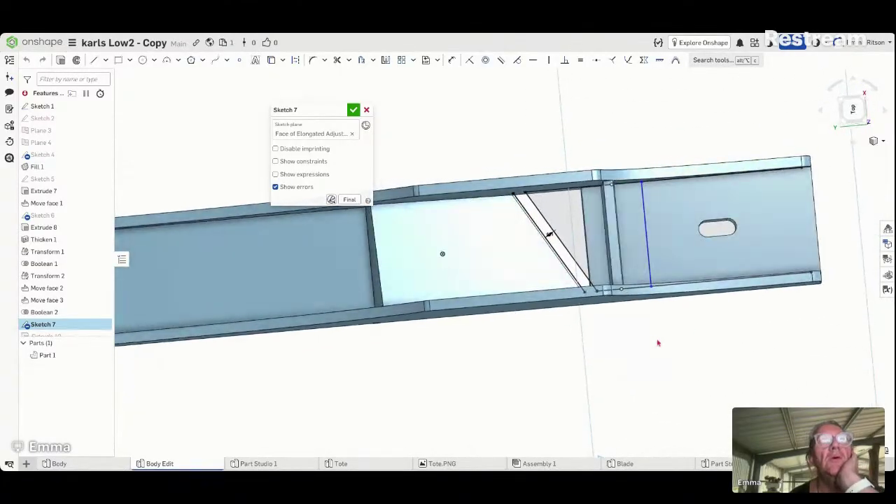
click(354, 110)
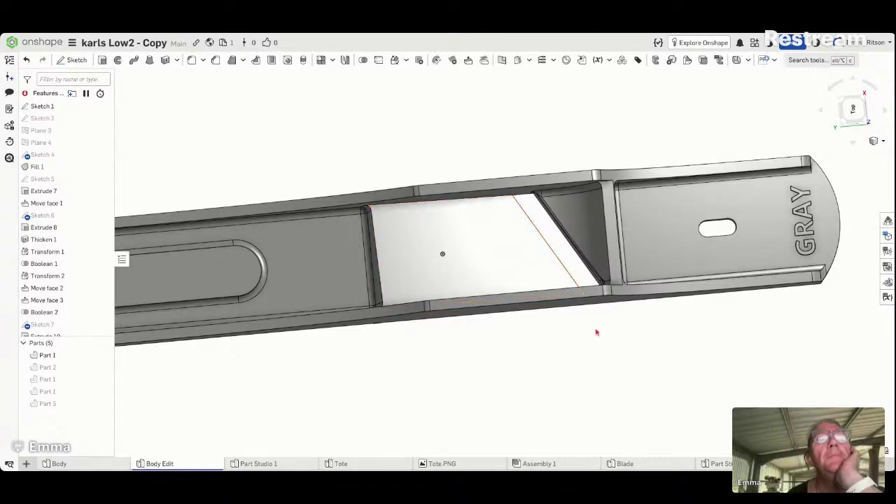
Step: Open Sketch 1 on Plane 2 to inspect the body at that stage, and close it without changes
mouse_move(588, 329)
right_down()
mouse_move(593, 292)
mouse_move(584, 304)
mouse_move(604, 274)
mouse_move(598, 239)
mouse_move(598, 301)
mouse_move(589, 298)
right_up()
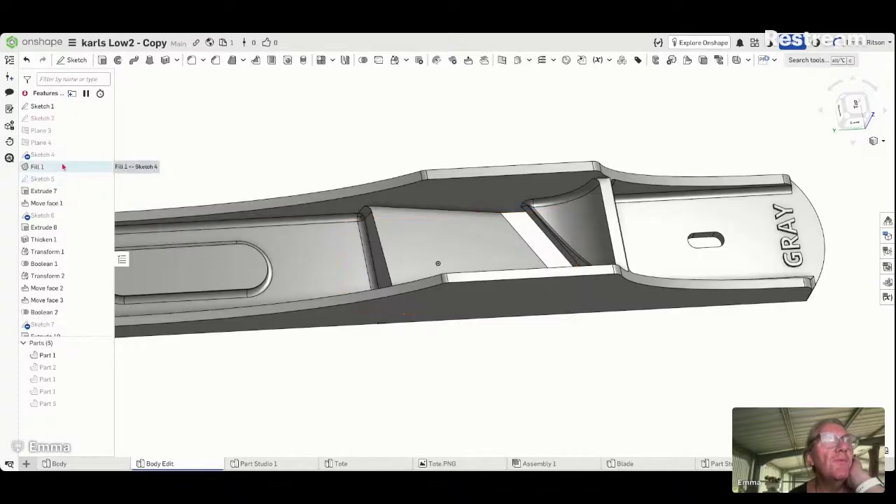
scroll(66, 126, up, 1)
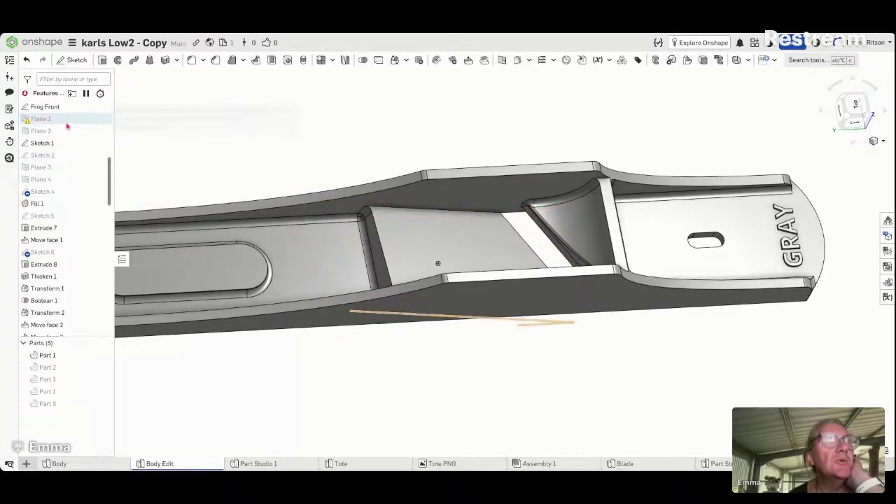
right_click(63, 148)
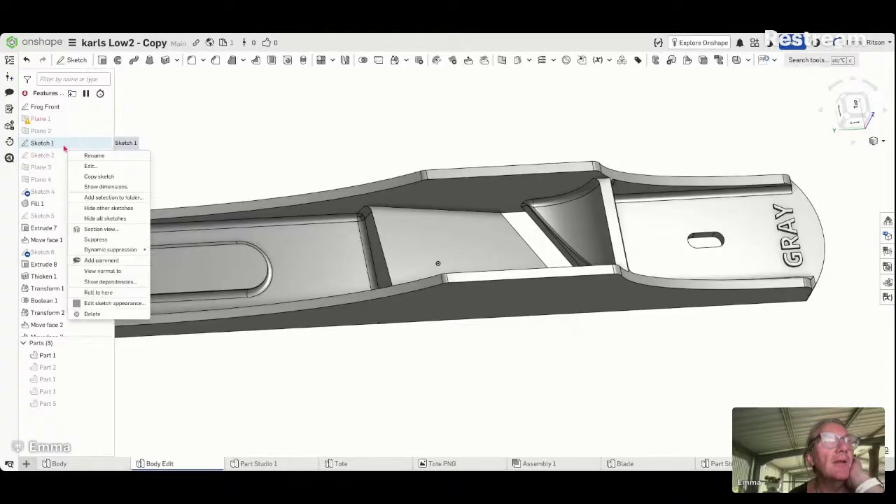
click(85, 167)
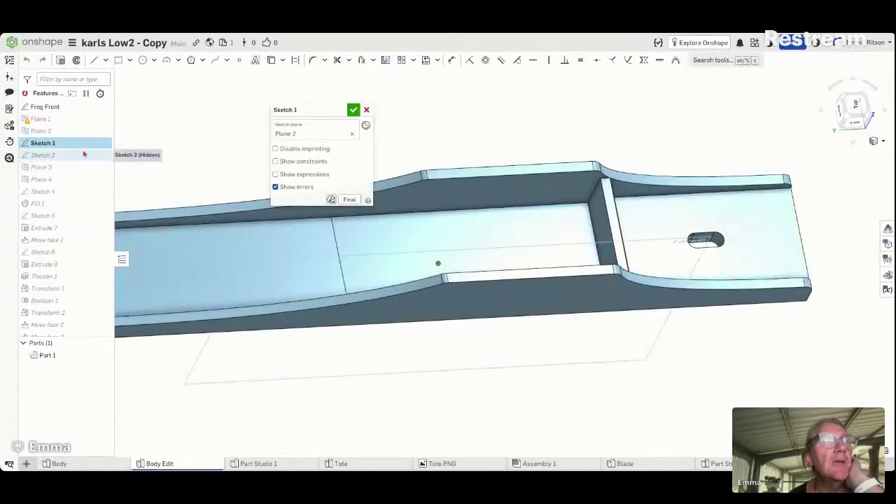
right_drag(175, 162, 193, 145)
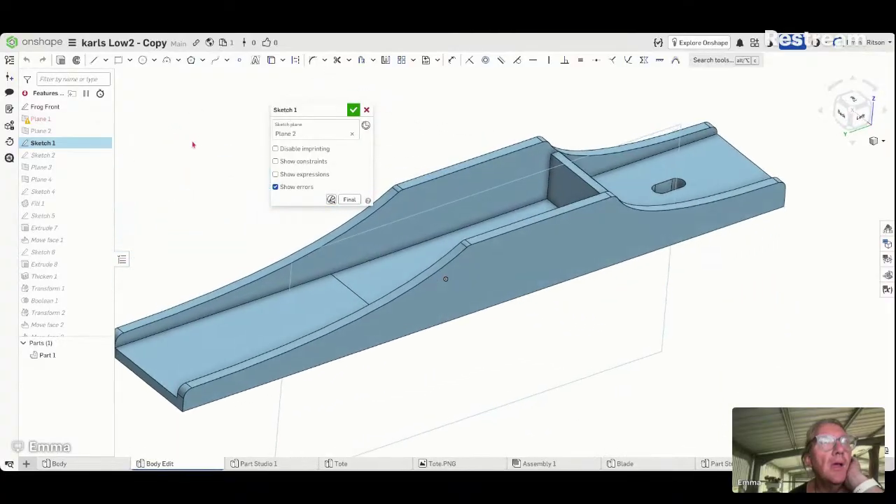
click(366, 110)
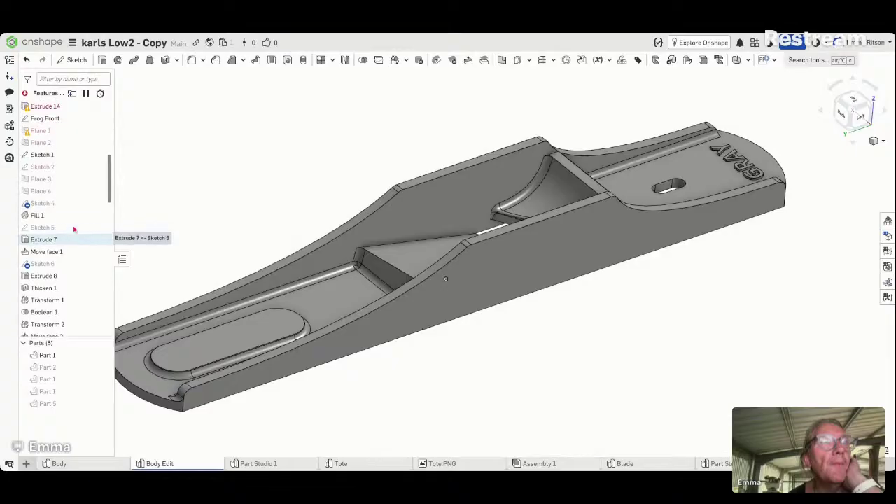
Step: Examine the cross wall in front of the mouth and identify the feature its front face belongs to
scroll(73, 226, down, 1)
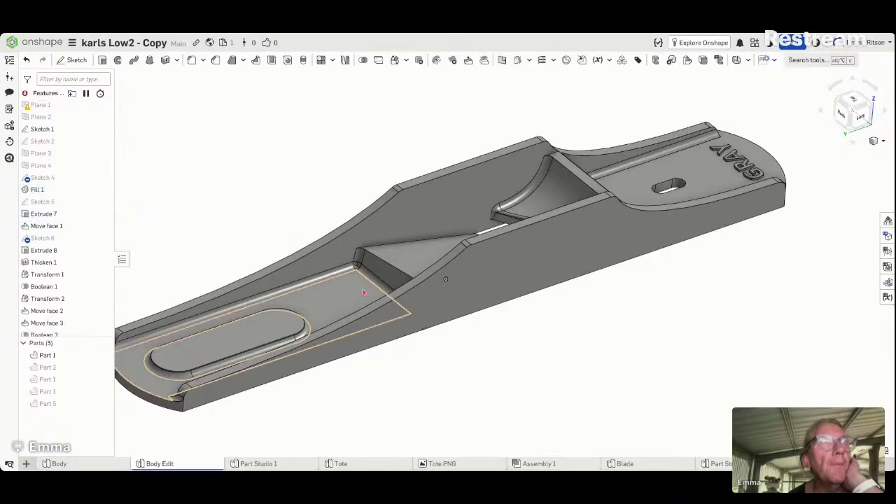
right_drag(512, 326, 462, 356)
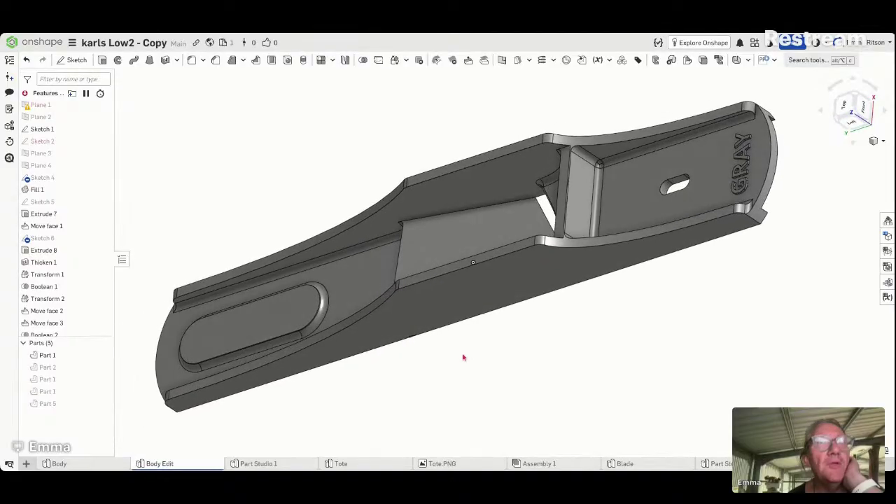
right_click(583, 216)
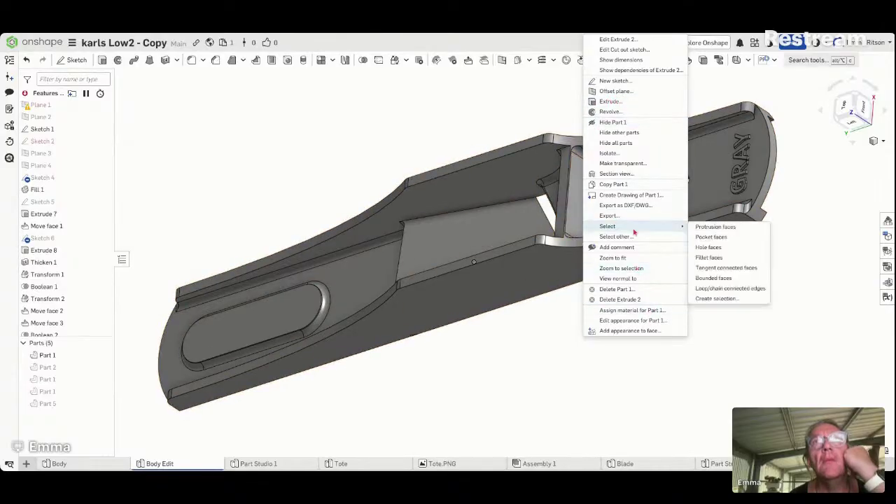
click(577, 215)
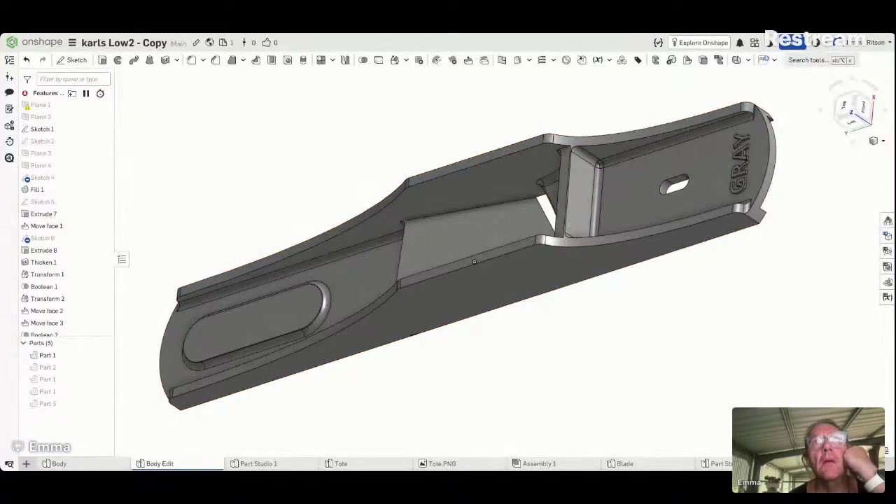
scroll(577, 203, down, 1)
click(578, 202)
click(691, 303)
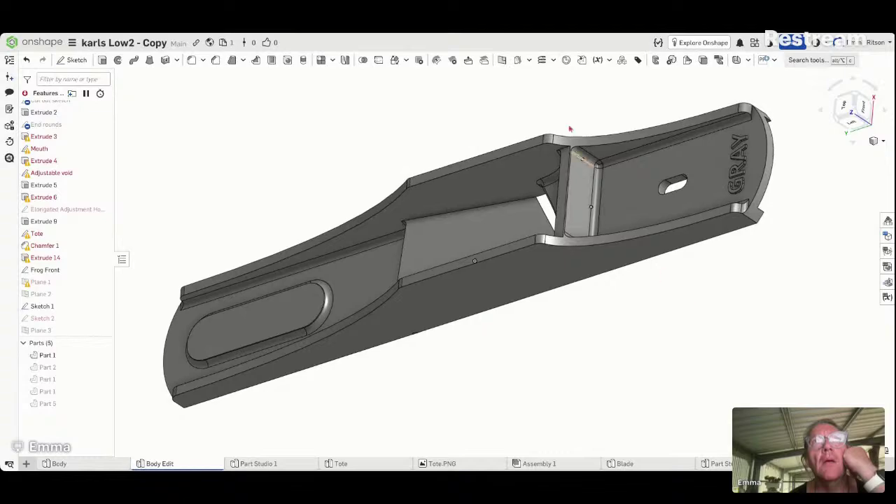
click(530, 61)
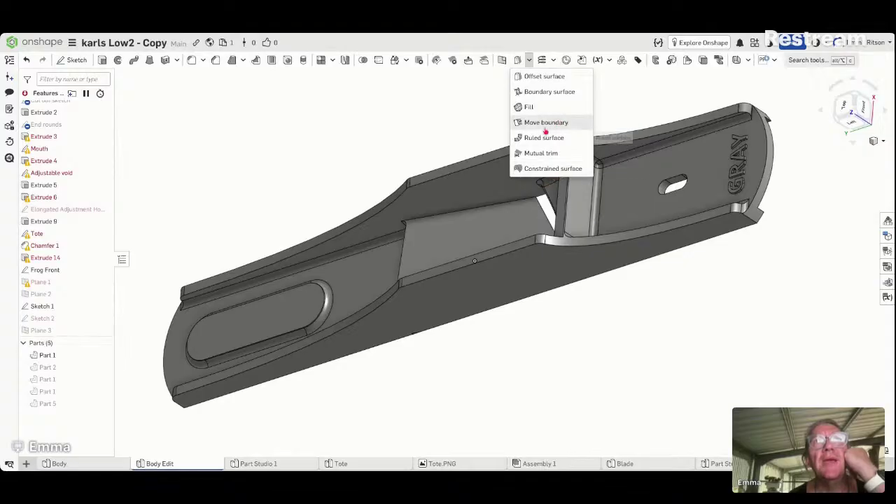
click(484, 61)
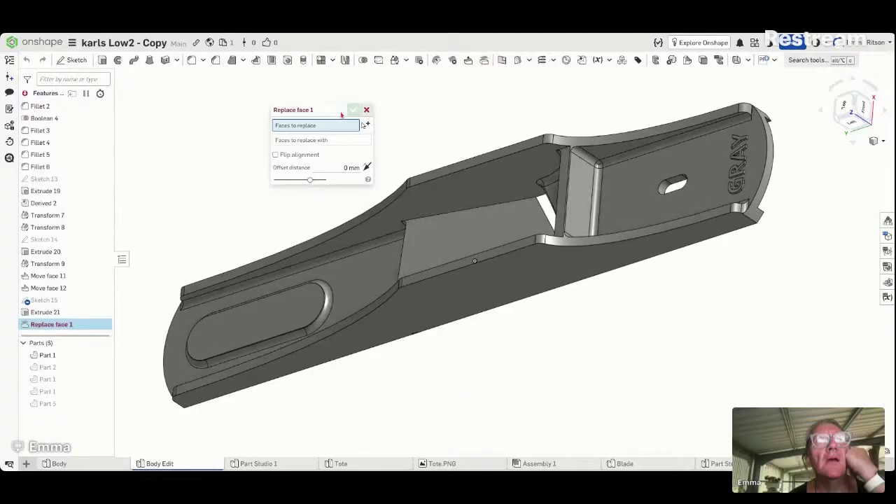
click(353, 110)
key(ctrl+z)
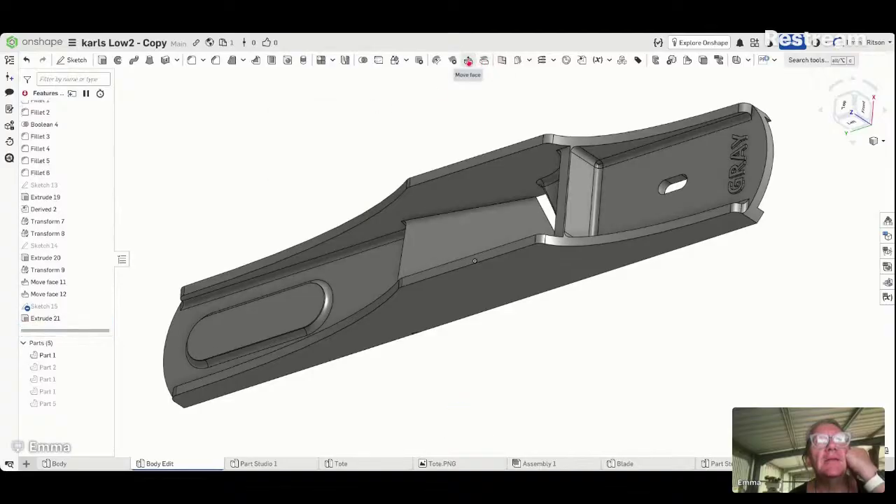
Step: Offset the cross wall's front face by 24 mm with a blind Move face to thicken the wall towards the toe
click(468, 61)
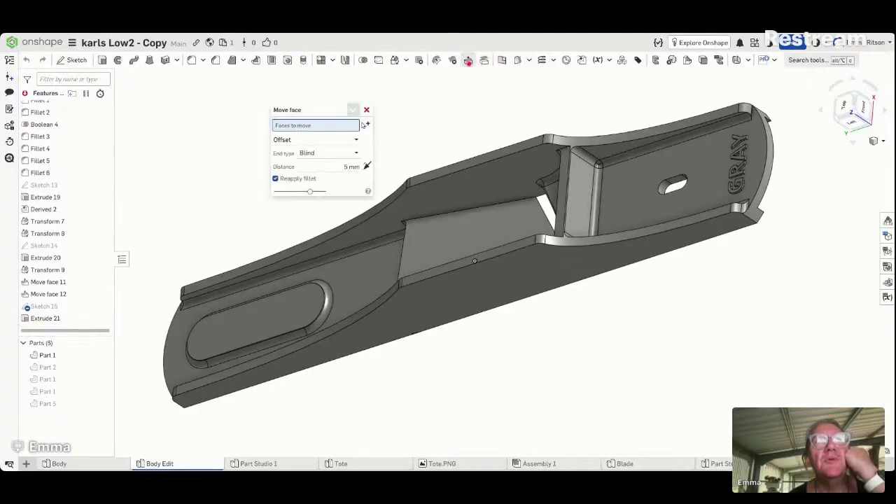
click(575, 191)
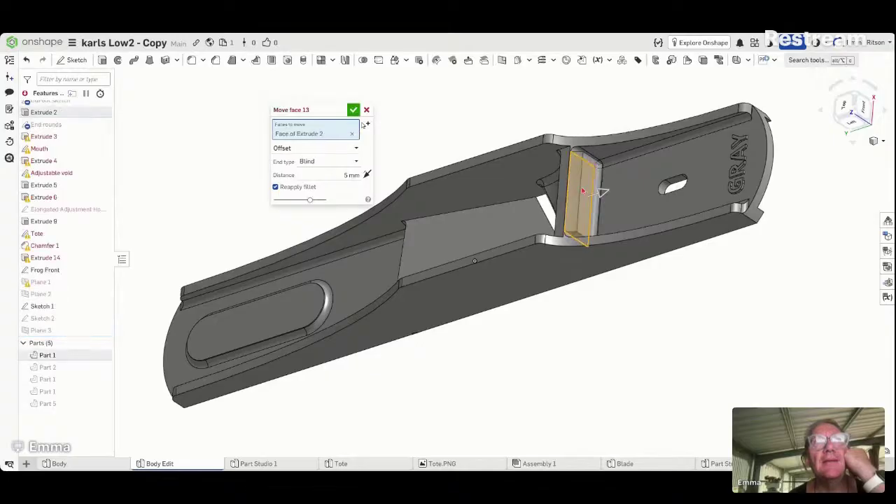
right_drag(492, 110, 508, 105)
click(343, 175)
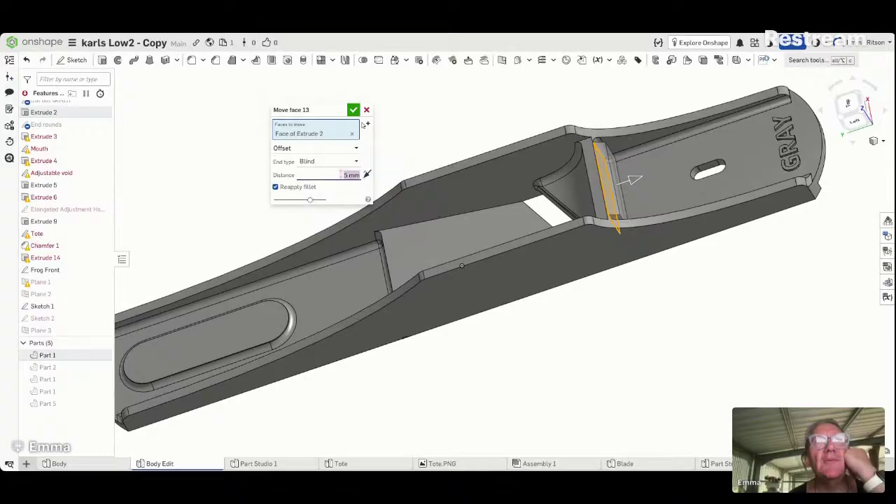
scroll(341, 175, up, 16)
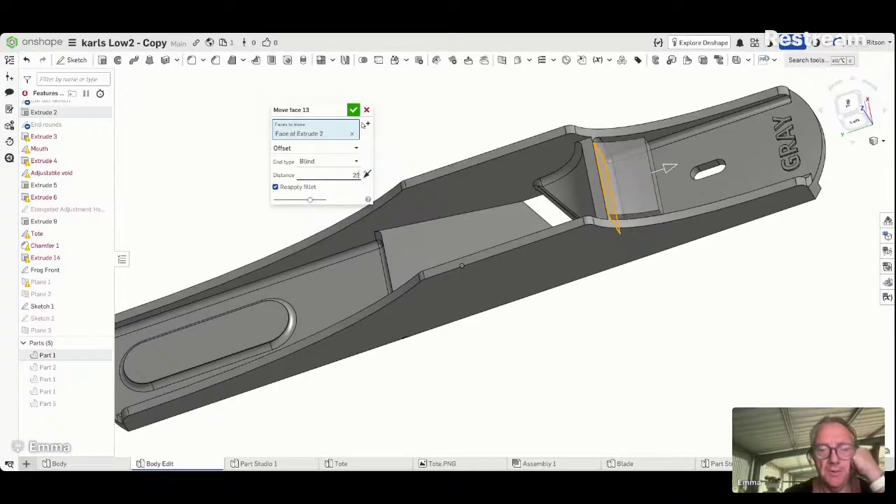
scroll(341, 175, down, 1)
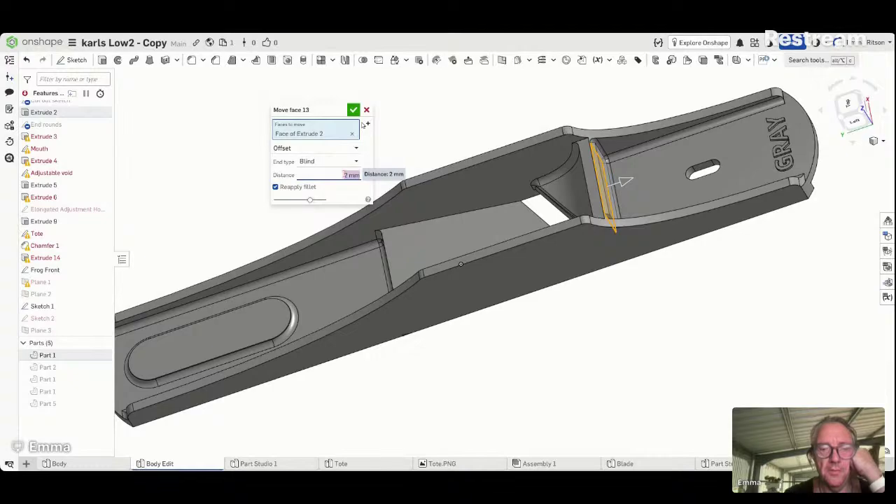
text(2)
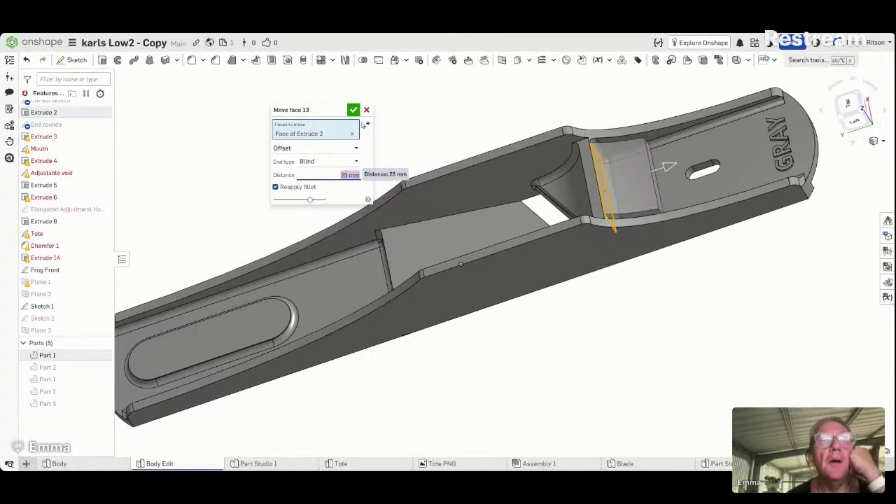
scroll(344, 173, down, 1)
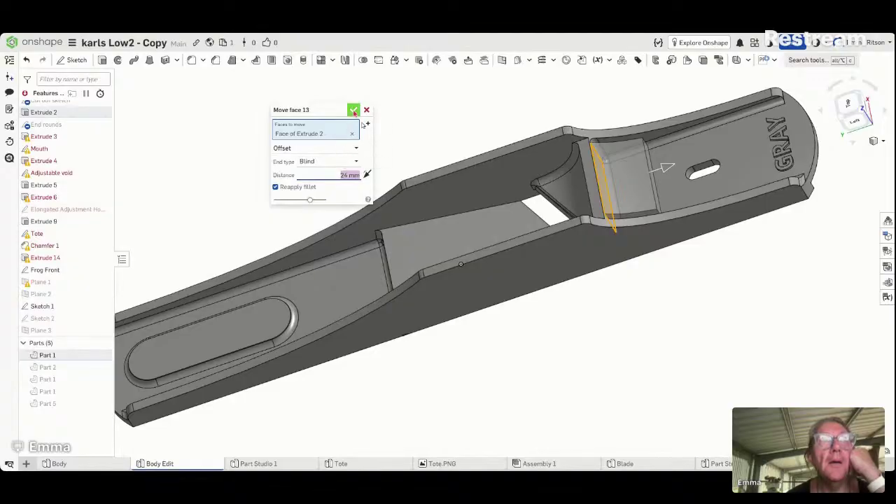
click(354, 111)
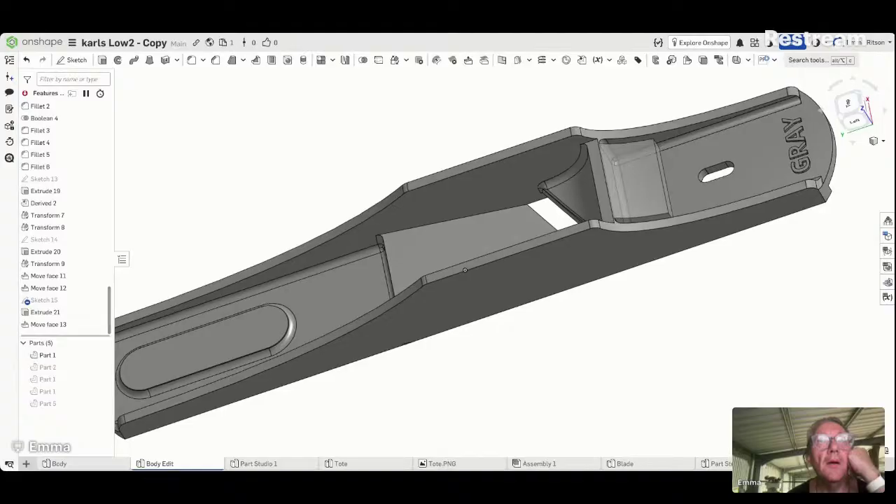
Step: Inspect Fillet 4's settings around the front recess, close it without changes, and suppress the fillet
mouse_move(374, 143)
right_down()
mouse_move(370, 172)
mouse_move(391, 155)
mouse_move(361, 126)
mouse_move(364, 144)
right_up()
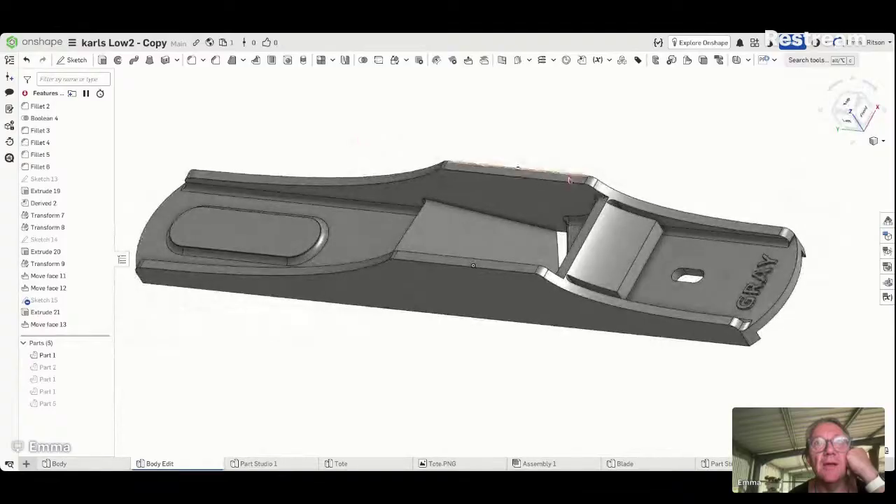
right_click(685, 233)
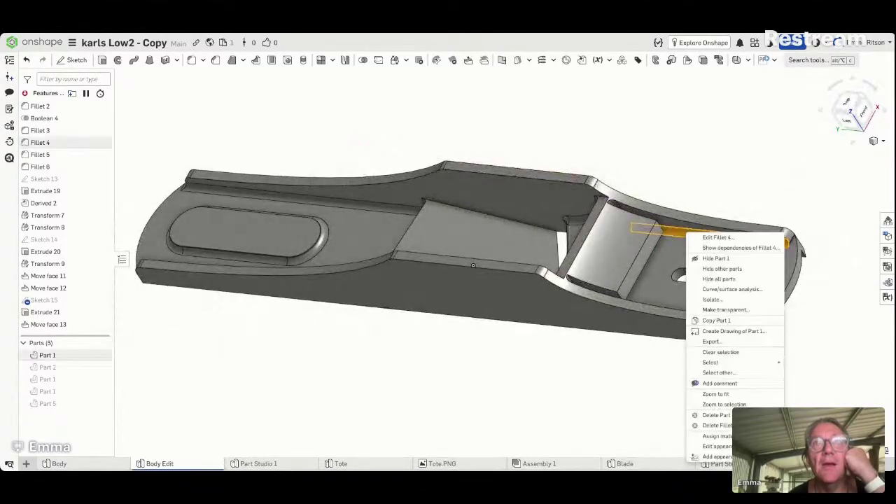
click(717, 239)
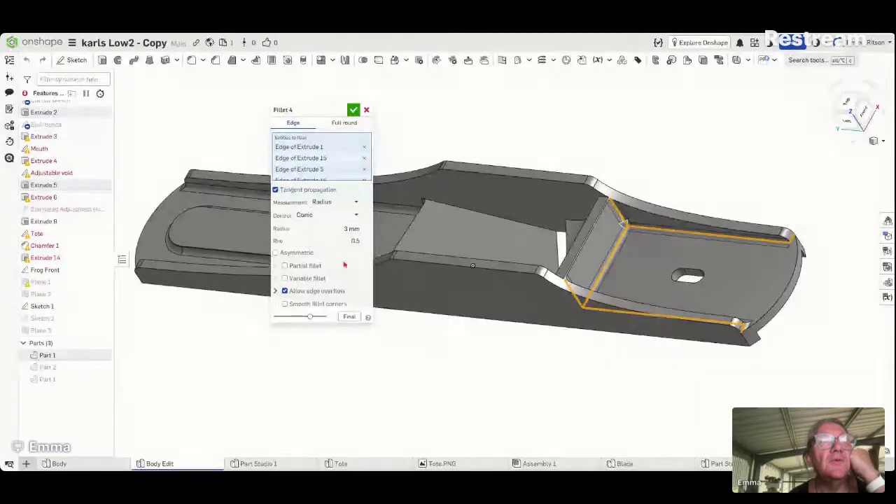
click(367, 110)
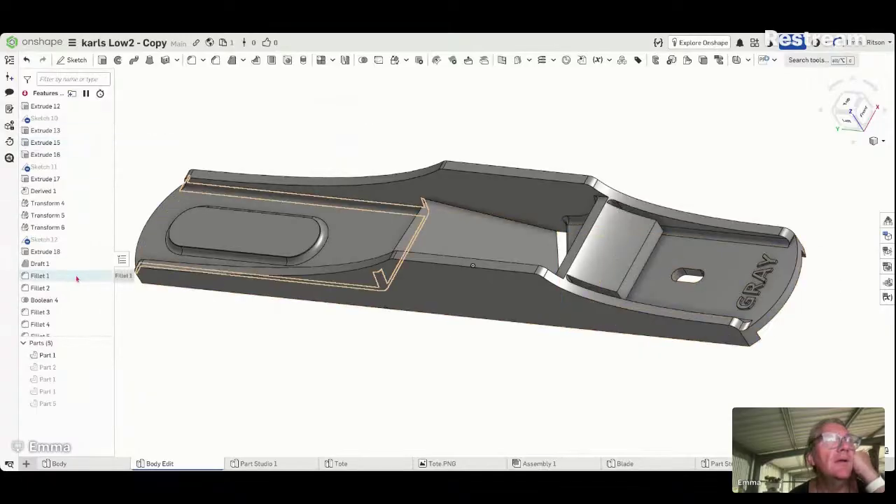
right_click(70, 324)
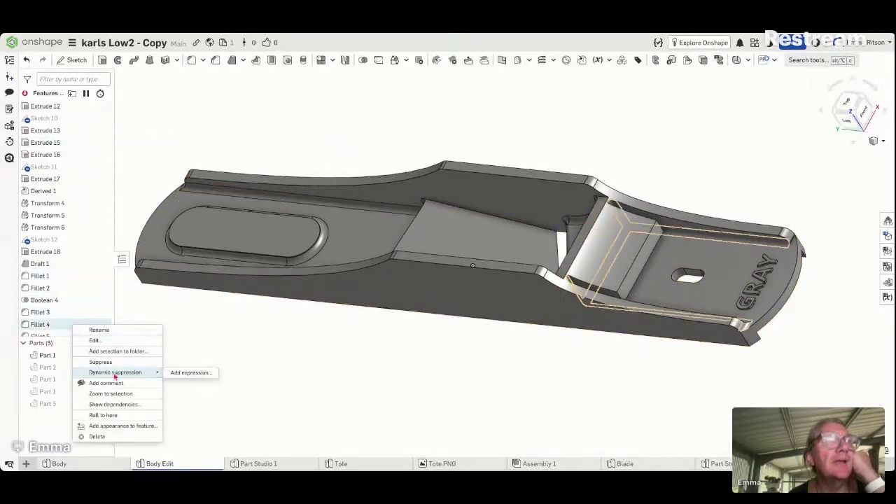
click(111, 362)
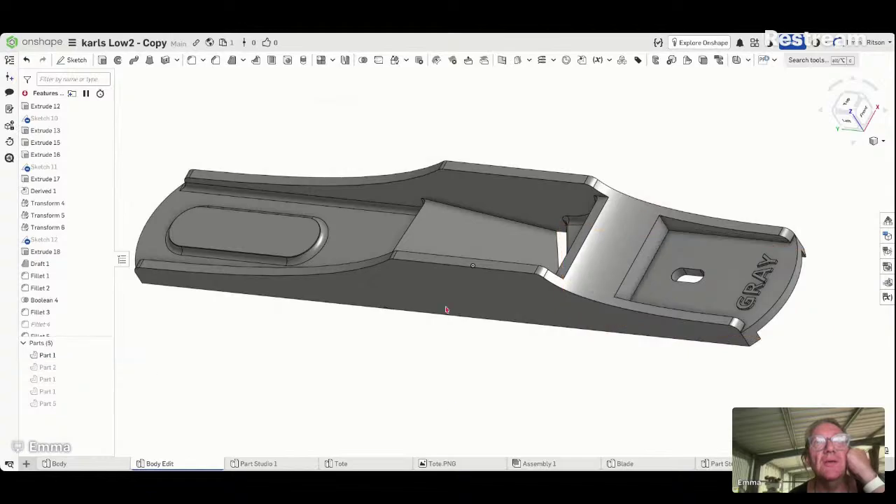
Step: Try to offset the narrow slanted face at the front of the mouth by 25 mm with Move face
right_drag(402, 338, 487, 304)
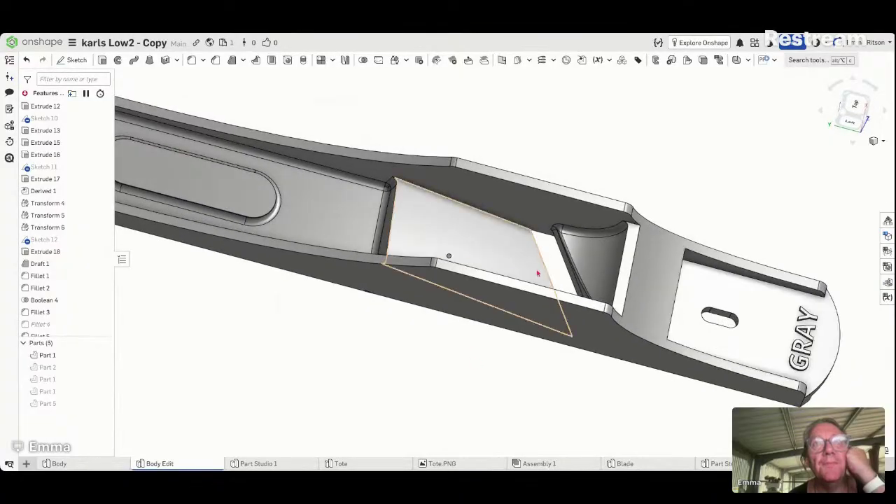
right_click(596, 260)
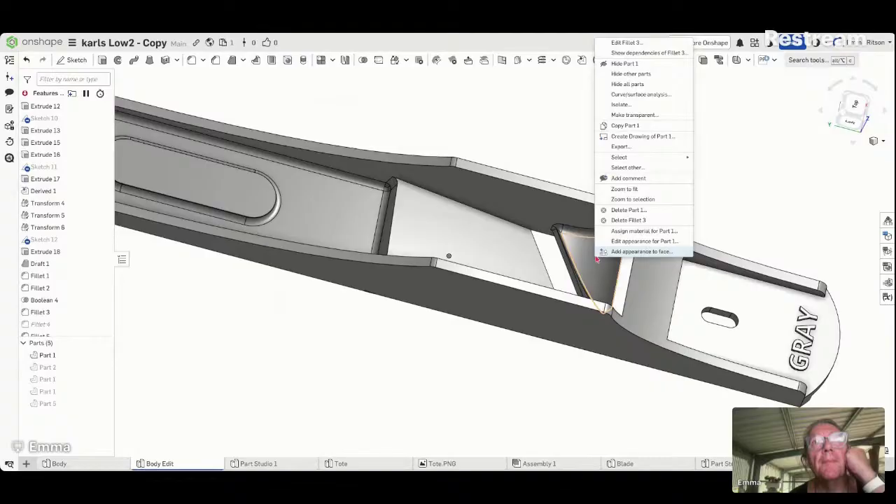
click(596, 260)
right_drag(572, 279, 593, 277)
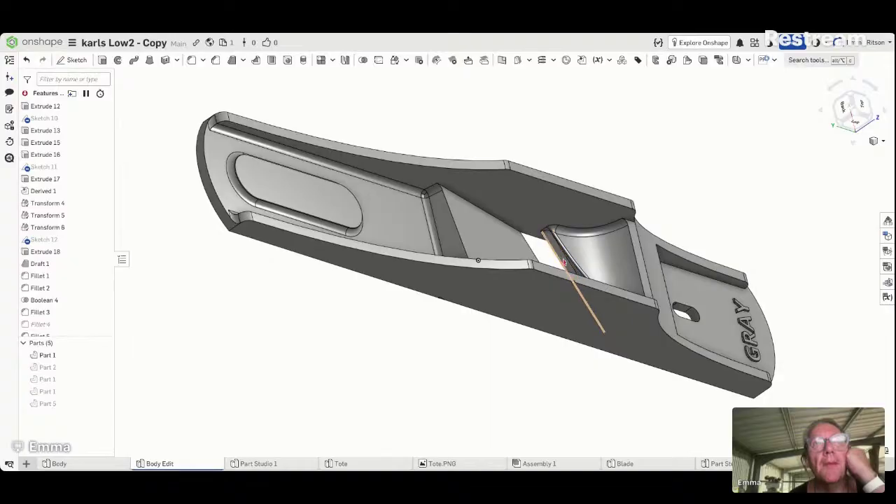
click(564, 262)
right_click(561, 259)
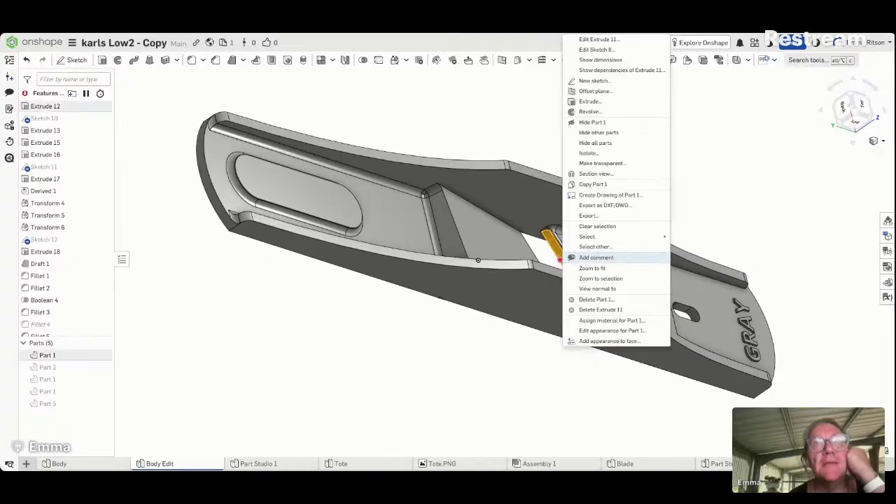
key(Escape)
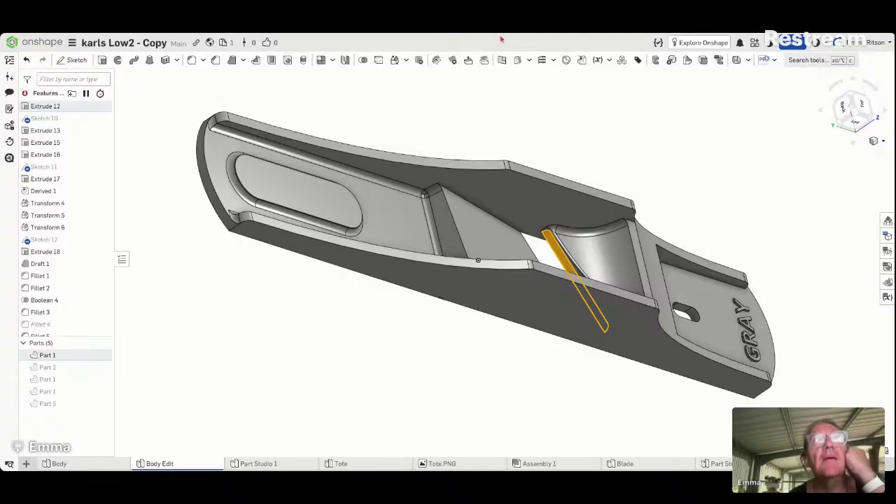
click(468, 61)
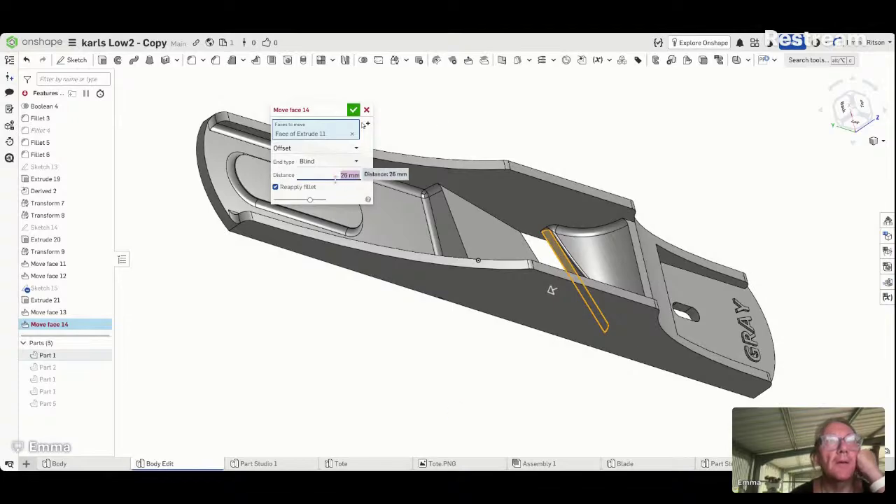
key(Return)
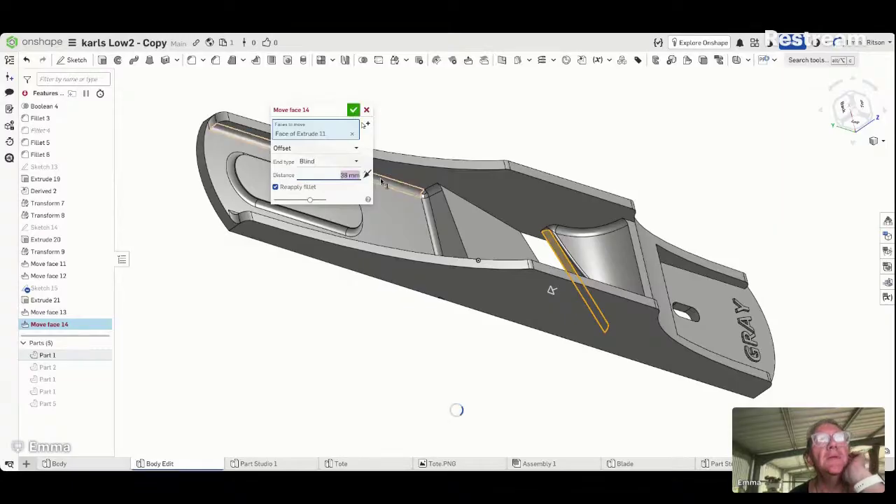
scroll(335, 176, up, 3)
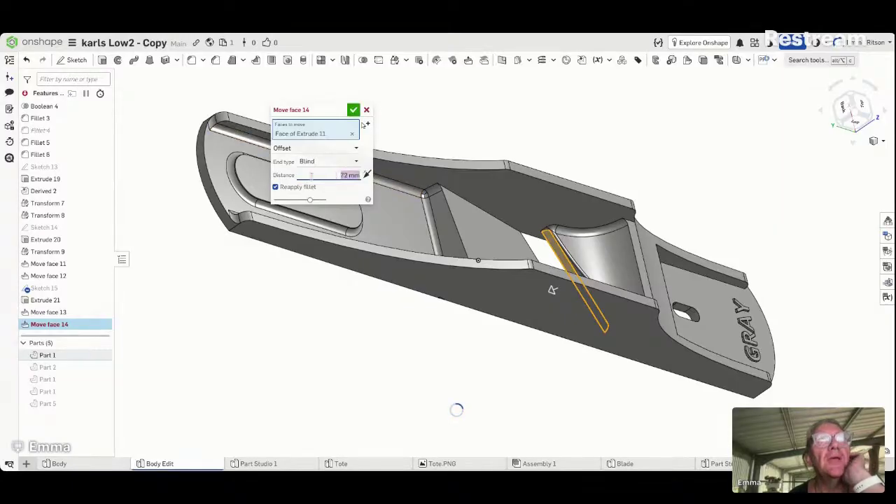
text(25)
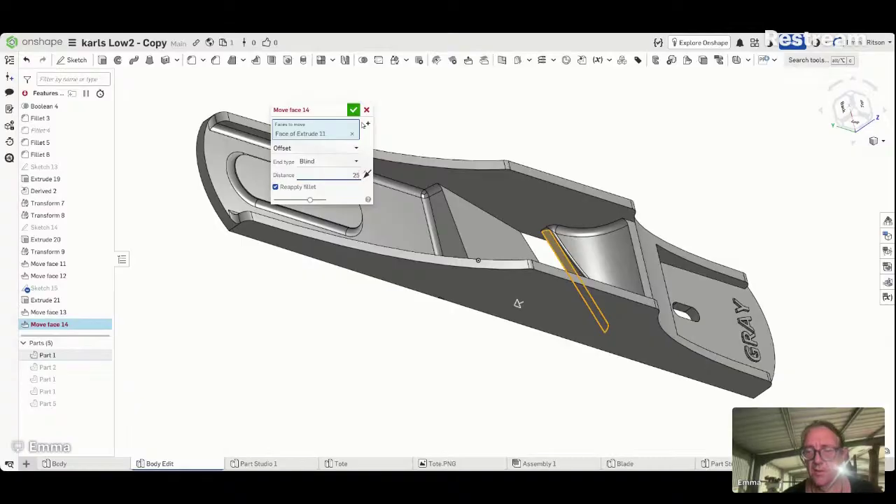
key(Return)
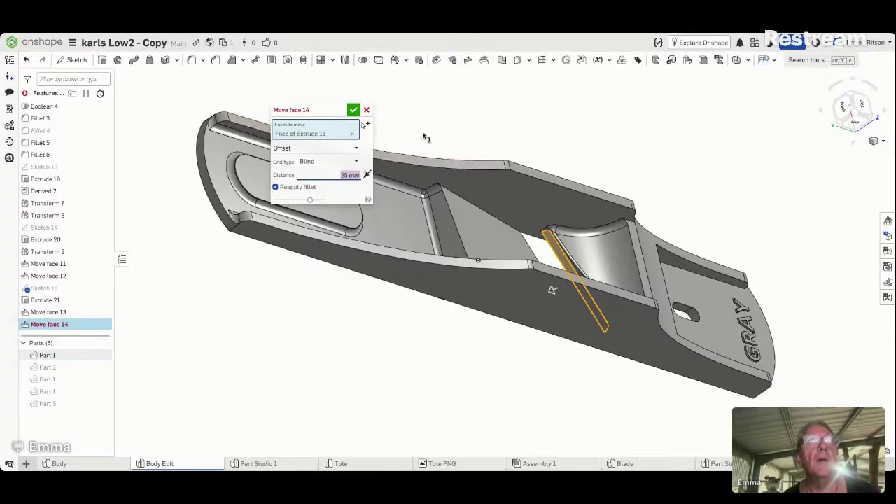
Step: Reverse the offset direction of the slanted mouth face, turn off Reapply fillet, and accept the 25 mm move
click(366, 176)
right_drag(443, 128, 417, 144)
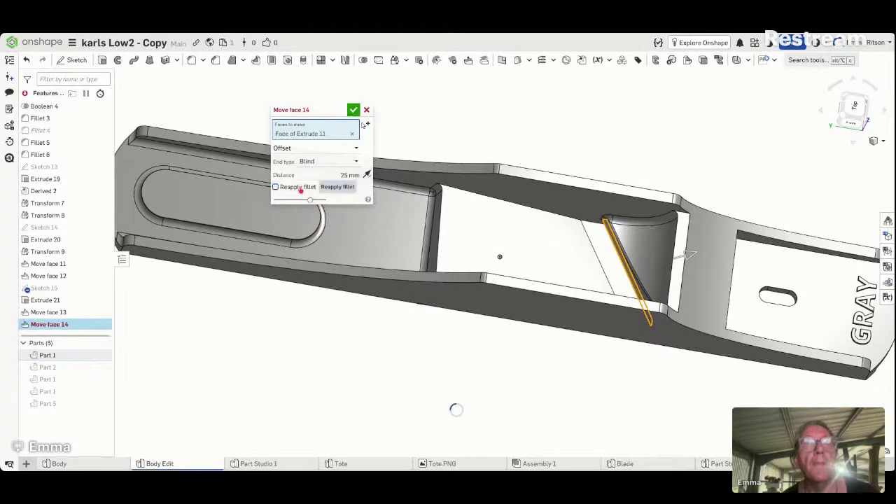
click(354, 111)
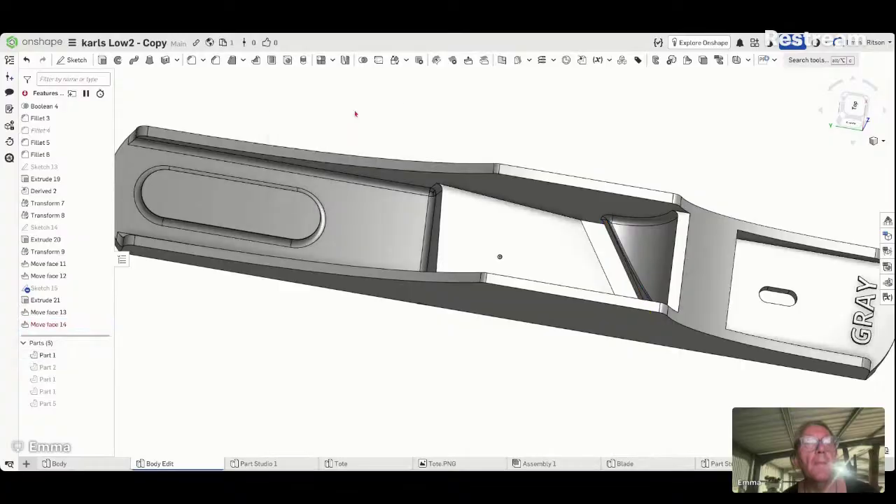
Step: Check the error on Move face 14 and delete that feature
right_click(67, 325)
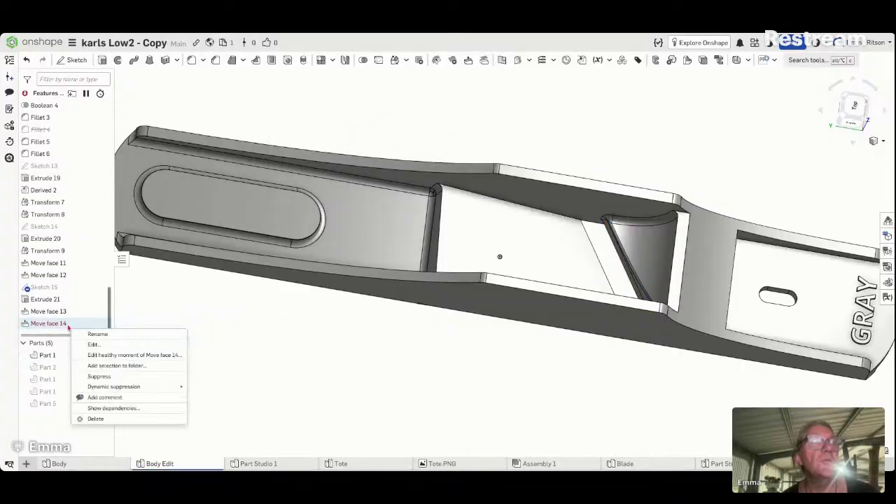
click(150, 326)
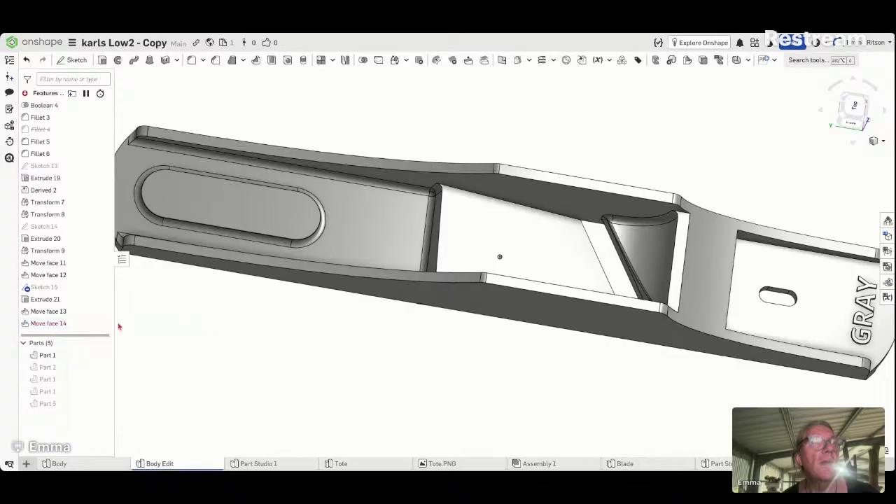
mouse_move(81, 330)
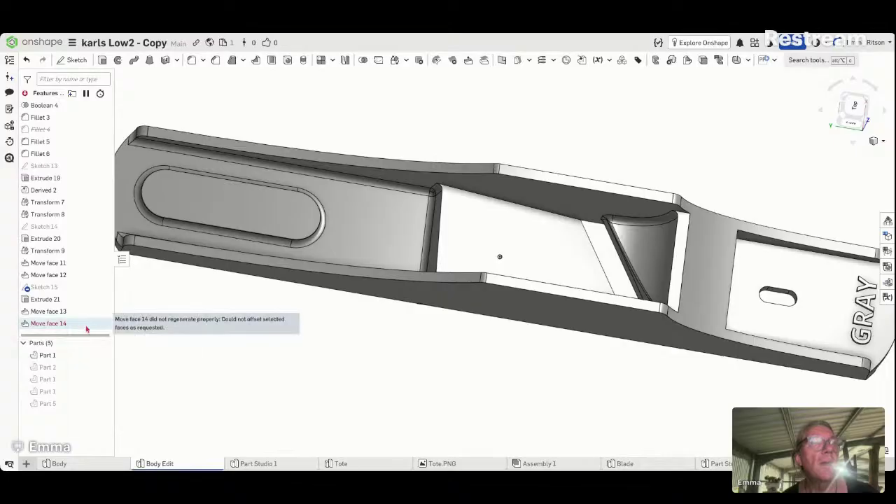
right_click(52, 327)
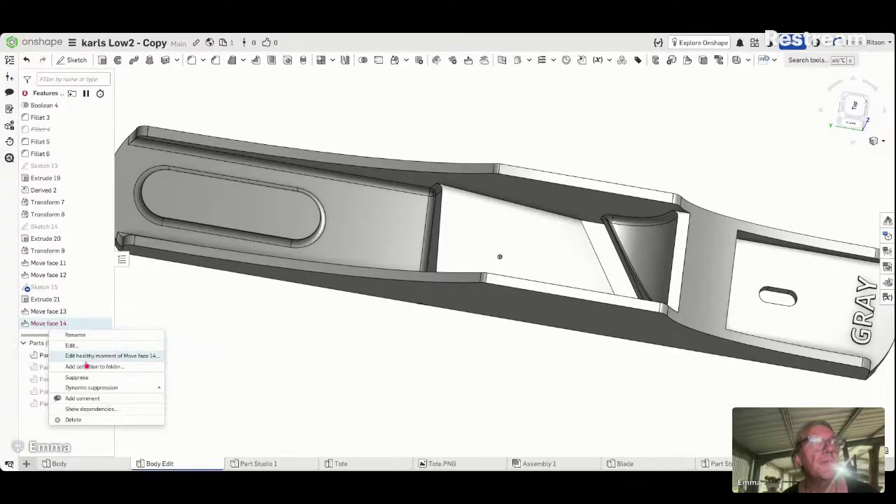
click(98, 424)
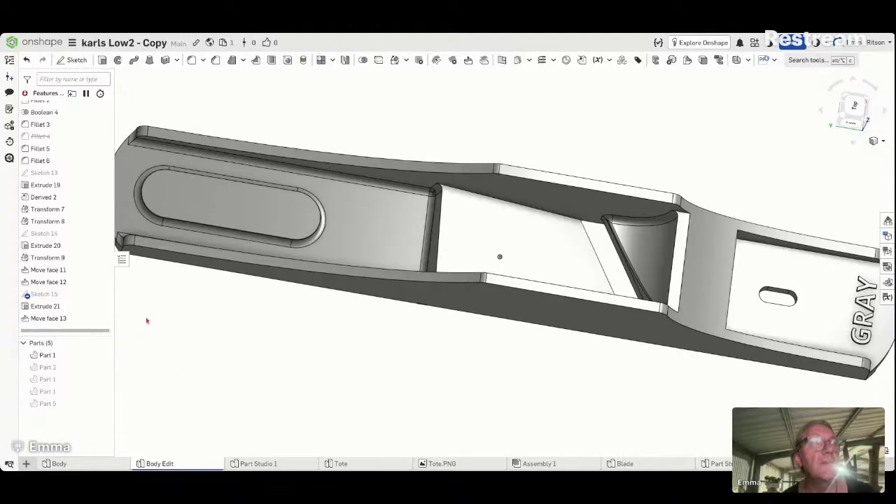
Step: Trace the large flat face behind the mouth to Boolean 2 and suppress that feature
right_drag(424, 366, 343, 326)
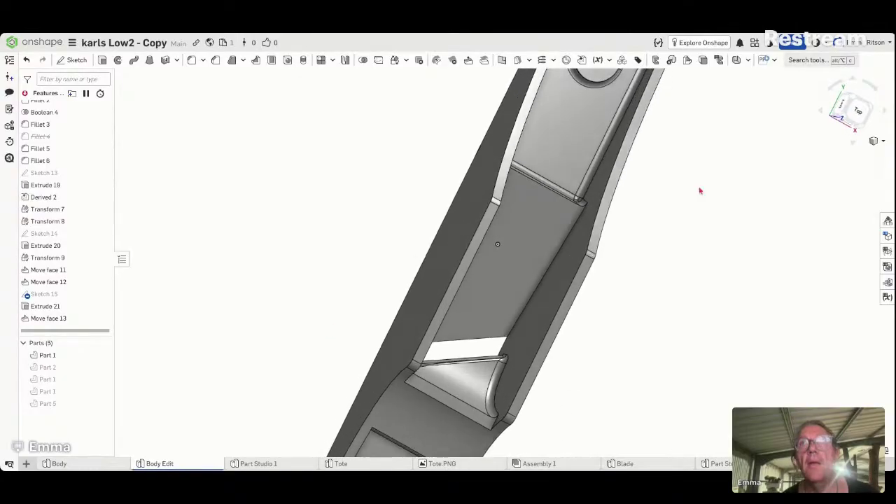
click(857, 112)
right_drag(544, 232, 512, 258)
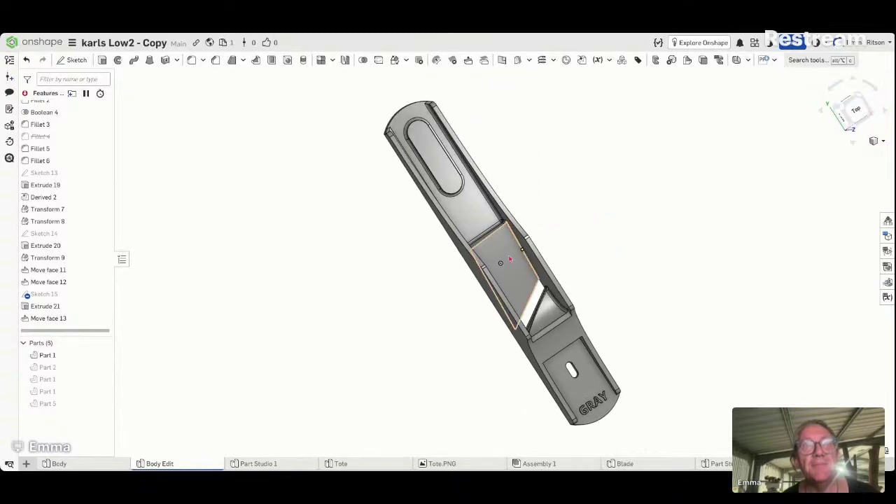
click(499, 262)
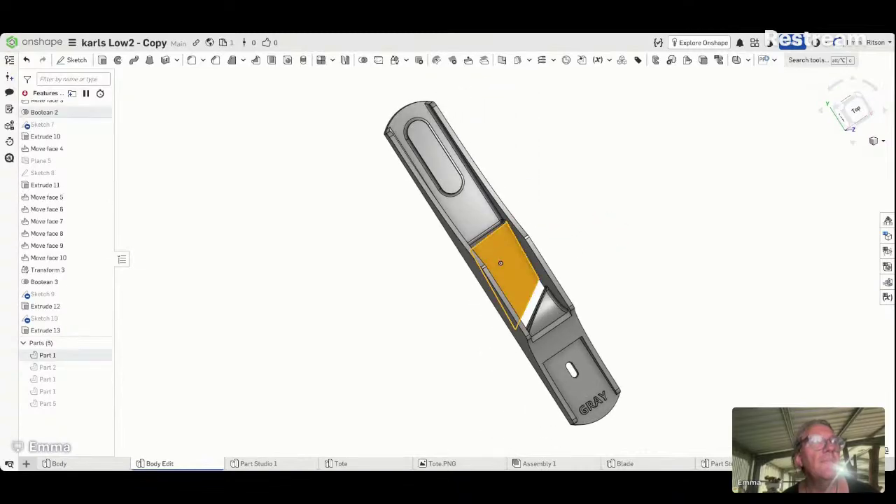
right_click(58, 114)
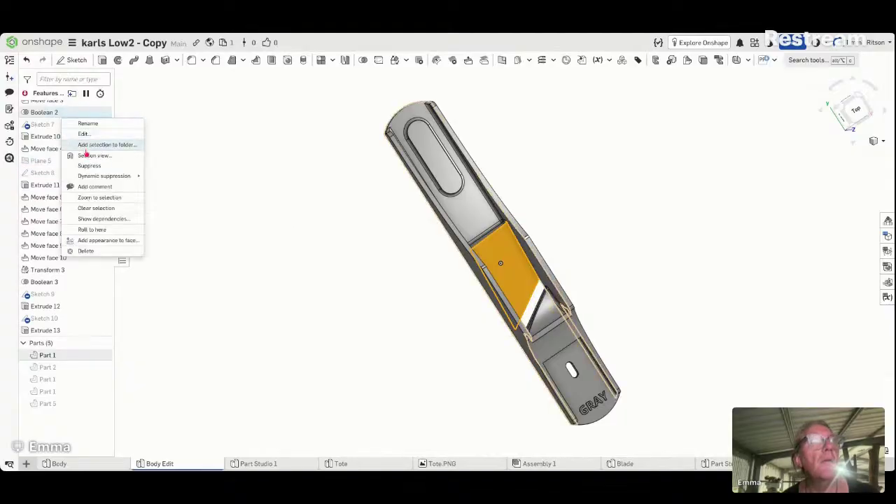
click(89, 166)
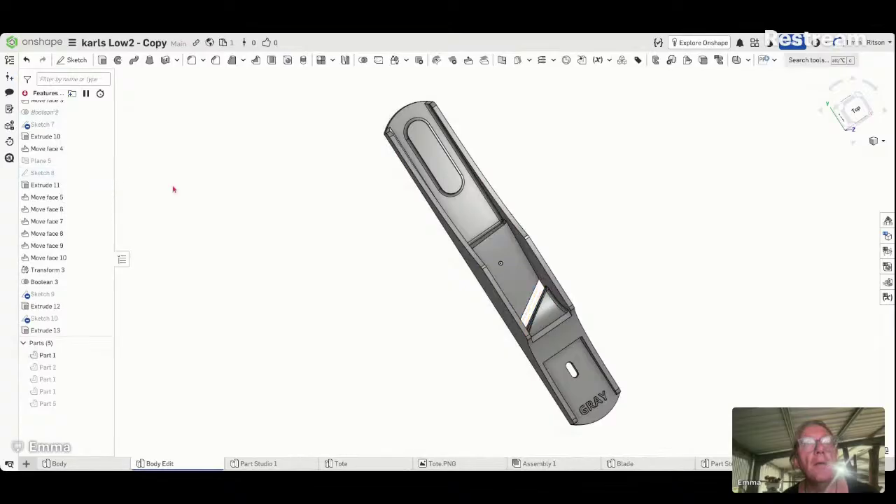
Step: Examine the body with Boolean 2 suppressed and unsuppress the feature
mouse_move(206, 195)
right_down()
mouse_move(219, 181)
mouse_move(200, 194)
mouse_move(176, 176)
mouse_move(232, 170)
mouse_move(254, 180)
mouse_move(222, 202)
mouse_move(224, 169)
mouse_move(180, 230)
mouse_move(206, 182)
right_up()
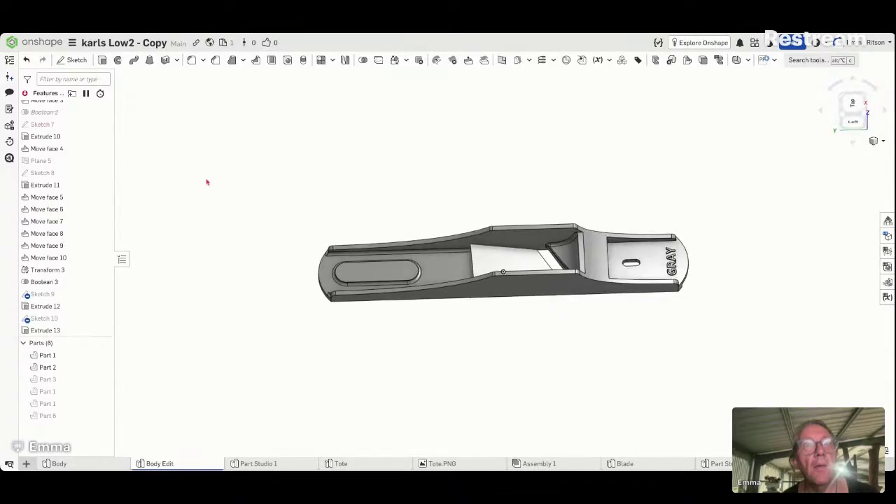
right_click(72, 118)
click(97, 151)
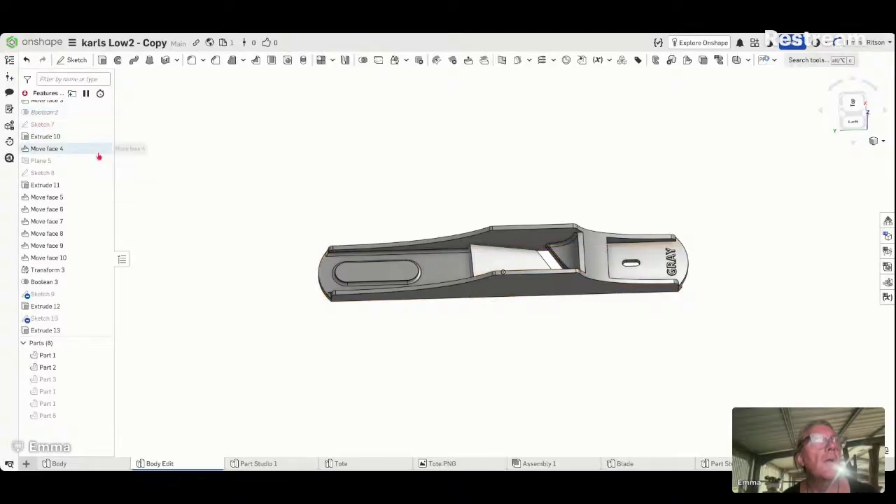
scroll(75, 175, up, 2)
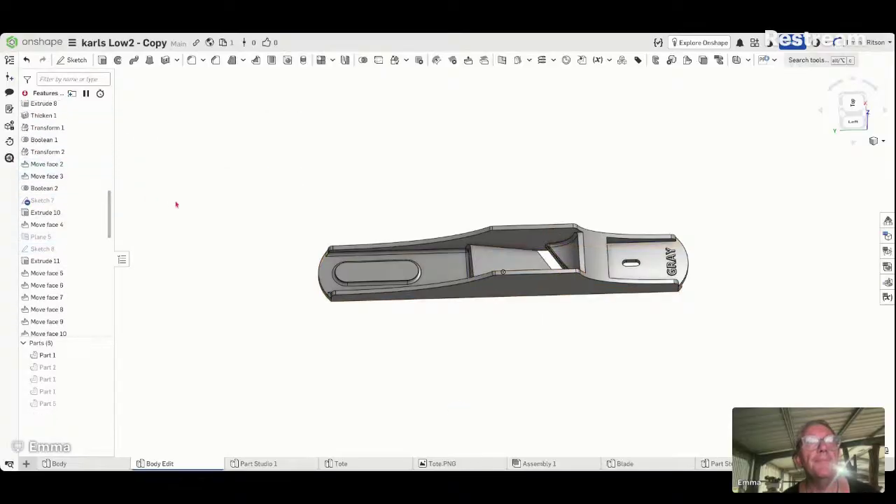
Step: Inspect the settings of Fillet 3 on the curved face in front of the mouth and close it without changes
mouse_move(207, 206)
right_down()
mouse_move(208, 198)
mouse_move(203, 214)
right_up()
right_drag(628, 352, 570, 310)
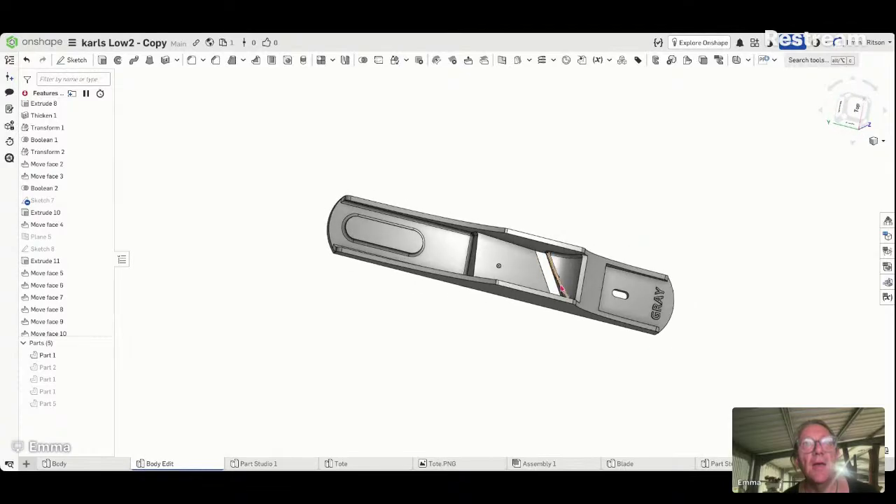
scroll(563, 286, up, 5)
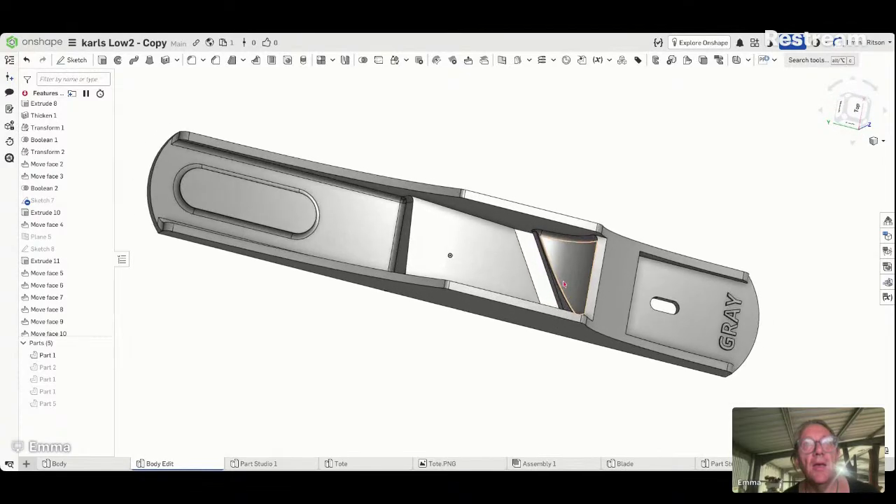
right_drag(563, 286, 606, 259)
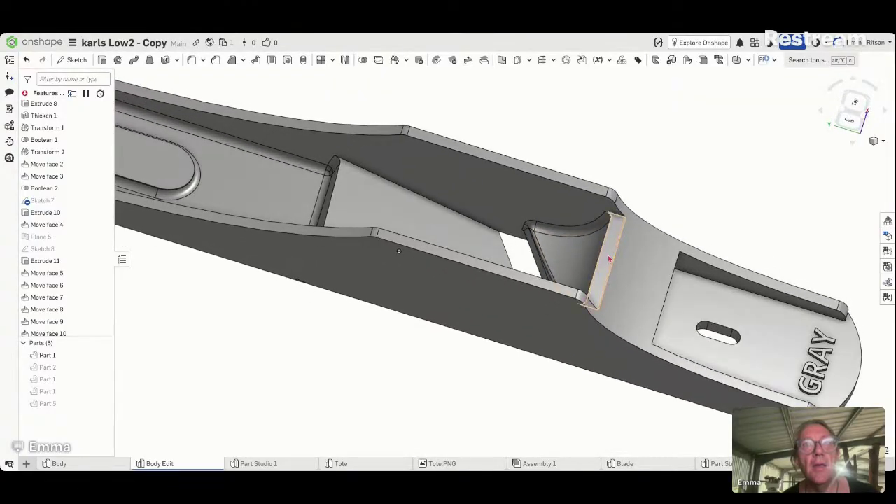
click(593, 260)
right_click(594, 260)
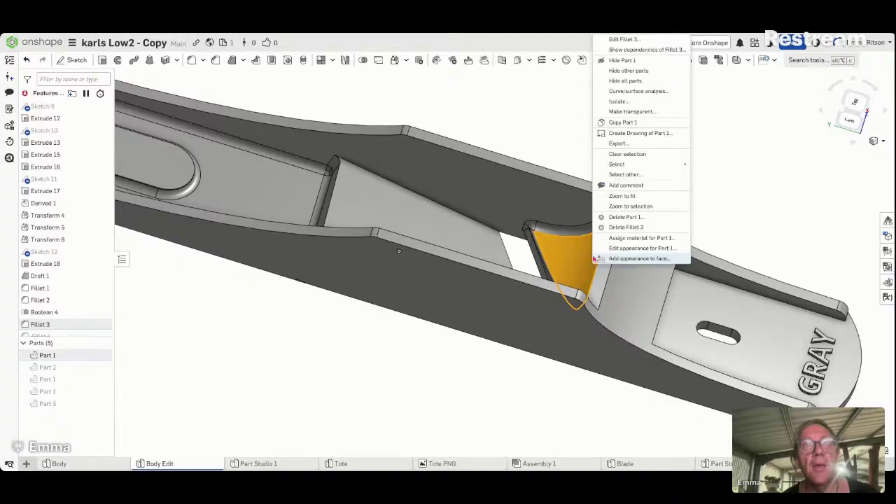
click(649, 42)
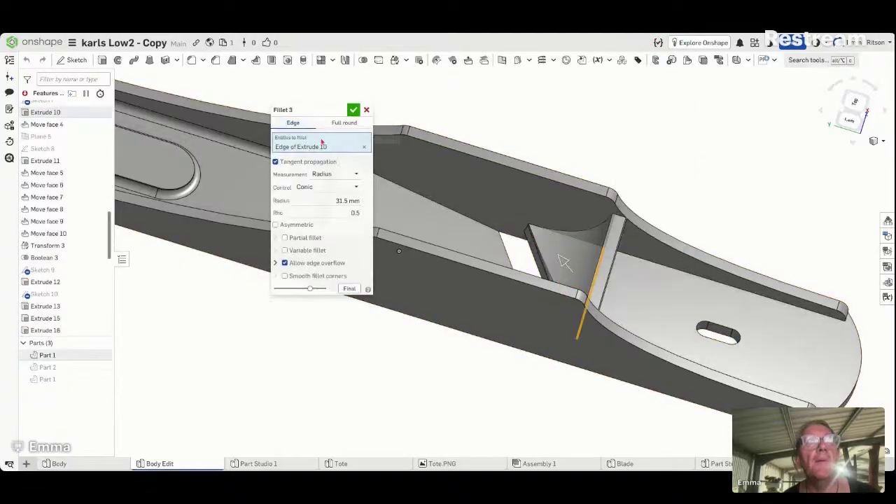
click(364, 111)
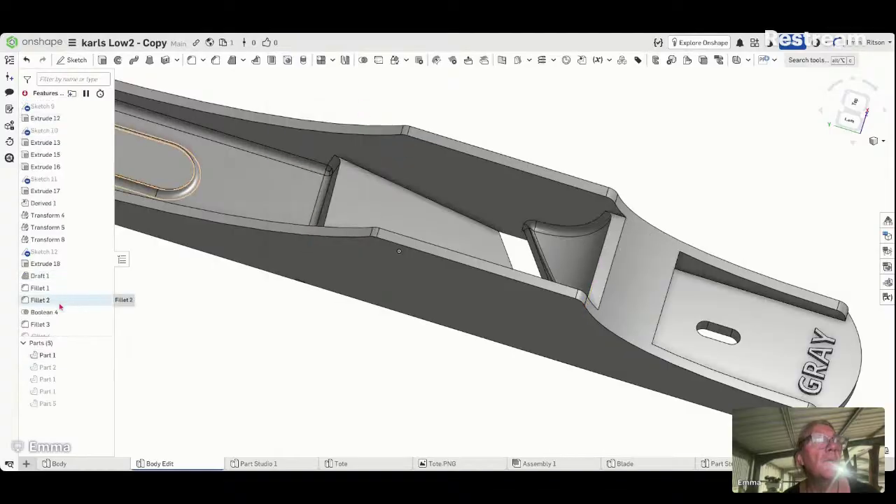
Step: Delete Fillet 3, which forms the curved face in front of the mouth
right_click(61, 325)
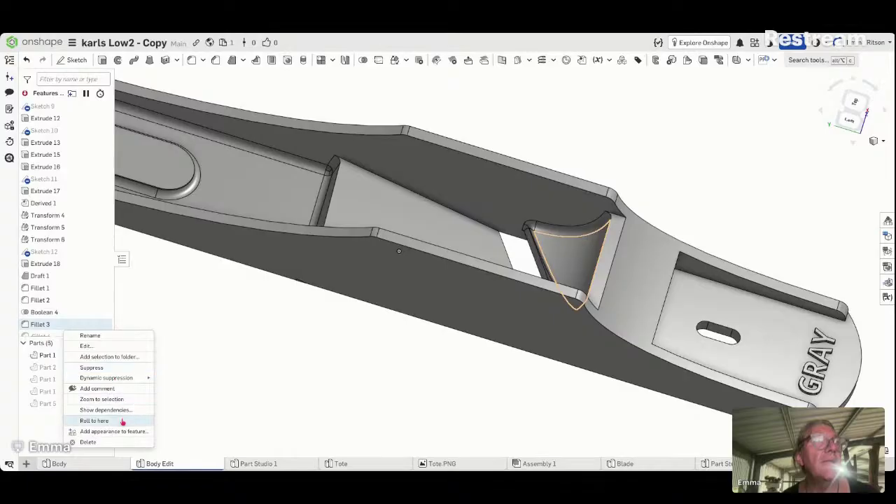
click(112, 445)
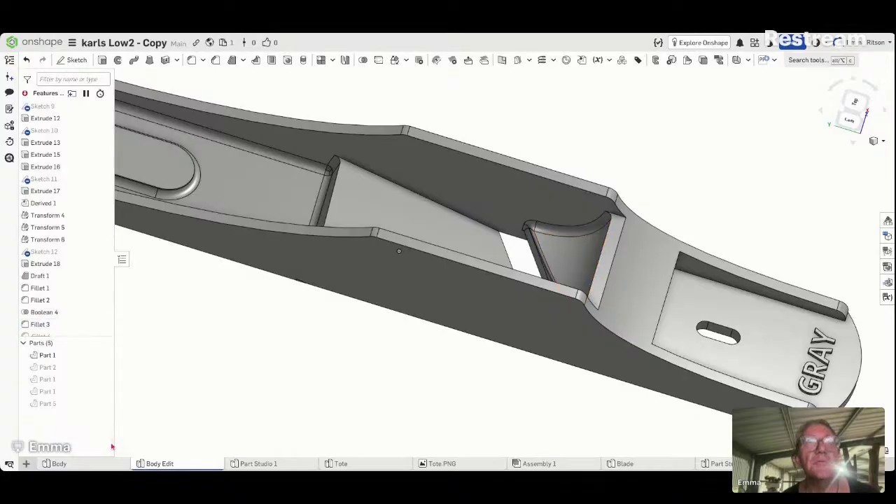
right_drag(218, 392, 234, 411)
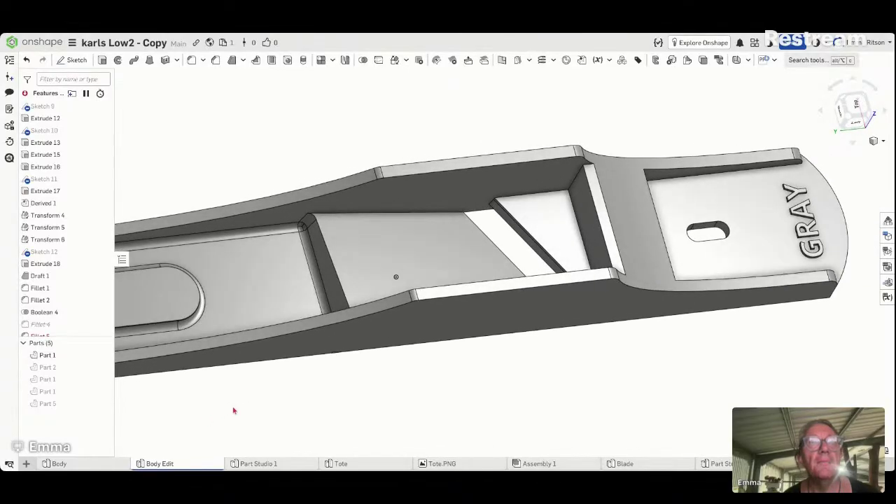
Step: Offset the upright cross-wall face in front of the mouth by 25 mm toward the front recess with Move face
right_click(586, 236)
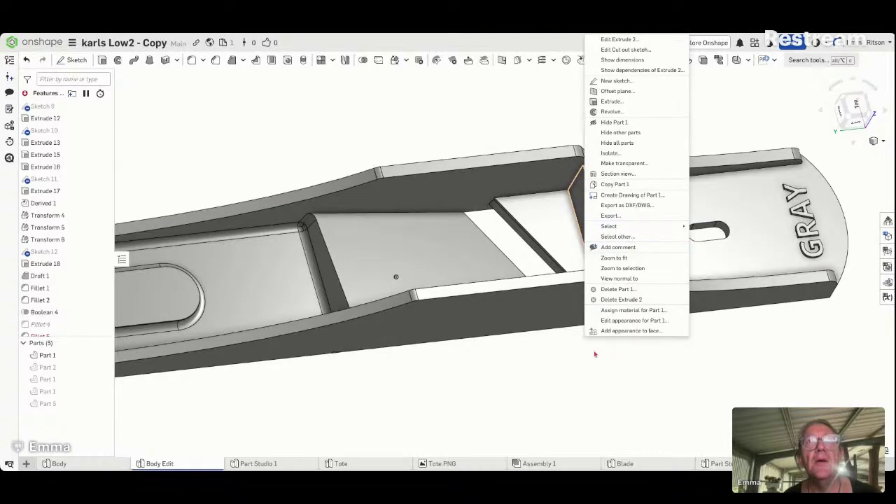
click(568, 355)
click(591, 224)
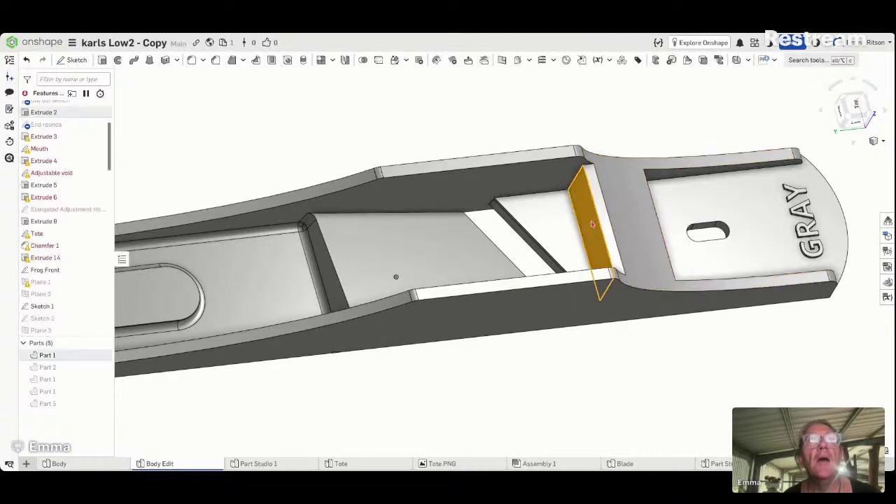
click(469, 61)
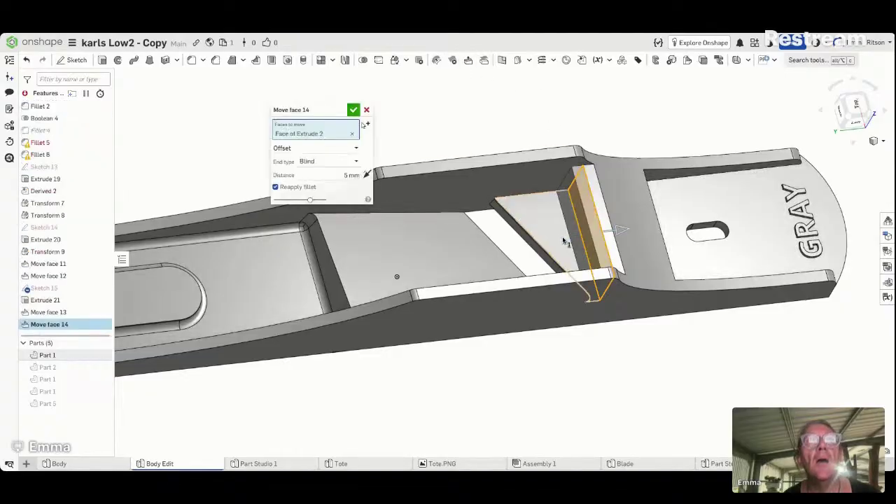
click(336, 172)
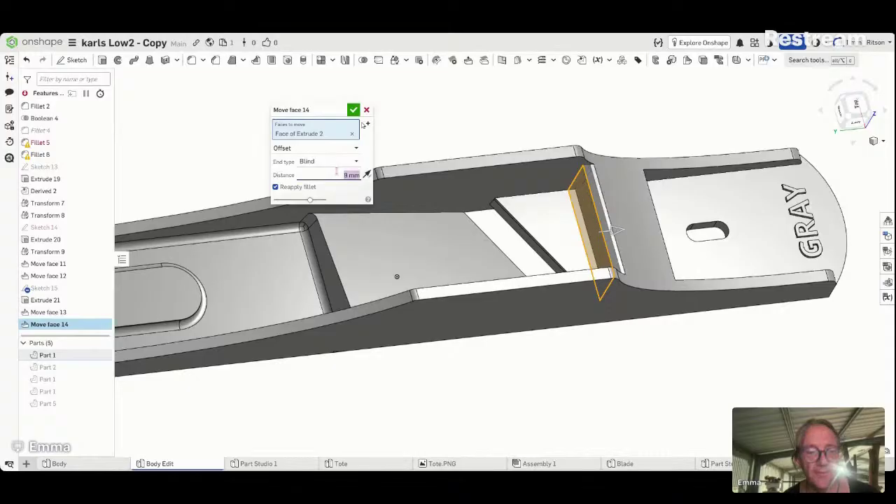
text(8)
key(Return)
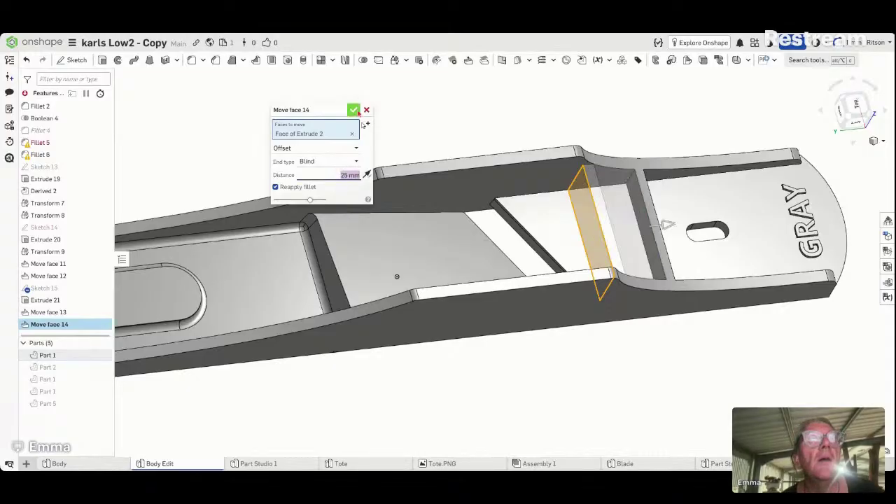
click(355, 110)
Step: Select the narrow slanted face at the front of the mouth and suppress Extrude 12
mouse_move(448, 89)
right_down()
mouse_move(416, 88)
mouse_move(431, 75)
mouse_move(436, 98)
mouse_move(430, 74)
mouse_move(444, 32)
mouse_move(449, 82)
mouse_move(434, 102)
mouse_move(498, 87)
right_up()
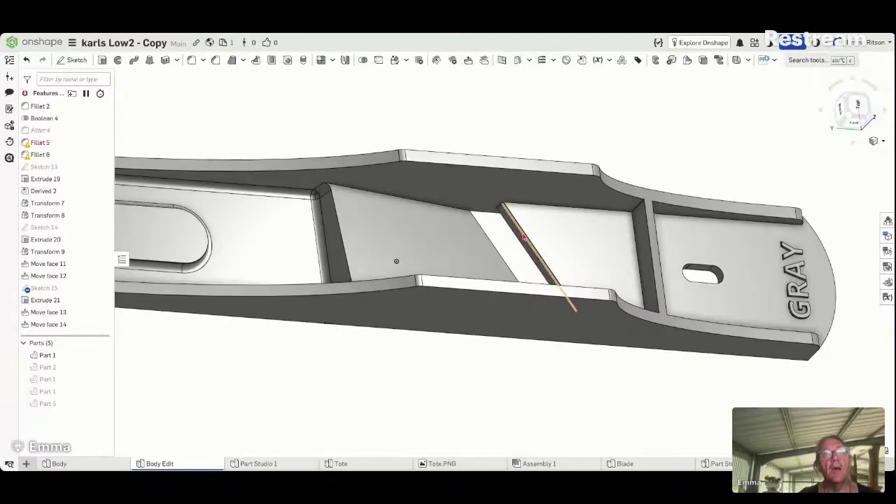
scroll(524, 238, up, 8)
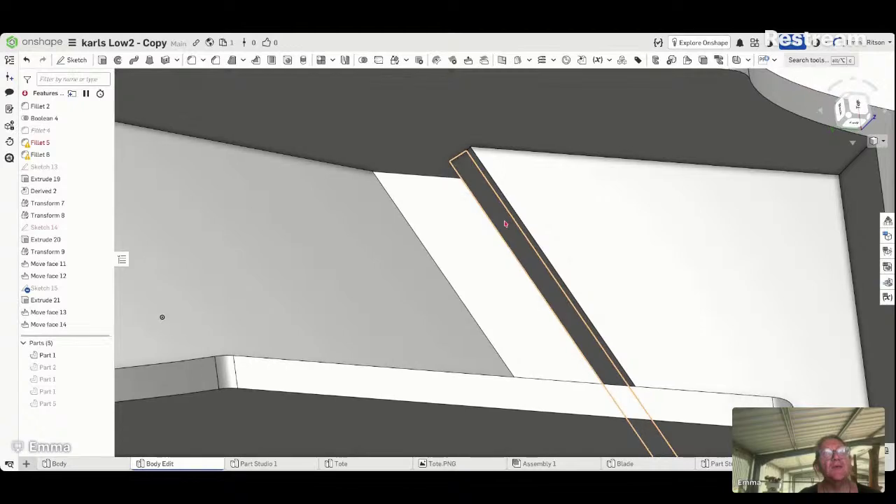
click(505, 224)
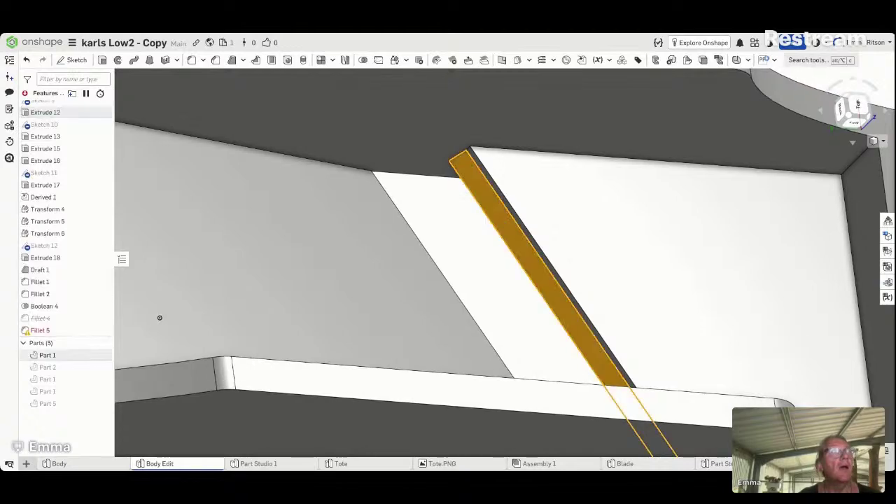
right_click(81, 114)
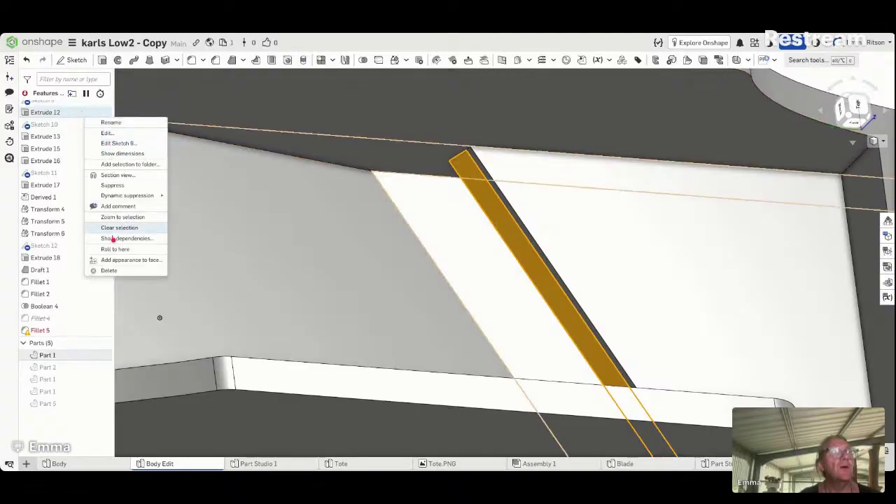
click(113, 185)
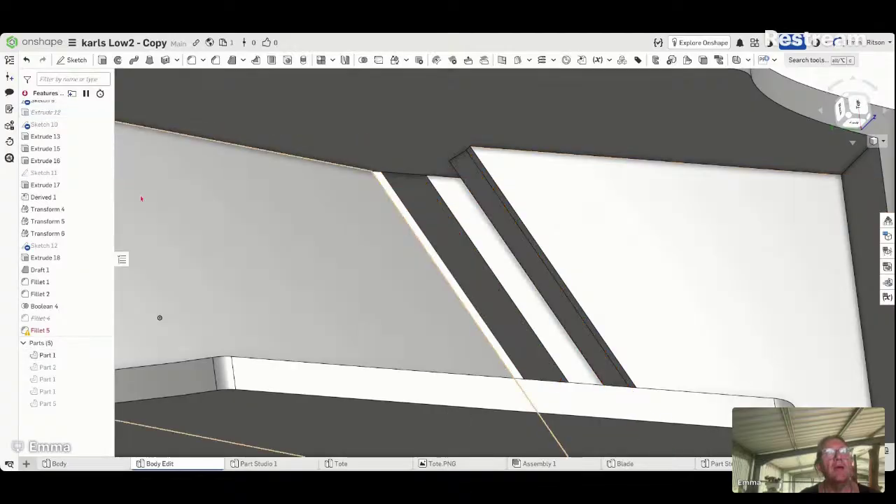
Step: Check the mouth area from another angle and unsuppress Extrude 12
right_drag(274, 258, 231, 247)
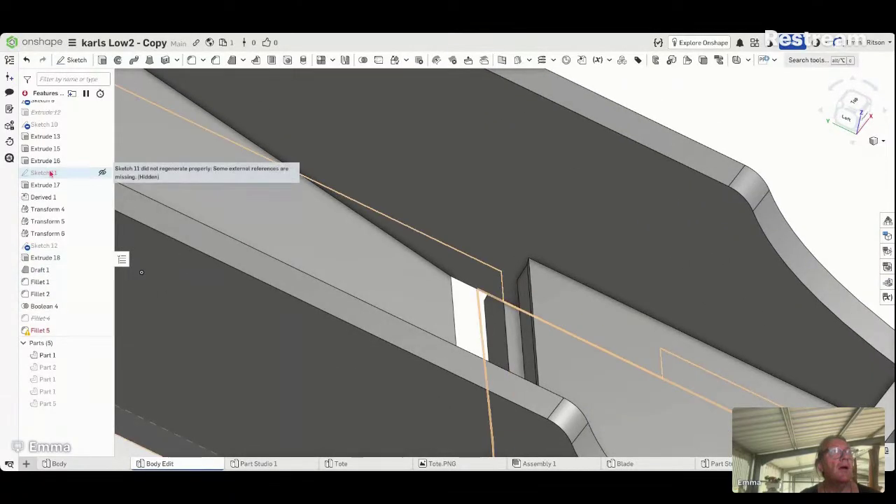
right_click(60, 115)
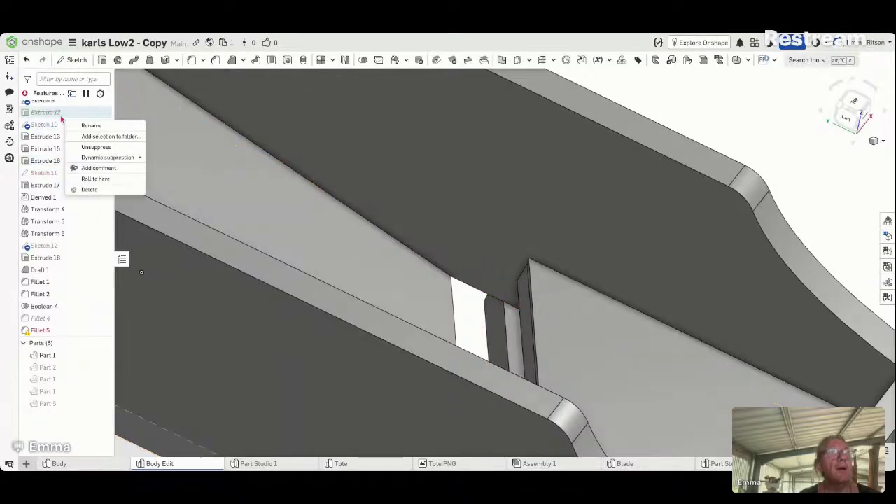
click(100, 150)
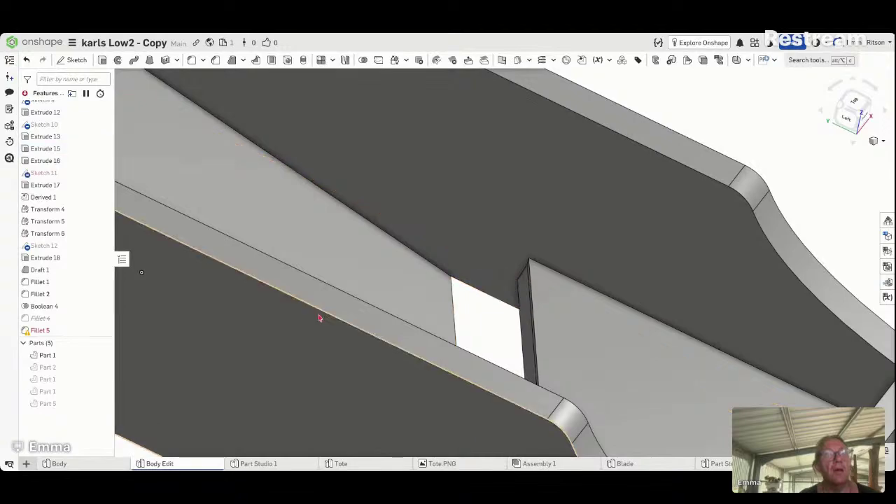
Step: Try to offset the narrow slanted face at the front of the mouth in both directions with Move face
right_drag(500, 330, 516, 355)
click(494, 327)
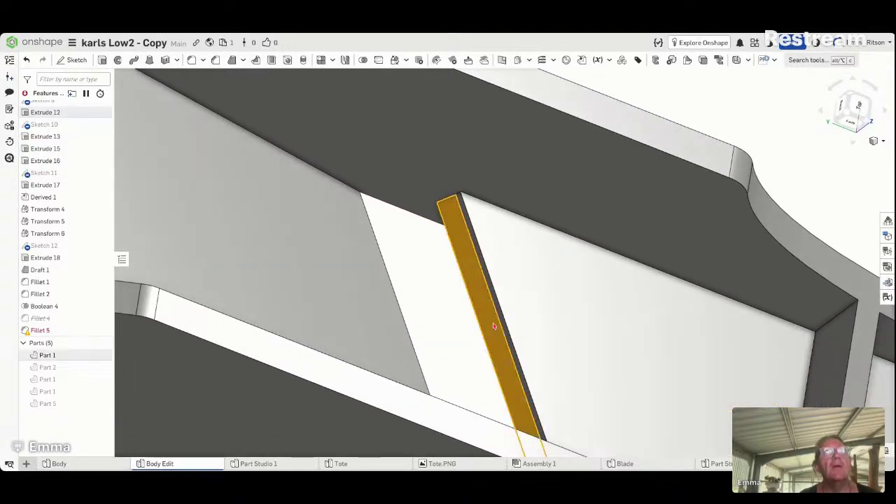
click(469, 61)
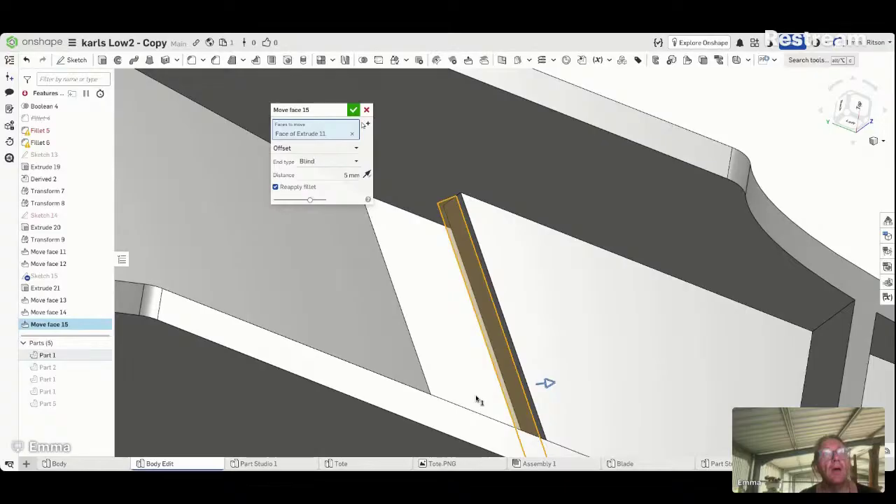
drag(546, 383, 650, 372)
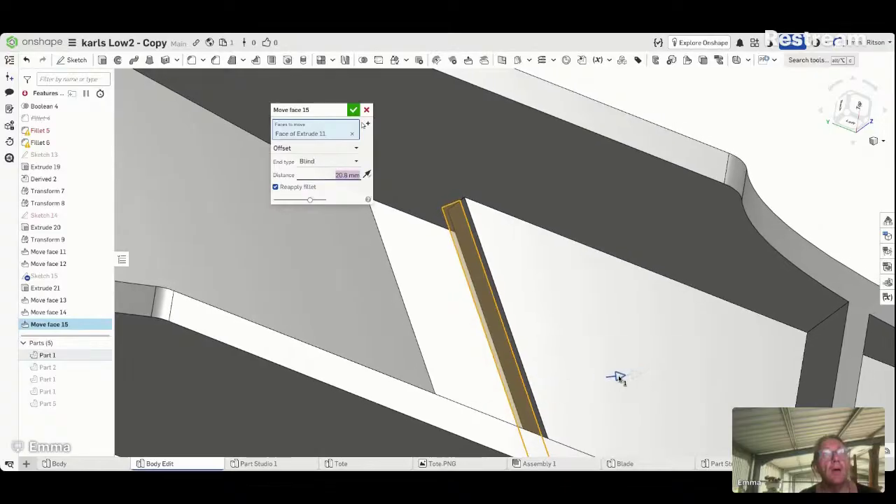
drag(494, 371, 436, 359)
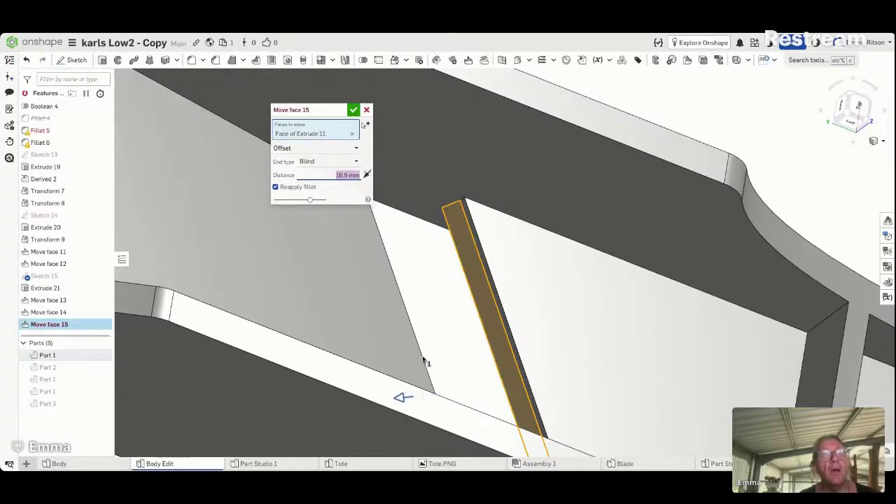
drag(530, 354, 598, 352)
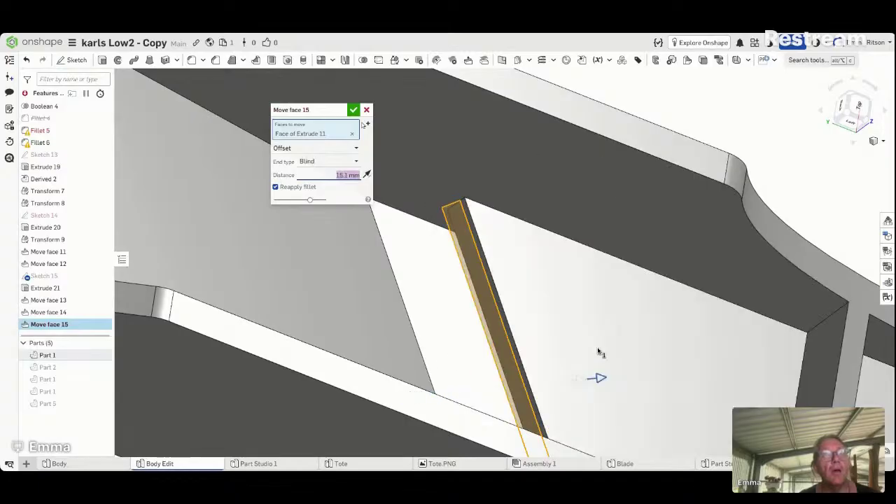
drag(474, 356, 453, 355)
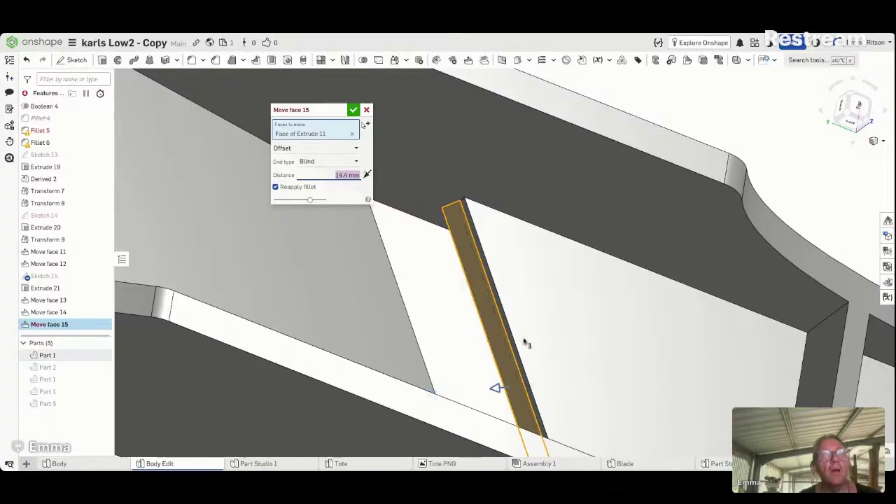
drag(628, 324, 649, 320)
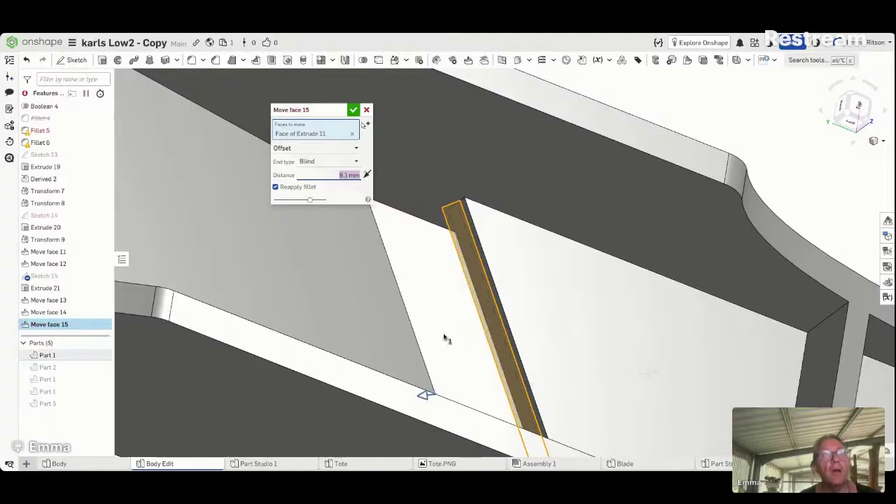
right_drag(444, 338, 386, 350)
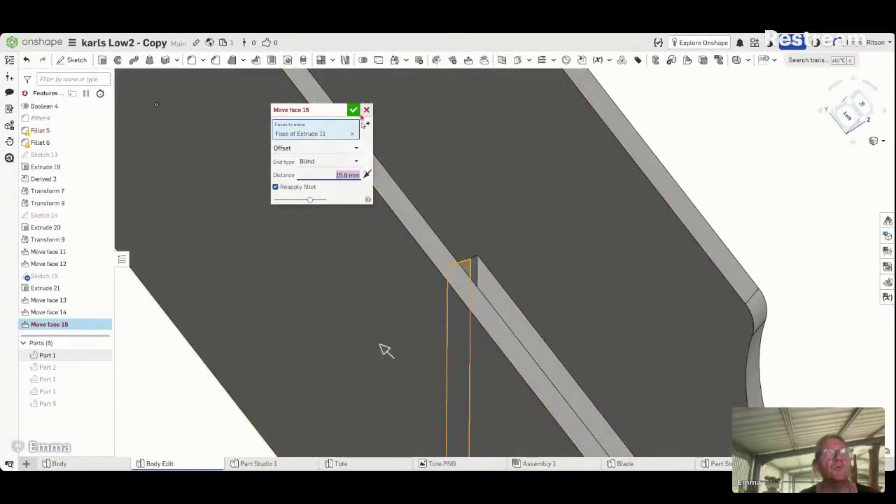
click(366, 112)
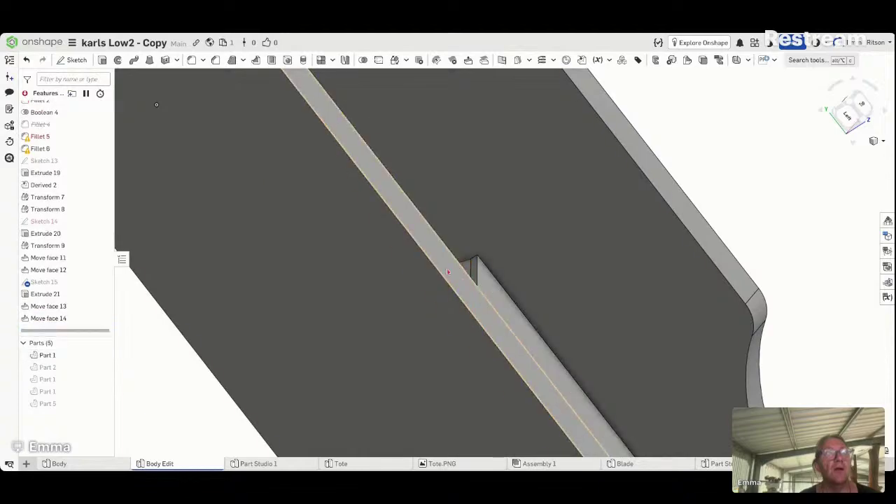
Step: Try to offset the thin strip face beside the slanted mouth face by 25 mm in the opposite direction with Move face
right_drag(448, 299, 476, 296)
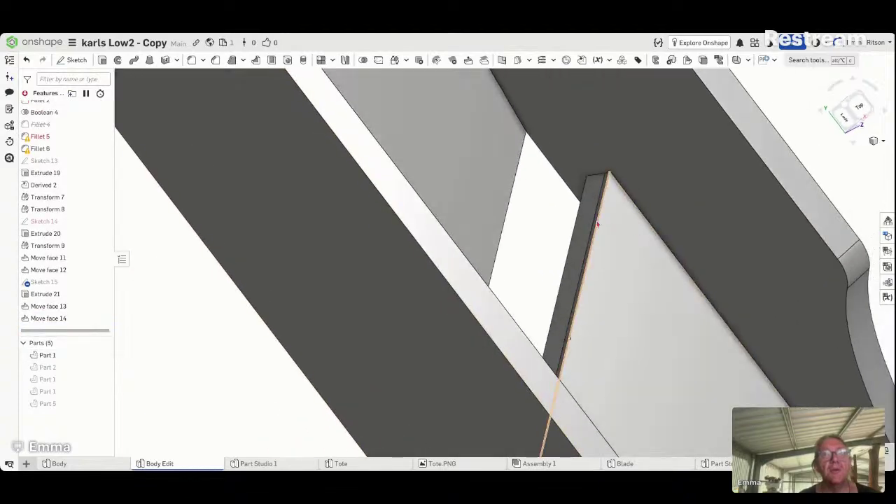
scroll(595, 228, up, 4)
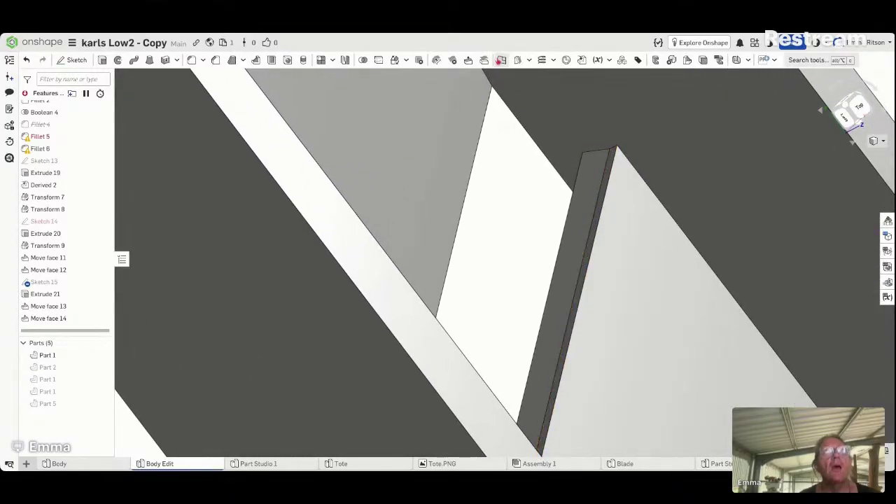
click(468, 60)
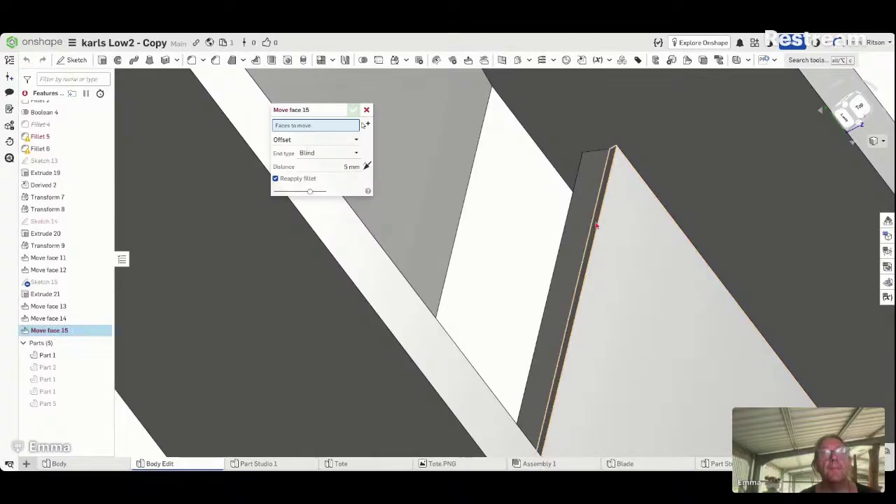
click(596, 226)
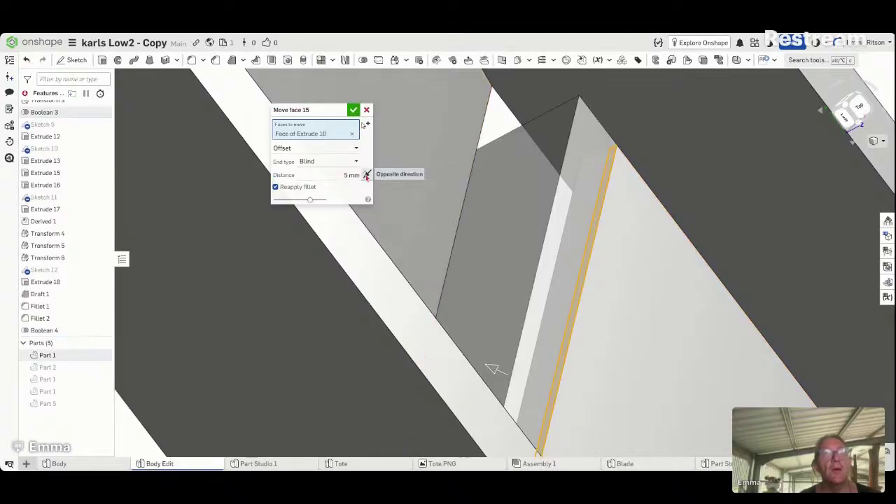
click(365, 175)
text(25)
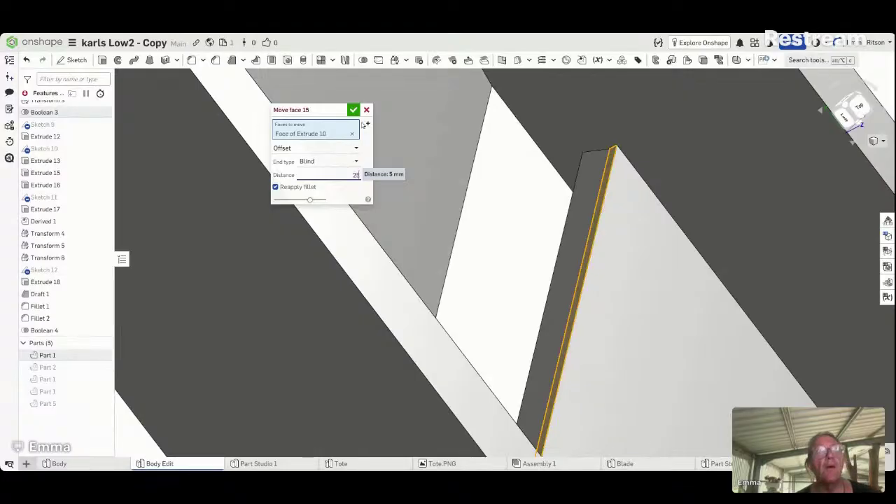
key(Return)
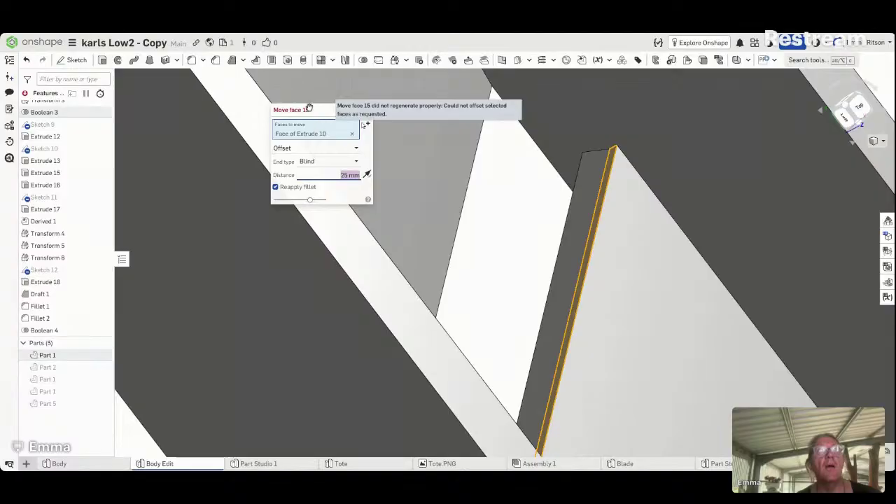
click(366, 111)
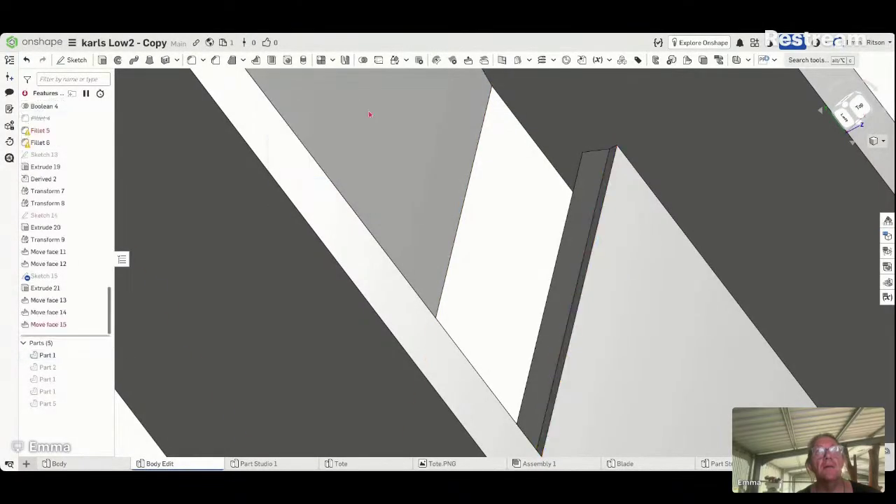
Step: Delete Fillet 6, which forms the small curved face at the corner of the mouth opening
scroll(553, 220, down, 2)
right_drag(554, 218, 534, 218)
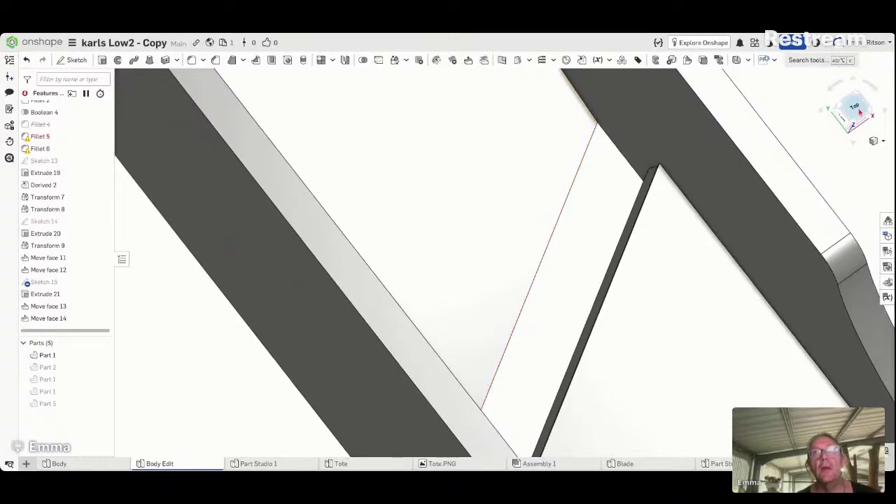
click(859, 113)
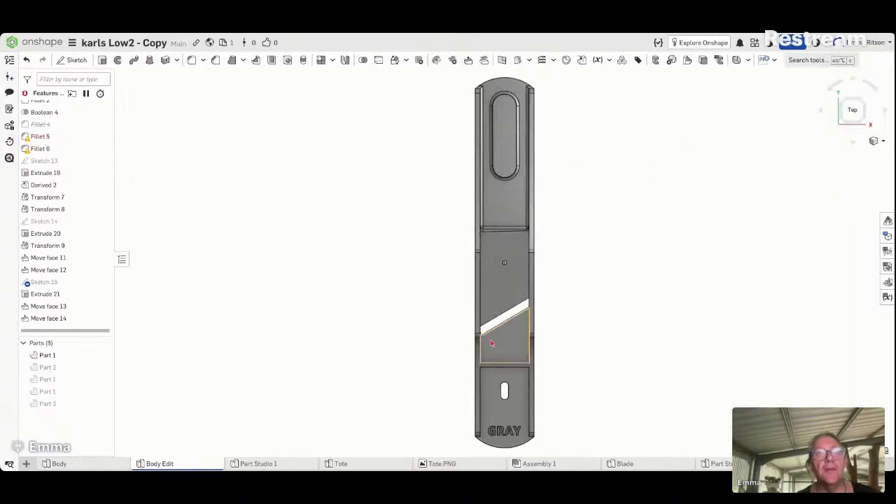
scroll(511, 353, down, 1)
scroll(510, 354, up, 5)
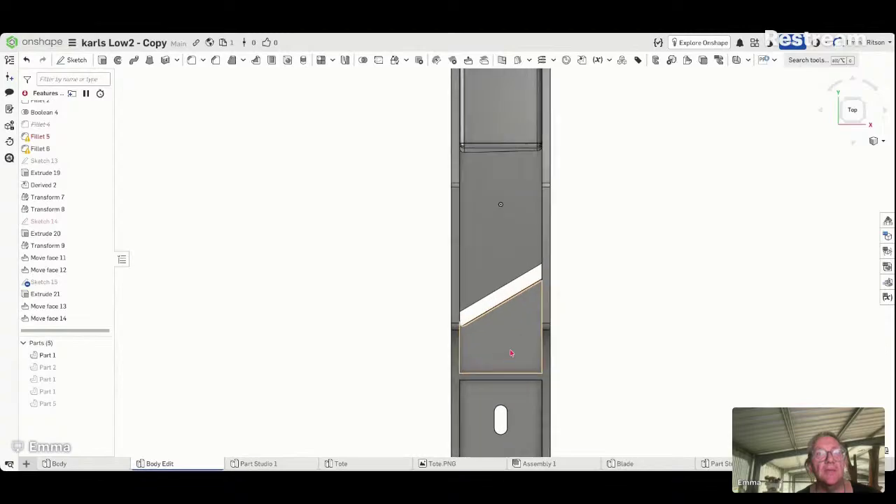
right_drag(506, 352, 496, 368)
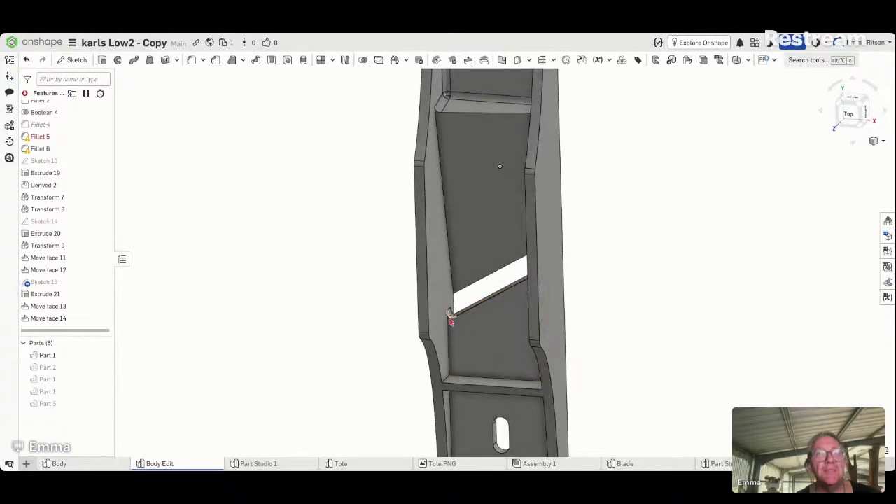
scroll(452, 318, up, 6)
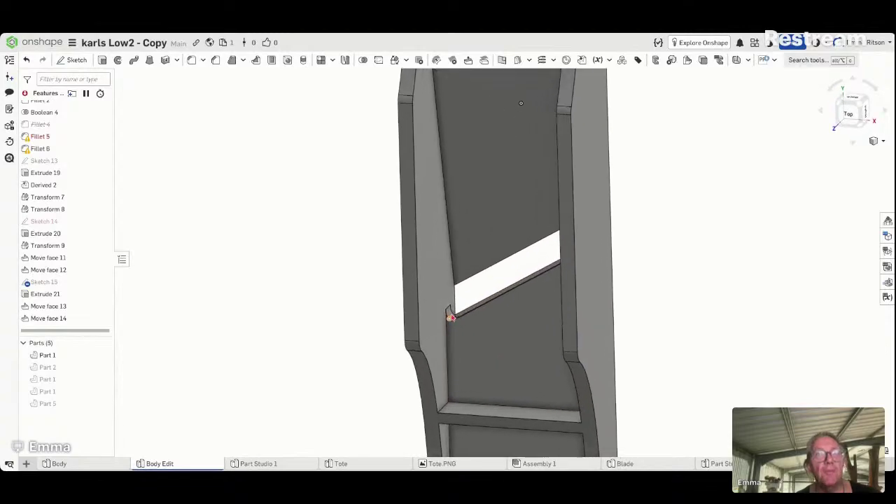
click(454, 321)
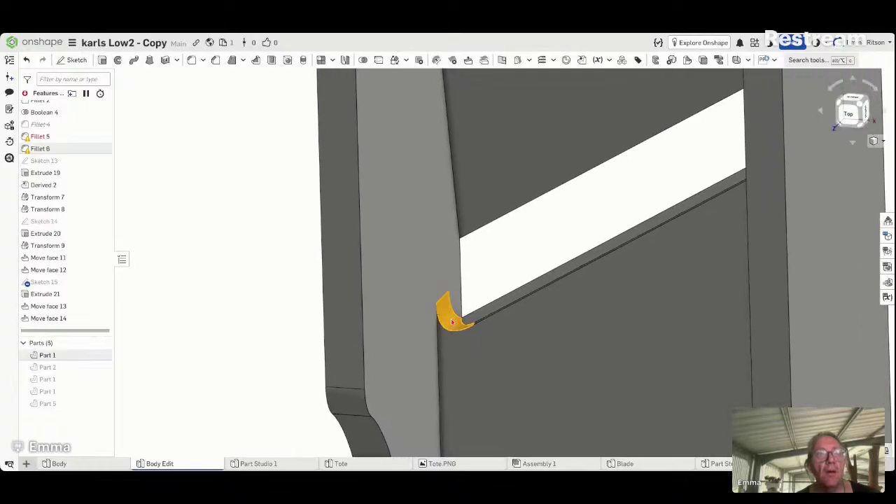
right_click(453, 321)
click(503, 94)
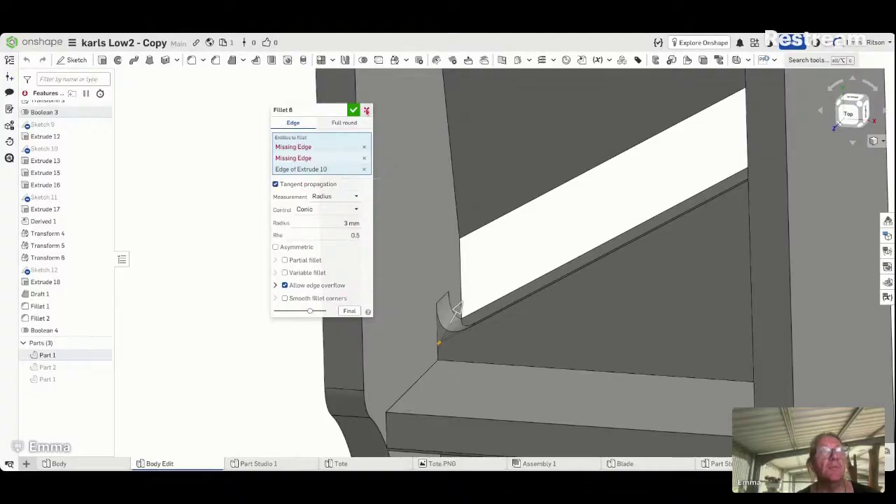
click(366, 109)
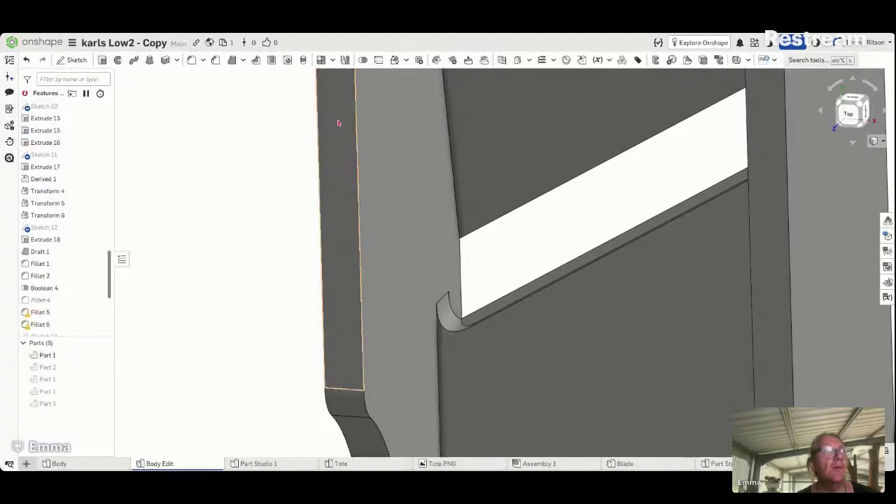
right_click(53, 327)
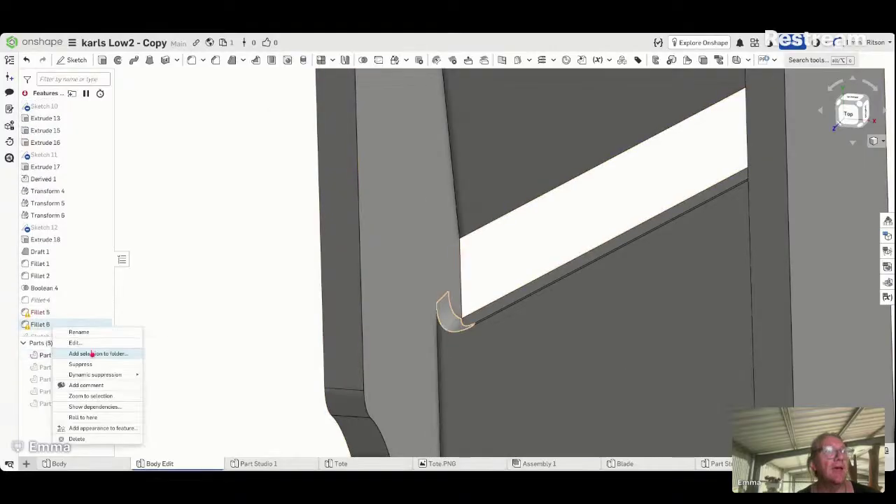
click(110, 439)
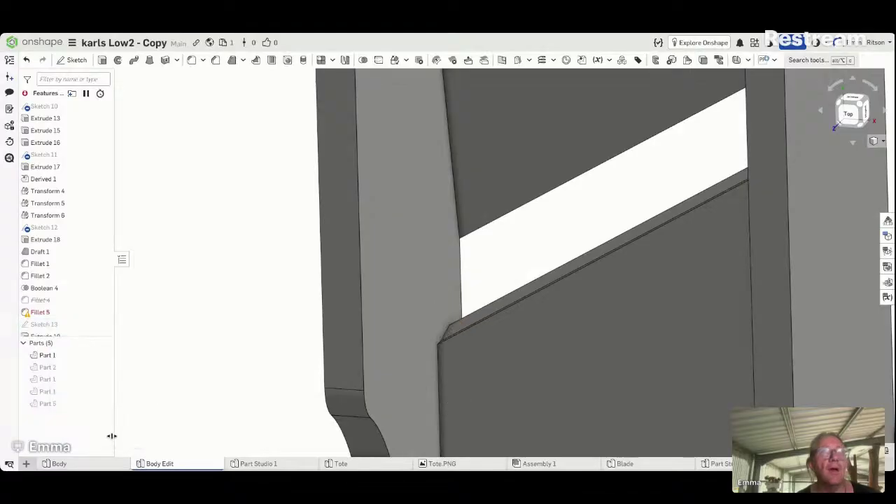
Step: Start a new sketch on the floor face between the slanted mouth and the cross wall, viewed from above
right_drag(250, 325, 271, 326)
scroll(271, 327, down, 2)
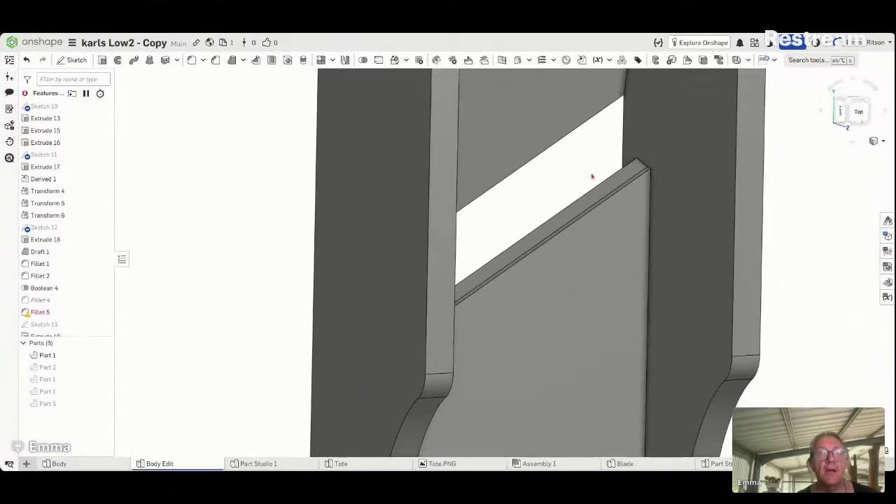
click(859, 112)
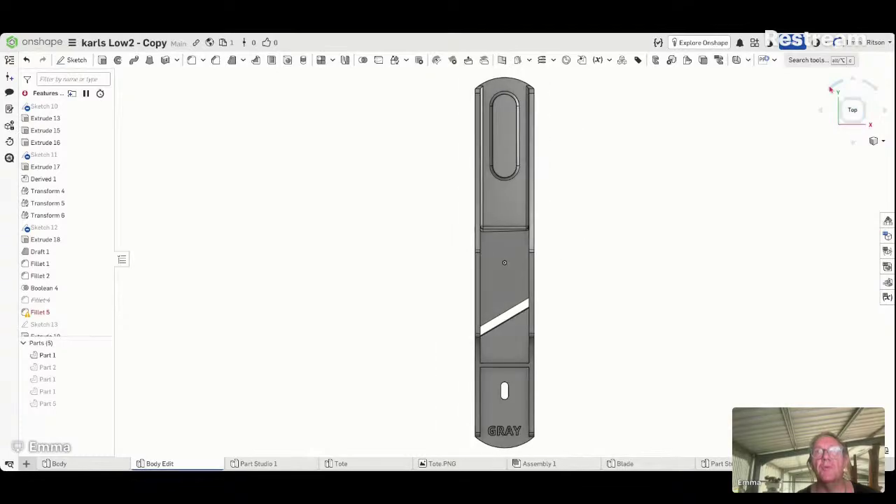
click(830, 88)
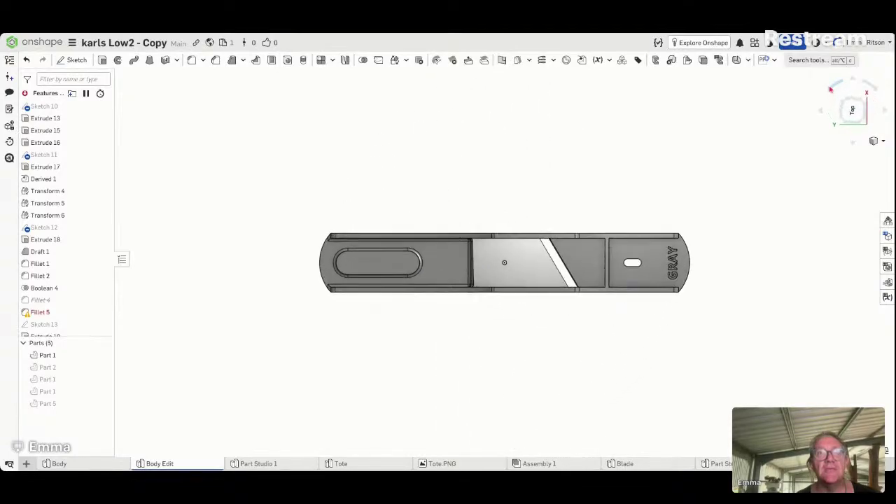
scroll(622, 287, up, 6)
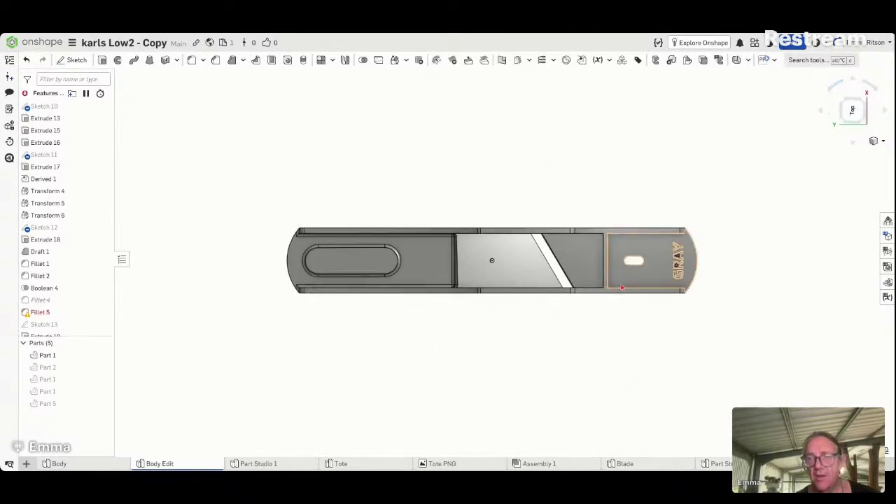
scroll(622, 287, up, 2)
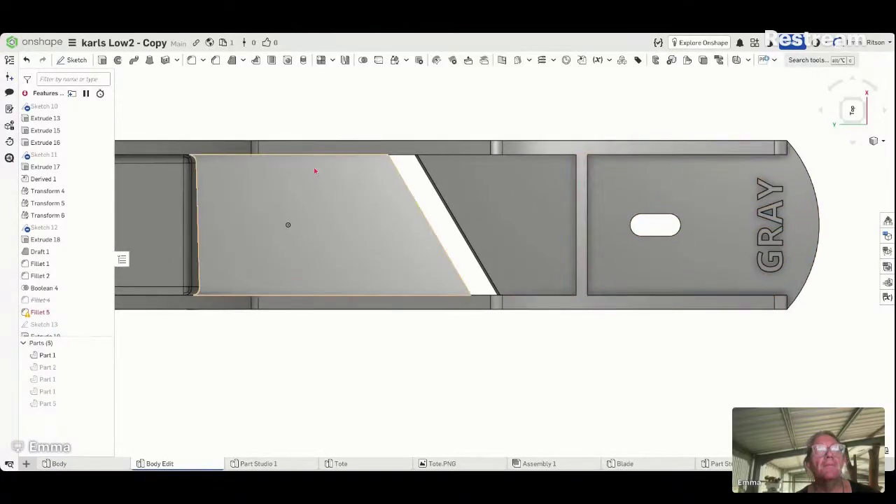
click(72, 59)
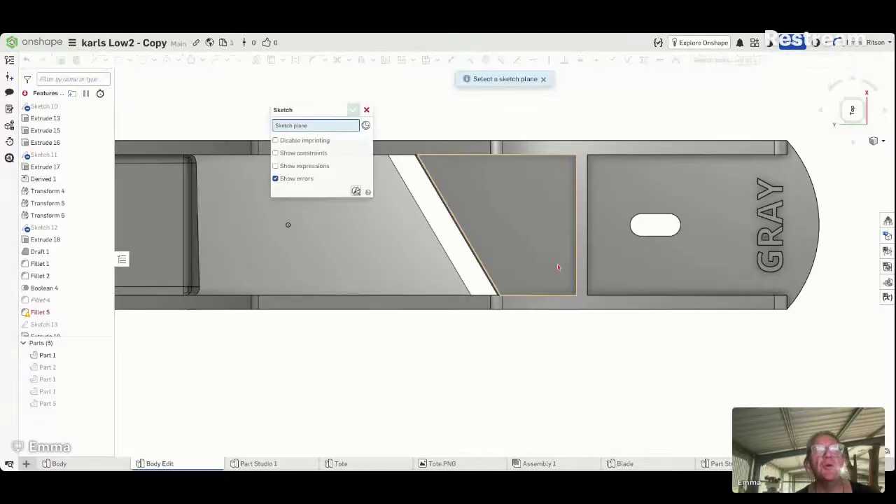
click(566, 269)
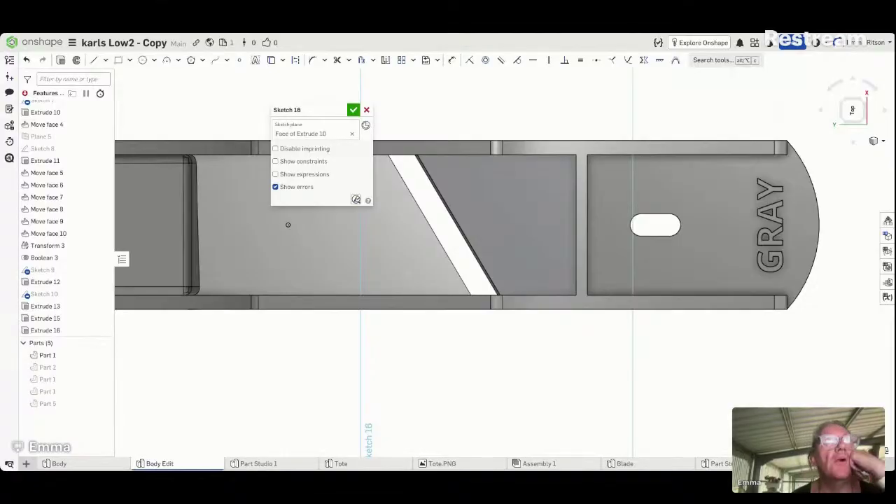
scroll(288, 225, down, 1)
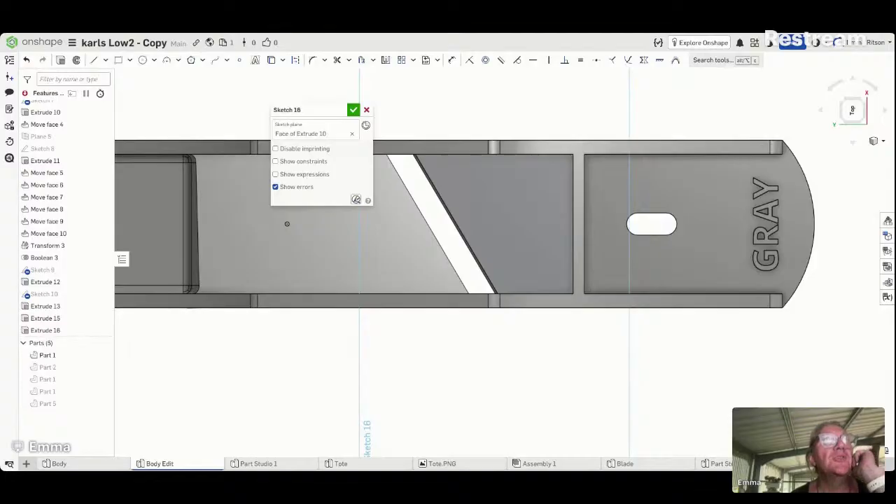
Step: Try to project the floor face's outline and offset it by 25 mm in the sketch
click(272, 63)
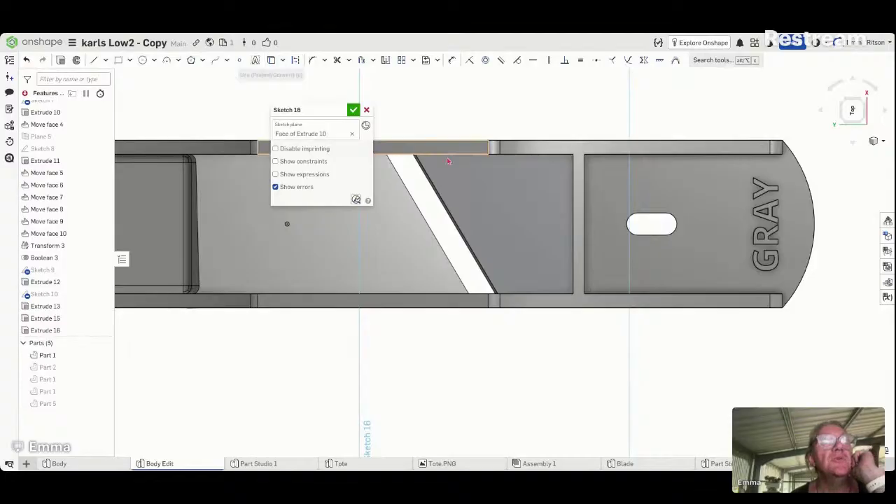
click(449, 209)
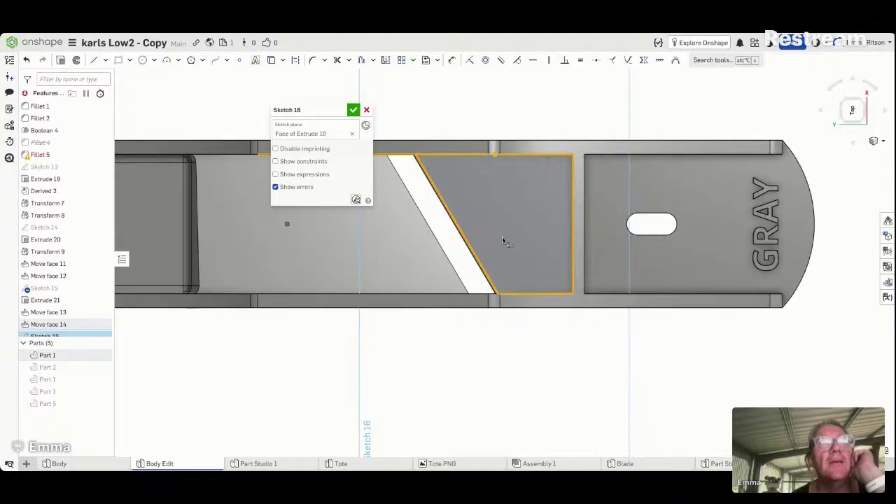
click(463, 223)
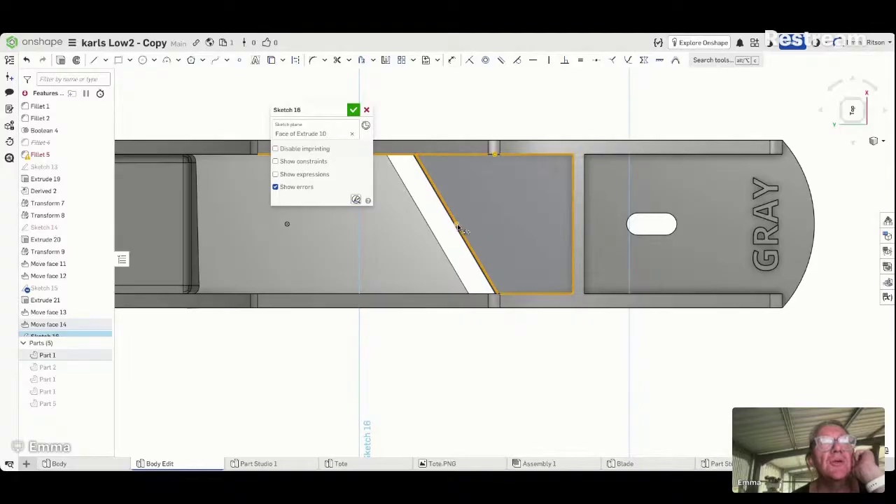
click(362, 60)
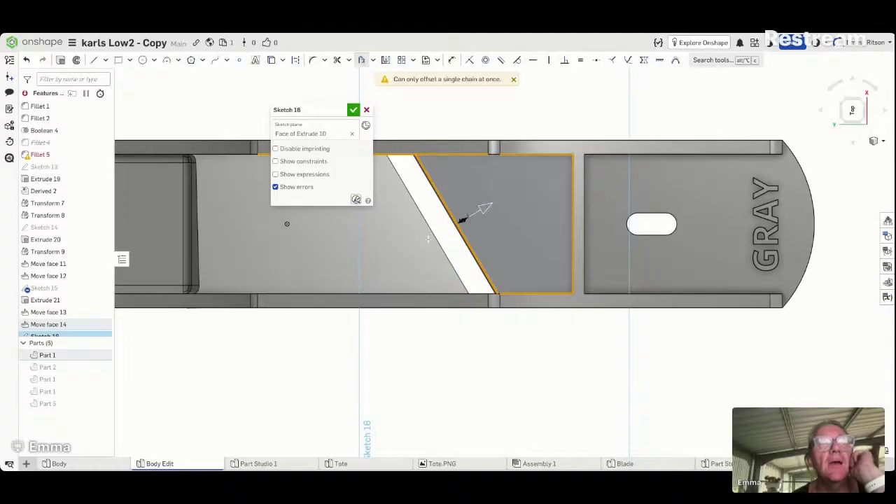
click(463, 222)
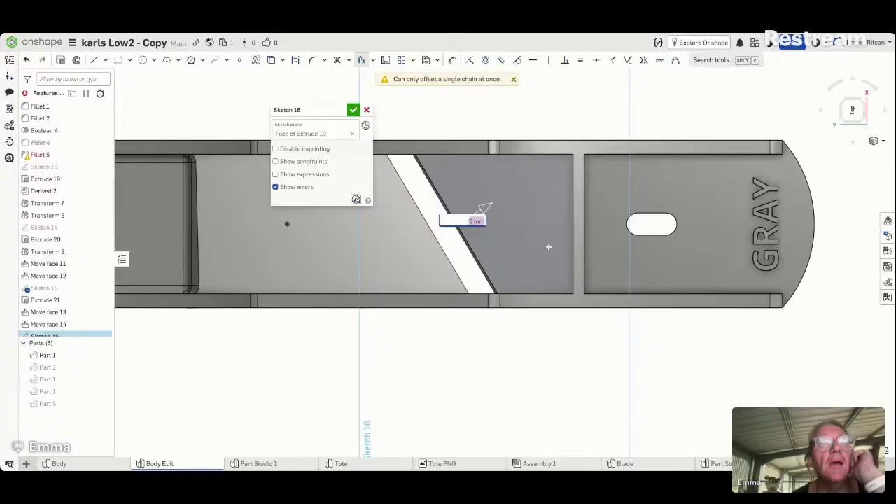
text(25)
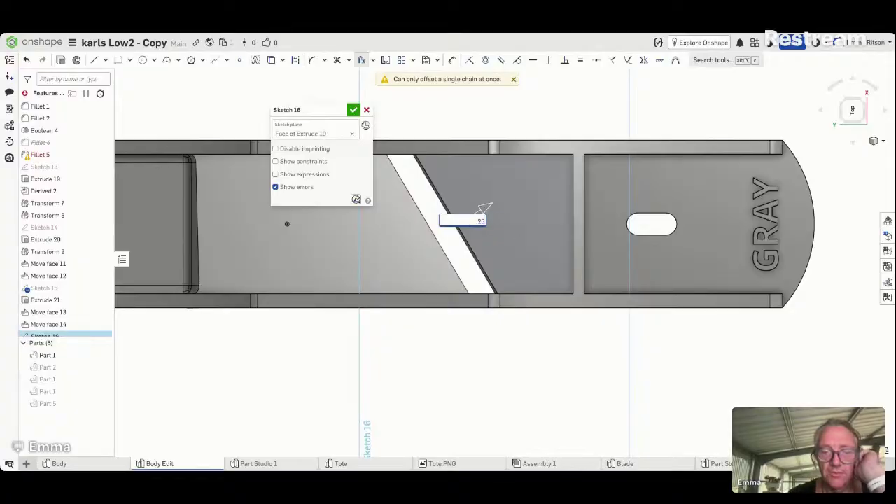
key(Return)
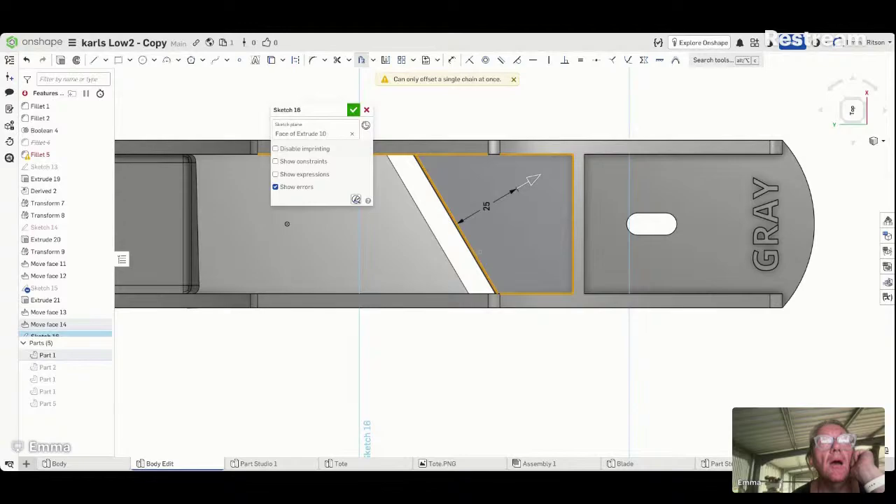
key(Escape)
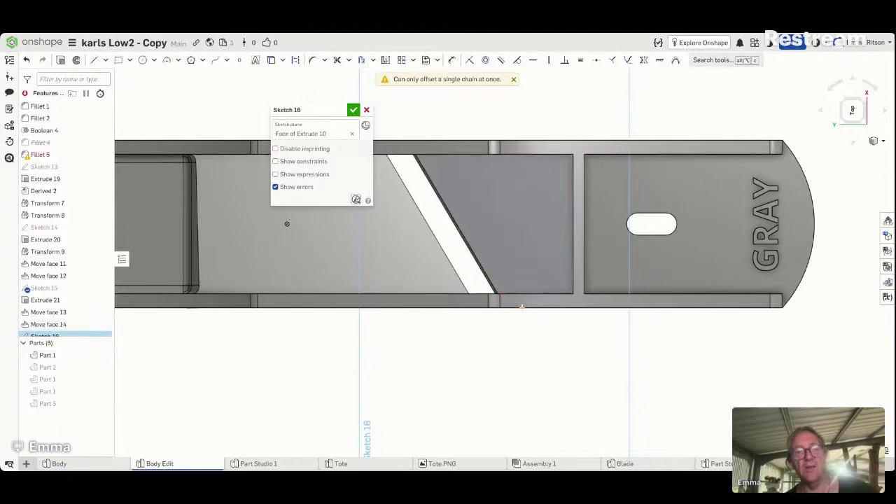
Step: Offset the slanted mouth edge of the floor face by 25 mm toward the cross wall
click(485, 273)
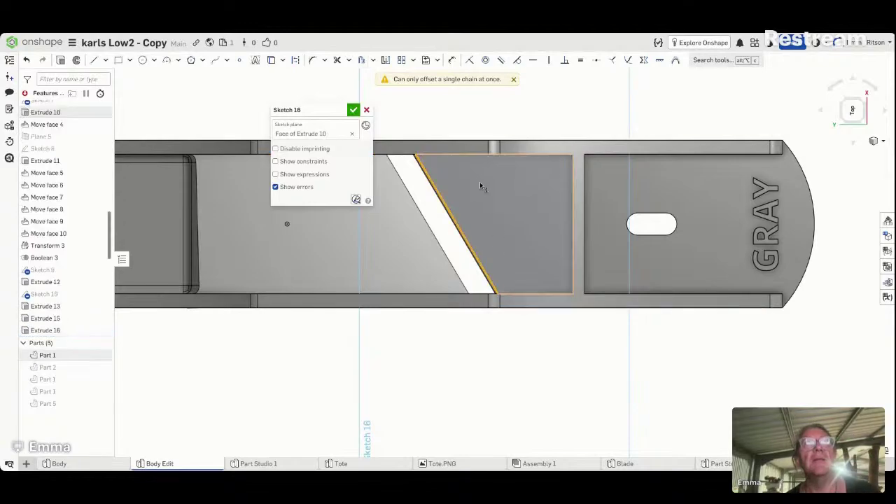
click(362, 61)
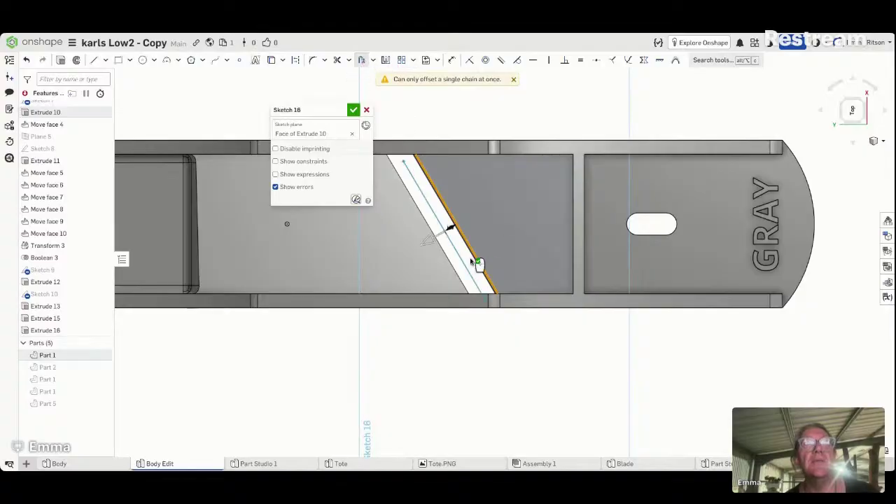
click(462, 219)
text(25)
key(Return)
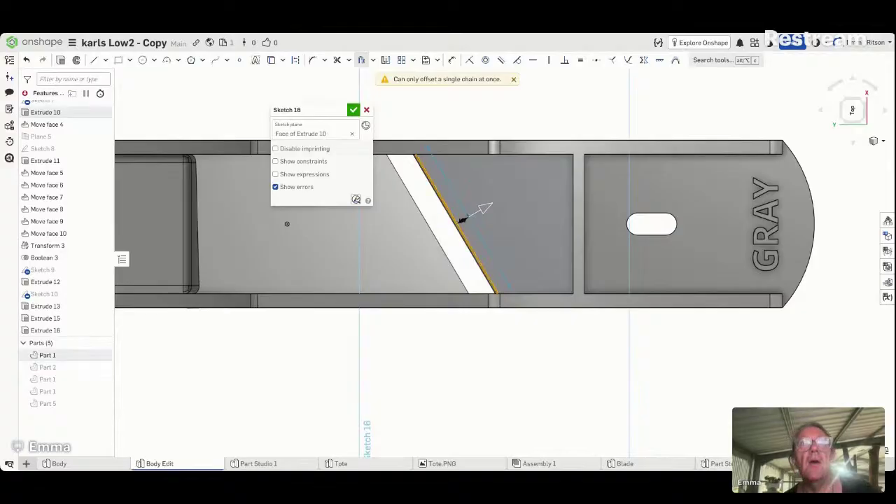
click(543, 113)
scroll(558, 272, down, 1)
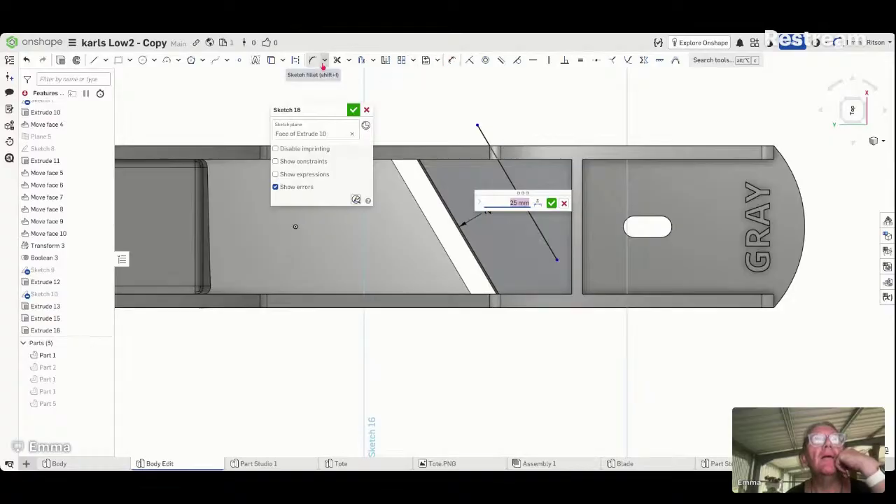
Step: Extend the offset slanted line past the cross wall to the body's outer side edge
click(349, 60)
click(355, 93)
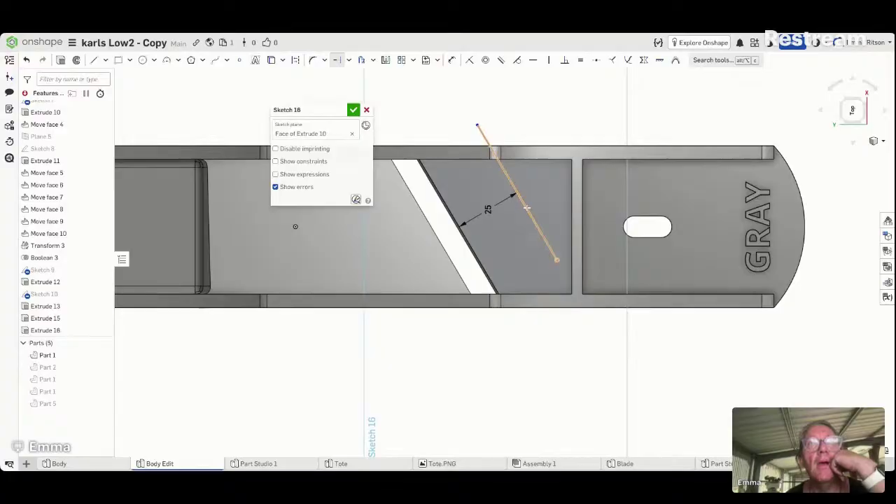
click(556, 259)
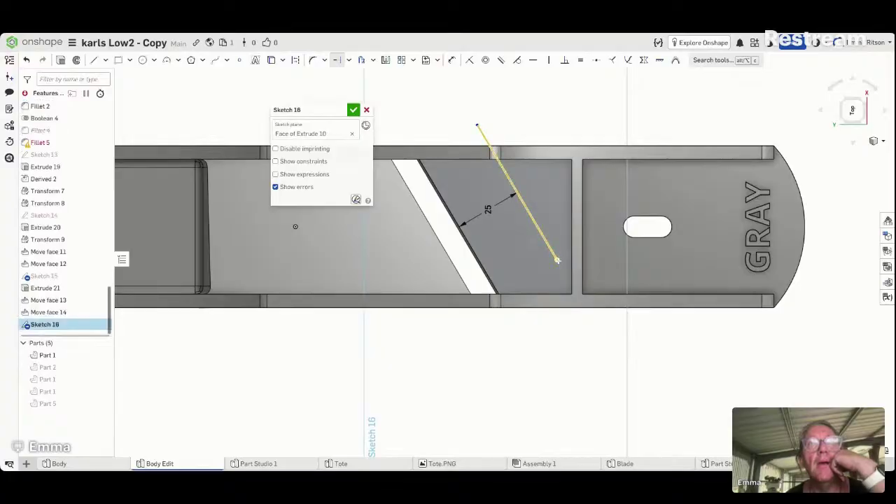
click(580, 306)
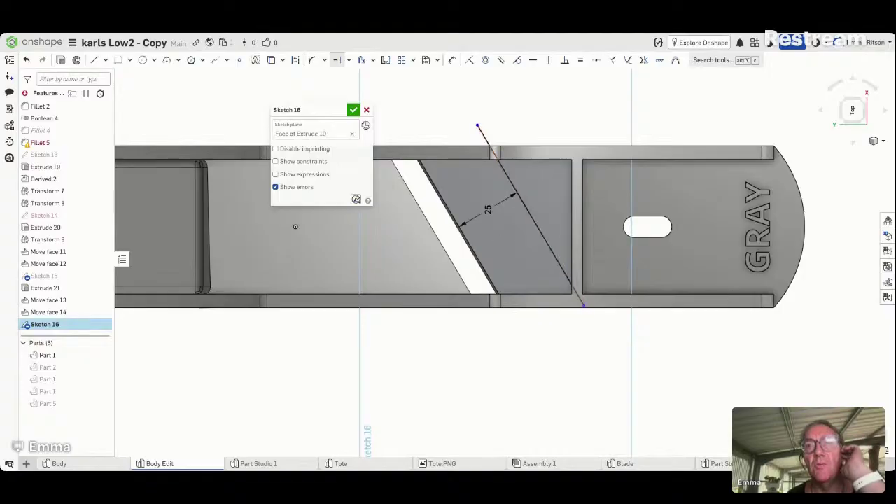
Step: Measure the length of the extended slanted line
click(872, 450)
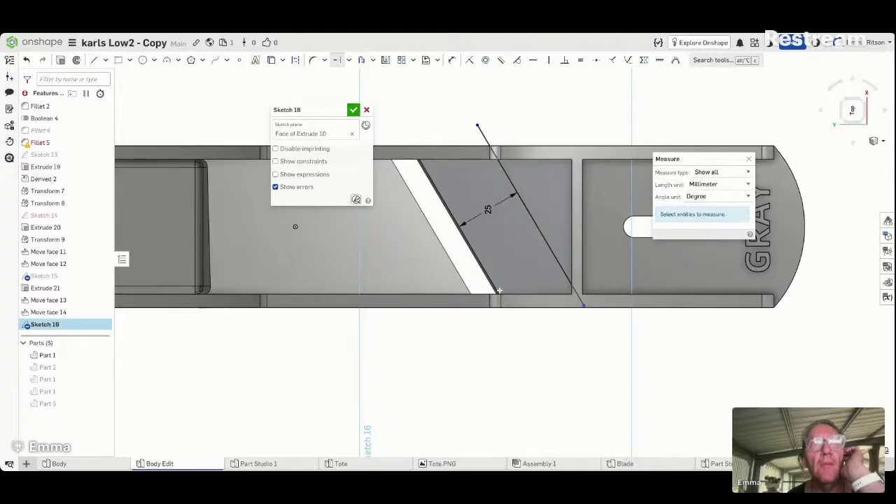
scroll(499, 294, up, 5)
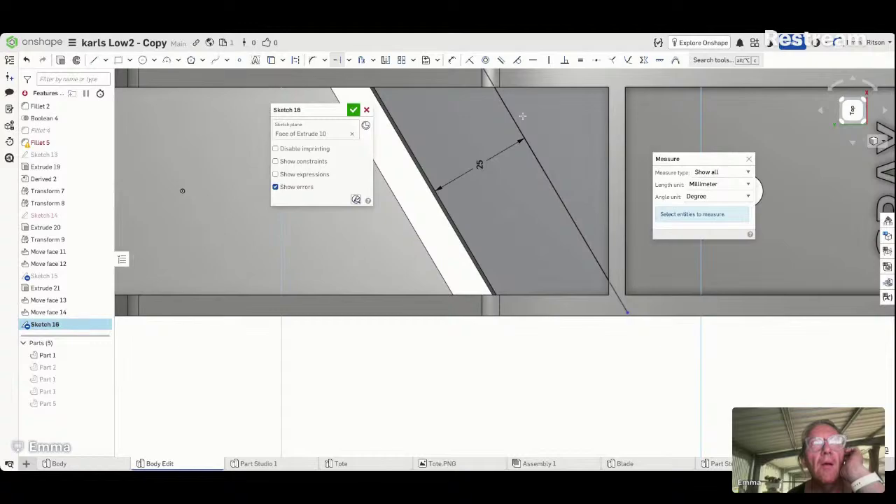
scroll(522, 114, down, 1)
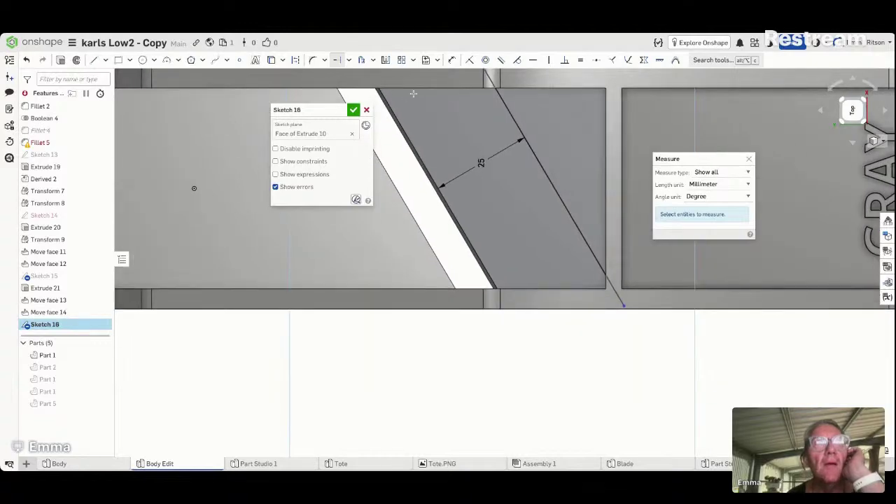
click(492, 85)
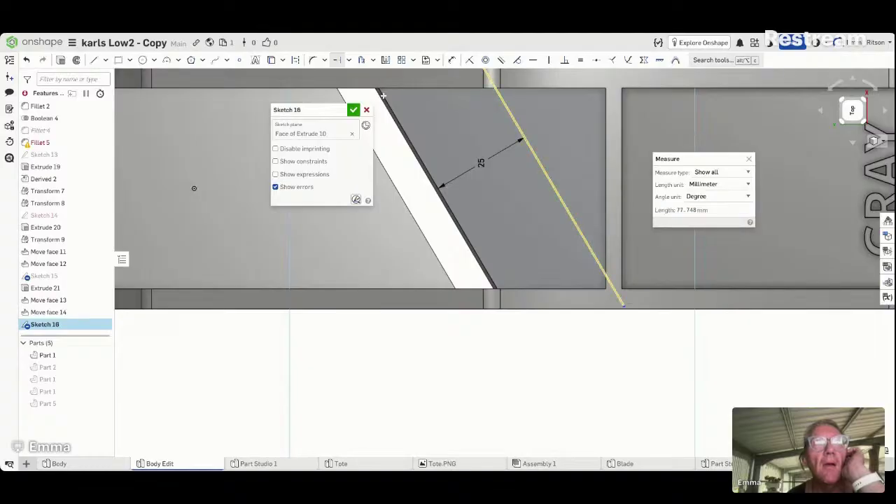
key(Escape)
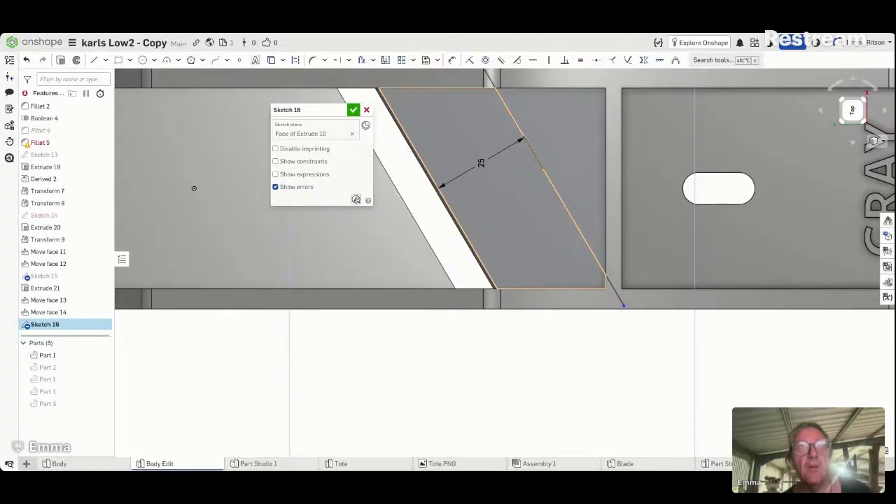
Step: Undo the offset slanted line and its extension
key(ctrl+z)
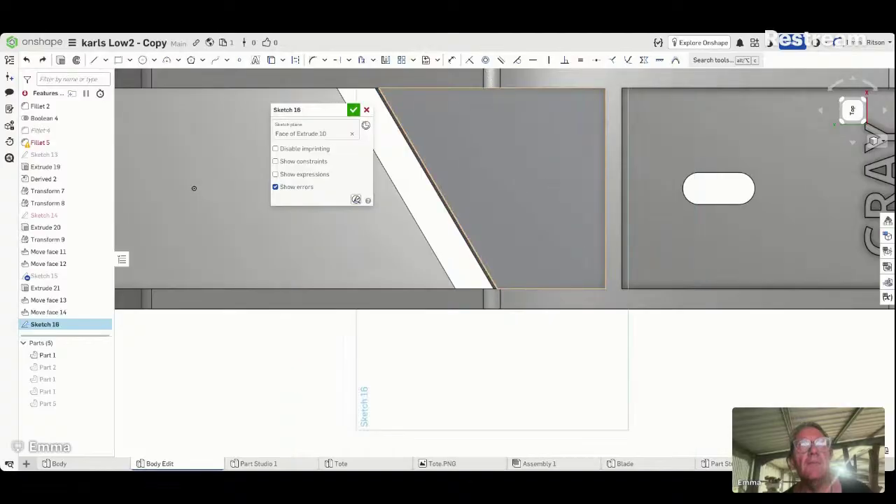
scroll(493, 207, up, 1)
scroll(492, 206, down, 2)
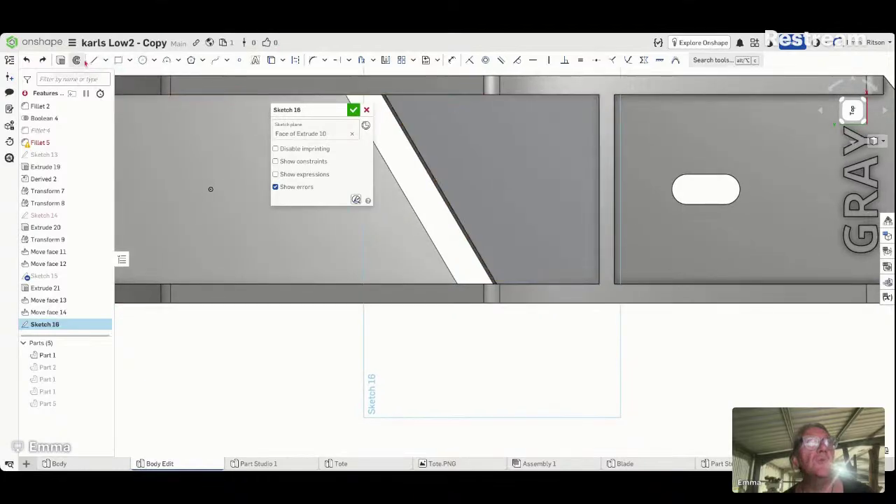
Step: Draw a 25 mm construction line from one end of the slanted mouth edge along the floor's side edge toward the cross wall
click(295, 60)
click(477, 96)
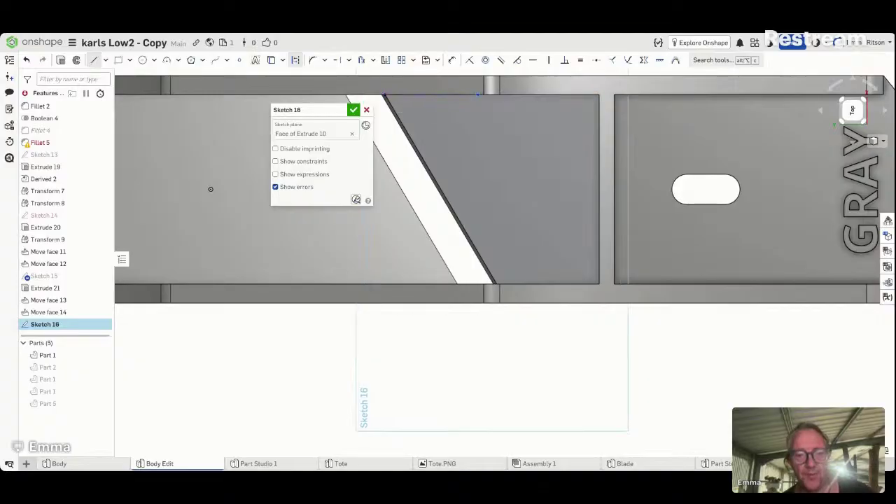
text(25)
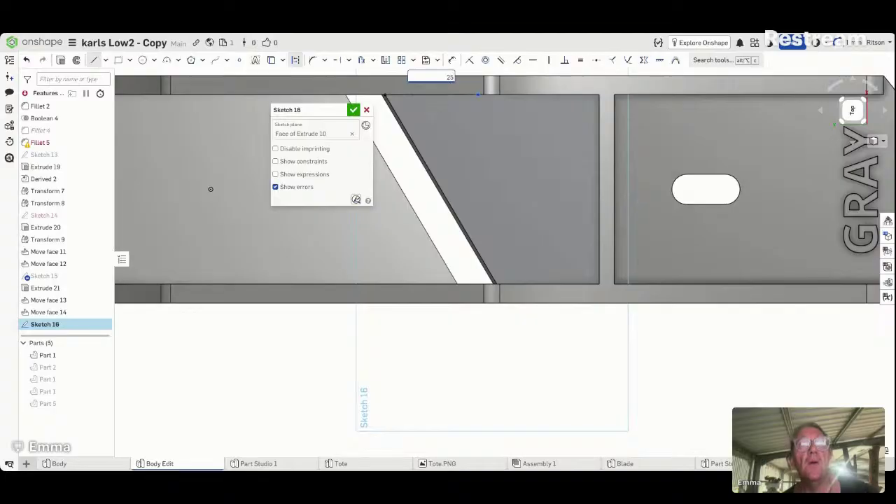
key(Return)
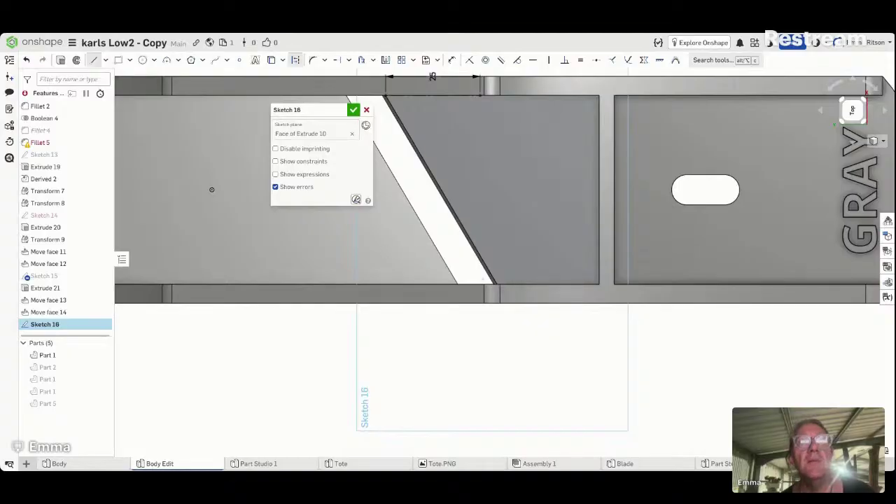
Step: Draw a matching 25 mm construction line along the opposite side edge and join both free ends with a slanted line
click(608, 284)
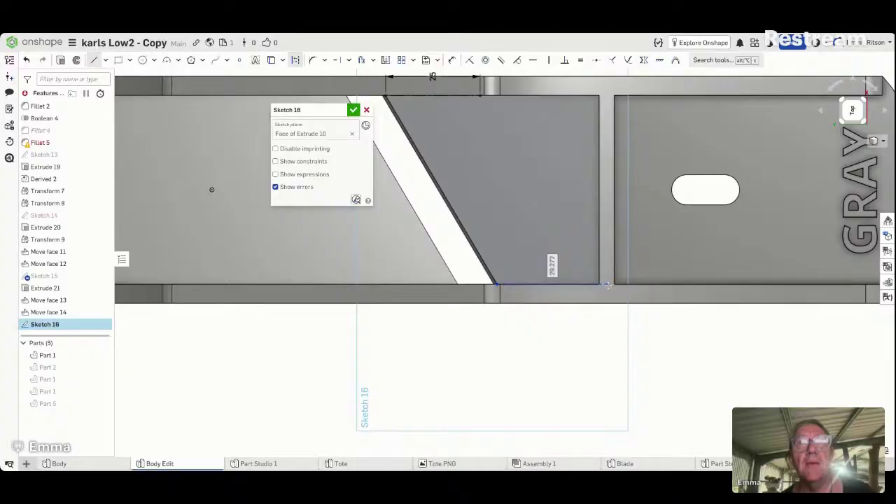
text(25)
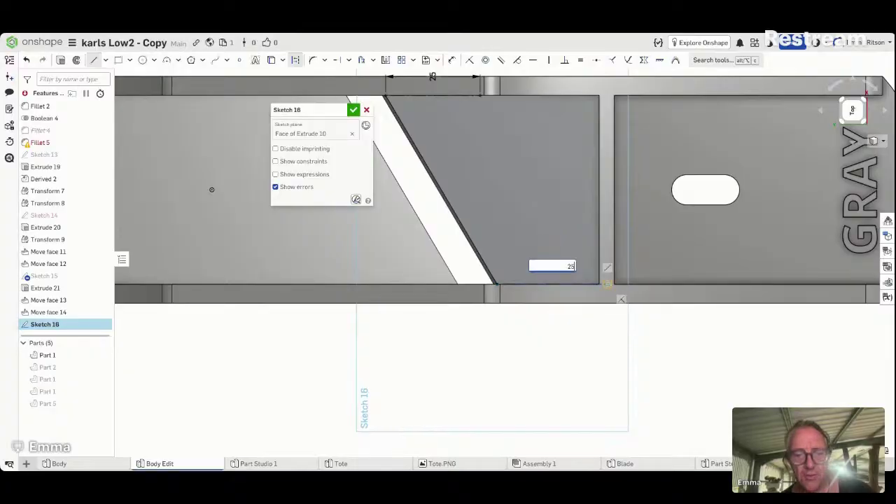
key(Return)
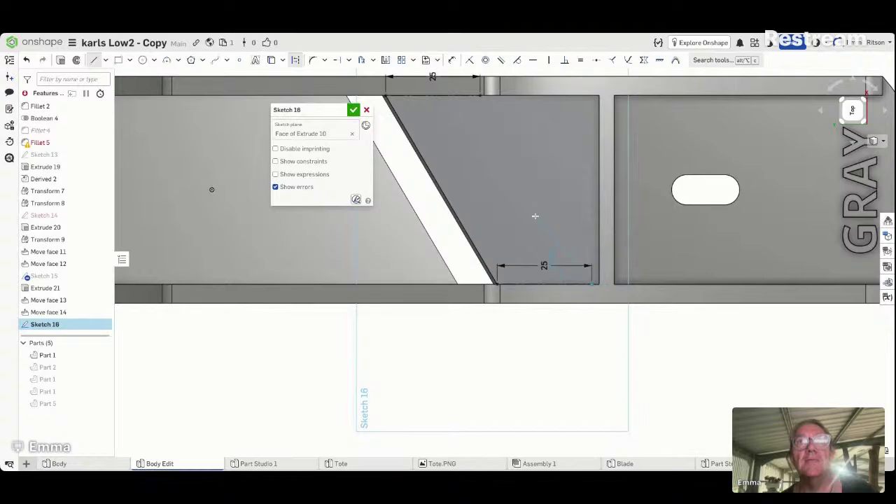
click(479, 96)
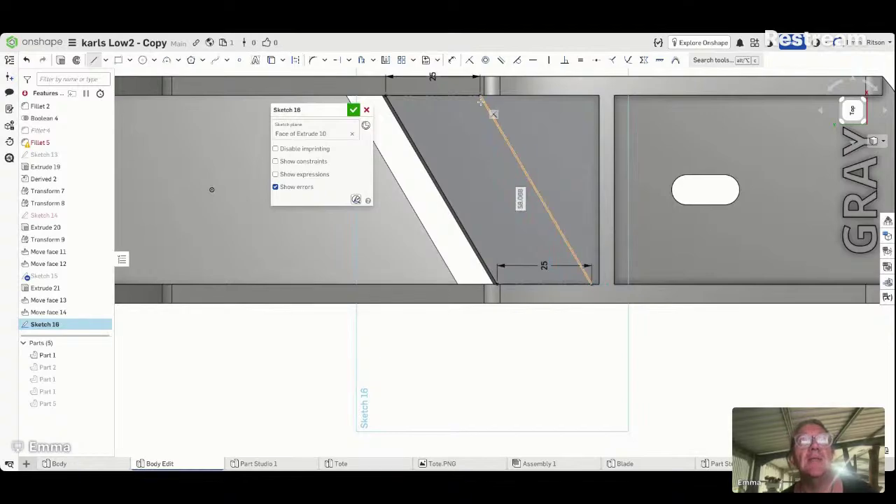
key(Escape)
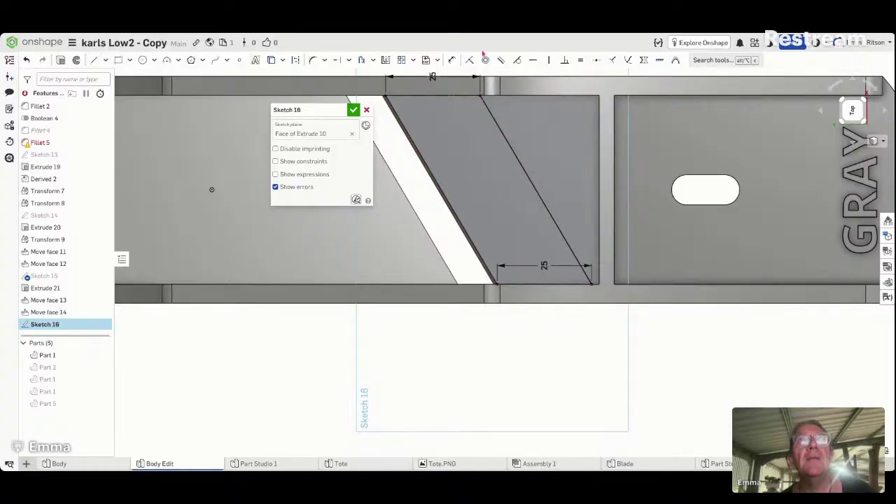
Step: Try to dimension the perpendicular distance between the new slanted line and the mouth edge, and undo it
click(503, 141)
click(430, 163)
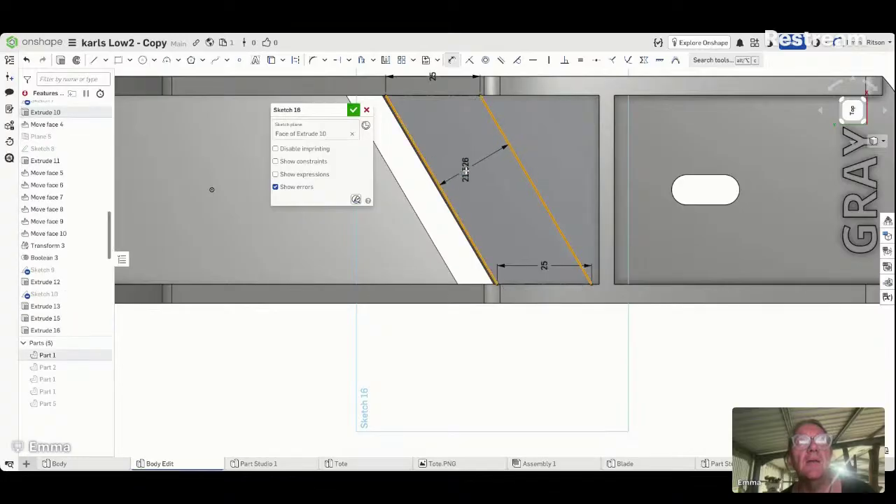
click(481, 186)
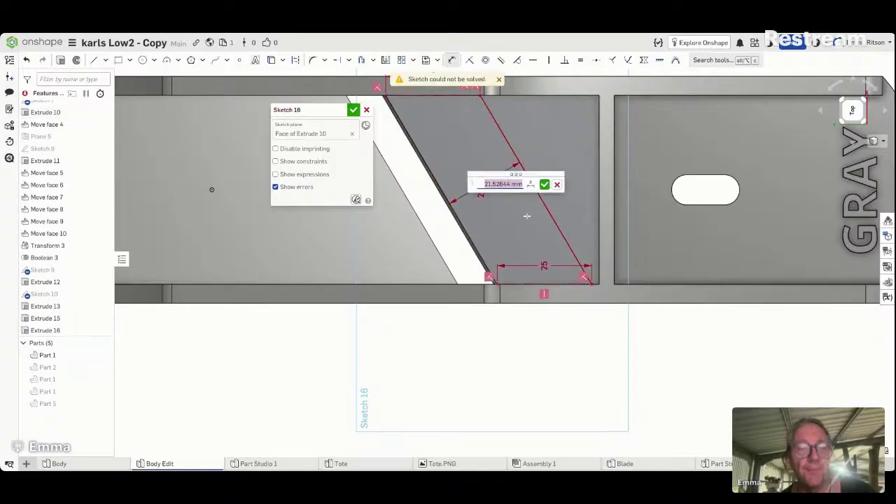
key(Return)
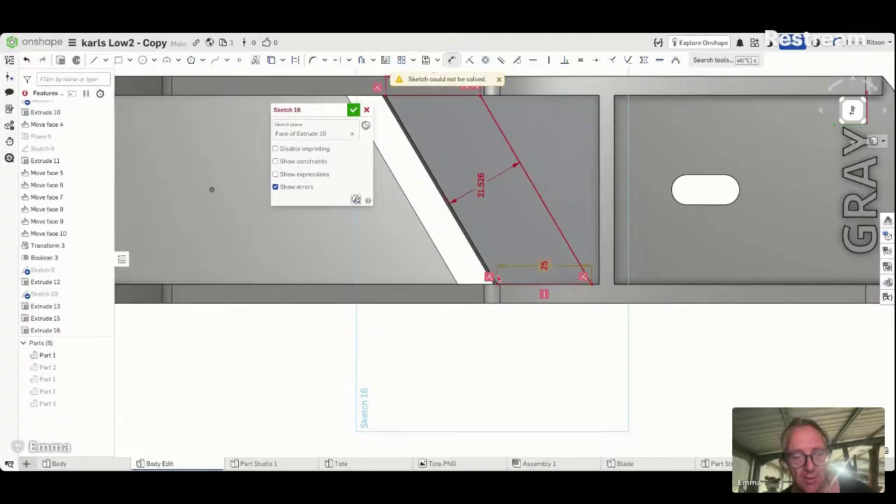
key(ctrl+z)
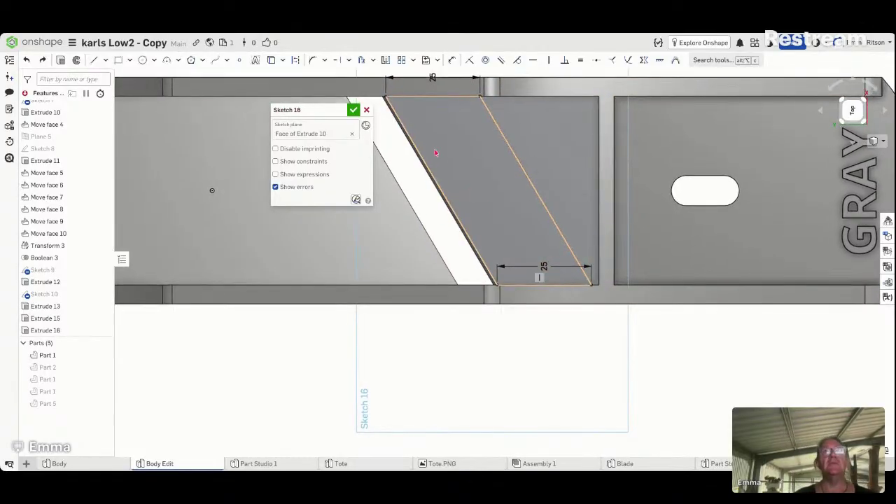
Step: Delete the two 25 mm construction lines and their dimensions from the sketch
click(420, 100)
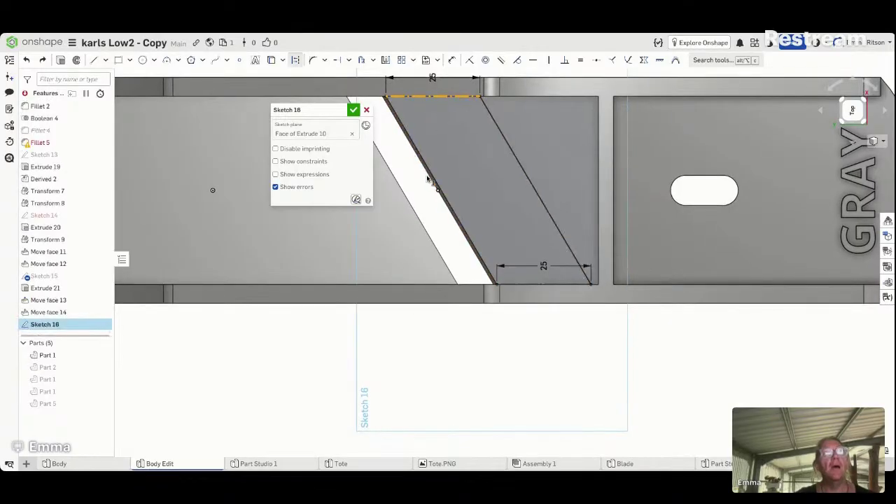
click(480, 260)
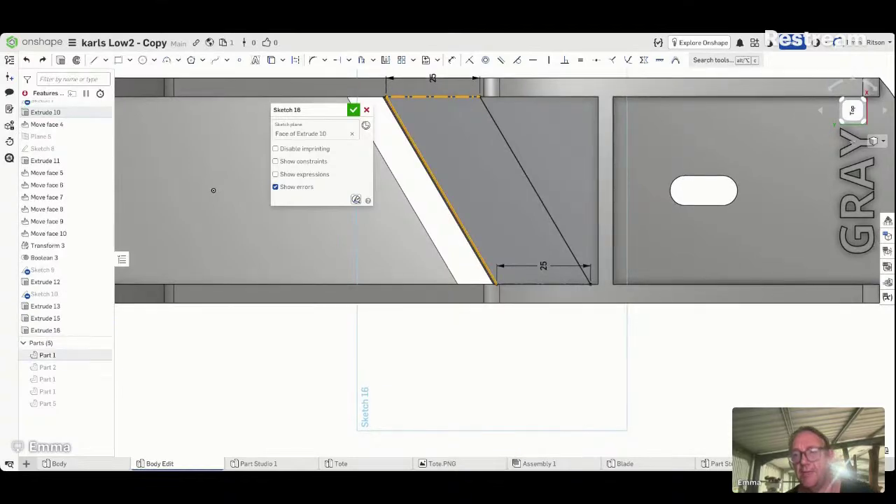
key(q)
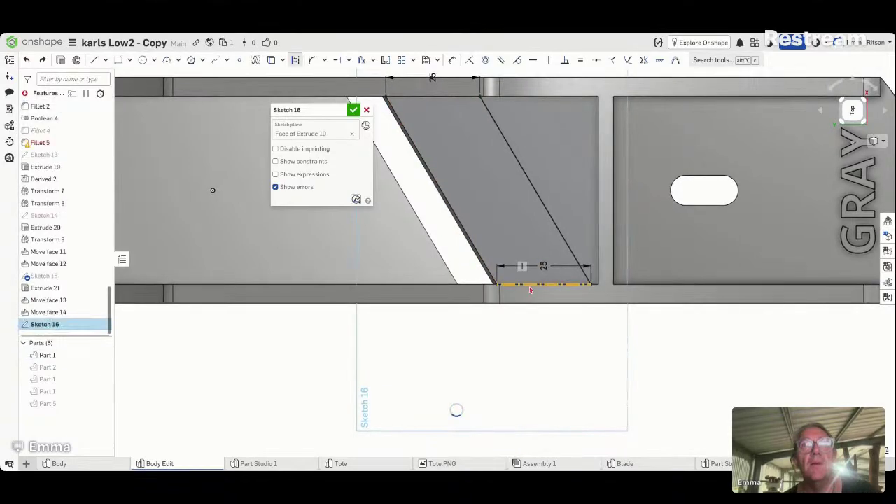
click(532, 286)
key(Delete)
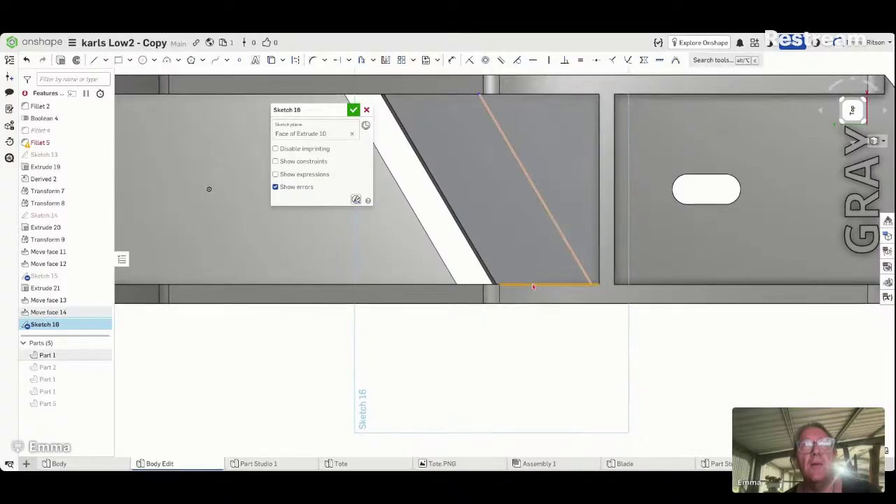
key(Delete)
Step: Close a parallelogram from the slanted line's ends with a parallel line about 58 mm long inside the mouth opening
scroll(539, 286, up, 1)
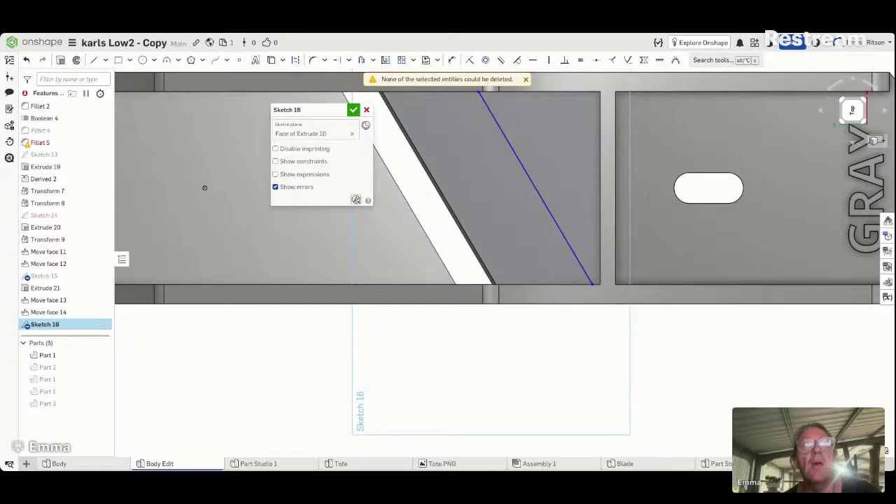
scroll(425, 97, down, 1)
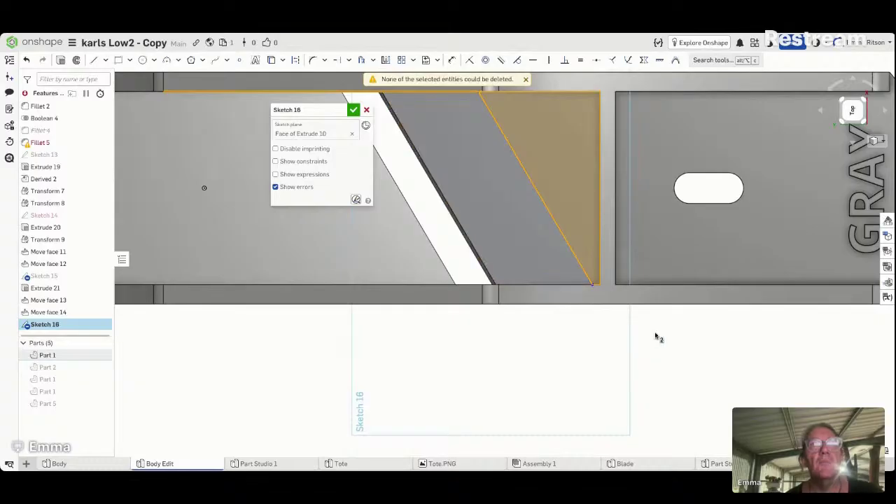
mouse_move(526, 230)
right_down()
mouse_move(530, 192)
mouse_move(527, 241)
right_up()
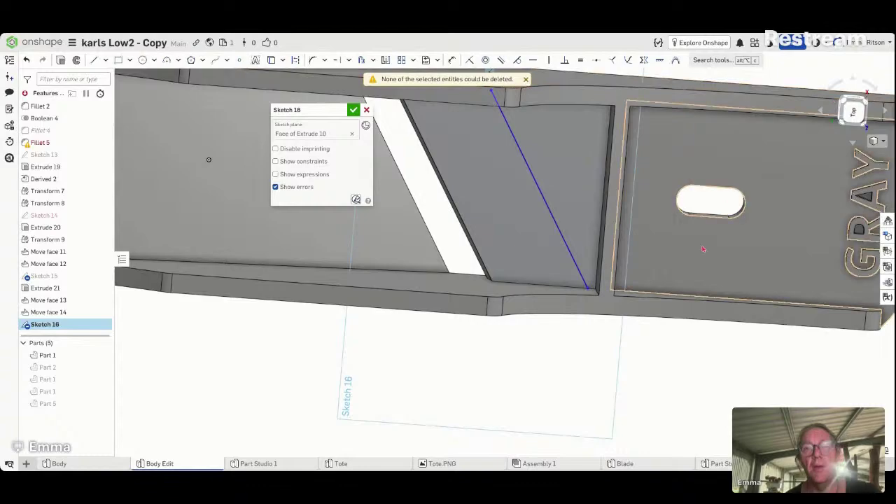
scroll(702, 251, down, 1)
key(n)
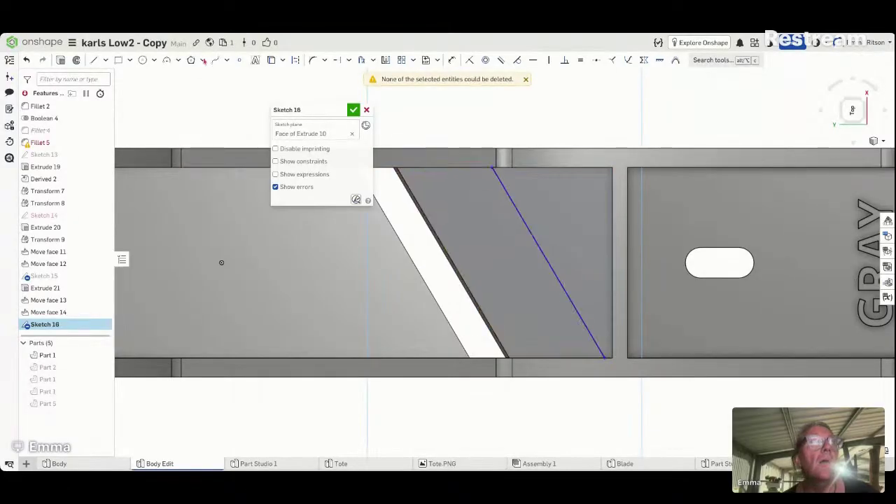
click(93, 61)
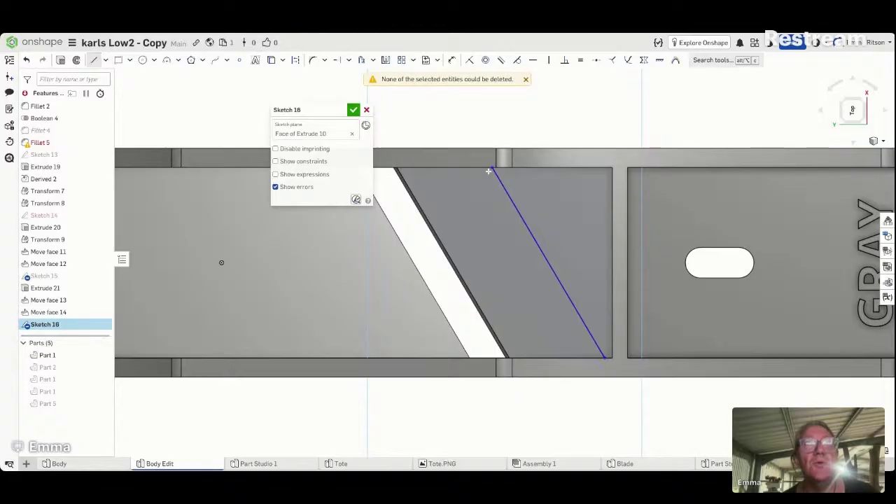
click(384, 168)
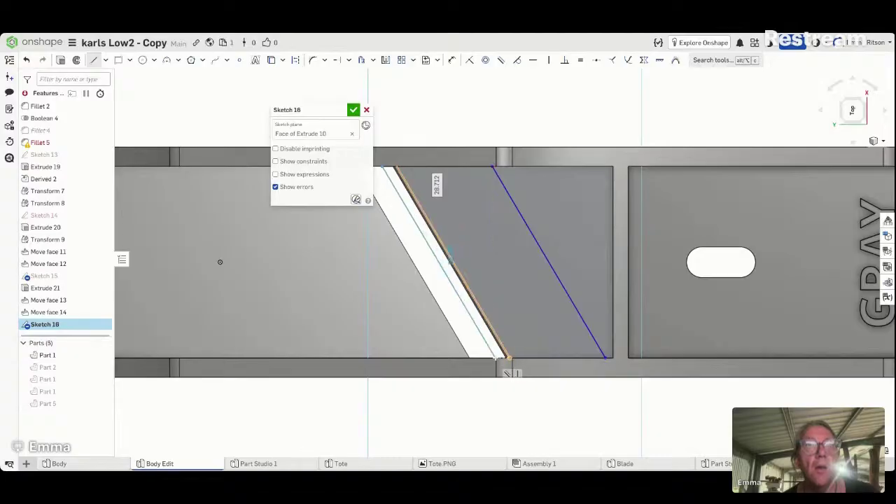
click(493, 357)
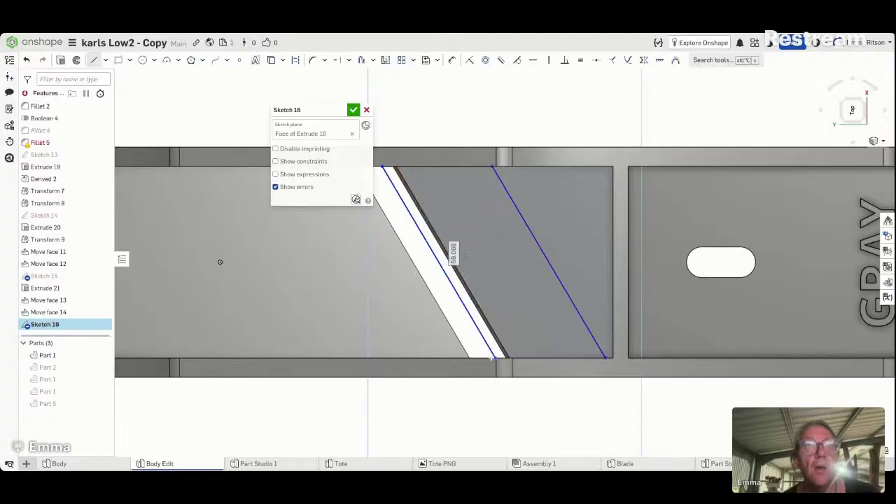
click(605, 357)
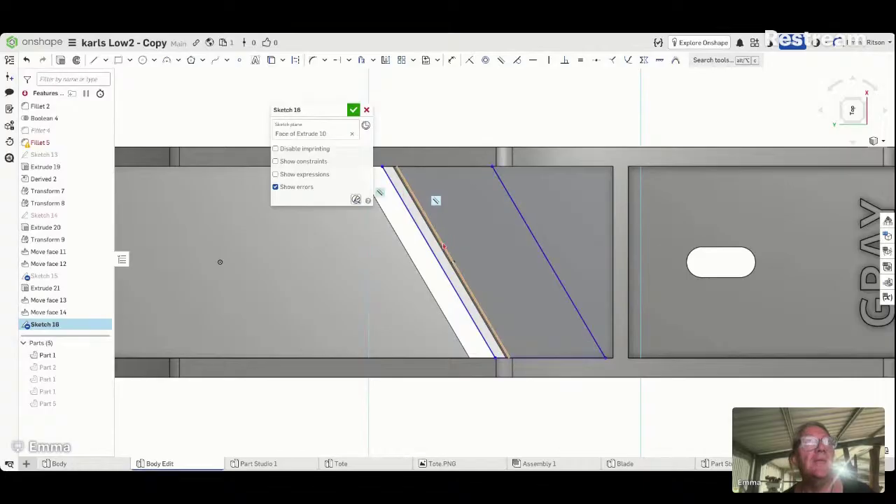
Step: Extrude both regions of the parallelogram sketch 25 mm as a Remove cut through the body's floor
scroll(406, 168, down, 1)
click(61, 60)
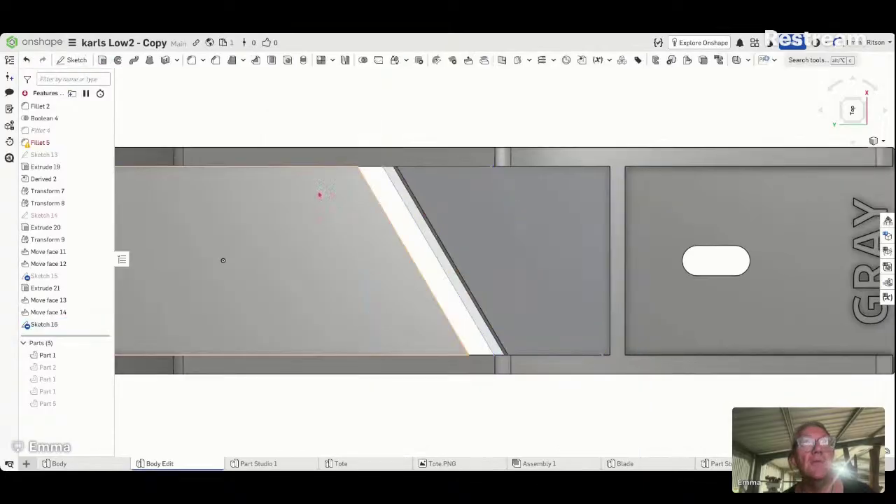
click(462, 236)
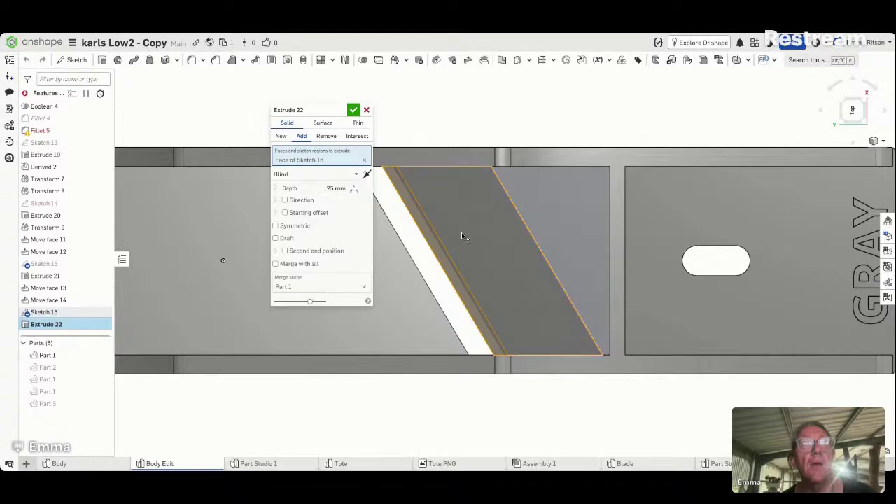
mouse_move(462, 235)
right_down()
mouse_move(454, 157)
mouse_move(448, 210)
mouse_move(463, 228)
right_up()
right_click(470, 223)
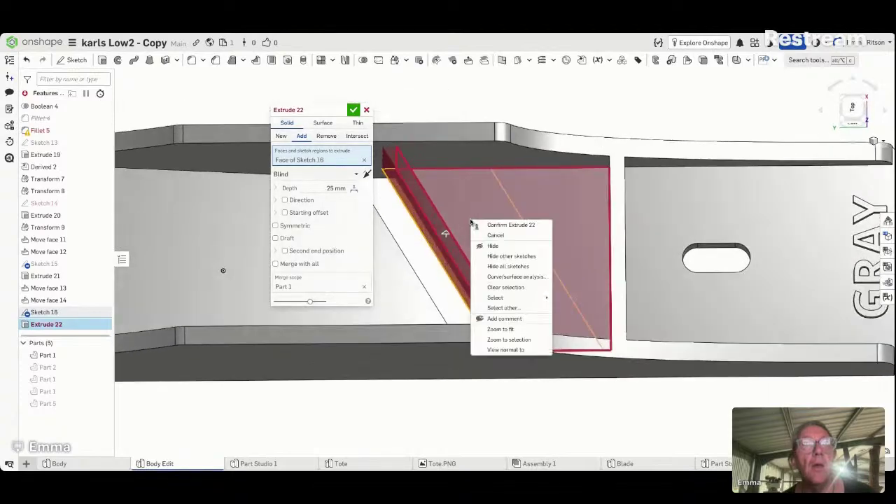
click(463, 231)
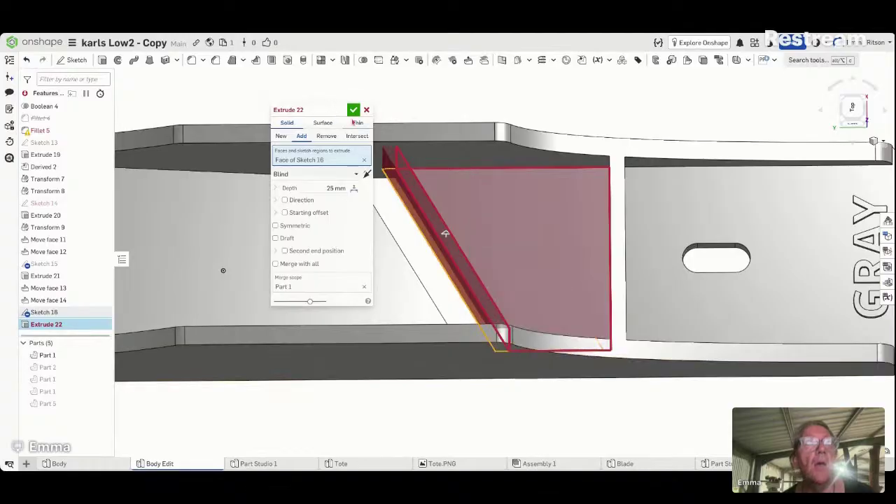
click(364, 160)
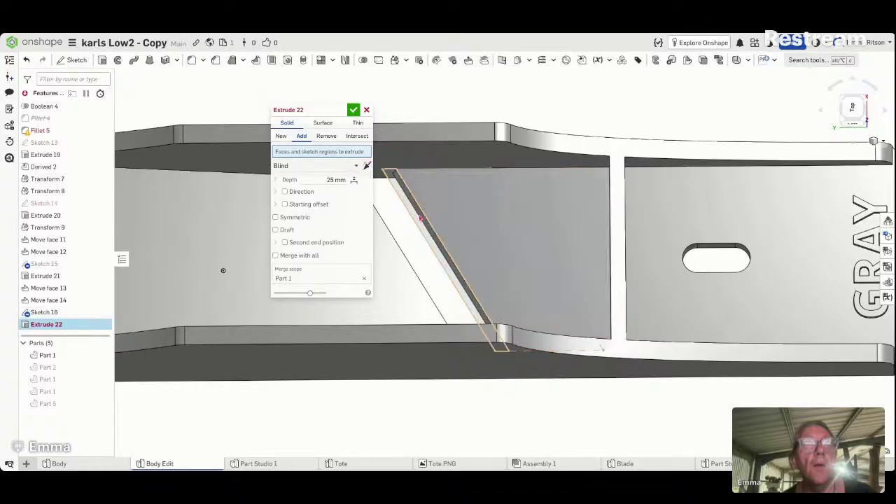
click(420, 219)
click(435, 211)
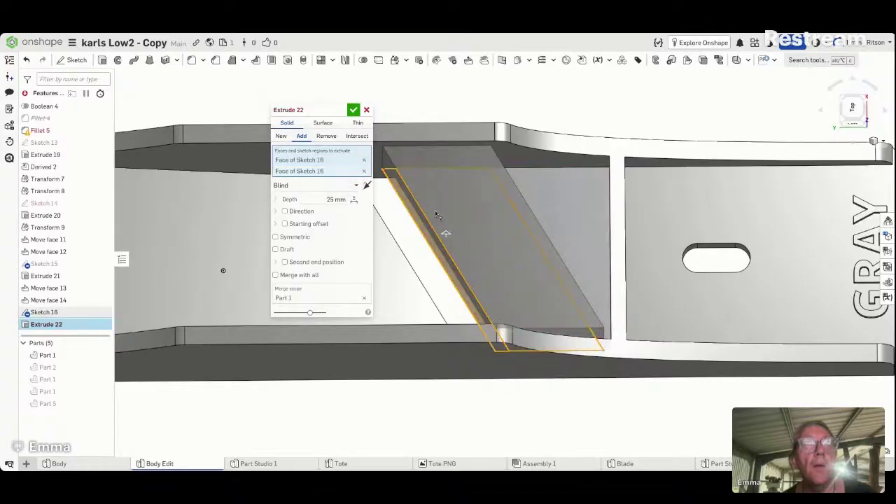
click(326, 137)
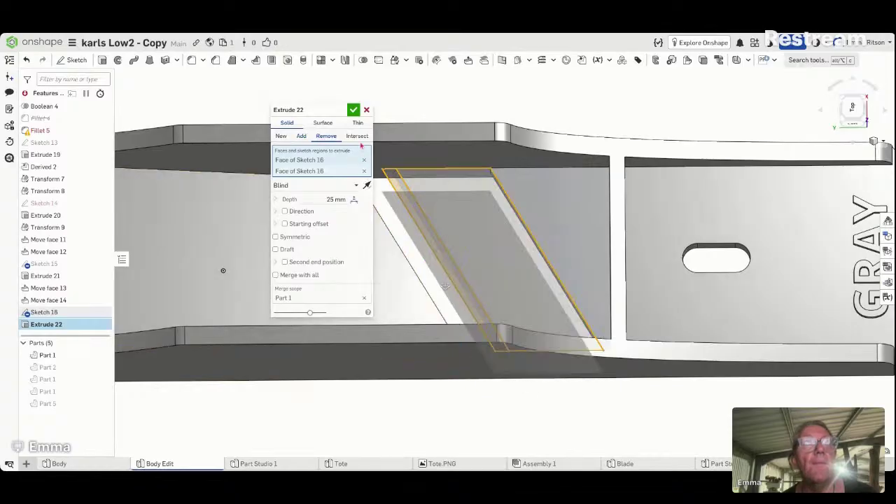
click(353, 110)
Step: Inspect the finished mouth cut and look through the feature history for the features and hidden planes around the sloped bed face
right_drag(551, 430, 515, 387)
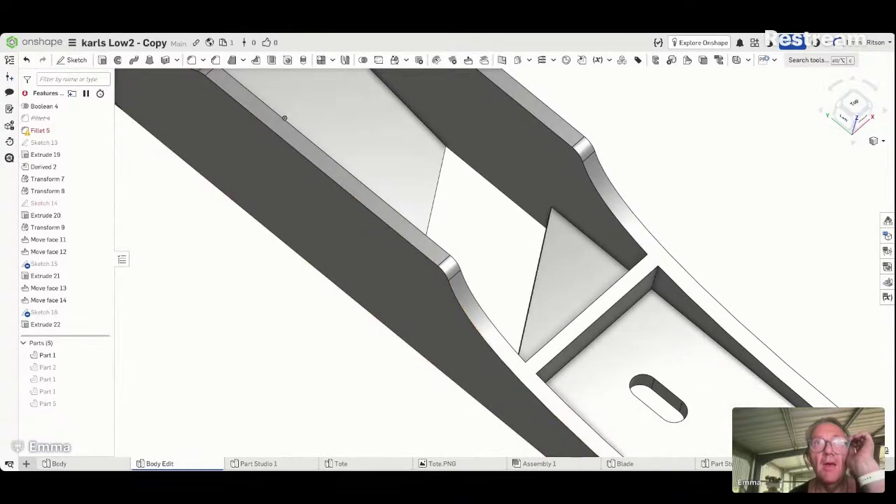
click(853, 104)
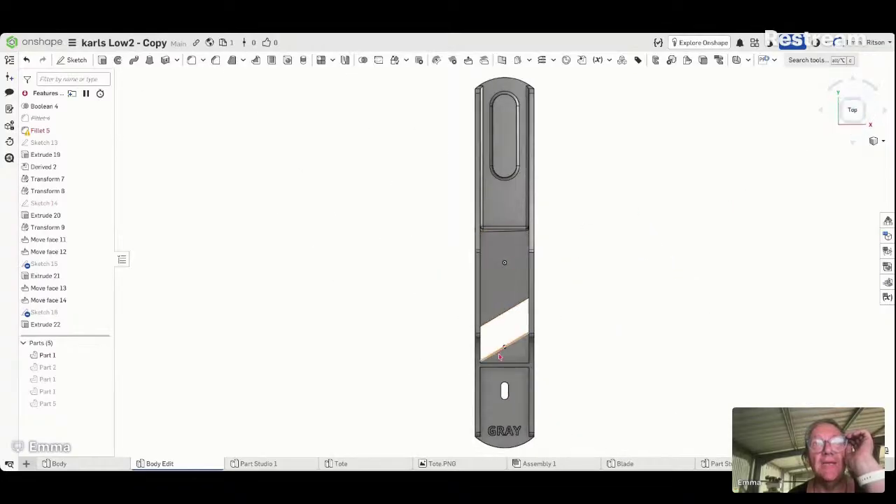
right_drag(590, 323, 570, 304)
click(491, 266)
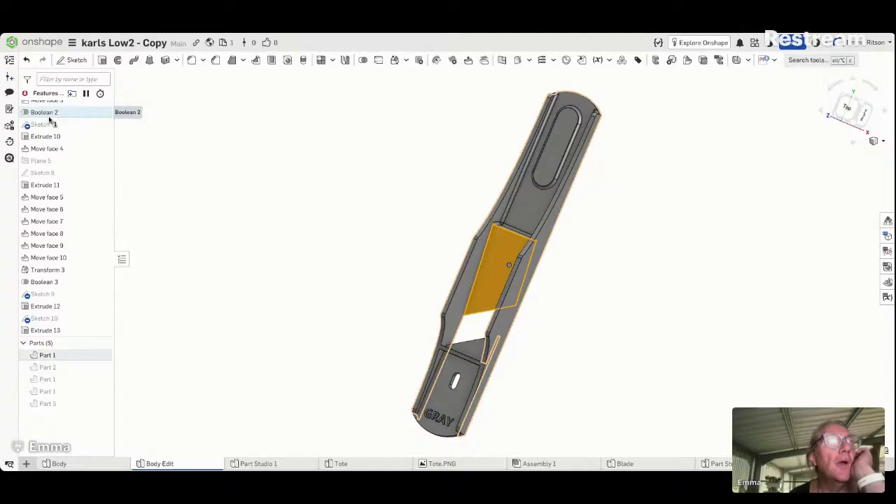
scroll(49, 140, up, 3)
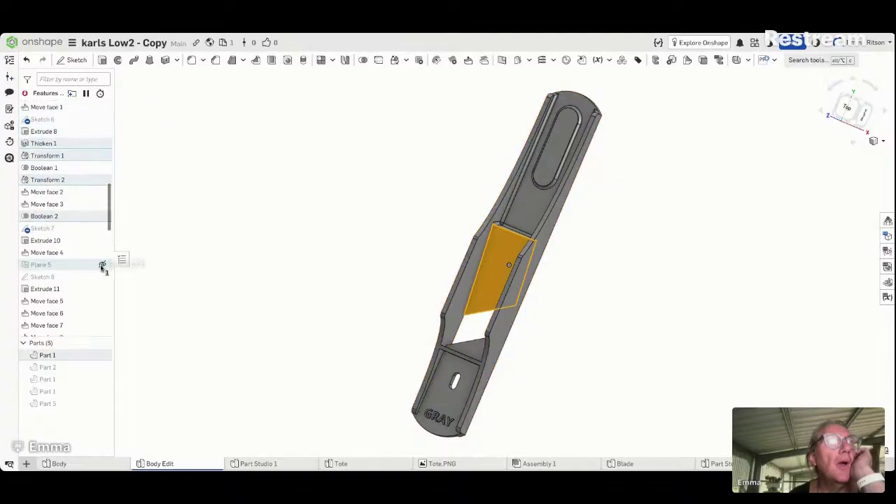
scroll(59, 147, up, 1)
scroll(69, 168, up, 1)
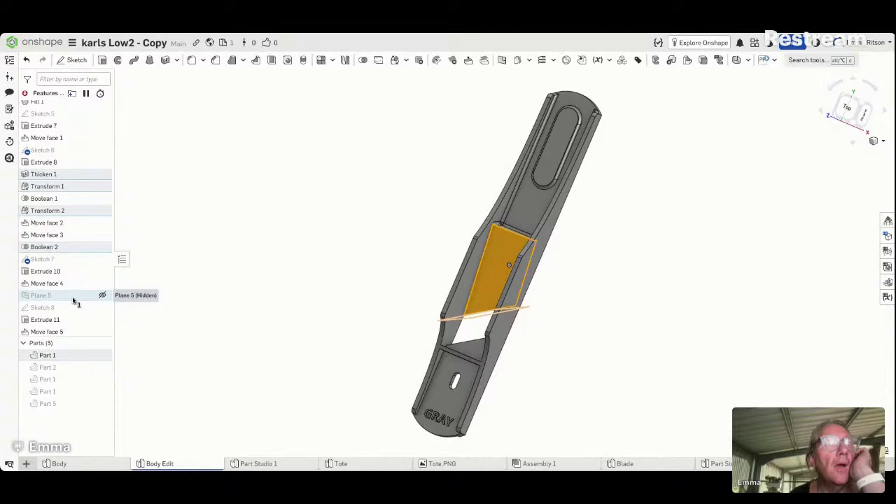
click(164, 303)
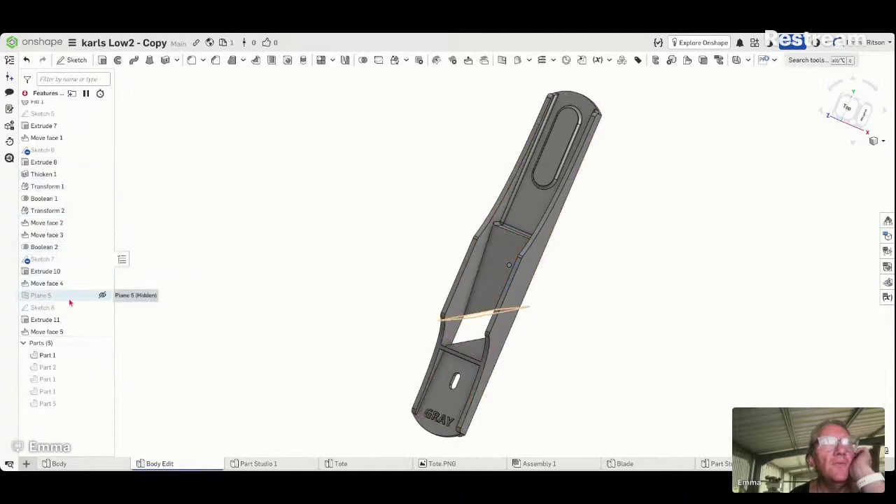
right_drag(162, 296, 201, 280)
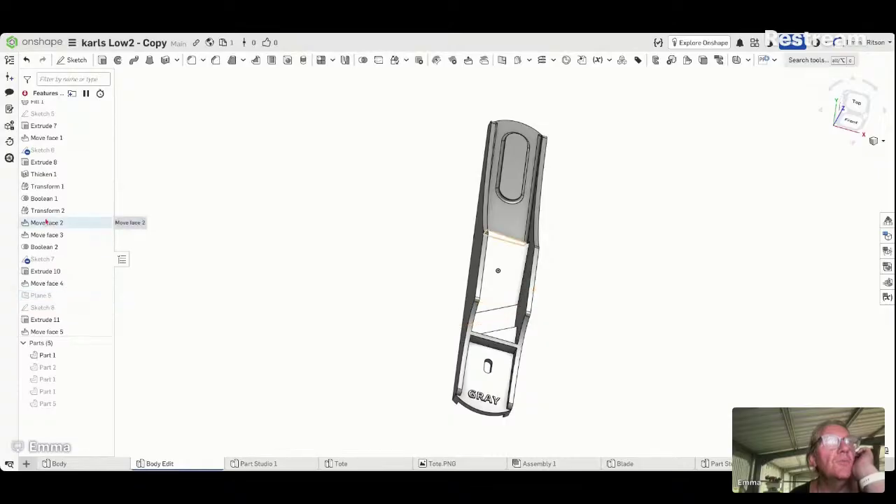
scroll(52, 198, up, 1)
scroll(51, 198, up, 2)
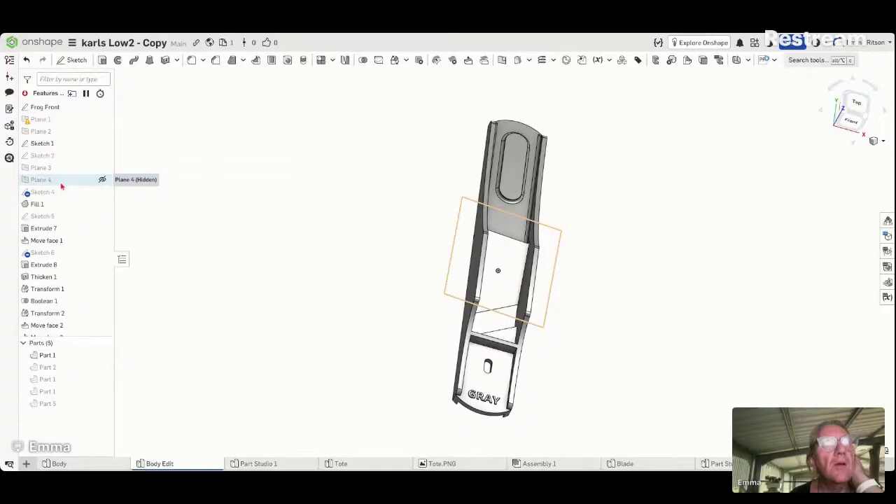
Step: Examine the body and its sloped bed face from above, from the side and at an angle
right_drag(186, 201, 203, 228)
right_drag(371, 247, 345, 262)
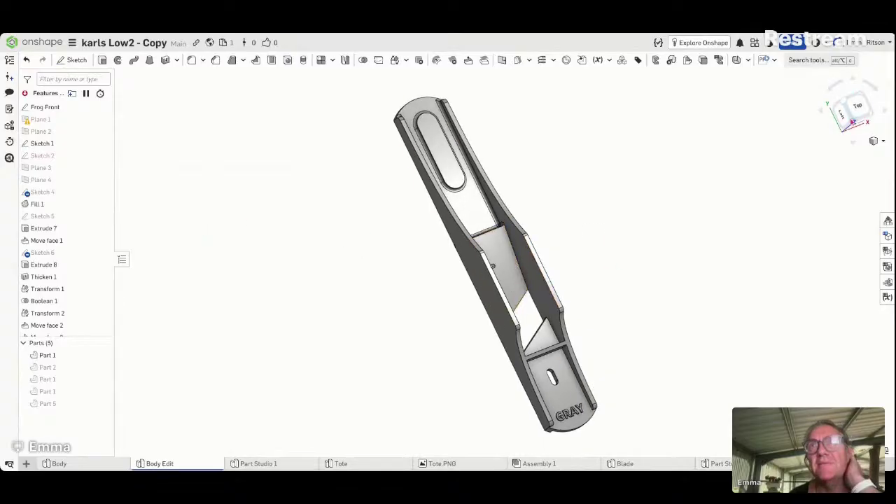
click(863, 111)
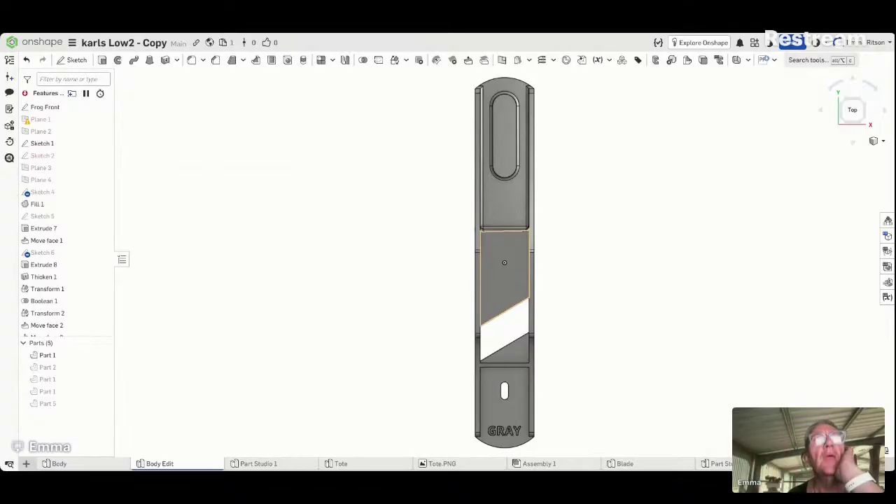
mouse_move(587, 292)
right_down()
mouse_move(633, 266)
mouse_move(623, 327)
mouse_move(640, 306)
mouse_move(621, 312)
mouse_move(596, 302)
mouse_move(666, 196)
mouse_move(666, 273)
mouse_move(644, 320)
mouse_move(650, 327)
mouse_move(670, 313)
mouse_move(661, 317)
mouse_move(662, 306)
mouse_move(655, 325)
mouse_move(666, 312)
mouse_move(579, 288)
right_up()
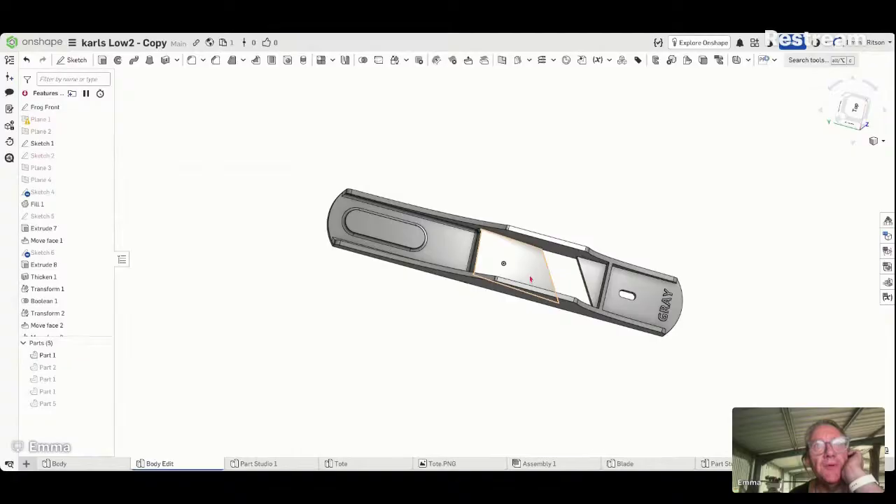
right_drag(611, 227, 632, 178)
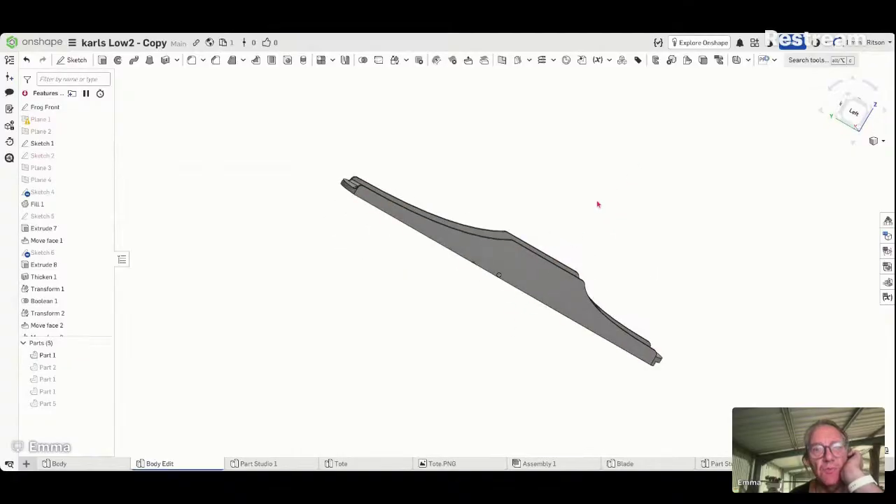
right_drag(598, 214, 552, 280)
click(547, 277)
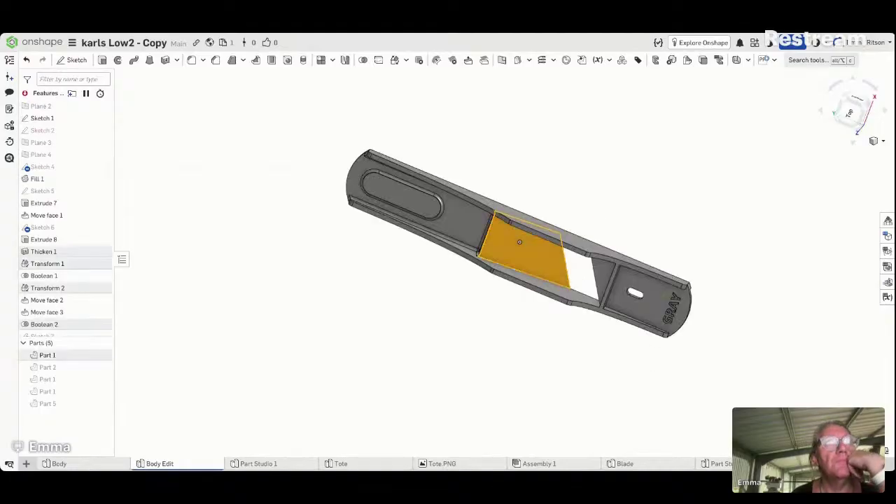
click(333, 285)
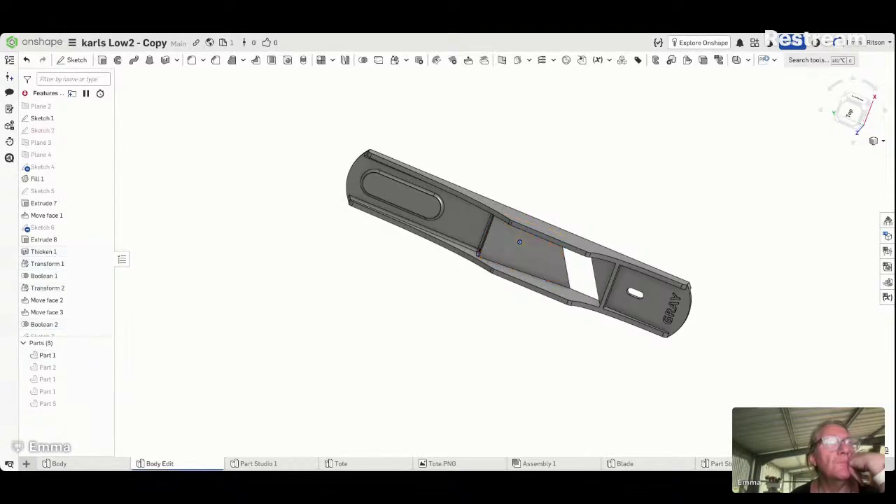
Step: Trace the sloped bed face in the feature history and check the settings of Extrude 8 without changing them
click(492, 254)
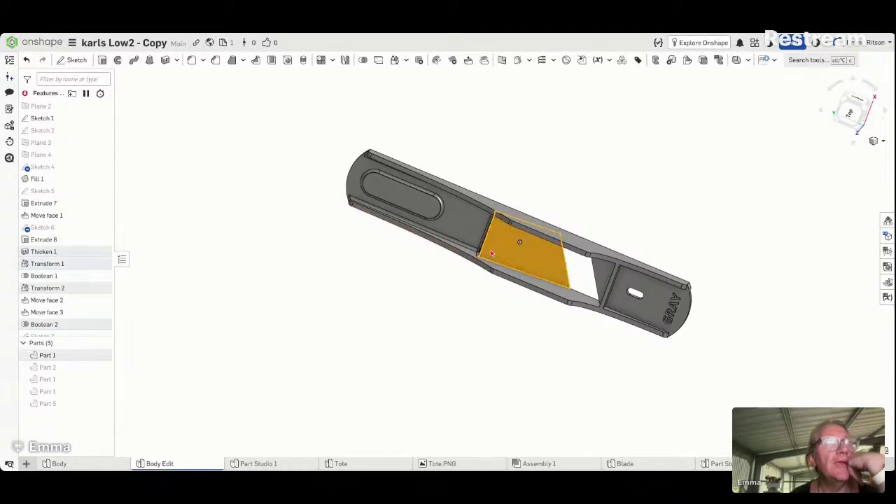
scroll(84, 301, down, 3)
scroll(84, 301, down, 3)
scroll(84, 301, up, 10)
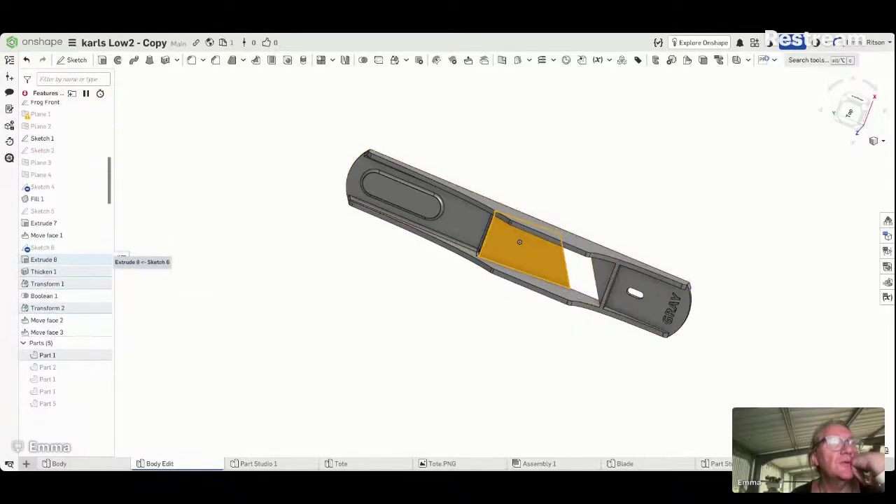
scroll(72, 216, down, 2)
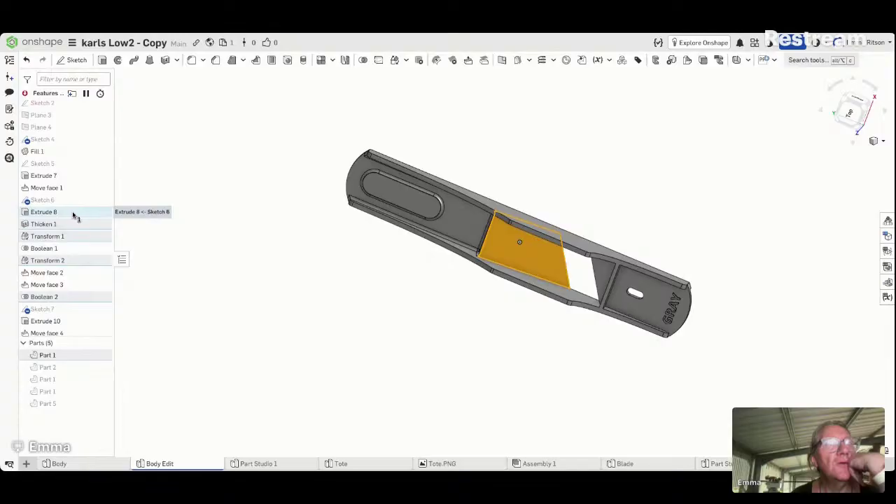
right_click(53, 214)
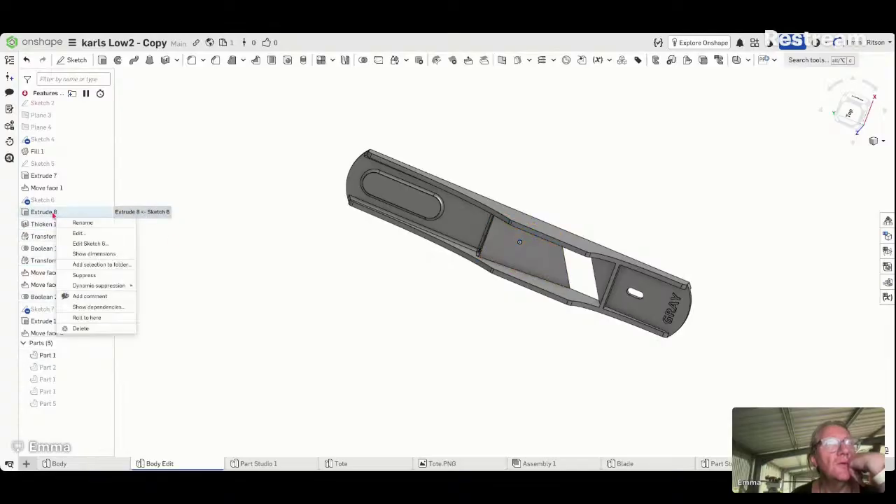
click(78, 233)
right_drag(146, 263, 199, 275)
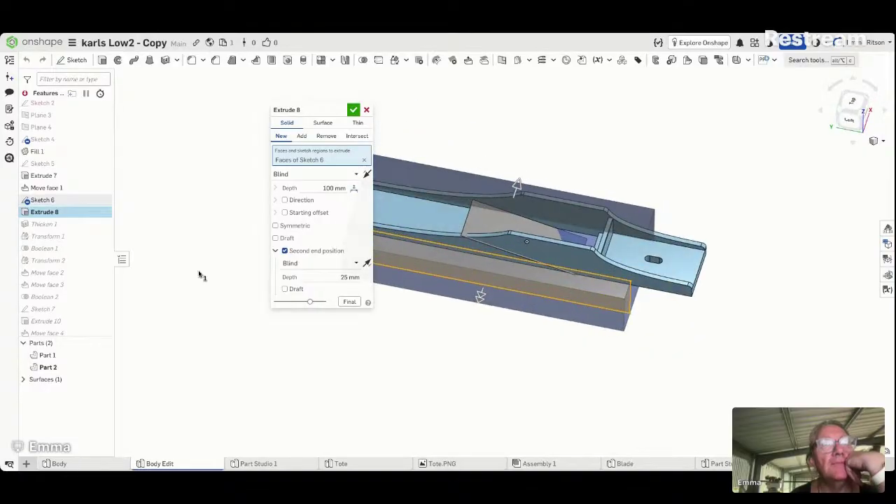
click(366, 111)
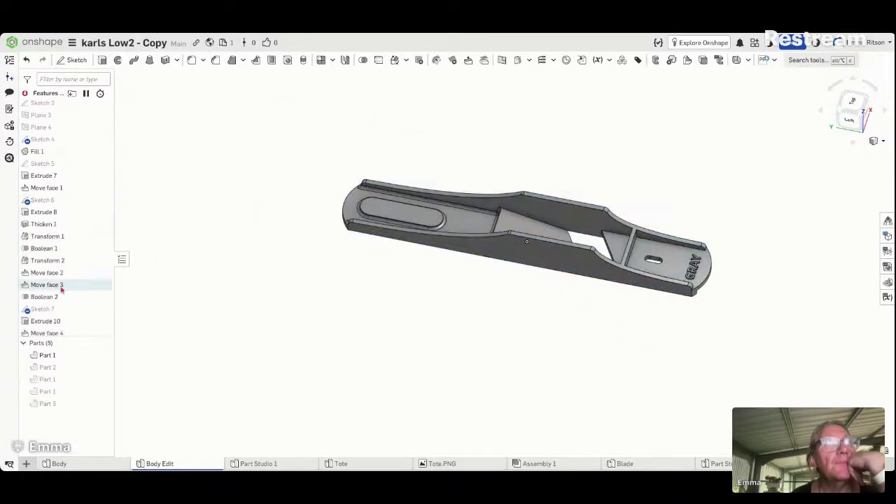
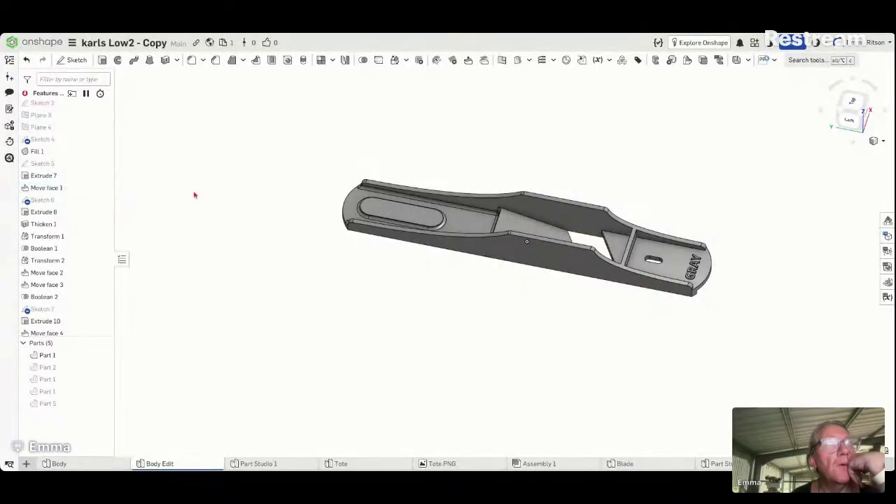
click(513, 222)
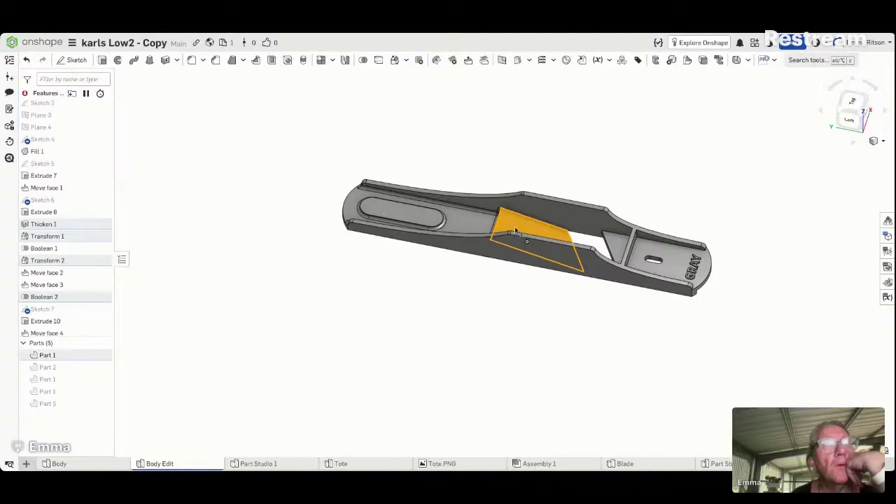
right_click(526, 225)
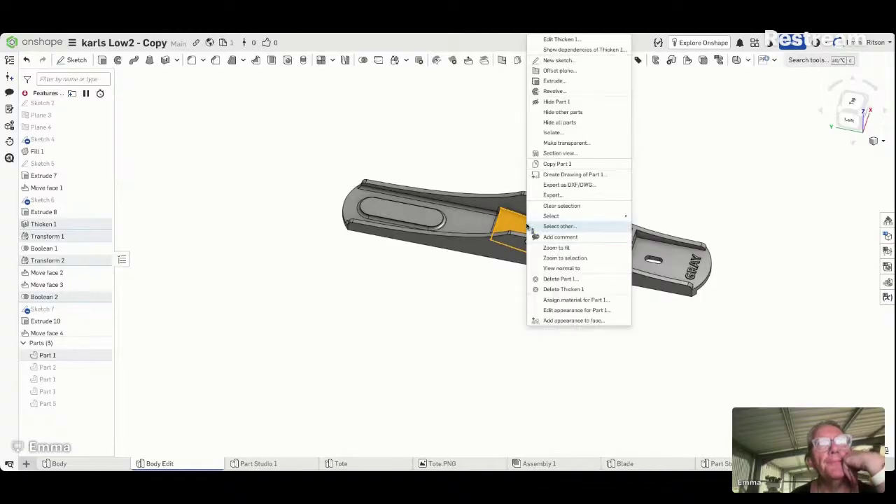
click(465, 341)
click(454, 104)
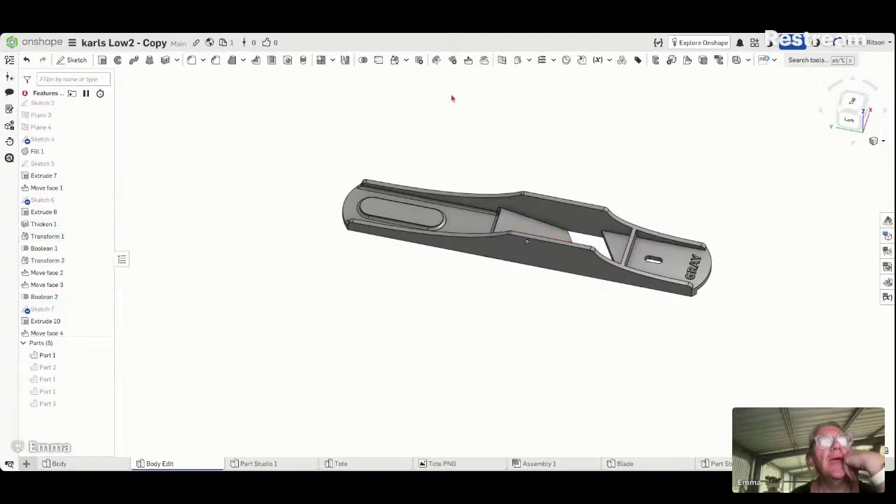
Step: Start a Move face offset on the sloped bed face and pull it upward by about 51 mm, checking in the left view
click(468, 61)
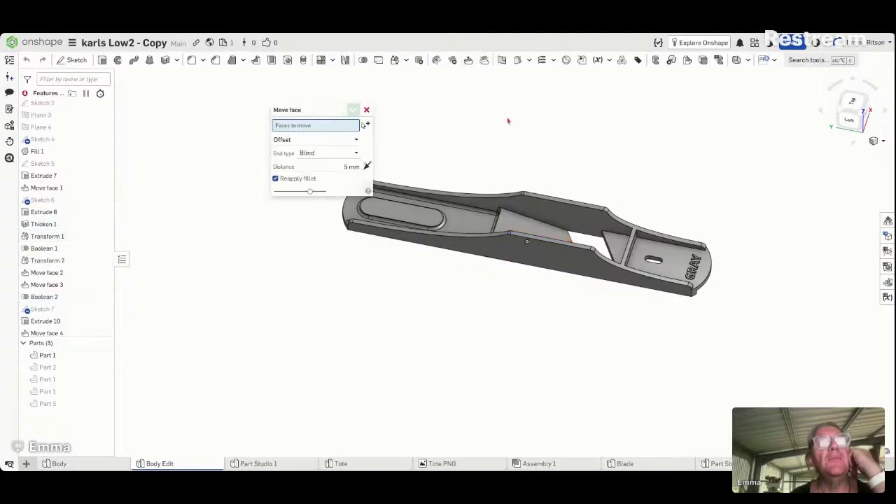
click(539, 238)
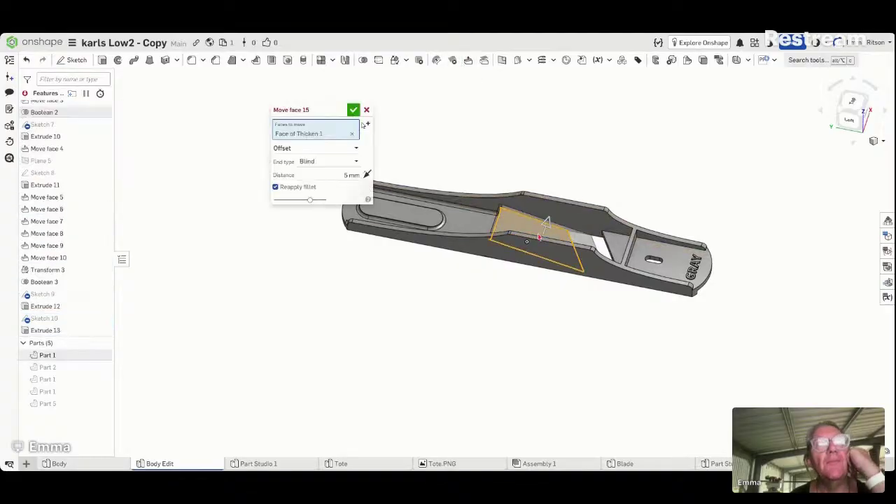
drag(547, 223, 554, 194)
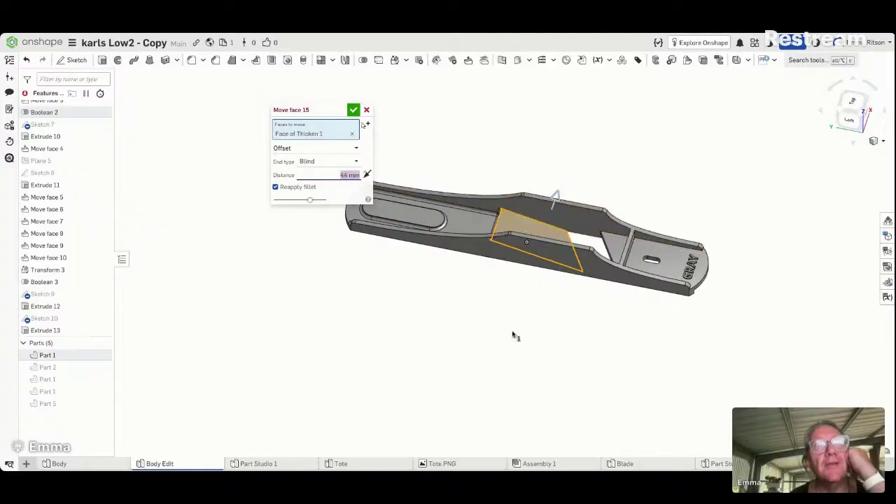
click(851, 121)
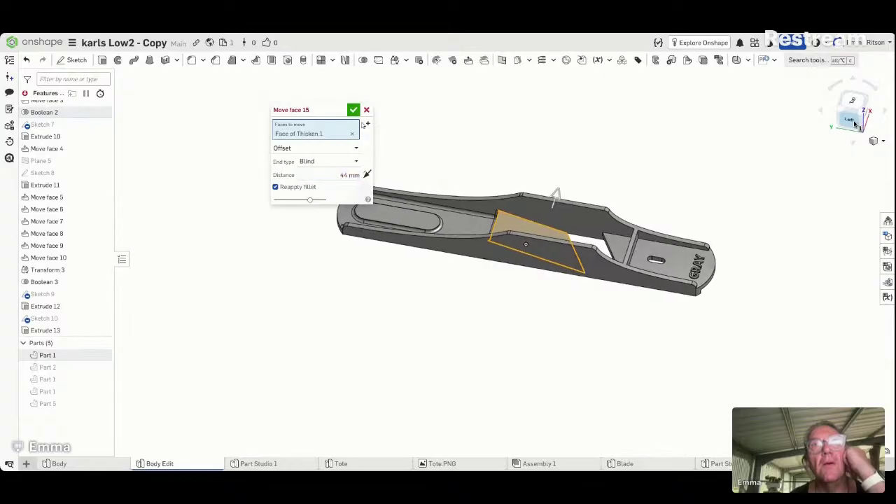
mouse_move(555, 188)
mouse_down()
mouse_move(567, 174)
mouse_move(558, 173)
mouse_up()
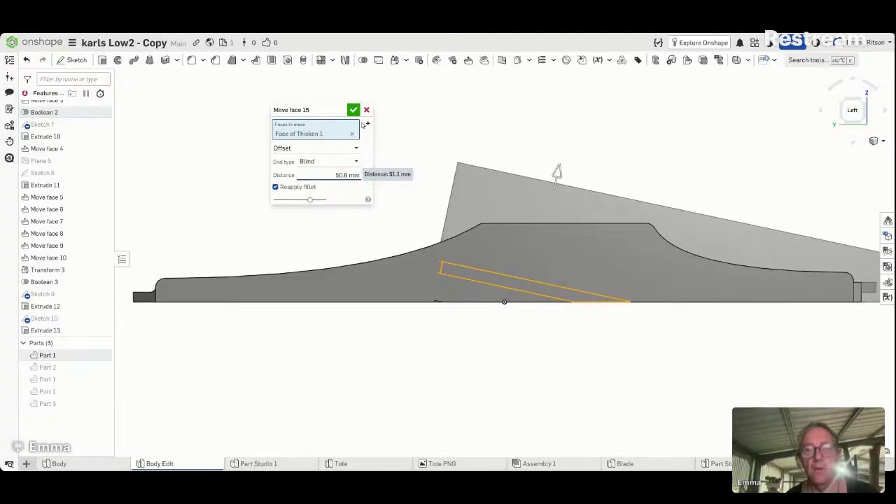
Step: Set the bed face's offset distance to 10 mm
key(BackSpace)
key(BackSpace)
key(BackSpace)
key(BackSpace)
text(10)
key(Return)
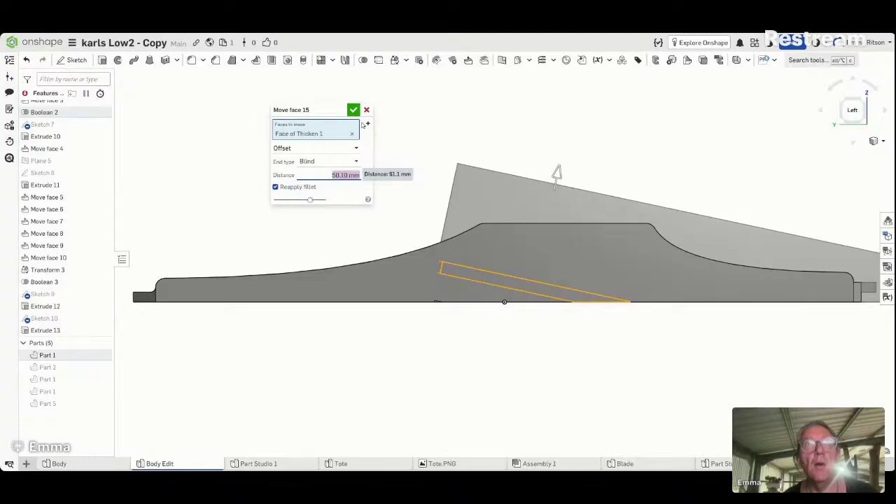
text(10)
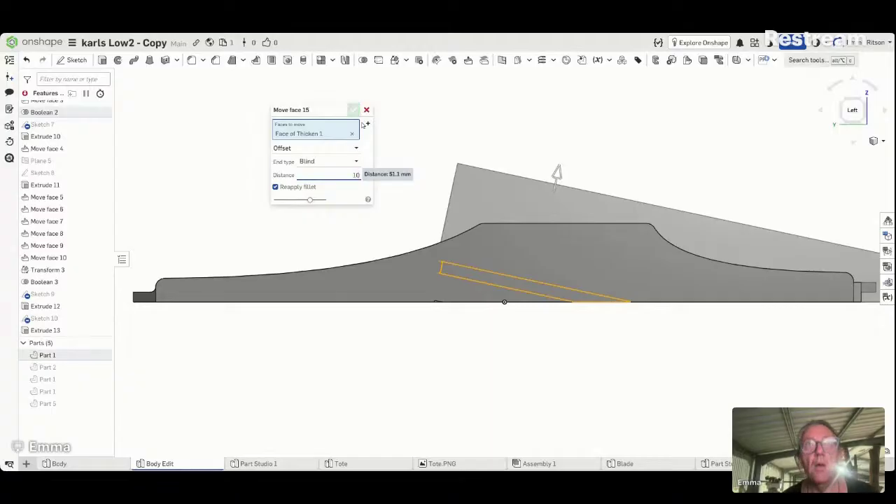
key(Return)
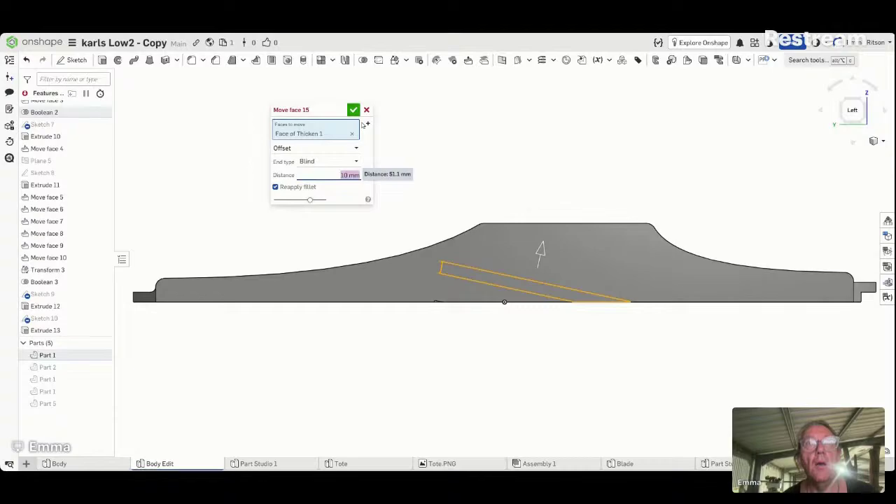
Step: Set the bed face's Move face offset distance to 12 mm
right_drag(483, 170, 472, 211)
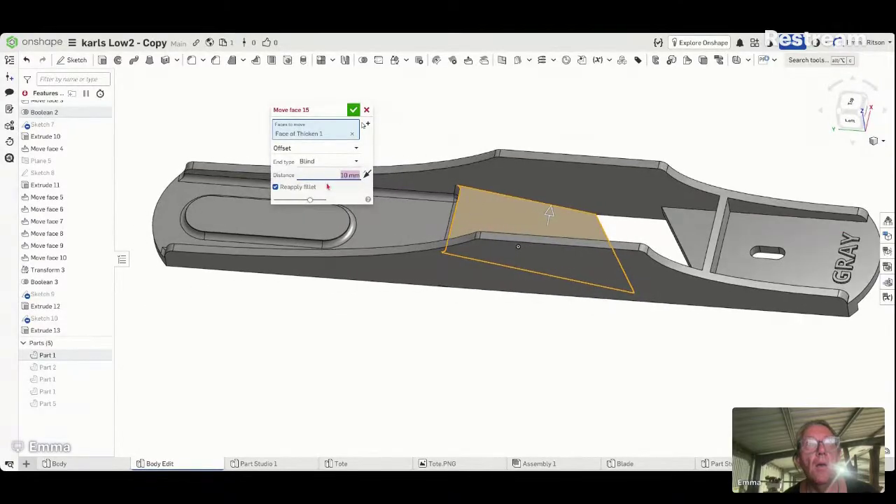
key(BackSpace)
text(12)
key(Return)
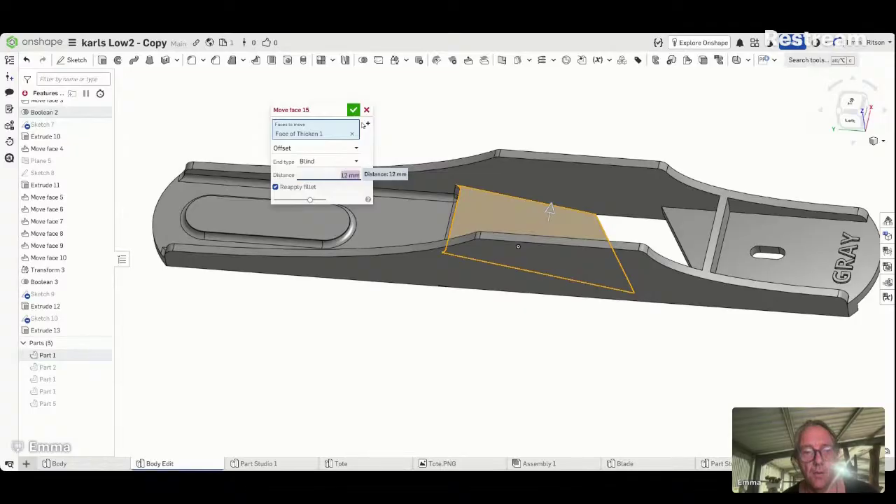
text(2)
key(Return)
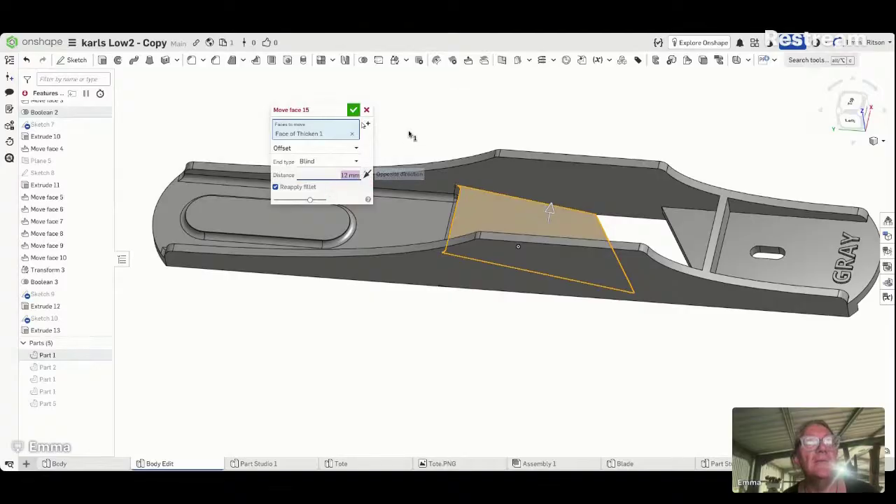
Step: Cancel the Move face offset on the sloped bed face and clear the face selection
click(365, 112)
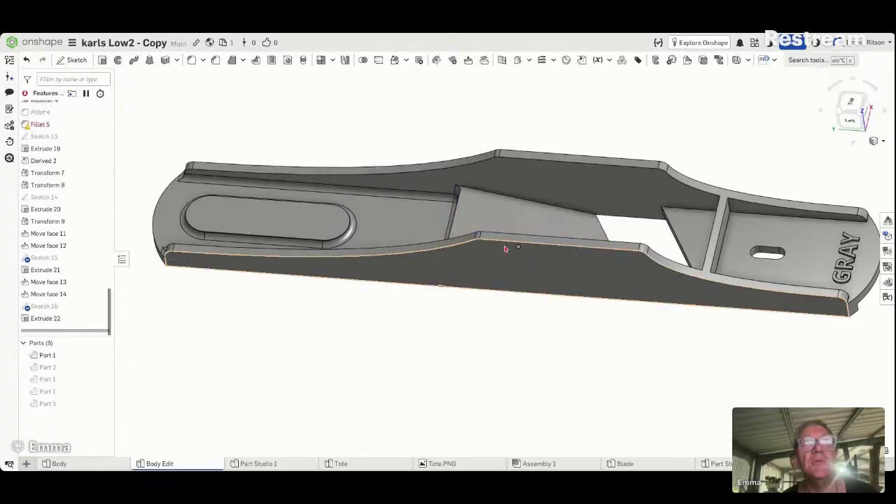
click(506, 221)
click(384, 128)
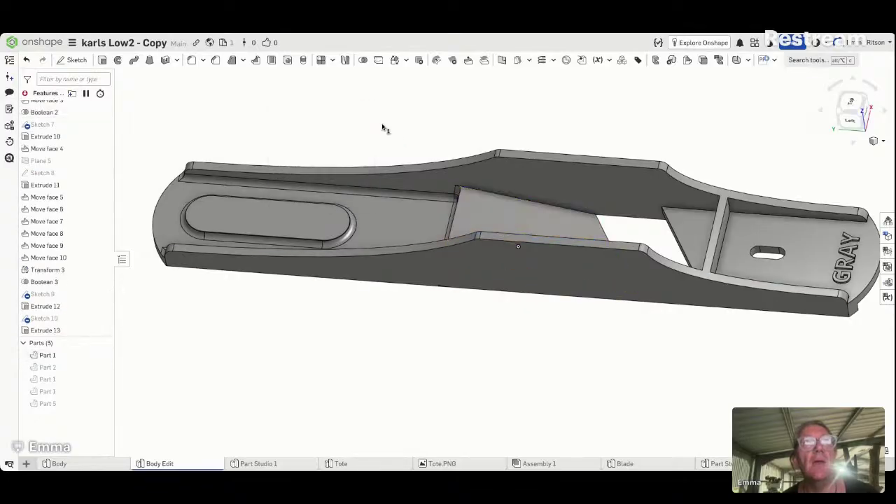
click(484, 211)
click(443, 126)
Step: Create a construction plane offset 25 mm from the sloped bed face
click(503, 61)
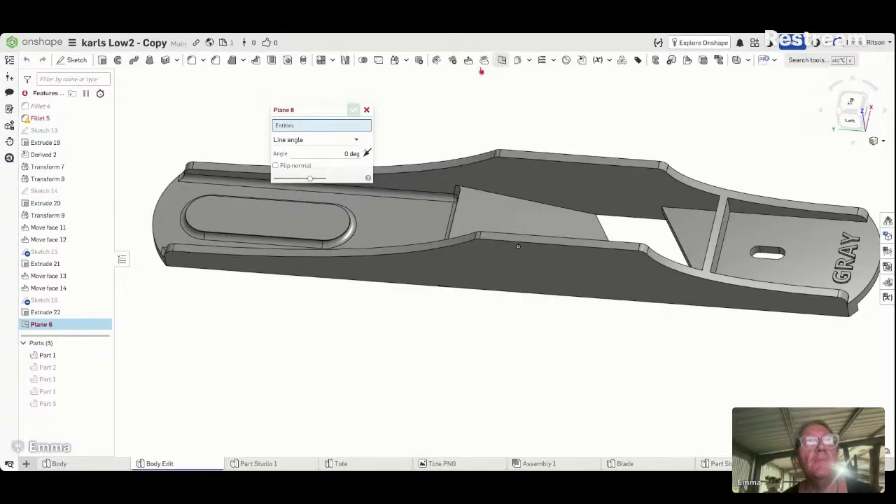
click(314, 140)
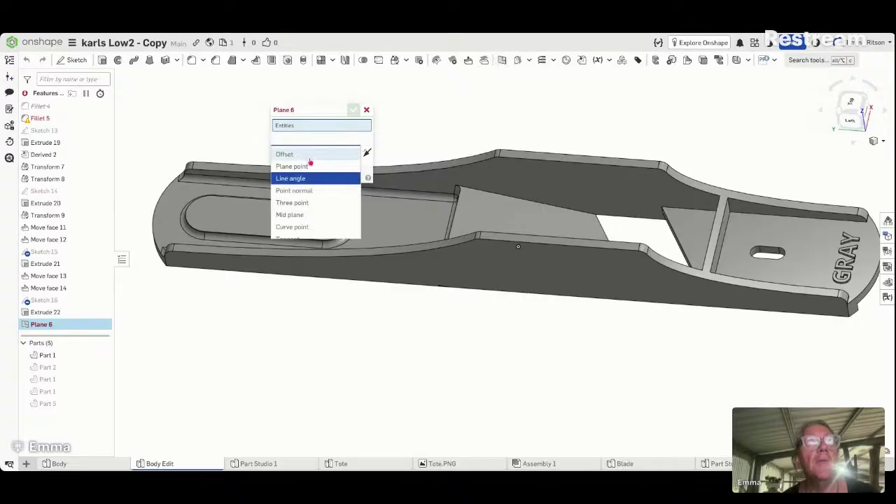
click(309, 156)
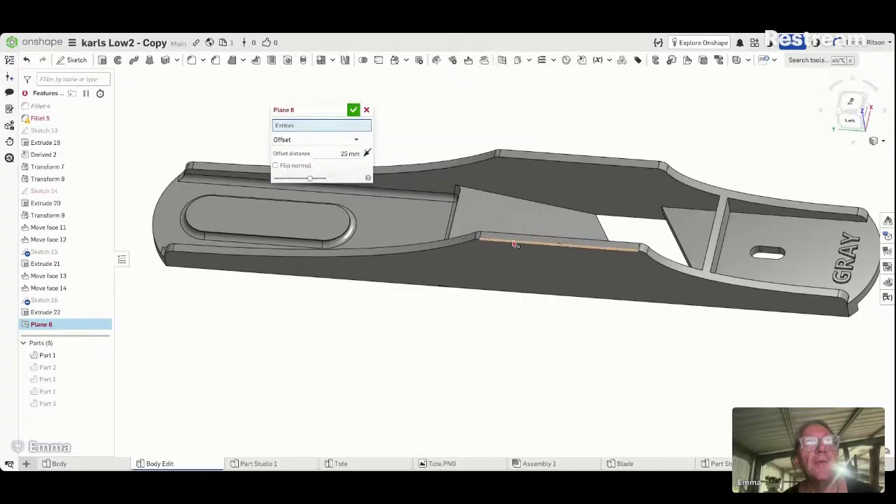
click(514, 231)
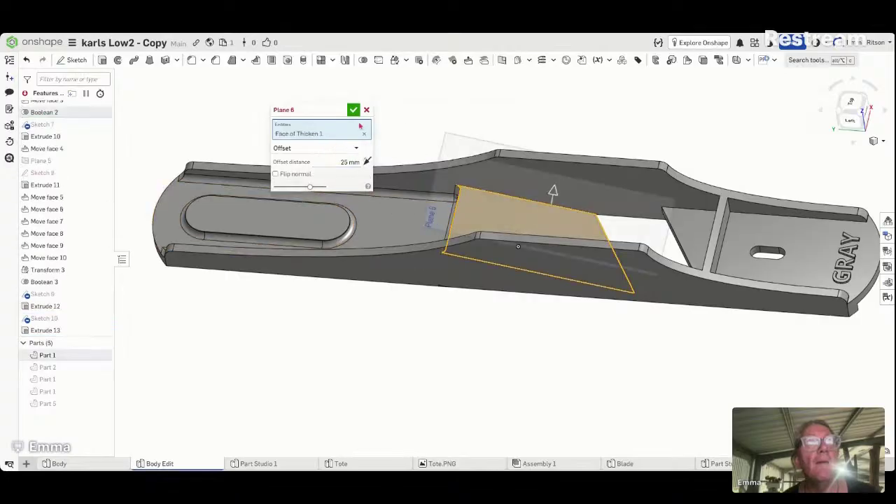
click(354, 110)
Step: Suppress Fillet 1, which rounds the inner corner between the side wall and the upper end of the bed
right_drag(395, 92, 543, 293)
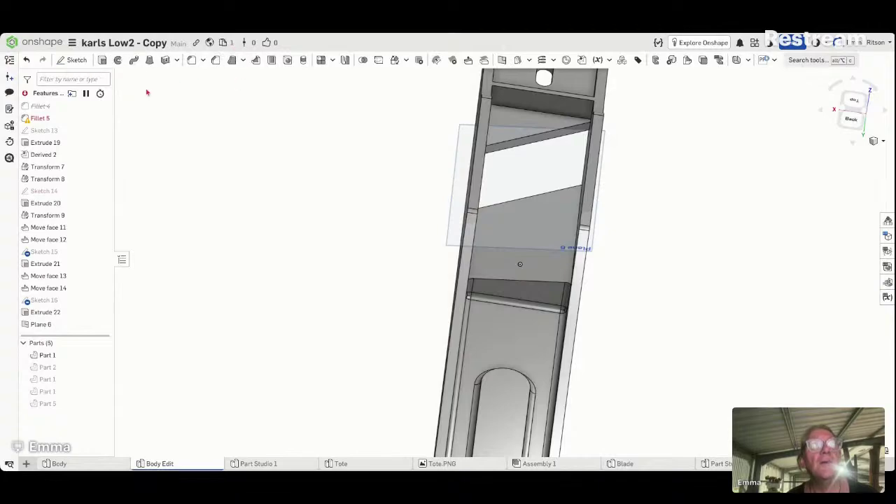
click(854, 104)
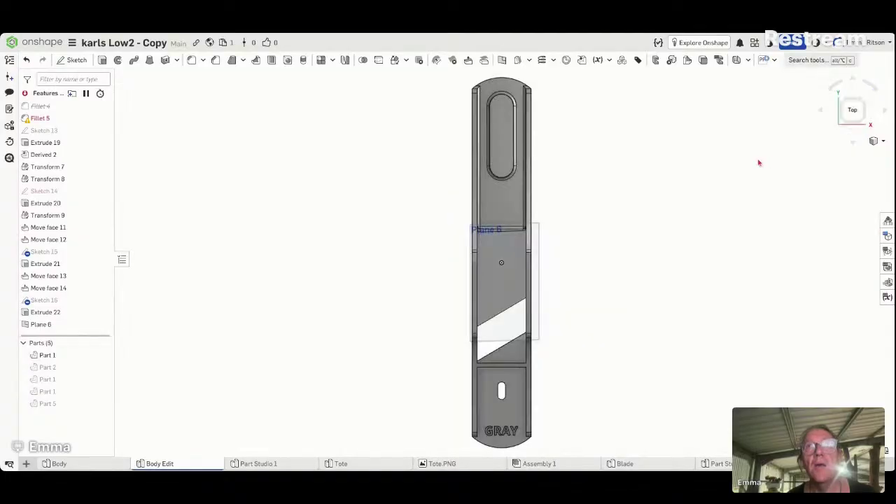
click(830, 93)
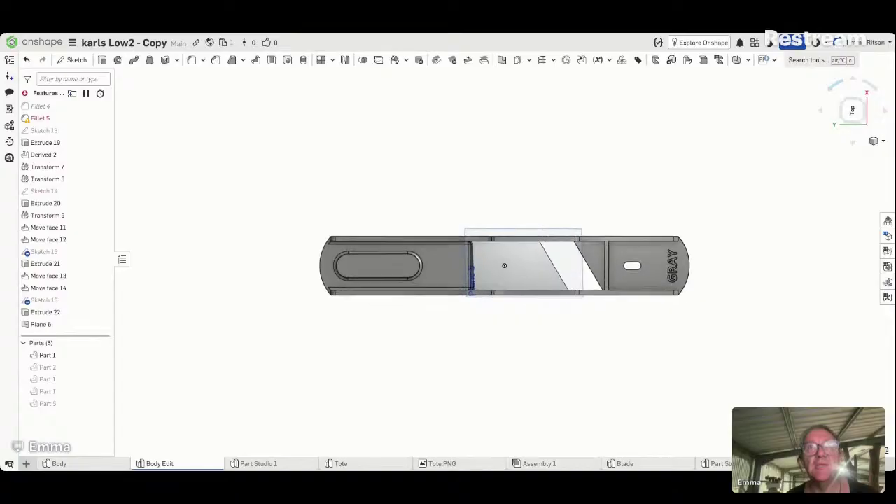
scroll(525, 244, up, 5)
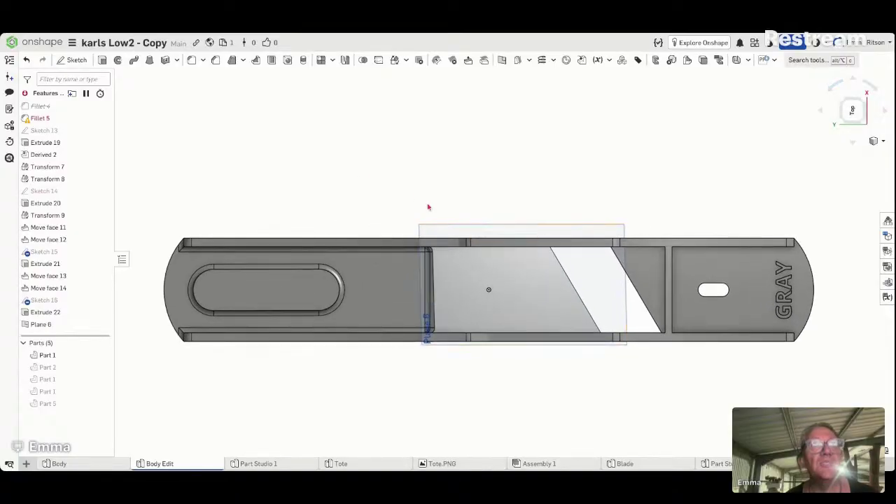
right_drag(428, 253, 435, 257)
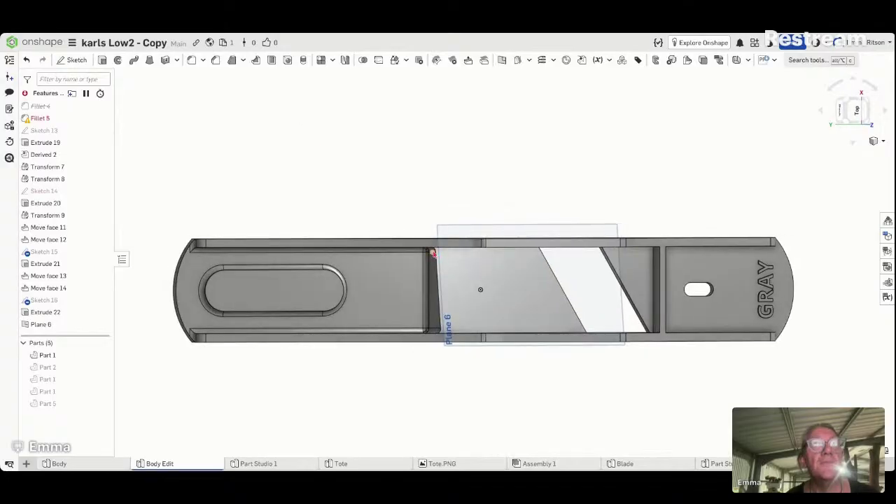
scroll(434, 254, down, 2)
scroll(433, 254, up, 5)
scroll(432, 257, down, 1)
scroll(432, 254, up, 6)
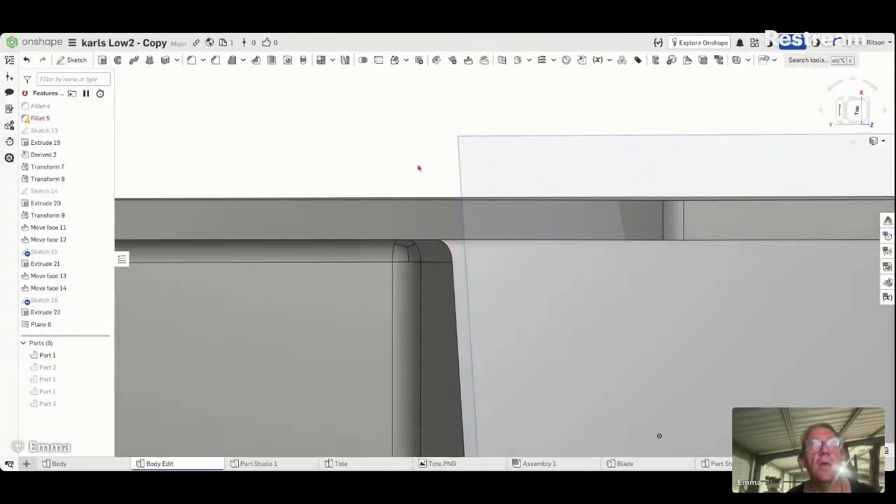
click(431, 260)
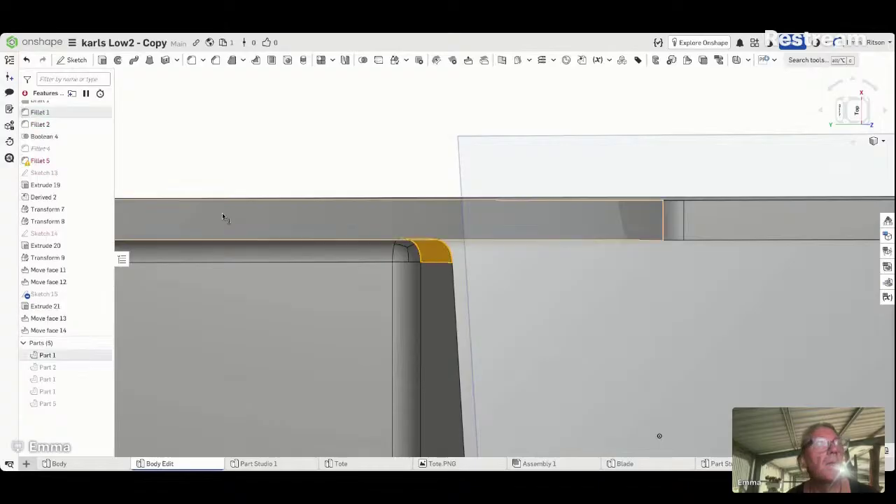
right_click(72, 118)
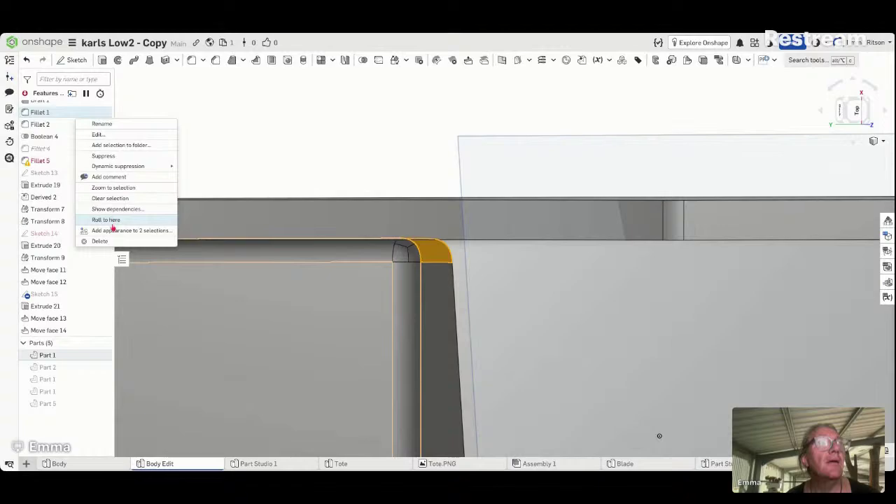
click(105, 157)
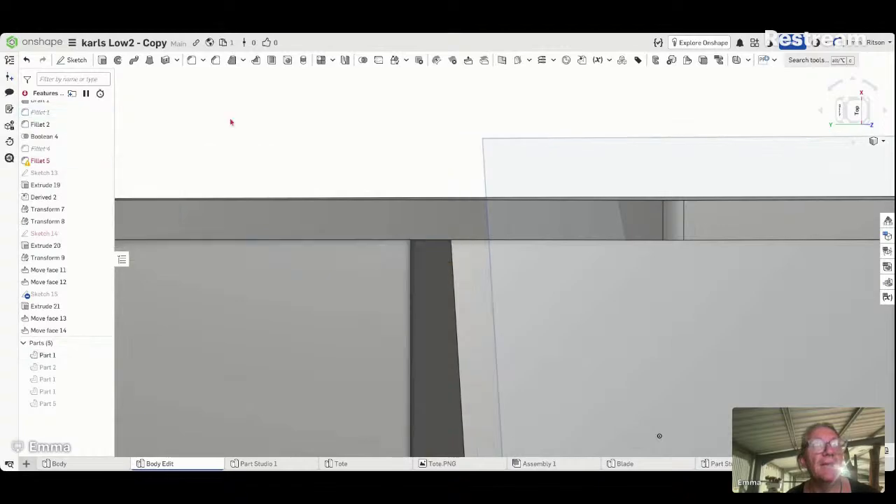
Step: Start a sketch on the new offset plane and project the four edges of the sloped bed face into it
right_drag(282, 166, 257, 126)
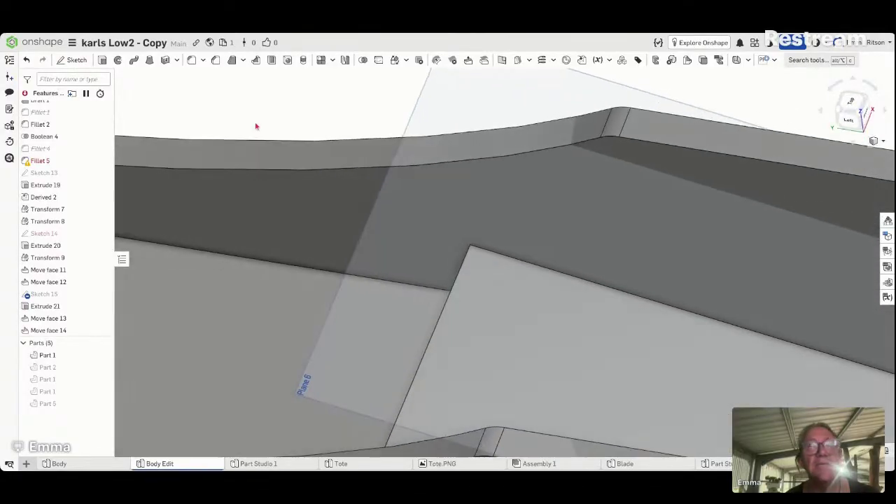
right_drag(746, 109, 745, 118)
key(n)
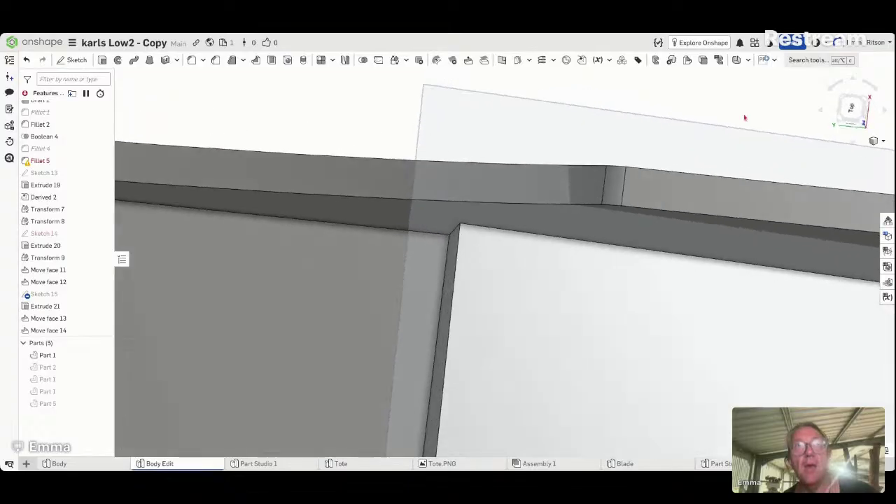
scroll(706, 227, up, 2)
scroll(706, 227, down, 5)
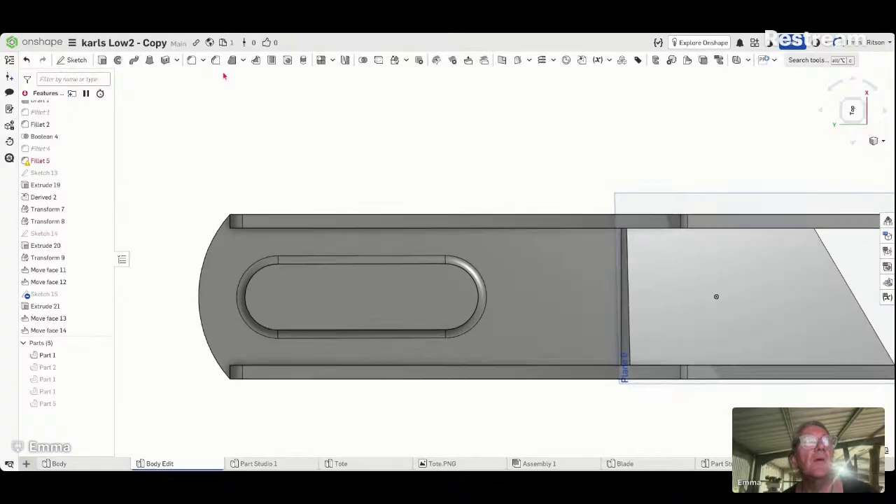
click(73, 60)
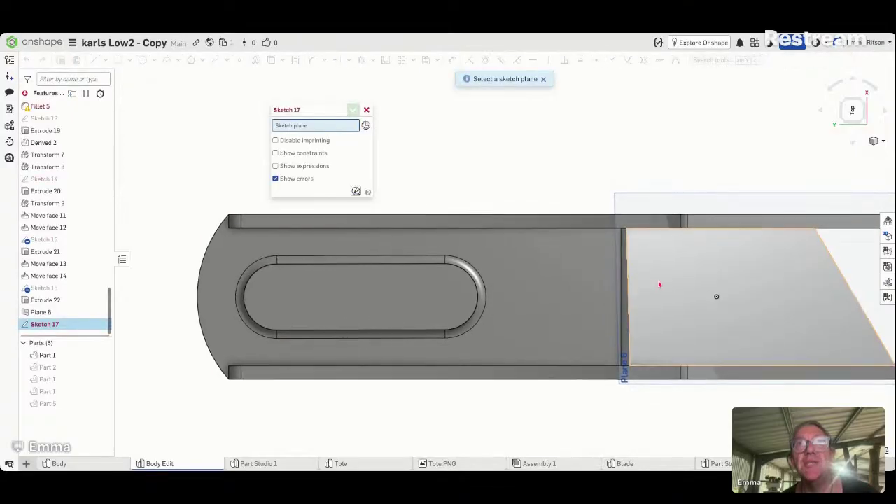
click(680, 202)
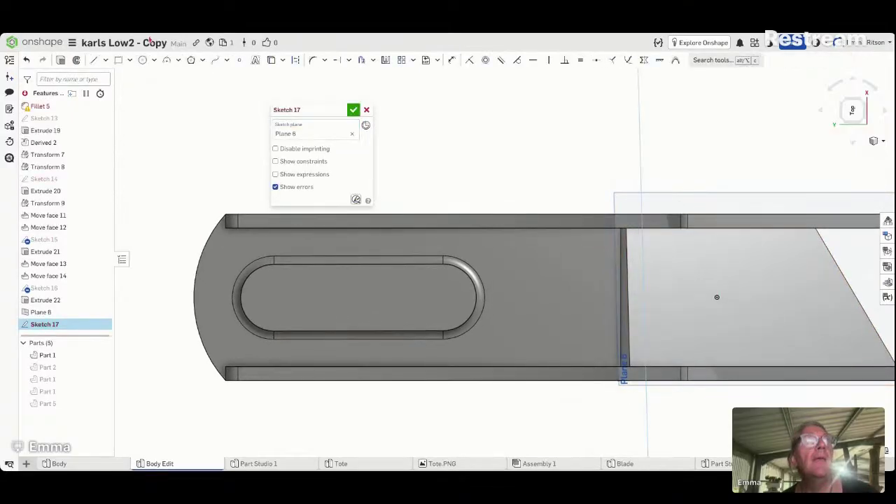
click(271, 61)
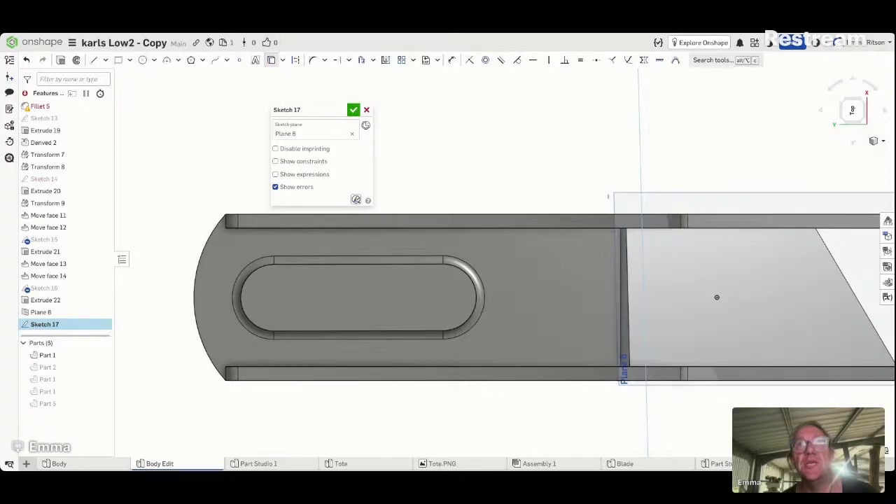
click(625, 250)
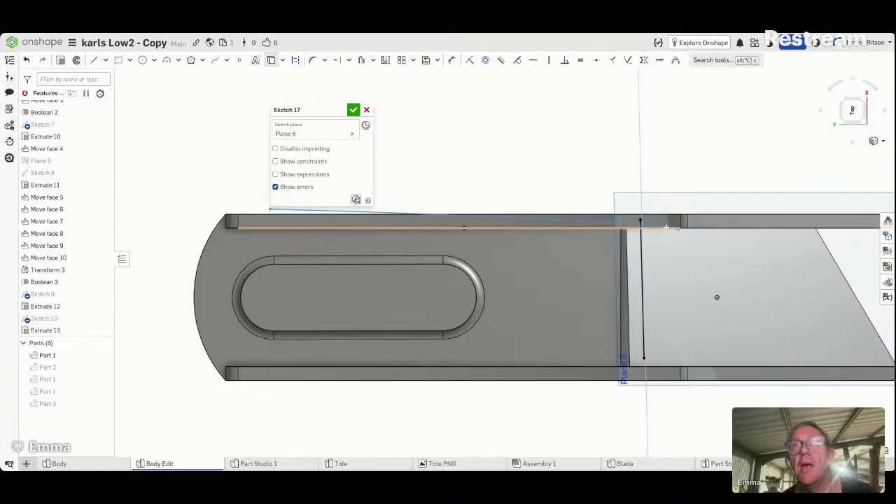
right_drag(710, 235, 713, 228)
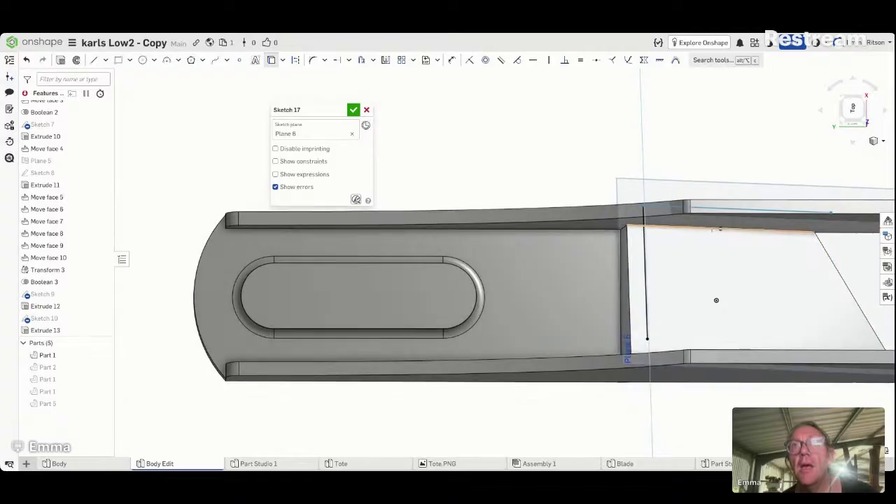
right_drag(716, 300, 714, 283)
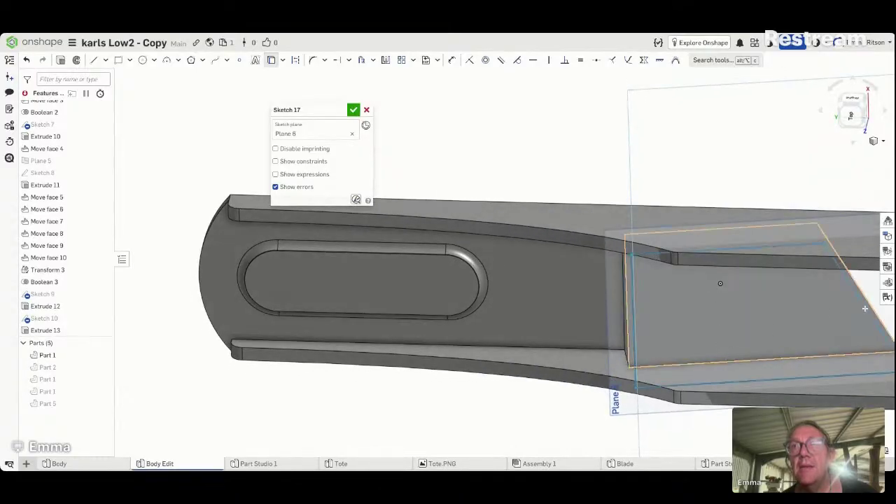
right_drag(780, 328, 787, 282)
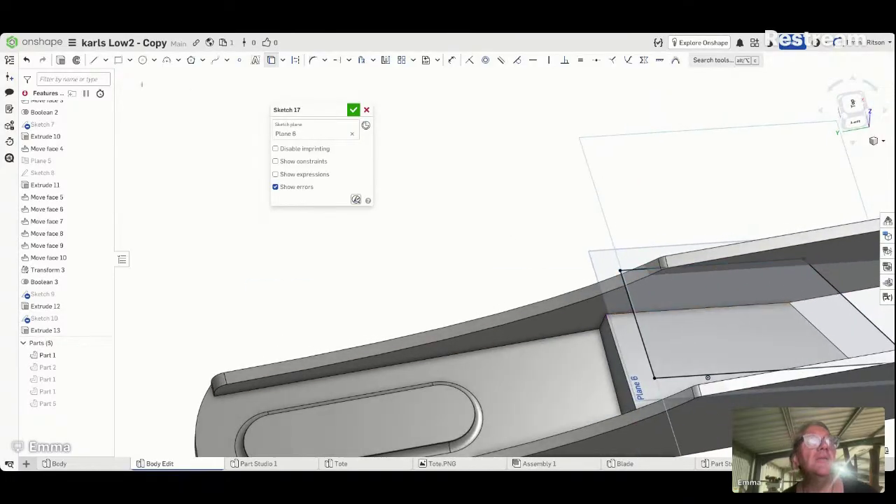
Step: Extrude the projected bed outline as added material on Part 1, reversed toward the bed, with a blind depth of 7 mm
click(61, 60)
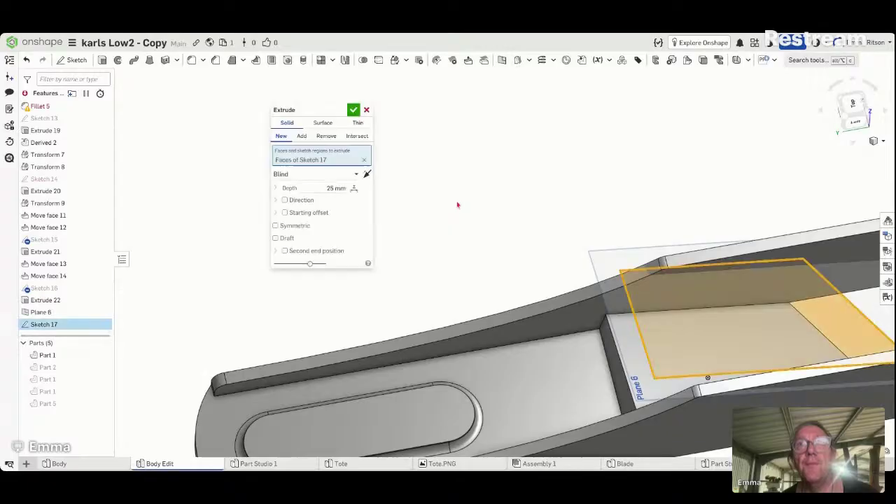
right_drag(459, 203, 476, 177)
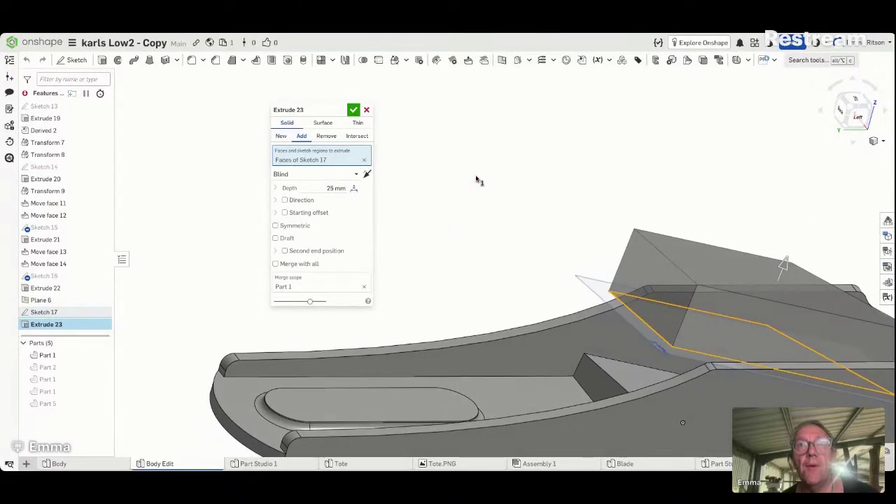
click(366, 174)
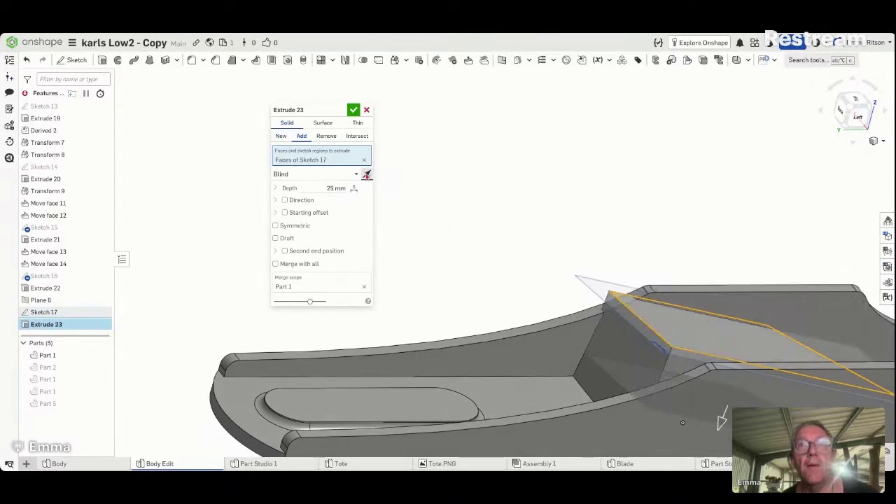
right_drag(385, 180, 394, 217)
click(336, 188)
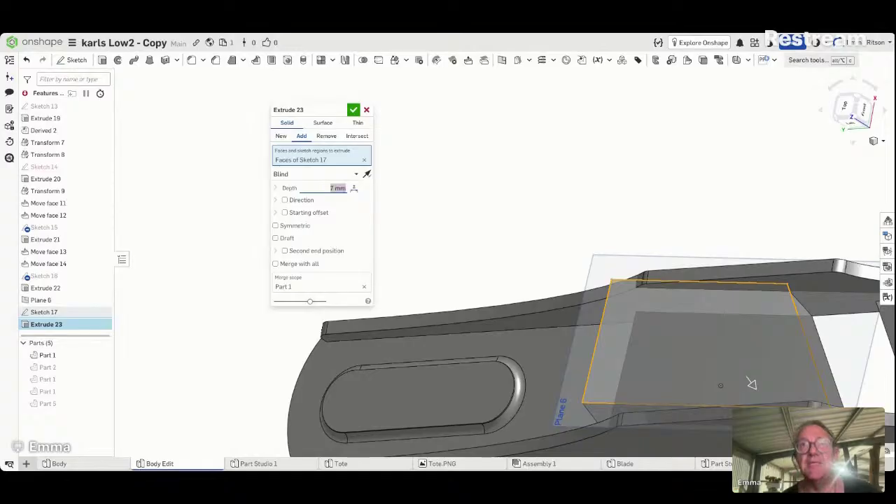
right_drag(525, 141, 648, 171)
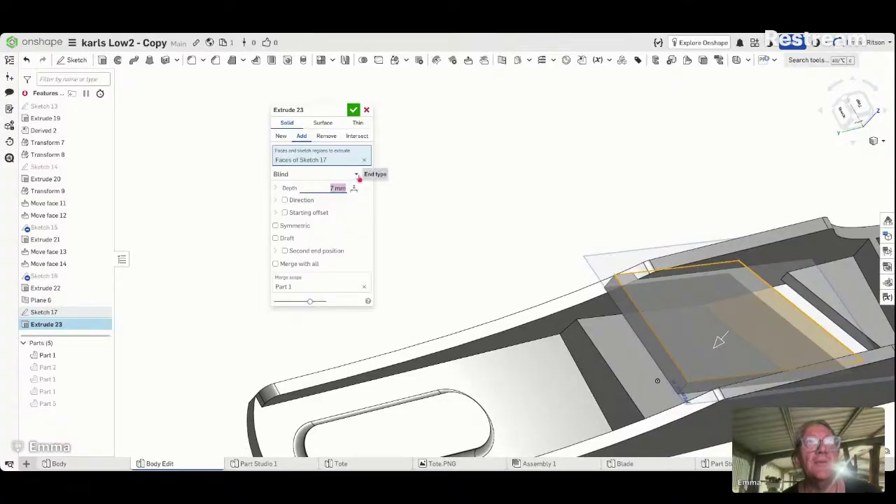
Step: Change the extrusion of the projected bed outline to end up to part, with Part 1 as the target
click(358, 176)
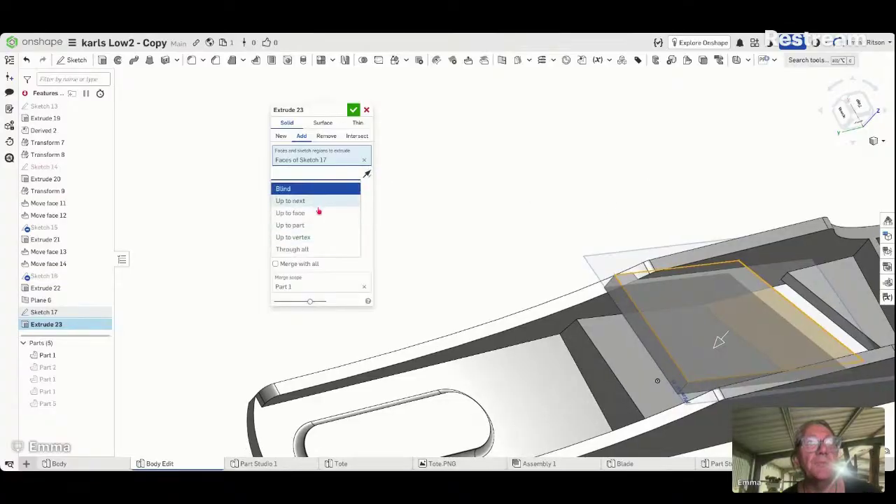
click(316, 225)
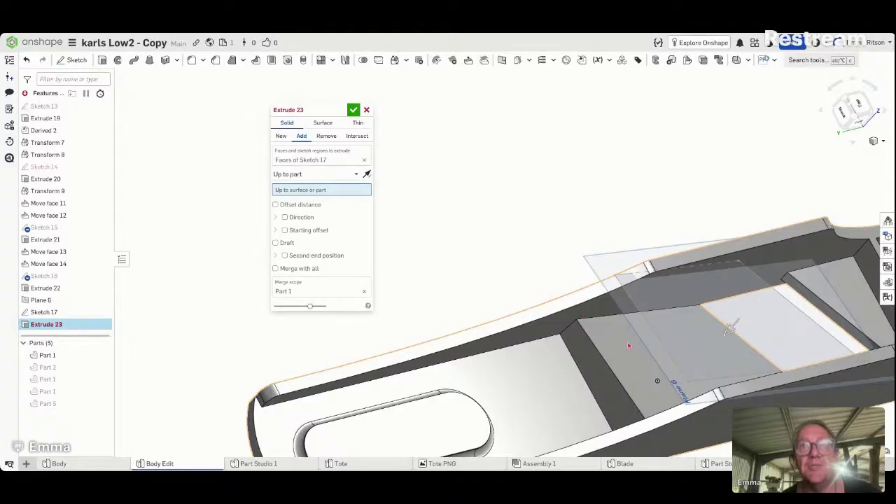
click(606, 348)
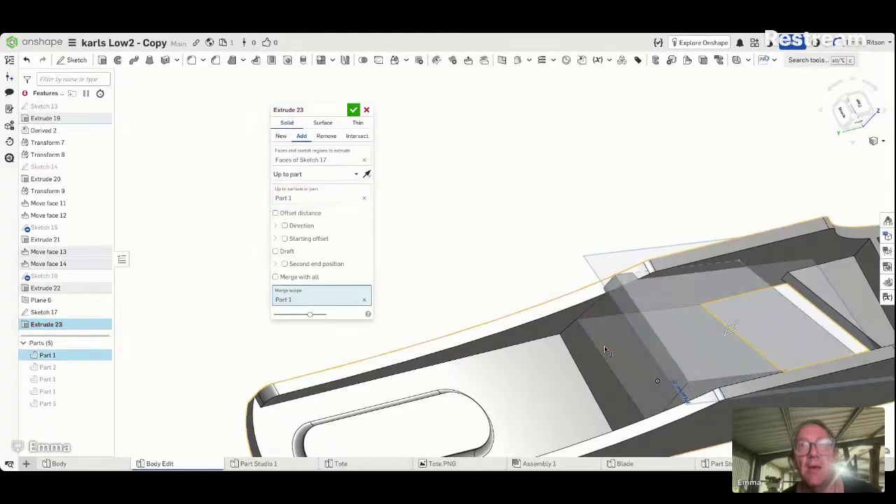
right_drag(553, 288, 555, 250)
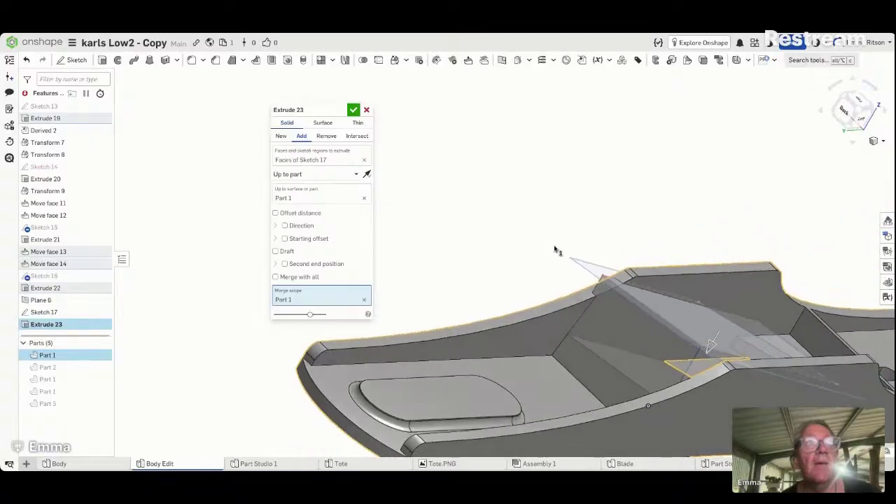
Step: Add a blind second end position of 18 mm in the flipped direction to the bed extrusion and accept the feature
click(284, 263)
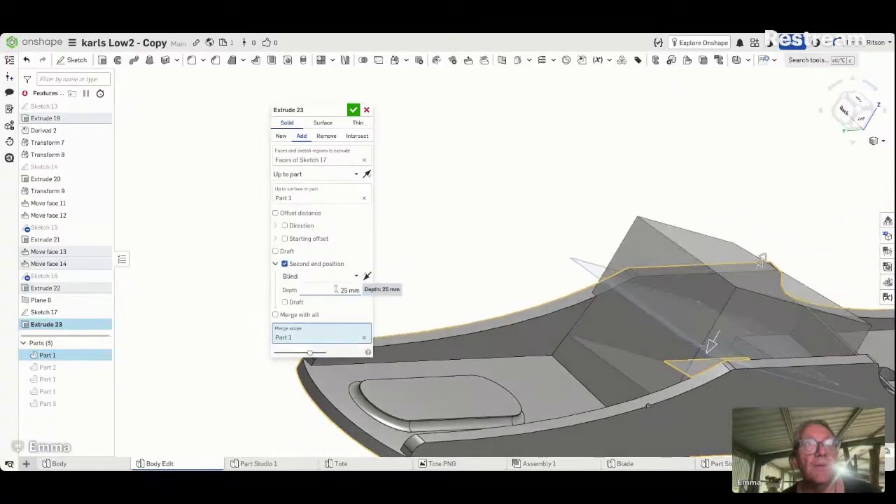
click(326, 290)
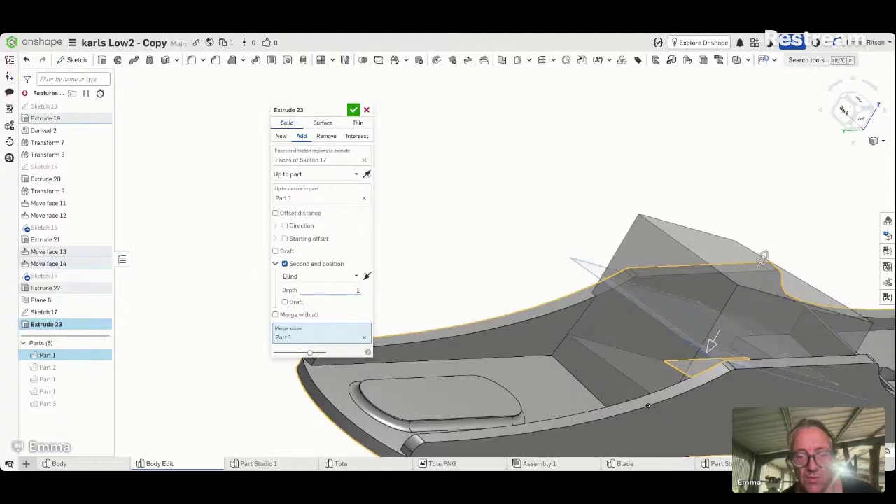
key(Return)
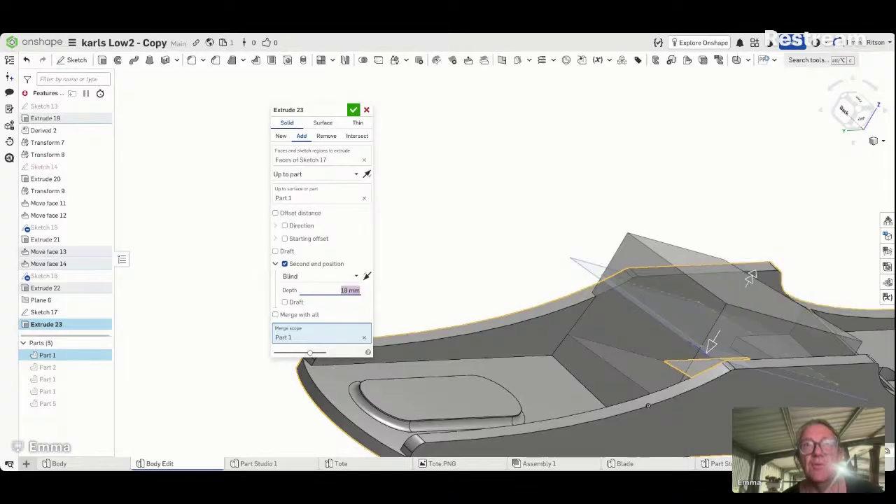
click(367, 279)
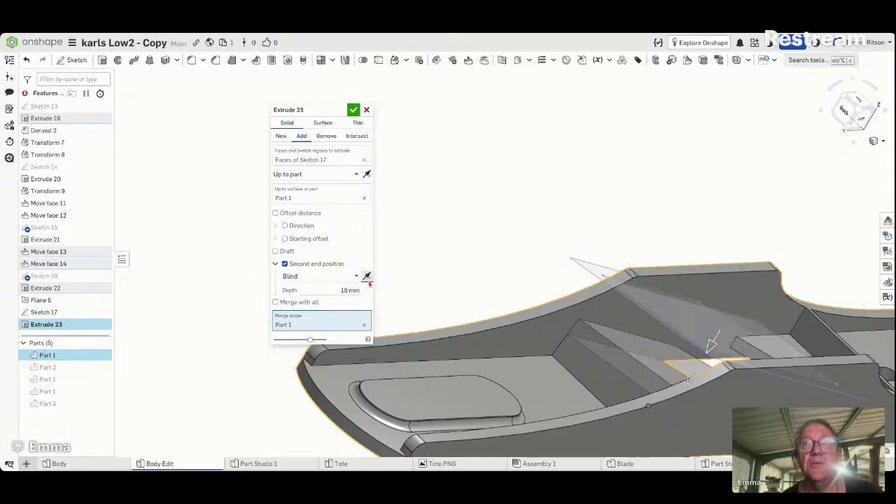
click(354, 110)
Step: Offset the slanted end face of the new bed extrusion outward by about 35.8 mm, past the mouth opening, with Move face
right_drag(396, 165, 329, 184)
scroll(837, 350, up, 5)
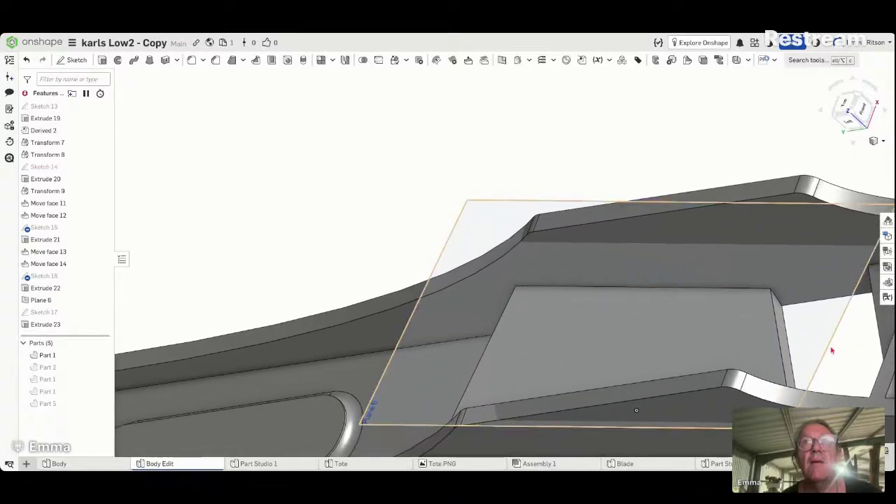
right_drag(831, 350, 818, 356)
click(468, 60)
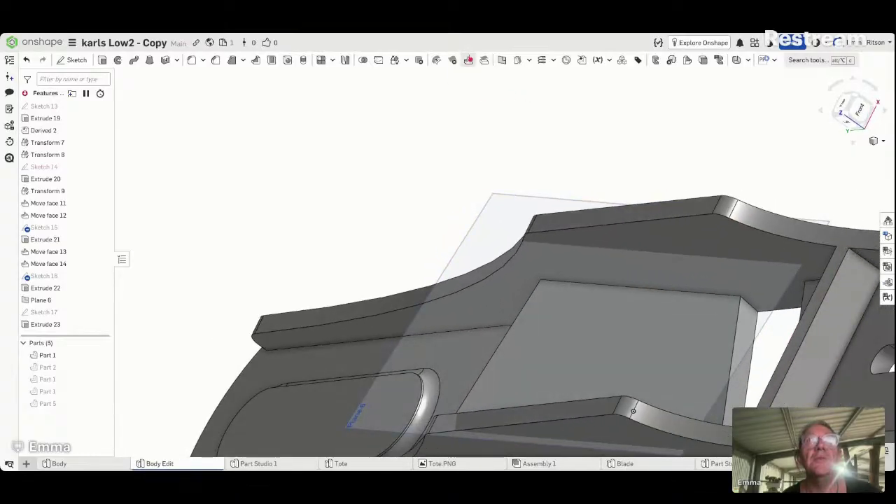
click(750, 319)
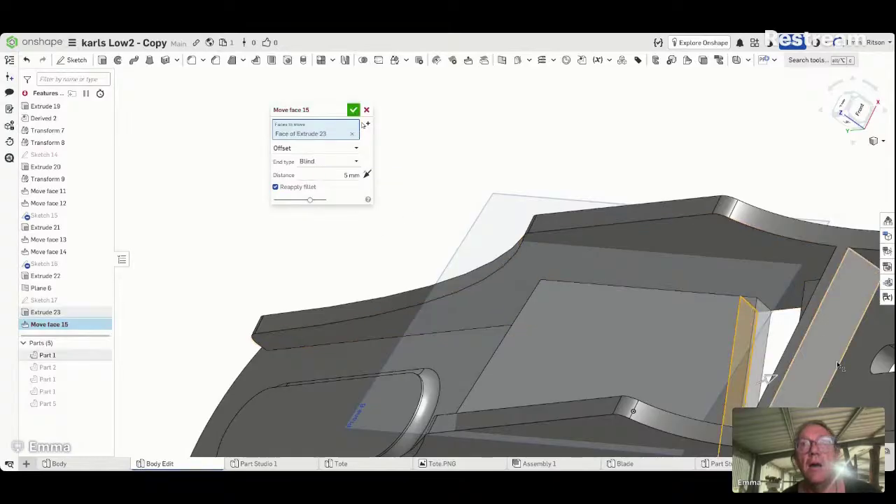
drag(800, 380, 866, 379)
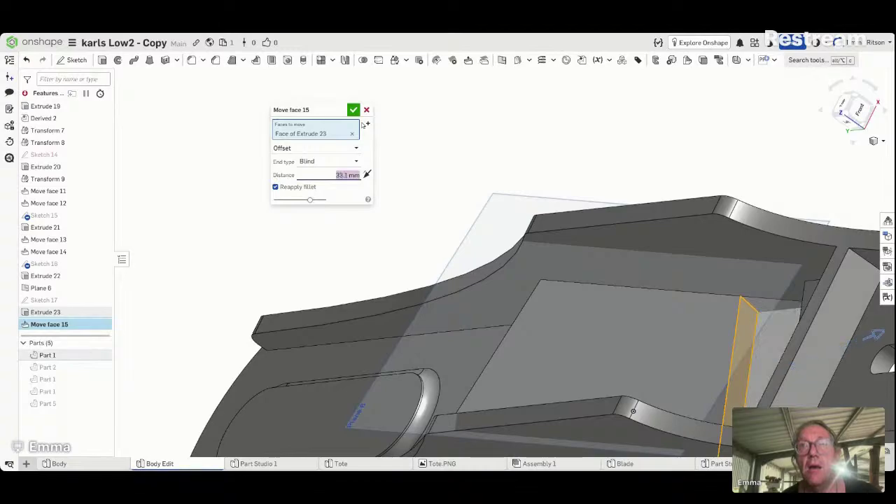
drag(873, 338, 875, 337)
right_drag(790, 369, 566, 215)
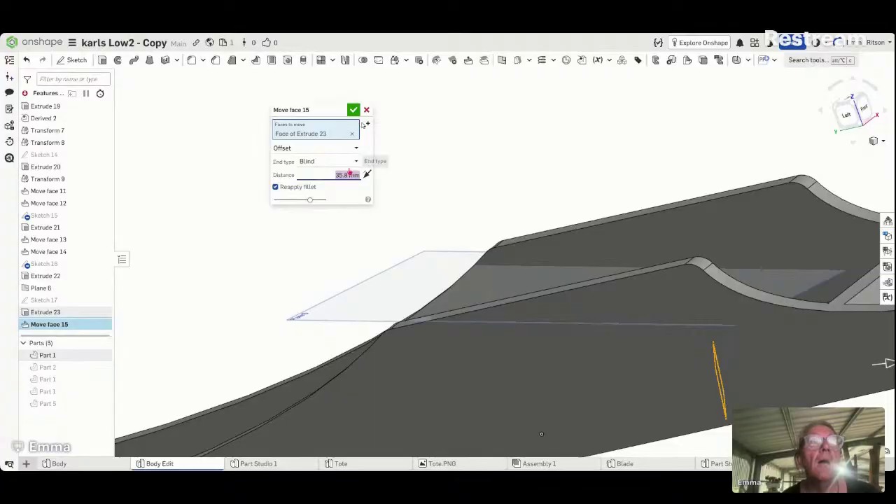
click(354, 110)
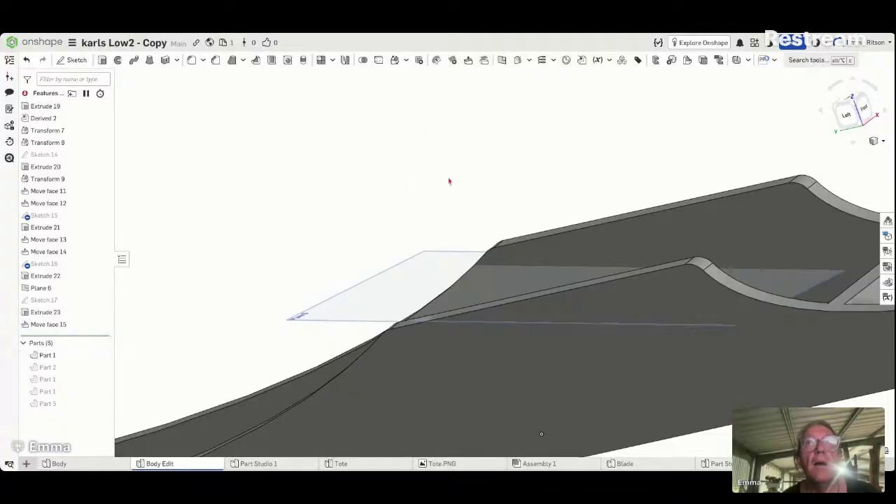
Step: Edit Sketch 17 and offset the bed outline's longer side edge outward by 5 mm, toward the adjacent side wall
scroll(481, 232, down, 2)
right_drag(480, 232, 530, 294)
scroll(561, 281, down, 3)
scroll(560, 280, up, 3)
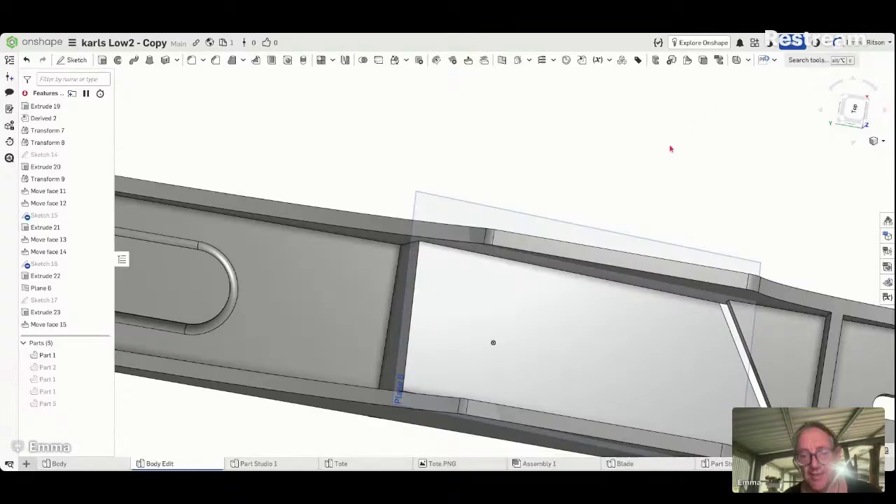
right_drag(670, 148, 657, 159)
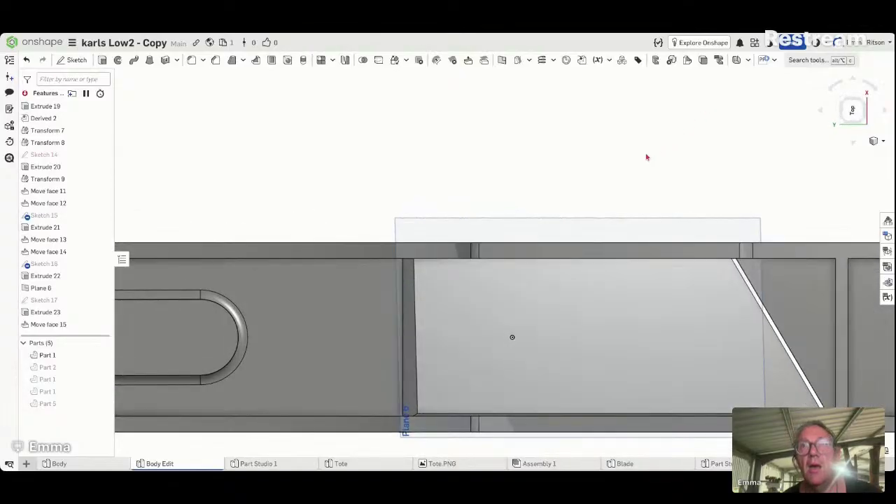
right_drag(766, 390, 729, 396)
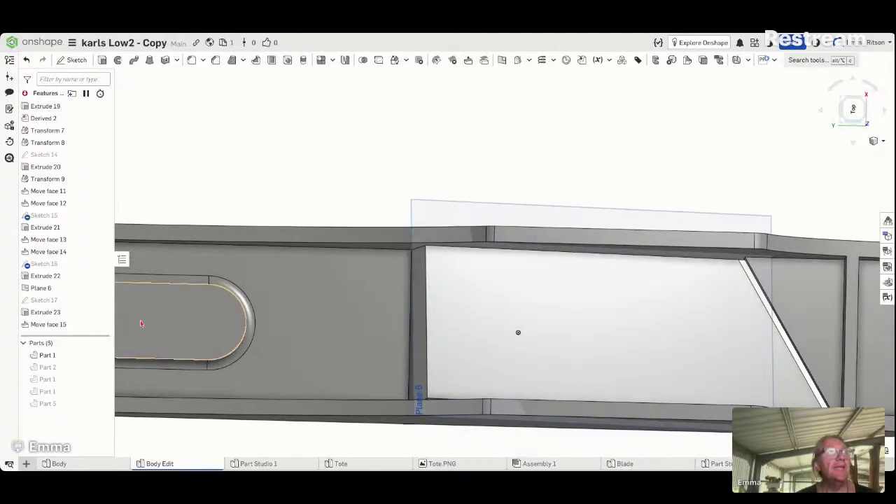
right_click(48, 301)
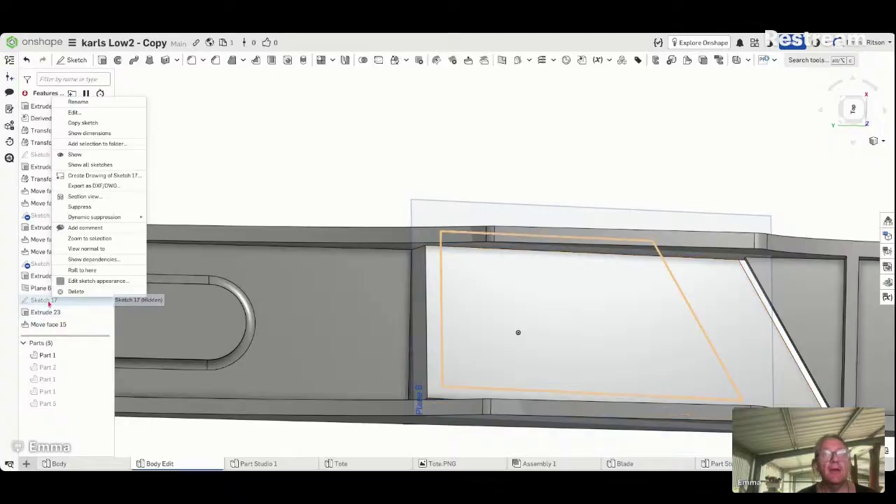
click(91, 113)
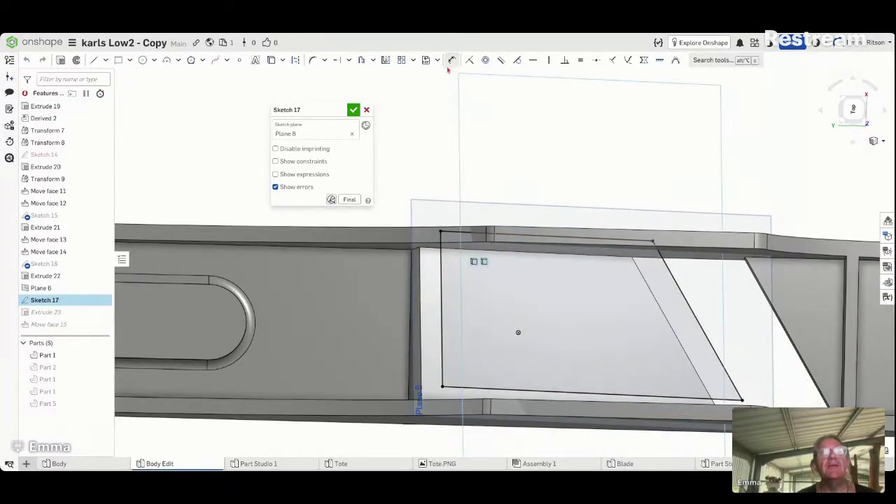
click(361, 60)
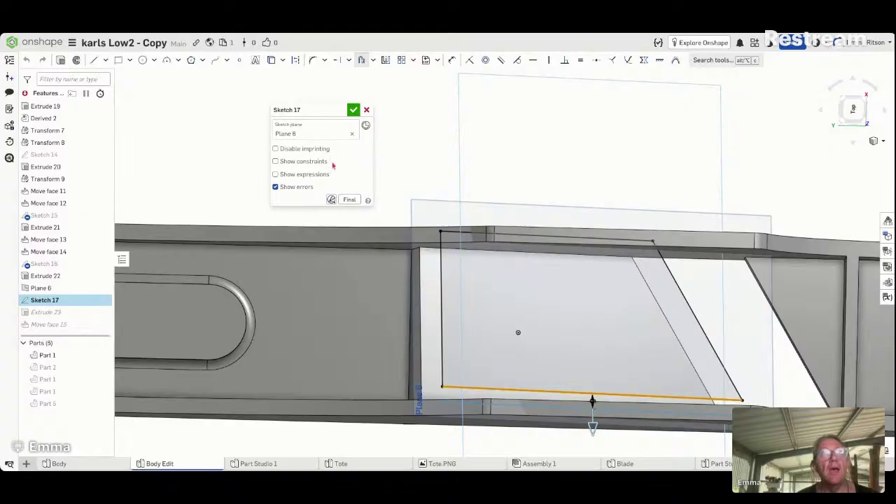
click(507, 273)
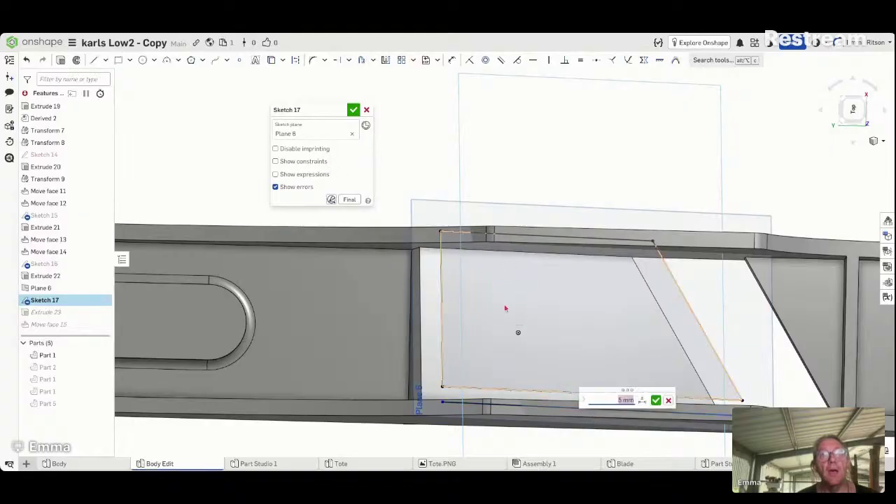
Step: Extend the outline's straight end edge and its slanted edge outward to reach the level of the 5 mm offset line
click(339, 62)
click(444, 400)
click(731, 381)
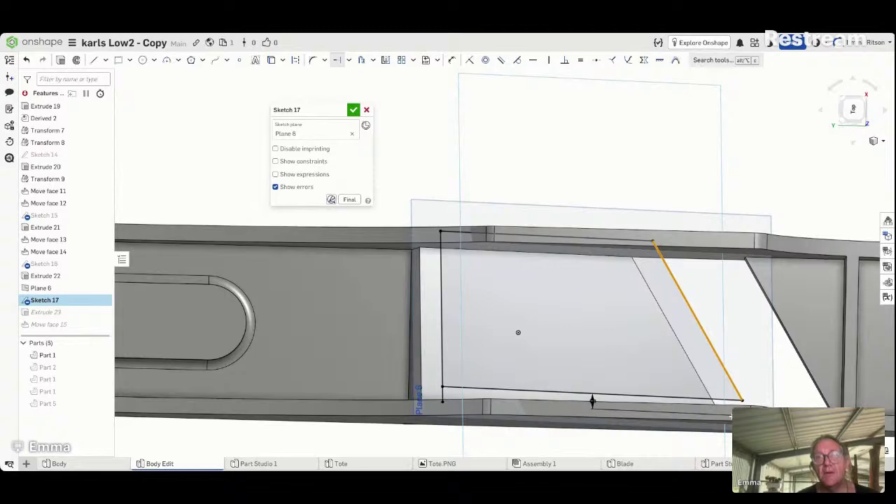
right_drag(593, 401, 584, 408)
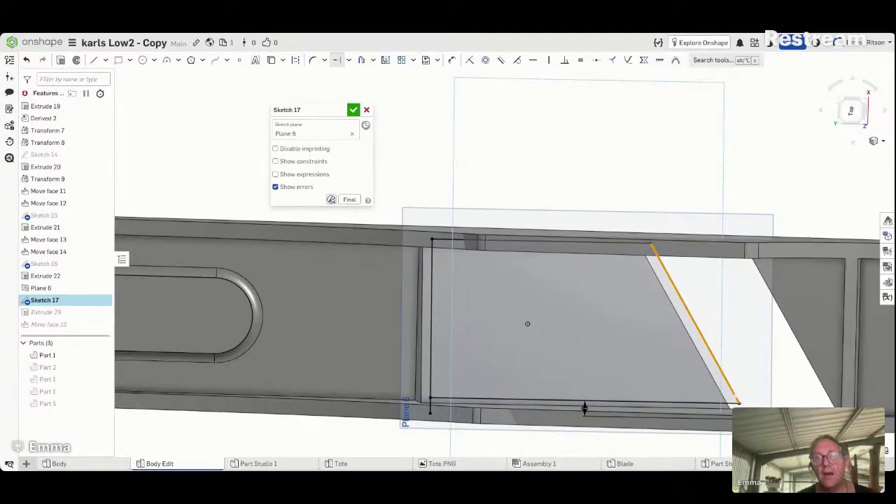
key(Escape)
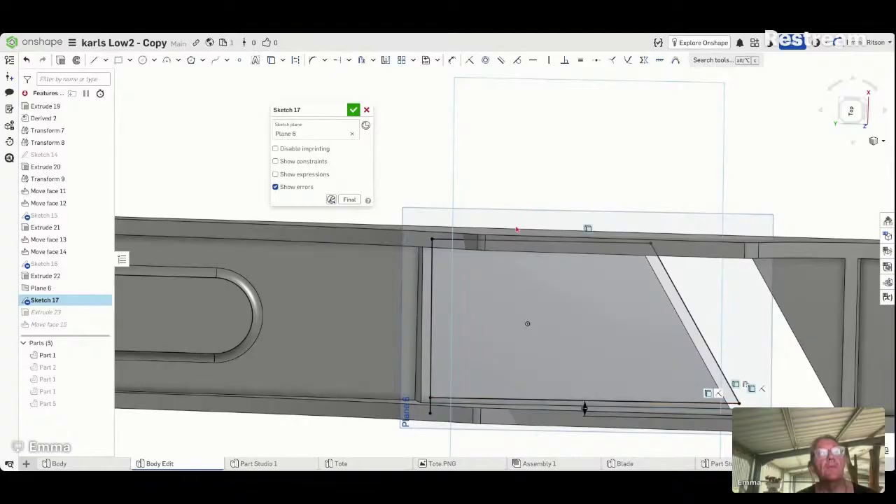
scroll(516, 230, down, 1)
click(337, 61)
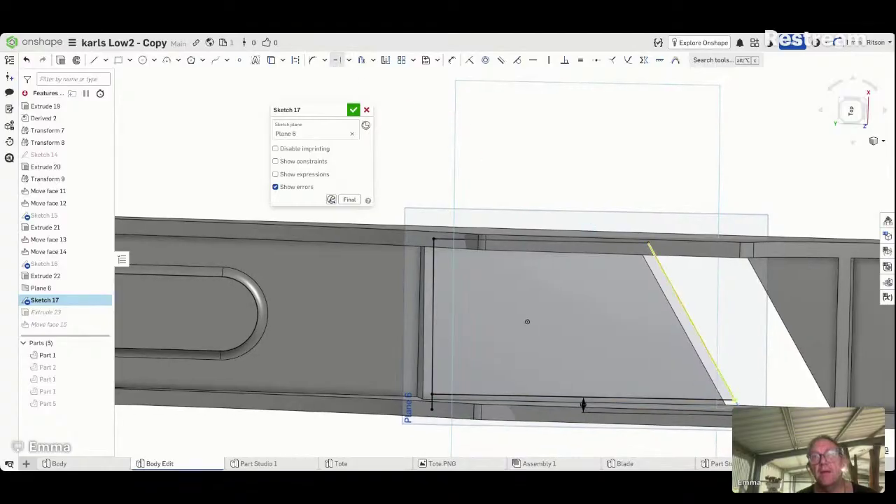
click(721, 374)
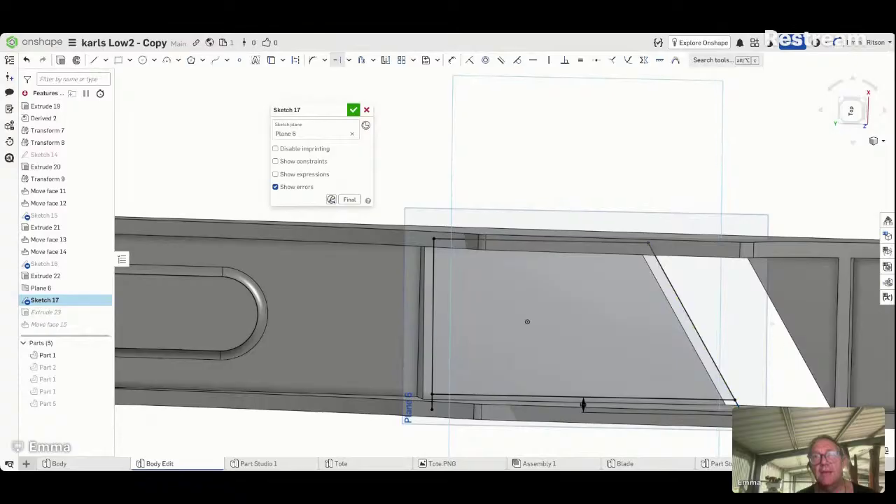
scroll(759, 412, down, 1)
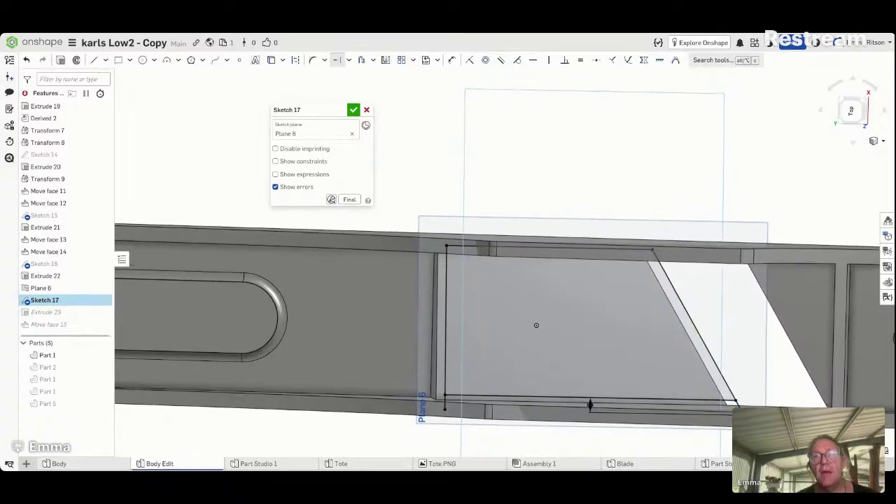
scroll(760, 412, up, 3)
scroll(760, 412, up, 2)
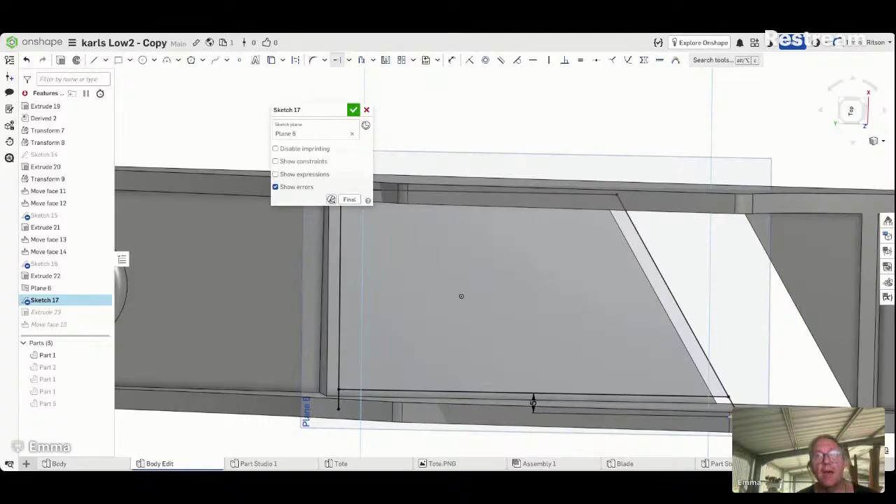
Step: Draw a closing line about 101.6 mm long between the outer ends of the extended slanted and straight edges
click(93, 61)
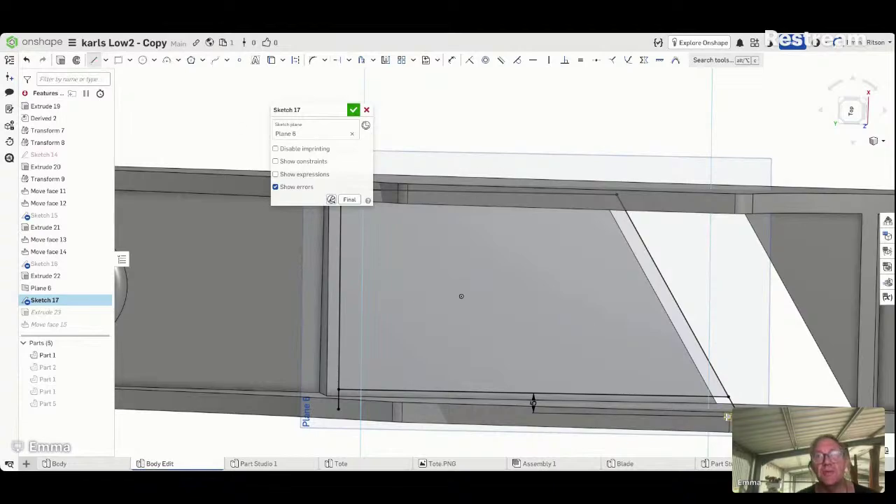
click(729, 416)
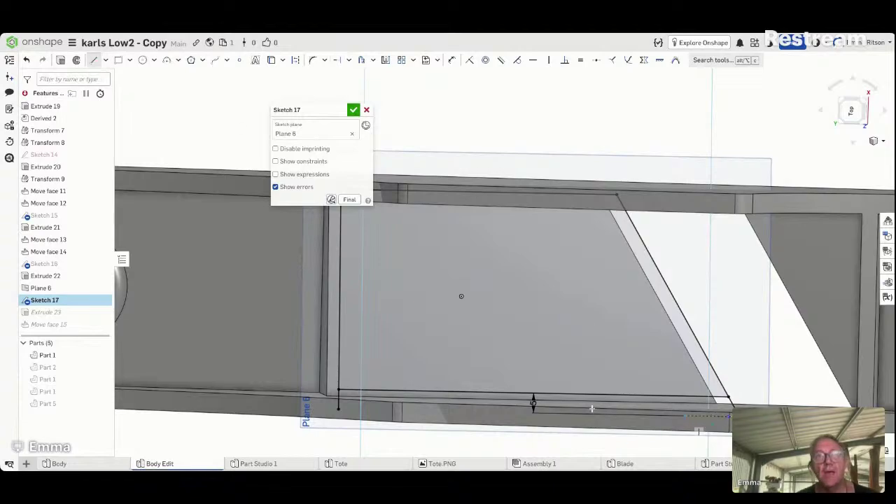
click(339, 409)
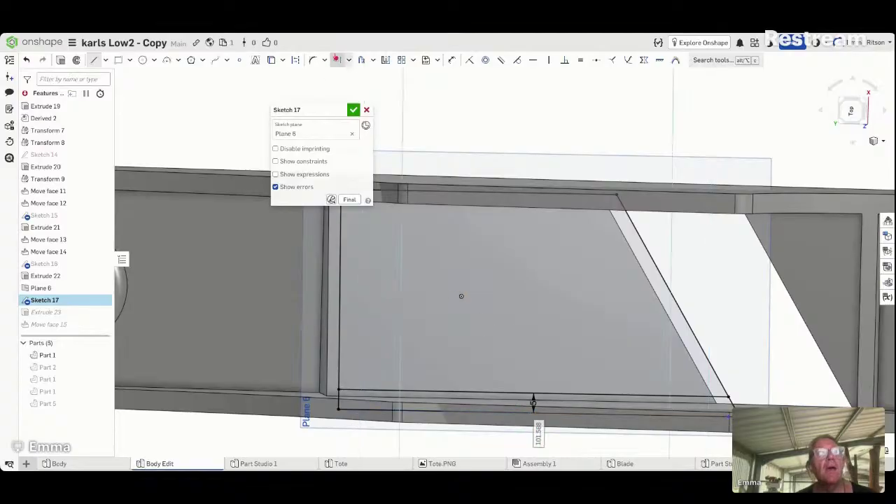
Step: Start the Trim tool for the widened bed outline in Sketch 17
click(347, 62)
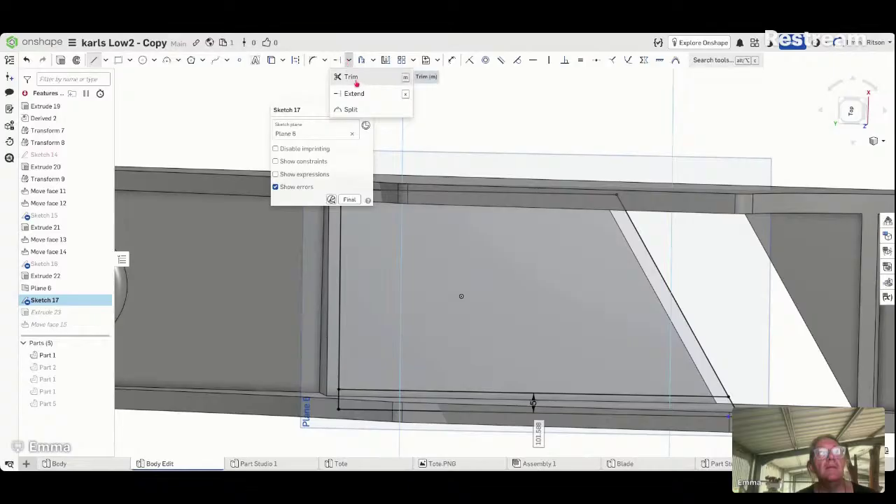
click(344, 75)
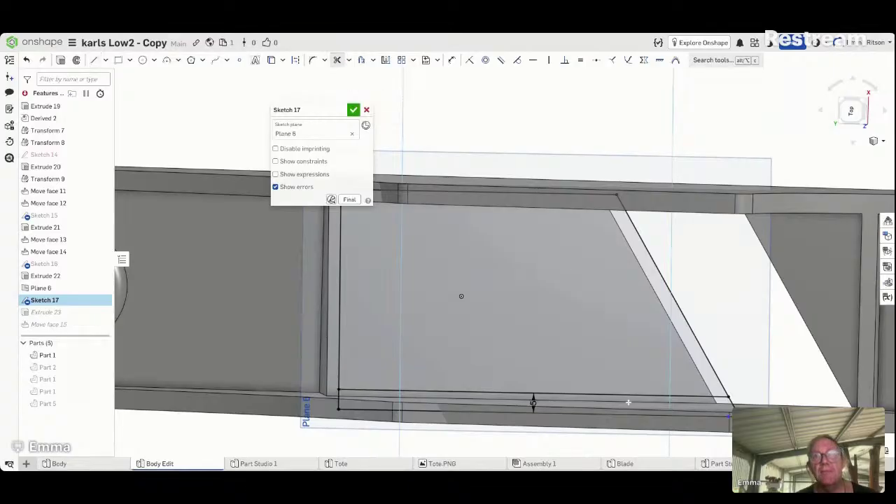
Step: Finish Sketch 17 and set the second end position depth of Extrude 23 to 20 mm
click(354, 110)
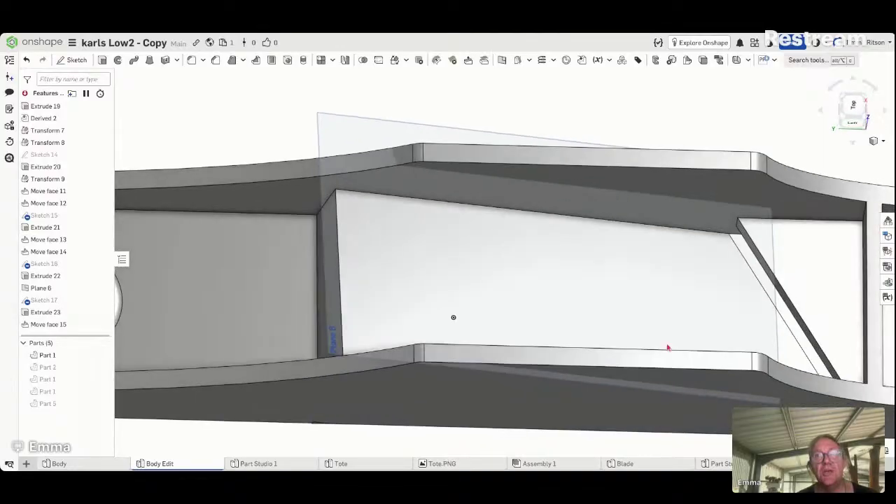
mouse_move(667, 347)
right_down()
mouse_move(677, 386)
mouse_move(705, 364)
mouse_move(694, 345)
mouse_move(670, 336)
mouse_move(658, 350)
mouse_move(667, 348)
right_up()
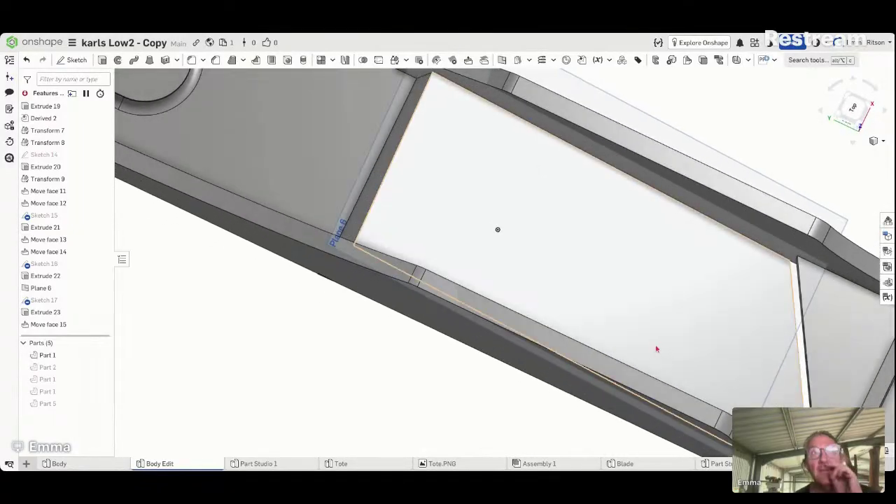
right_click(49, 313)
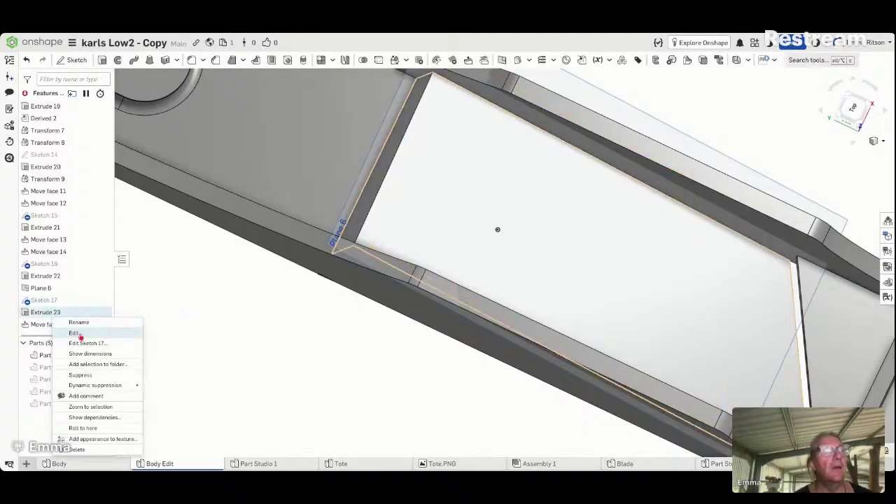
click(75, 333)
click(348, 290)
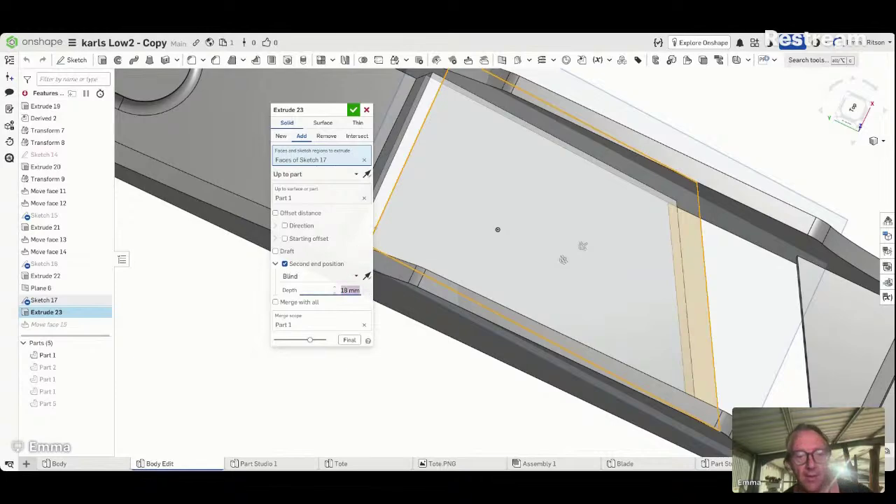
text(1)
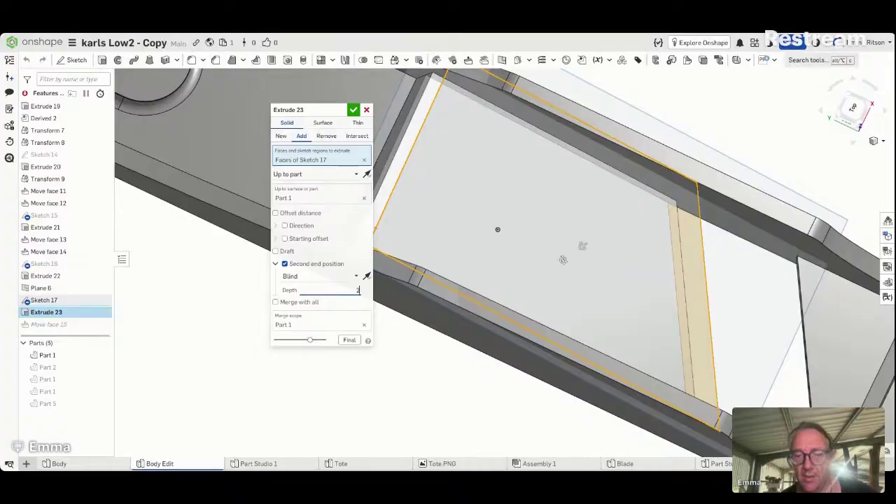
key(Return)
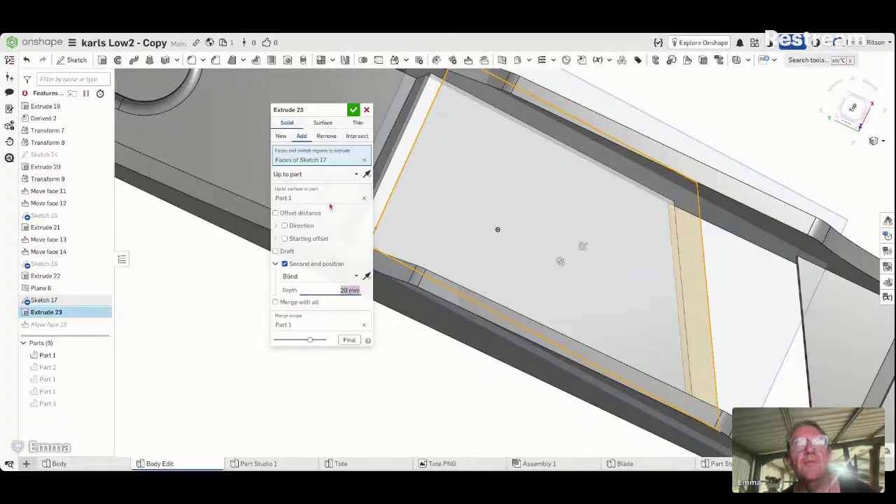
click(353, 110)
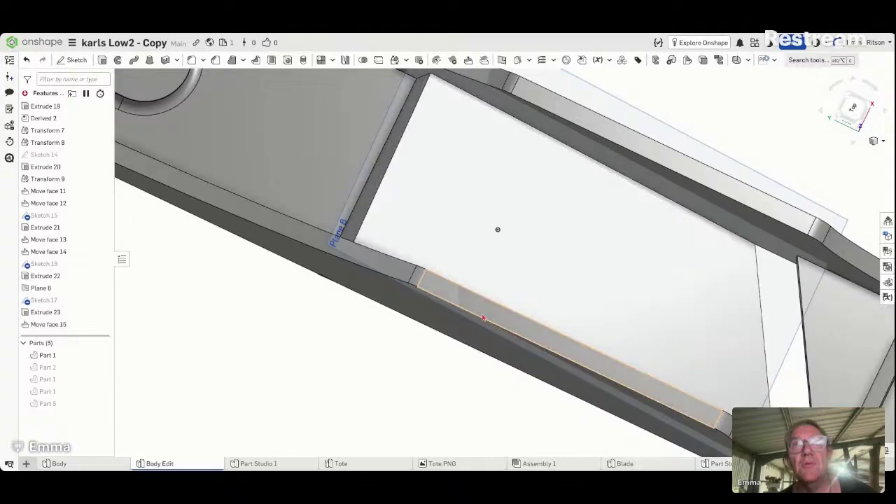
Step: Inspect the body's side and underside, showing Part 2 temporarily to examine how it sits in the recess
right_drag(483, 318, 492, 413)
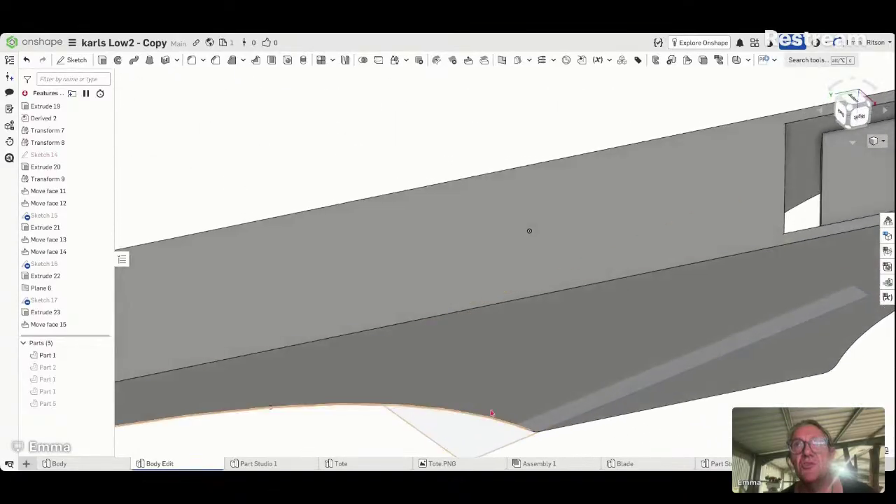
click(861, 119)
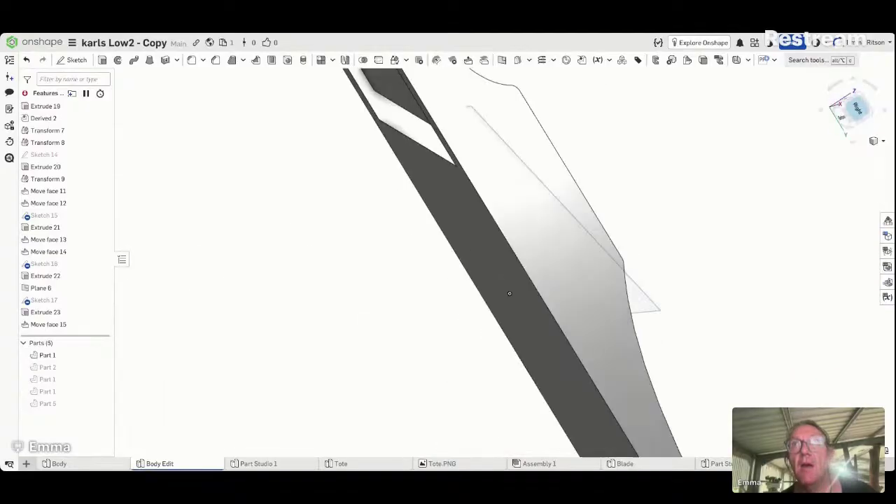
right_drag(515, 221, 506, 175)
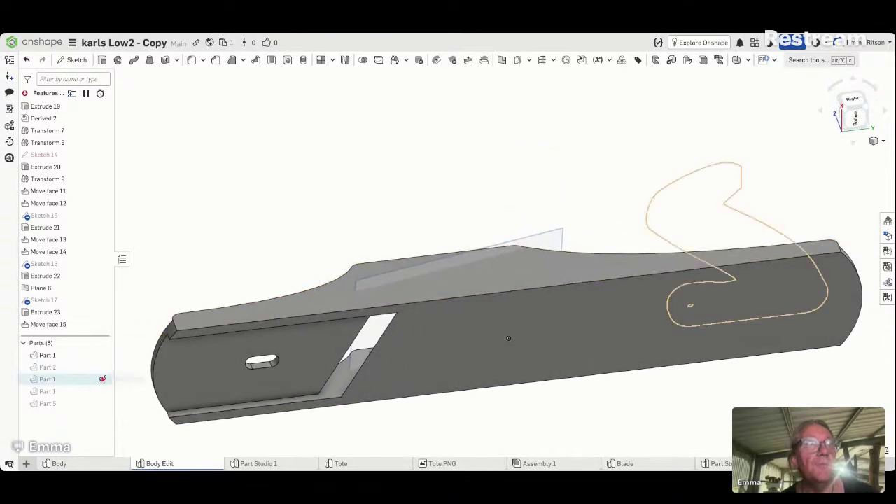
click(56, 367)
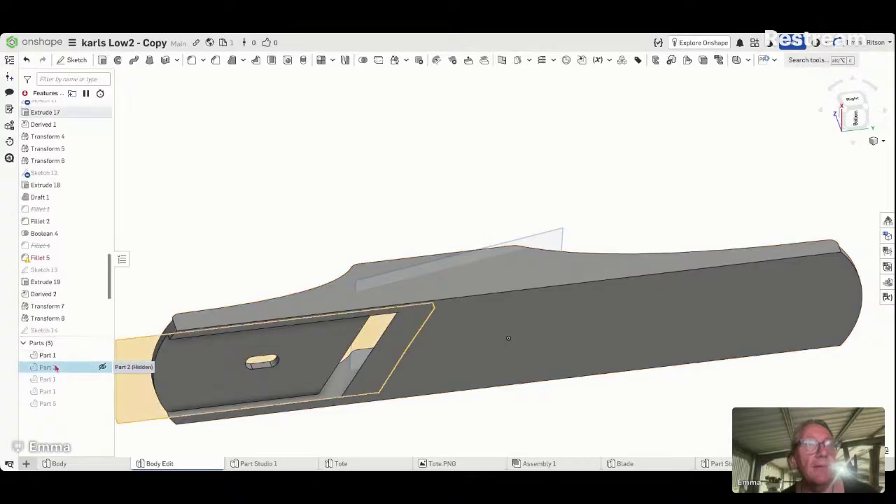
click(102, 367)
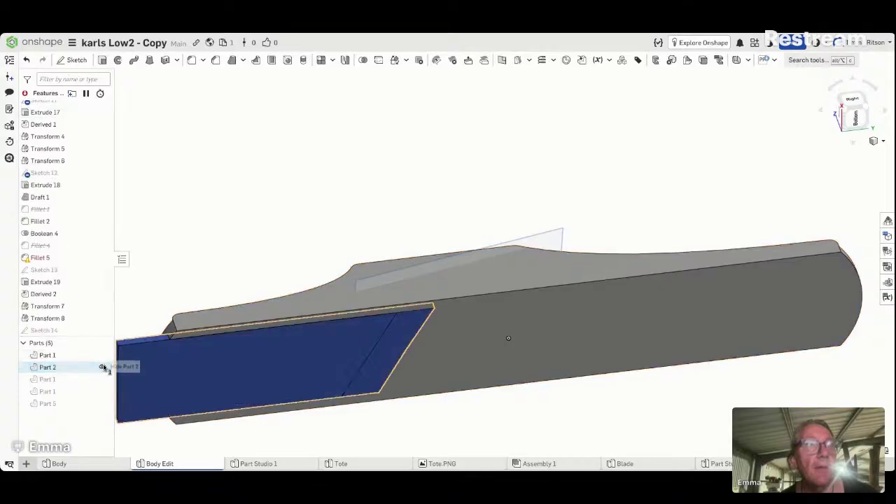
click(281, 364)
click(184, 231)
right_drag(185, 227, 218, 244)
right_click(219, 245)
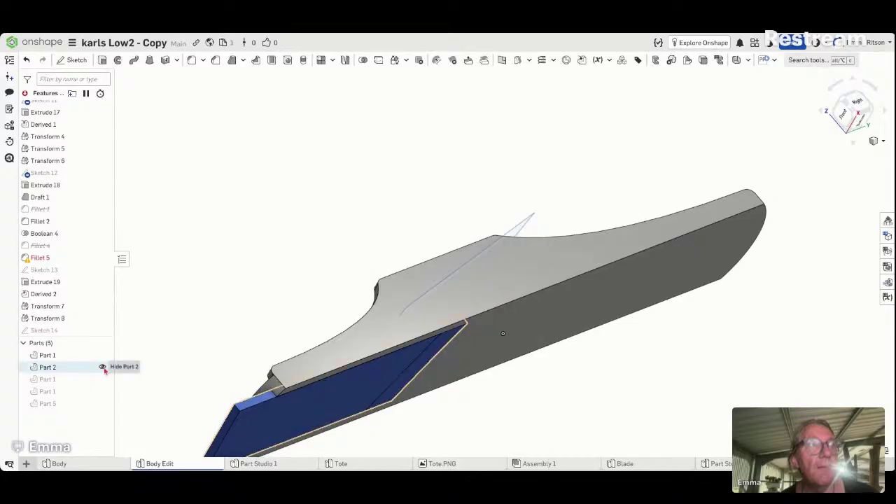
click(102, 367)
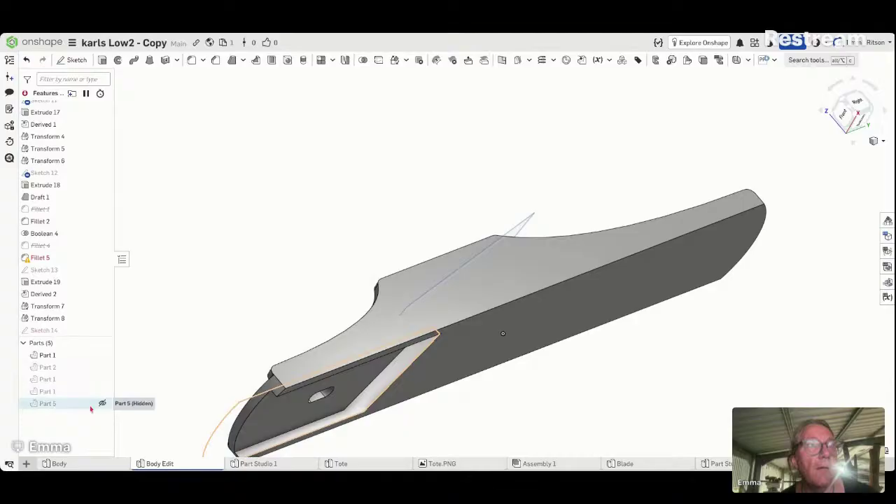
Step: Show the hidden Part 5 and examine how it fits under the GRAY end of the body from above
click(102, 404)
right_drag(196, 371, 172, 421)
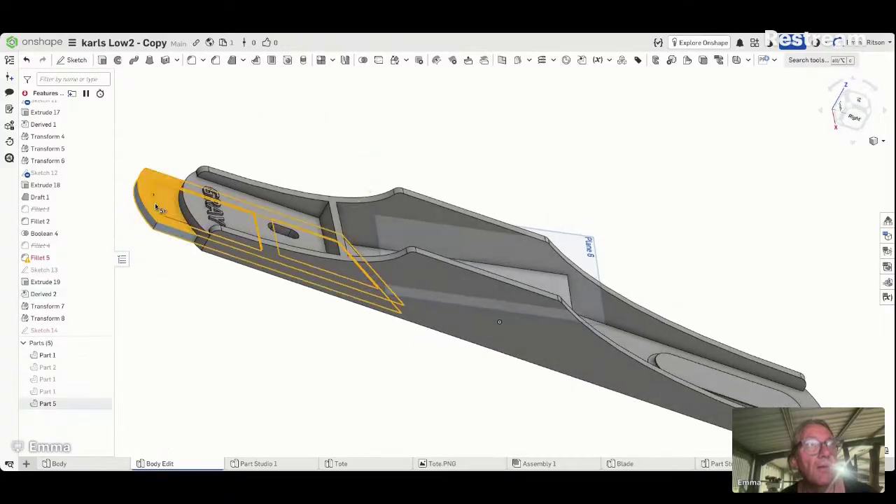
click(188, 302)
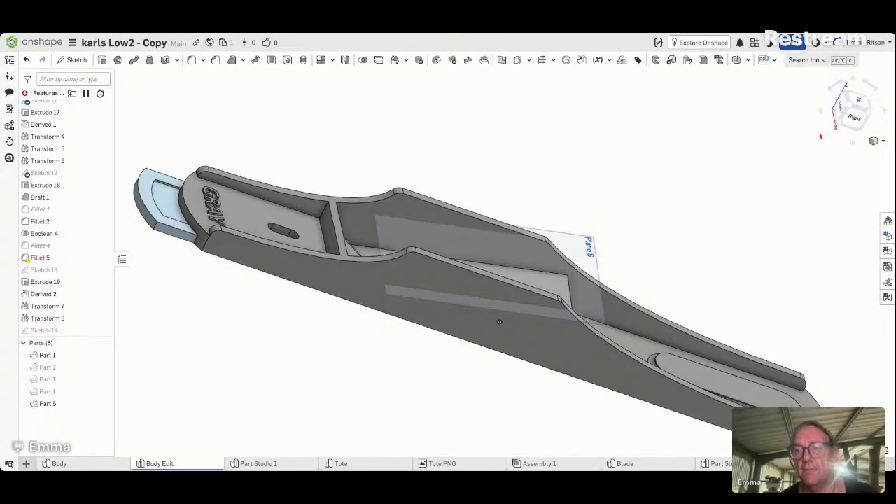
right_drag(341, 175, 307, 214)
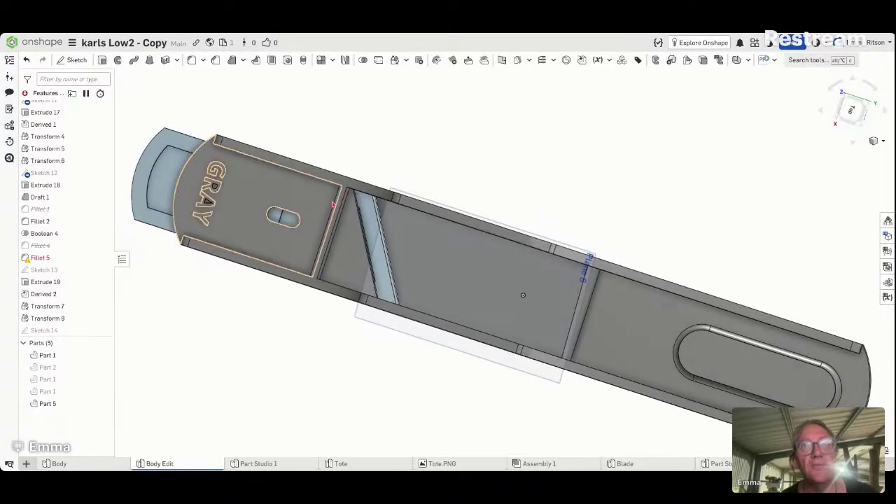
mouse_move(455, 167)
right_down()
mouse_move(478, 154)
mouse_move(458, 174)
right_up()
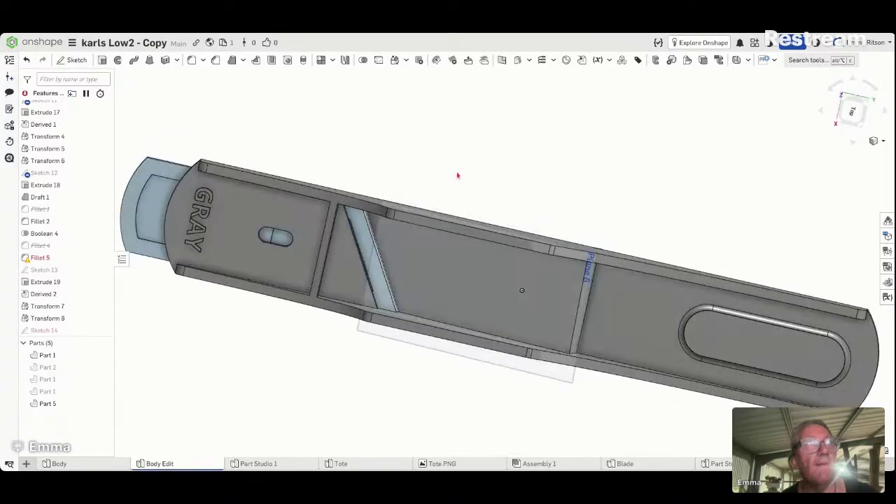
Step: Start a Transform of Part 5 using the Translate by XYZ option
scroll(59, 324, down, 2)
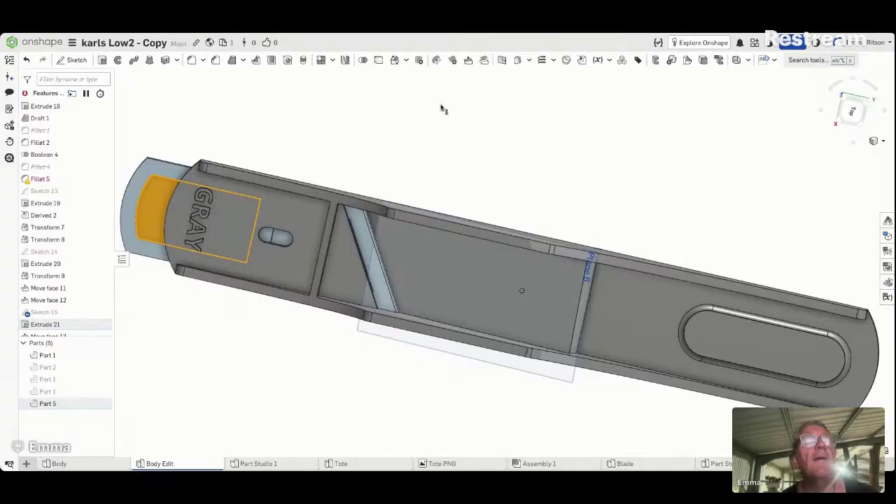
click(394, 60)
click(156, 194)
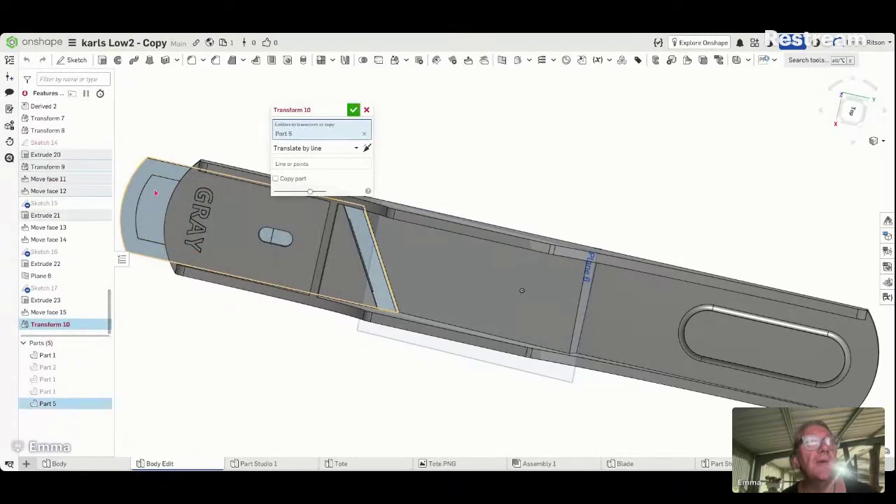
click(334, 150)
click(334, 187)
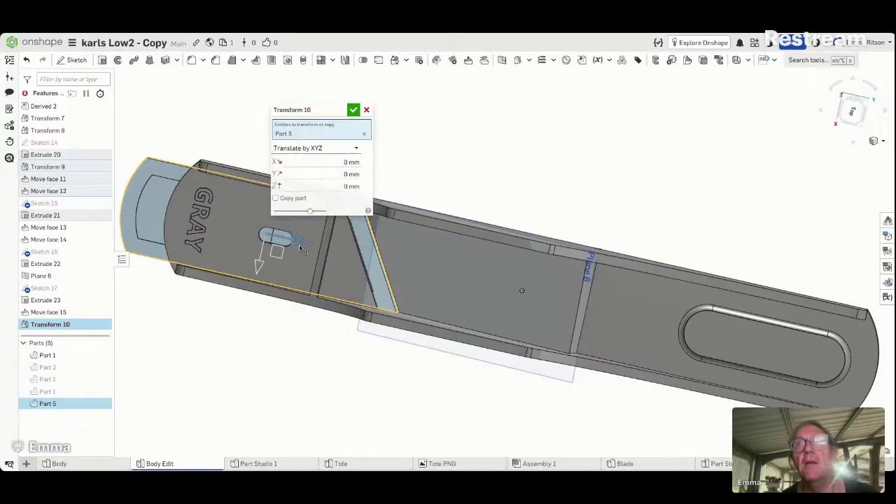
click(305, 172)
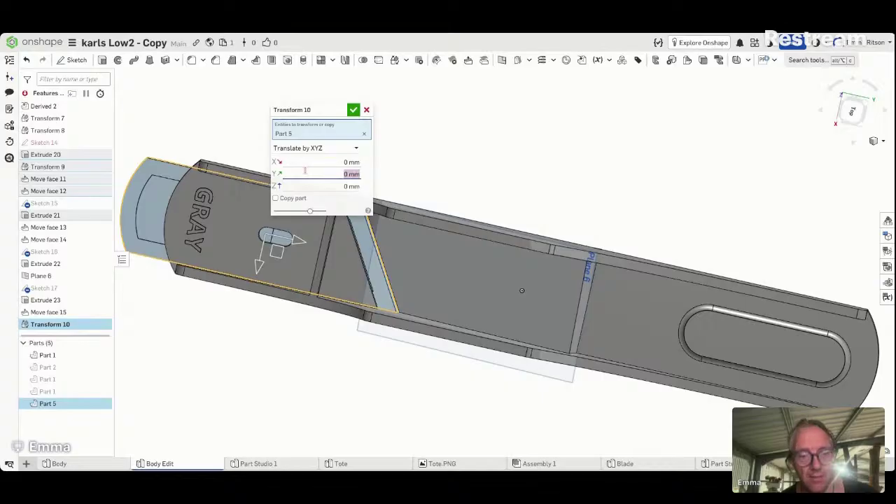
Step: Try Y translations of 5, -5, -3, -6 and -9 mm for Part 5
text(5)
key(Return)
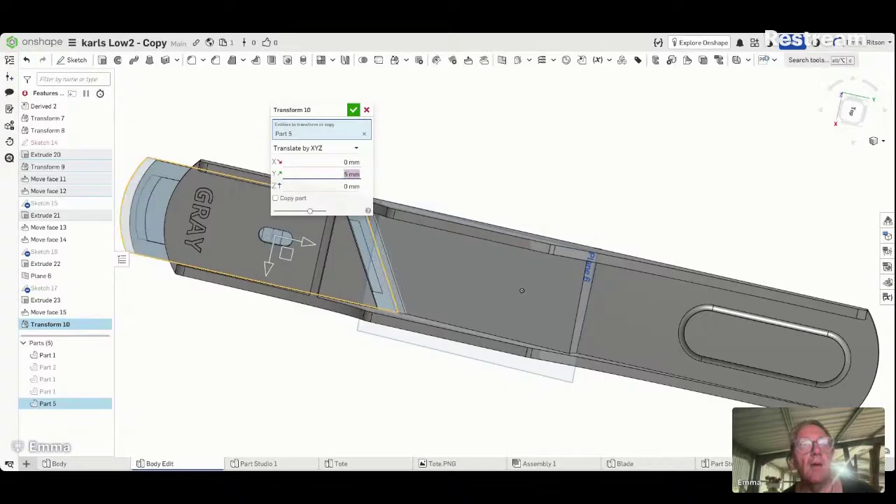
text(-5)
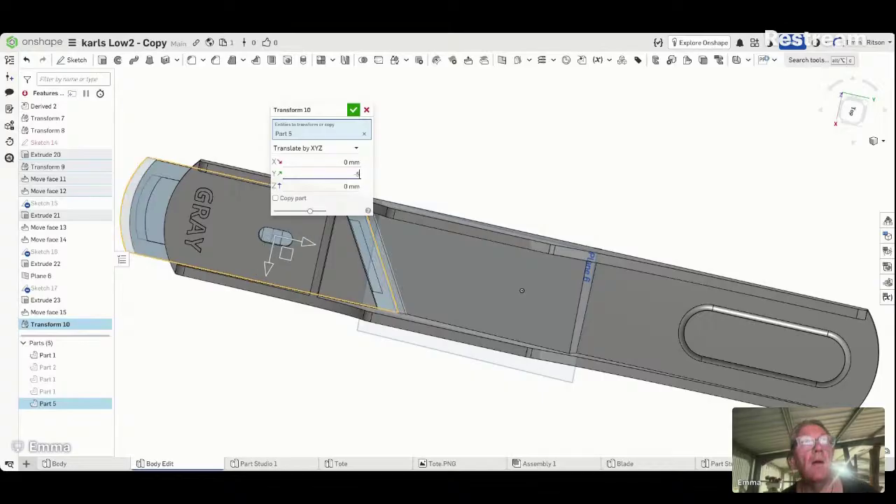
key(Return)
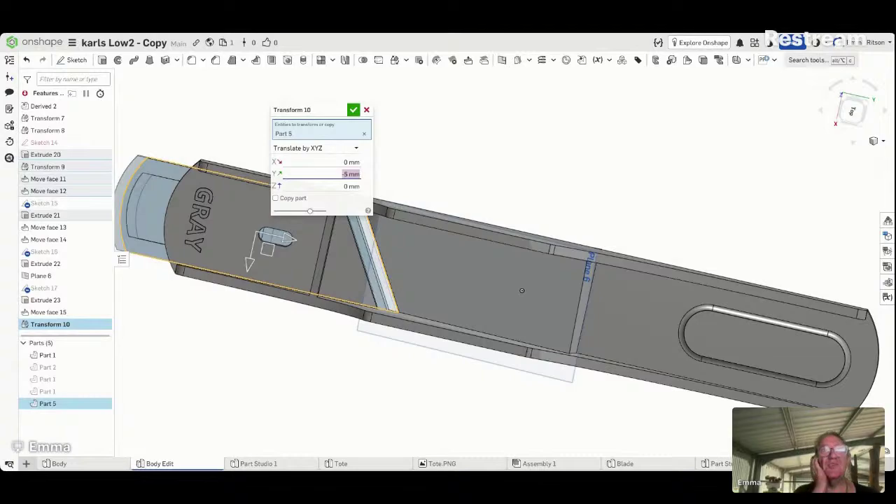
text(-3)
key(Return)
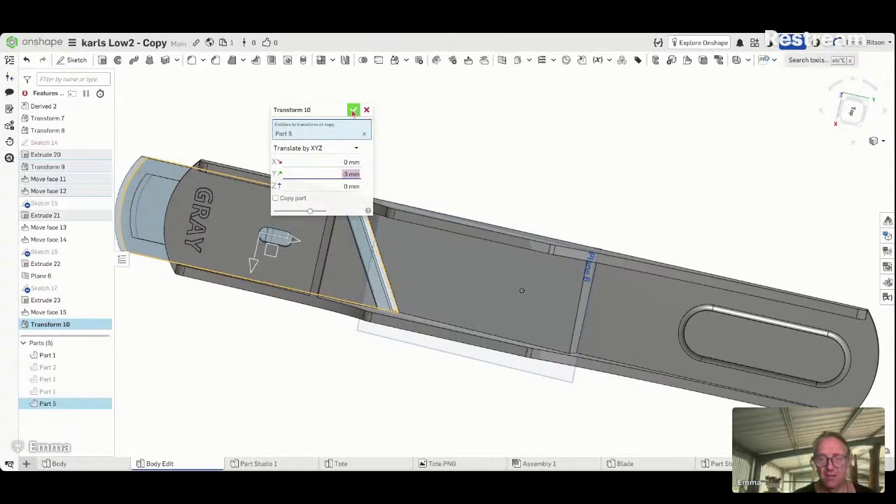
key(BackSpace)
text(-6)
key(Return)
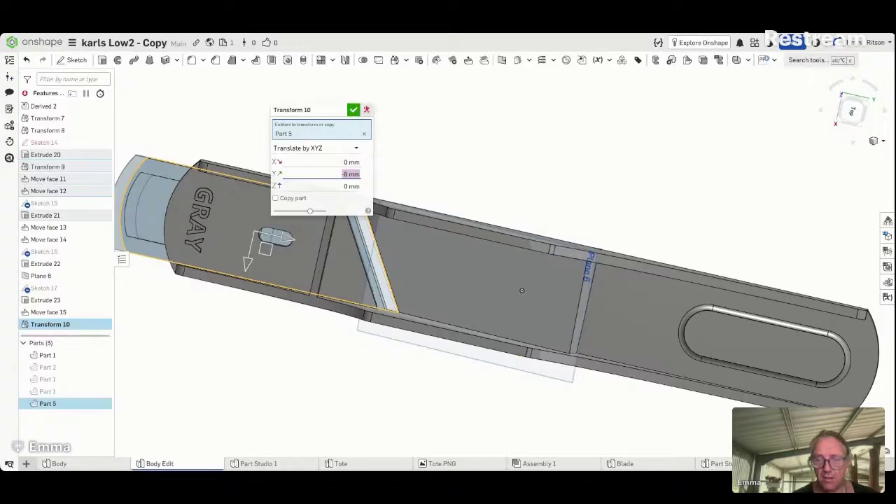
key(BackSpace)
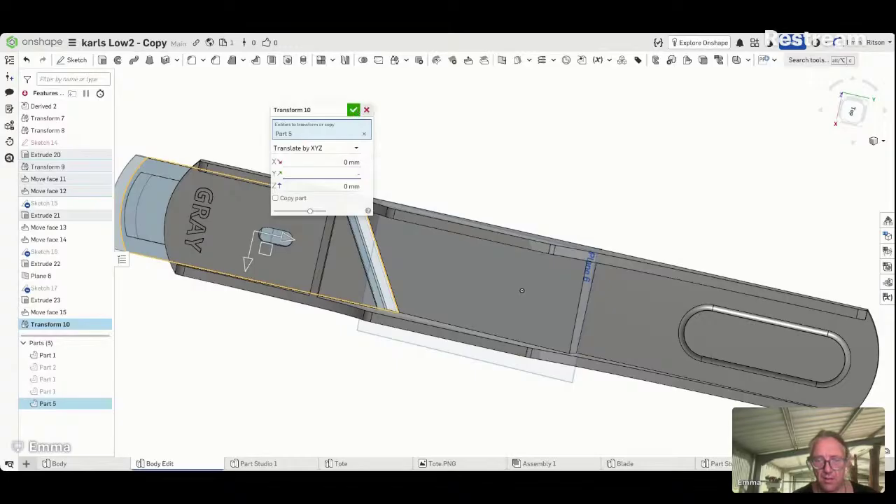
key(Return)
key(BackSpace)
text(-9)
key(Return)
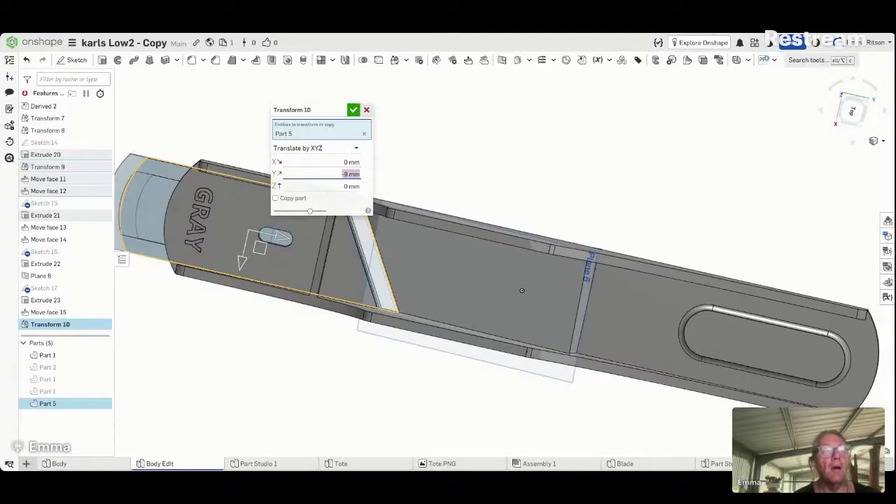
Step: Translate Part 5 by -10 mm along Y and accept the transform
key(BackSpace)
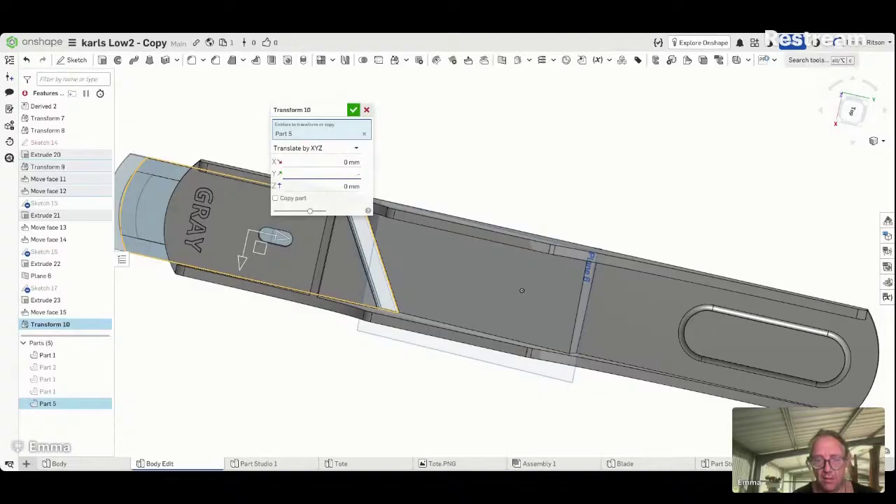
text(-10)
key(Return)
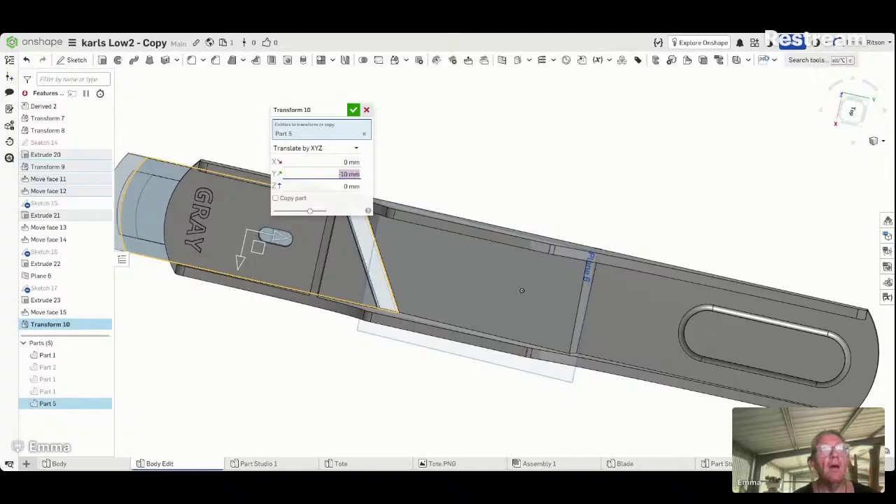
click(355, 111)
Step: Open Sketch 15 of Part 5 for editing from the top view
right_drag(418, 138, 474, 160)
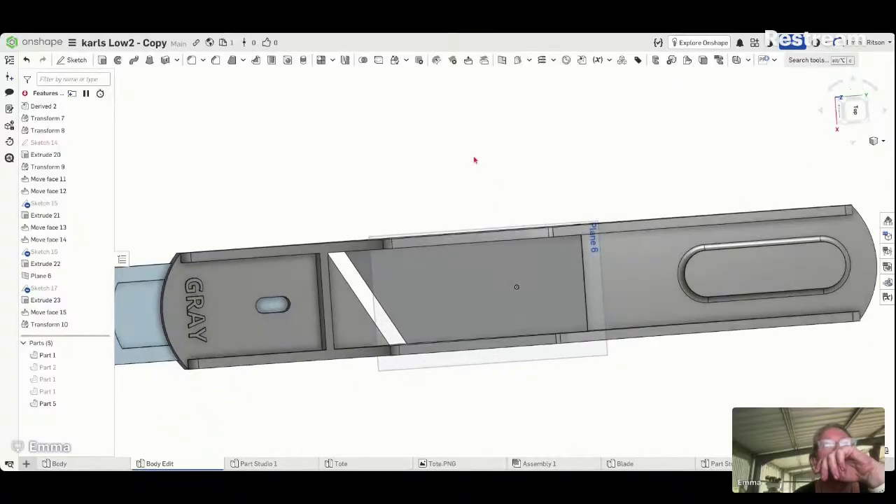
click(856, 115)
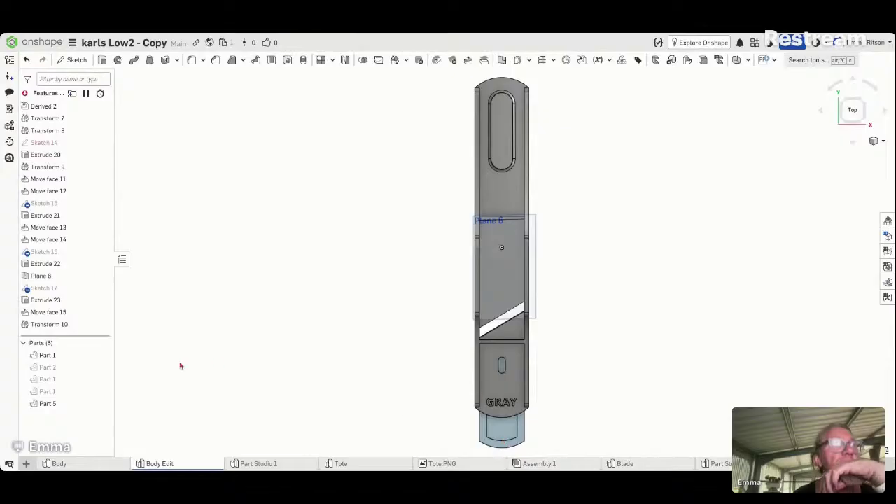
click(521, 438)
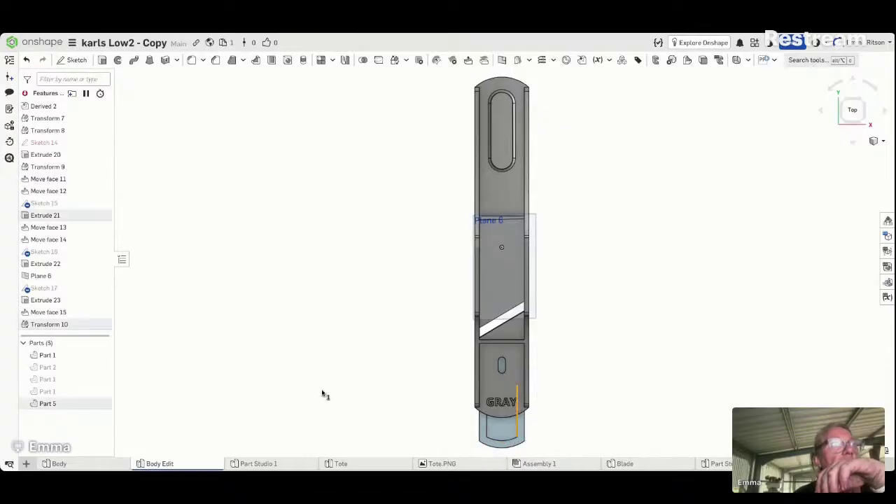
right_click(60, 205)
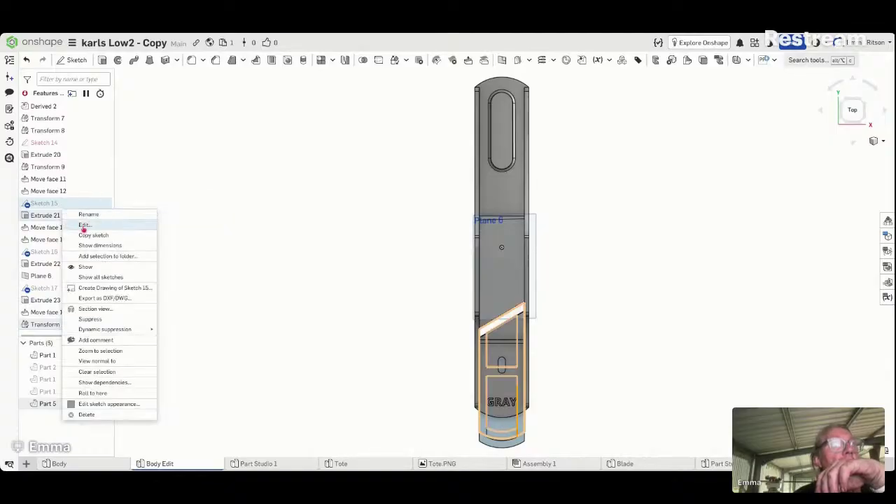
click(83, 228)
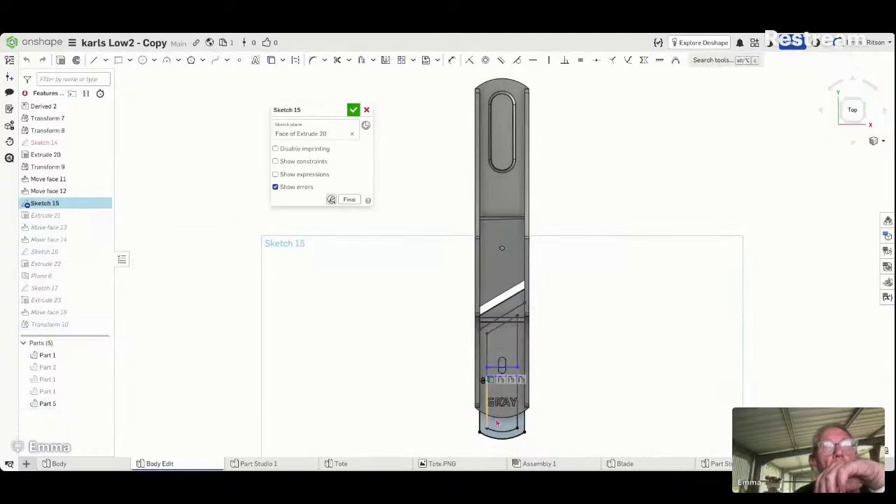
Step: Try to dimension the shorter outer side edge of the Part 5 outline in Sketch 15 to 100 mm
scroll(509, 442, up, 5)
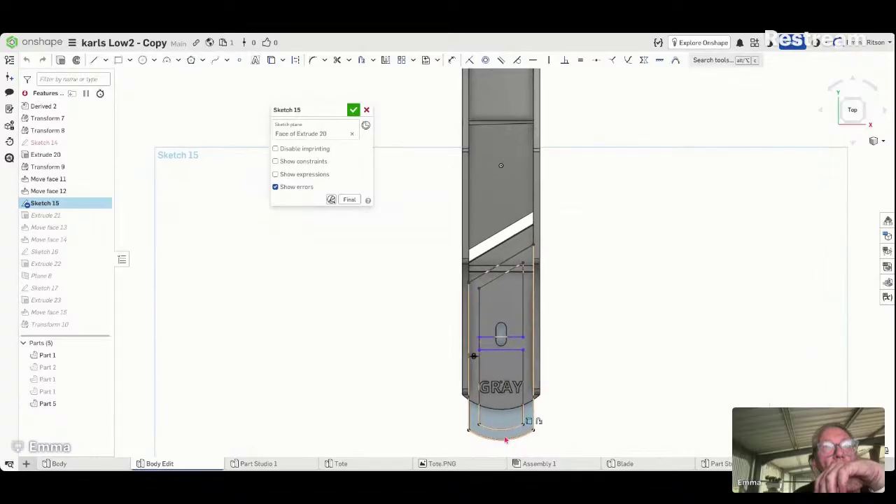
scroll(506, 440, up, 1)
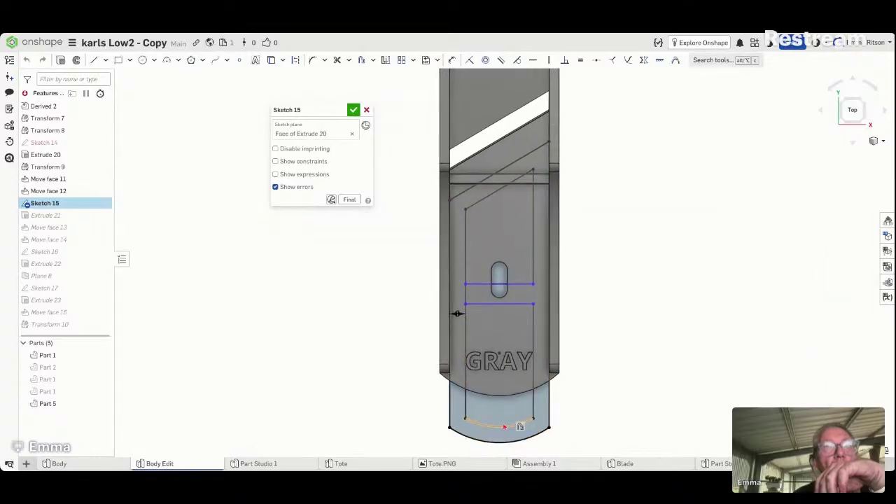
scroll(506, 420, up, 2)
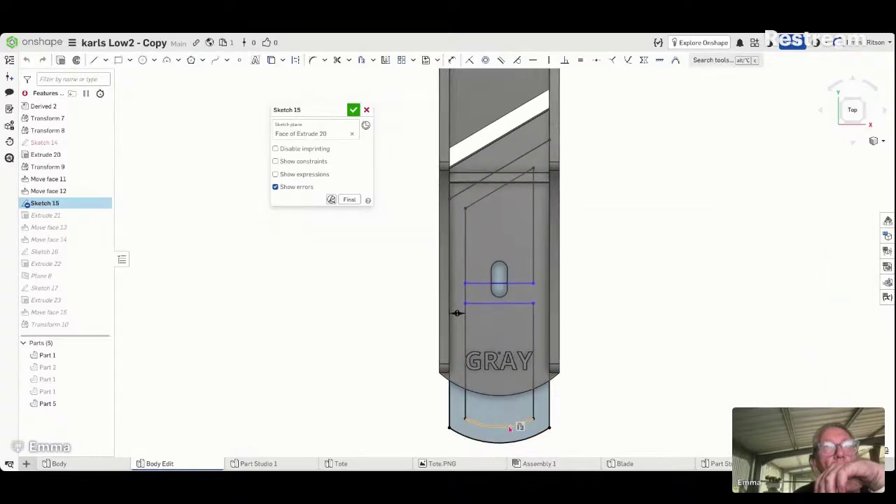
click(510, 428)
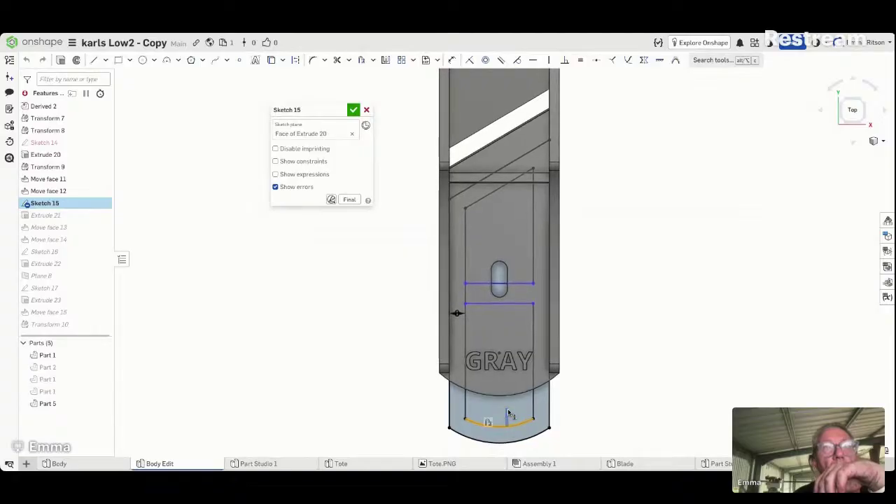
click(598, 432)
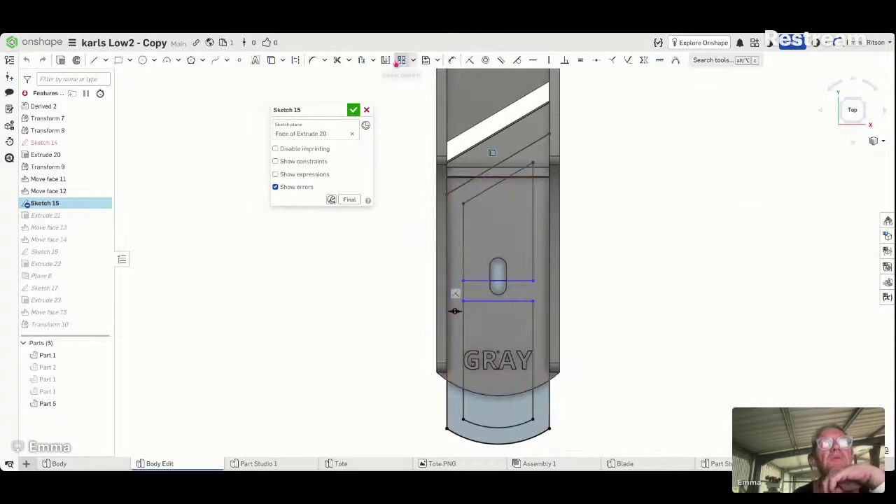
click(451, 60)
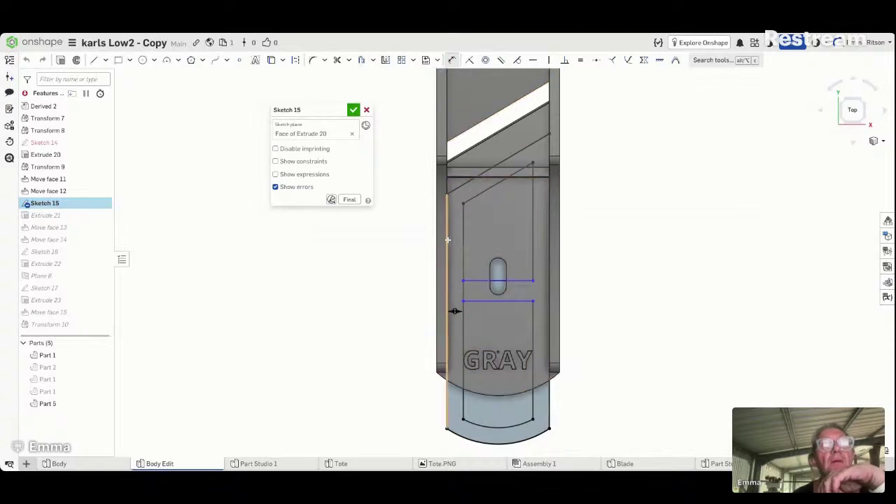
click(447, 240)
click(370, 248)
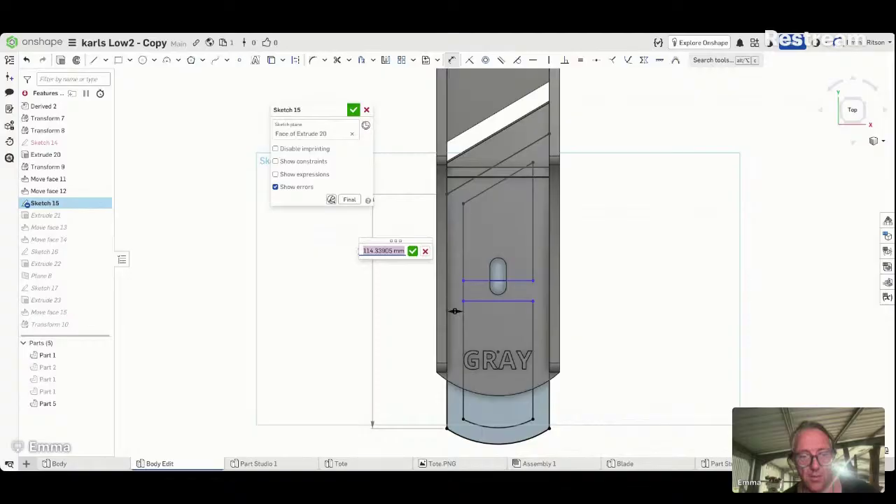
text(100)
key(Return)
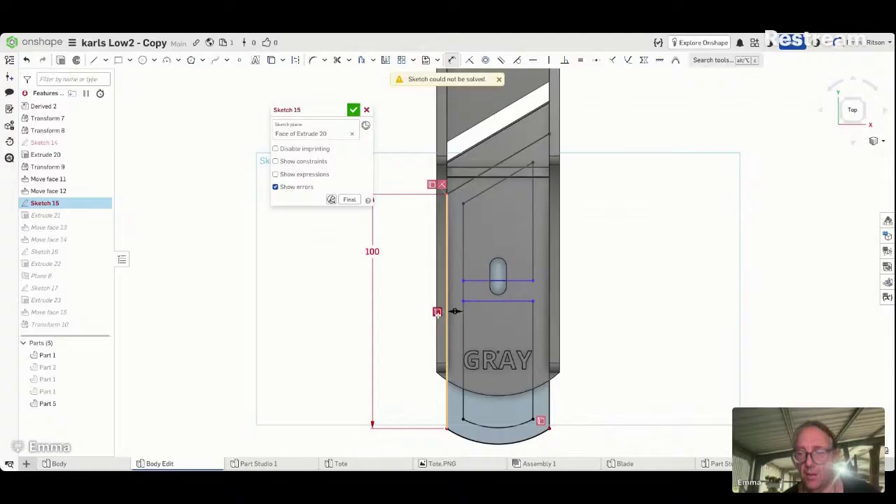
Step: Remove the constraints that conflict with the 100 mm dimension and discard the Sketch 15 edits
key(Delete)
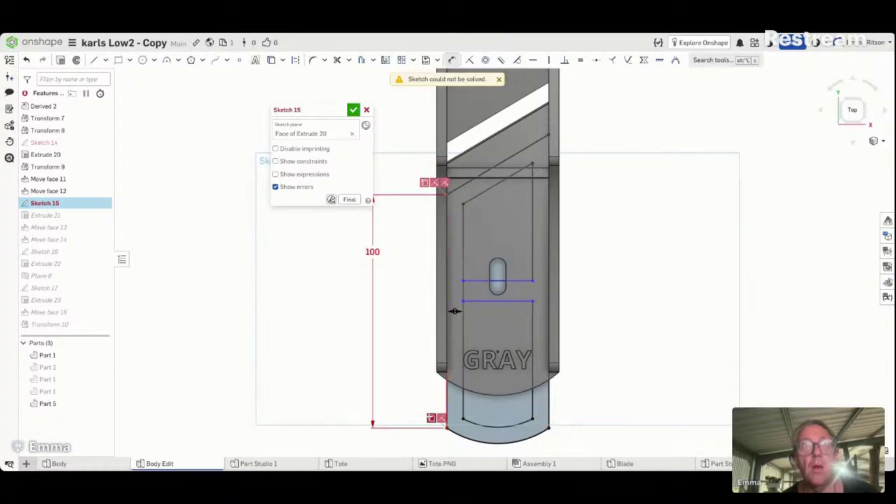
drag(455, 310, 440, 297)
mouse_move(641, 401)
right_down()
mouse_move(585, 389)
mouse_move(525, 399)
mouse_move(514, 413)
right_up()
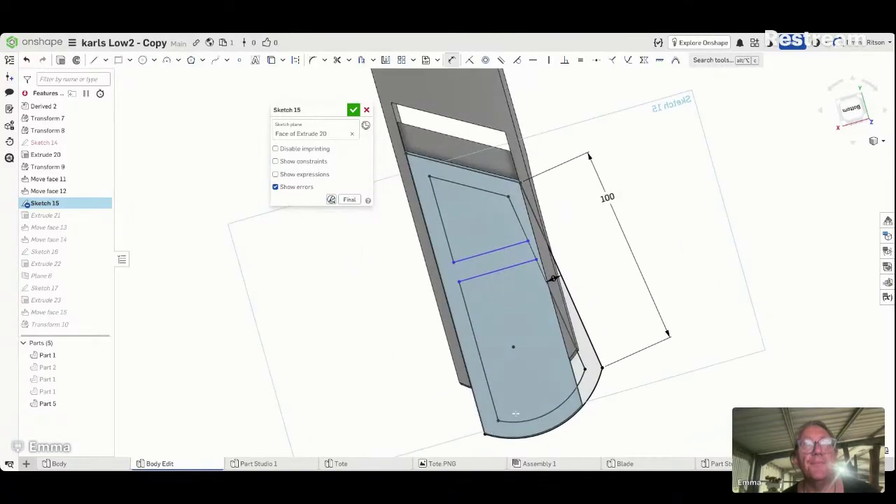
click(367, 110)
Step: Locate the sketch behind the slot near the GRAY lettering and open Elongated Adjustment Hole for editing
mouse_move(367, 306)
right_down()
mouse_move(288, 123)
mouse_move(261, 168)
mouse_move(416, 263)
right_up()
right_drag(541, 213, 447, 206)
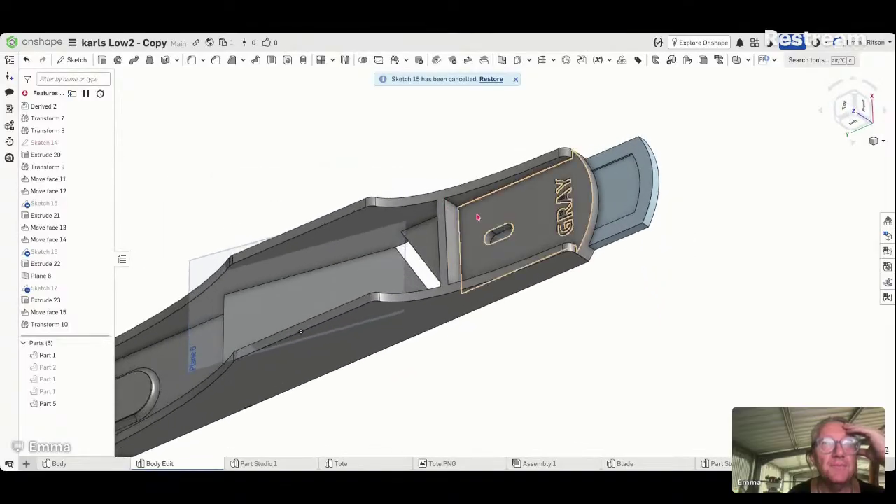
right_drag(477, 218, 500, 221)
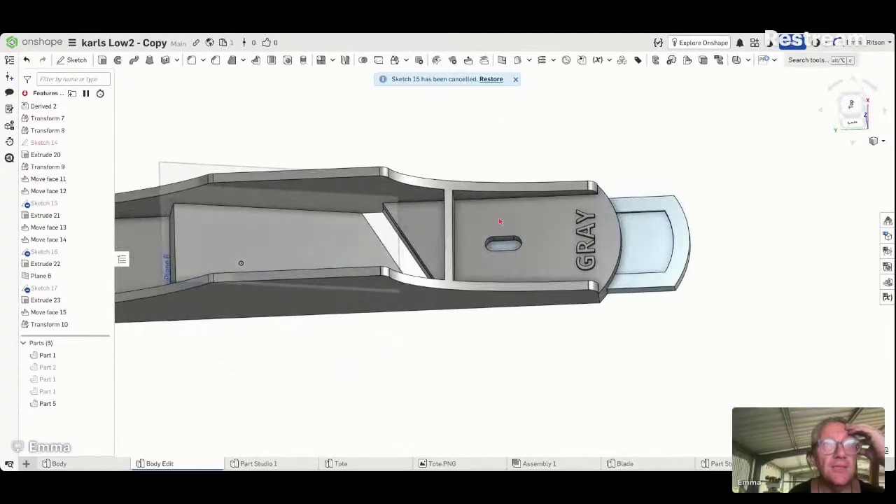
click(511, 240)
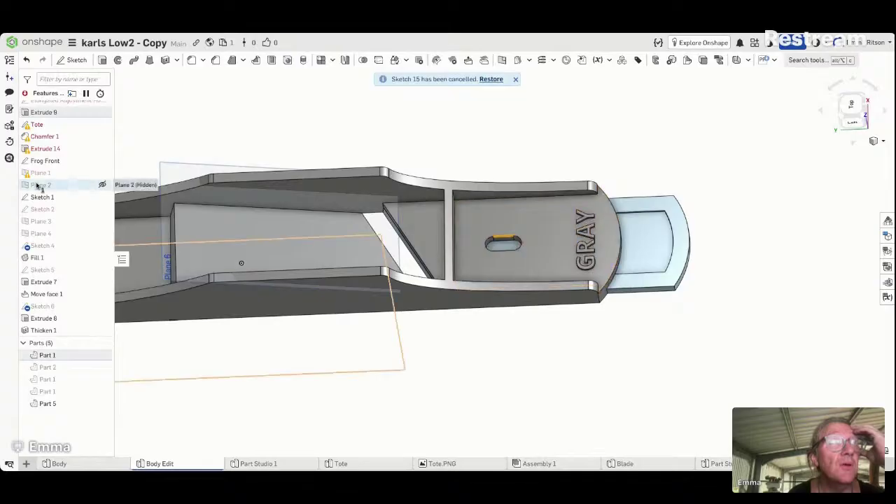
scroll(44, 181, up, 3)
scroll(44, 181, down, 1)
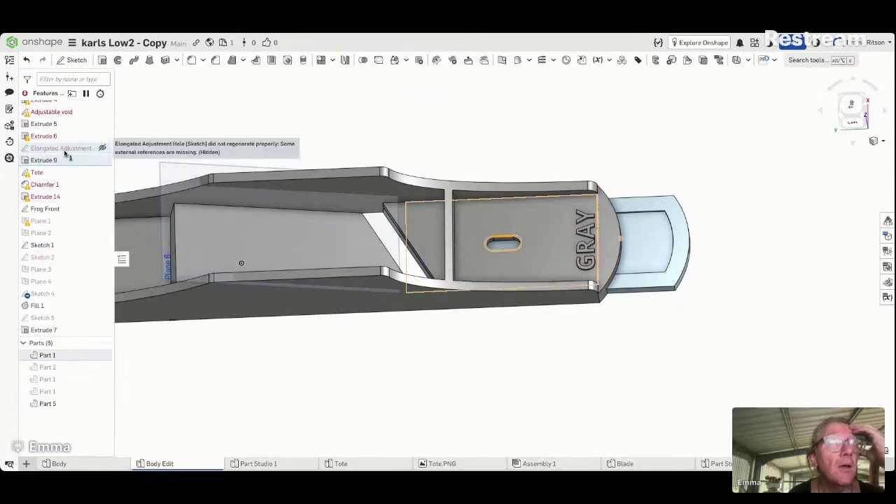
right_click(70, 150)
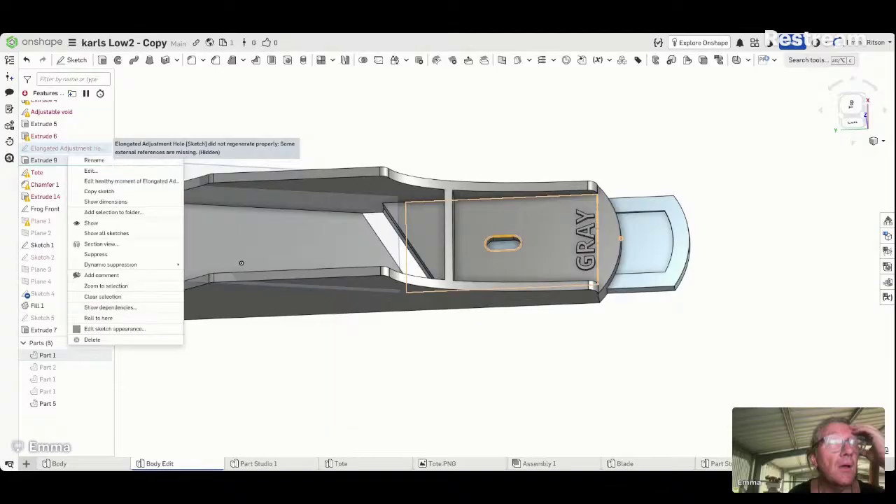
click(86, 171)
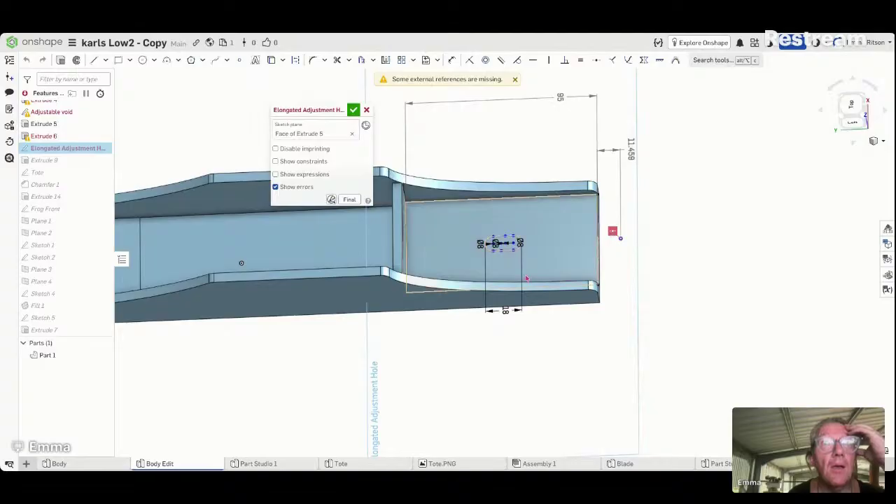
Step: Dimension the slot's outer arc centre 25 mm from the body's end edge and accept the sketch
right_drag(465, 238, 473, 261)
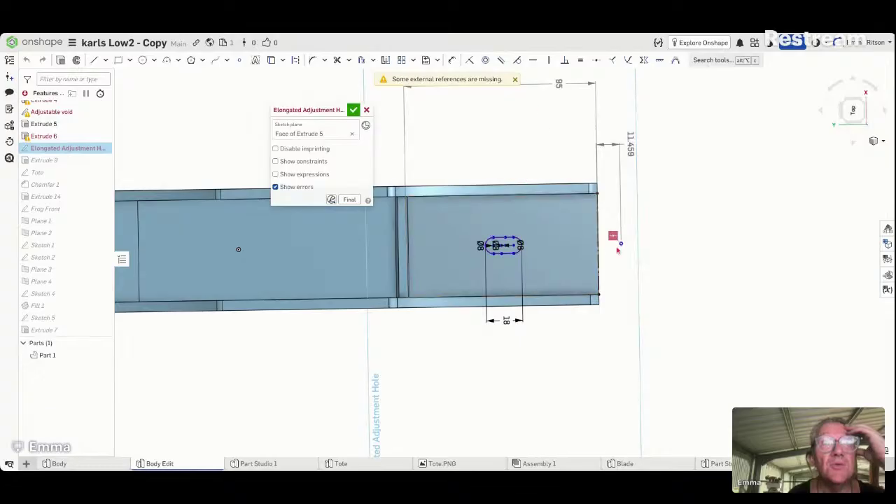
click(452, 61)
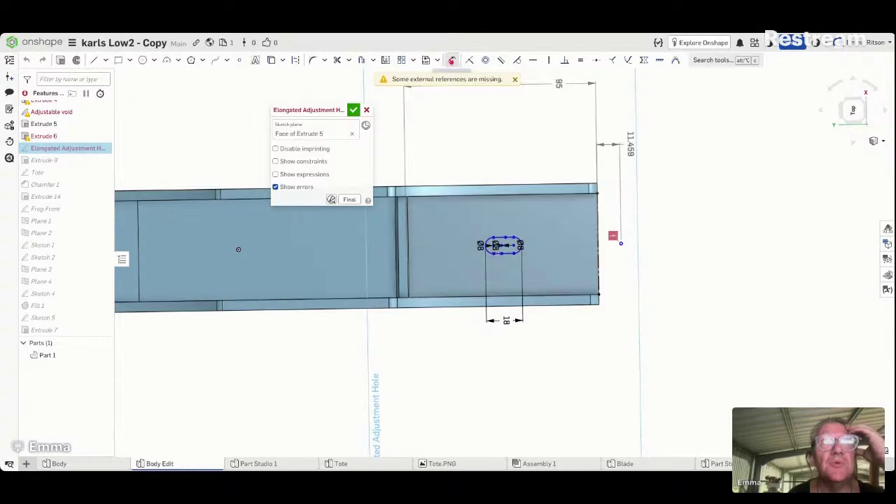
click(513, 246)
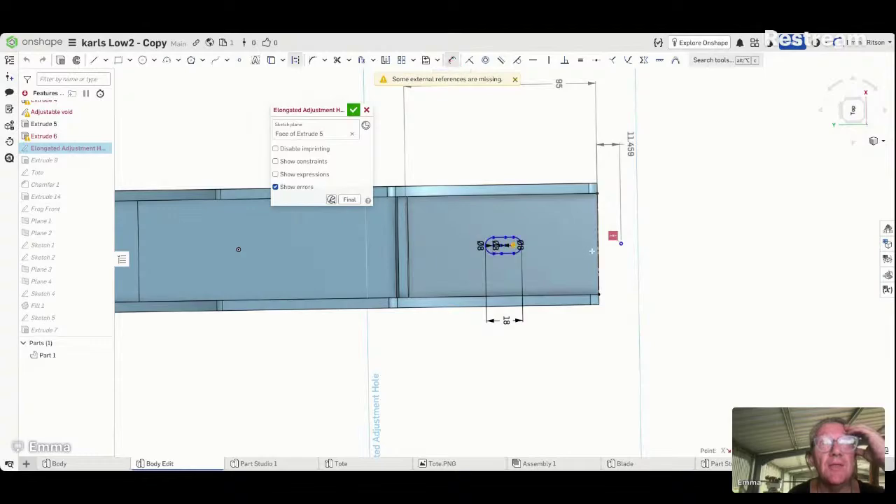
click(598, 253)
click(564, 228)
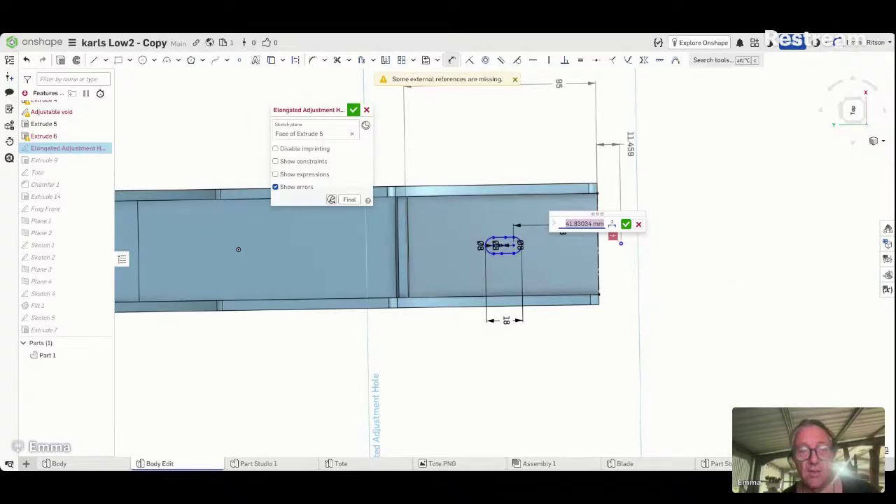
text(4)
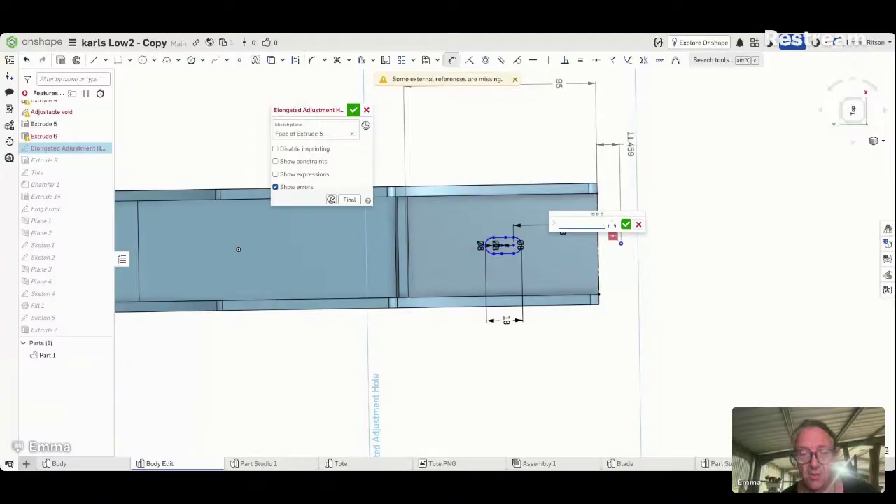
key(Return)
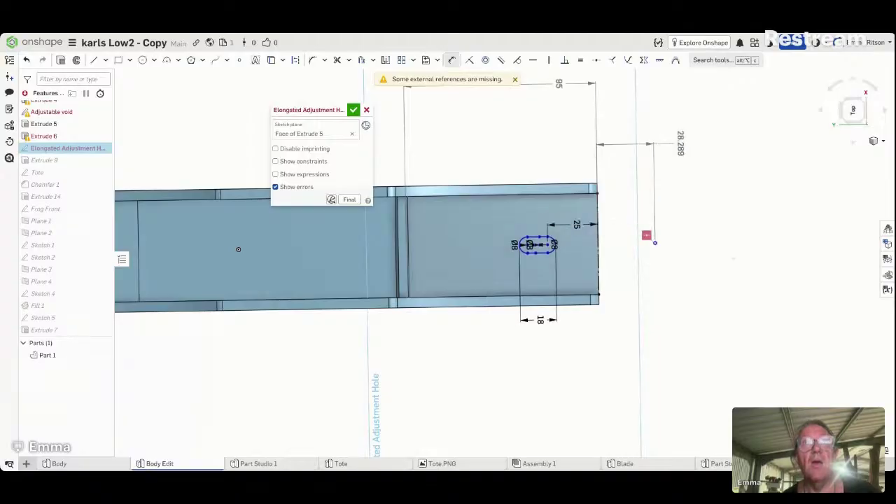
click(353, 110)
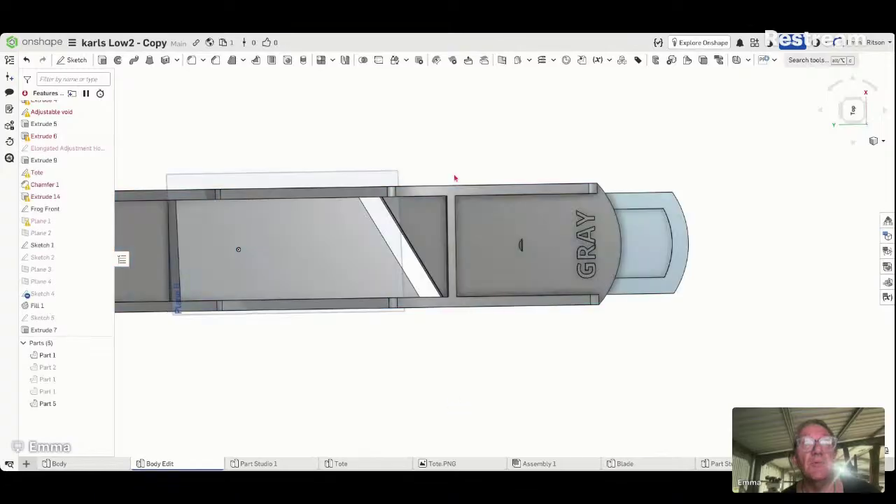
Step: Move Extrude 9 to the end of the feature list, after Transform 10
right_drag(455, 179, 539, 277)
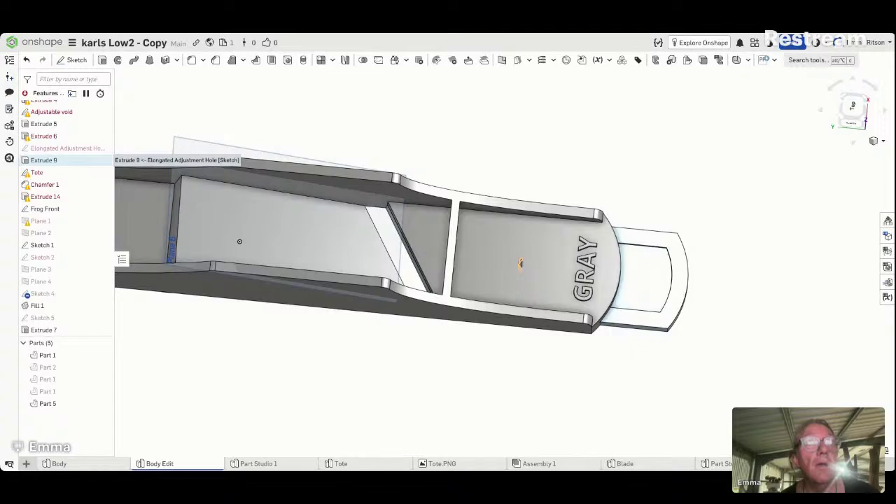
right_click(87, 162)
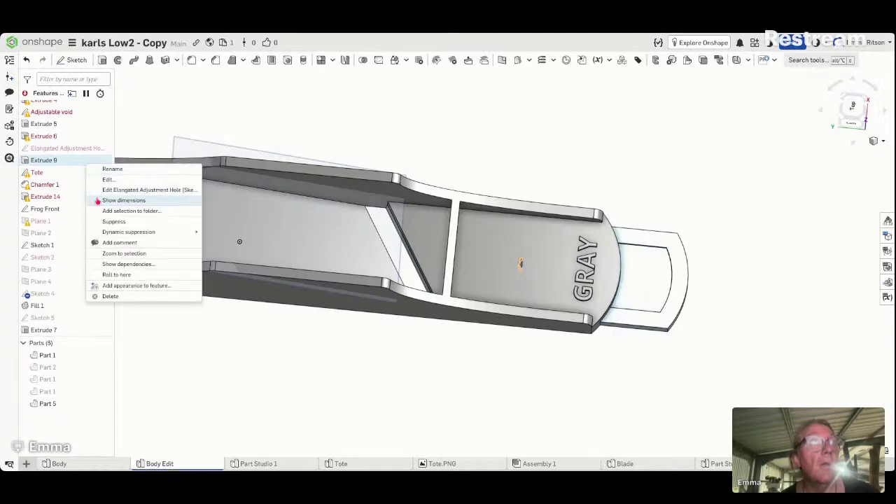
click(133, 124)
right_click(84, 162)
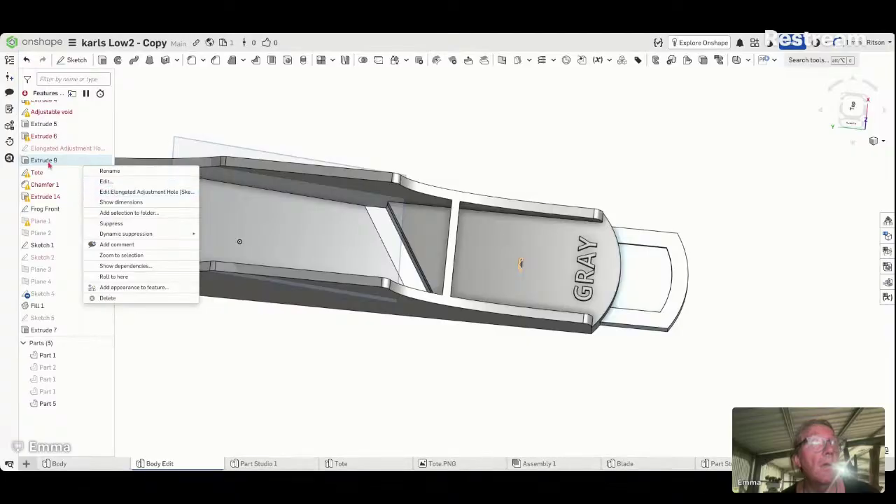
click(121, 121)
mouse_move(66, 161)
mouse_down()
mouse_move(88, 363)
mouse_move(85, 334)
mouse_up()
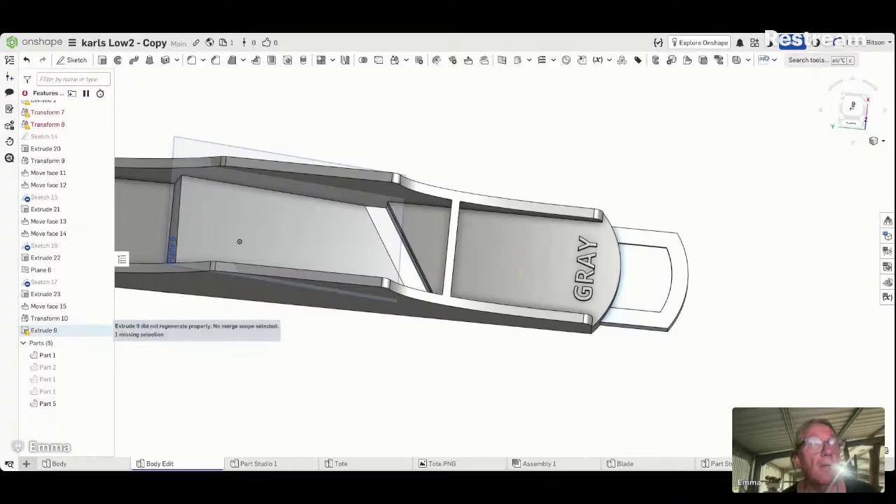
Step: Undo the reordering of Extrude 9 and examine the adjustment slot beside the GRAY lettering
click(79, 332)
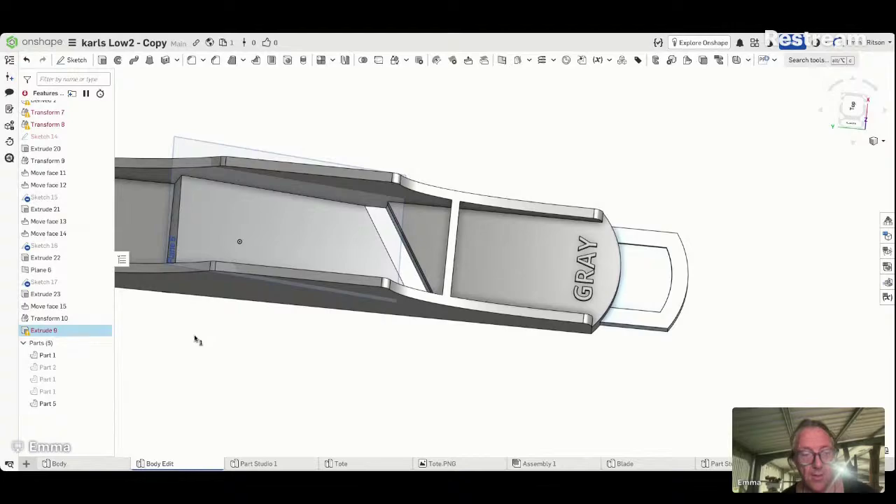
key(Delete)
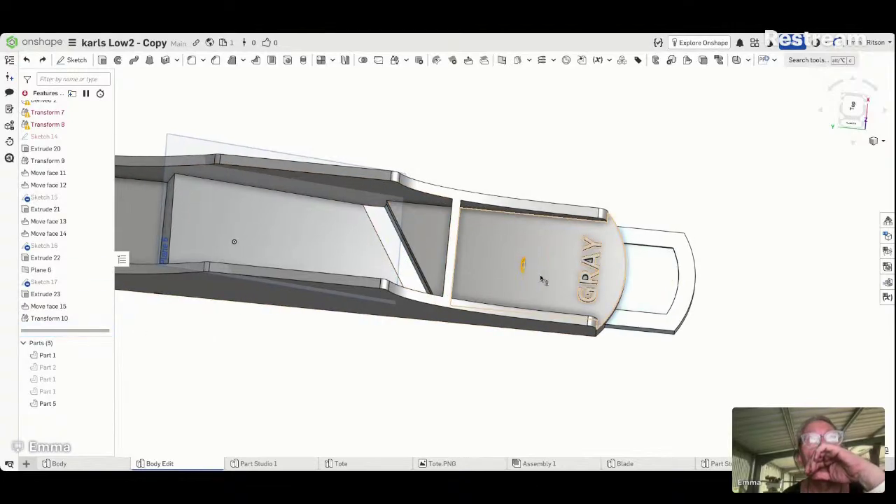
scroll(541, 279, up, 3)
mouse_move(542, 279)
right_down()
mouse_move(580, 286)
mouse_move(572, 309)
right_up()
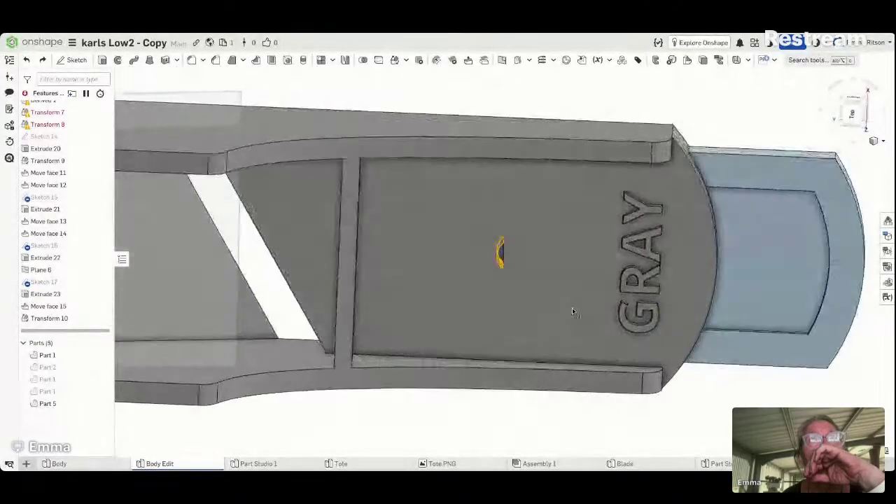
Step: Try suppressing Extrude 15 to test its effect on the slot remnant and the body's rounded end, and unsuppress it
click(508, 263)
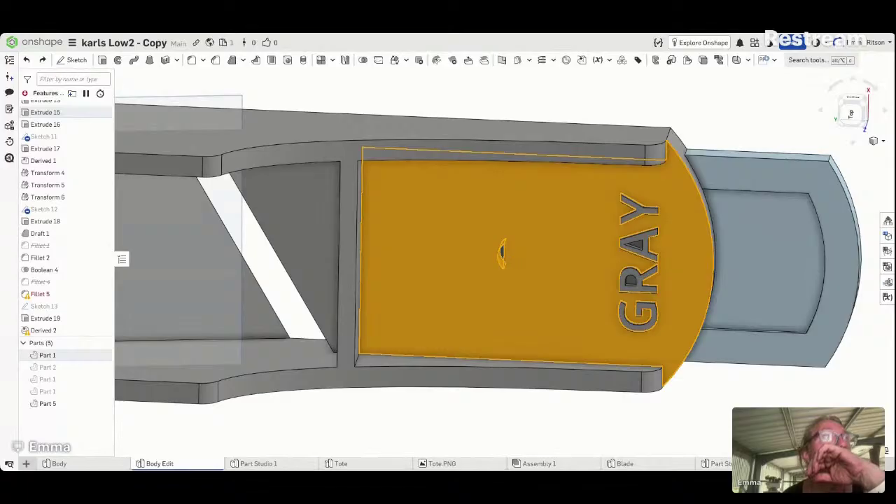
right_click(49, 115)
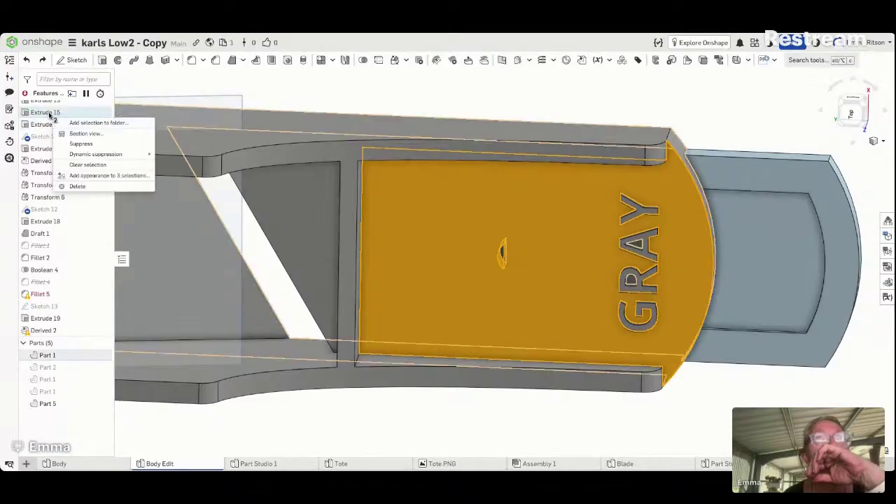
click(81, 143)
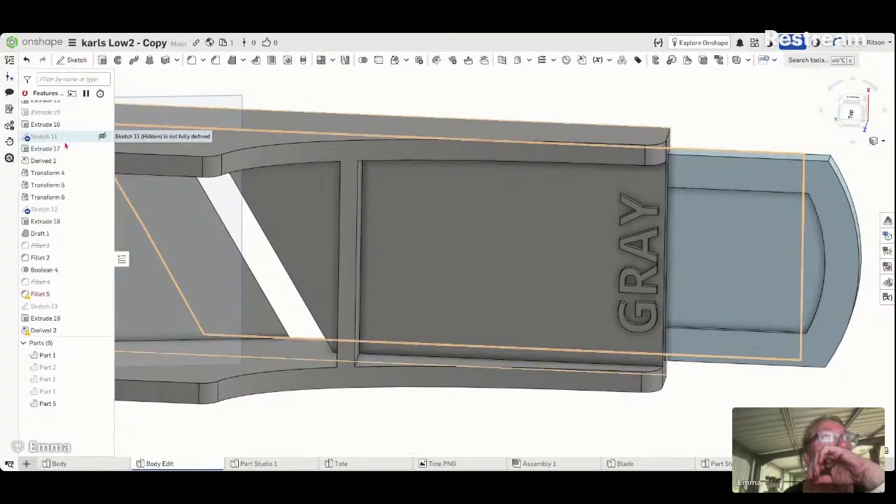
right_click(70, 113)
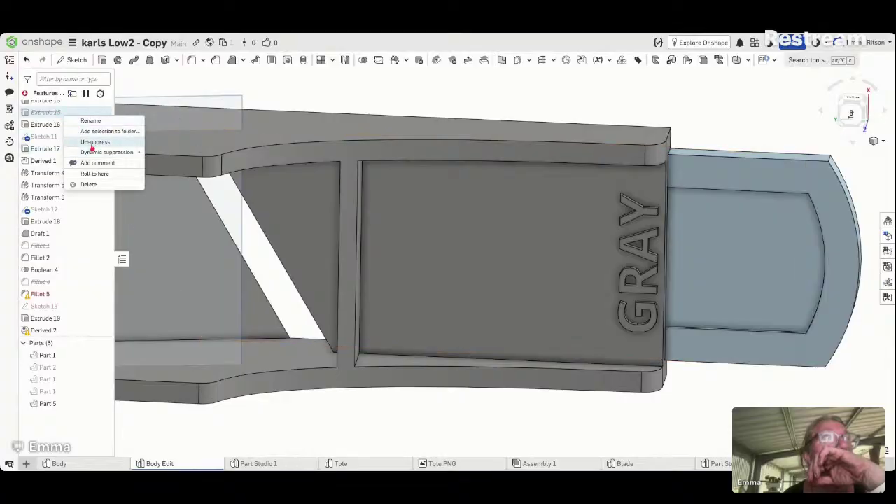
click(92, 143)
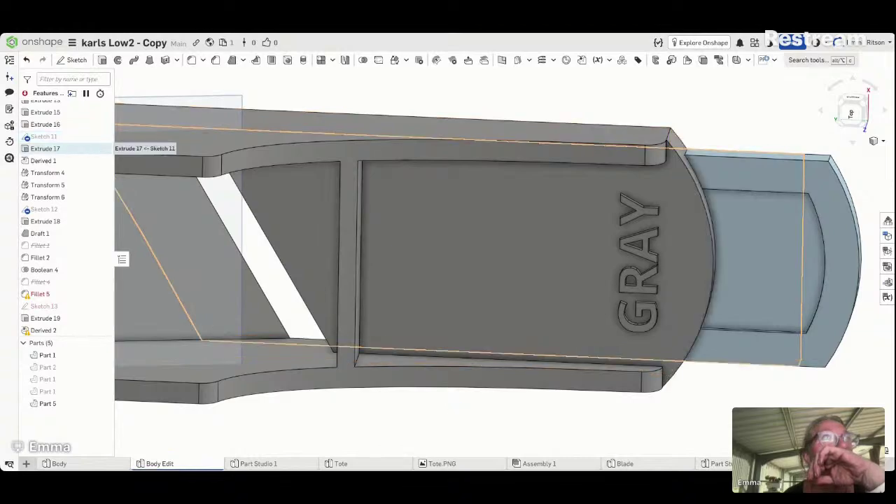
Step: Locate Elongated Adjustment Hole in the feature history, inspect the slot's sketch dimensions, and leave the sketch without changes
scroll(67, 148, down, 2)
scroll(66, 148, up, 4)
scroll(66, 148, up, 2)
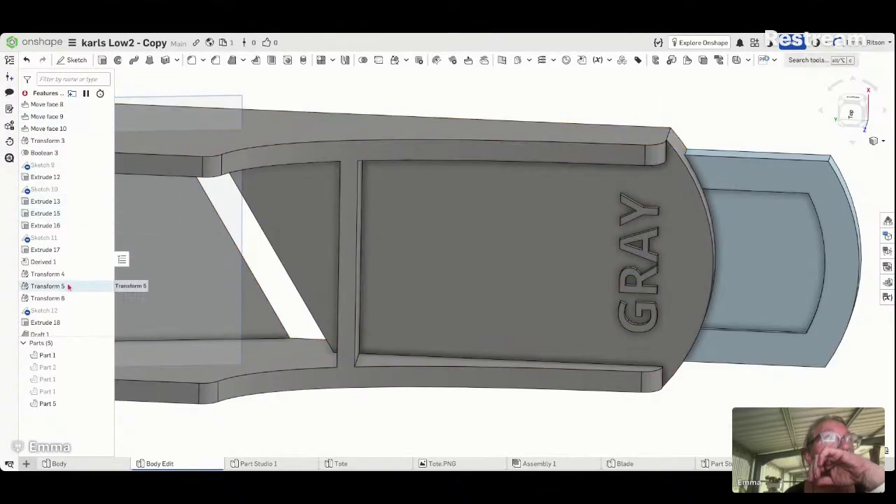
scroll(67, 286, down, 5)
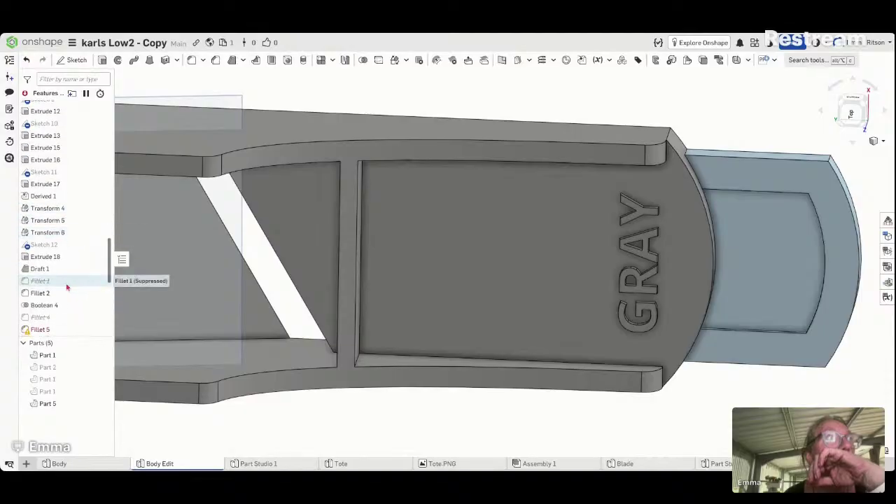
scroll(67, 287, down, 8)
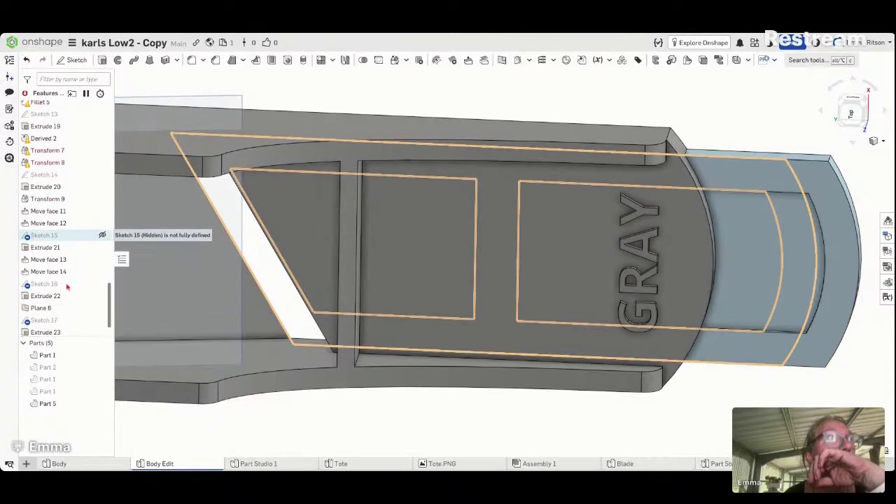
scroll(67, 284, up, 9)
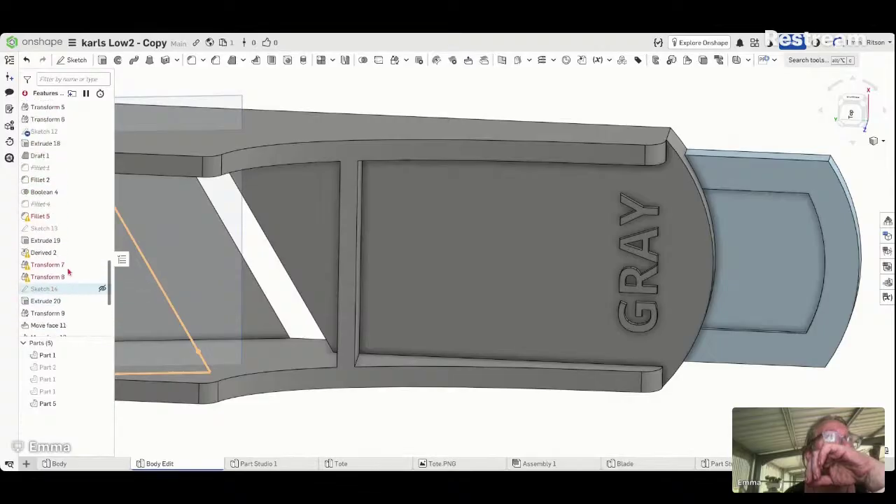
scroll(67, 262, up, 20)
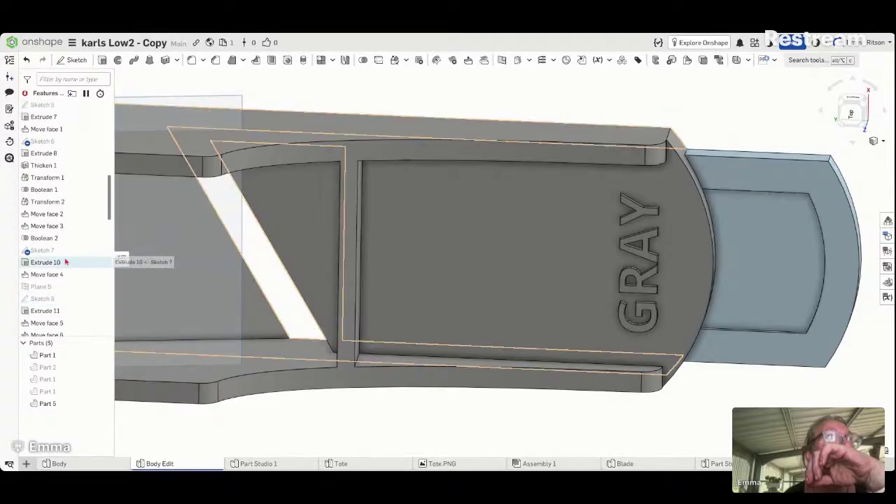
scroll(65, 261, up, 6)
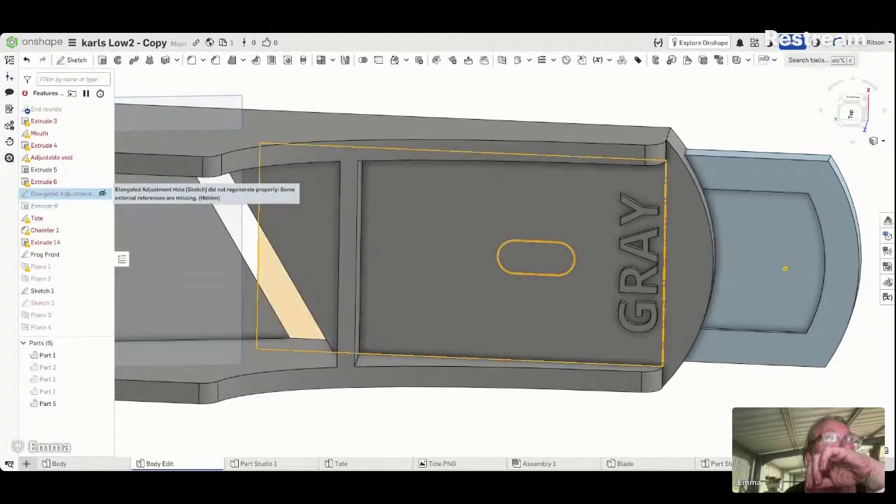
right_click(90, 196)
click(105, 214)
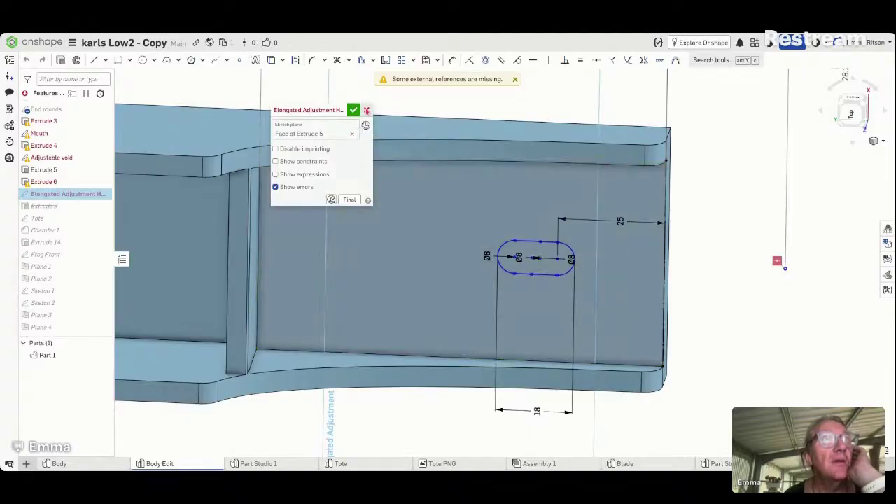
click(367, 110)
Step: Try to move the Elongated Adjustment Hole sketch to the end of the feature list, after Transform 10
mouse_move(75, 296)
mouse_down()
mouse_move(82, 365)
mouse_move(82, 333)
mouse_up()
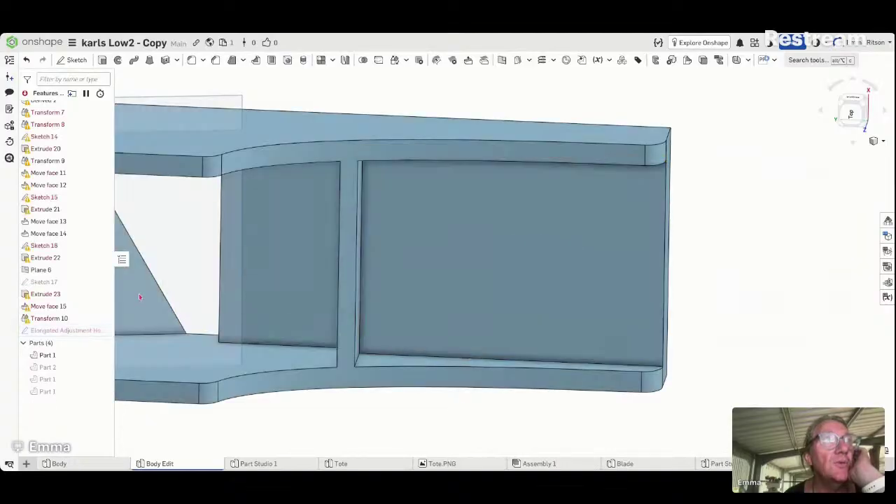
click(92, 332)
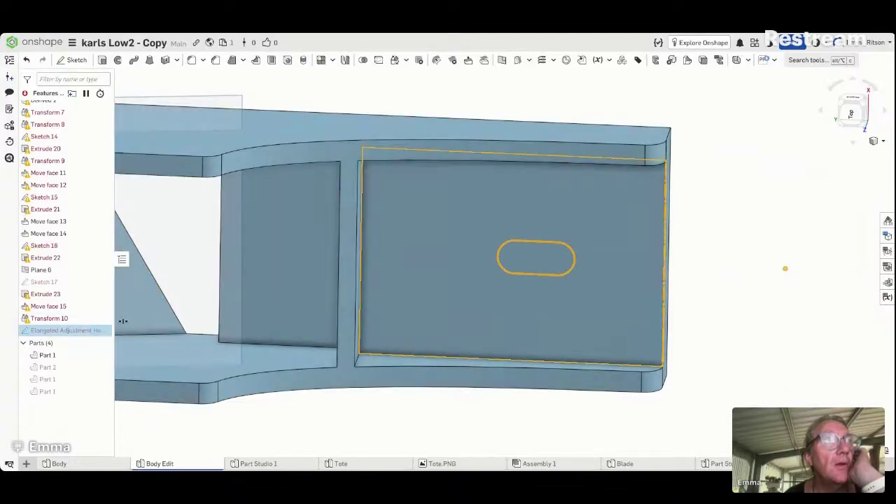
scroll(189, 273, down, 1)
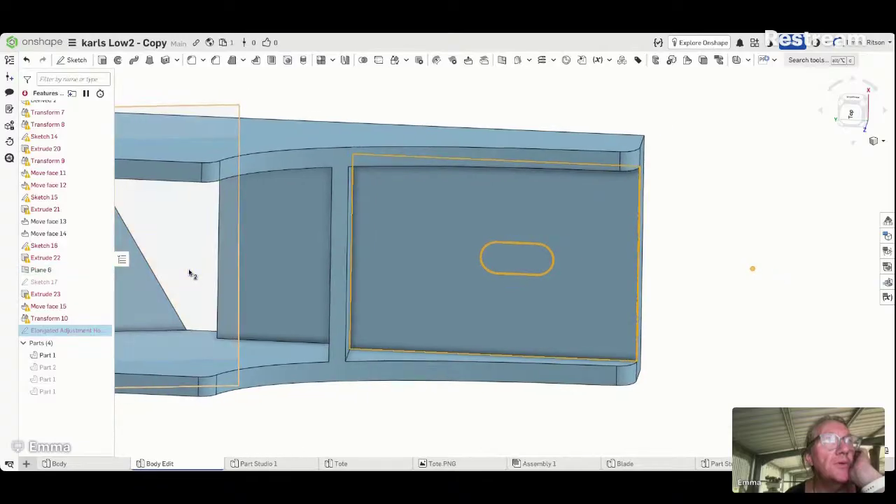
scroll(189, 273, up, 1)
scroll(189, 273, down, 3)
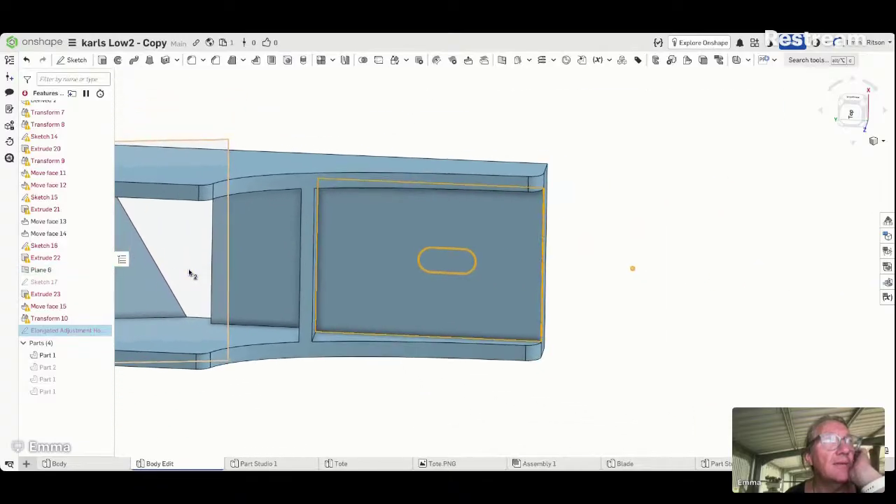
click(258, 431)
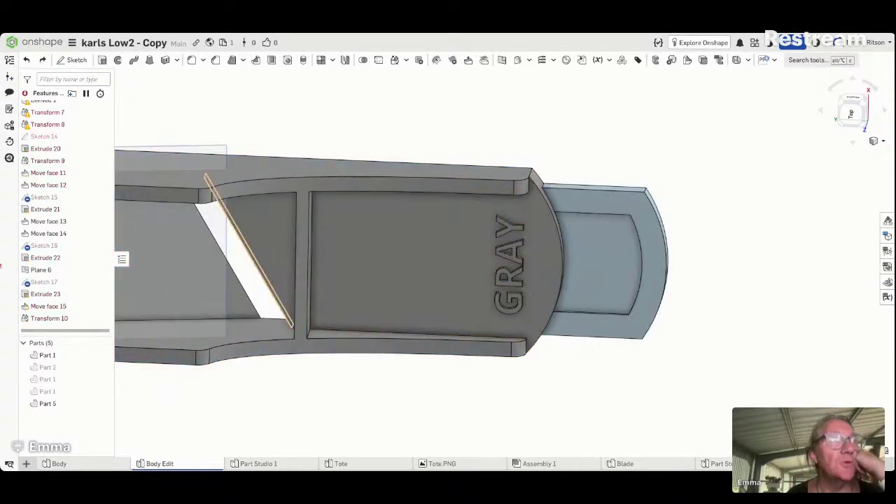
Step: Restore the slot cut Extrude 9 and move it to the end of the feature list, after Transform 10
double_click(59, 276)
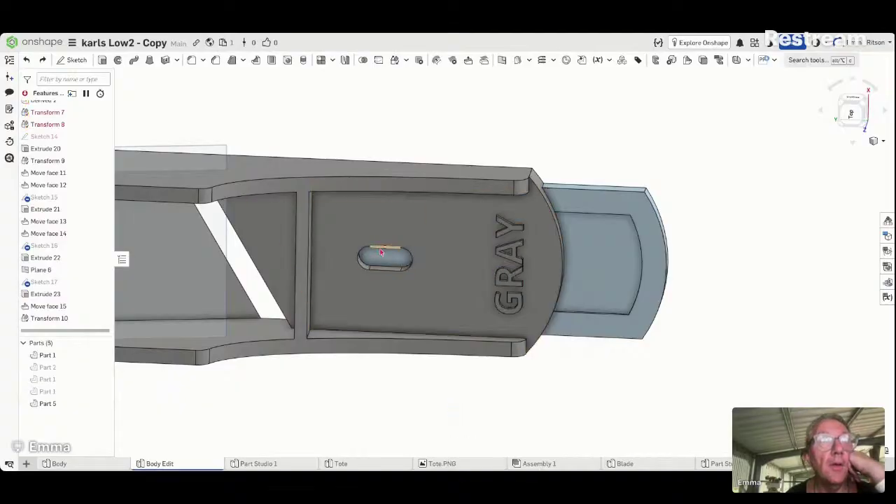
click(380, 251)
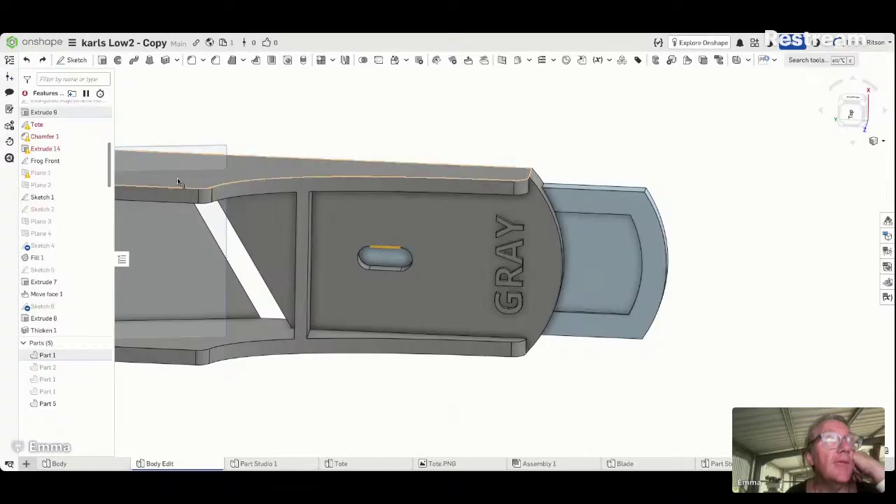
click(46, 112)
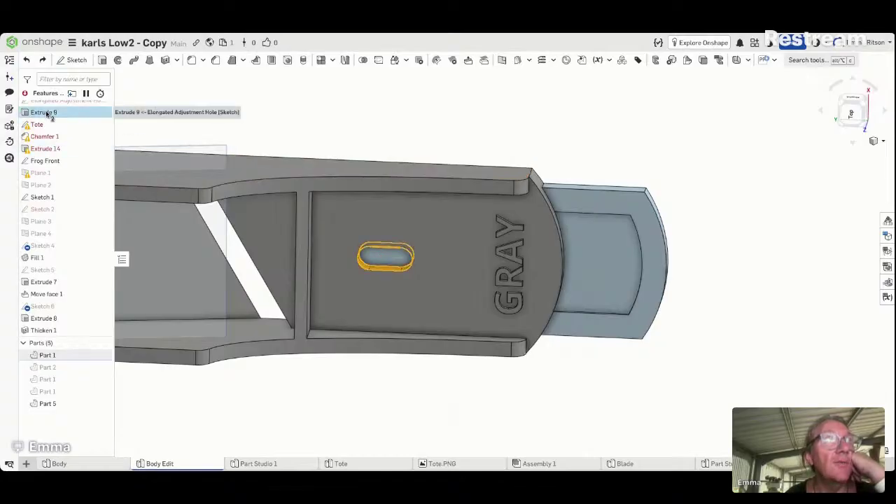
drag(46, 112, 80, 332)
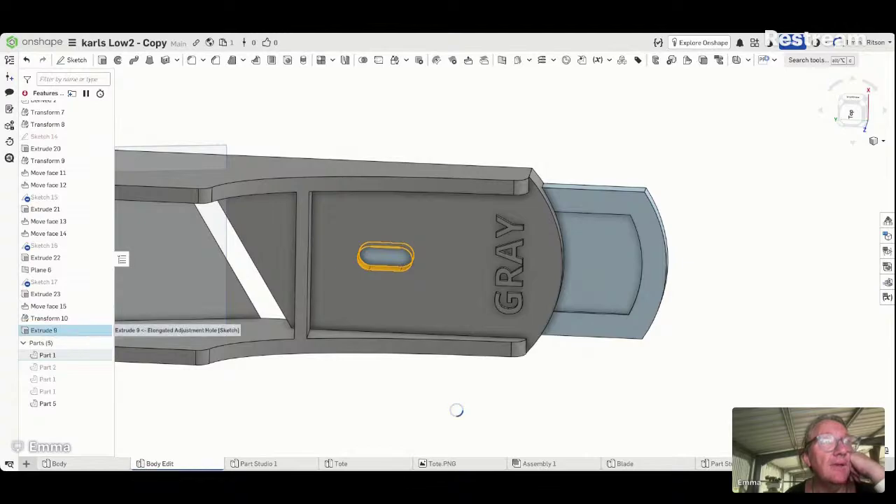
Step: Replace the missing merge scope of Extrude 9 with Part 1 and accept the through-all cut
right_click(83, 334)
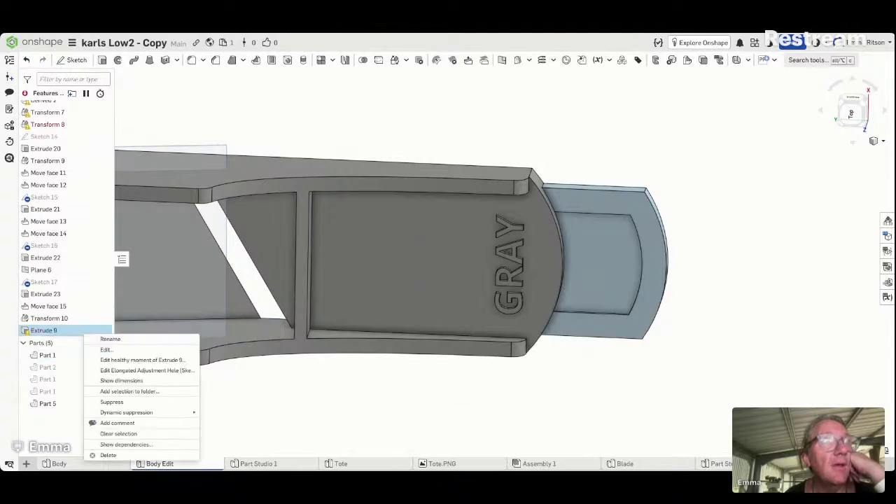
click(105, 349)
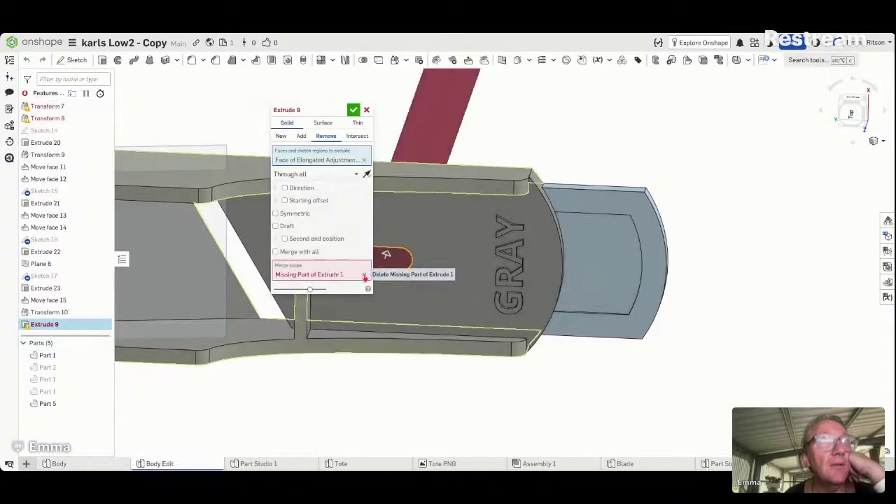
click(364, 277)
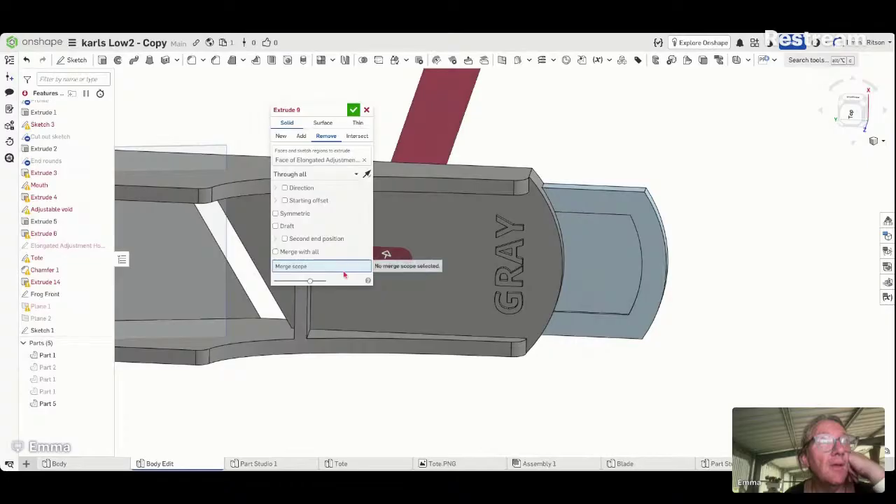
click(412, 329)
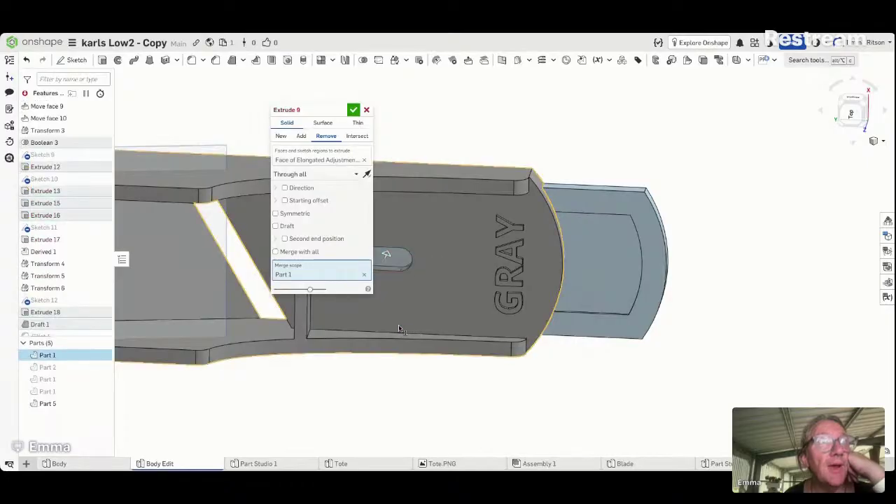
click(355, 110)
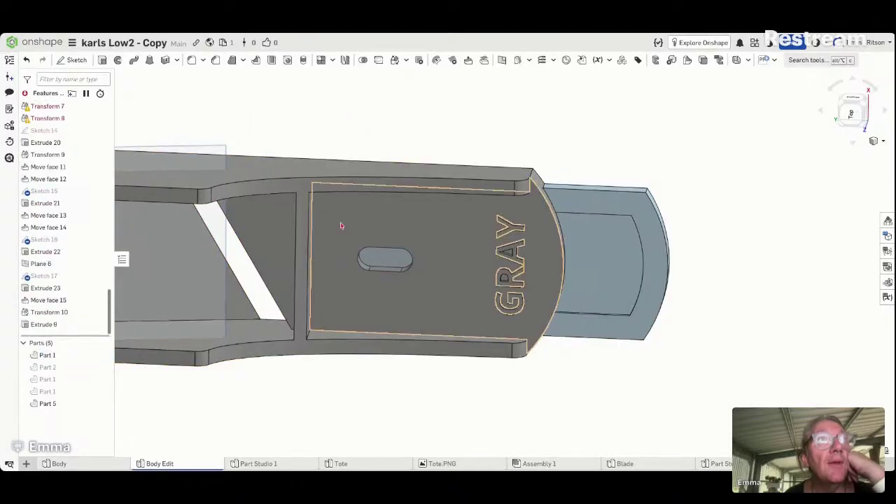
Step: Find the Elongated Adjustment Hole sketch in the feature history and open it for editing
right_drag(342, 225, 346, 190)
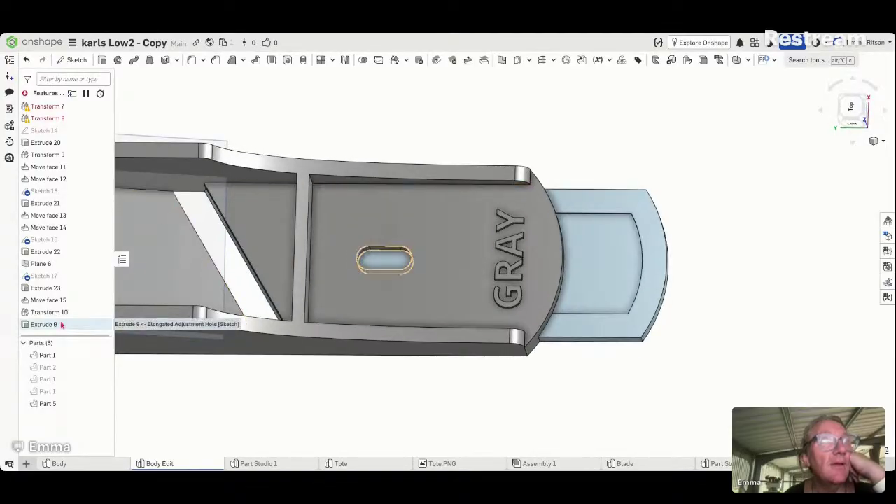
scroll(62, 294, up, 3)
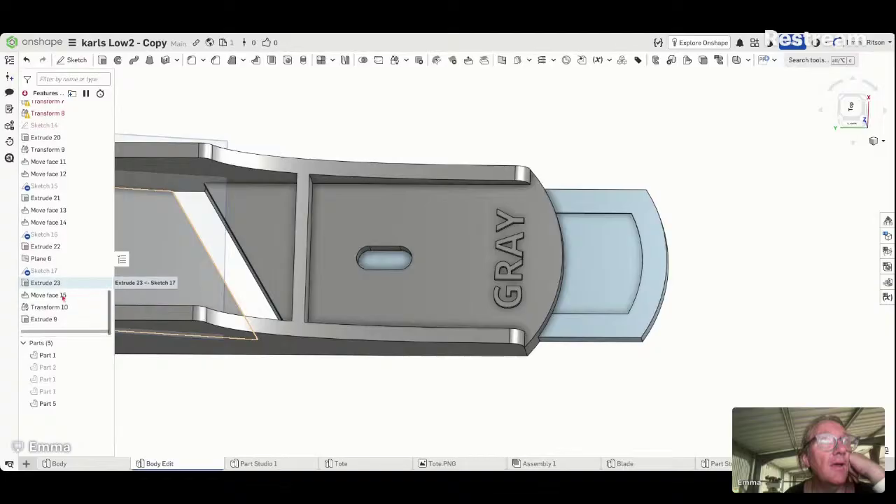
scroll(61, 299, up, 10)
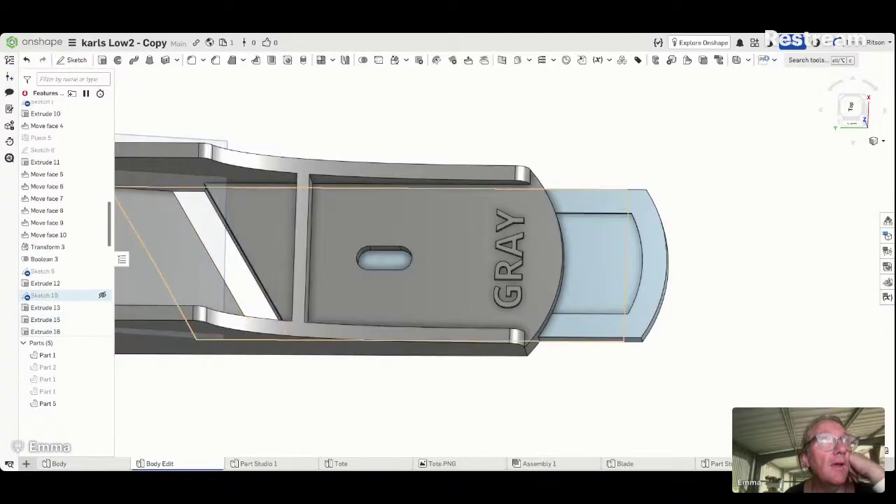
scroll(62, 298, up, 5)
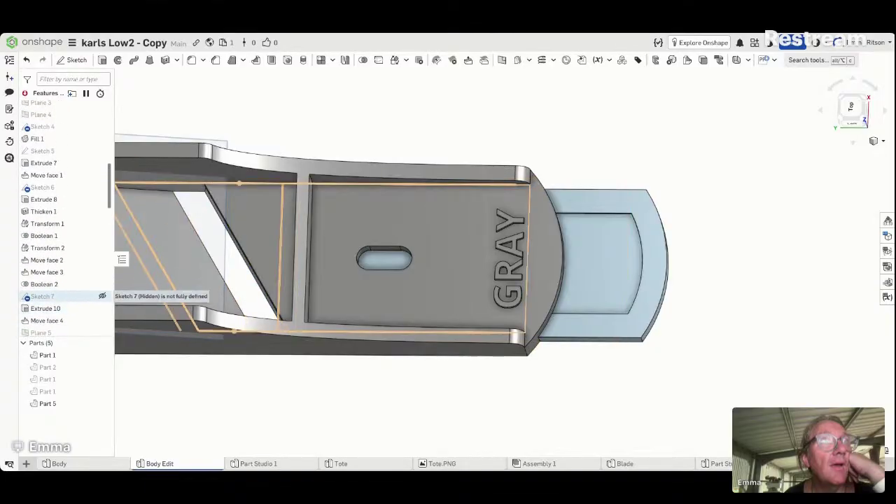
mouse_move(388, 371)
right_down()
mouse_move(392, 357)
mouse_move(390, 366)
right_up()
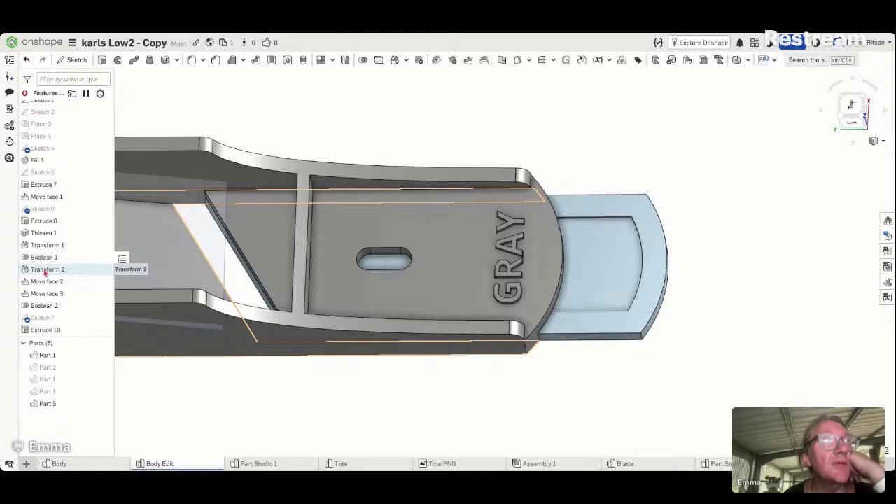
scroll(49, 263, up, 5)
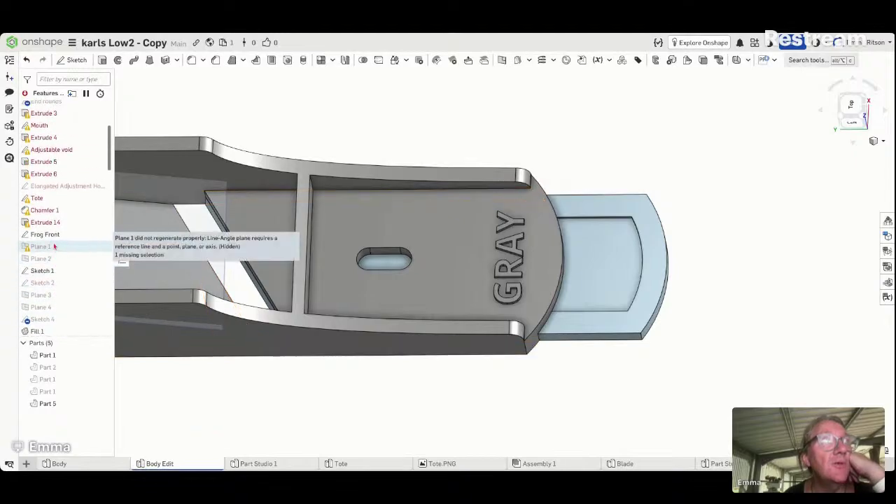
right_click(77, 186)
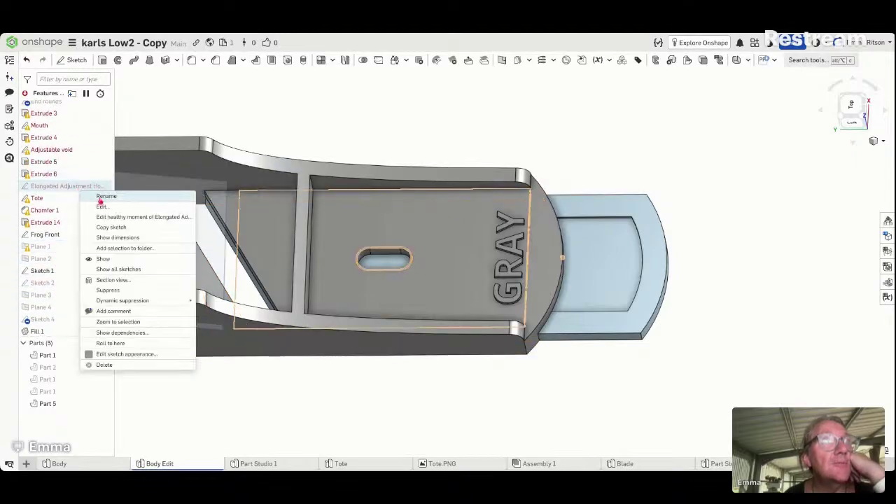
click(102, 207)
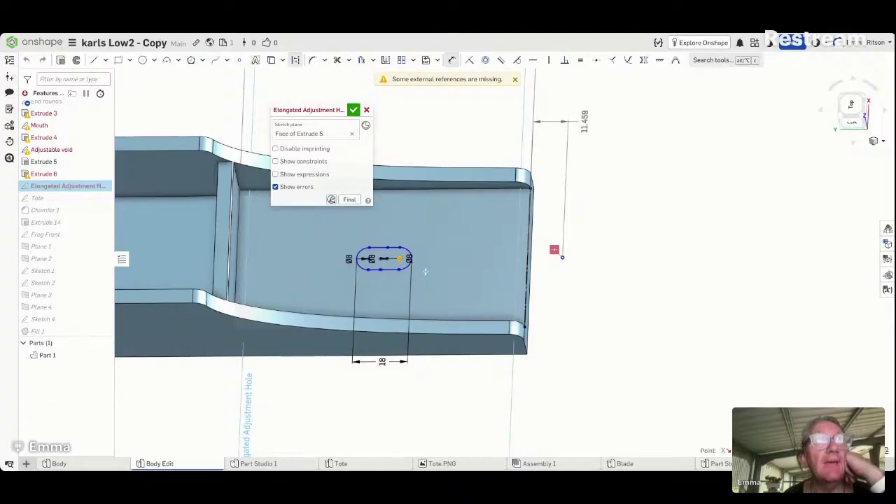
Step: Dimension the slot's nearer arc centre 25 mm from the body's straight end edge and accept the sketch
click(528, 265)
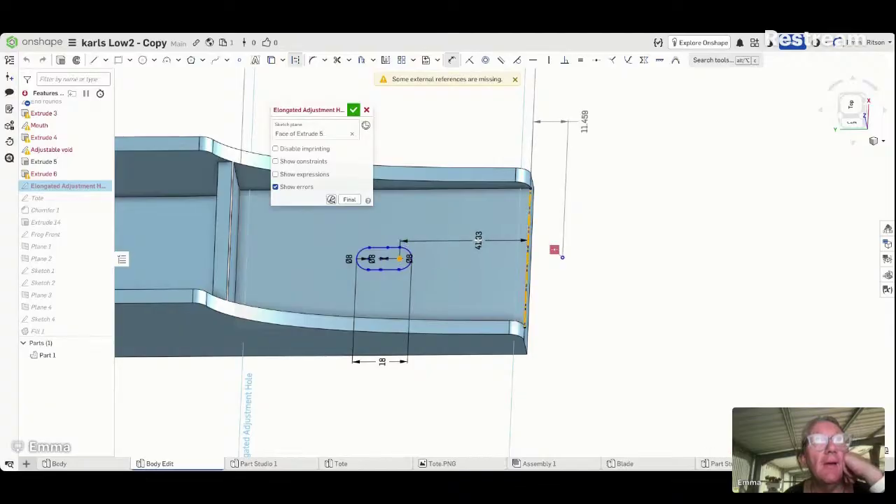
click(479, 231)
scroll(475, 232, up, 2)
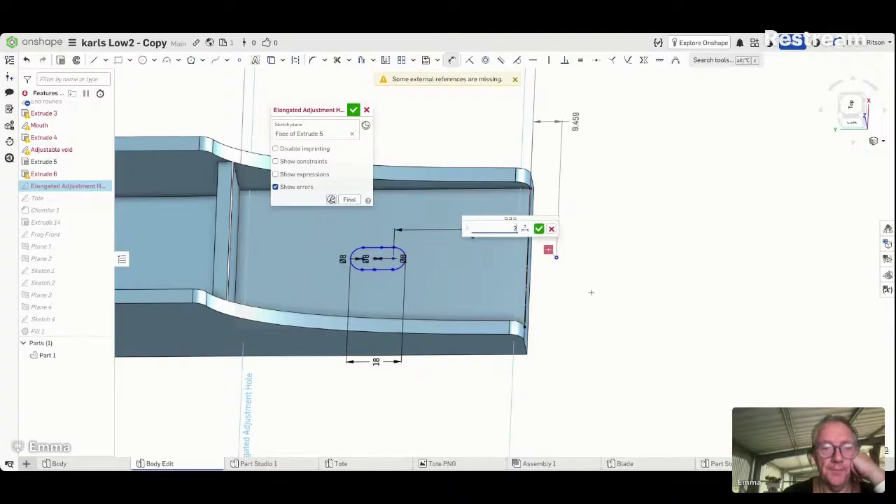
key(Return)
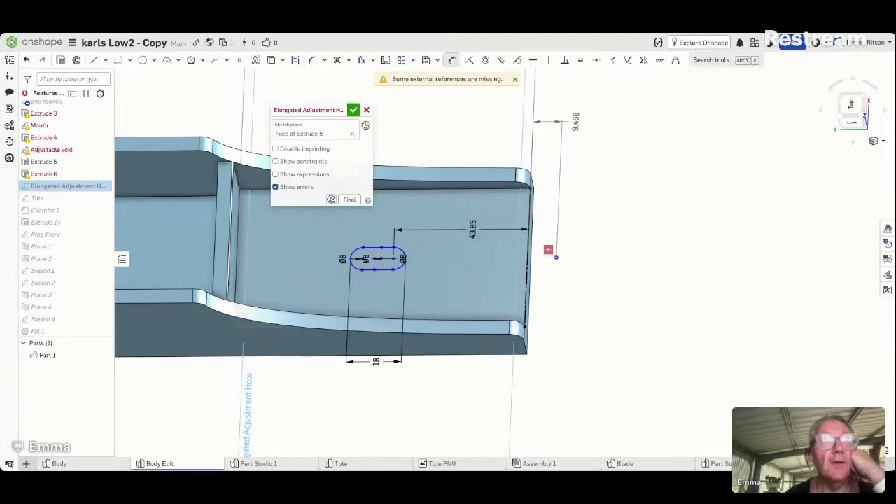
scroll(606, 249, down, 1)
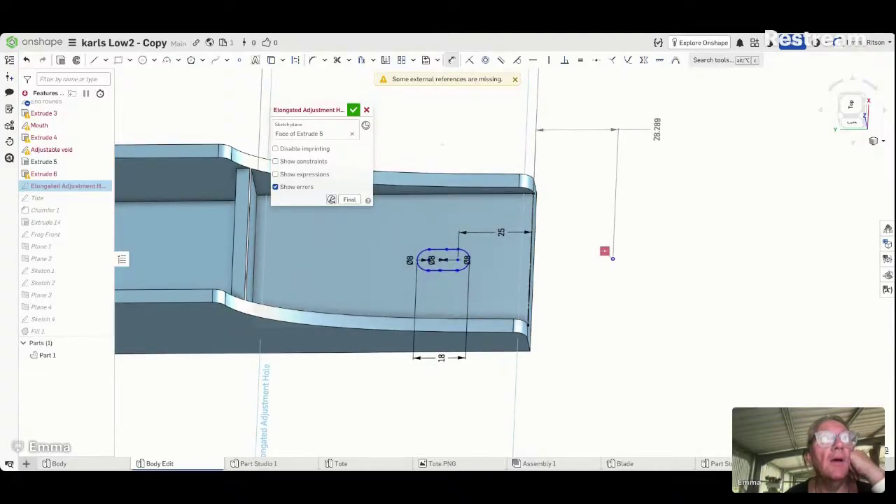
click(353, 112)
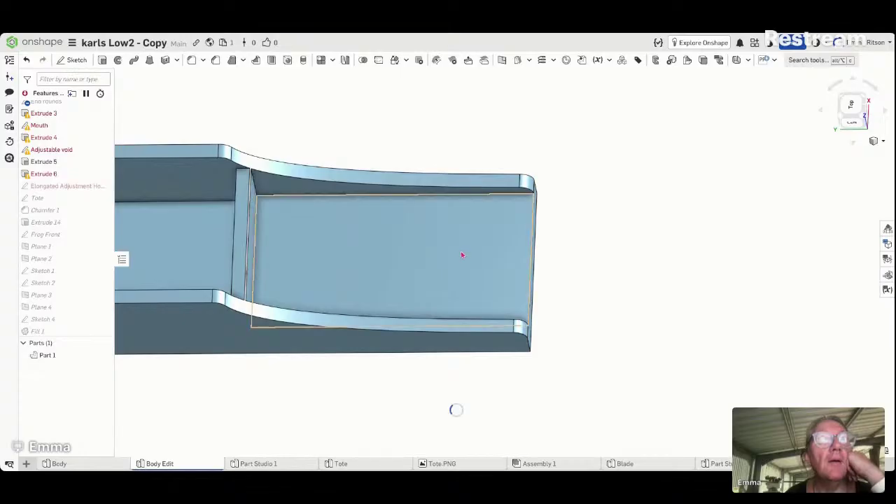
mouse_move(440, 362)
right_down()
mouse_move(466, 335)
mouse_move(430, 365)
mouse_move(427, 346)
mouse_move(420, 360)
mouse_move(426, 350)
right_up()
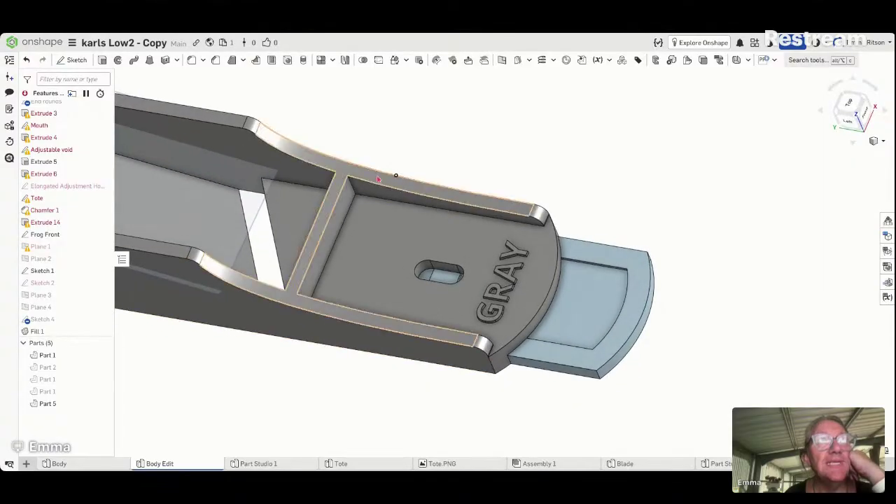
right_drag(347, 280, 322, 184)
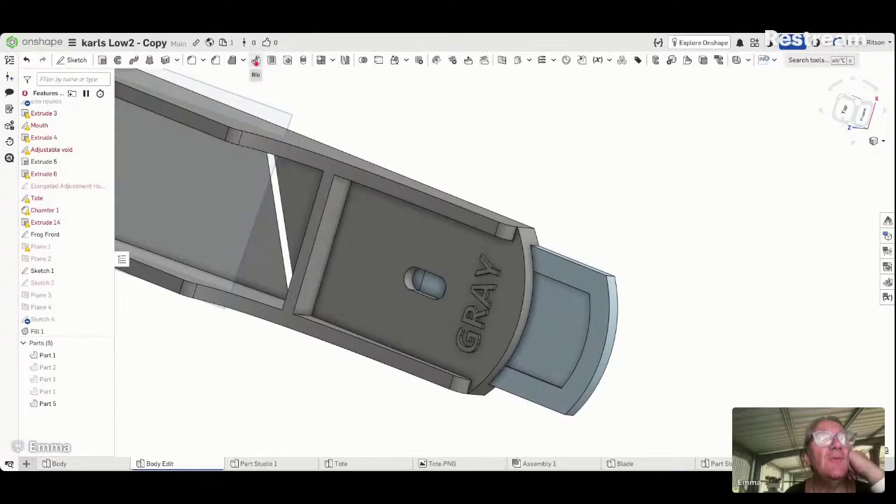
click(191, 62)
right_drag(444, 160, 434, 183)
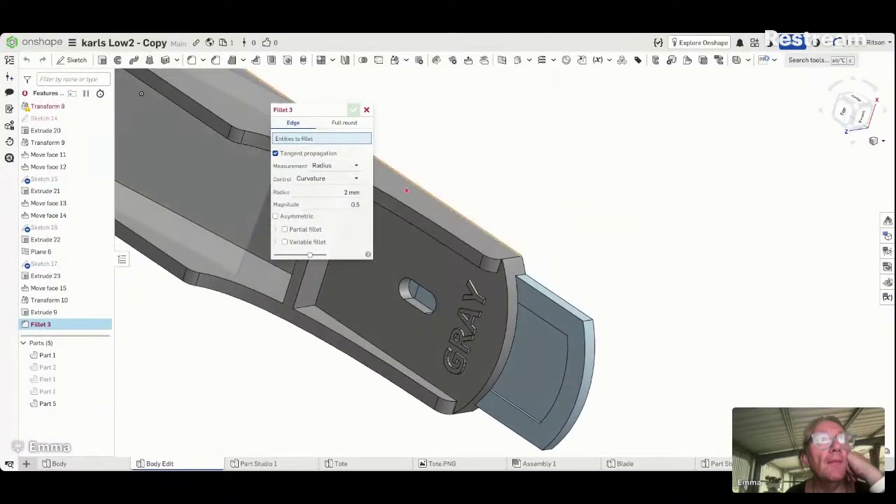
click(305, 309)
drag(315, 112, 545, 115)
right_drag(437, 161, 444, 121)
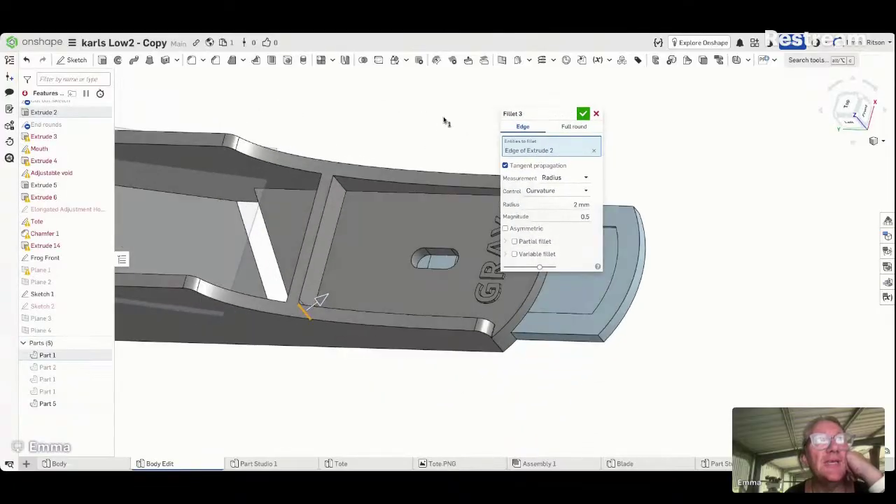
click(346, 195)
click(556, 219)
scroll(557, 220, up, 18)
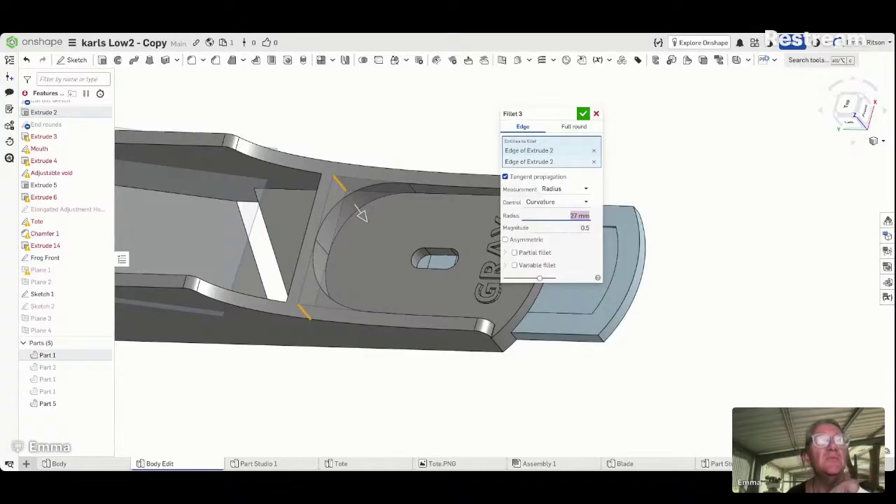
scroll(556, 219, up, 1)
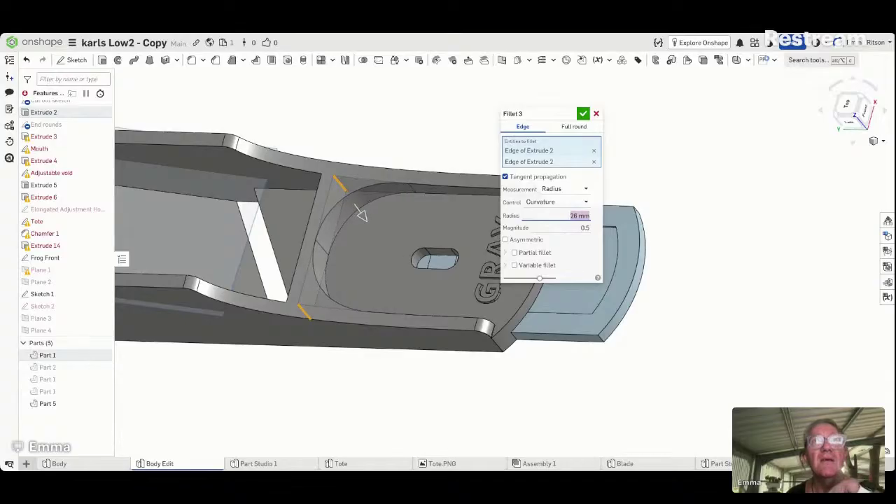
scroll(557, 217, down, 6)
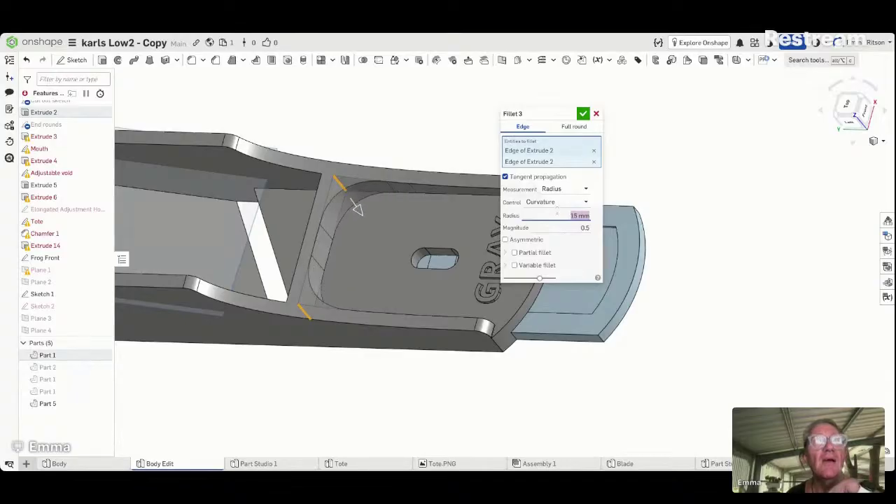
scroll(557, 212, down, 2)
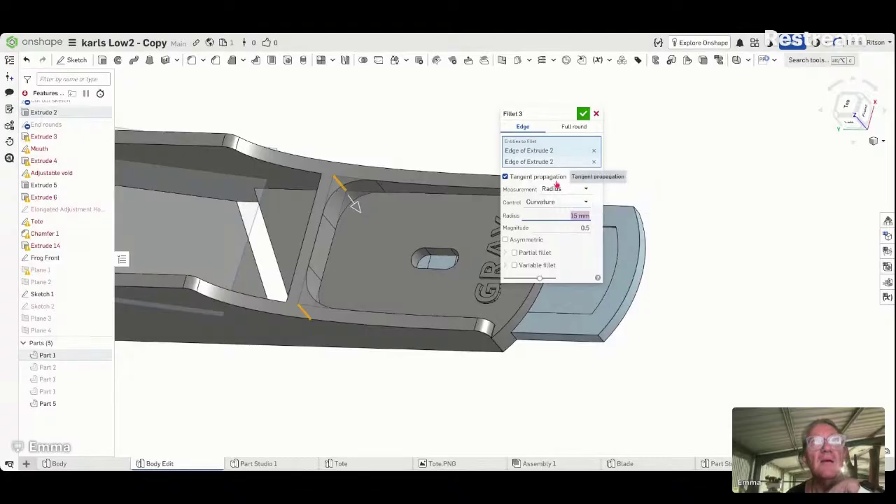
scroll(550, 209, down, 12)
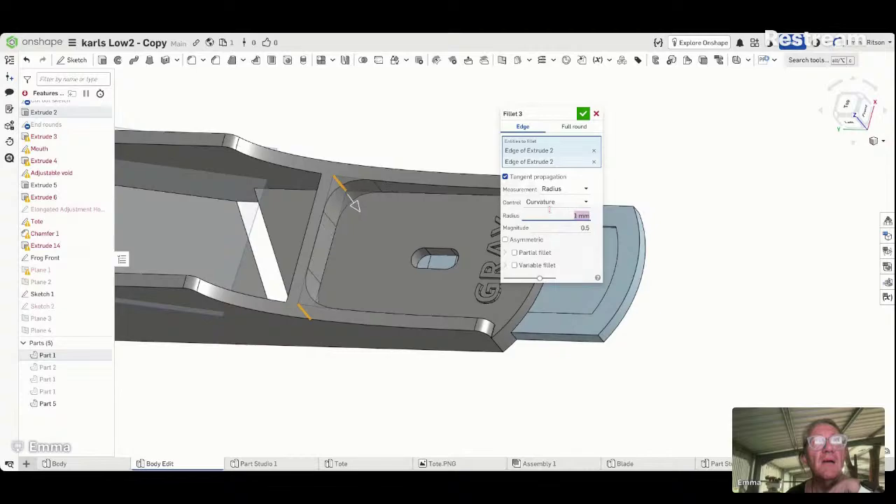
mouse_move(349, 198)
mouse_down()
mouse_move(371, 224)
mouse_move(353, 203)
mouse_up()
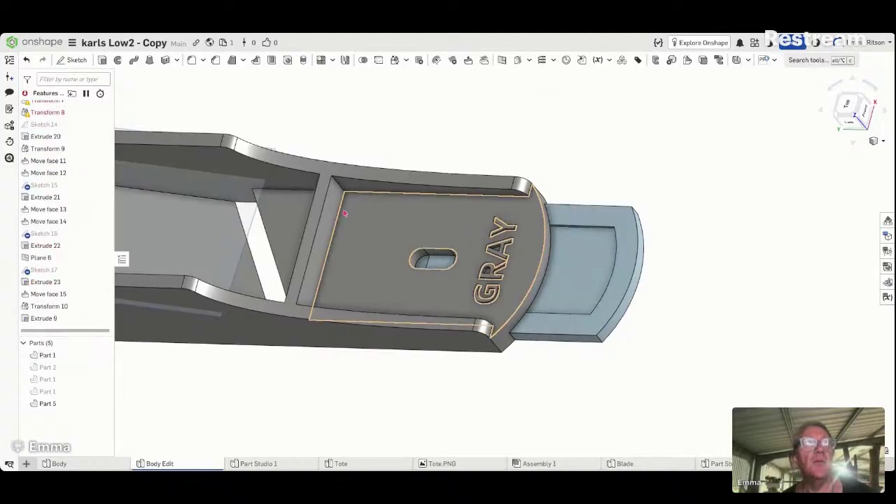
Step: Fillet the recess around the slot with a 3 mm radius along both side walls, the cross rib's base and its two vertical corners
scroll(423, 214, down, 1)
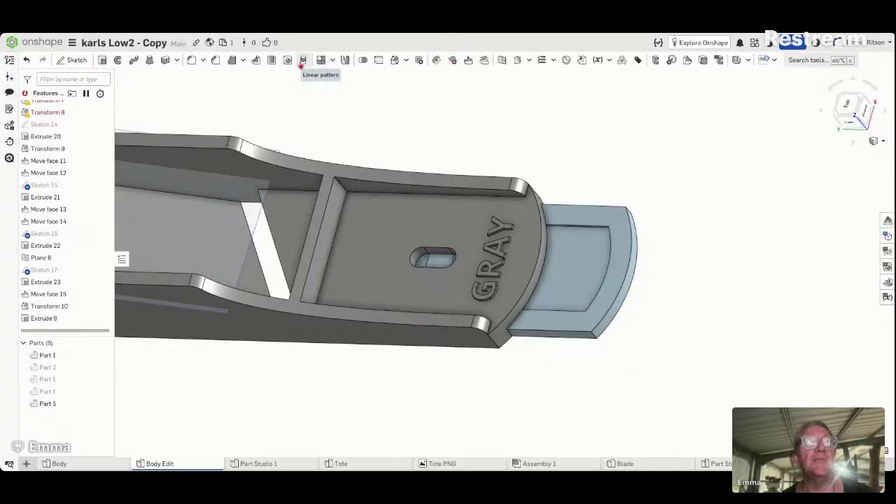
click(191, 61)
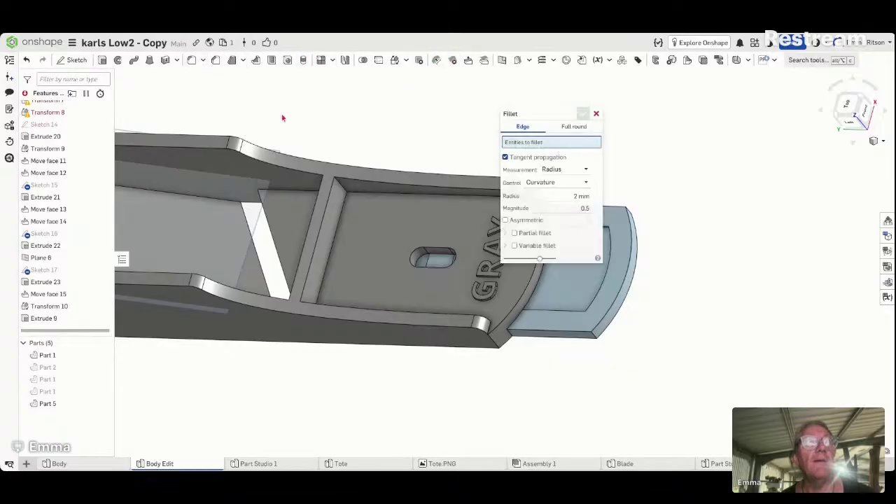
click(422, 196)
click(340, 186)
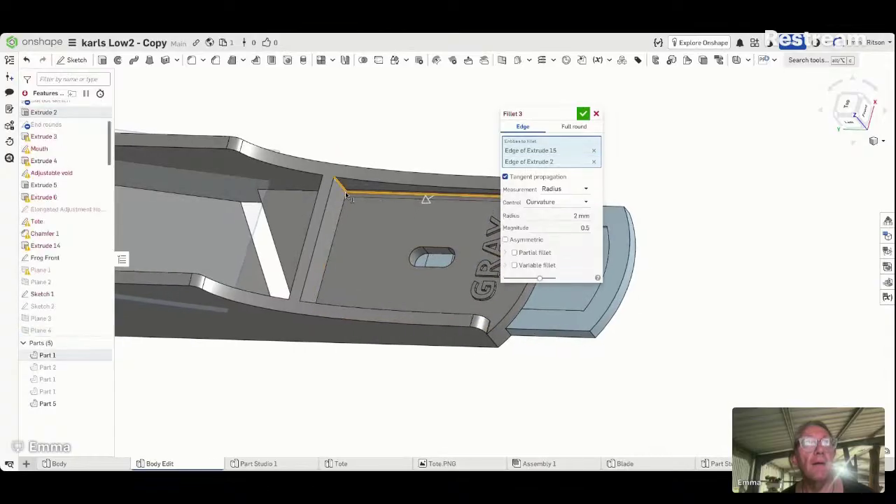
click(345, 210)
right_drag(348, 214, 322, 316)
click(321, 319)
click(337, 321)
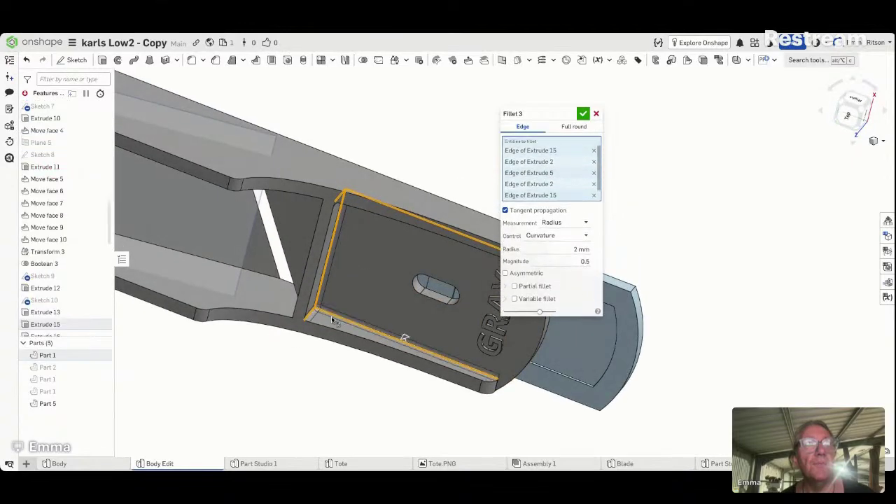
click(568, 250)
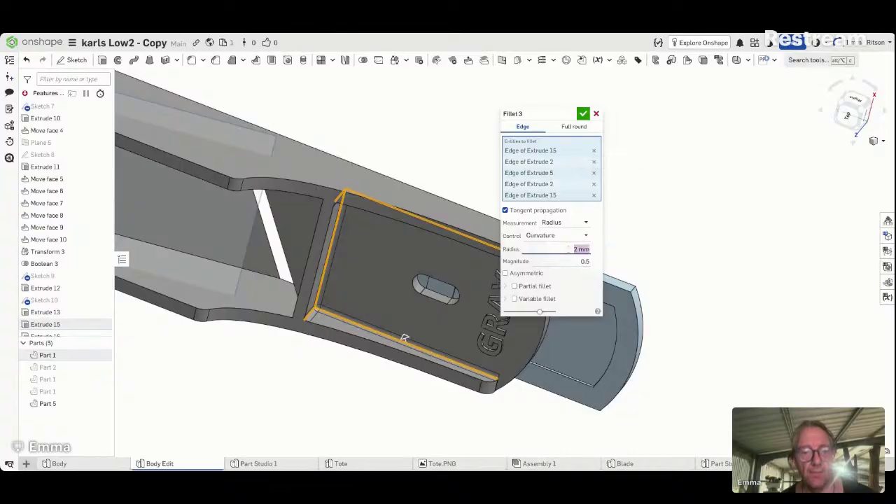
text(4)
key(Return)
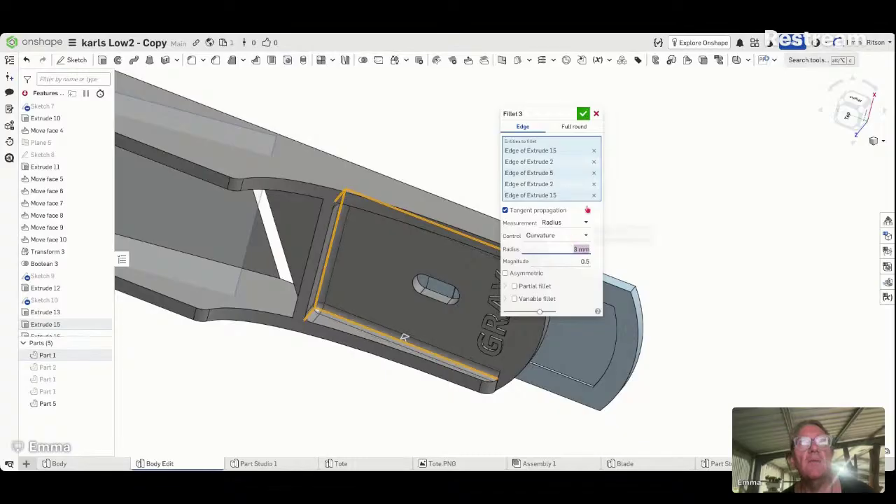
click(585, 116)
mouse_move(621, 147)
right_down()
mouse_move(634, 87)
mouse_move(622, 128)
mouse_move(631, 115)
mouse_move(637, 88)
mouse_move(614, 136)
right_up()
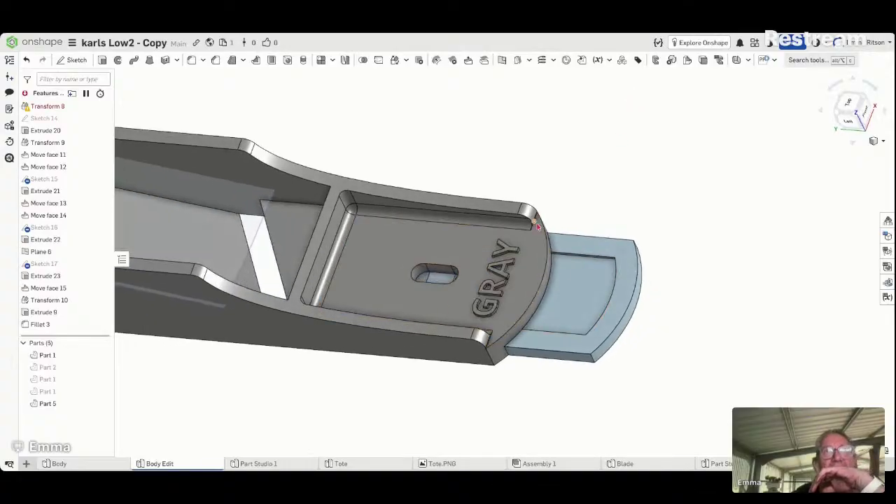
Step: Fillet the cross rib's base edge on the side facing the slanted mouth opening with a 25 mm radius
key(shift+3)
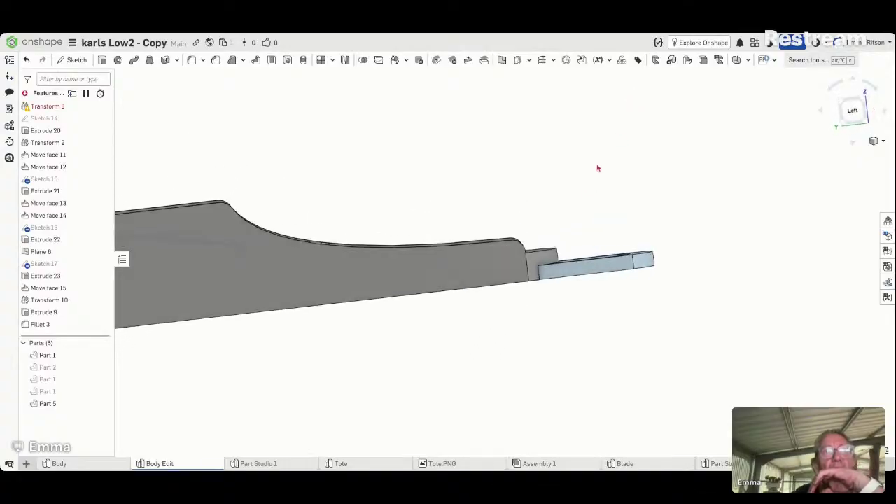
right_drag(598, 168, 533, 210)
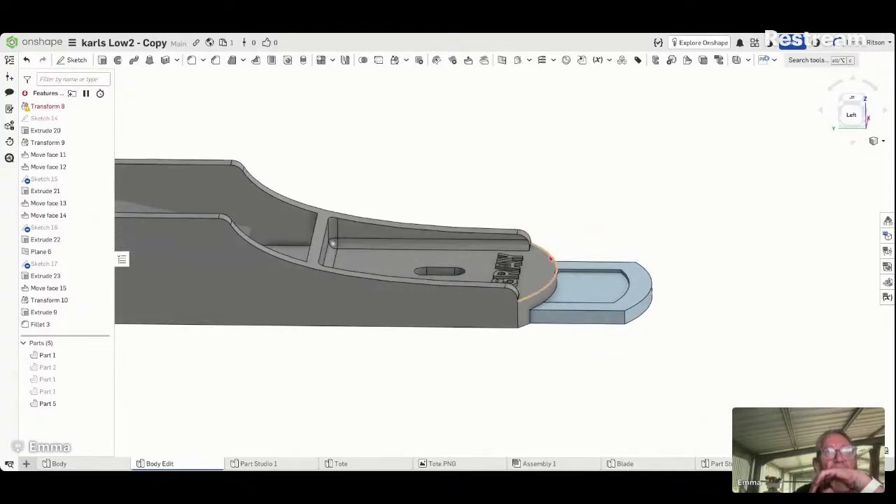
right_drag(545, 254, 490, 224)
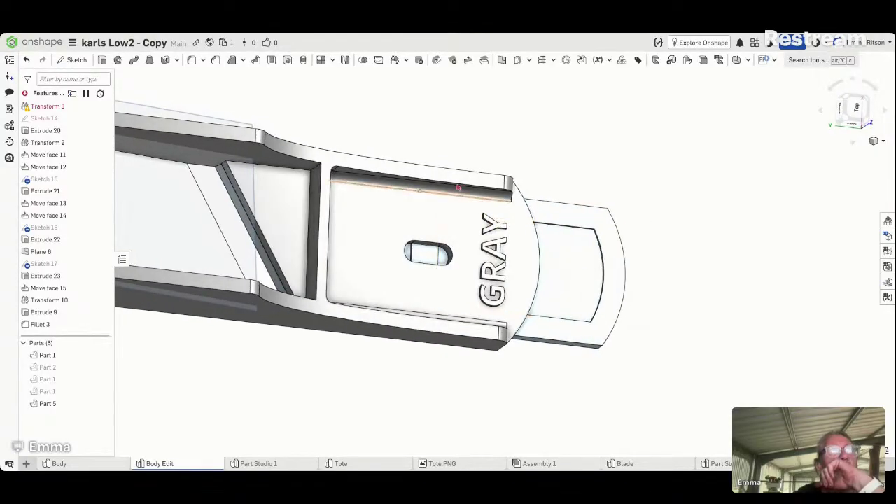
click(191, 61)
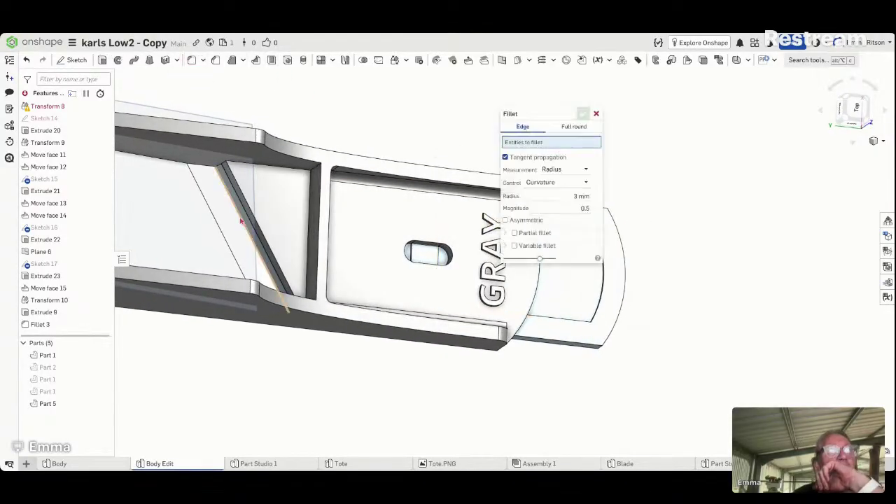
click(308, 273)
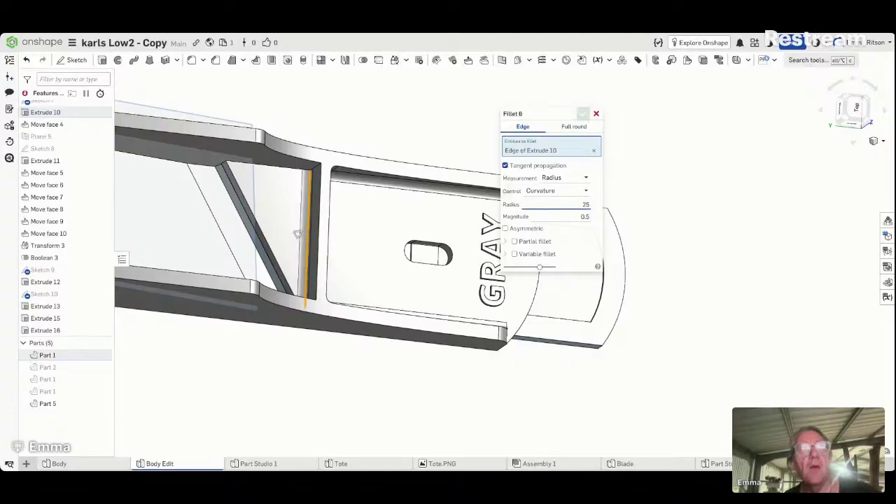
key(Return)
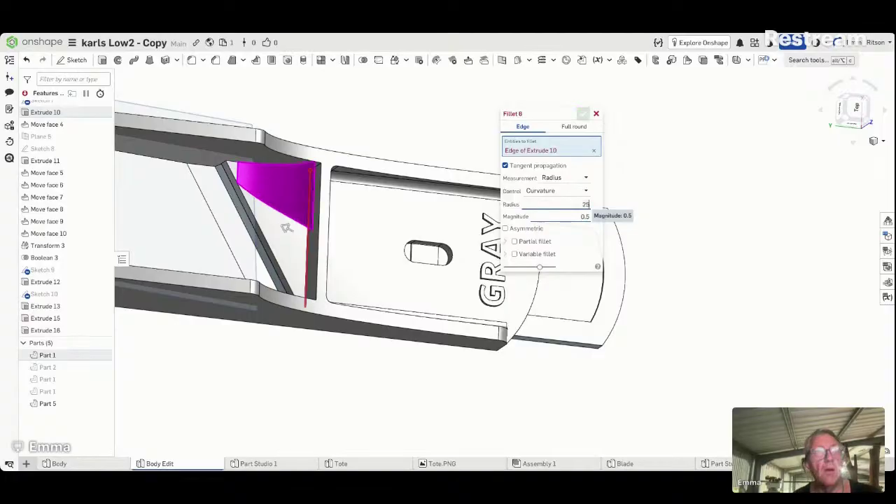
key(Return)
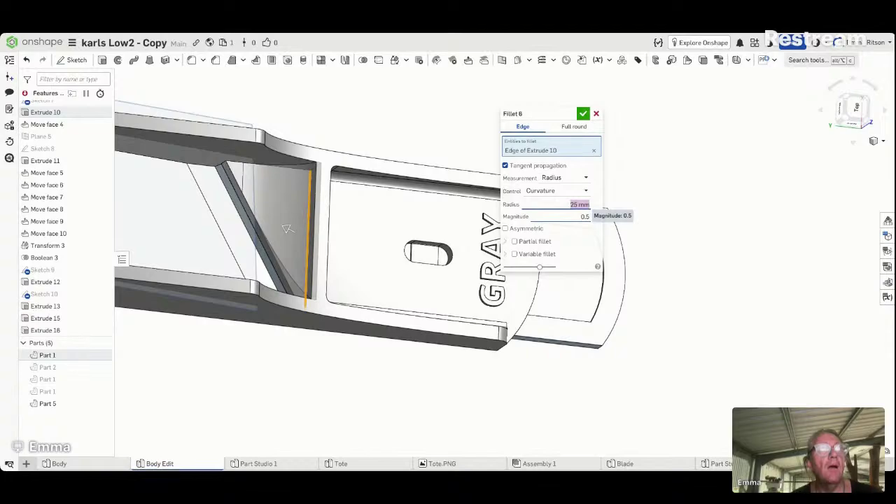
click(584, 112)
Step: Fillet the slanted edge between the mouth opening and the curved pocket floor behind the cross rib with a 4 mm radius
right_drag(528, 150, 556, 154)
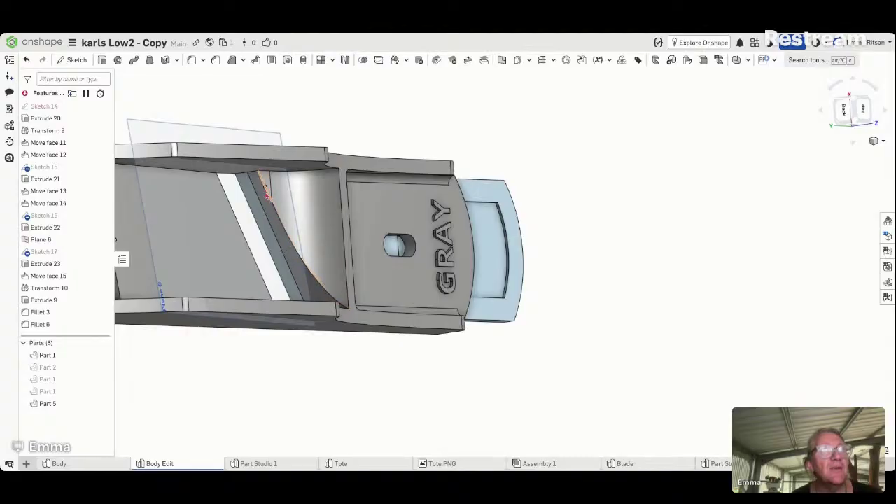
scroll(278, 208, up, 5)
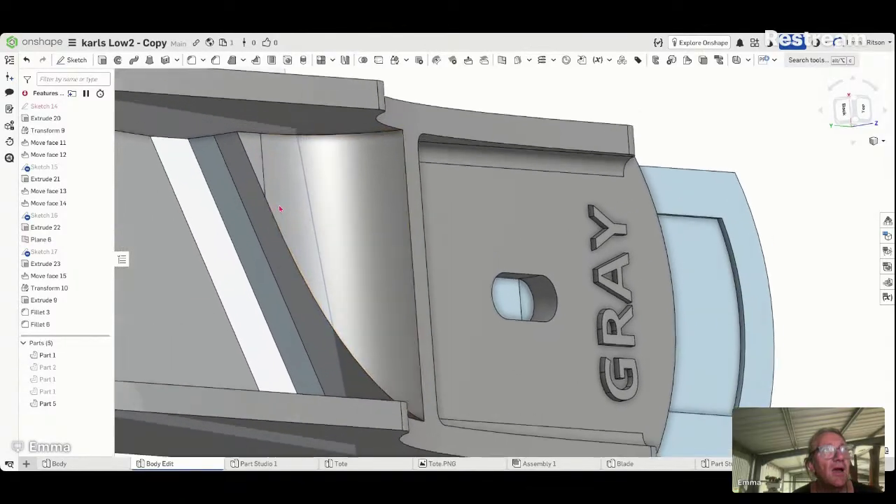
mouse_move(279, 208)
right_down()
mouse_move(284, 199)
mouse_move(278, 212)
right_up()
click(192, 59)
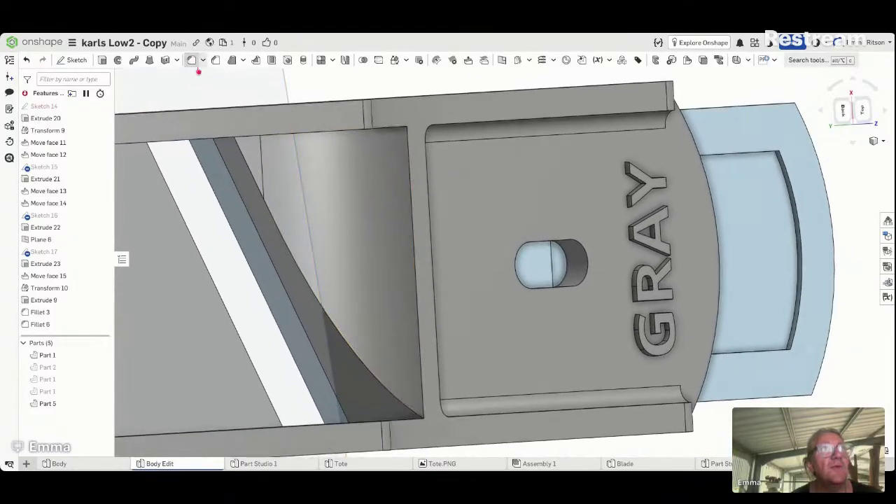
click(261, 193)
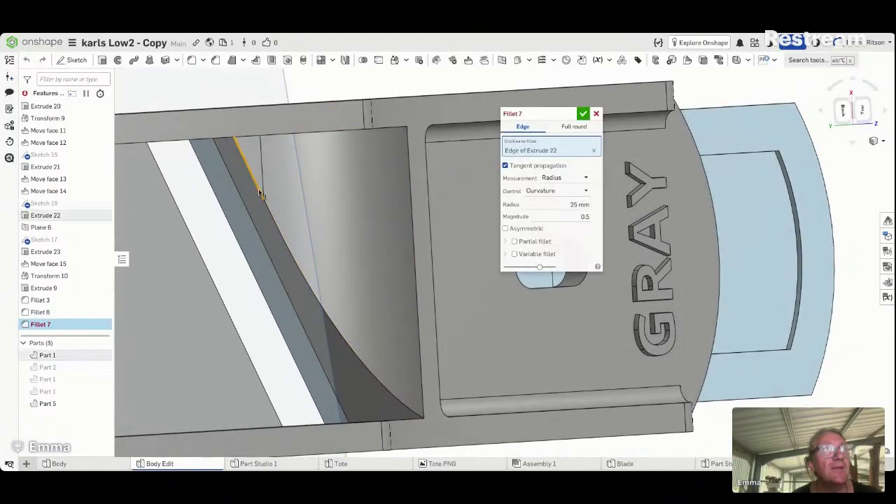
click(276, 228)
right_drag(278, 214, 264, 160)
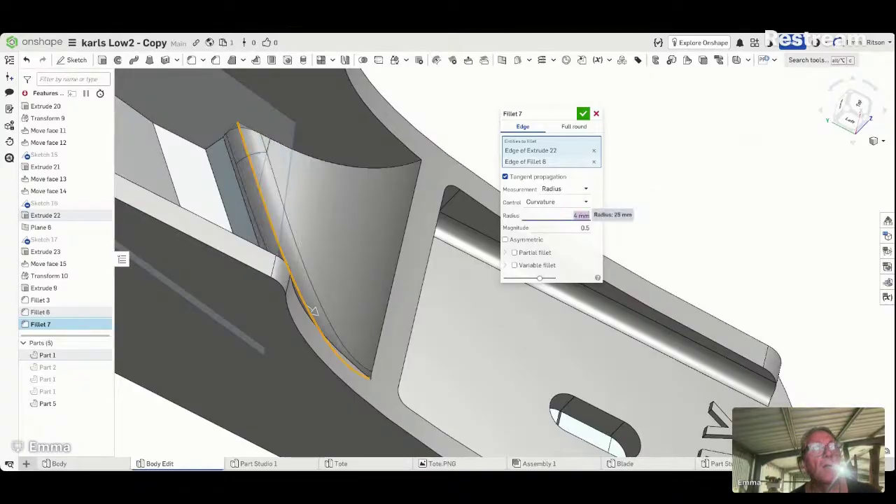
right_drag(644, 186, 630, 202)
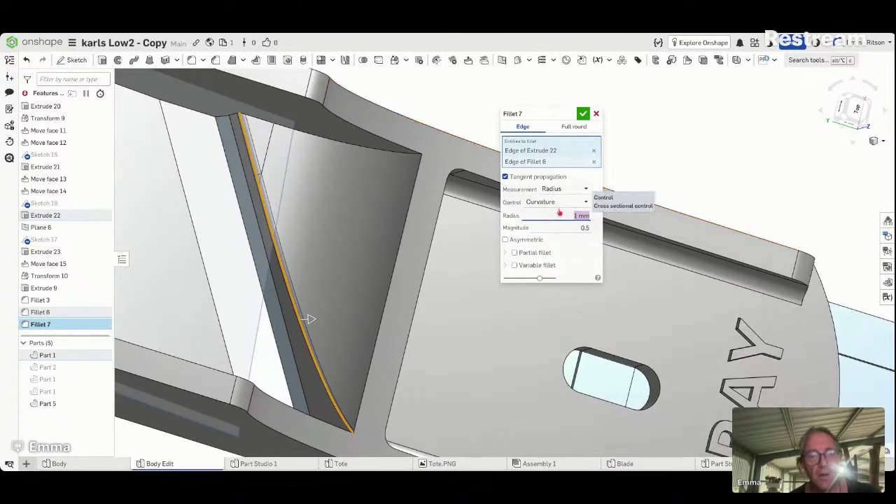
key(Return)
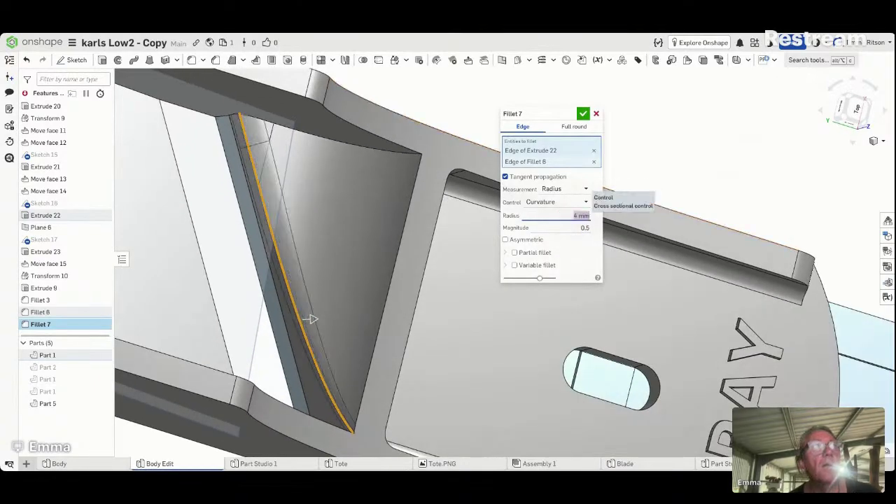
click(583, 114)
Step: Fillet the curved edge where the rounded pocket floor meets the side wall at the pocket's wide end with a 4 mm radius
right_drag(532, 116, 544, 148)
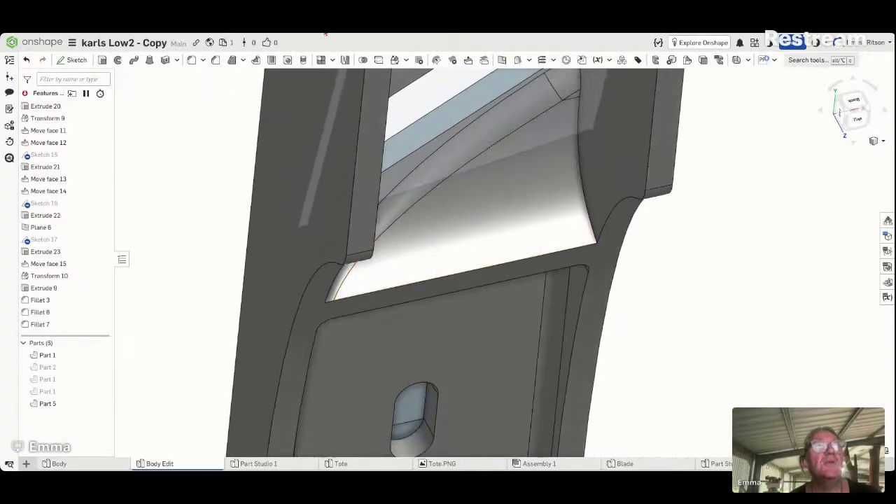
click(193, 61)
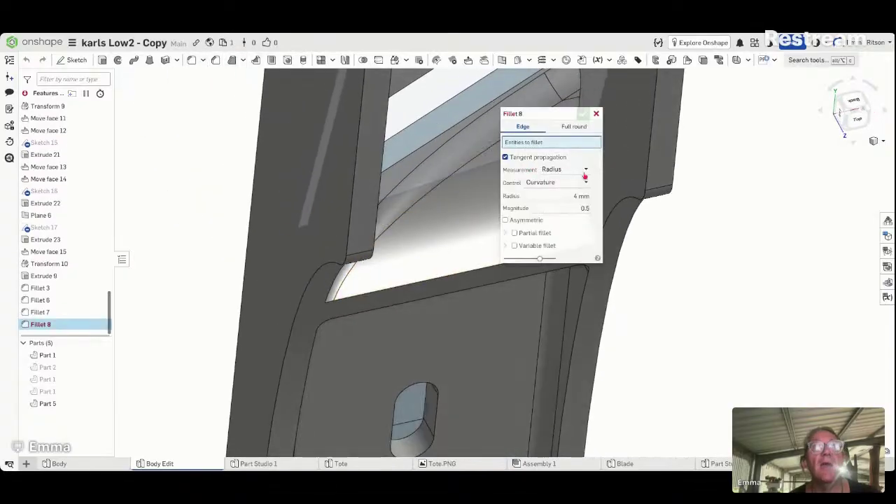
drag(566, 114, 780, 142)
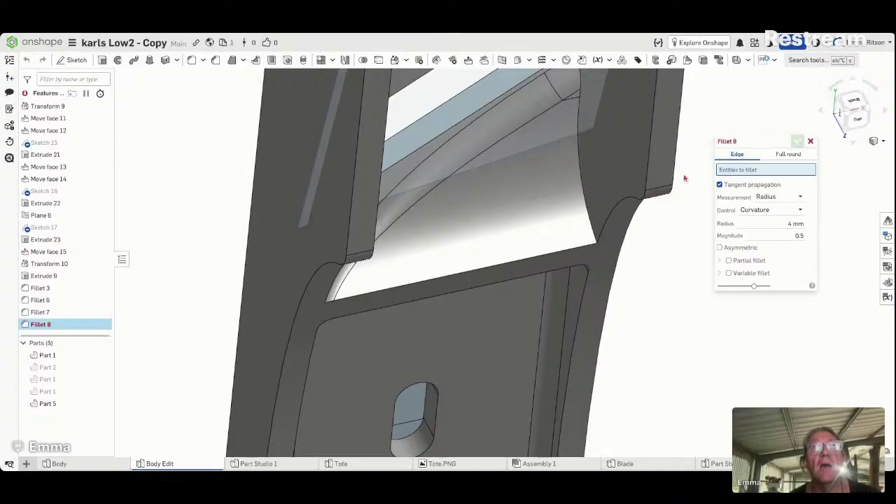
click(588, 202)
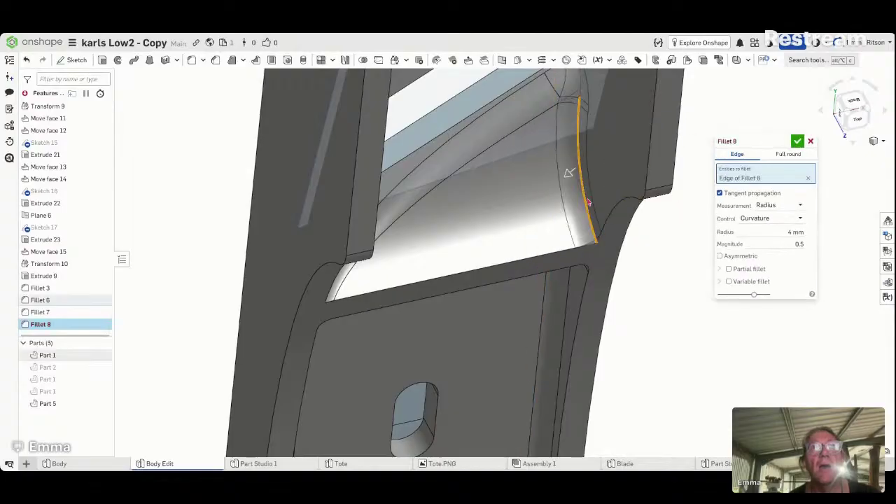
right_drag(588, 202, 470, 203)
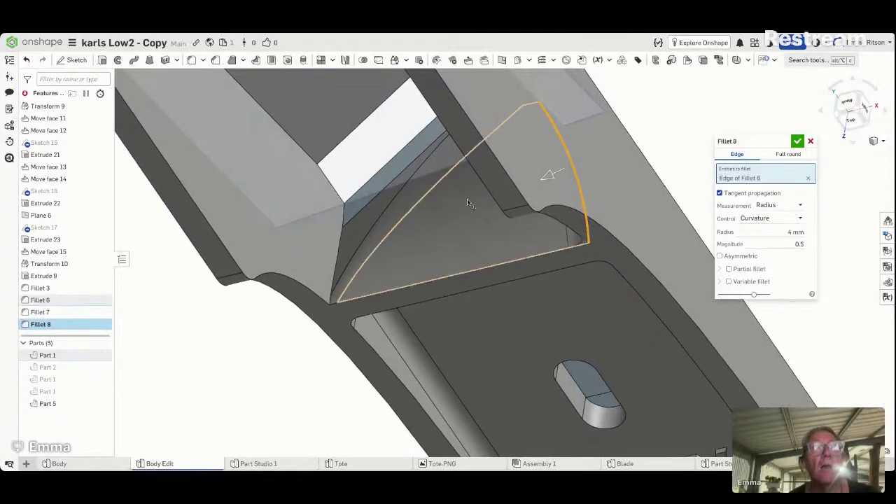
click(797, 141)
Step: Fillet the corner edge between the mouth face and the opposite side wall, at the pocket's narrow end, with a 4 mm radius
right_drag(798, 144, 757, 150)
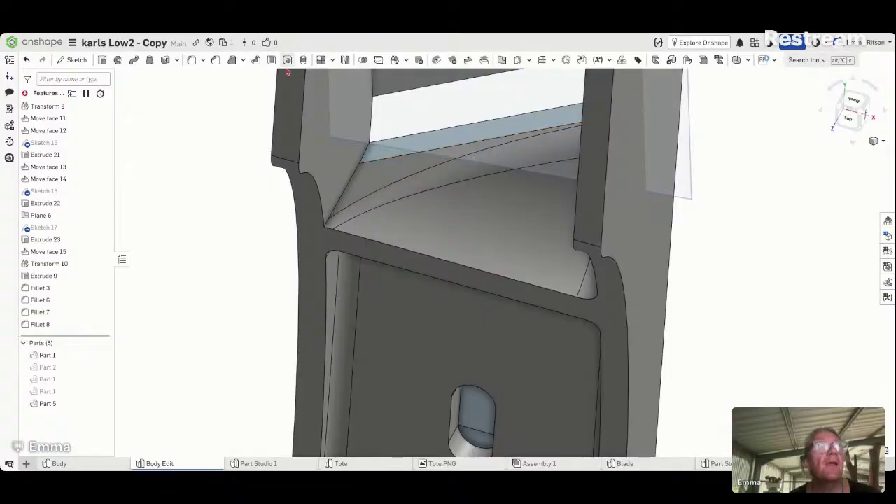
click(191, 61)
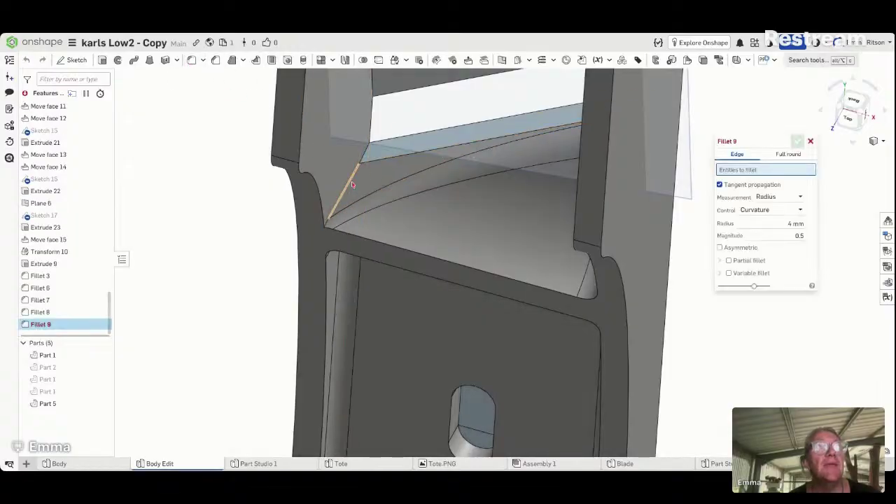
click(352, 184)
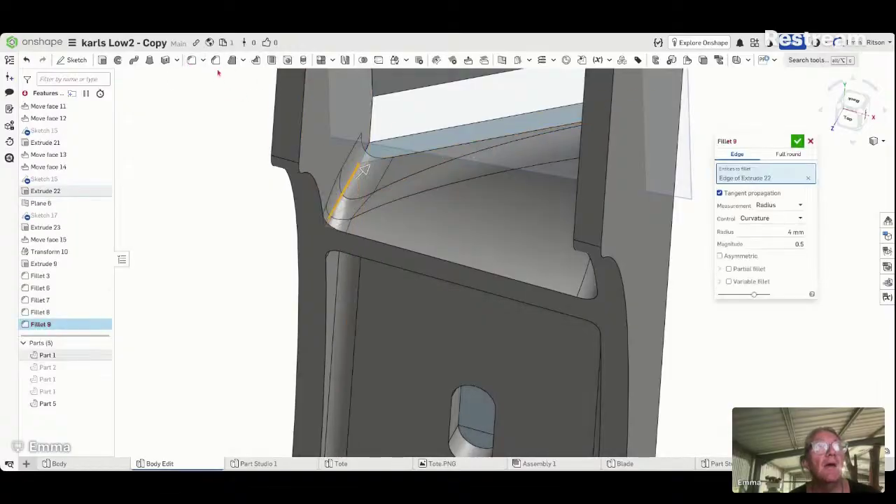
click(799, 143)
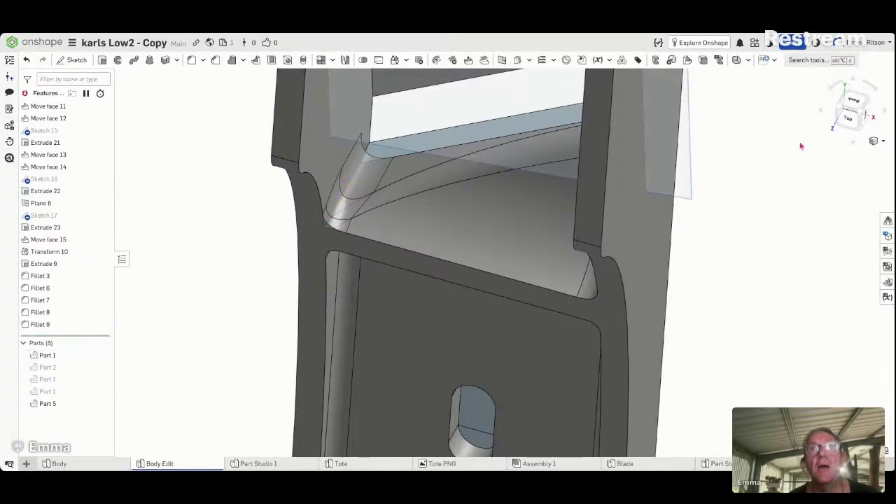
Step: Examine the filleted pocket, cross rib and whole plane body from above, from the side and in rotated views
right_drag(781, 170, 792, 143)
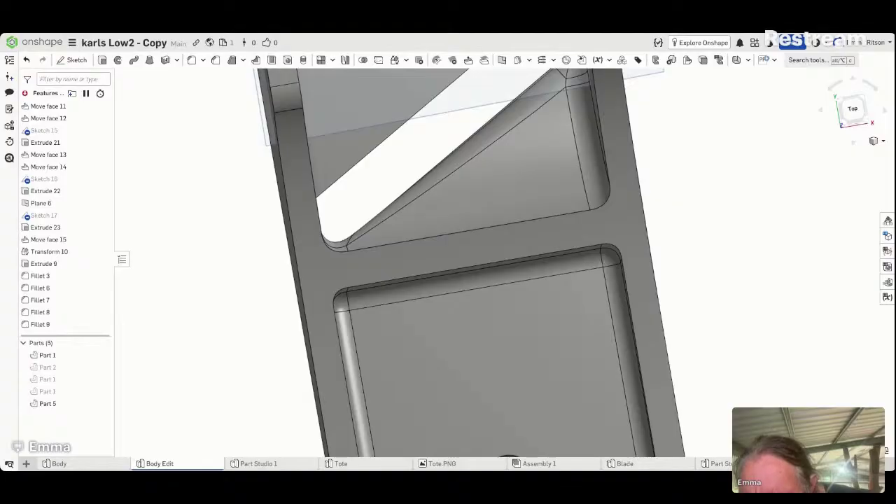
right_drag(793, 143, 793, 123)
mouse_move(773, 185)
right_down()
mouse_move(781, 166)
mouse_move(742, 163)
mouse_move(743, 191)
mouse_move(766, 202)
mouse_move(758, 207)
mouse_move(732, 175)
mouse_move(728, 161)
mouse_move(745, 146)
mouse_move(722, 183)
right_up()
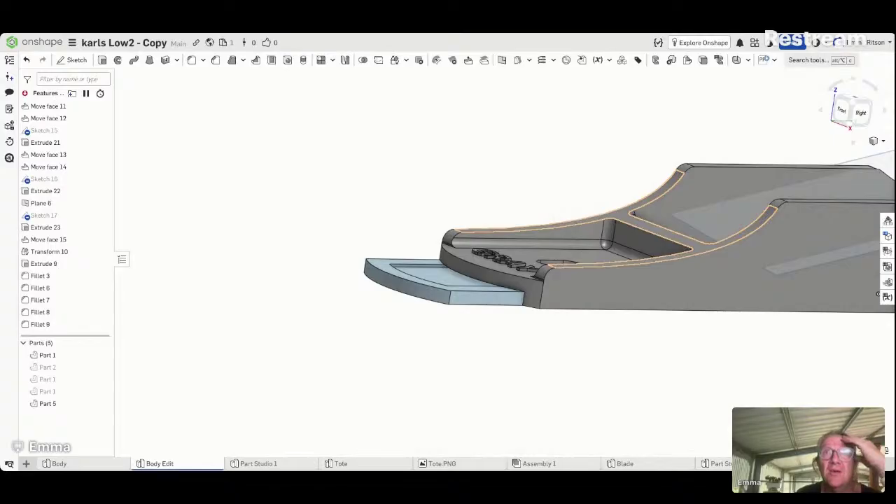
right_drag(780, 356, 748, 365)
scroll(732, 356, up, 2)
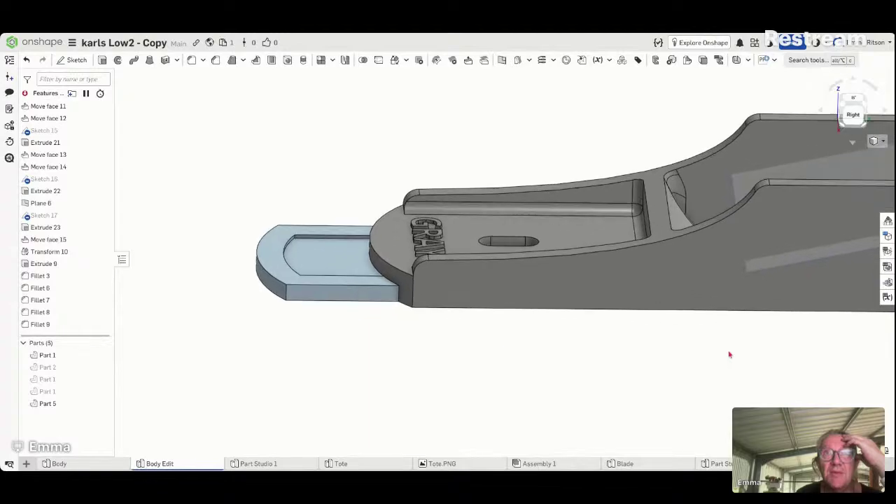
scroll(732, 355, down, 4)
right_drag(682, 223, 662, 221)
click(861, 106)
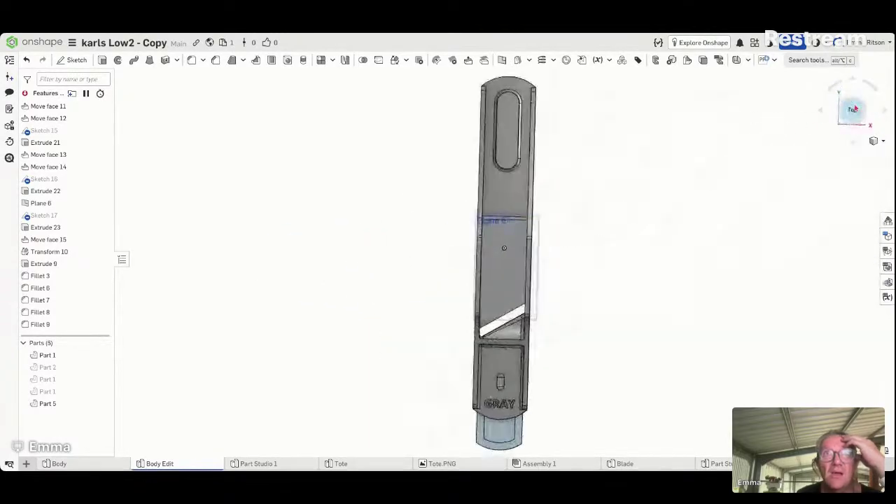
right_drag(567, 176, 535, 171)
right_drag(545, 180, 569, 163)
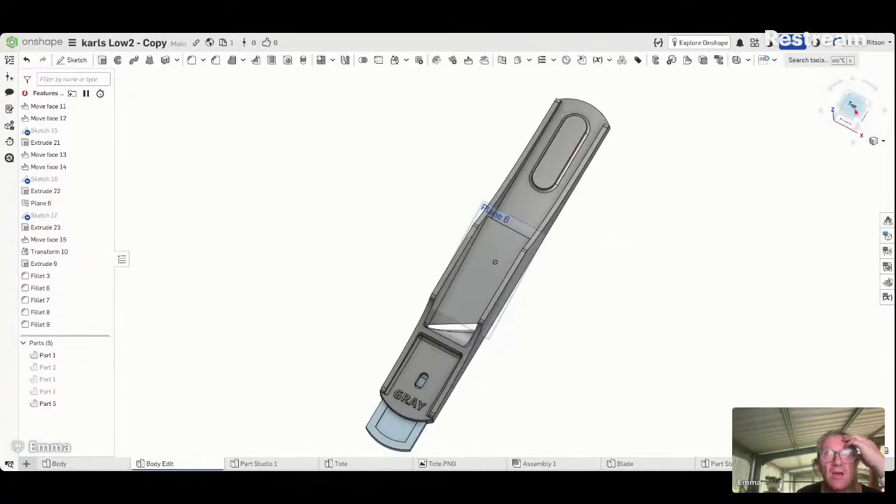
click(831, 90)
click(831, 90)
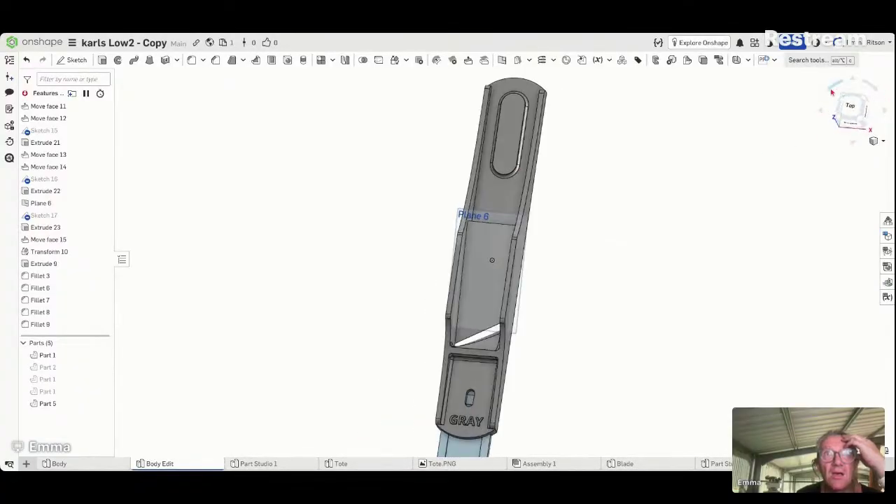
click(831, 90)
click(831, 90)
click(831, 89)
click(831, 90)
click(831, 89)
scroll(521, 247, up, 3)
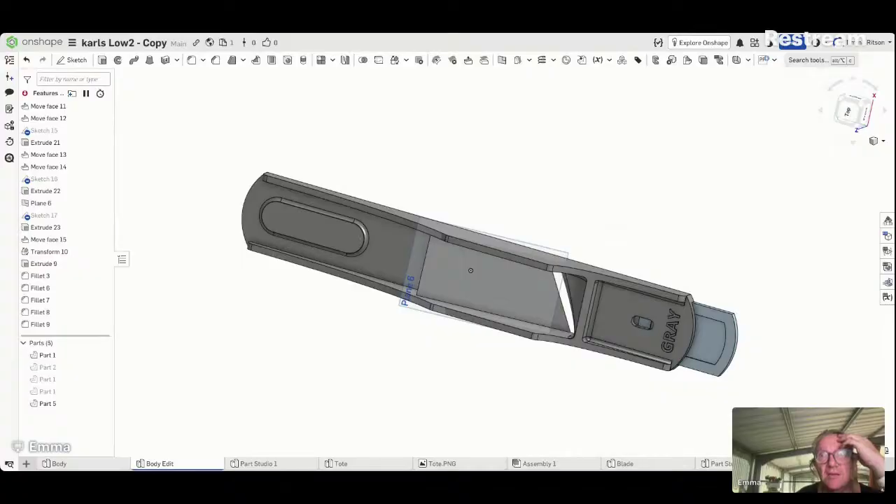
Step: Measure the length of the bed floor's side edge between the Plane 6 step and the mouth opening
click(876, 450)
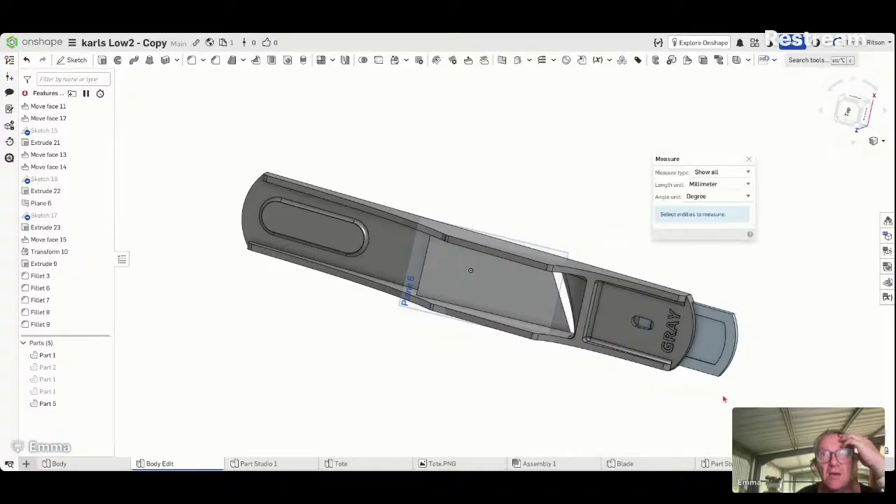
click(489, 317)
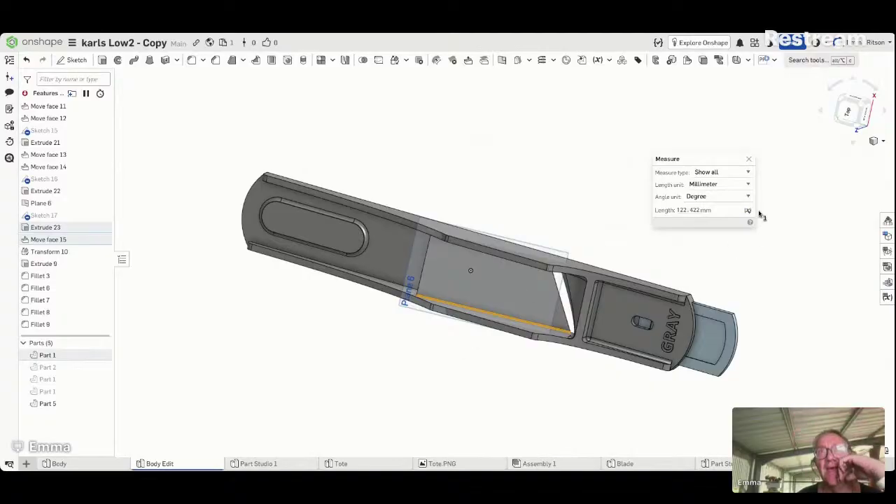
click(749, 159)
right_drag(754, 162, 695, 175)
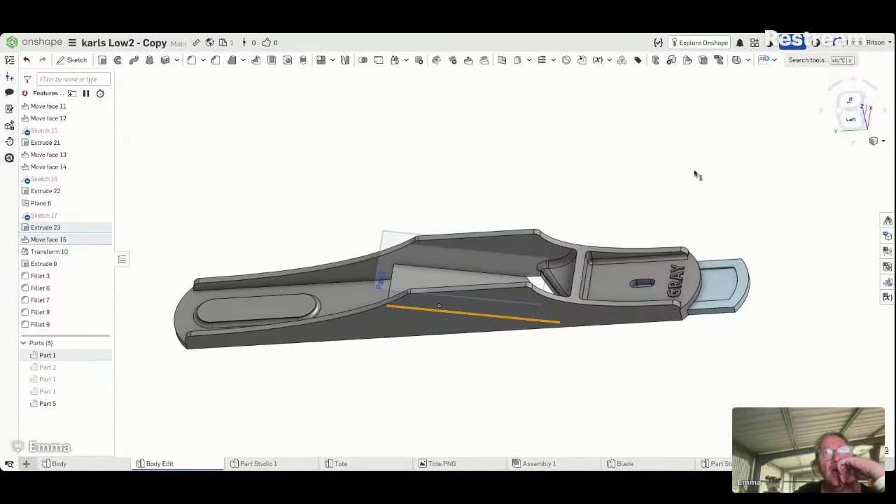
click(623, 178)
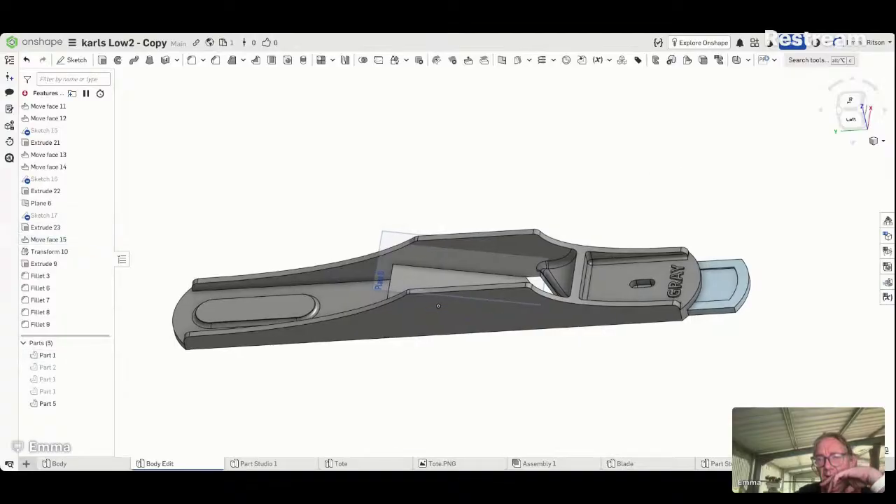
right_drag(438, 306, 437, 306)
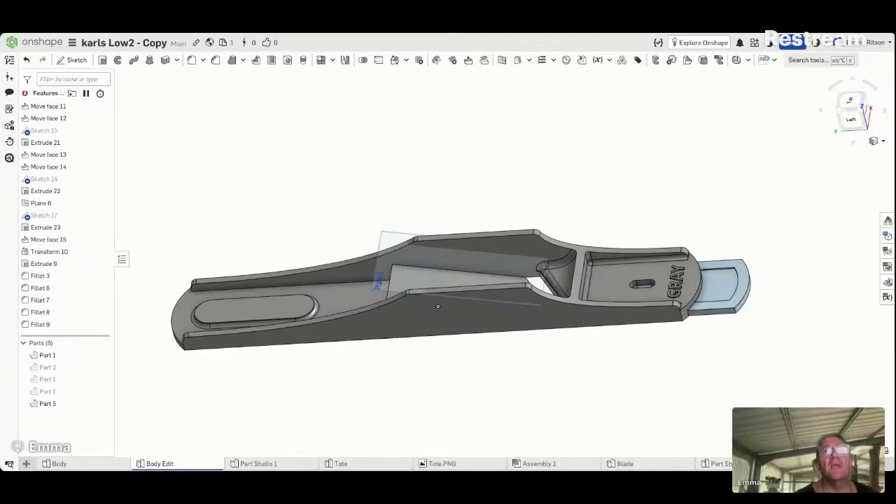
Step: Examine the whole plane body from above and in tilted views, from the rear floor to the mouth
scroll(661, 219, up, 1)
right_drag(657, 213, 682, 233)
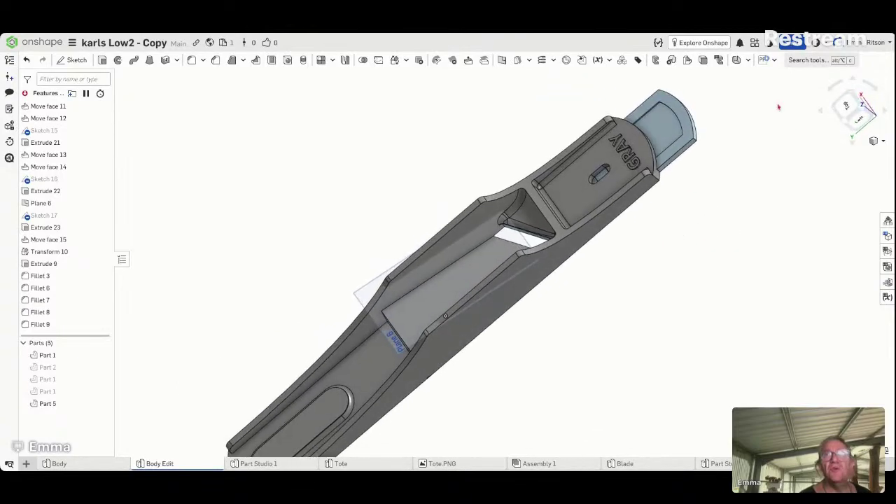
click(841, 115)
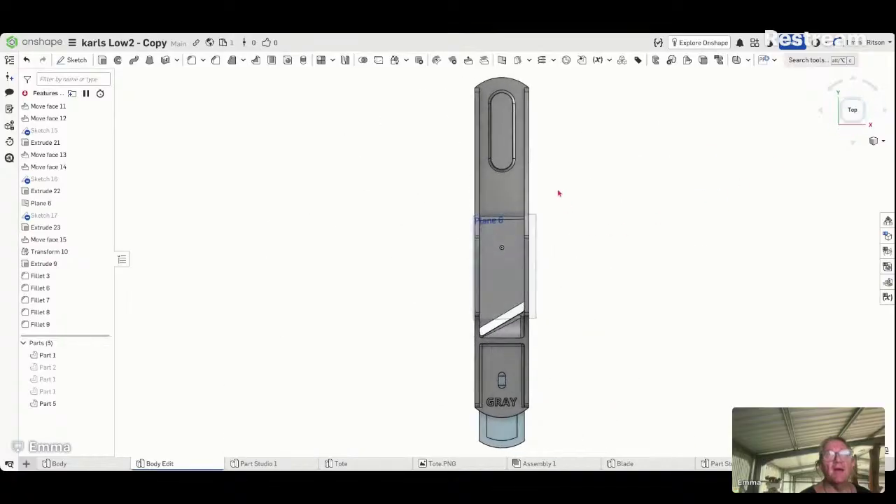
click(831, 89)
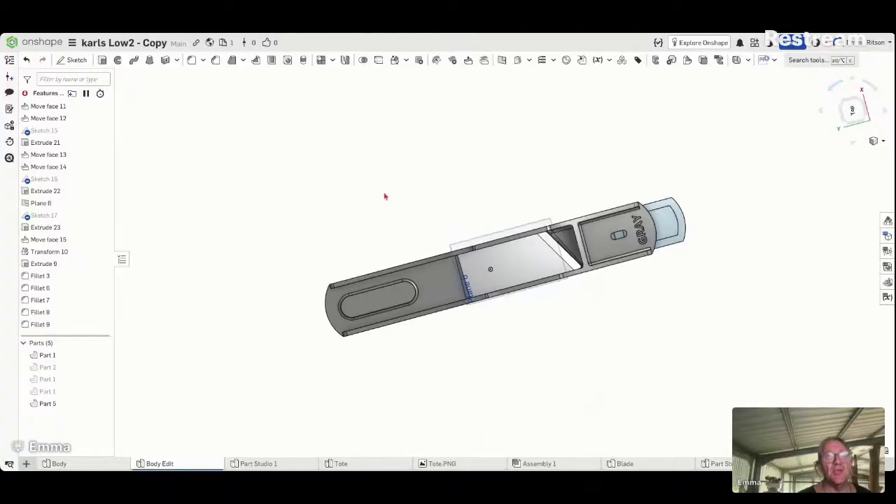
click(877, 97)
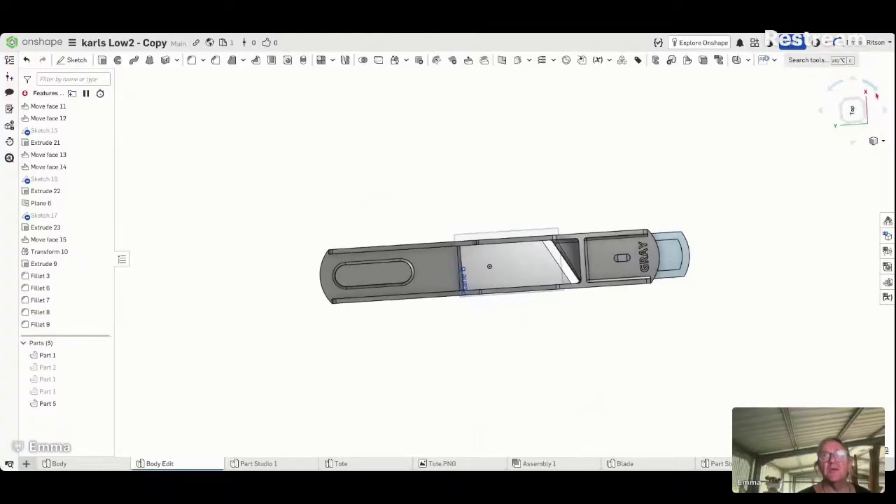
scroll(429, 240, up, 5)
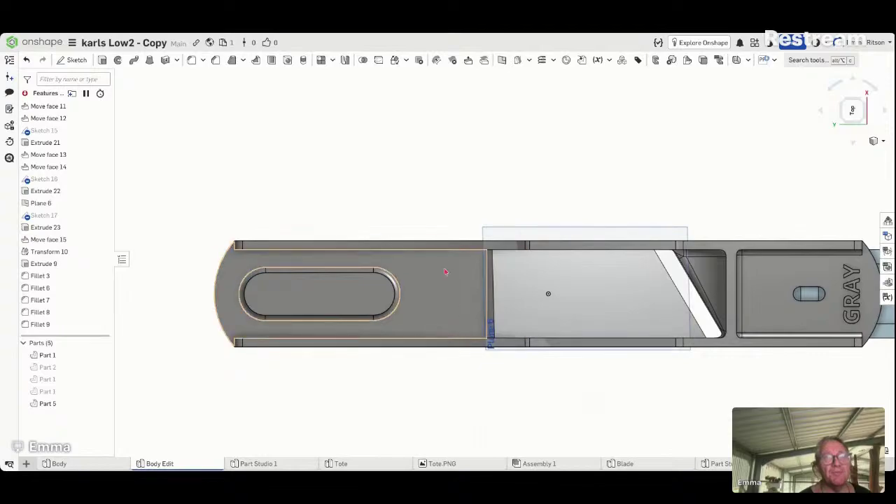
right_drag(442, 263, 447, 235)
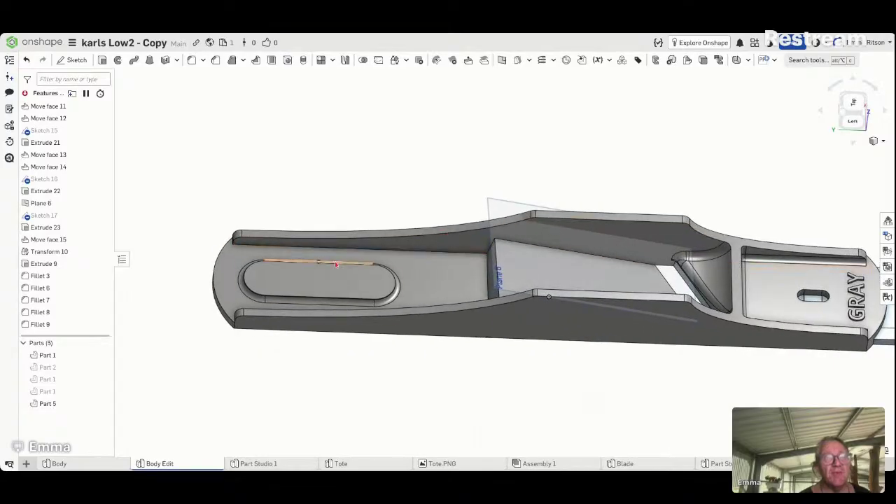
Step: Start a 4 mm fillet on the Plane 6 step face's side edge, its edge with the rear floor, and the rear floor's adjoining side-wall edge
right_drag(502, 374, 525, 413)
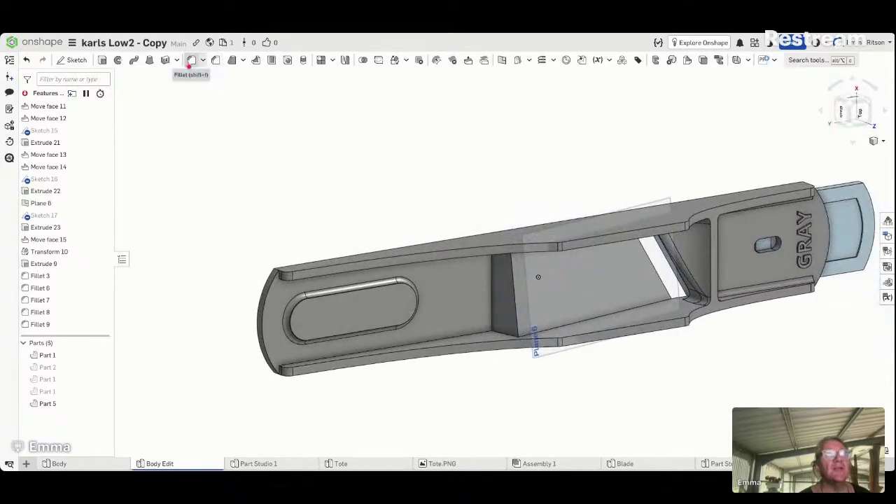
click(191, 60)
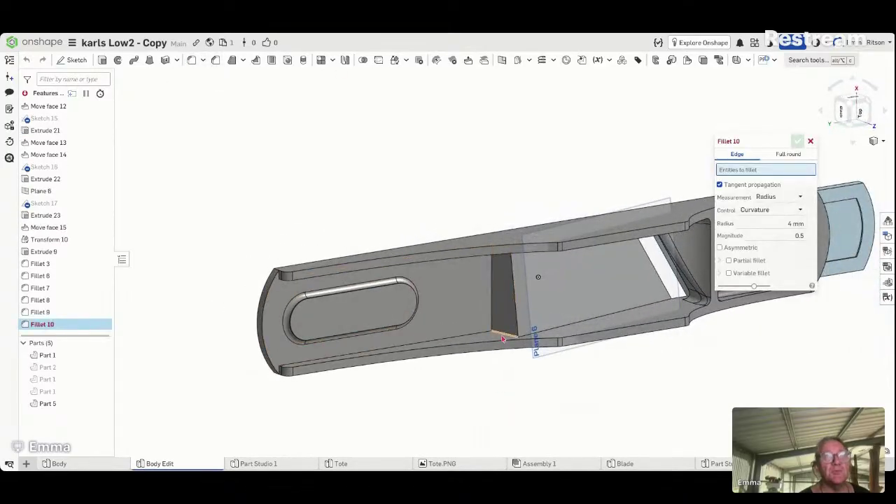
click(501, 339)
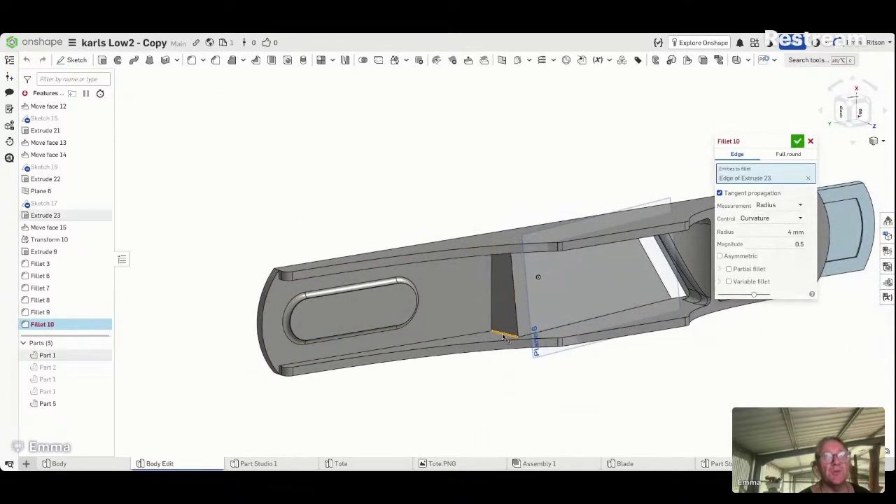
click(490, 293)
click(483, 338)
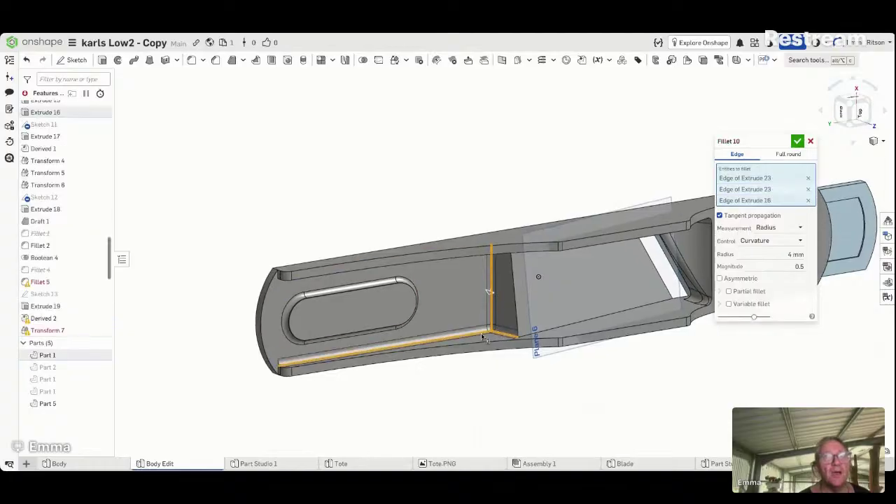
right_drag(483, 337, 483, 300)
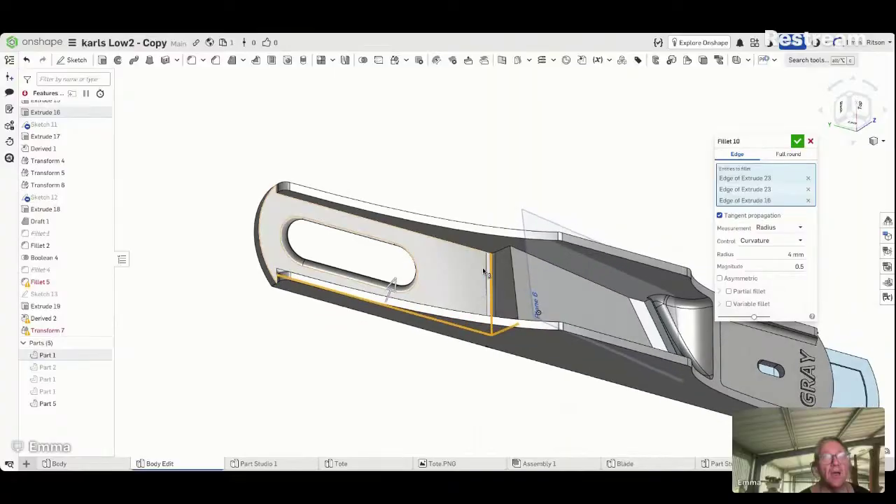
click(503, 257)
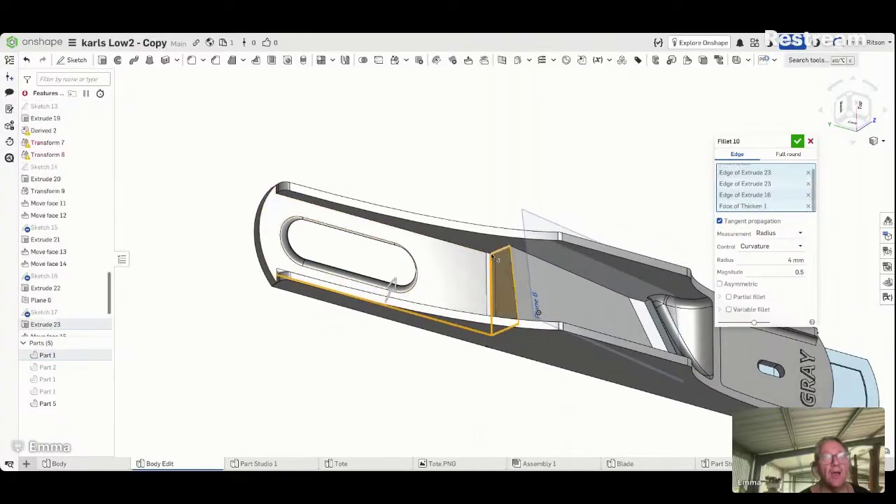
click(468, 249)
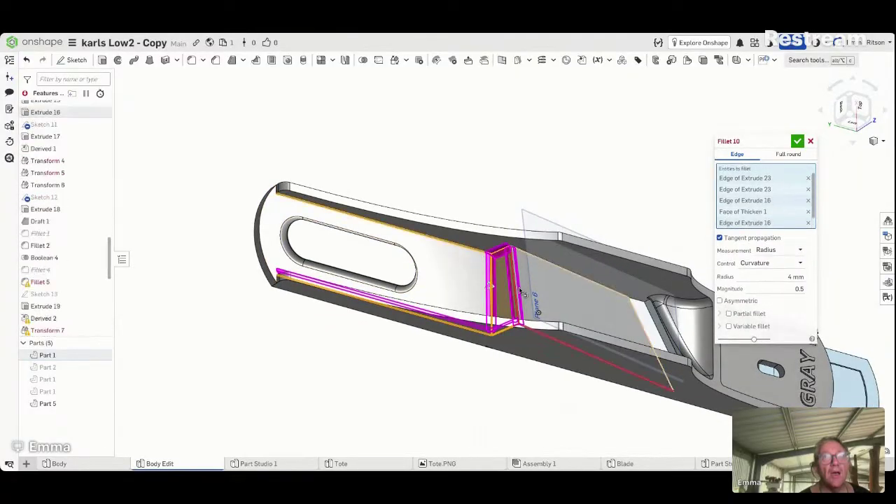
click(458, 246)
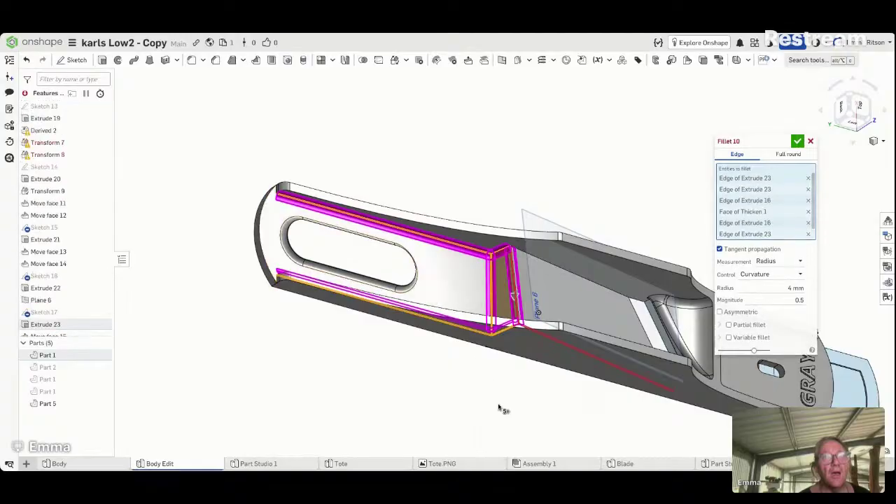
right_drag(520, 359, 524, 365)
right_drag(508, 413, 501, 431)
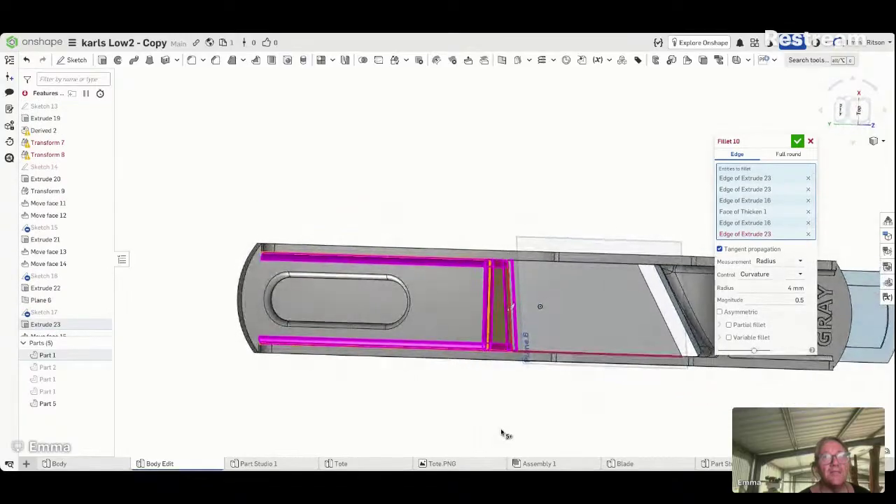
click(808, 233)
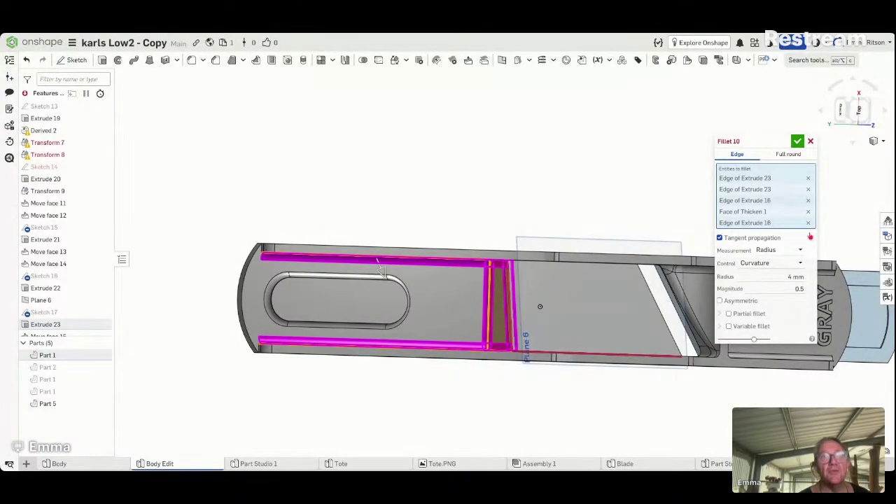
click(808, 223)
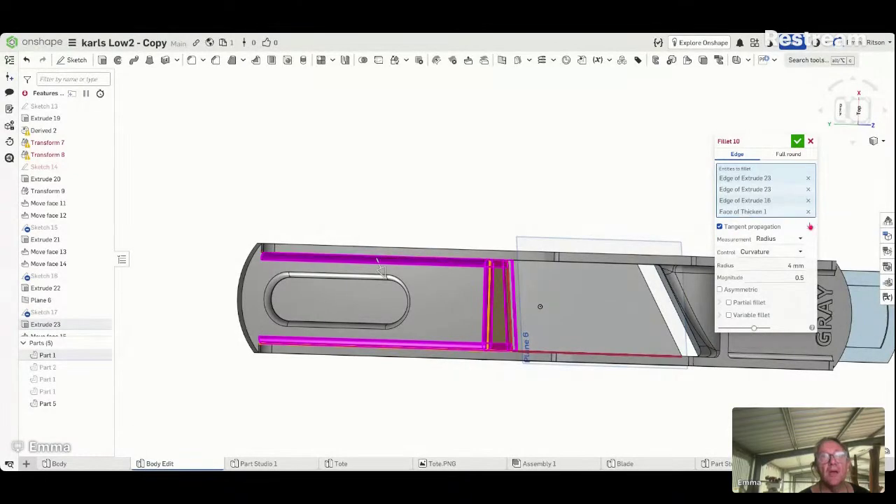
click(808, 211)
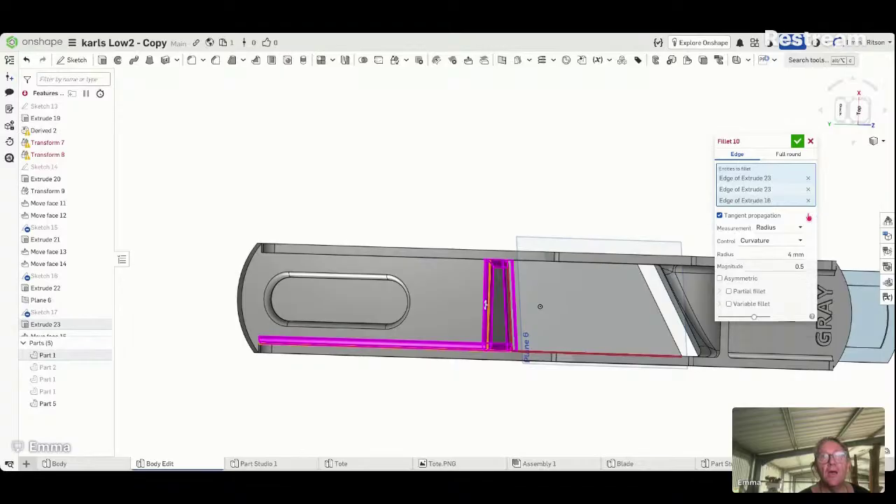
Step: Add the step face's opposite side edge and the rear floor's opposite side-wall edge to the 4 mm fillet, finish it and check the shape
right_drag(574, 201, 561, 164)
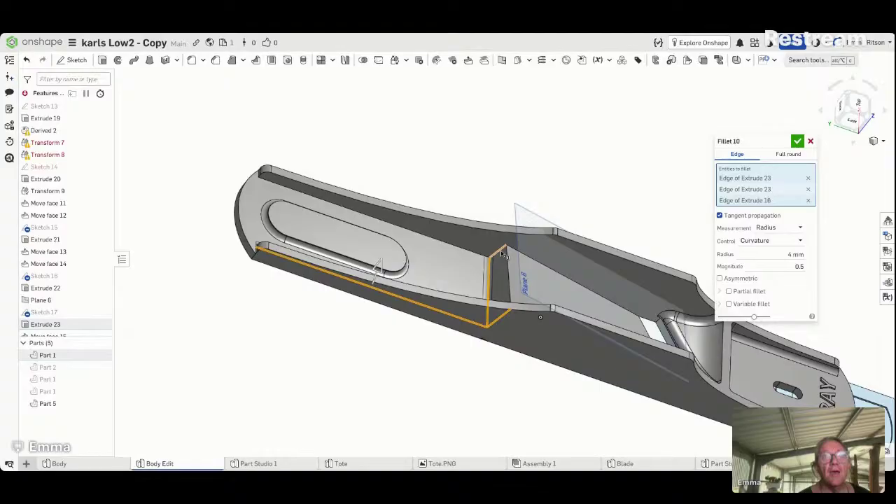
click(463, 255)
click(462, 256)
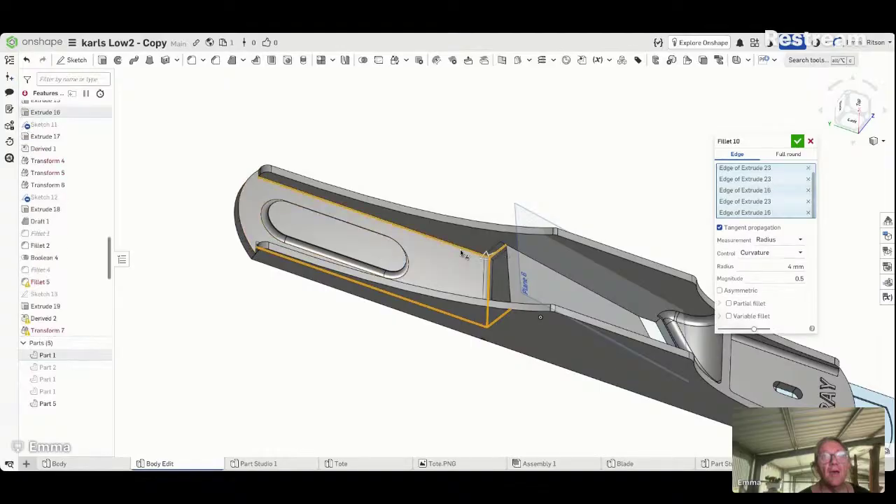
click(799, 142)
right_drag(698, 163, 694, 183)
click(855, 107)
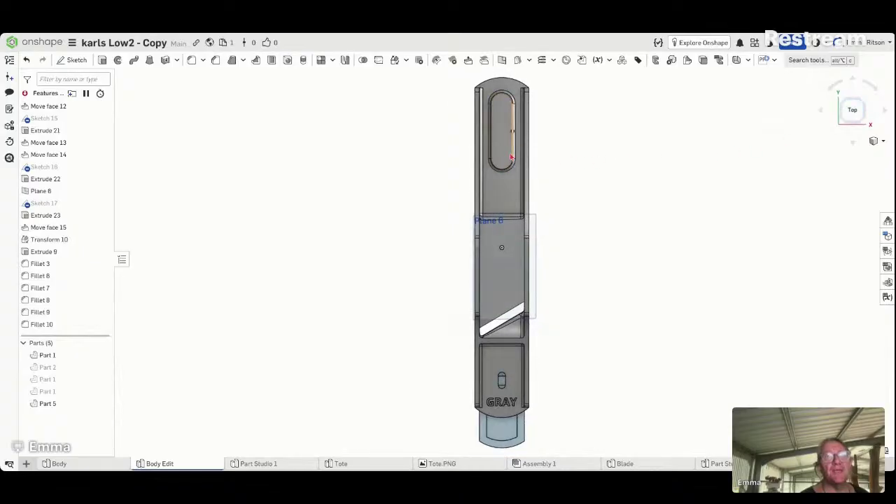
right_drag(595, 155, 654, 157)
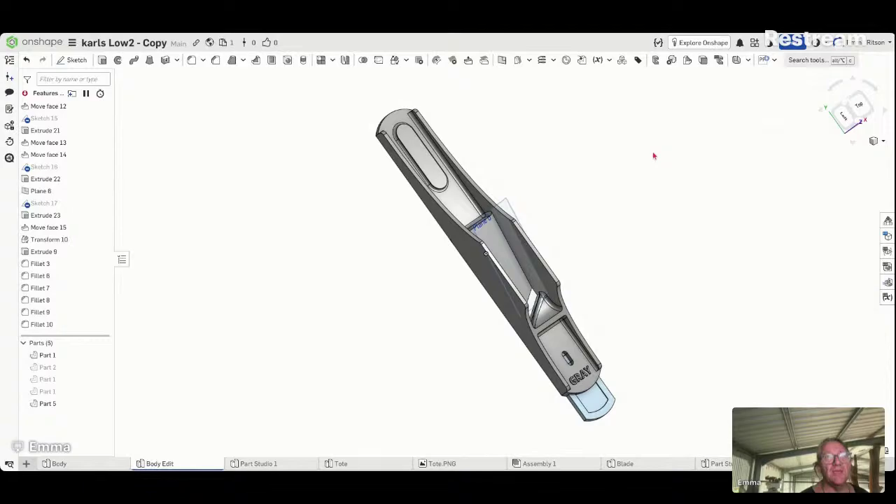
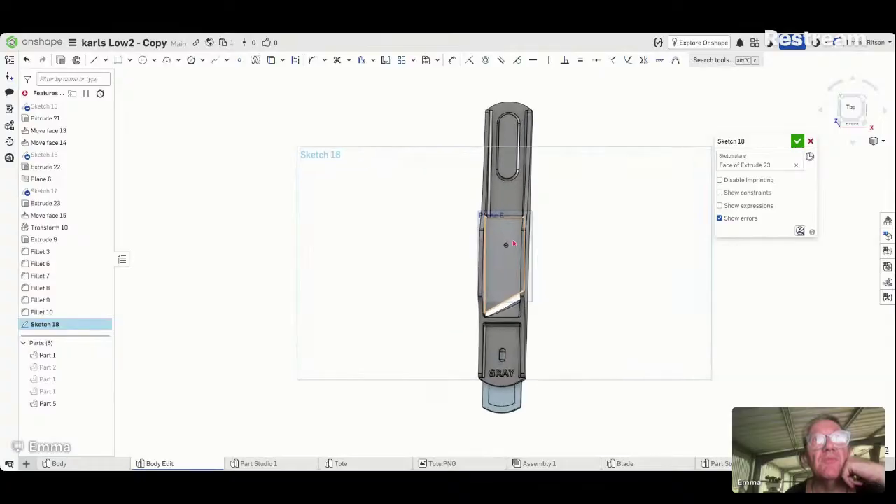
Step: Project the bed face's two side edges, mouth edge and step edge into Sketch 18, and hide the plane body Part 1
scroll(513, 243, up, 2)
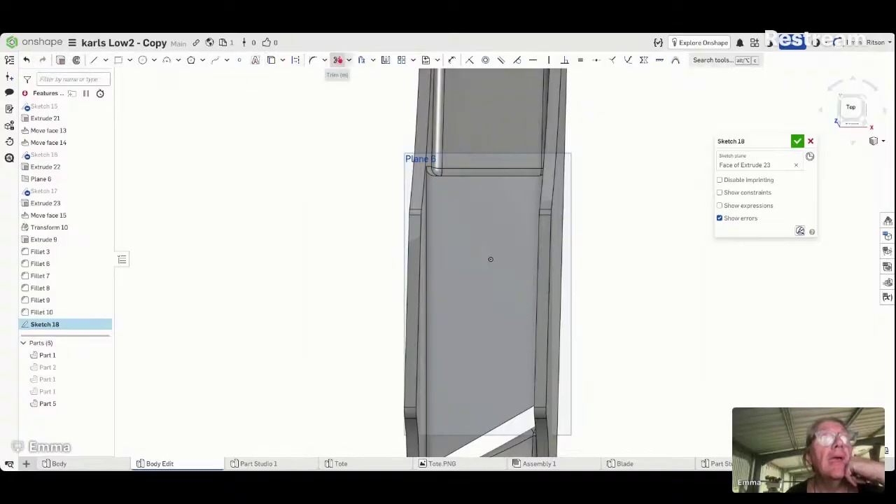
click(272, 60)
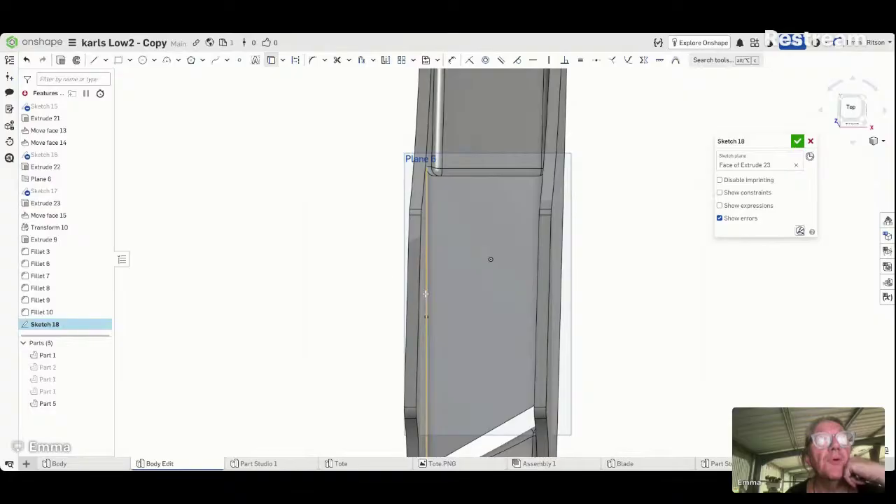
right_drag(423, 294, 471, 284)
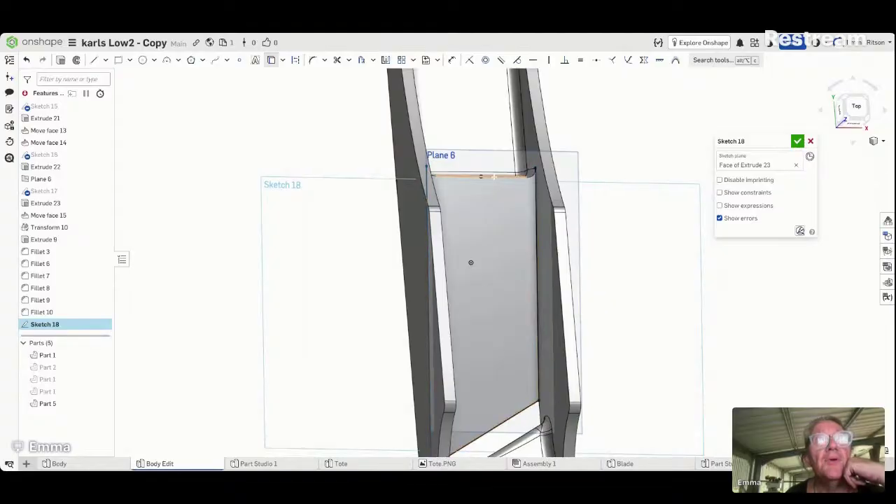
key(n)
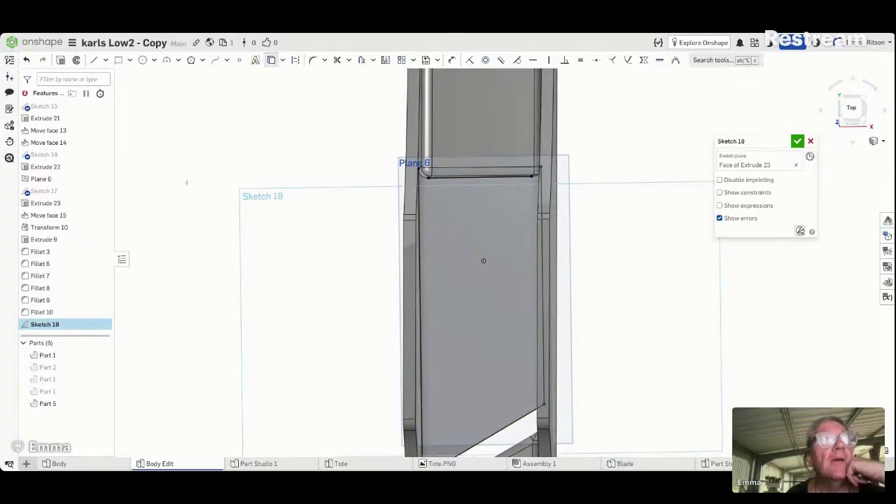
click(101, 355)
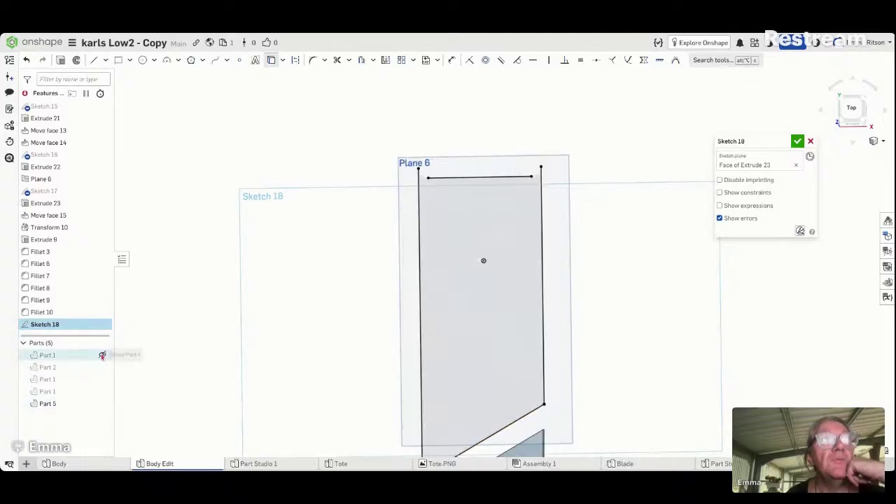
Step: Extend both ends of the short line at the step end of Sketch 18 to meet the two long side lines
scroll(285, 371, down, 3)
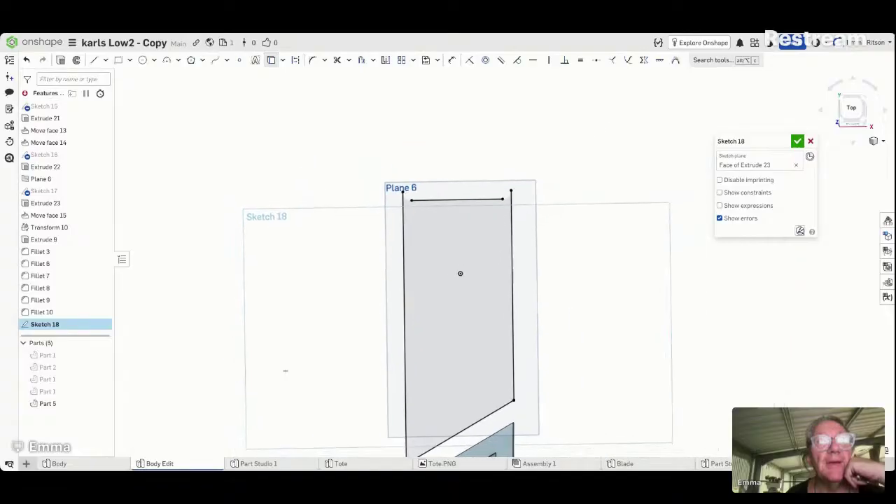
scroll(285, 372, down, 1)
scroll(285, 372, up, 2)
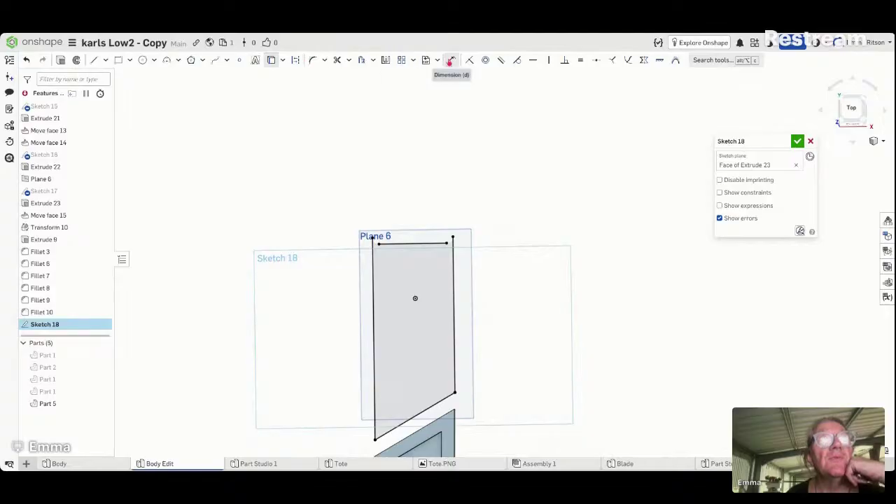
click(349, 60)
click(352, 92)
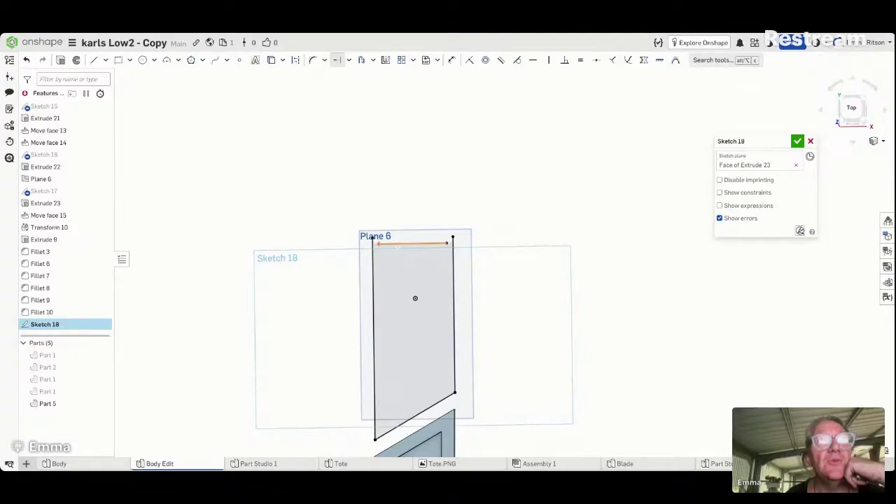
click(373, 243)
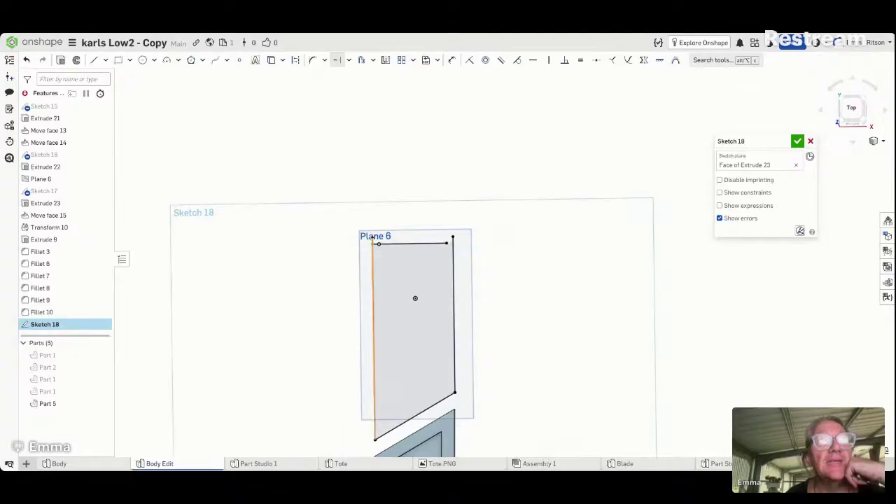
click(441, 243)
click(468, 256)
right_drag(494, 350, 495, 355)
scroll(474, 327, down, 1)
scroll(474, 327, up, 3)
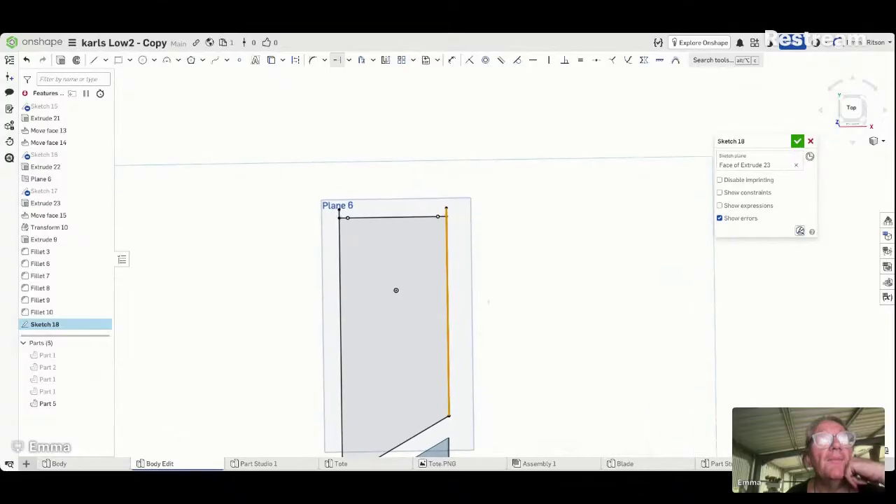
Step: Trim both long side lines where they overrun the step-end line of Sketch 18, and clean up the leftover points on that line
click(349, 60)
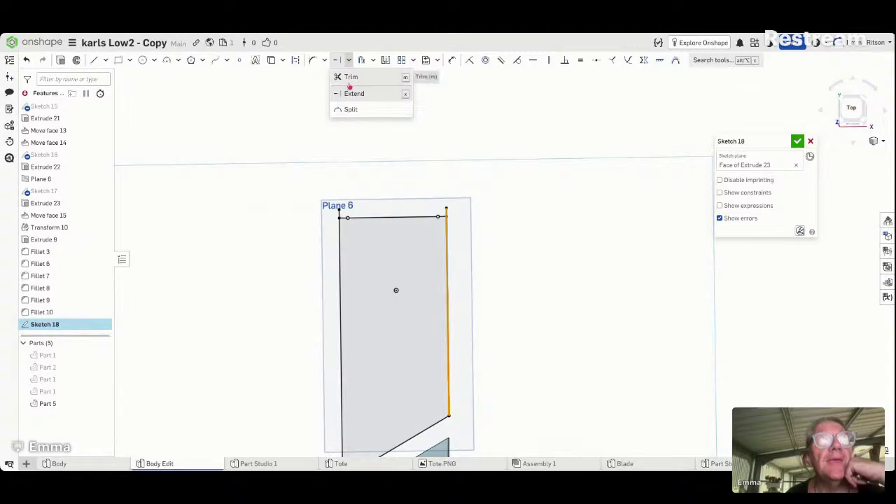
click(350, 77)
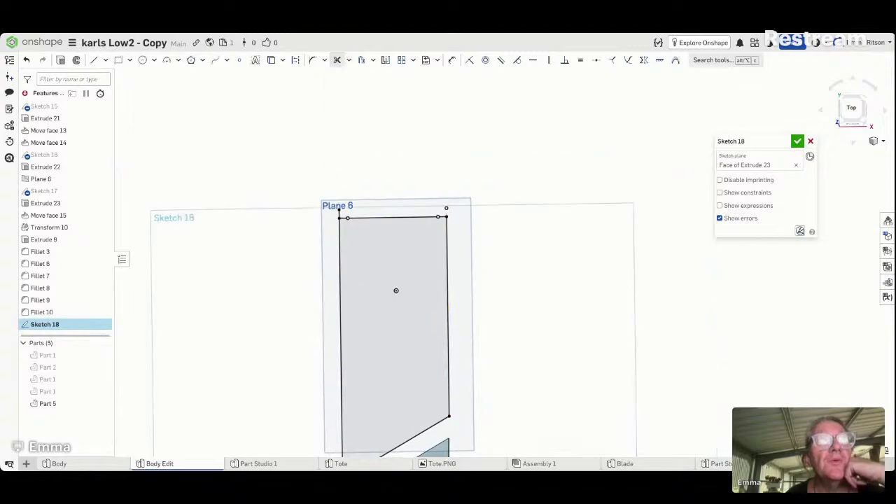
click(339, 213)
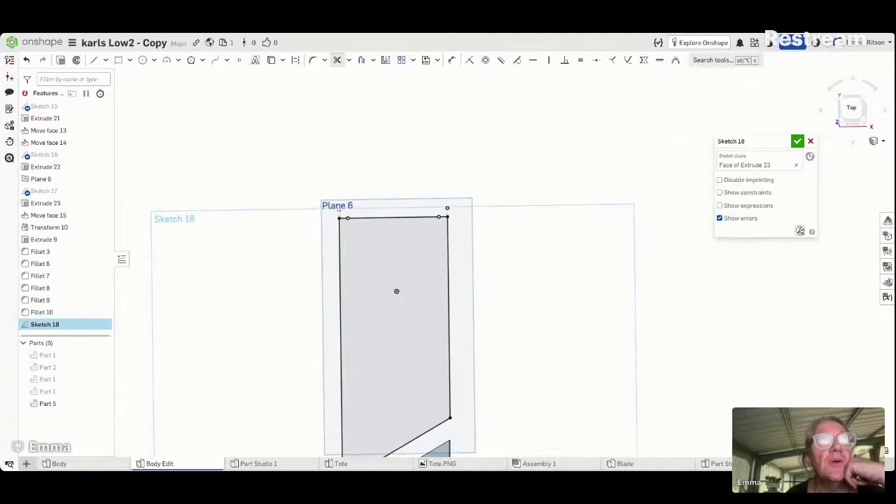
click(448, 210)
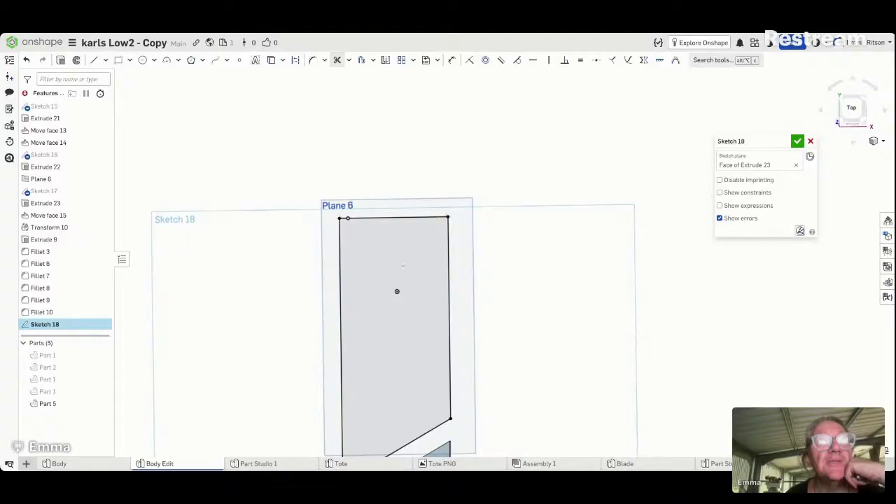
scroll(345, 219, up, 1)
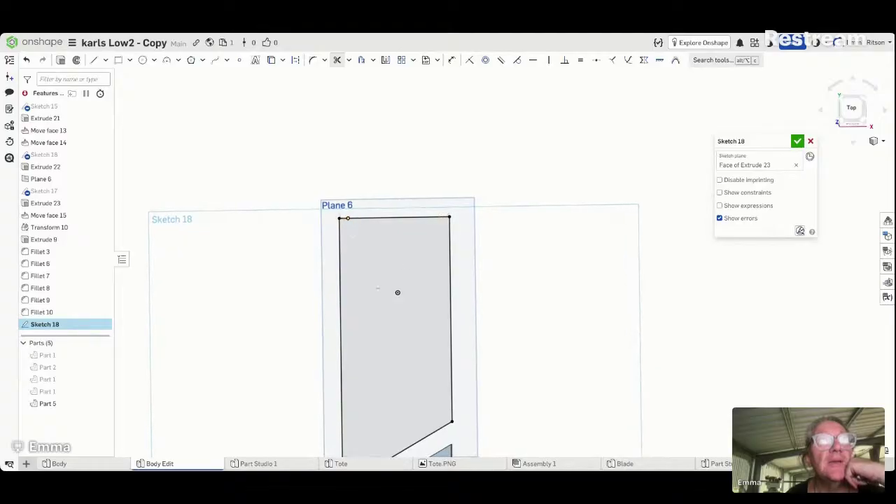
click(348, 218)
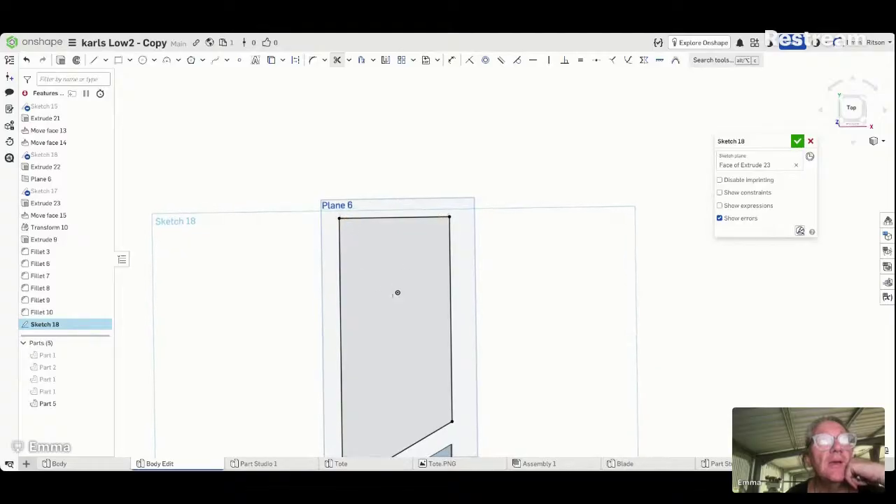
scroll(397, 293, down, 4)
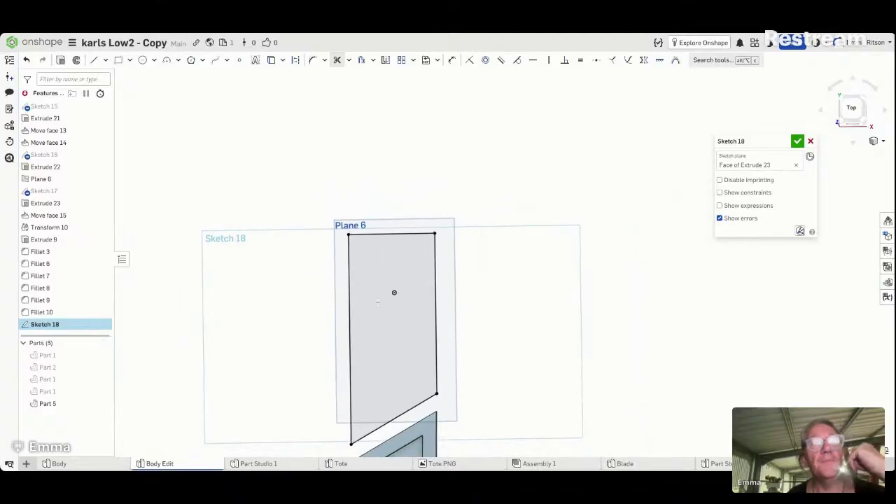
scroll(395, 292, up, 1)
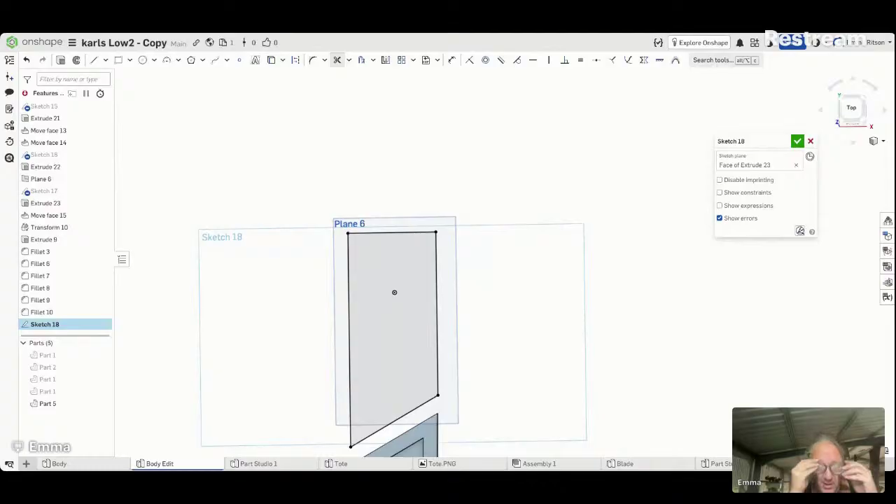
scroll(452, 398, up, 2)
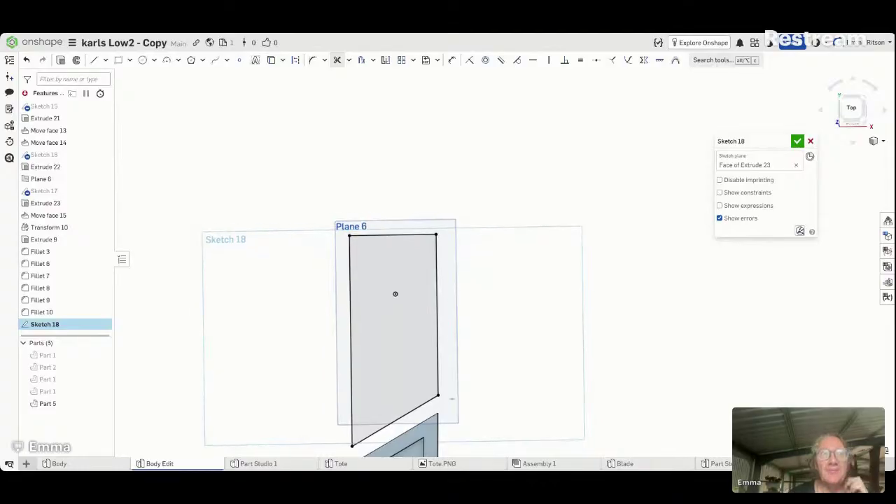
scroll(434, 378, down, 2)
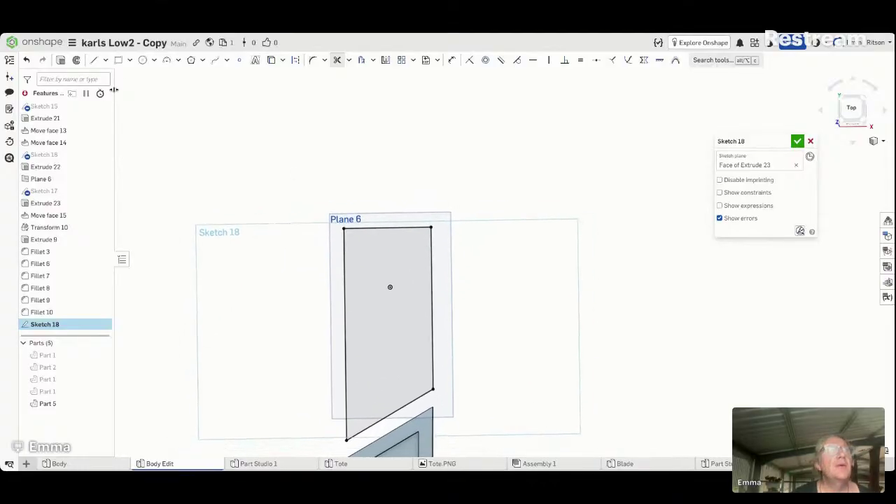
click(145, 61)
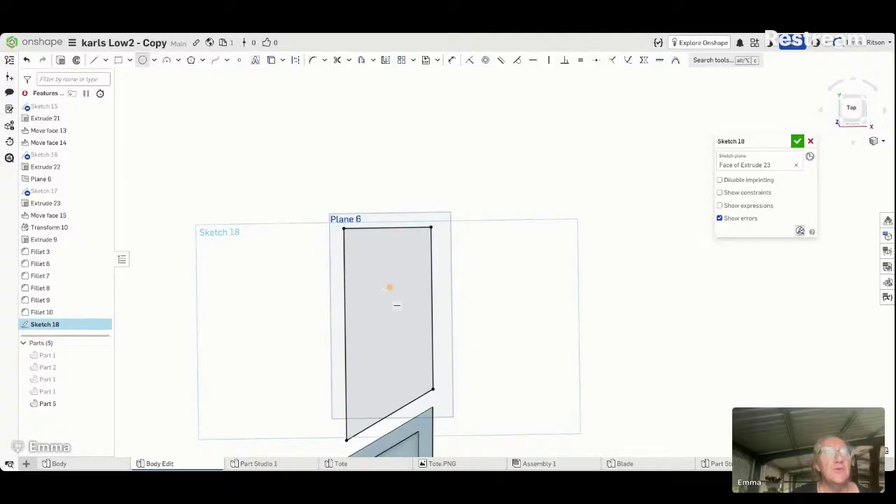
click(390, 287)
key(Escape)
click(143, 60)
click(390, 287)
key(Escape)
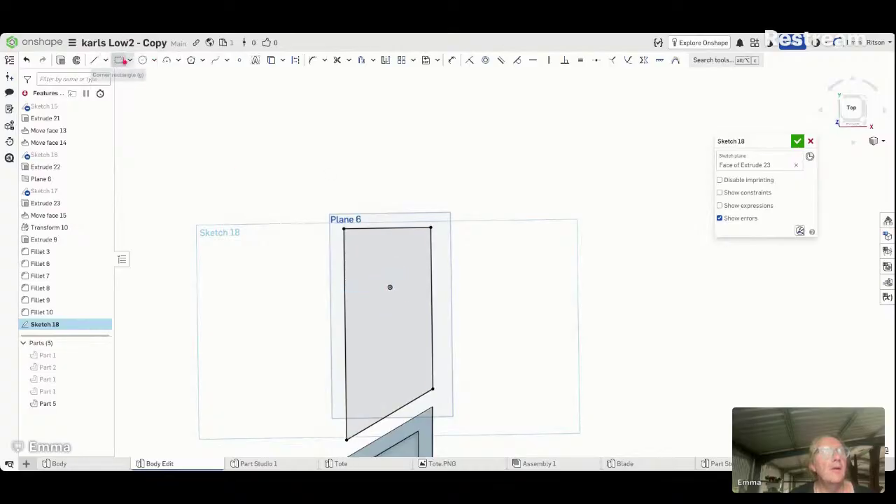
click(281, 66)
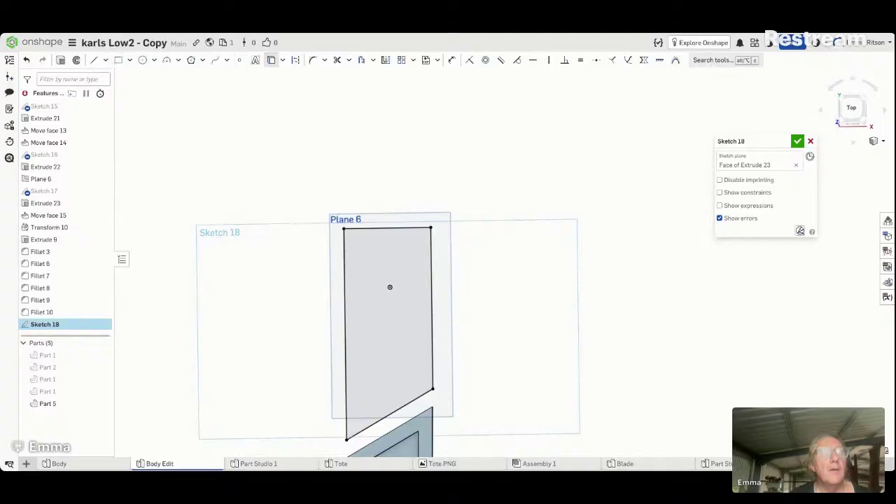
click(390, 288)
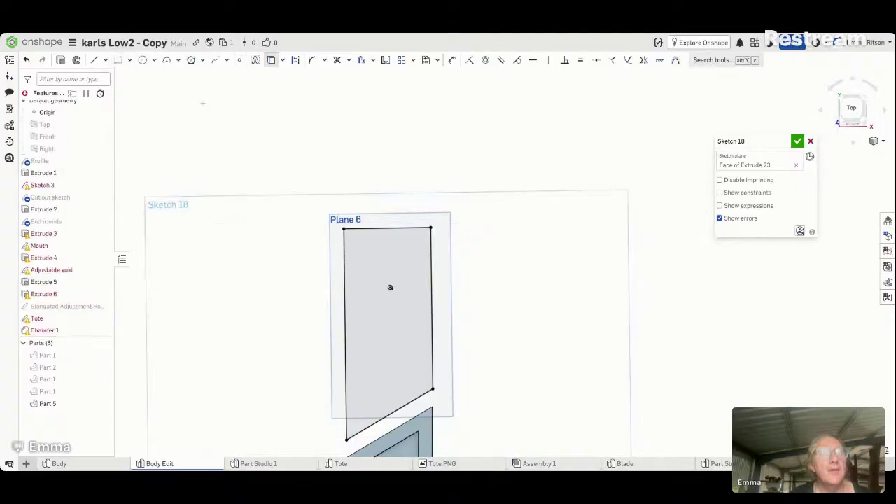
scroll(390, 286, up, 3)
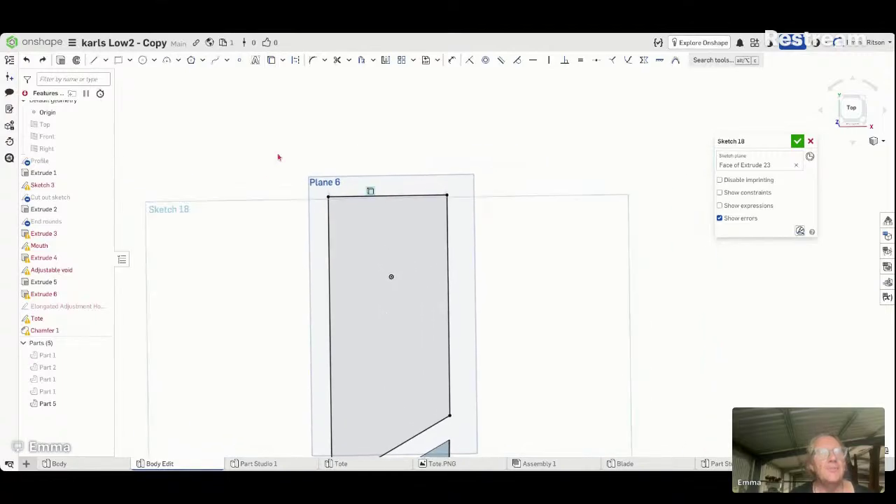
Step: Sketch a construction line about 67 mm long from the midpoint of the step-end line down the middle of the bed face outline
click(91, 62)
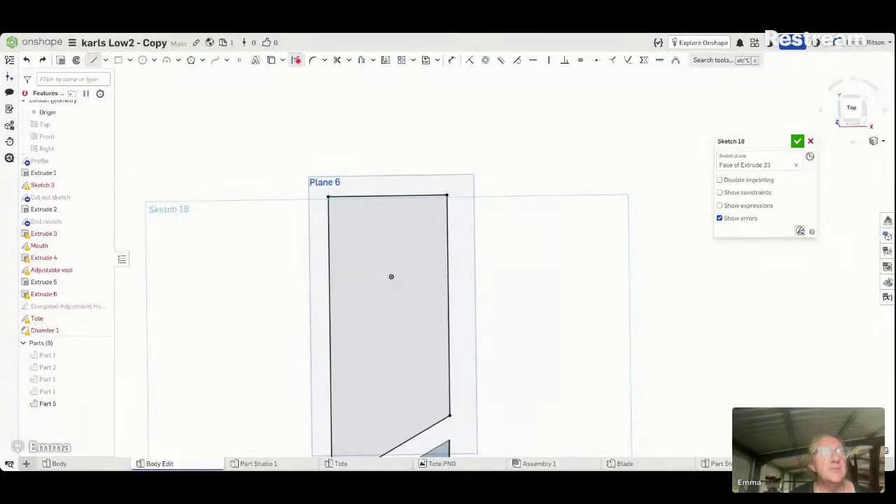
click(388, 196)
click(390, 352)
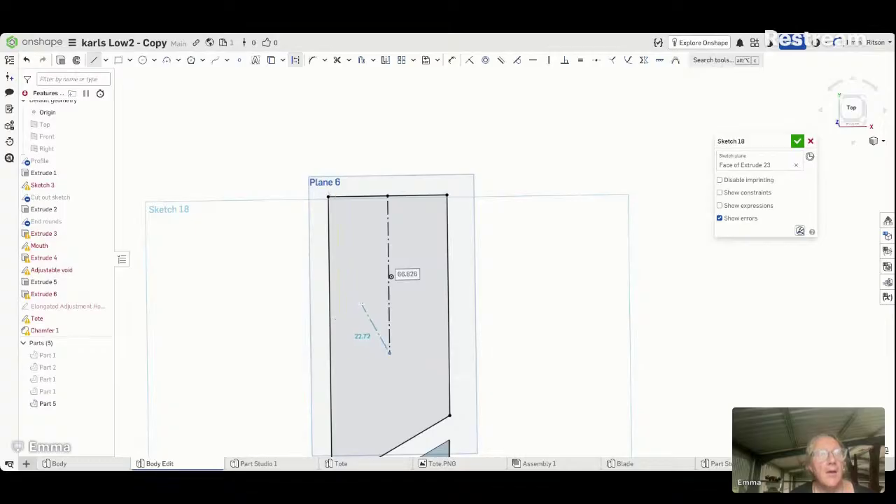
key(Escape)
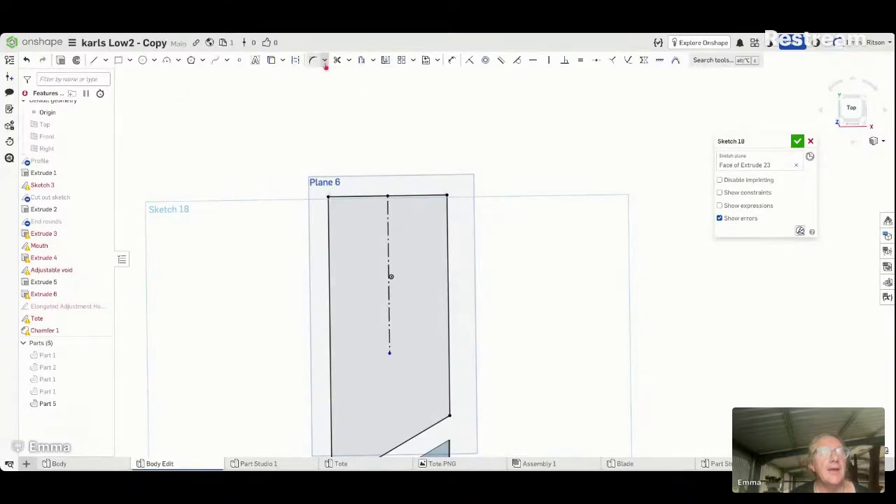
Step: Dimension the construction line's length and set it to 20 mm
click(451, 60)
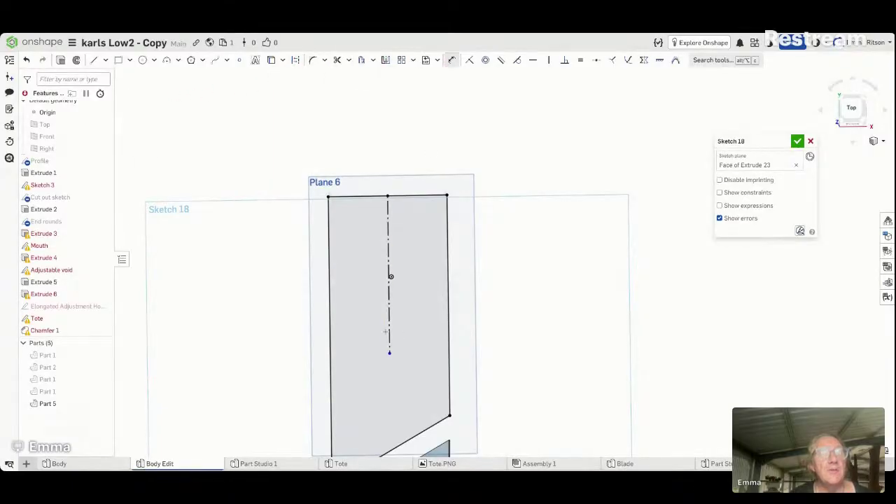
click(388, 332)
click(530, 315)
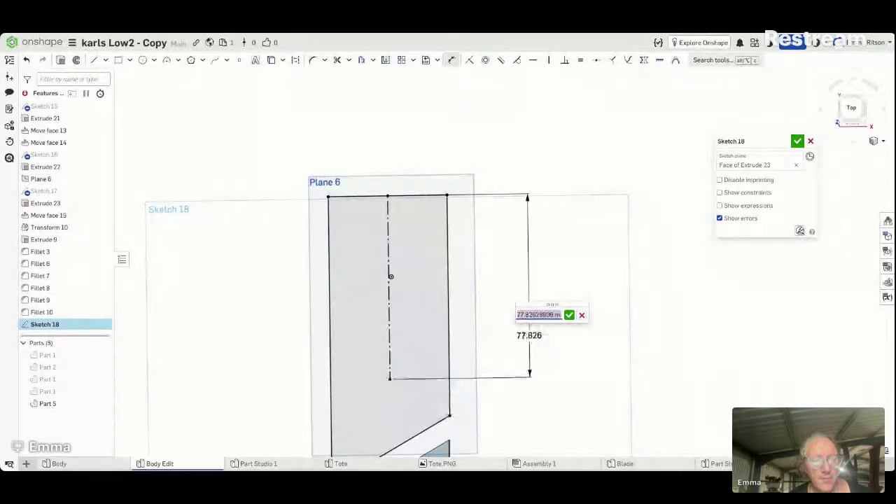
text(20)
key(Return)
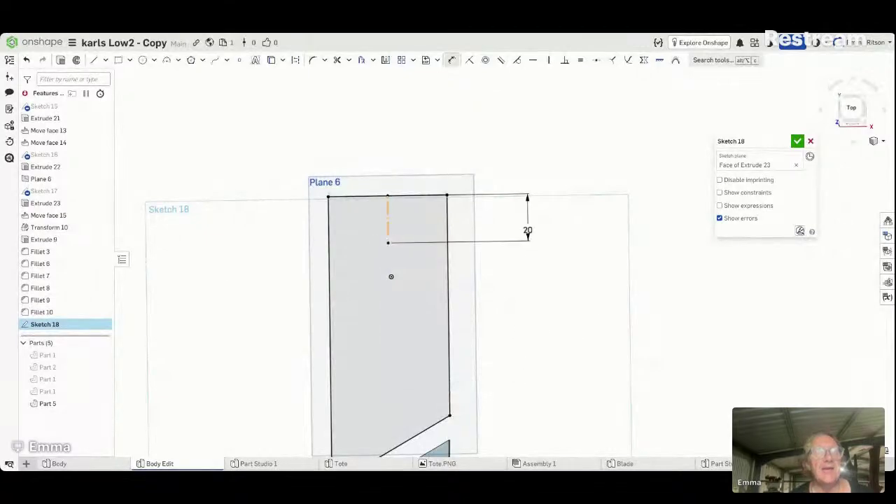
Step: Draw a circle centred on the free end of the construction line and set its diameter to .75in
click(142, 59)
click(388, 243)
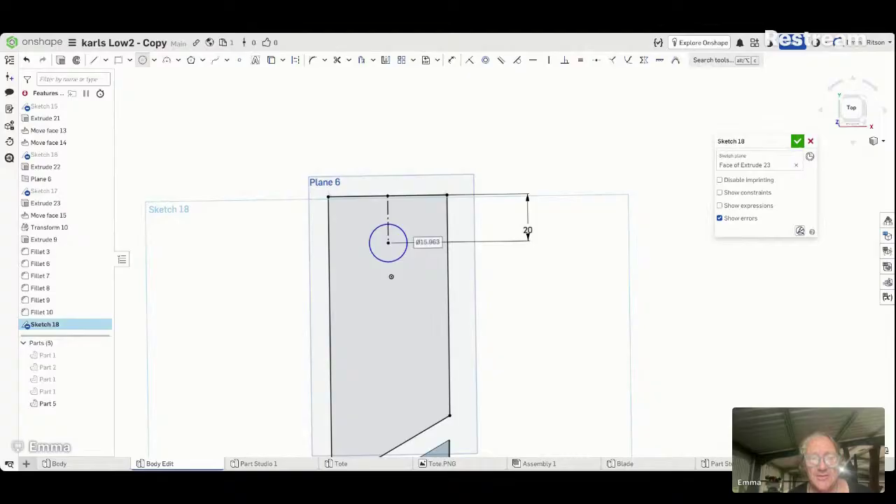
text(3/4")
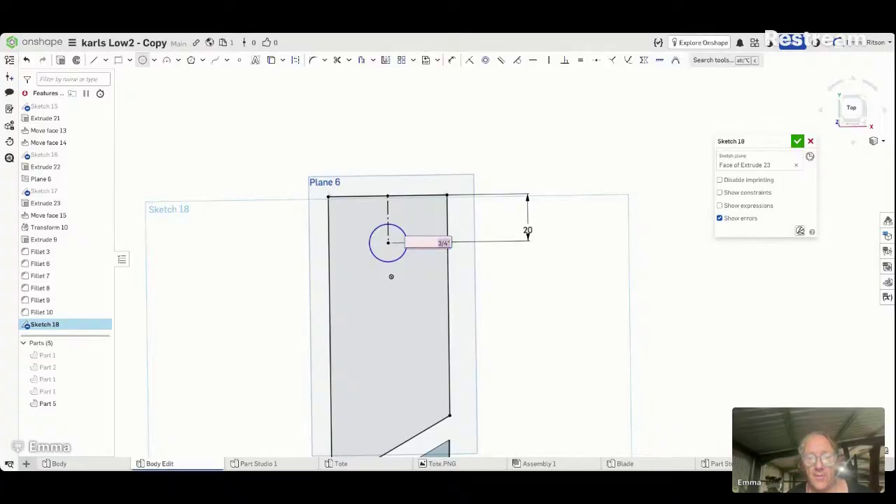
key(BackSpace)
key(BackSpace)
key(BackSpace)
key(BackSpace)
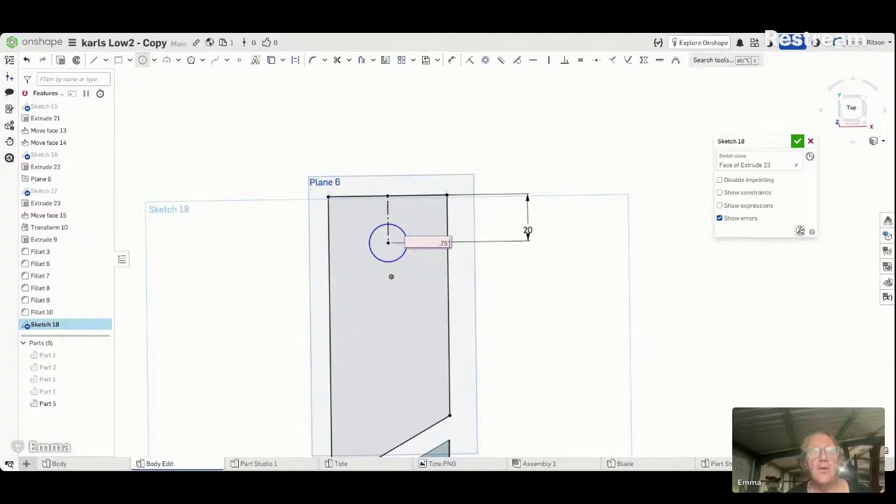
key(Return)
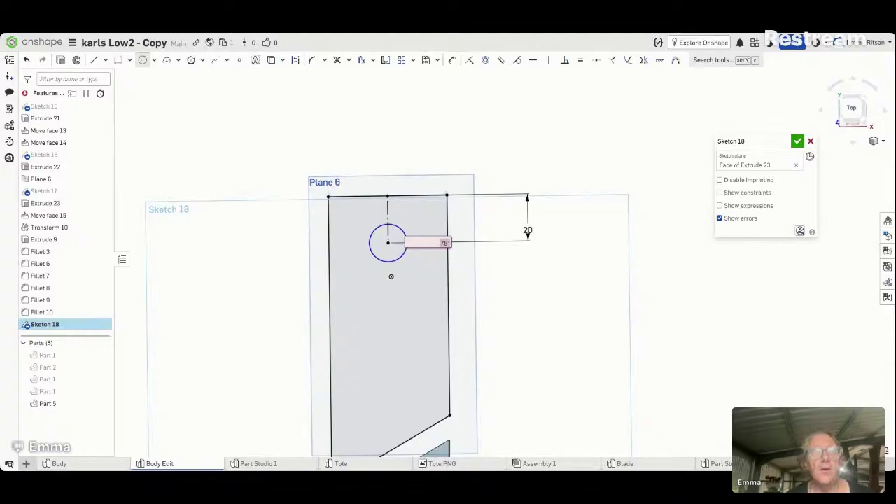
key(BackSpace)
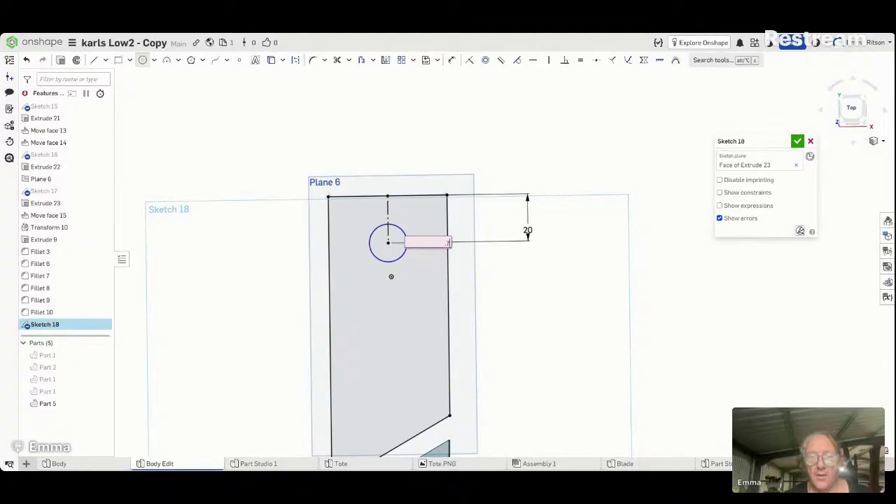
text(.75in)
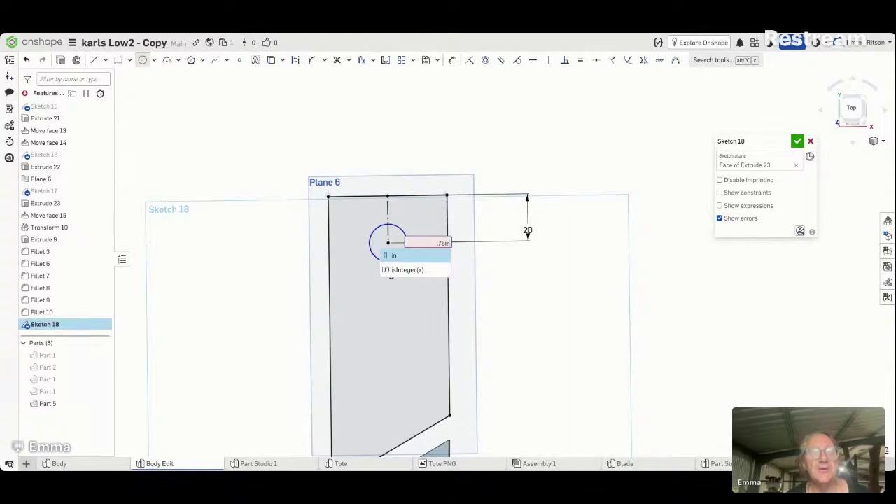
click(397, 255)
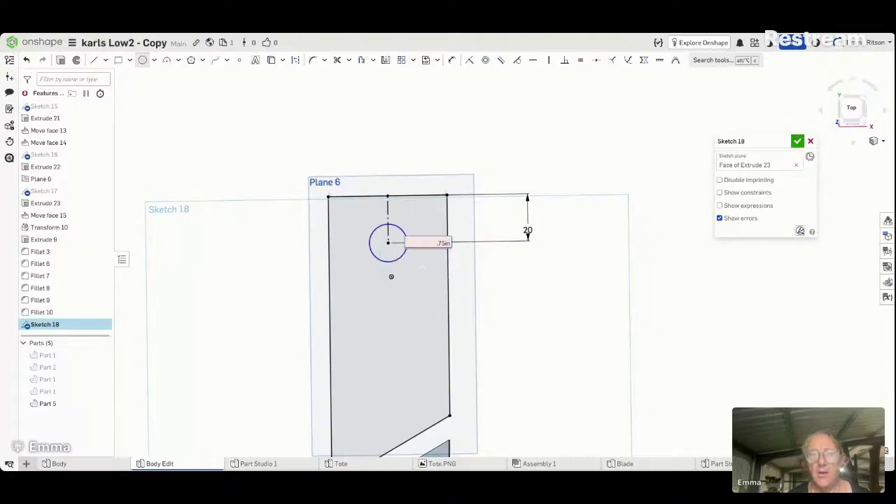
key(Return)
scroll(427, 255, up, 2)
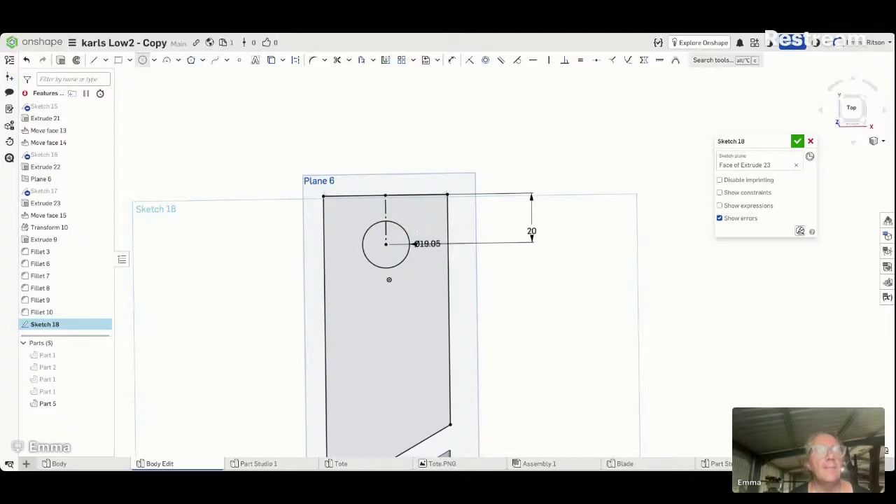
Step: Show the plane body Part 1 again and view the circle's position on its bed face
mouse_move(409, 211)
right_down()
mouse_move(474, 205)
mouse_move(455, 210)
right_up()
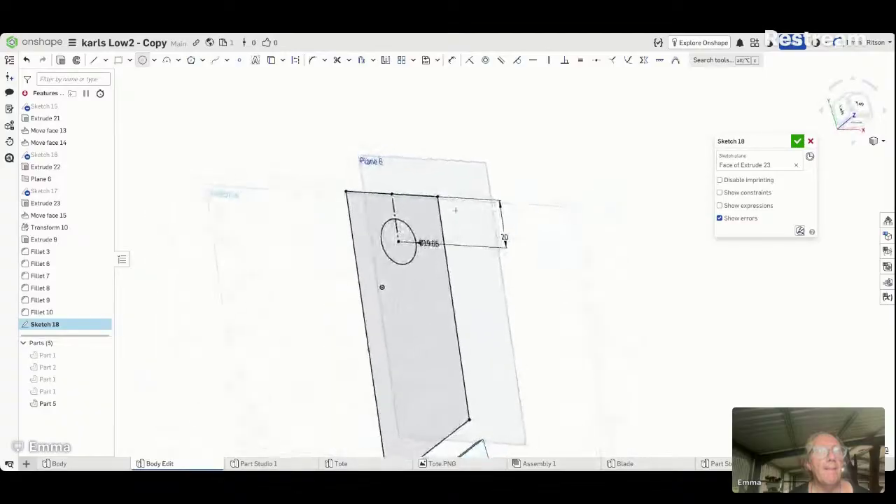
click(103, 355)
key(n)
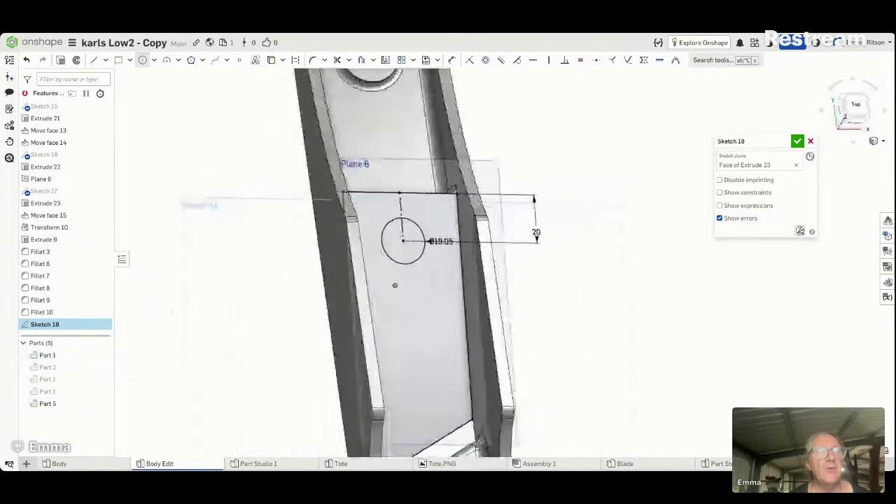
right_drag(403, 283, 387, 279)
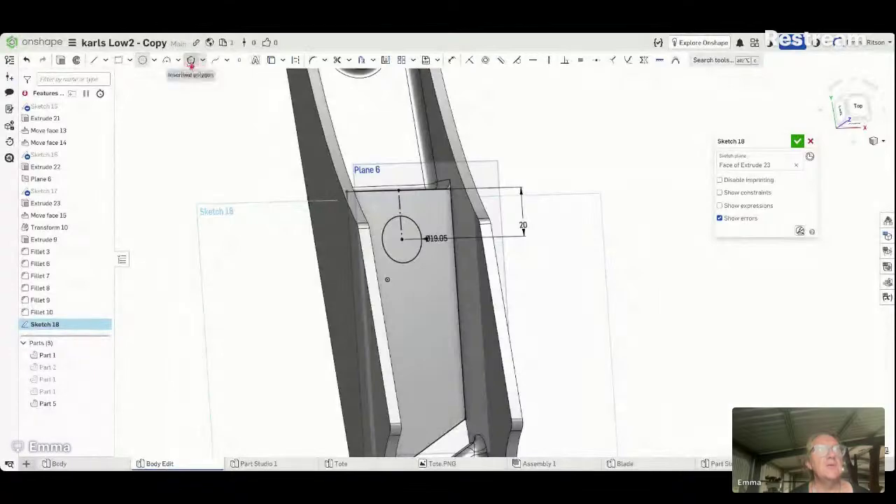
Step: Start an extrusion from the bed face sketch using only the circle as its profile
click(60, 60)
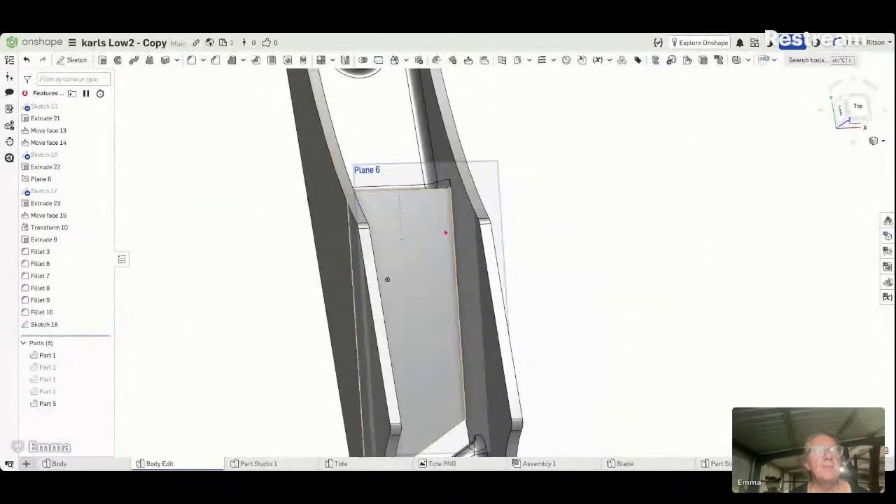
mouse_move(575, 259)
right_down()
mouse_move(560, 262)
mouse_move(604, 230)
mouse_move(575, 250)
right_up()
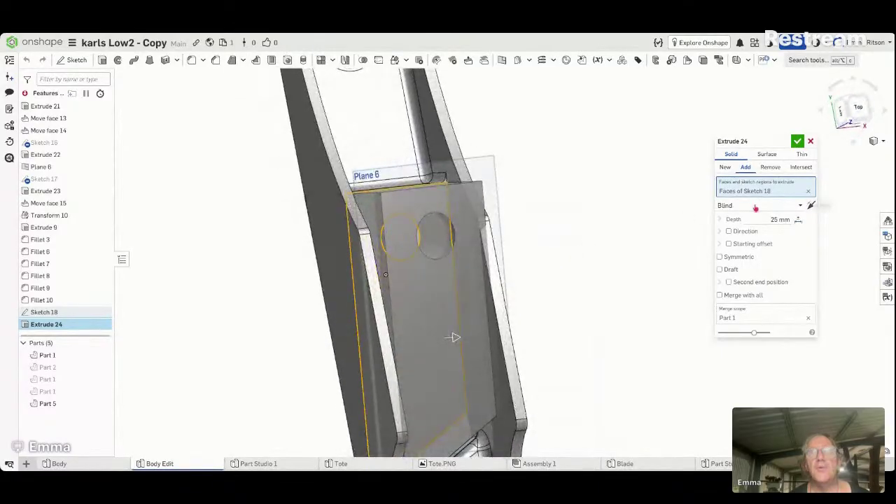
click(808, 190)
click(402, 250)
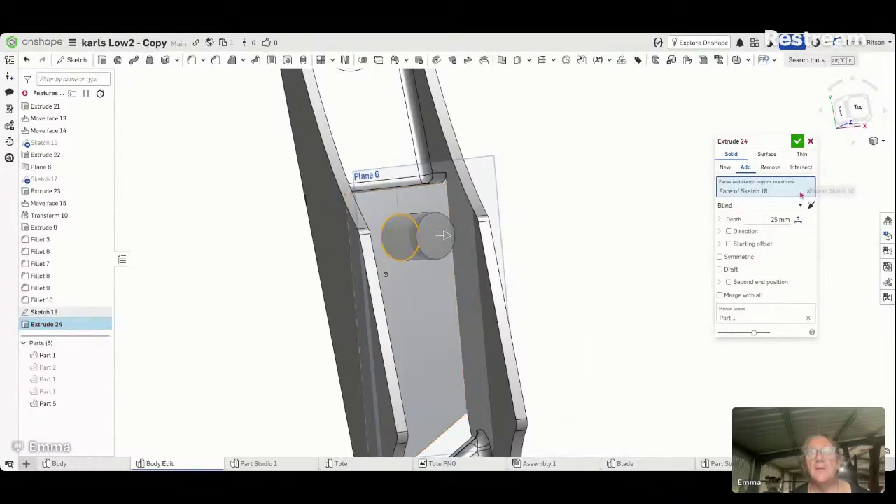
Step: Make the circle extrusion remove material from the bed to a depth of .5in
click(770, 168)
click(762, 220)
scroll(762, 219, up, 11)
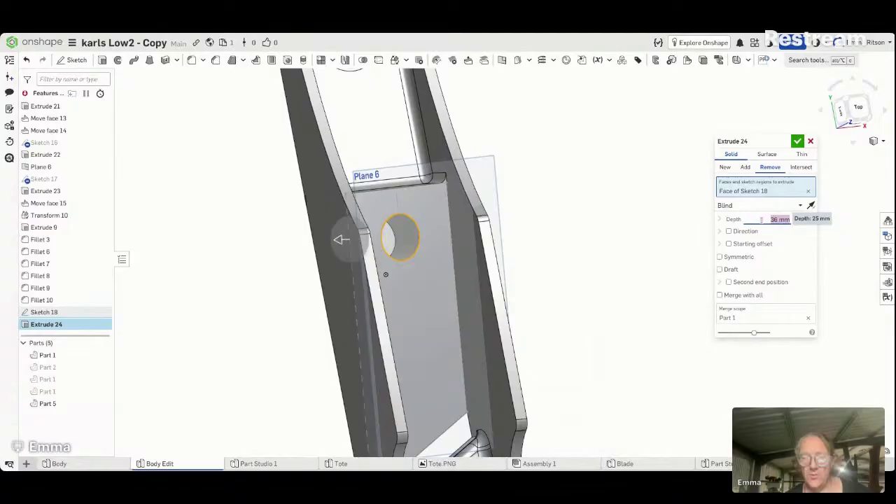
text(.5in)
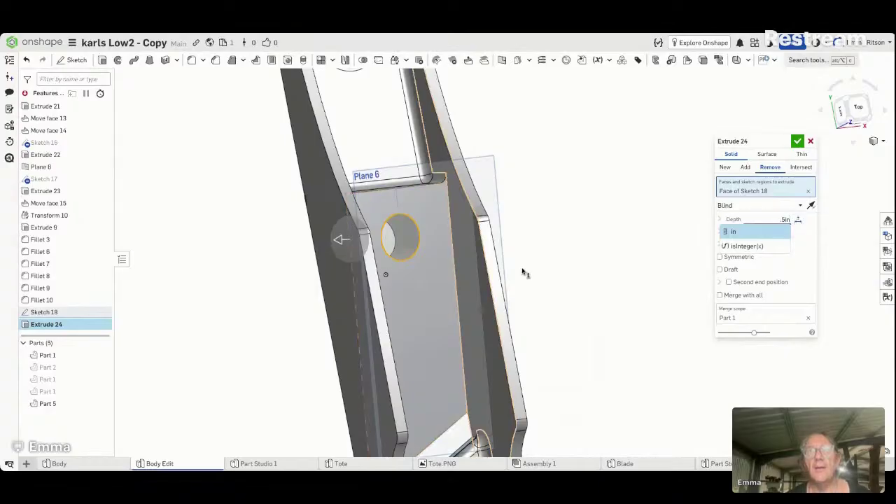
click(736, 233)
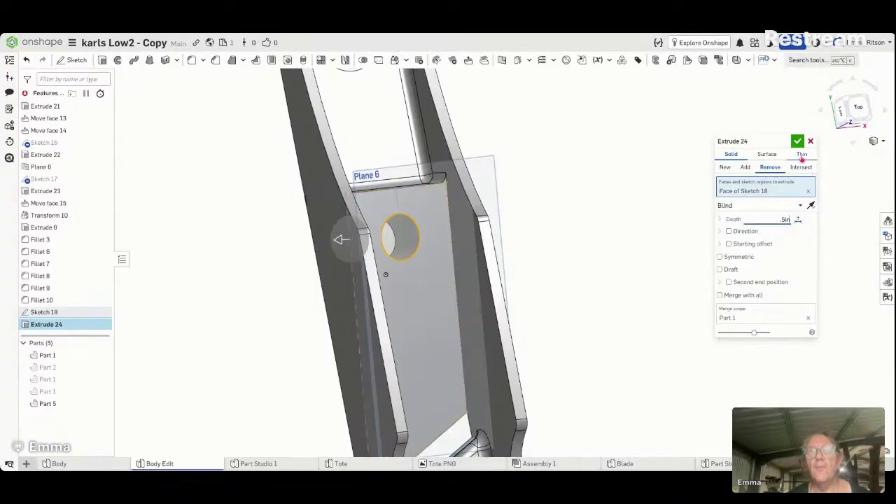
right_drag(658, 186, 642, 224)
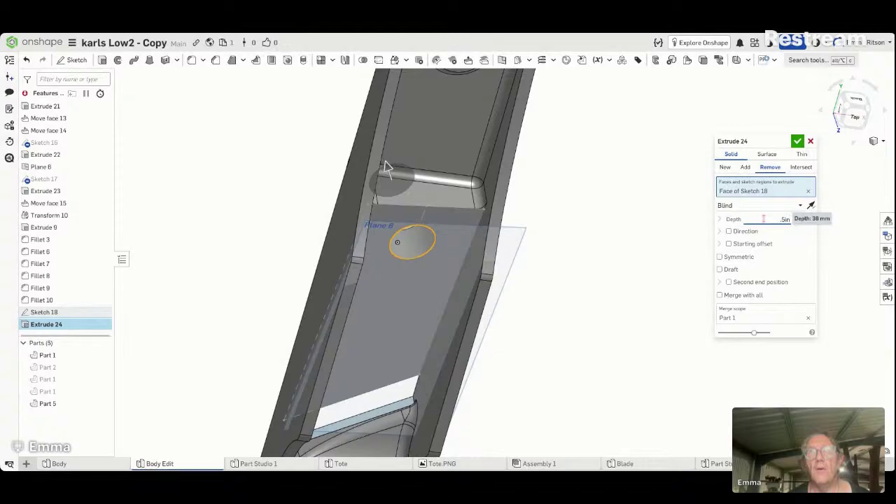
click(768, 219)
key(Return)
Step: Section the plane body lengthwise and examine the new hole from the Right view
right_drag(661, 222, 633, 170)
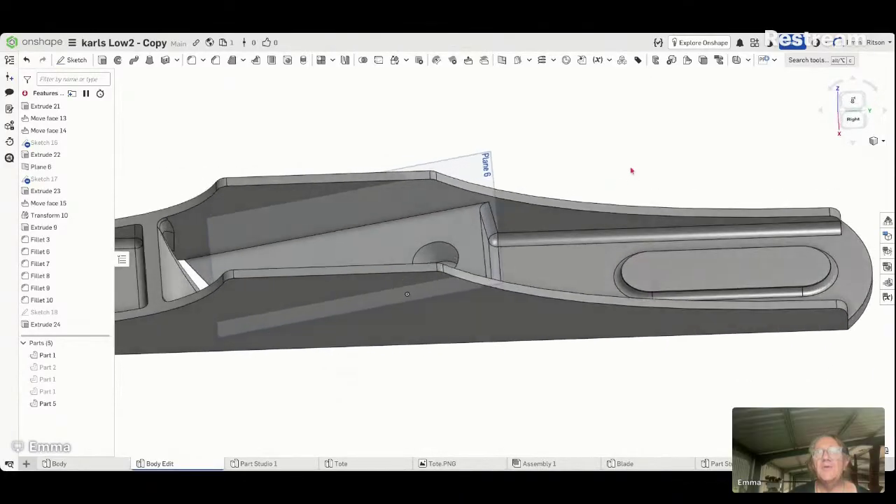
click(883, 141)
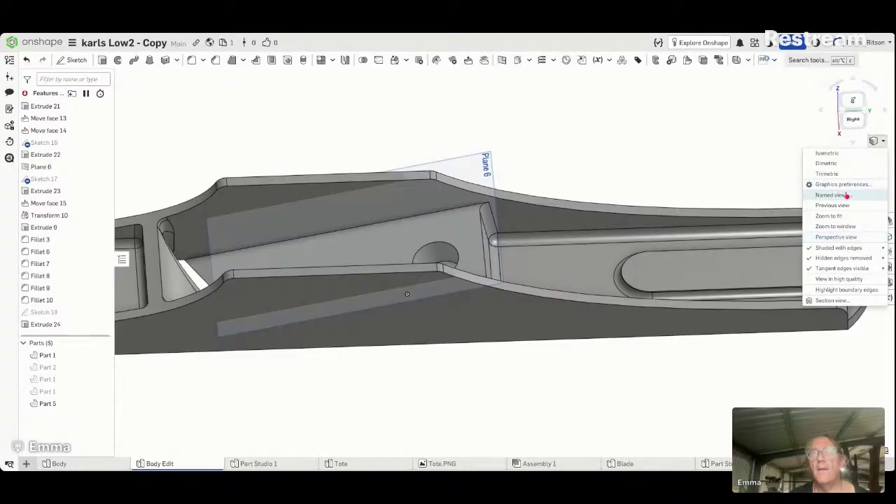
click(848, 300)
right_drag(645, 151, 644, 96)
click(854, 106)
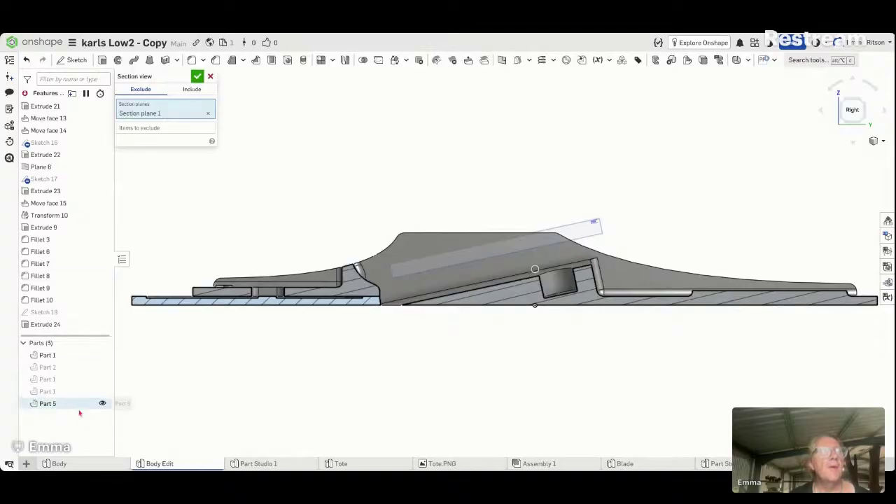
Step: Hide Part 5, inspect the hole in the sectioned plane body and close the section view
click(104, 404)
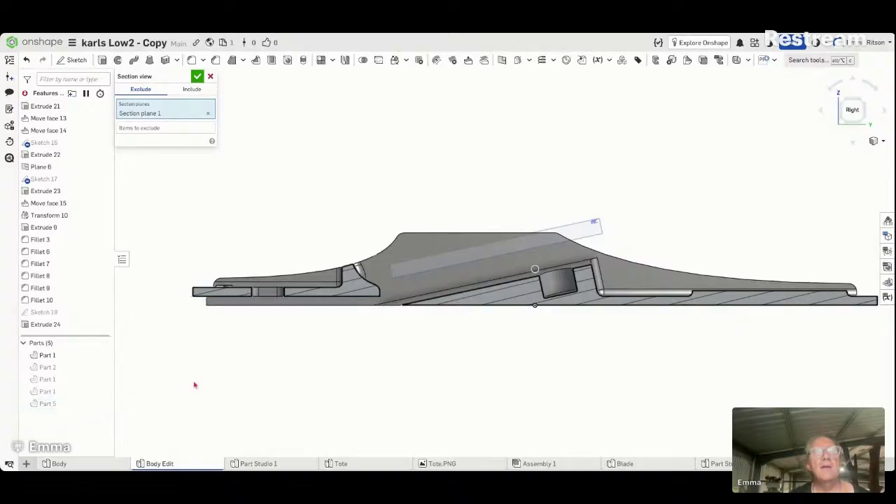
scroll(189, 384, down, 1)
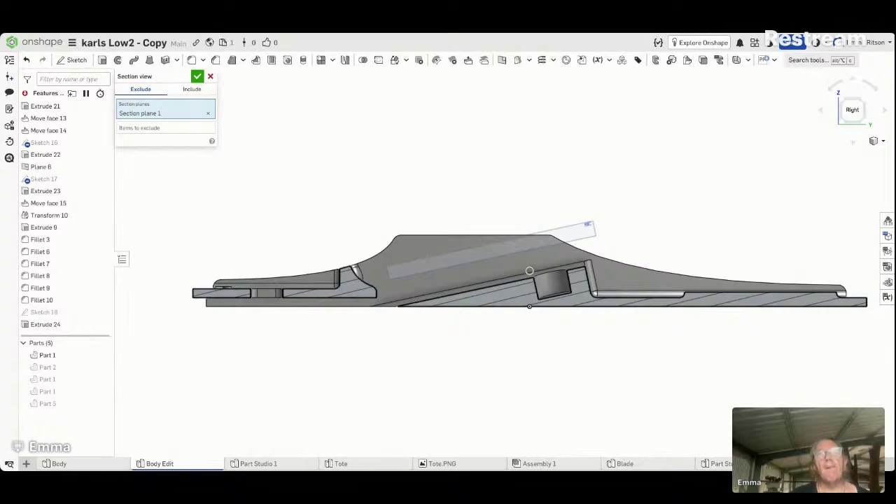
scroll(152, 242, down, 1)
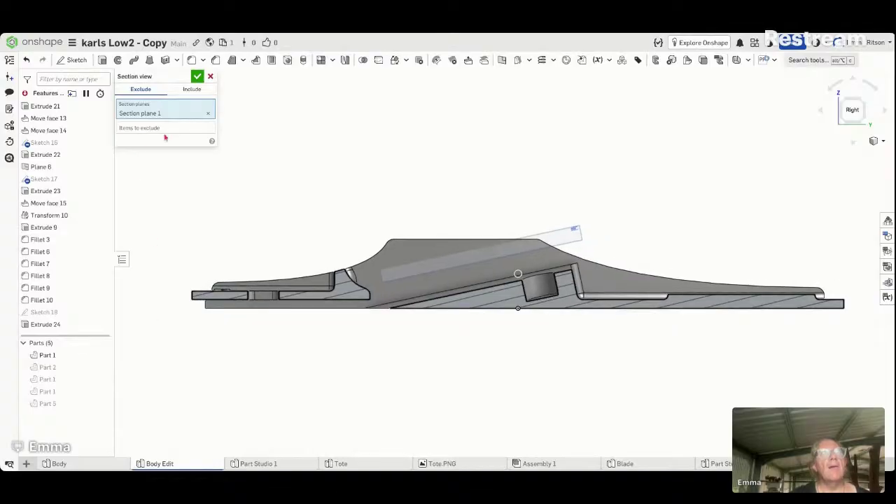
right_drag(299, 164, 302, 222)
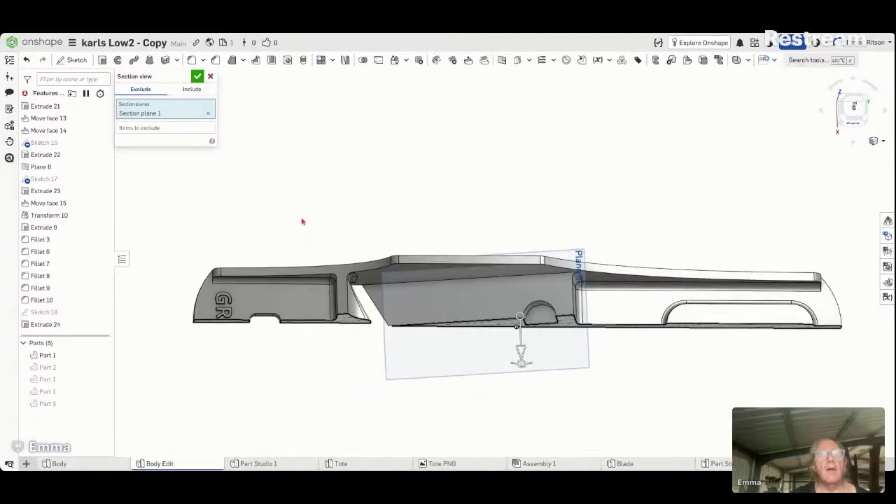
click(197, 78)
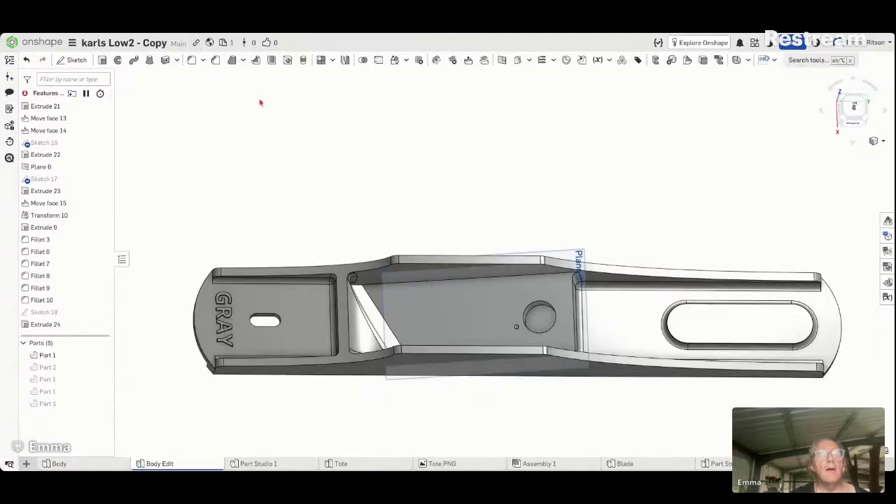
Step: Reopen Sketch 18 and draw a line about 57 mm long across the circle, parallel to the construction line
right_click(77, 312)
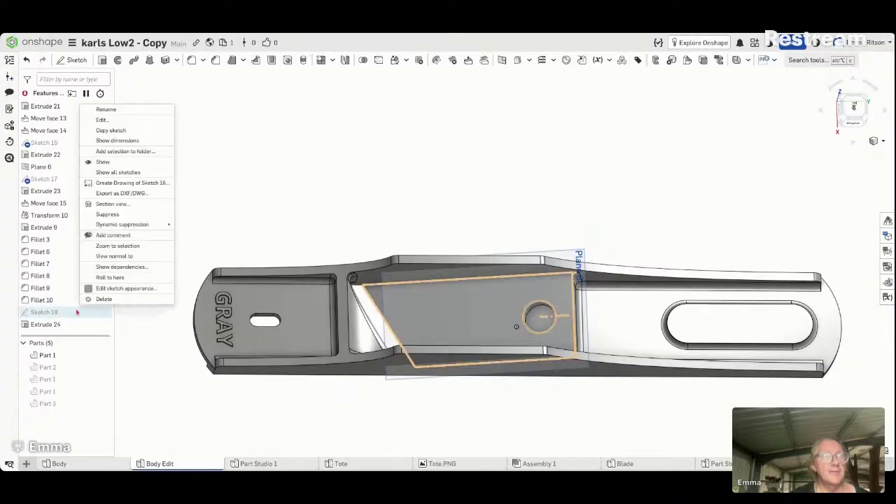
click(136, 120)
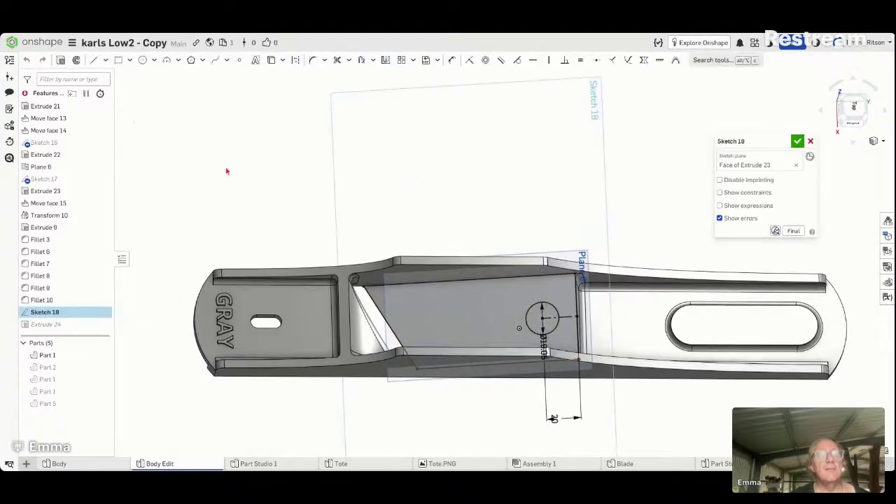
scroll(541, 327, up, 5)
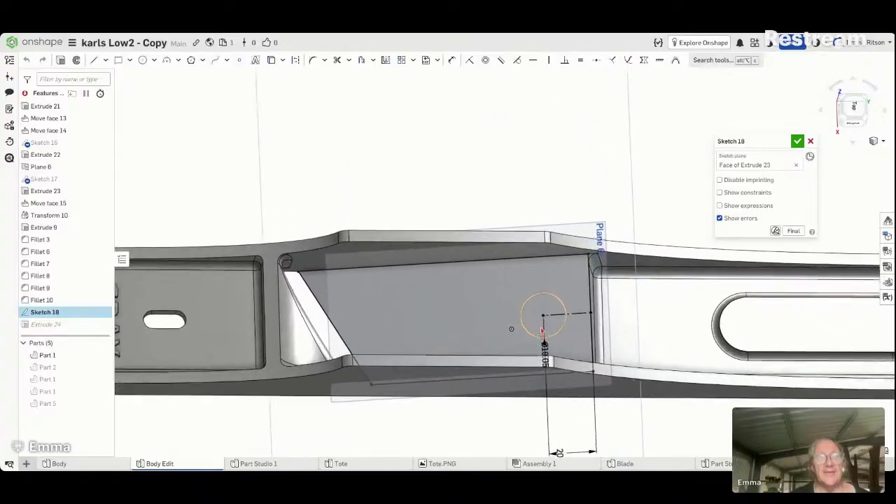
scroll(542, 329, up, 1)
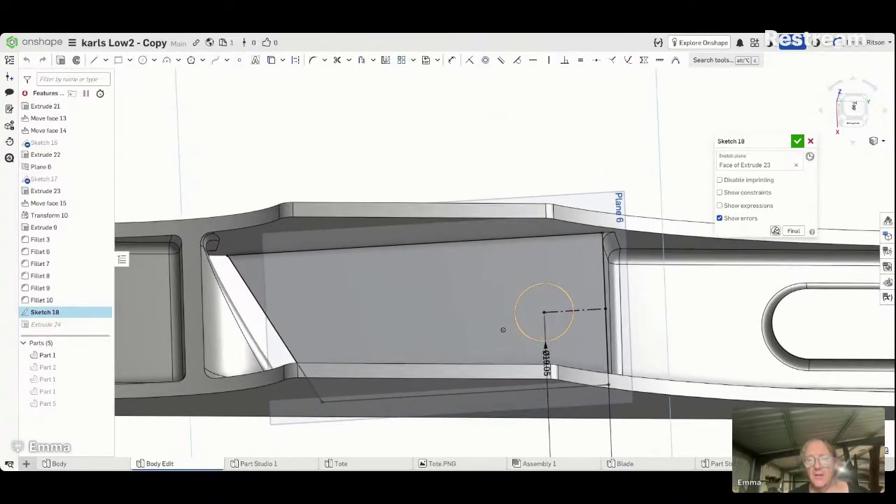
key(n)
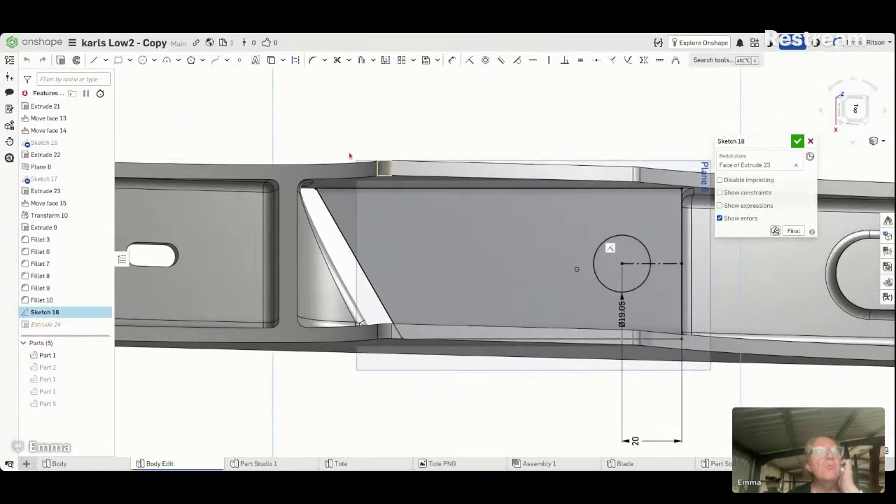
click(95, 60)
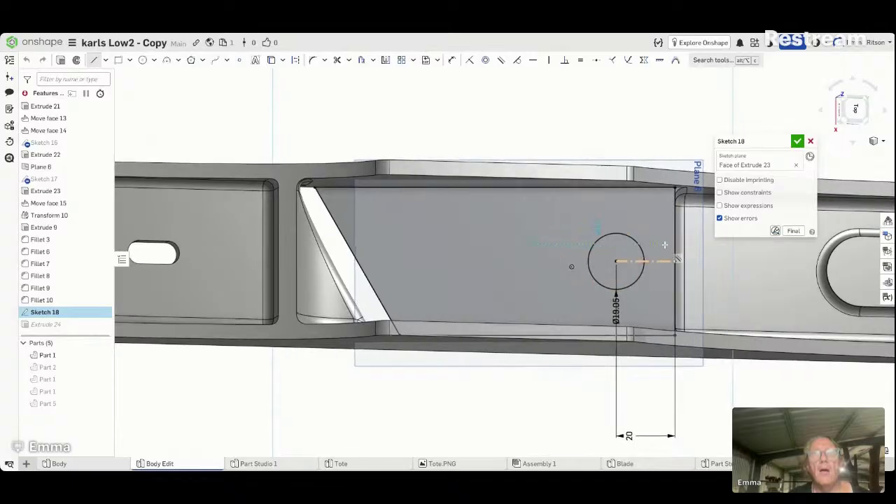
click(701, 244)
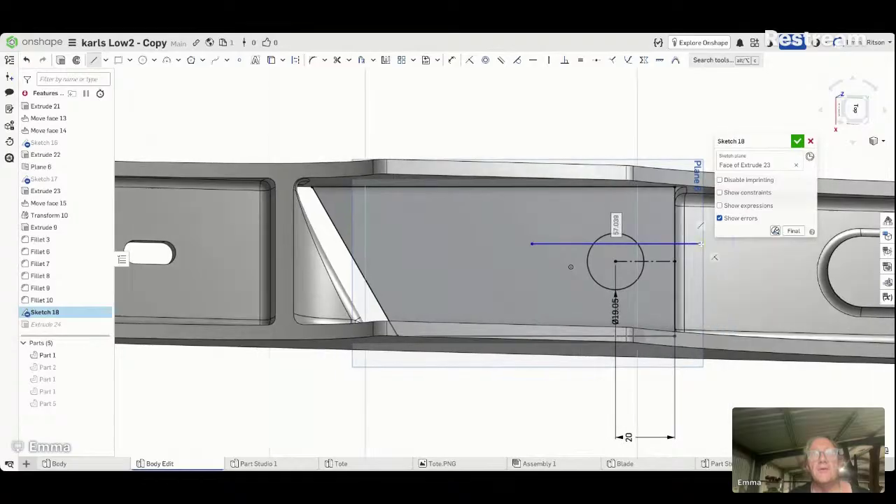
key(Escape)
scroll(703, 259, up, 1)
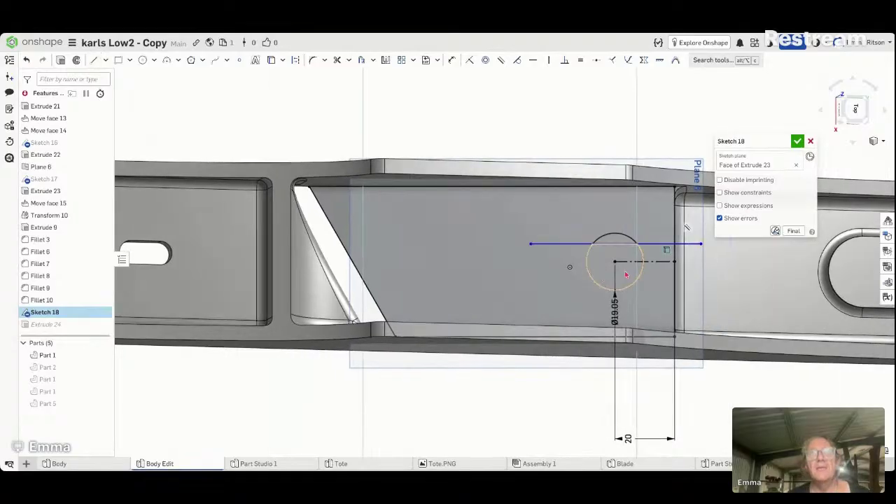
Step: Dimension the distance between the construction line and the new line and set it to 8 mm
click(452, 61)
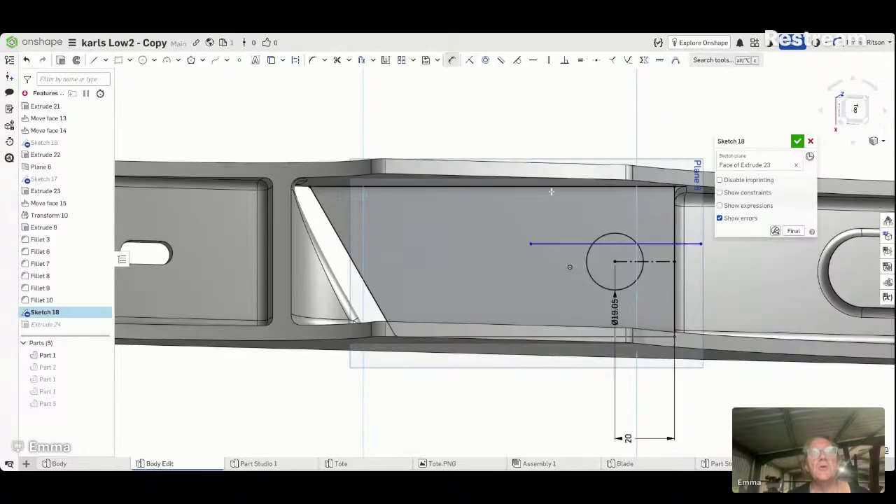
click(652, 263)
click(649, 244)
scroll(648, 243, down, 1)
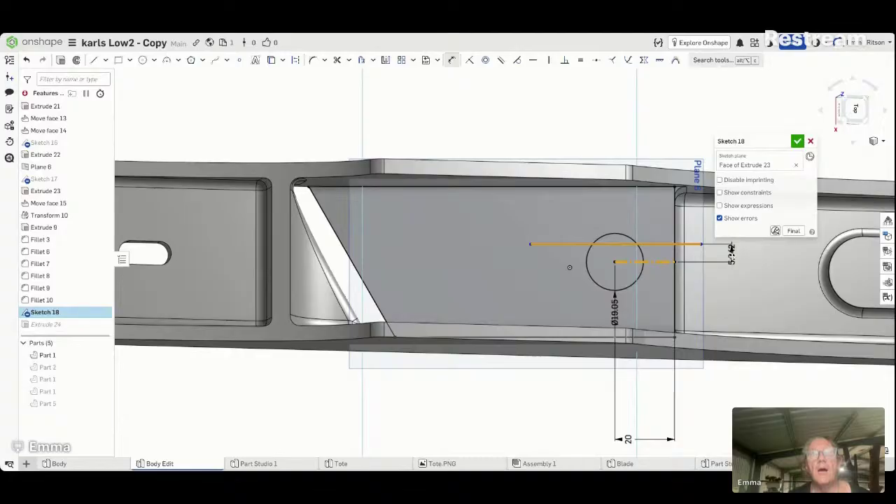
click(733, 254)
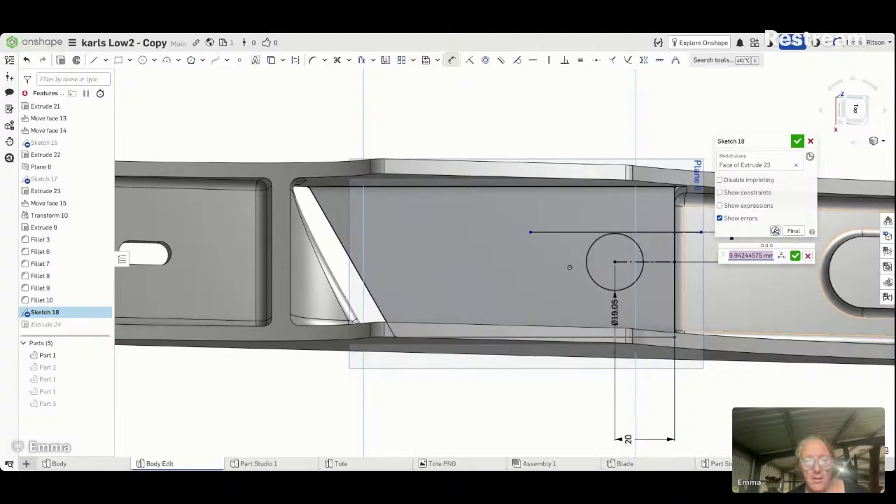
scroll(763, 263, down, 1)
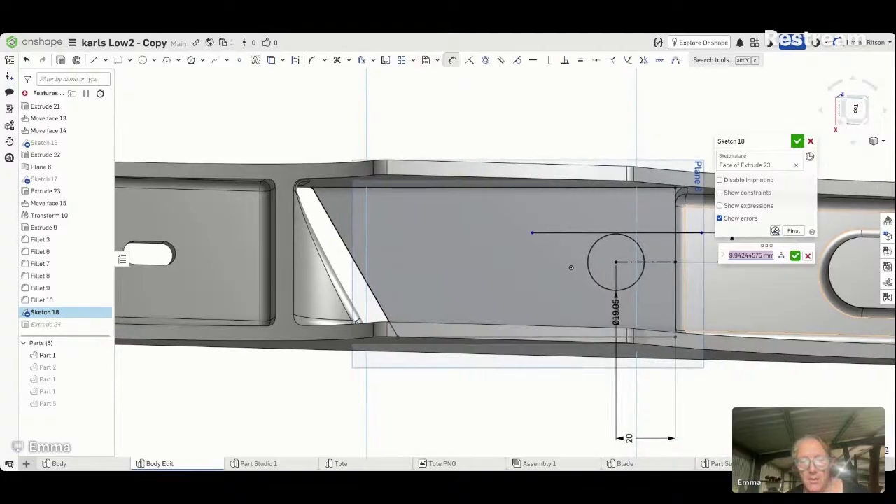
text(8)
key(Return)
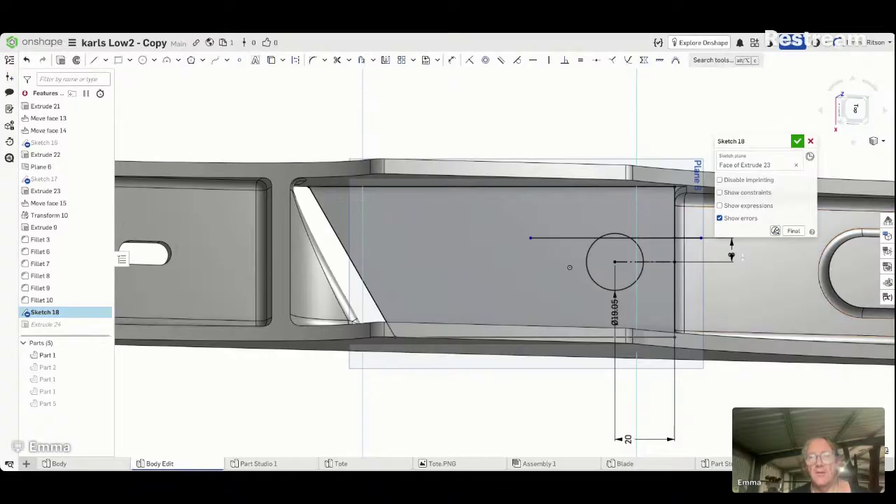
Step: Change the new line's offset from the construction line to 4 mm
click(732, 254)
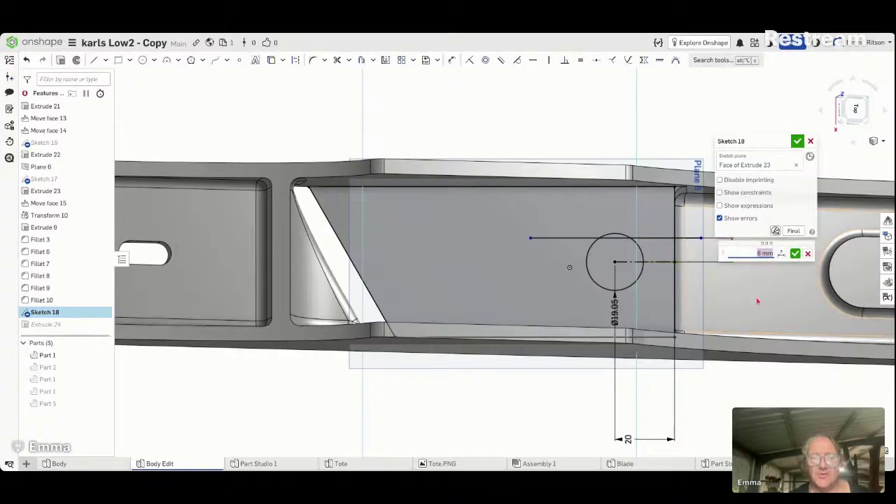
key(Return)
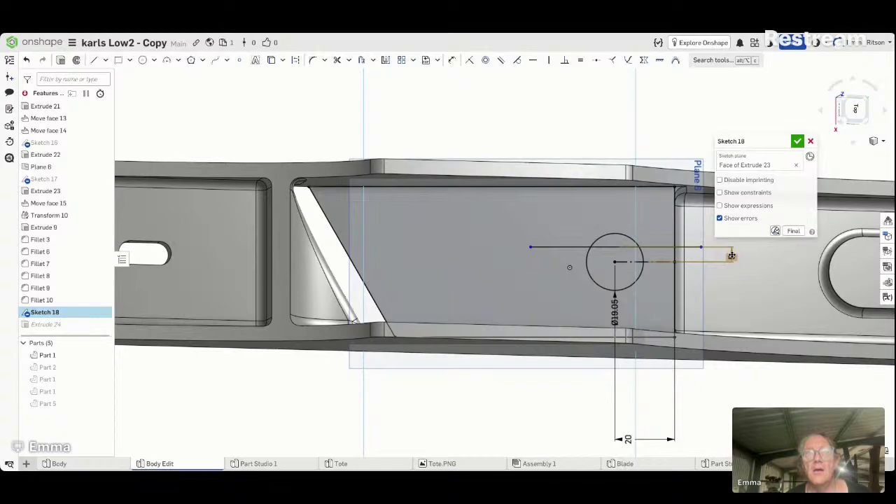
double_click(731, 256)
text(6)
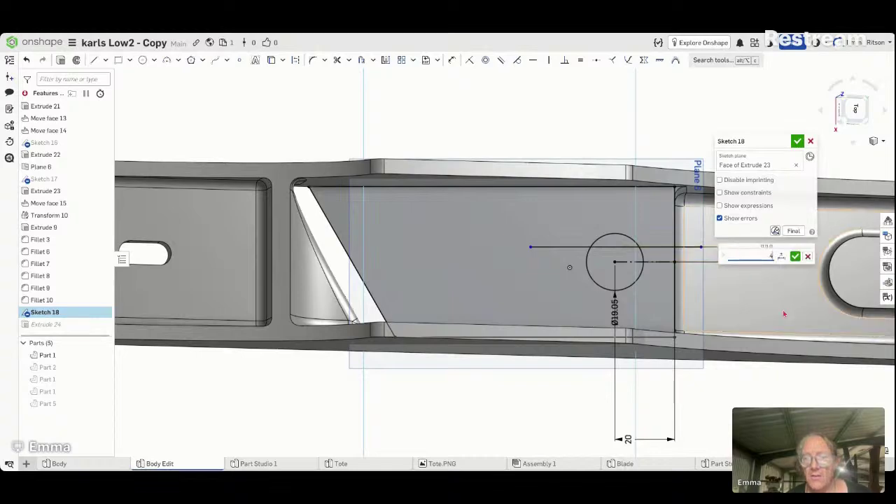
key(Return)
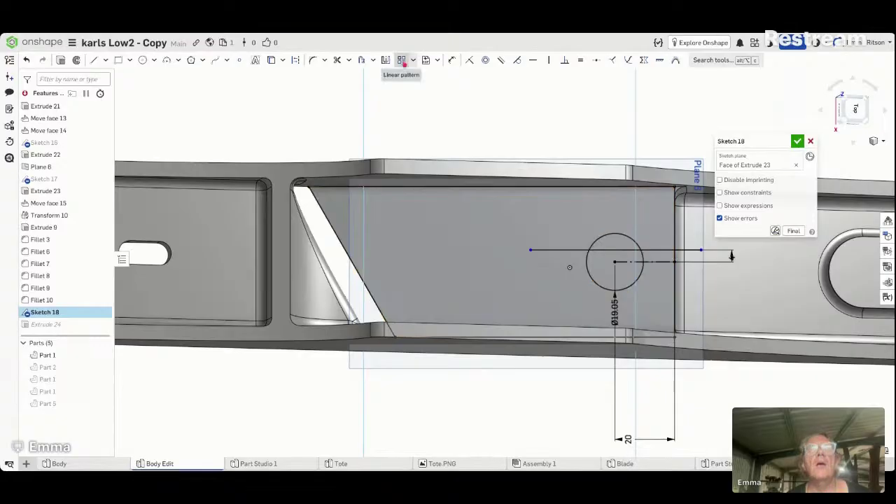
Step: Mirror the offset line about the construction line to the other side of the circle's centre
click(385, 61)
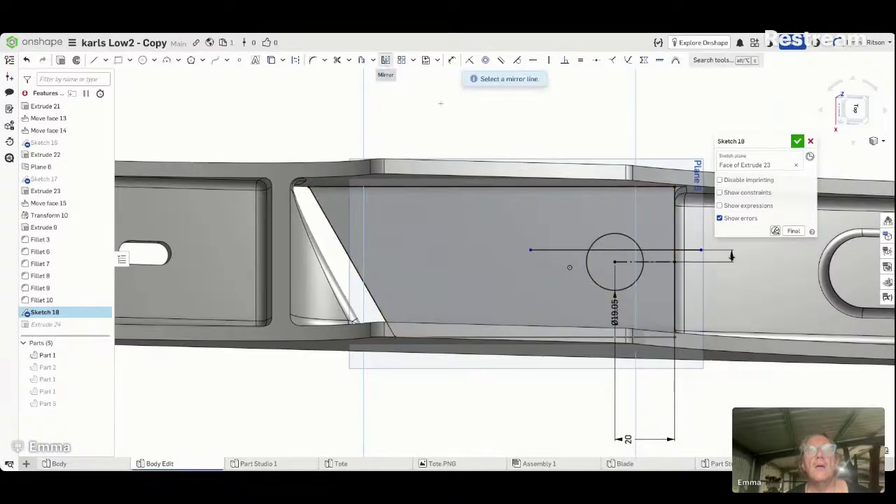
click(633, 262)
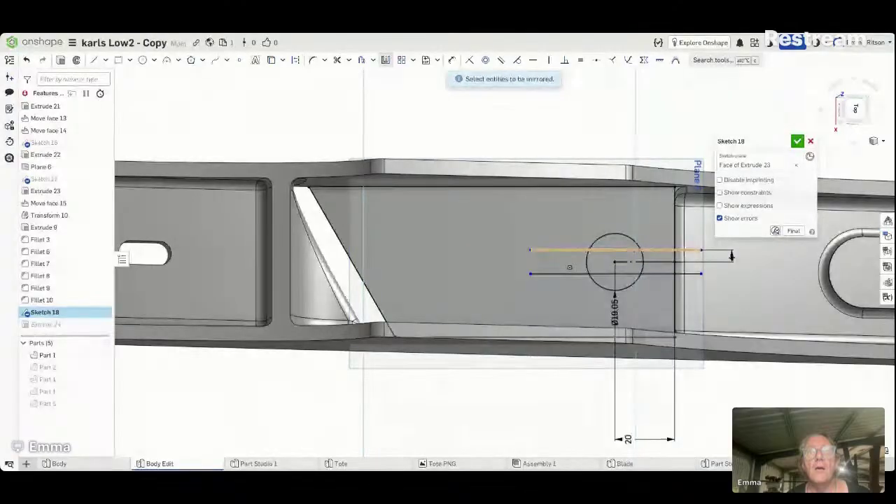
click(553, 249)
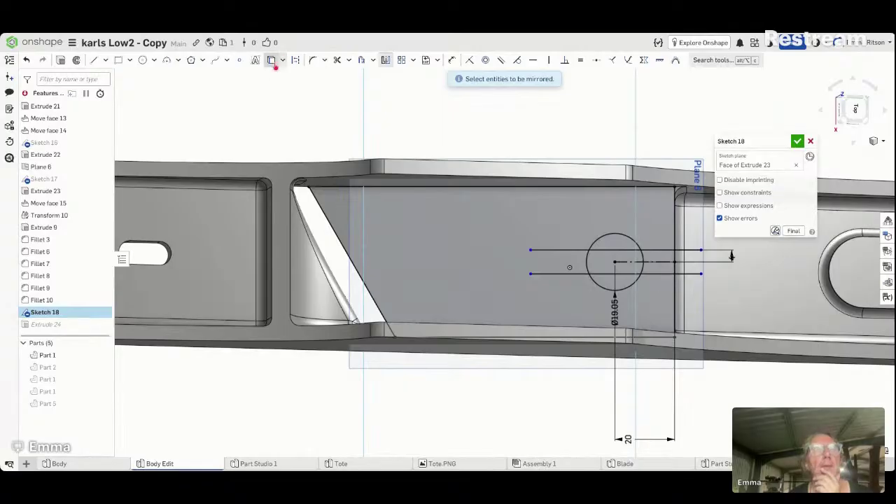
Step: Close the slot outline with a straight line across the end beyond the bed face and a 3 point arc at the opposite end
click(94, 60)
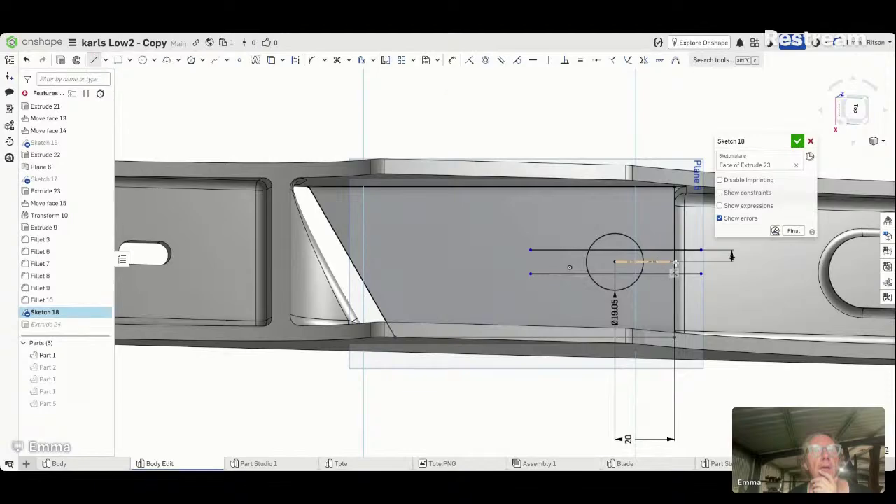
click(702, 250)
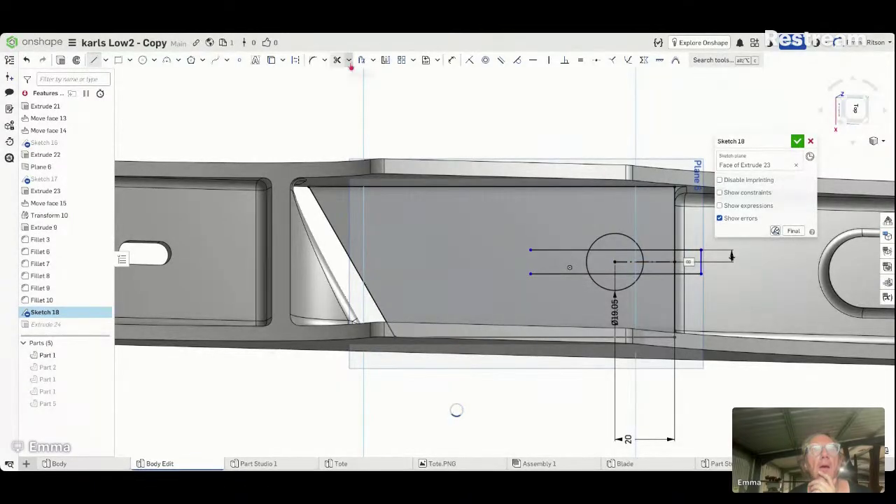
key(c)
click(178, 59)
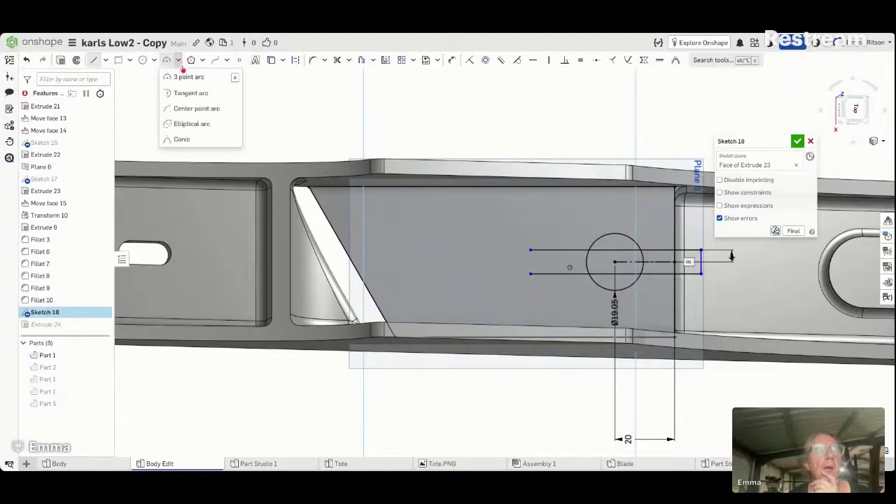
click(189, 76)
click(530, 274)
click(531, 251)
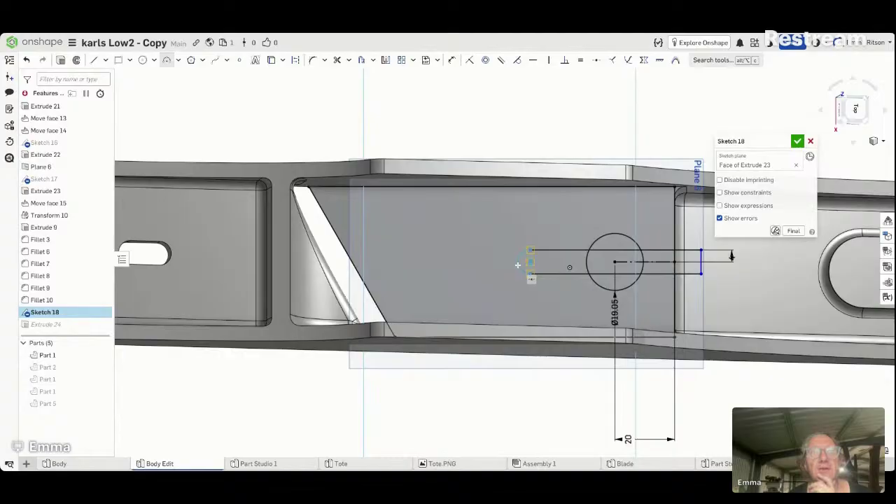
click(518, 265)
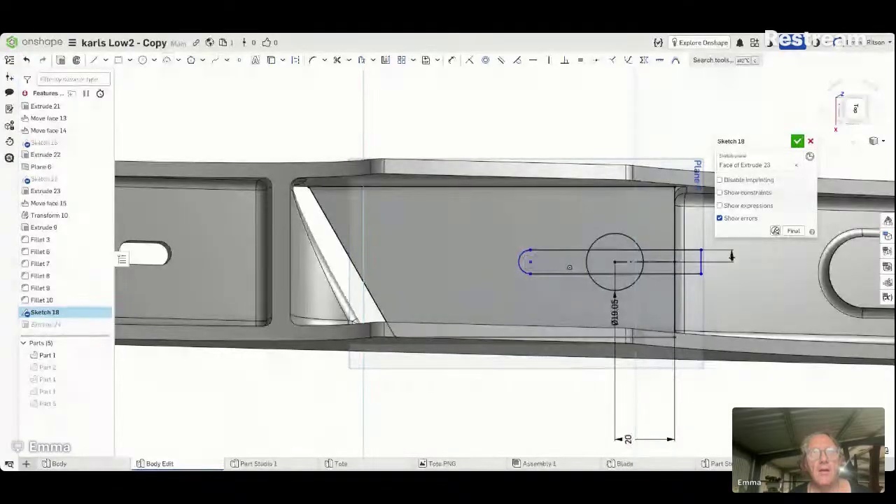
Step: Trim the circle segments inside the slot and the slot lines inside the circle, and accept Sketch 18
right_drag(546, 298, 546, 284)
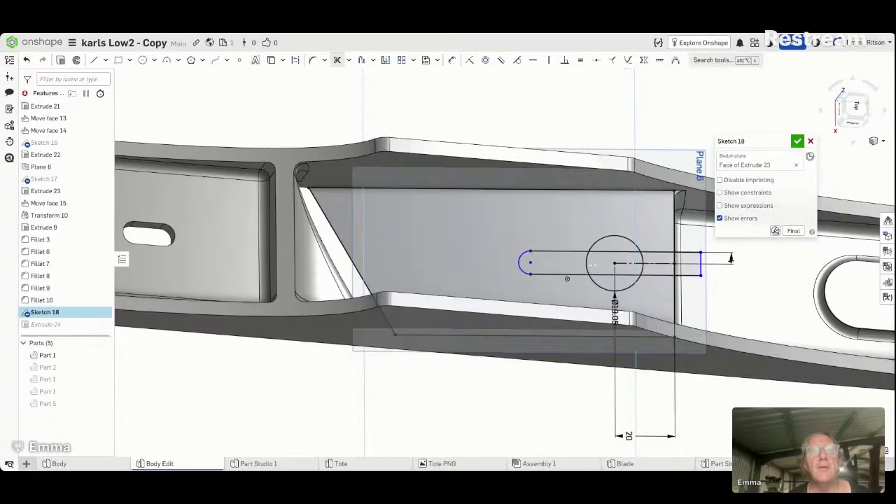
click(589, 264)
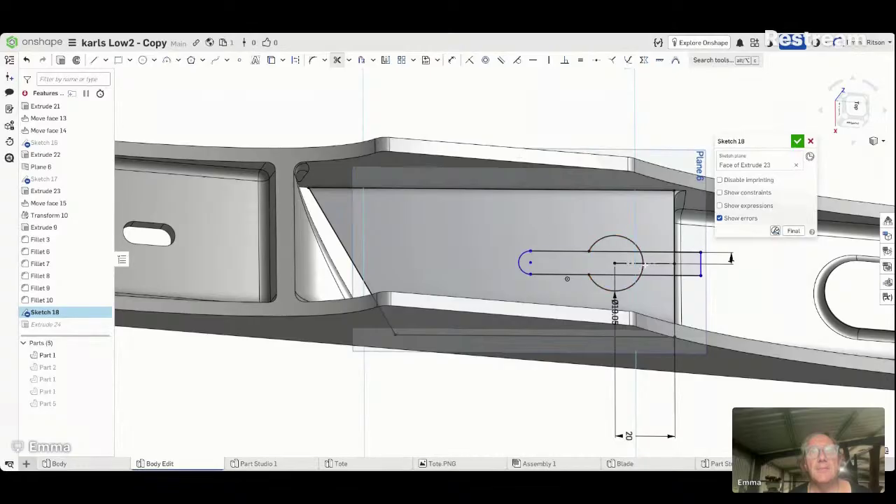
click(617, 251)
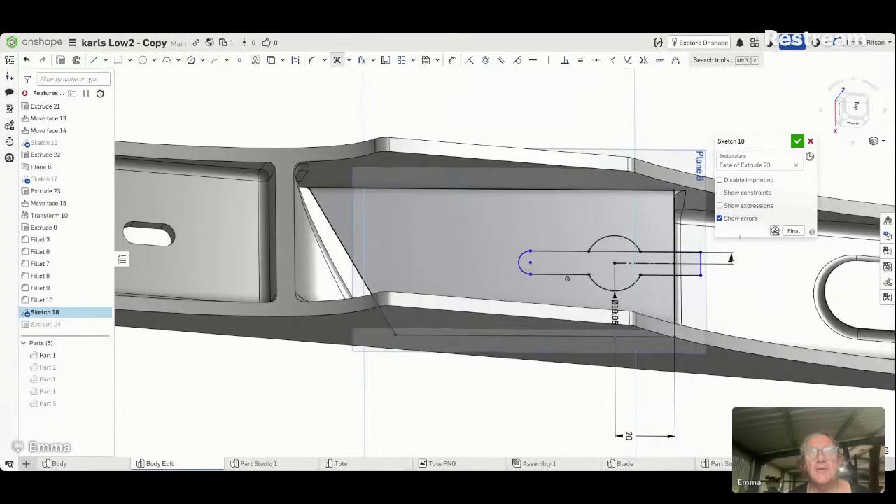
click(798, 141)
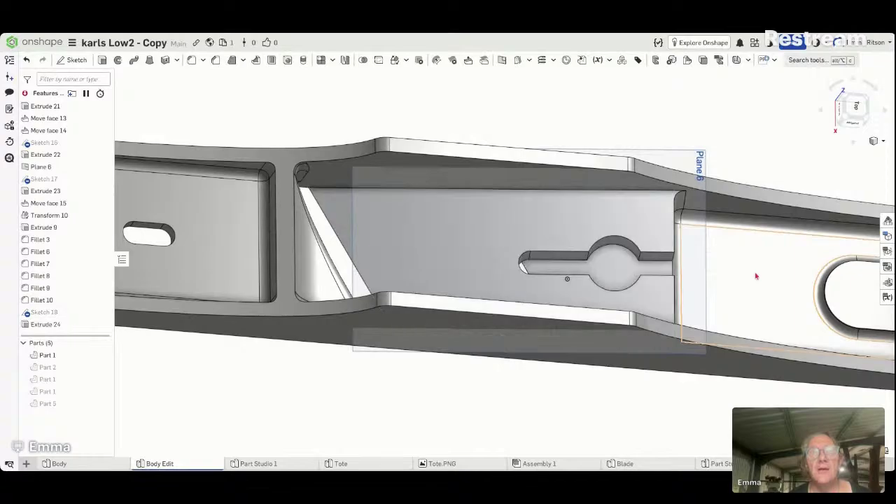
Step: Reopen Sketch 18 and restore the circle's missing segment on the slot's rounded side with a center point arc of radius 9.525 mm
mouse_move(757, 276)
right_down()
mouse_move(756, 264)
mouse_move(743, 292)
mouse_move(759, 268)
mouse_move(760, 285)
right_up()
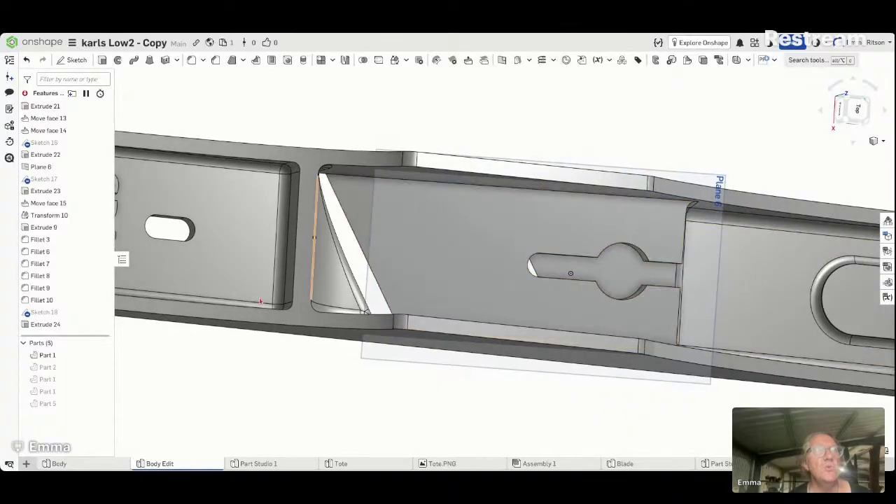
right_click(68, 313)
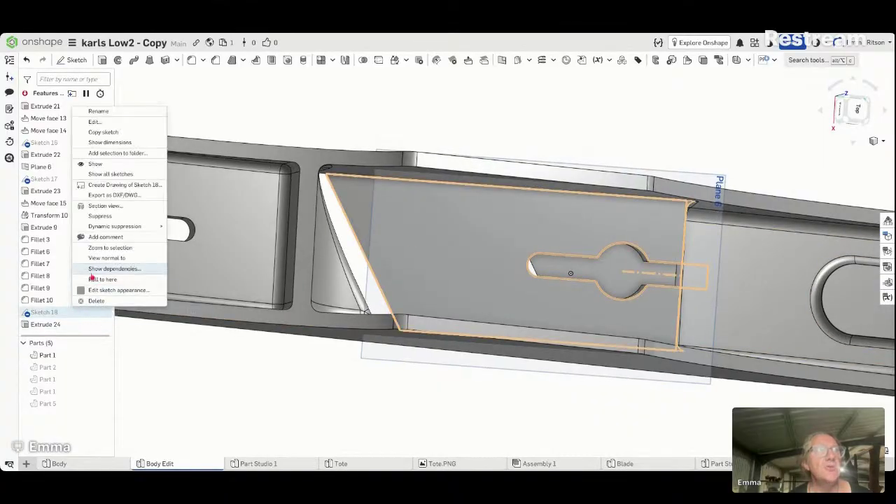
click(105, 123)
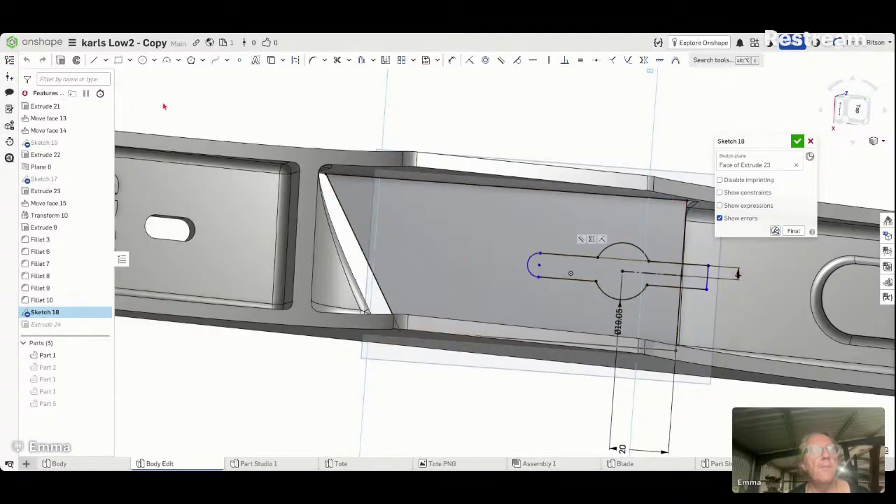
click(129, 61)
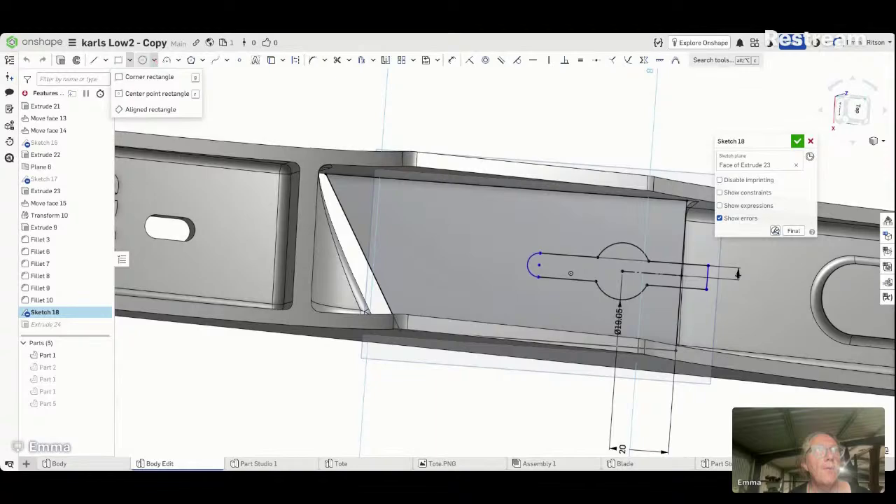
click(178, 60)
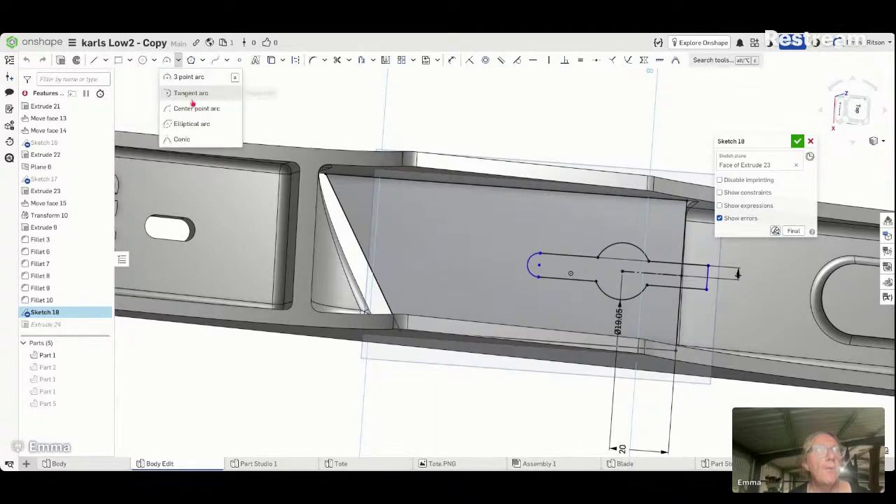
click(198, 108)
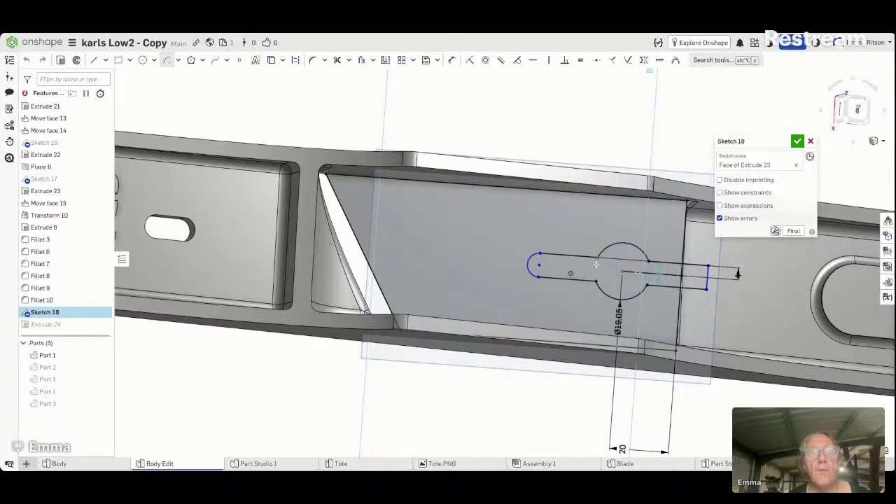
click(622, 272)
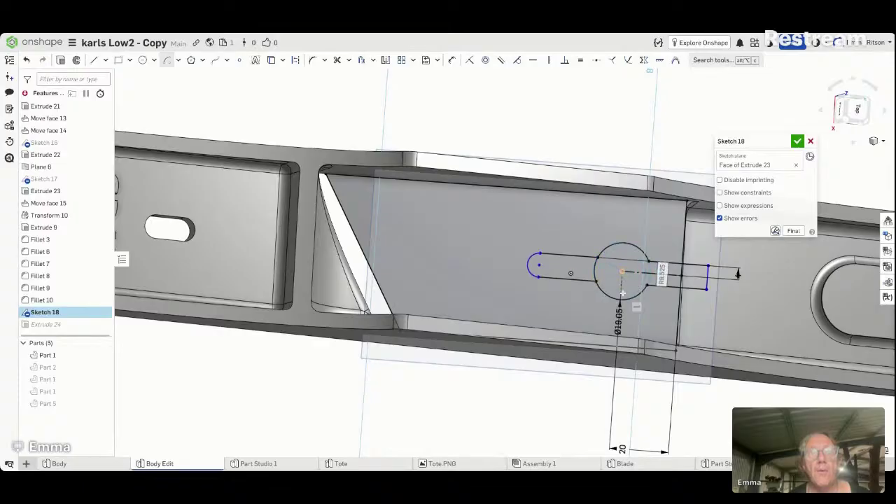
key(Escape)
Step: Draw a matching center point arc across the slot on the circle's other side and accept the sketch
click(143, 60)
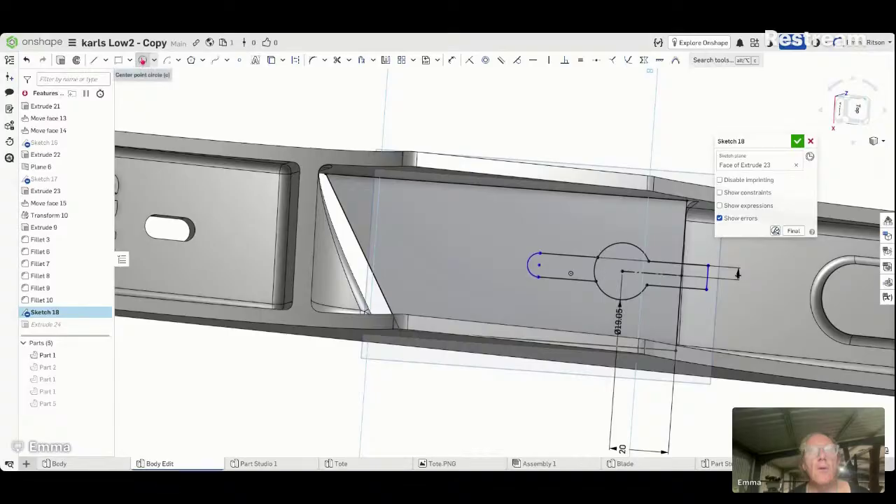
click(167, 60)
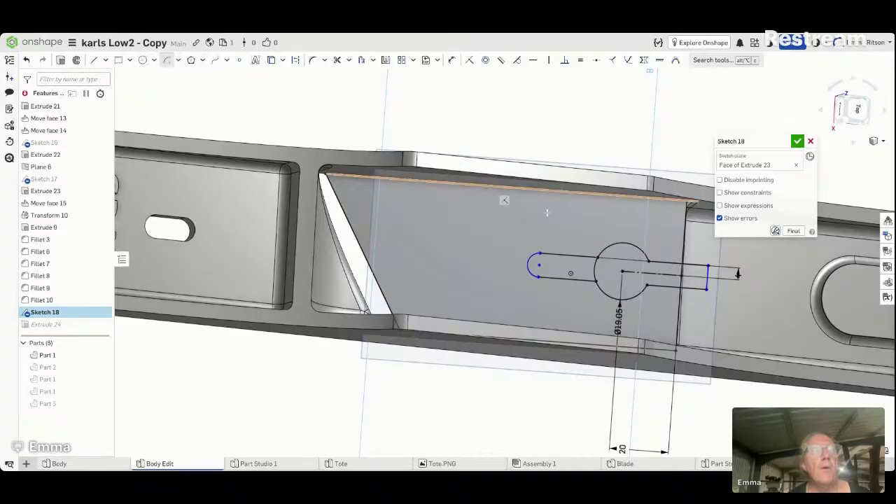
click(648, 262)
click(647, 285)
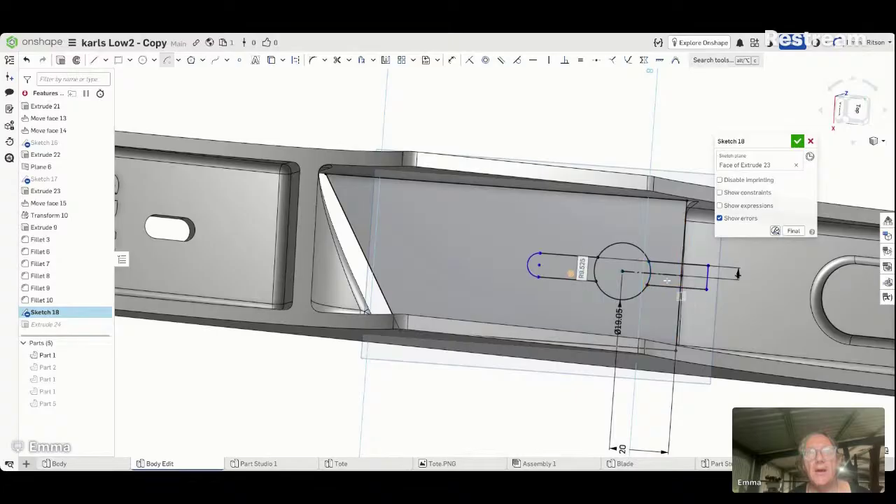
click(798, 142)
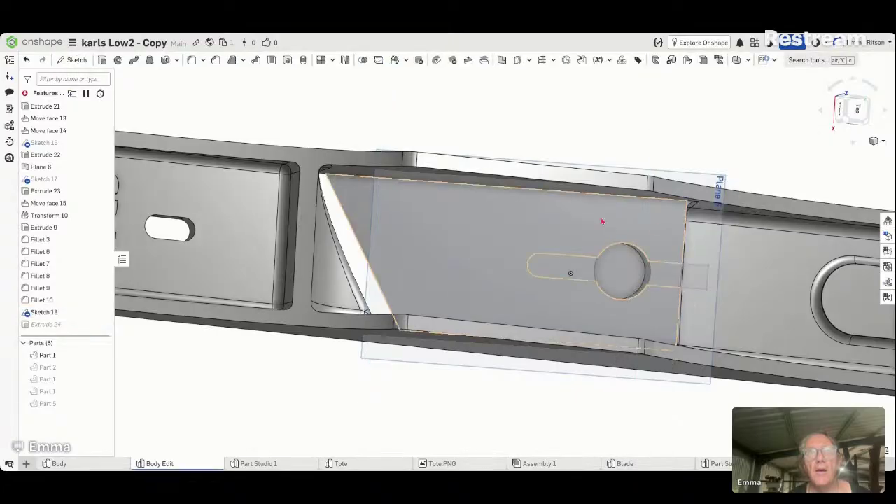
Step: Begin a new extrude of the two slot regions of Sketch 18 beside the hole, with a blind depth of 7 mm
right_drag(495, 211, 496, 200)
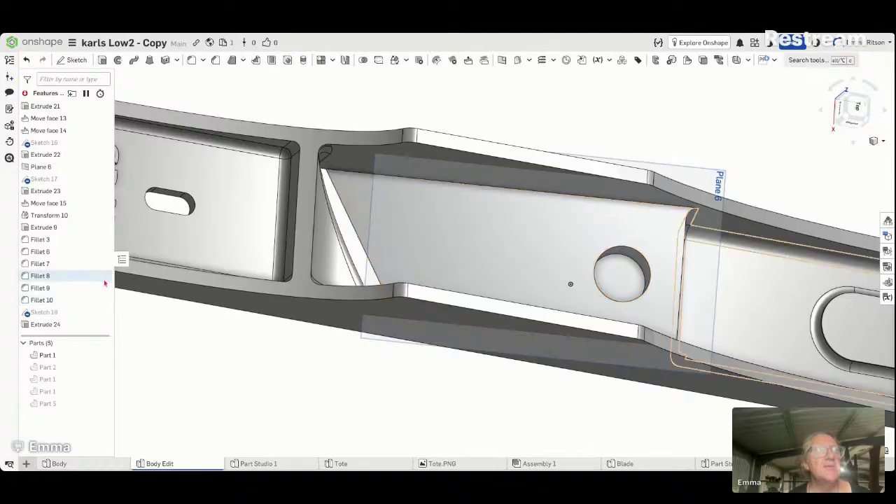
click(102, 61)
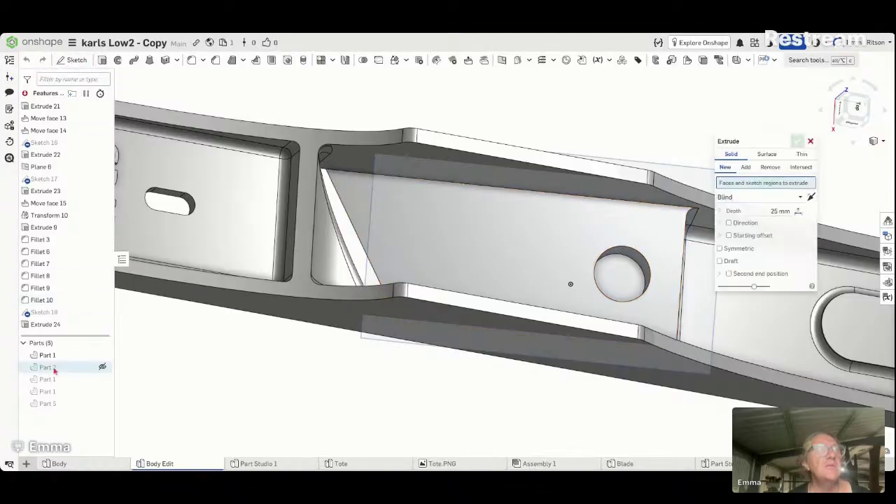
click(102, 300)
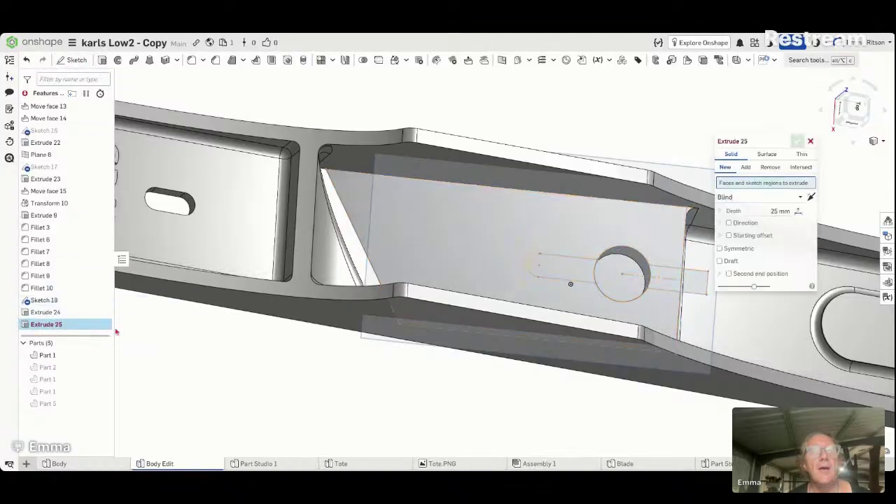
click(553, 268)
click(687, 279)
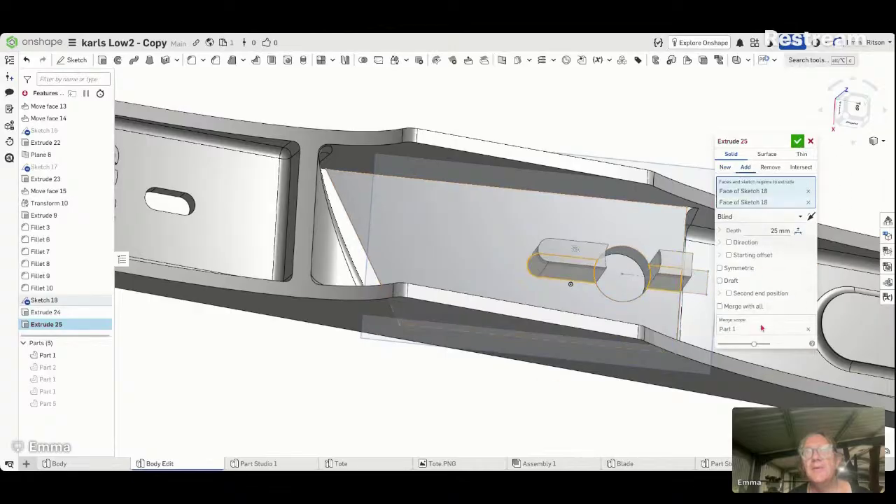
click(763, 230)
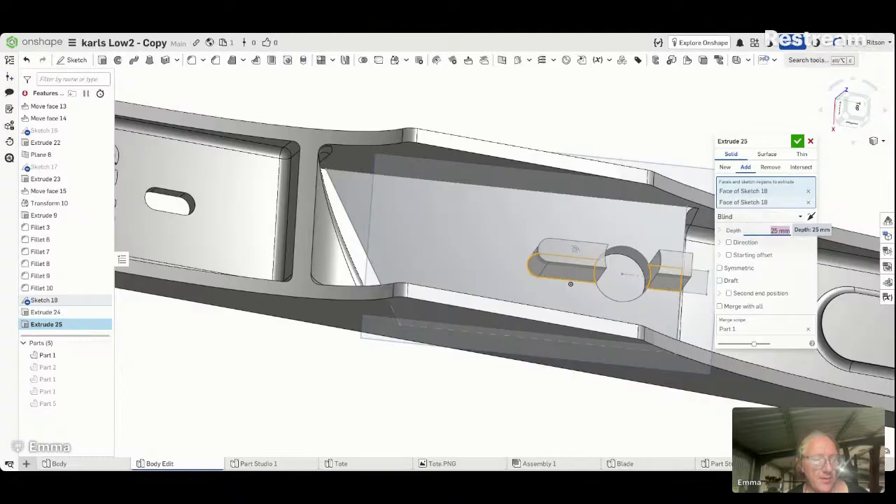
text(7)
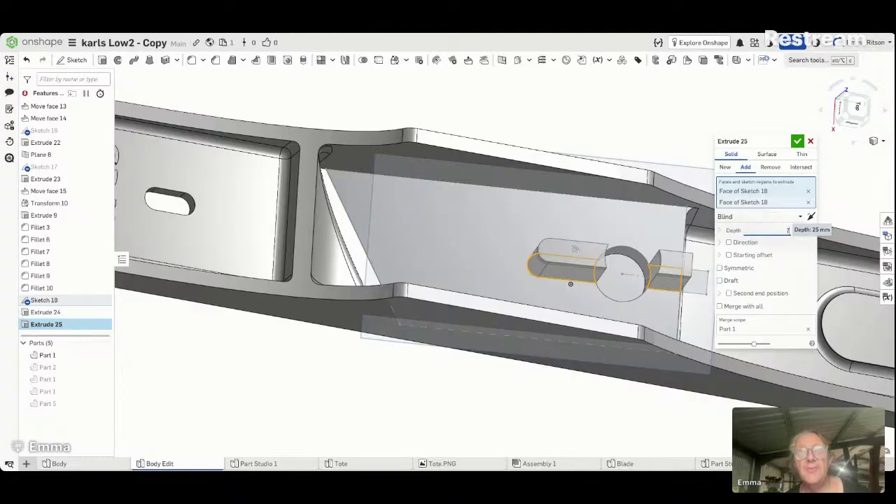
key(Return)
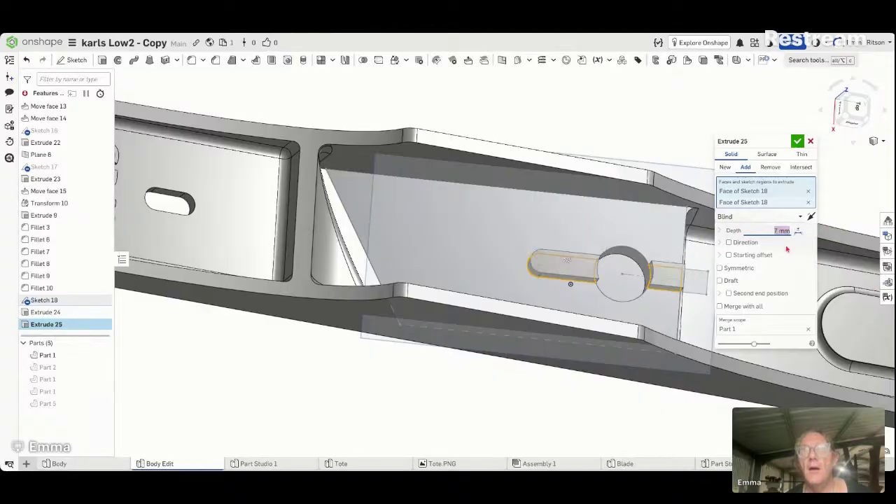
Step: Reverse the slot extrude, change it to Remove, add the slot region beyond the bed edge and accept the cut
click(810, 218)
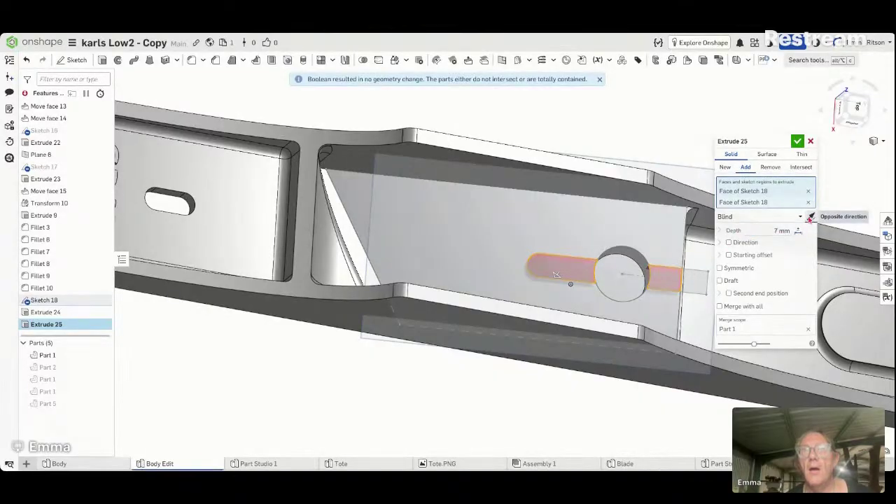
click(772, 168)
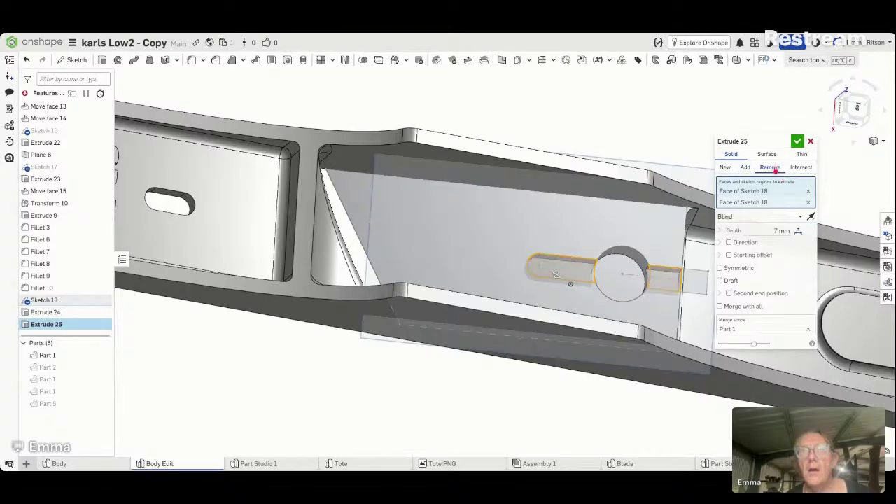
click(695, 289)
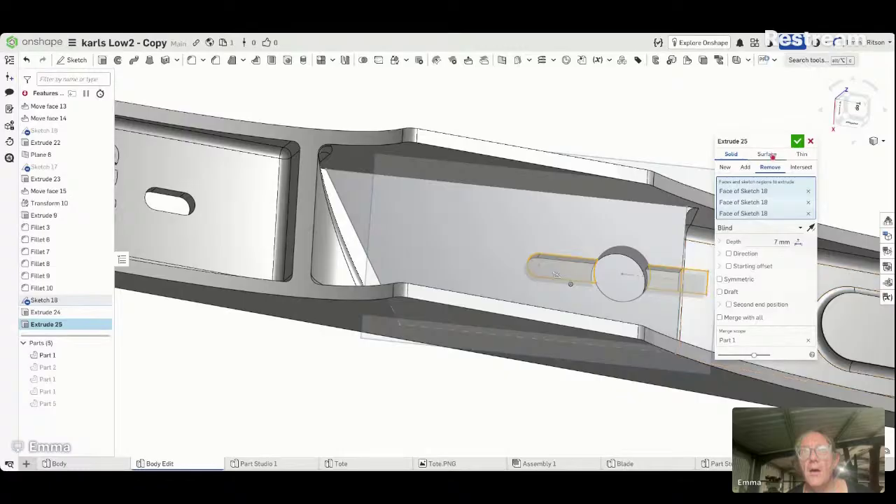
click(796, 141)
Step: Create a section view of the body parallel to its long outer side face, offset by -30 mm to pass through the hole and slot
right_drag(709, 145, 663, 114)
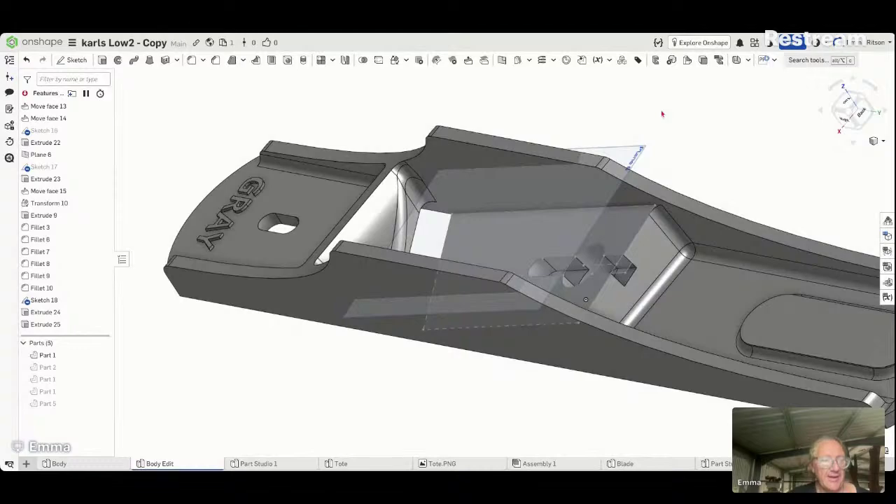
right_drag(662, 114, 694, 141)
right_drag(698, 141, 695, 144)
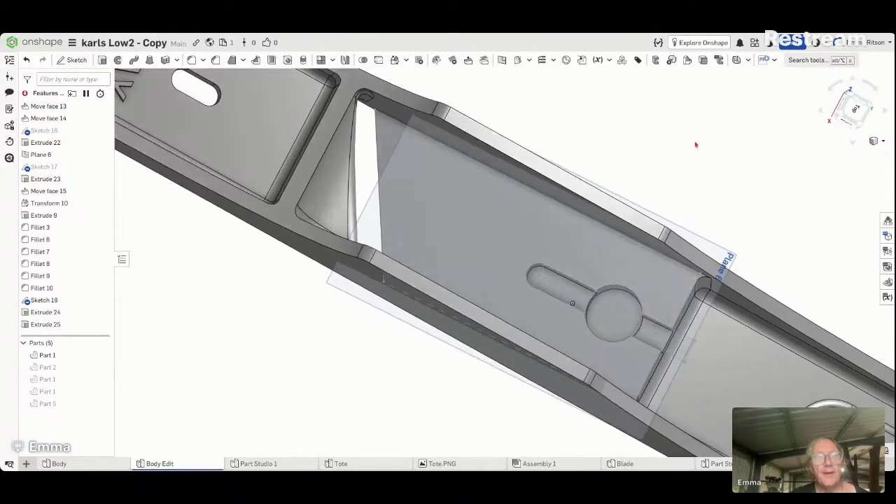
right_drag(525, 260, 525, 240)
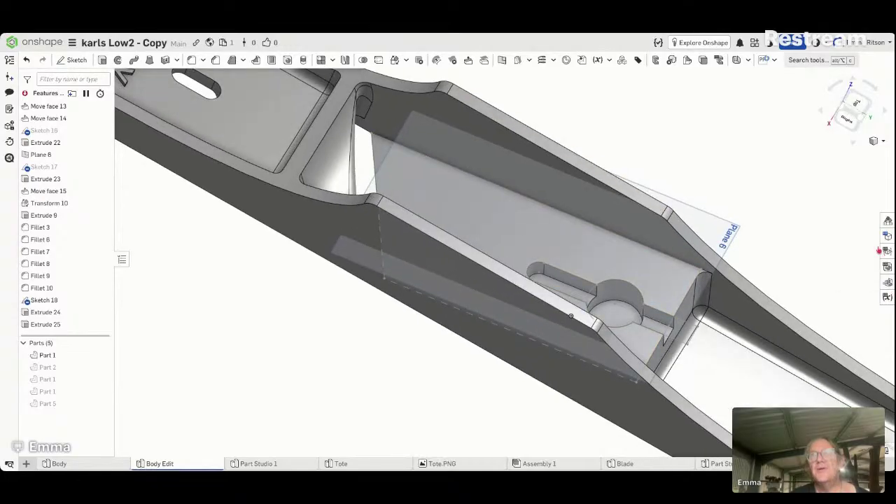
click(883, 141)
click(873, 301)
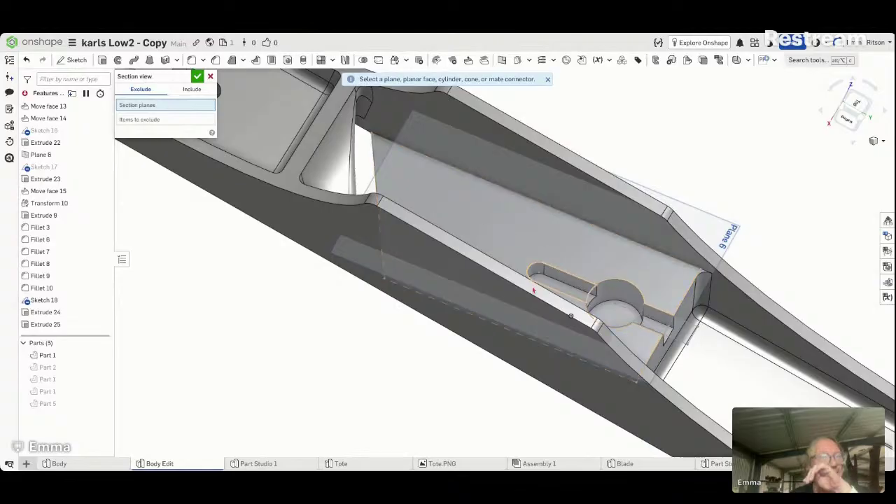
click(519, 330)
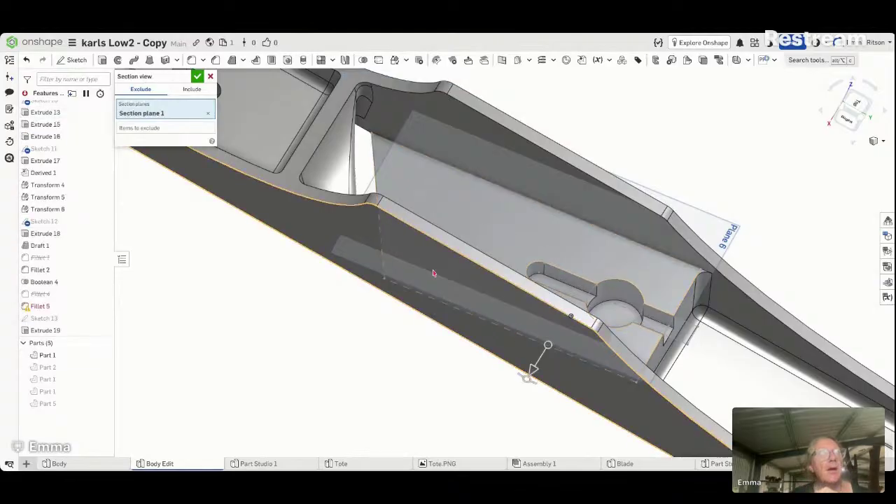
drag(534, 372, 585, 317)
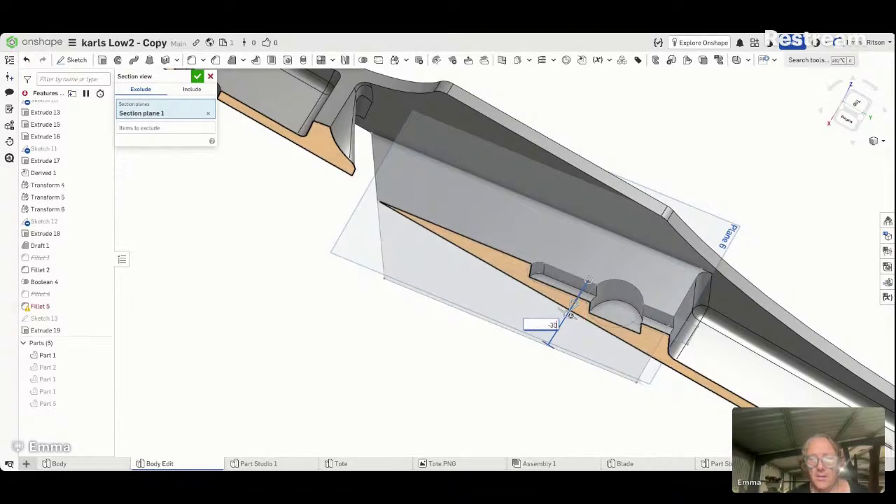
key(Return)
scroll(564, 311, down, 1)
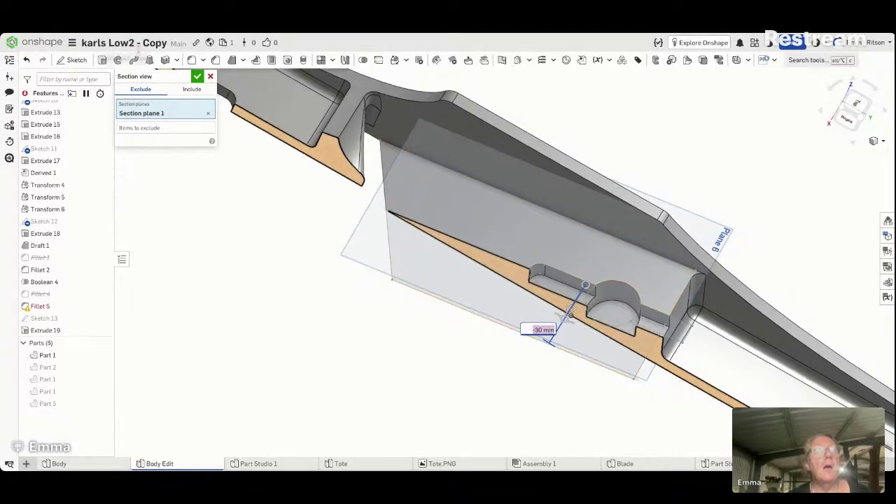
click(198, 77)
Step: Examine the sectioned hole and slot from the right and from above, and turn off the section view
right_drag(285, 315, 333, 289)
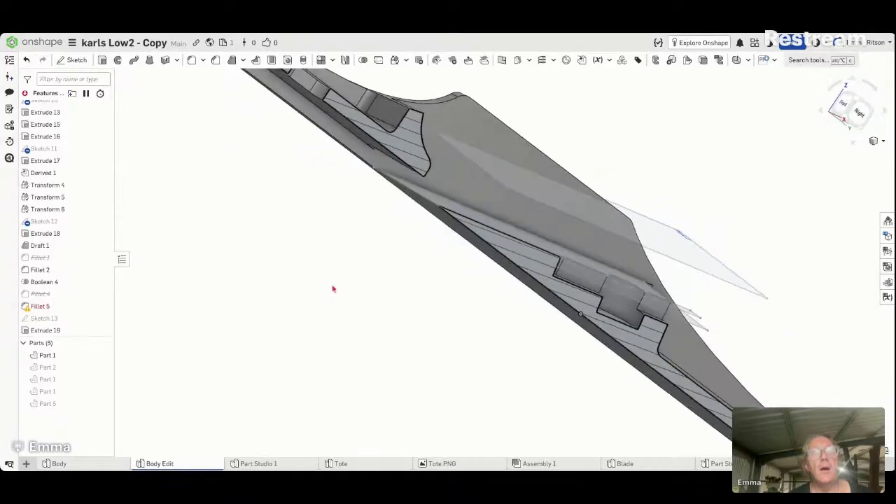
click(858, 113)
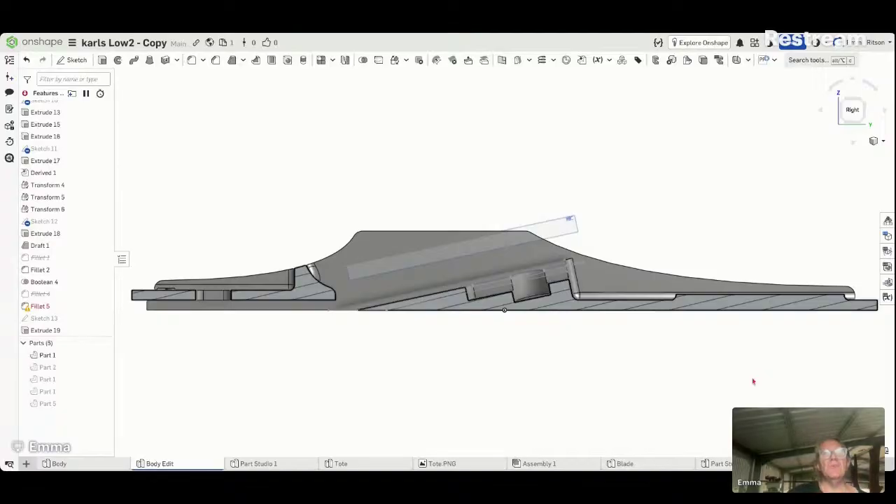
right_drag(713, 374, 724, 423)
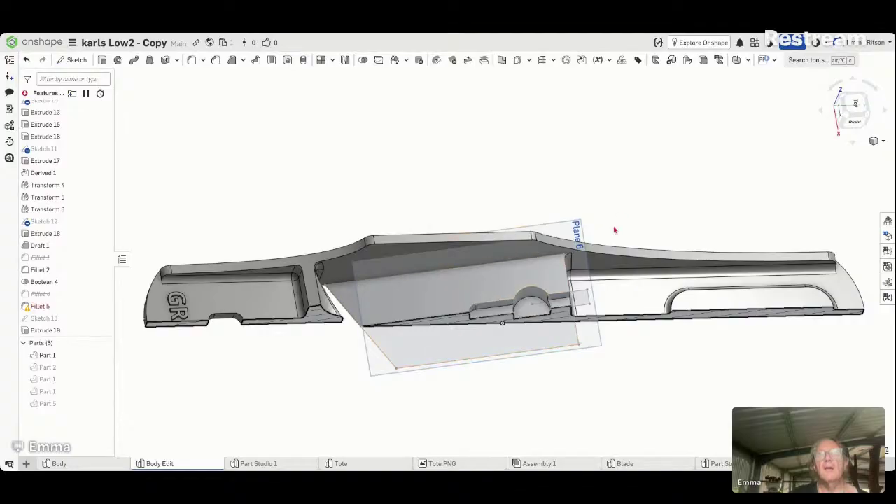
click(863, 107)
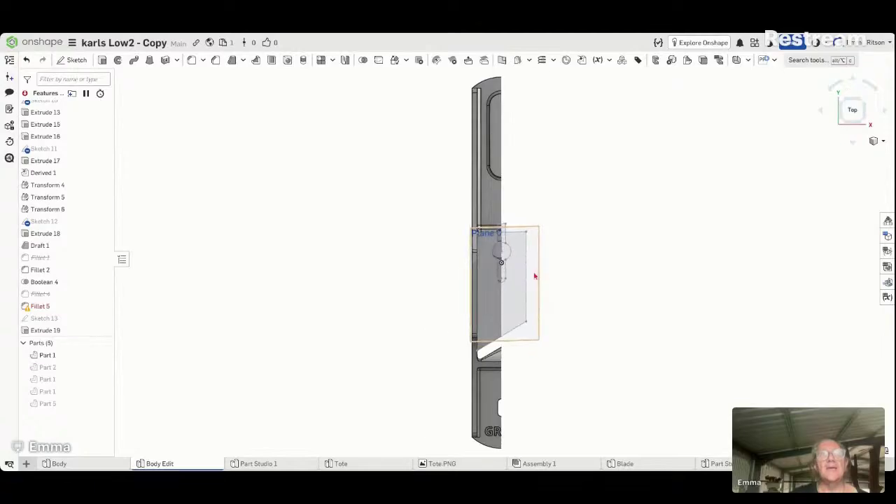
click(880, 144)
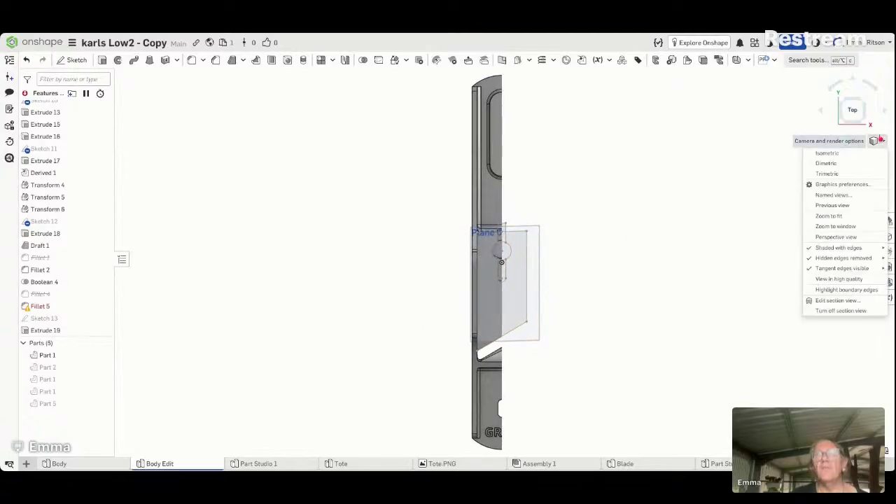
click(844, 311)
Step: Hide Plane 6 and Sketch 18 over the bed face of the body
right_drag(687, 233, 646, 264)
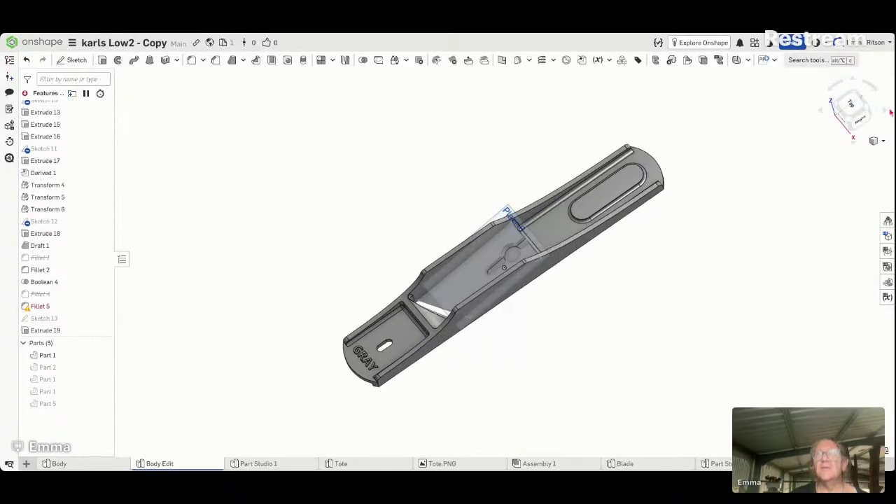
click(864, 108)
right_drag(668, 213, 675, 249)
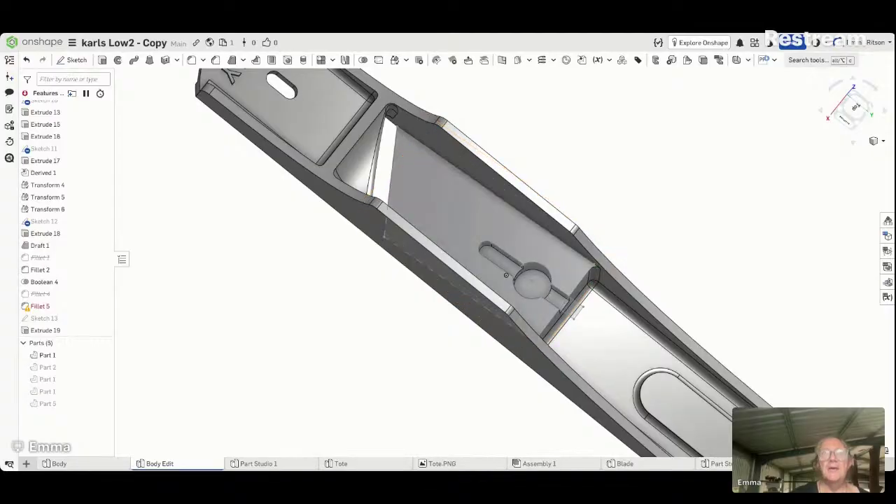
right_drag(691, 239, 692, 220)
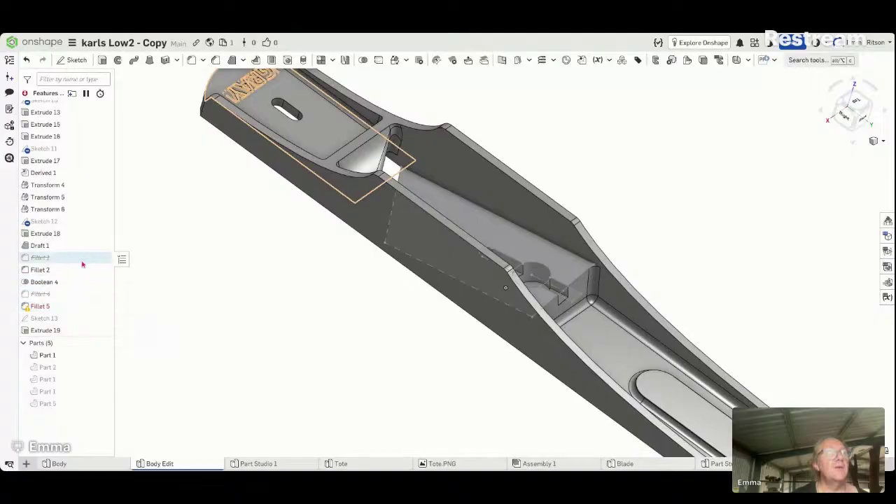
scroll(77, 318, down, 5)
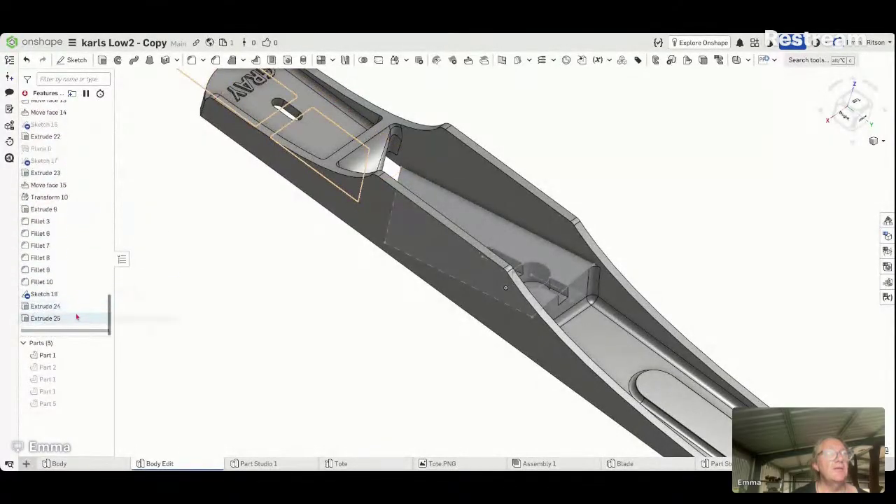
click(104, 295)
mouse_move(260, 348)
right_down()
mouse_move(240, 362)
mouse_move(249, 360)
right_up()
scroll(140, 278, down, 2)
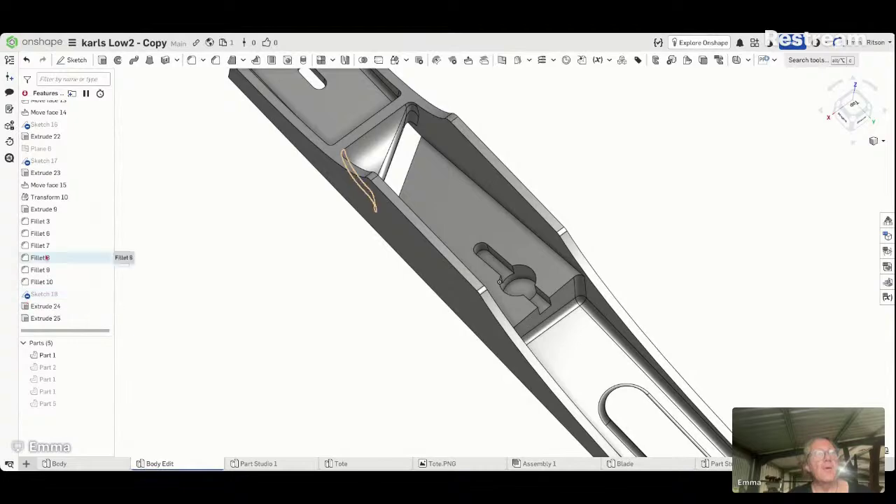
Step: Examine the body's flat sole, mouth opening and right side profile
scroll(47, 258, up, 15)
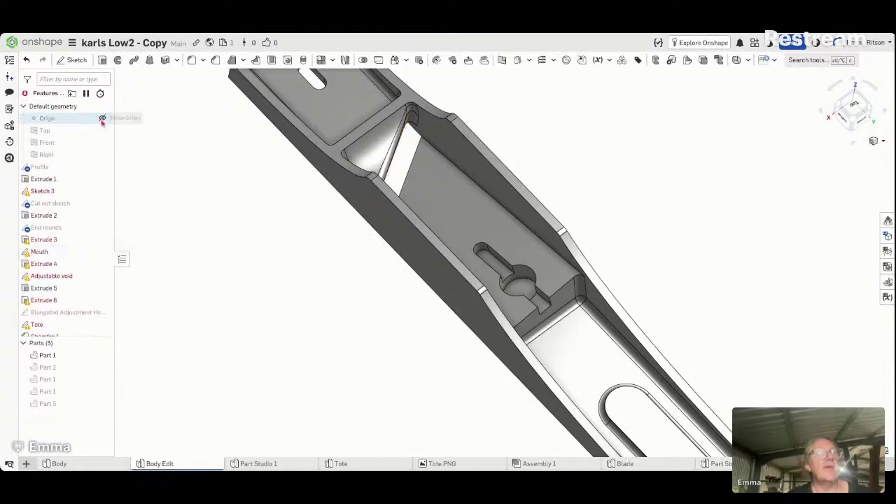
scroll(221, 234, up, 2)
scroll(222, 234, down, 3)
right_drag(220, 234, 257, 159)
scroll(257, 159, up, 1)
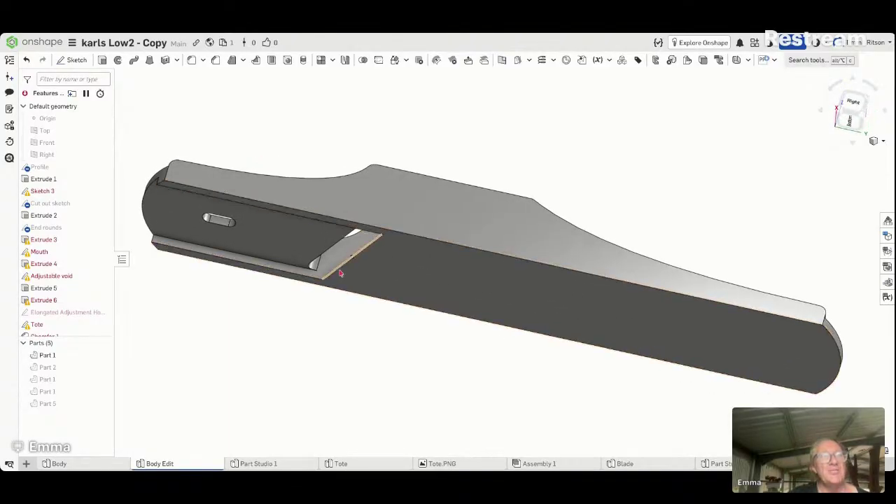
right_drag(355, 320, 377, 338)
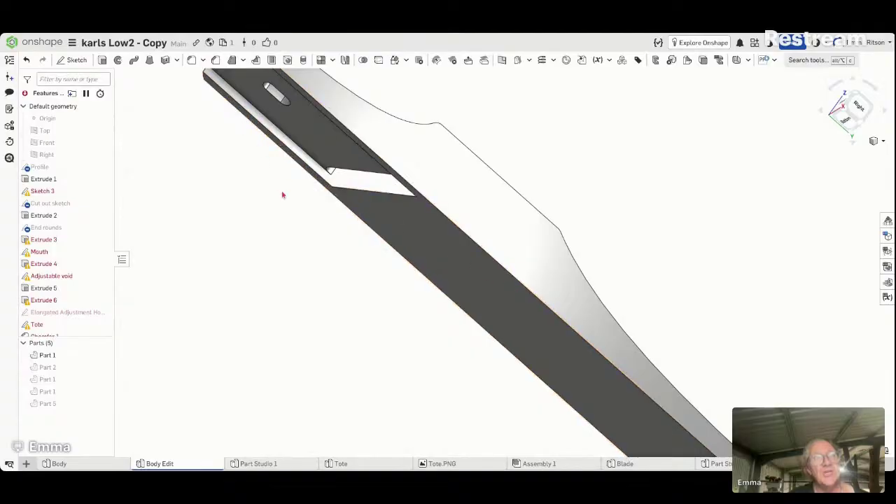
right_drag(282, 194, 273, 220)
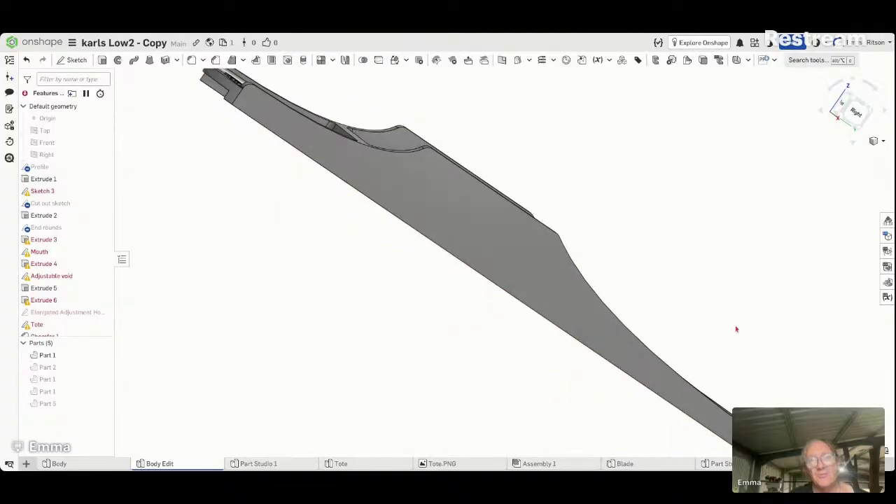
click(856, 112)
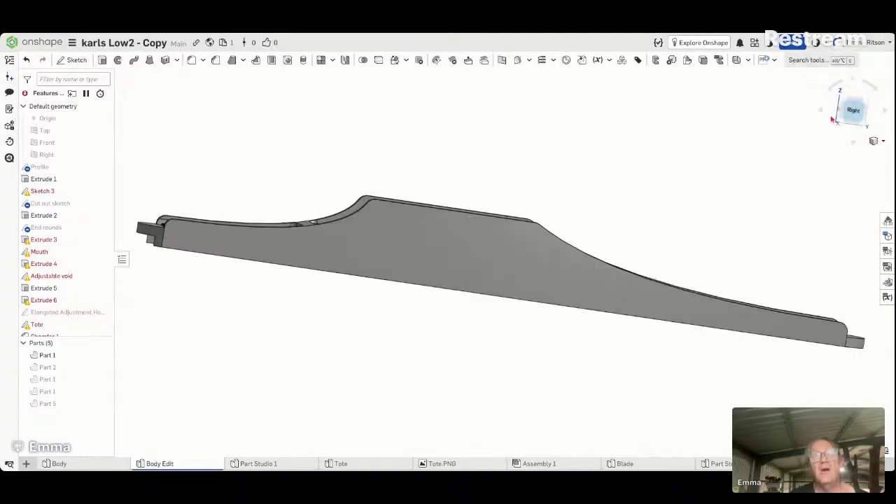
Step: Inspect the inside of the body, from the bed's hole and slot to the raised handle pad at the rear
right_drag(676, 166, 672, 196)
scroll(672, 196, up, 1)
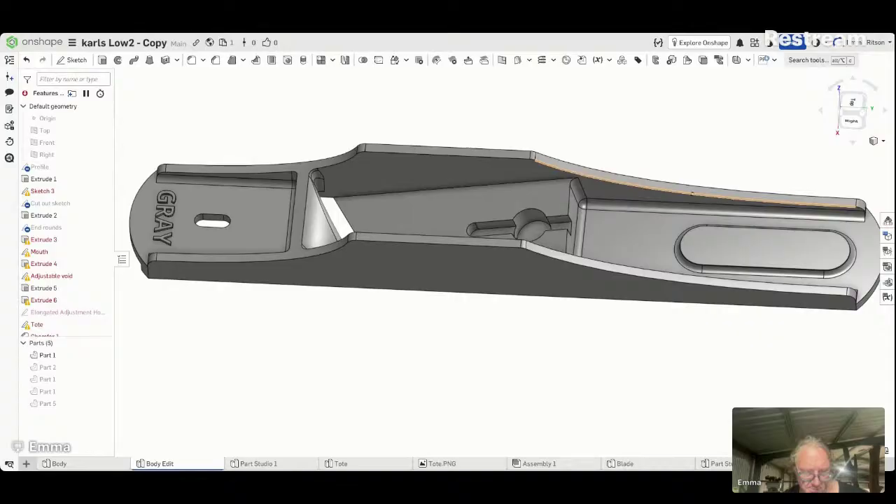
scroll(692, 193, up, 1)
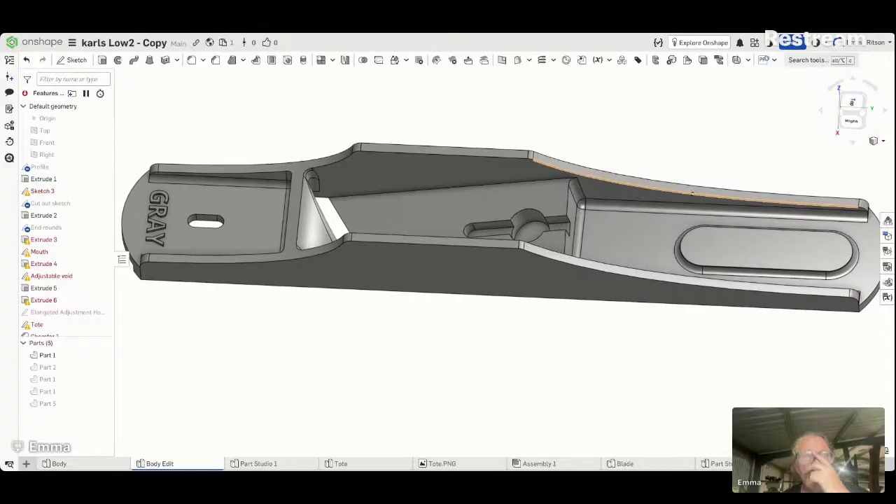
mouse_move(654, 150)
right_down()
mouse_move(660, 136)
mouse_move(638, 166)
mouse_move(648, 168)
mouse_move(672, 138)
mouse_move(610, 98)
mouse_move(636, 90)
mouse_move(626, 136)
mouse_move(604, 133)
mouse_move(626, 114)
mouse_move(644, 162)
right_up()
right_drag(714, 339, 697, 315)
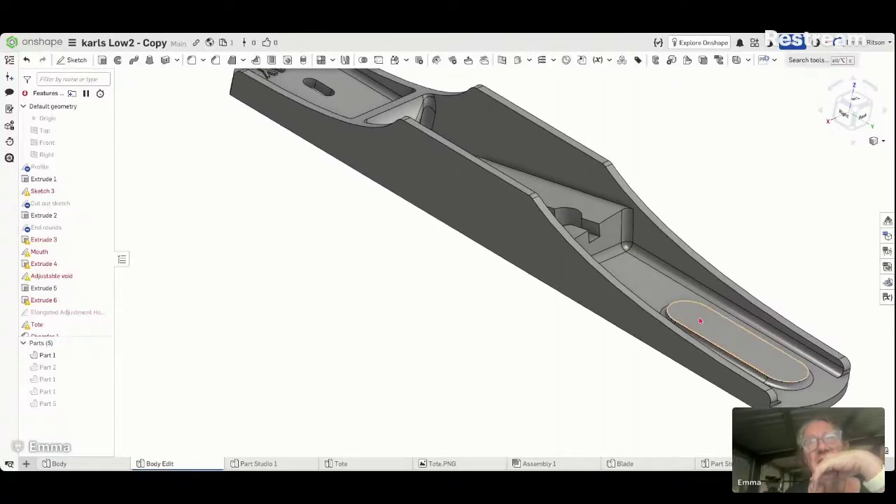
mouse_move(760, 288)
right_down()
mouse_move(751, 310)
mouse_move(760, 278)
right_up()
click(859, 122)
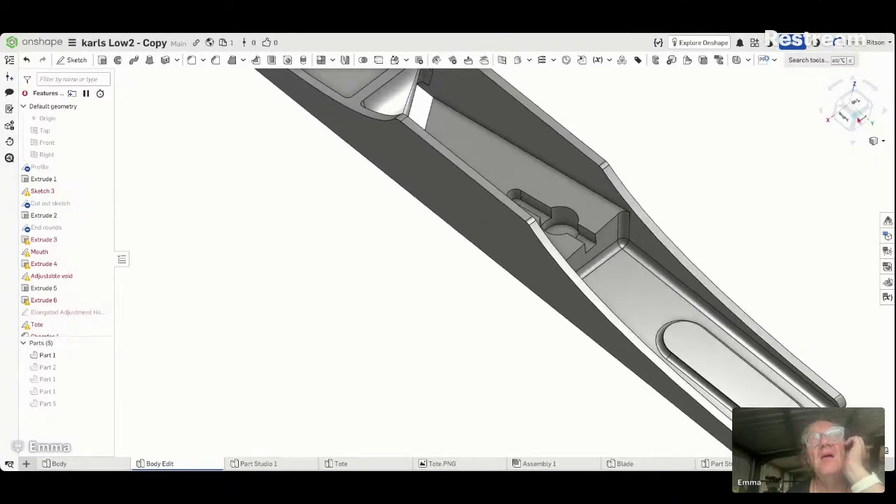
right_drag(726, 168, 736, 183)
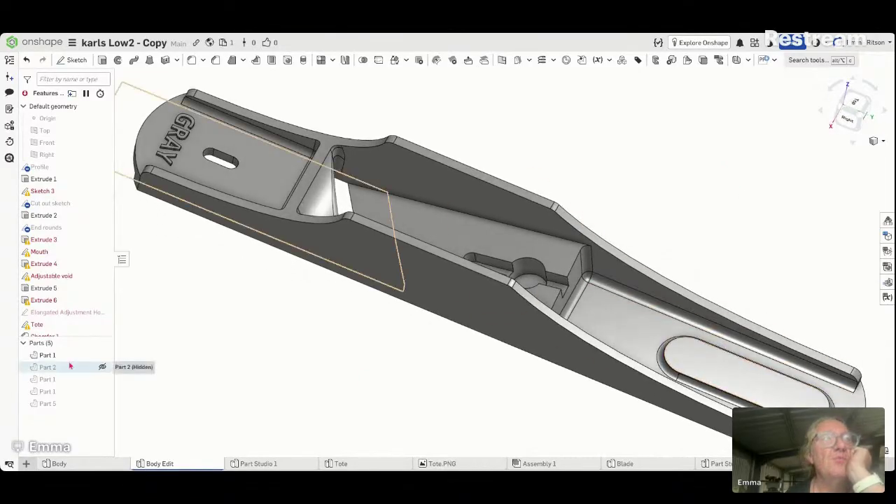
Step: Show the hidden tote part and check its seat on the body's rear pad and its screw hole from above and from the left
click(102, 379)
right_drag(176, 413, 203, 399)
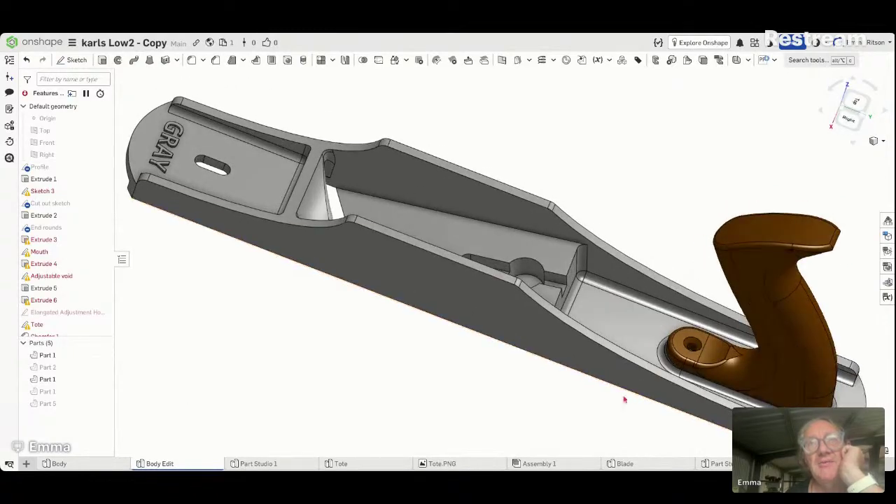
mouse_move(615, 424)
right_down()
mouse_move(644, 414)
mouse_move(623, 434)
right_up()
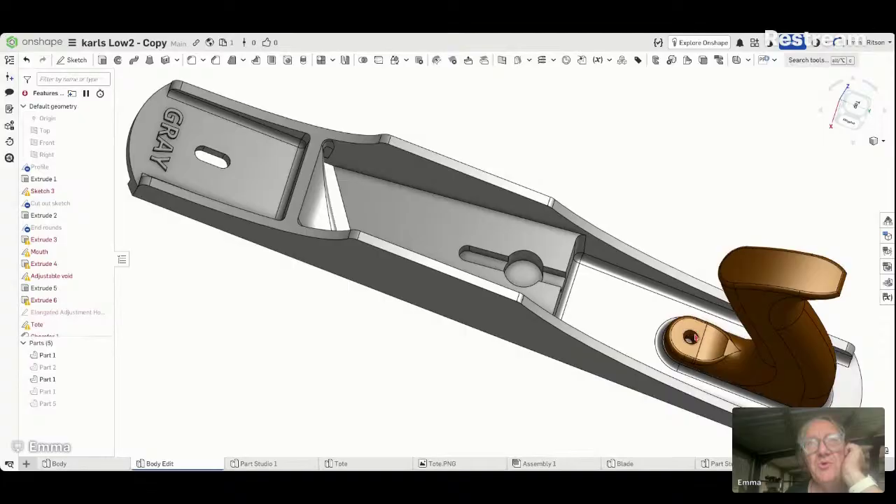
right_drag(808, 182, 804, 148)
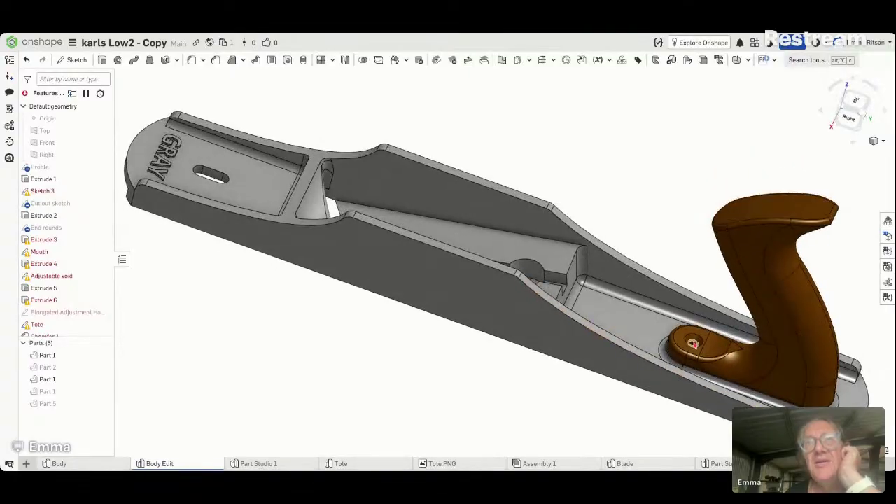
click(868, 104)
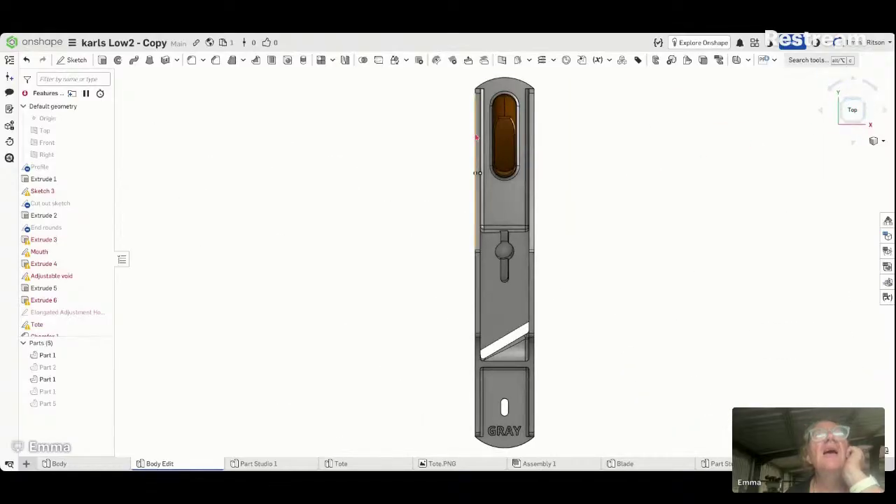
scroll(479, 140, up, 8)
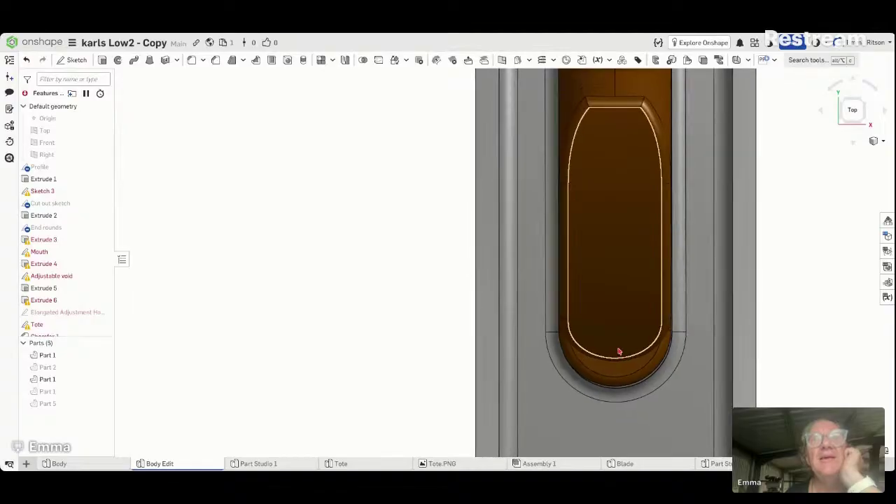
mouse_move(619, 351)
right_down()
mouse_move(565, 339)
mouse_move(605, 345)
right_up()
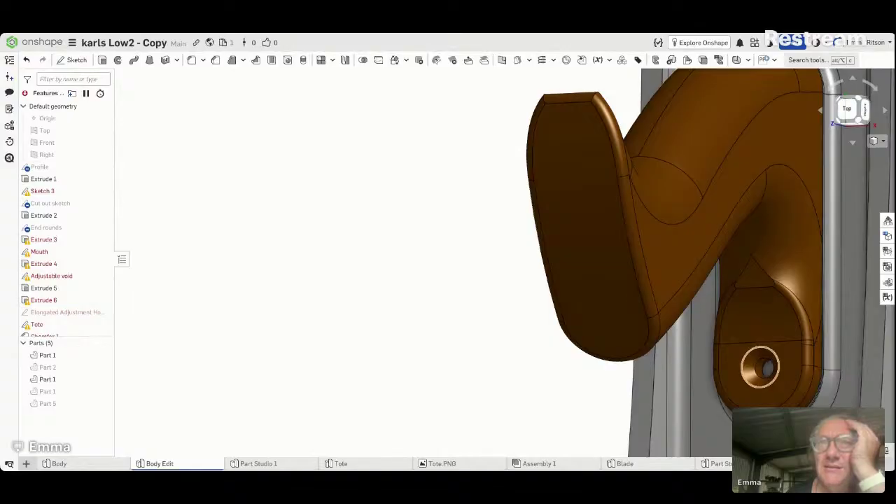
right_drag(434, 331, 497, 304)
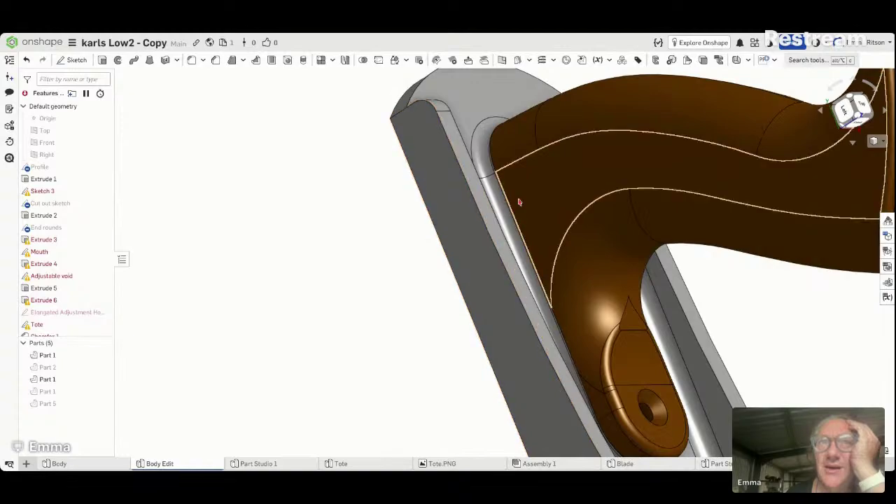
click(846, 108)
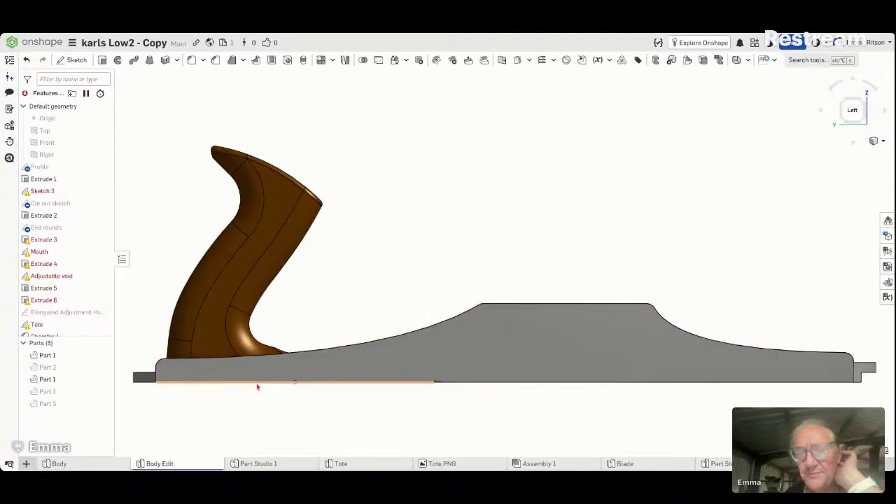
Step: Examine the body with its tote from above, and the front end around the GRAY lettering and the side wall's end
right_drag(532, 224, 539, 274)
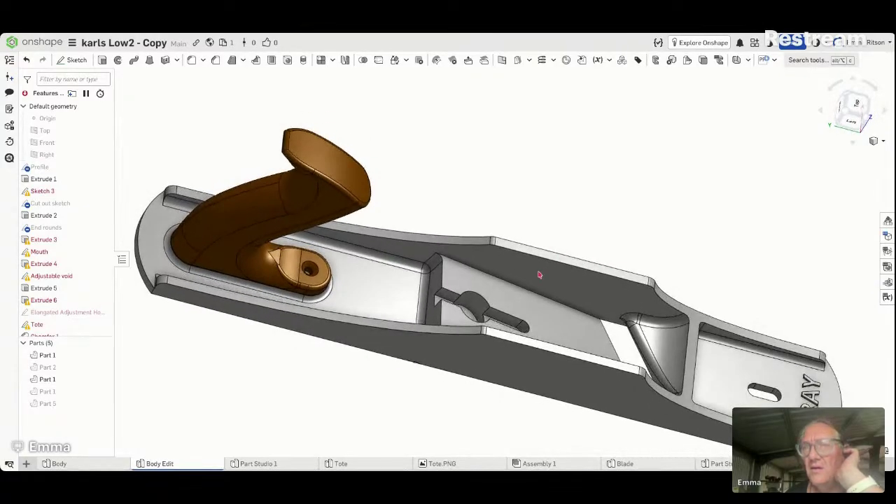
mouse_move(539, 274)
right_down()
mouse_move(525, 283)
mouse_move(512, 262)
mouse_move(543, 277)
mouse_move(535, 275)
right_up()
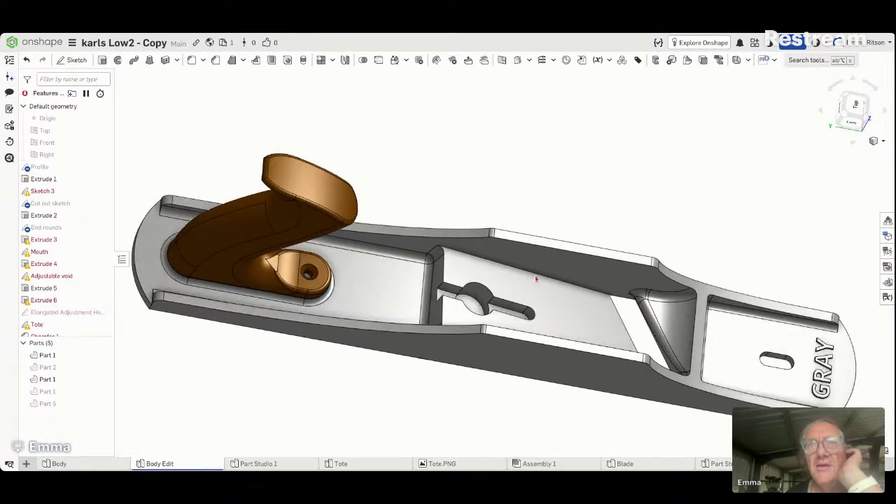
click(853, 108)
scroll(503, 449, up, 4)
right_drag(435, 423, 474, 427)
scroll(465, 433, down, 5)
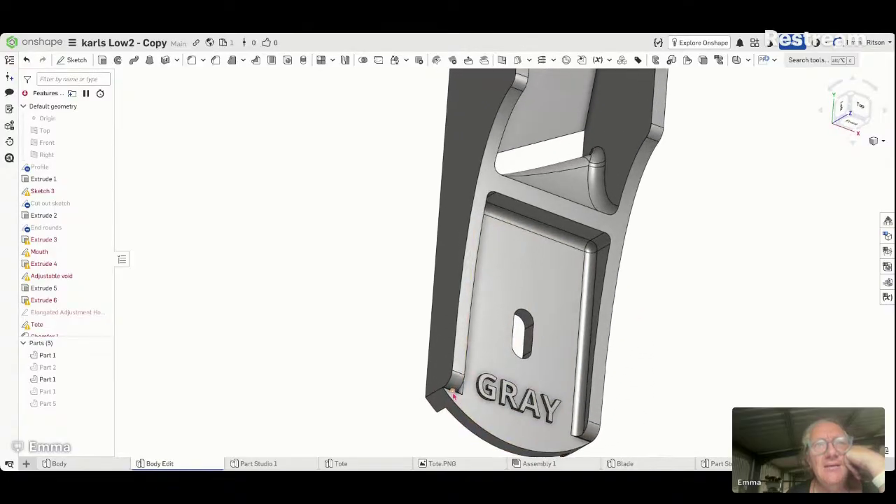
right_drag(389, 391, 404, 396)
Step: Open the Profile sketch of the body's side outline for editing and view its front end from the left
click(469, 378)
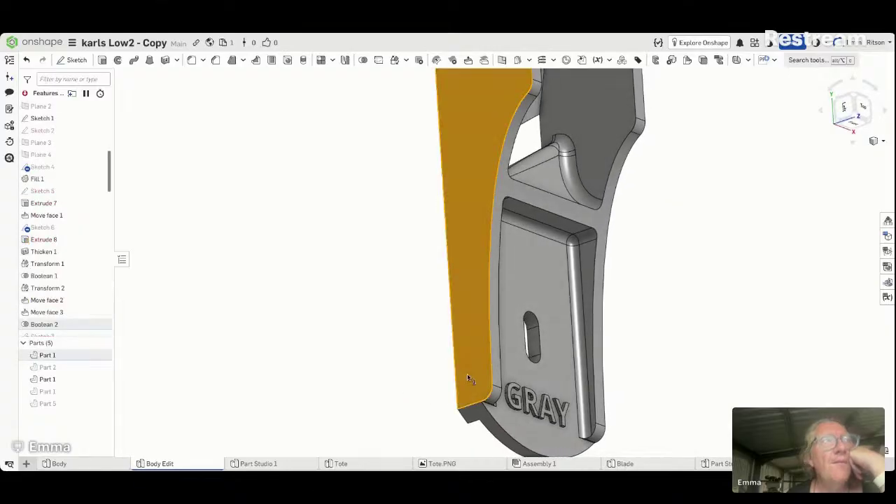
scroll(51, 286, down, 1)
scroll(51, 285, up, 5)
scroll(52, 287, down, 1)
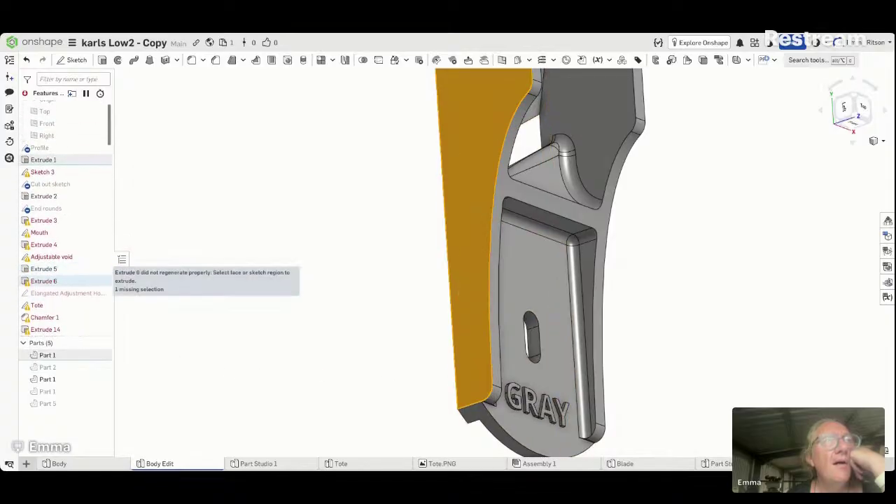
right_click(53, 151)
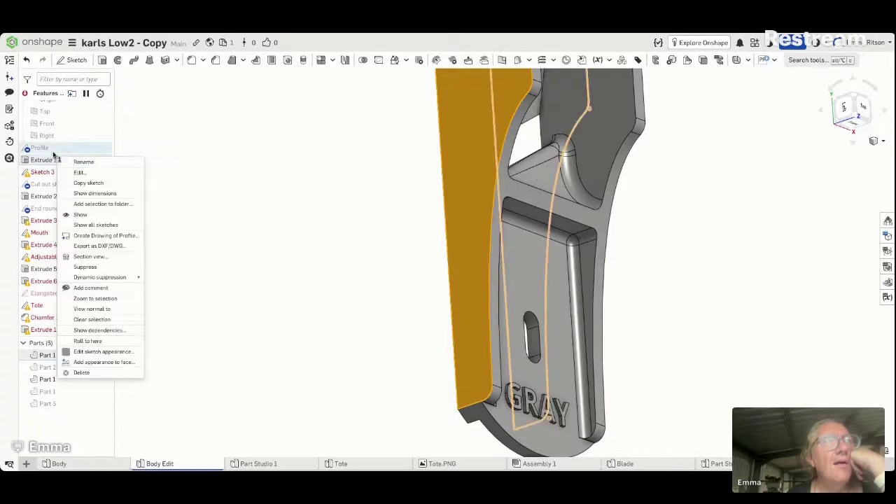
click(74, 172)
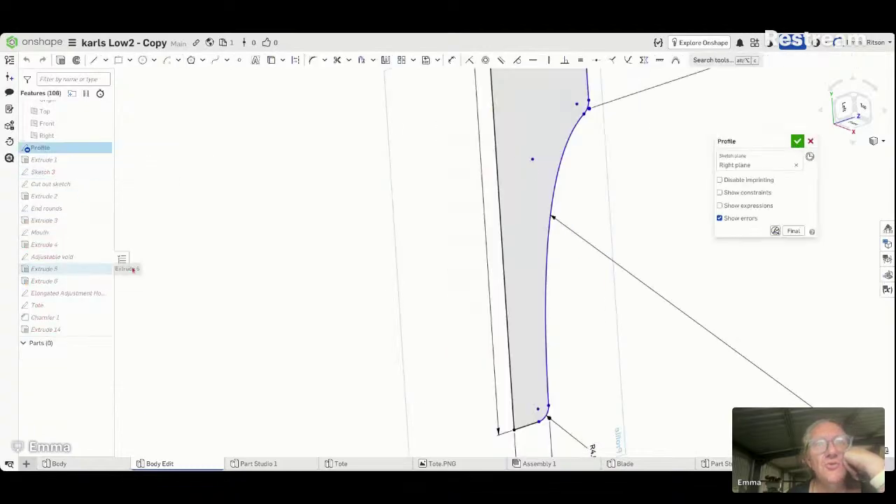
click(842, 112)
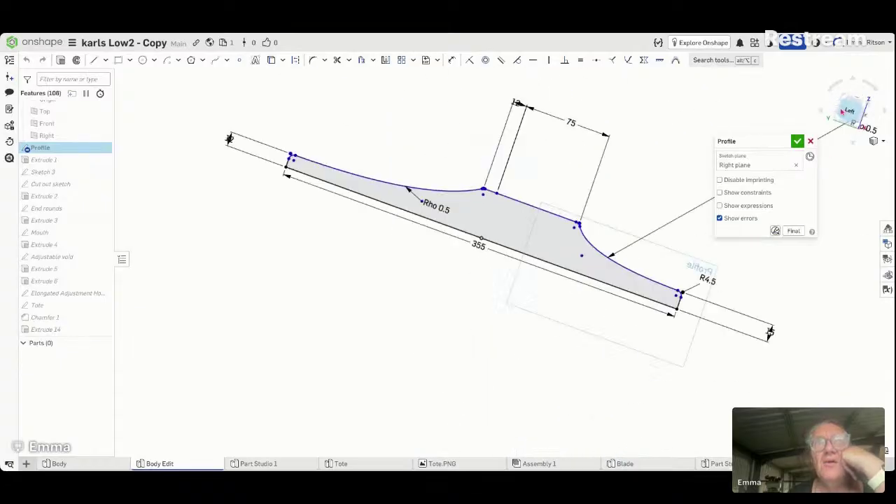
scroll(627, 254, up, 5)
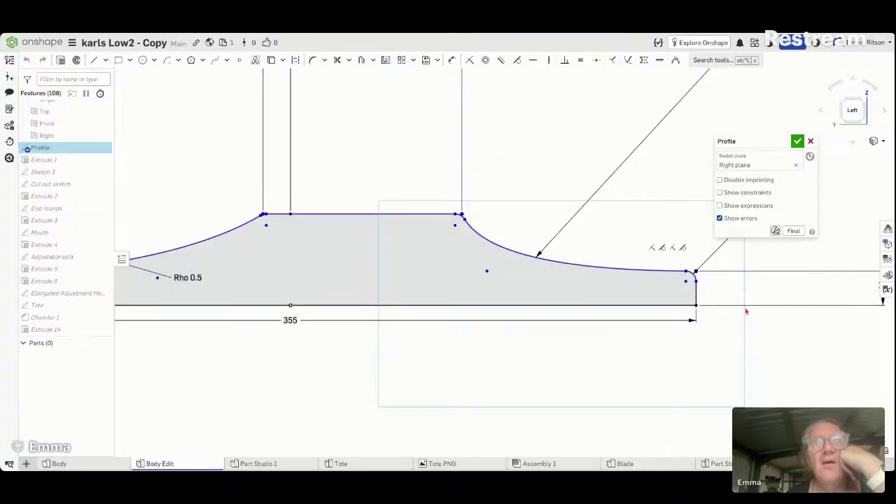
Step: Offset the short vertical line at the profile's front end 6 mm outward
click(363, 61)
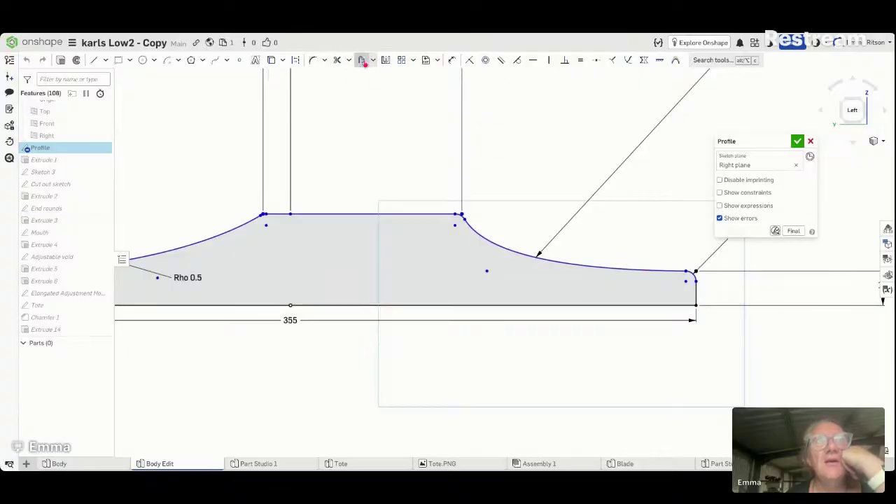
click(697, 294)
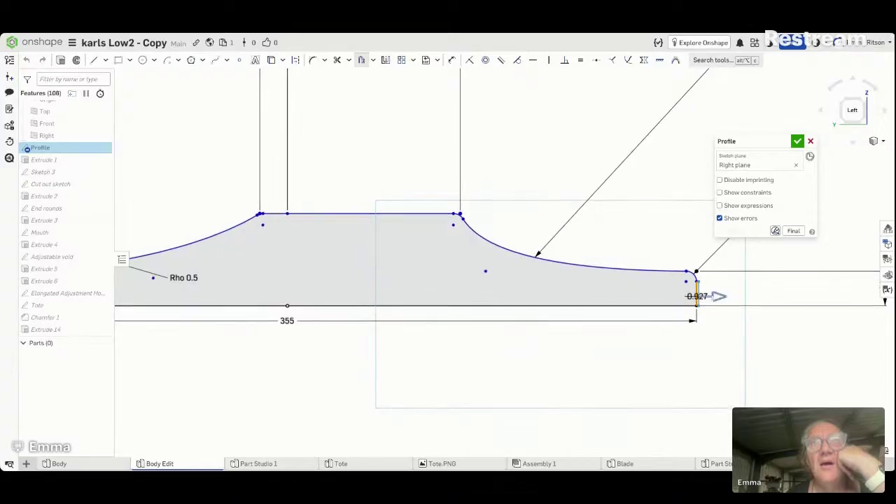
click(705, 296)
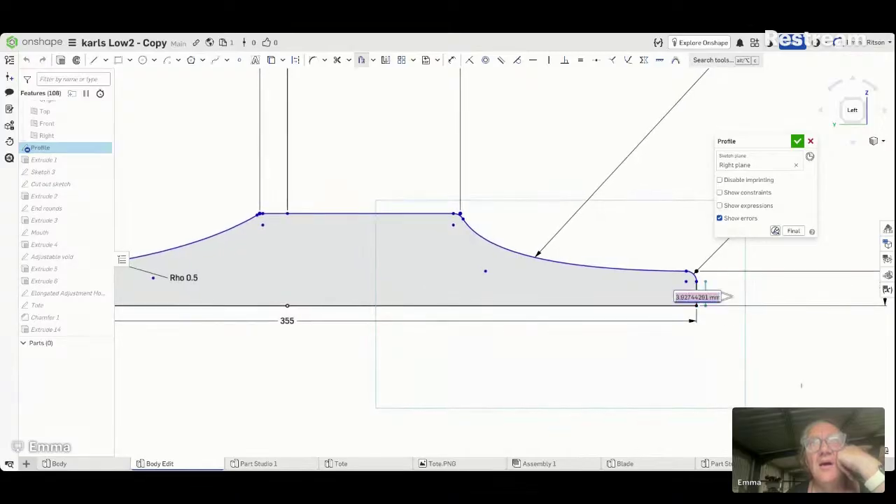
scroll(801, 386, down, 1)
scroll(801, 385, down, 1)
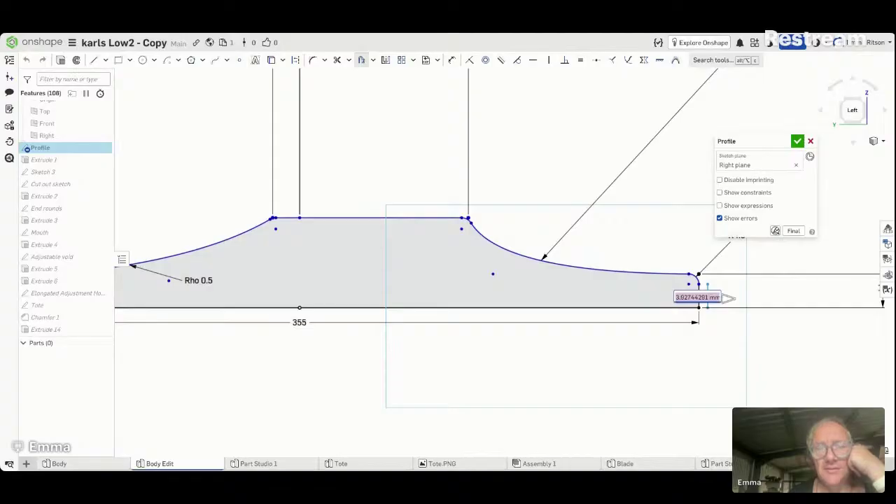
text(6)
key(Return)
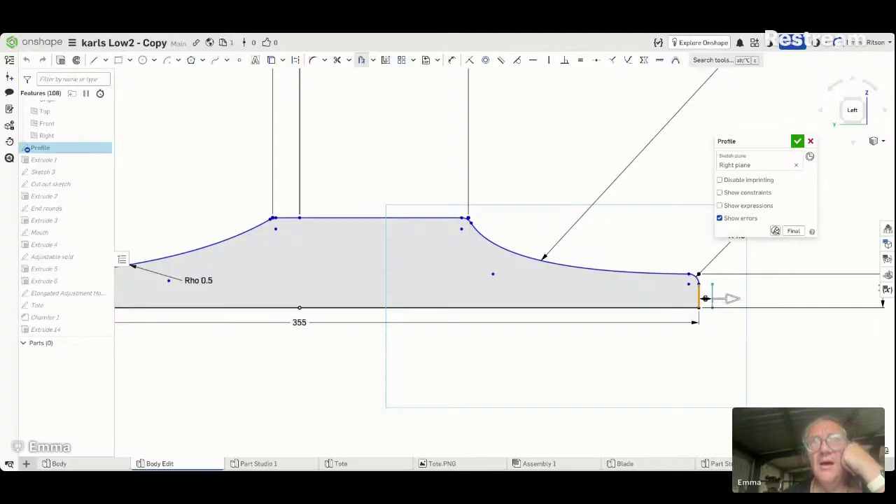
key(Escape)
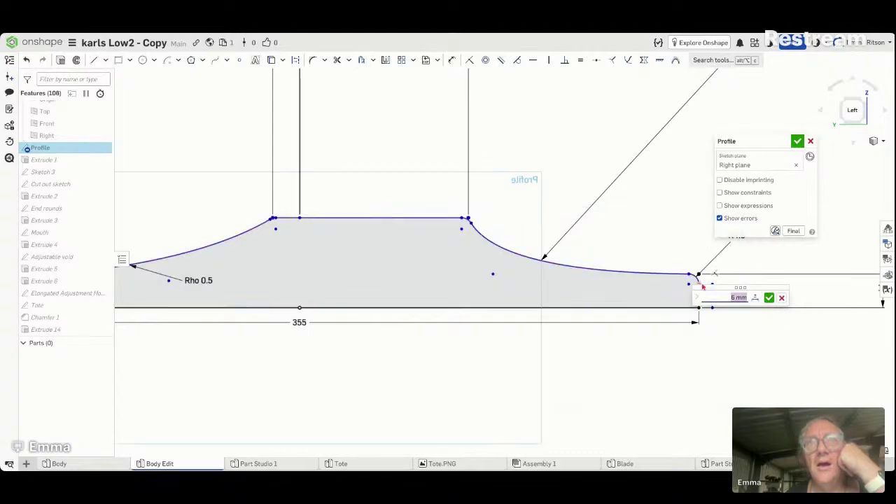
click(769, 298)
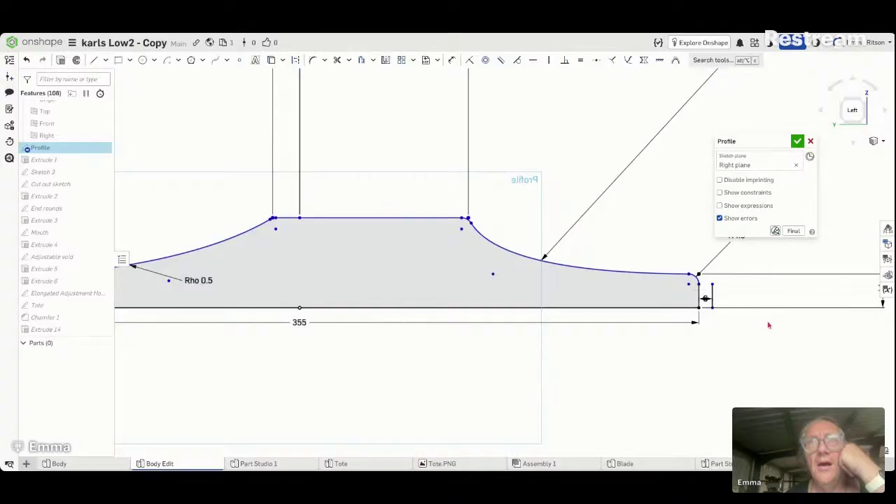
Step: Delete the rounded corner arc at the profile's front end and extend the offset line up to the height of the top curve
scroll(700, 282, up, 1)
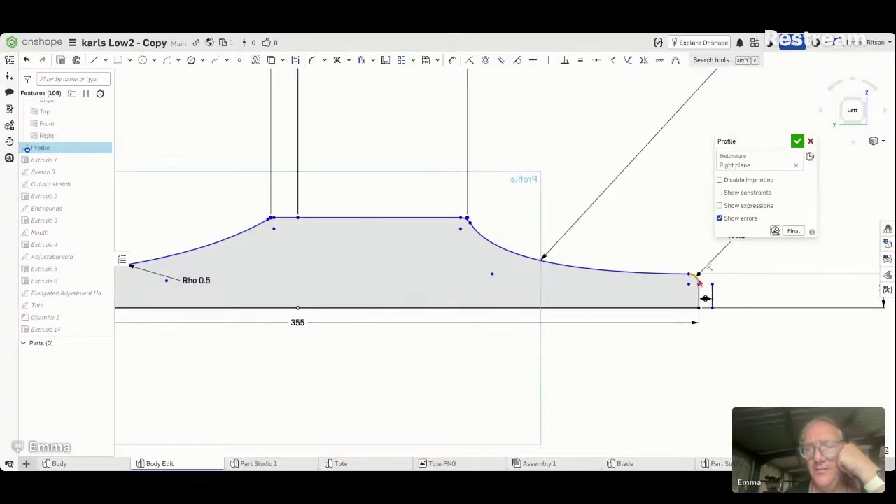
key(Delete)
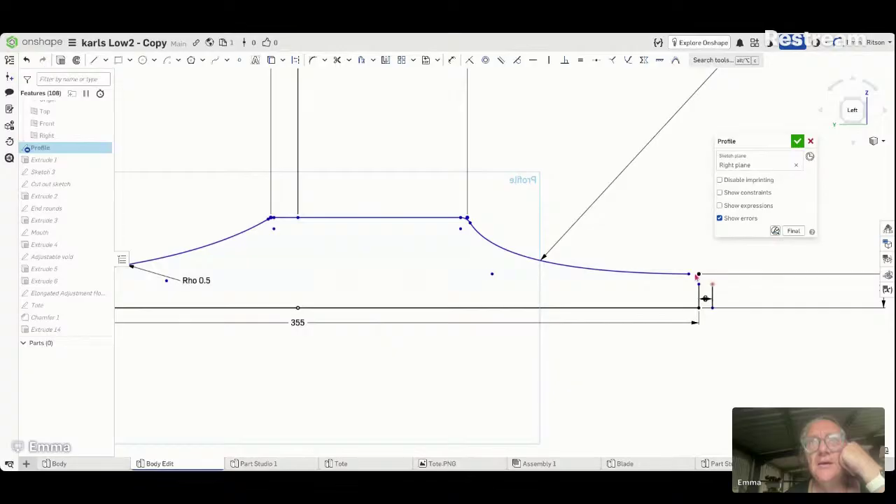
click(348, 60)
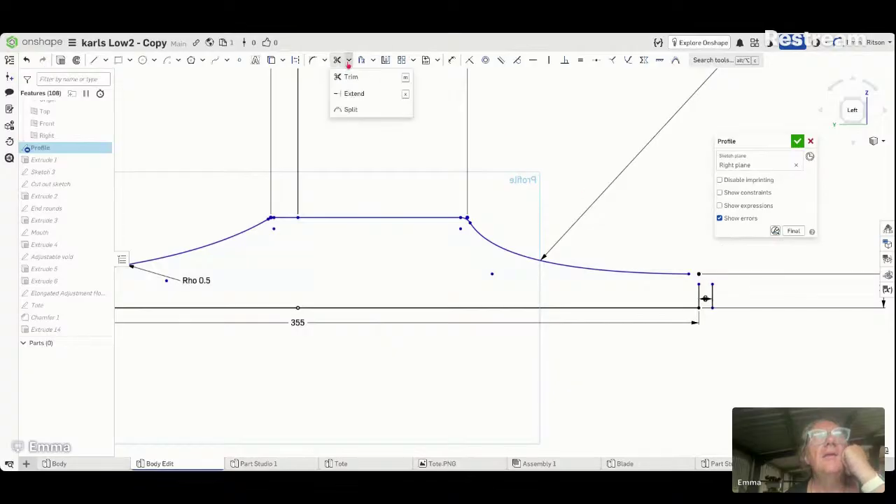
click(354, 91)
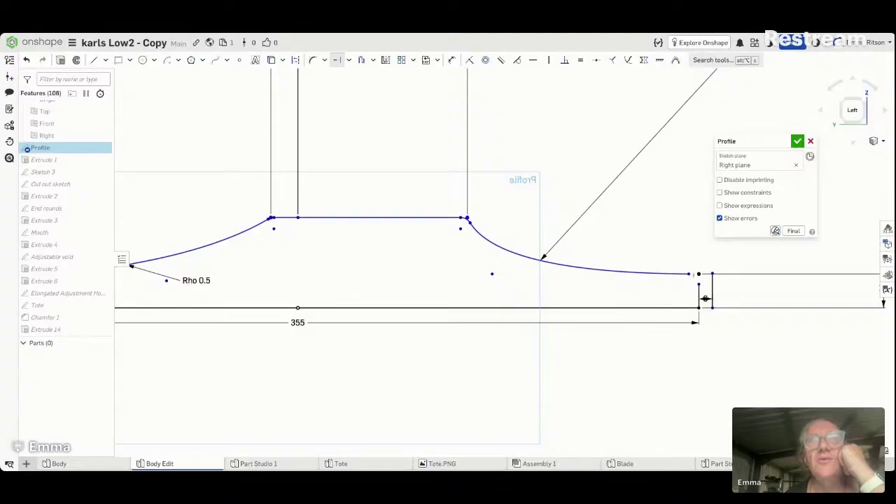
Step: Draw a horizontal line about 26 mm long from the lower end of the concave curve past the outer vertical end line
click(94, 60)
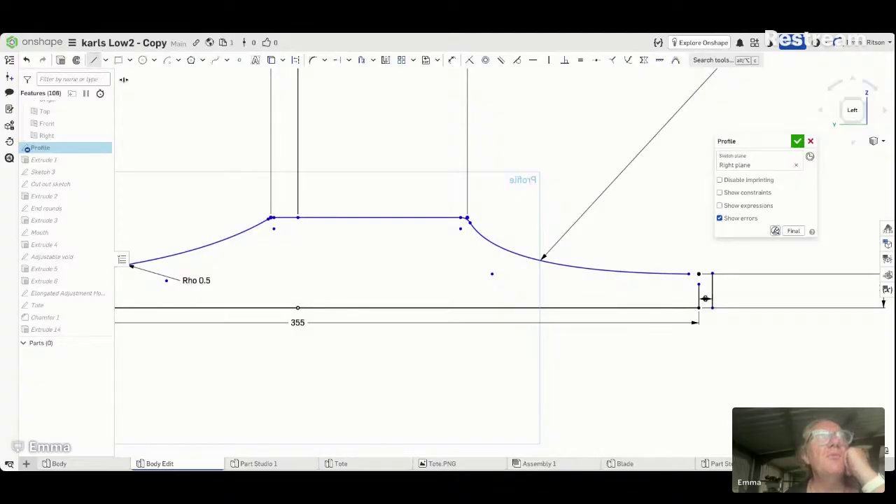
click(688, 274)
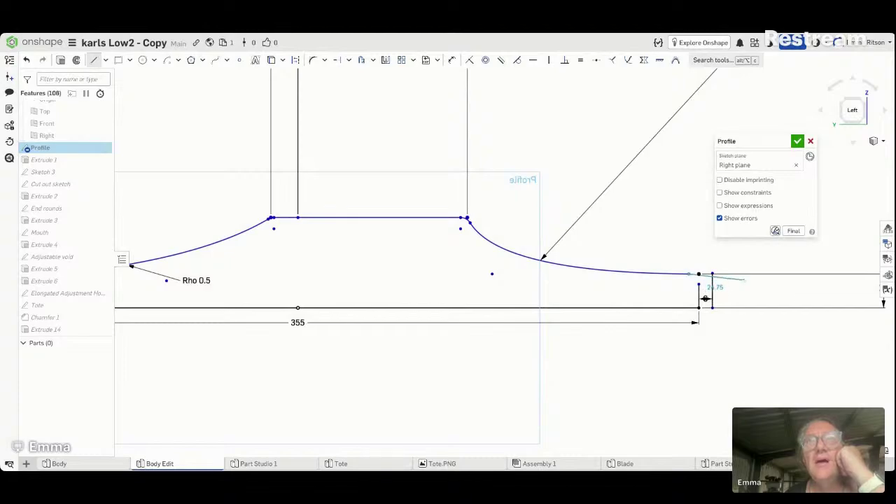
scroll(752, 277, up, 3)
scroll(751, 274, down, 1)
click(753, 275)
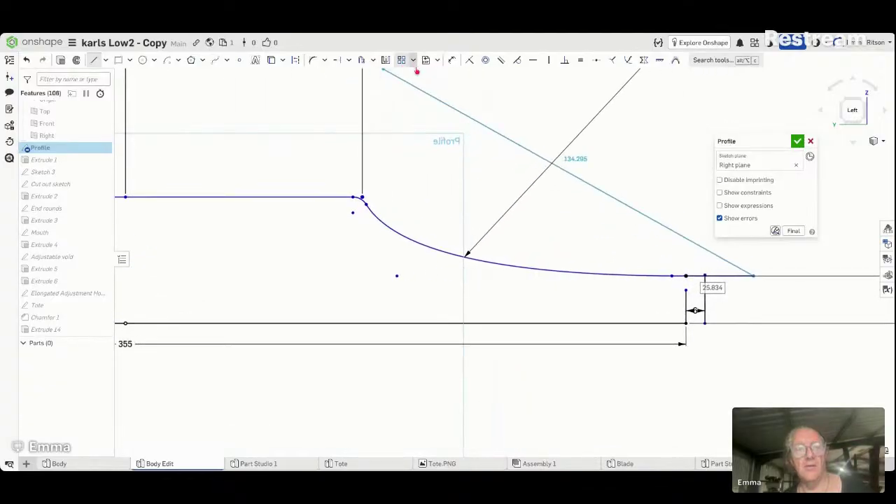
key(Escape)
Step: Trim the new line's overhang and the outer vertical line's stub so the two meet at a clean corner
key(m)
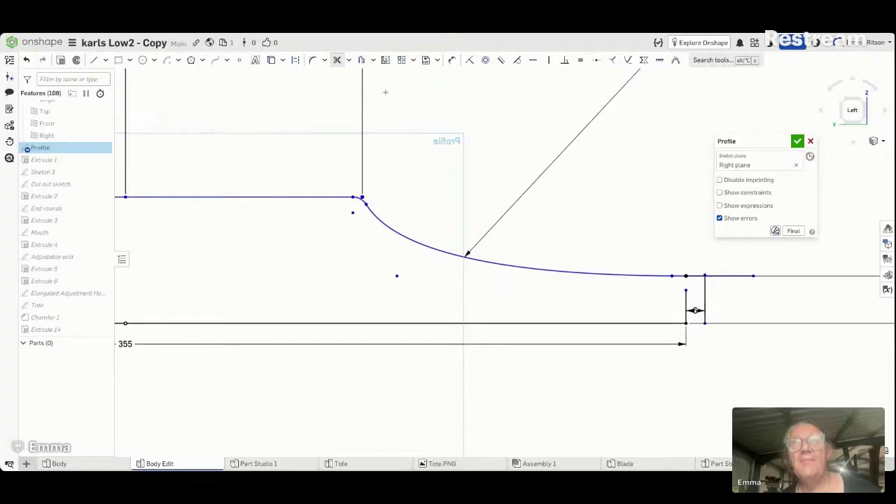
click(722, 275)
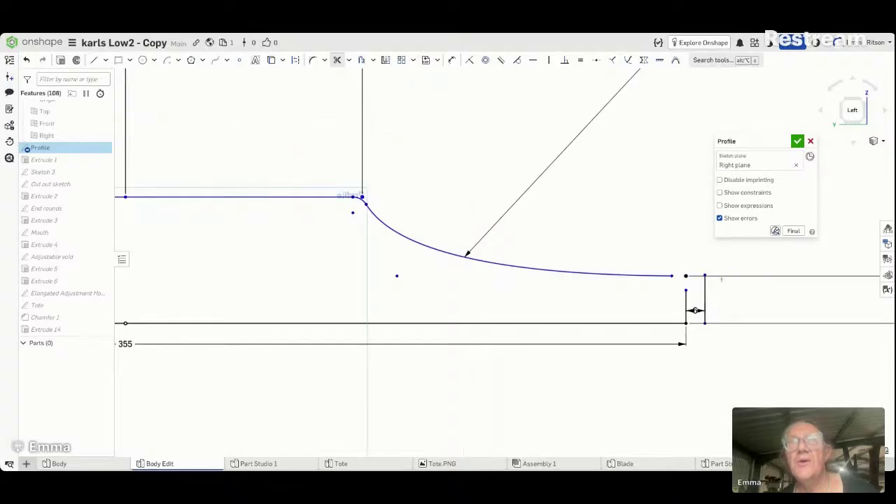
key(Escape)
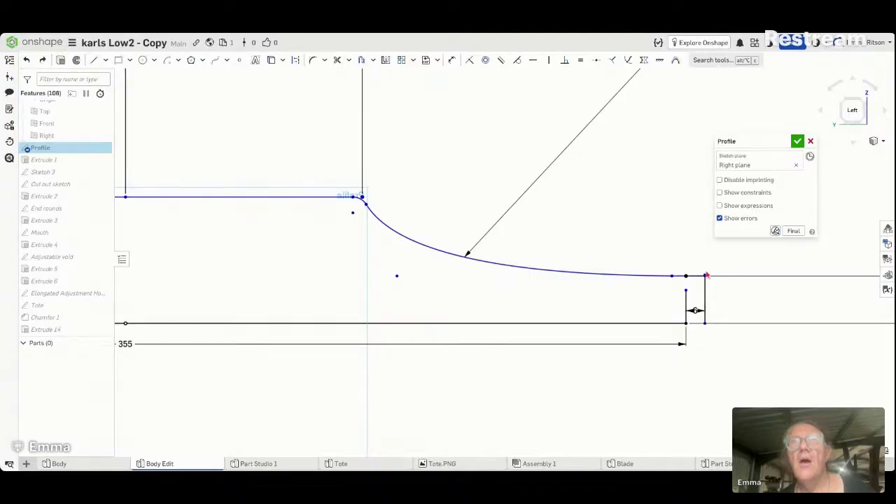
click(337, 61)
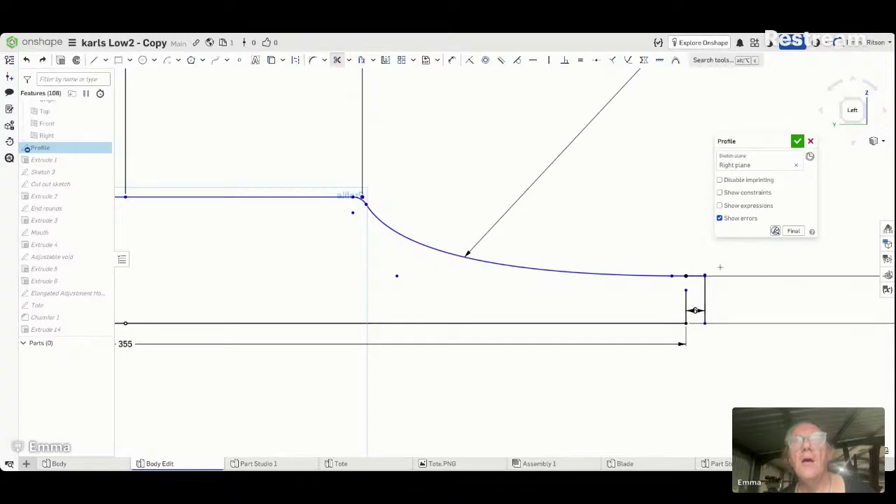
scroll(719, 267, up, 6)
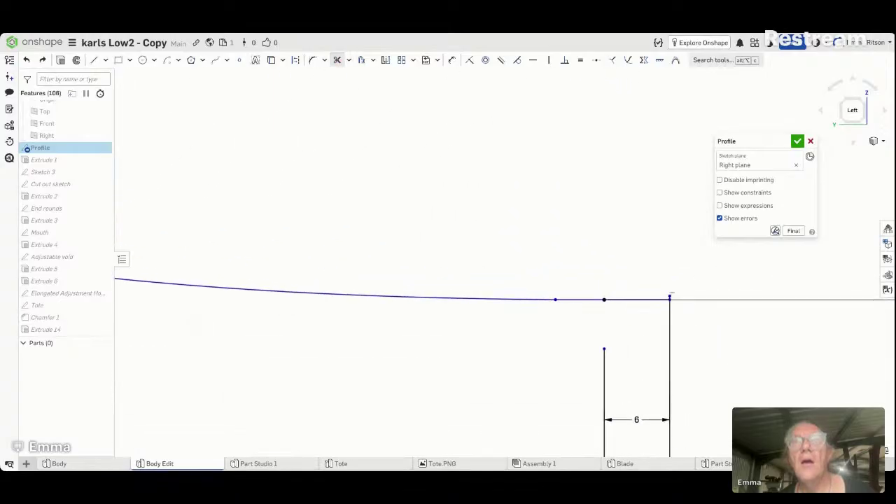
scroll(723, 299, down, 2)
scroll(723, 299, down, 3)
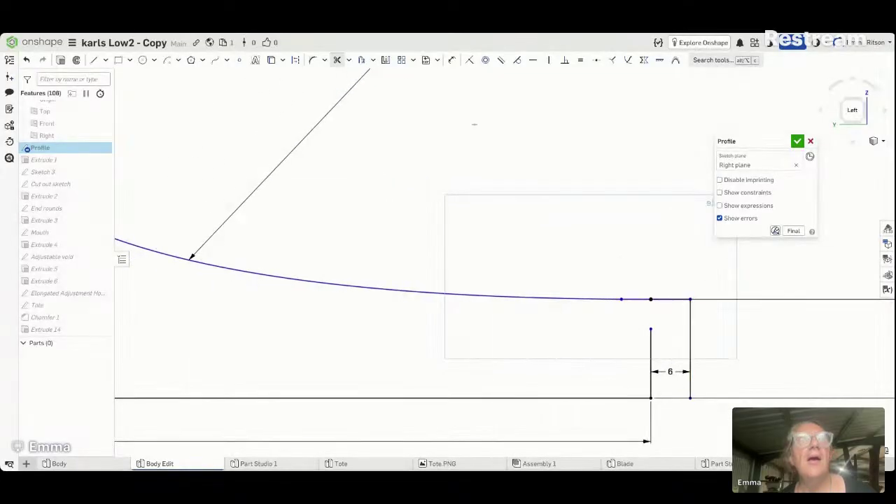
Step: Close the profile with a 6 mm base line to the outer vertical line, delete the inner vertical line, and accept the sketch
click(93, 60)
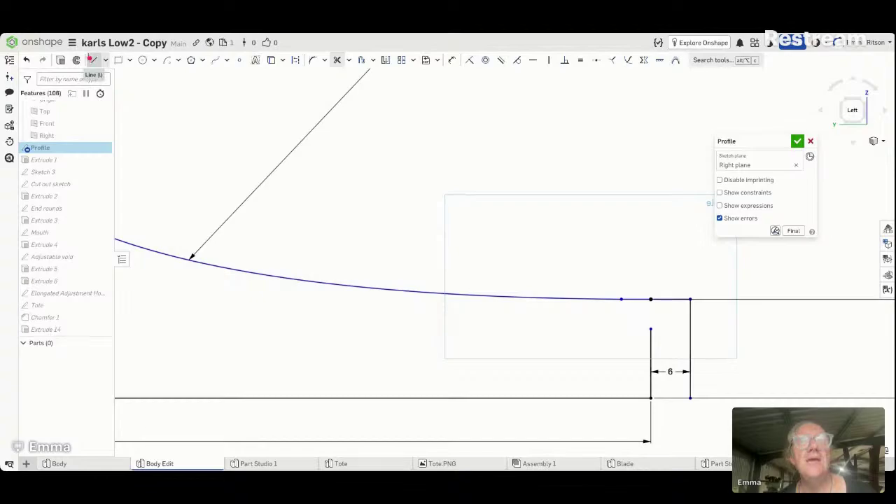
click(651, 397)
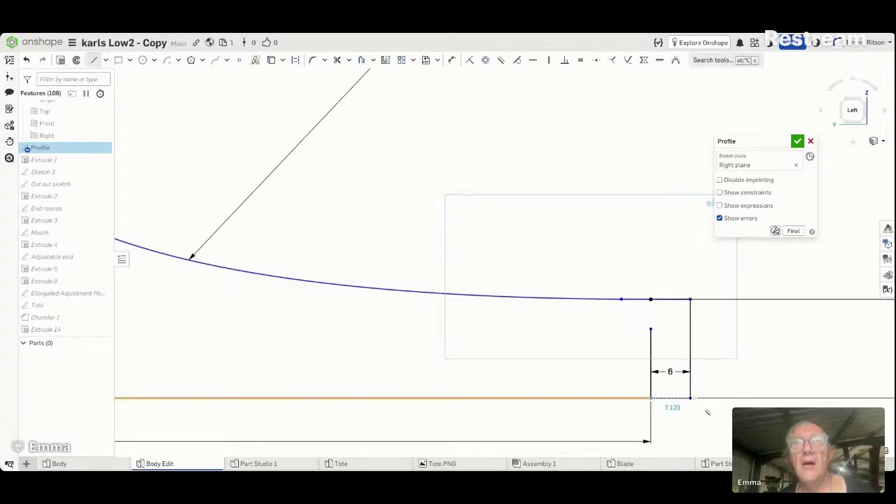
click(690, 397)
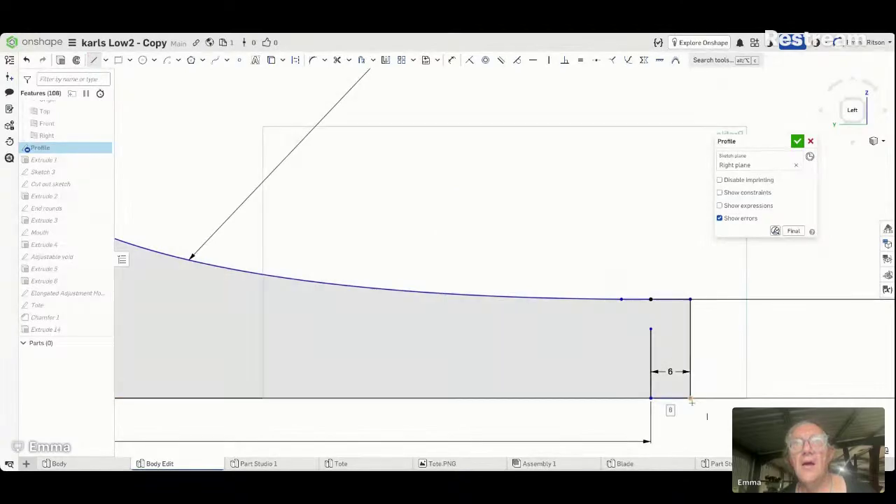
click(653, 357)
key(Delete)
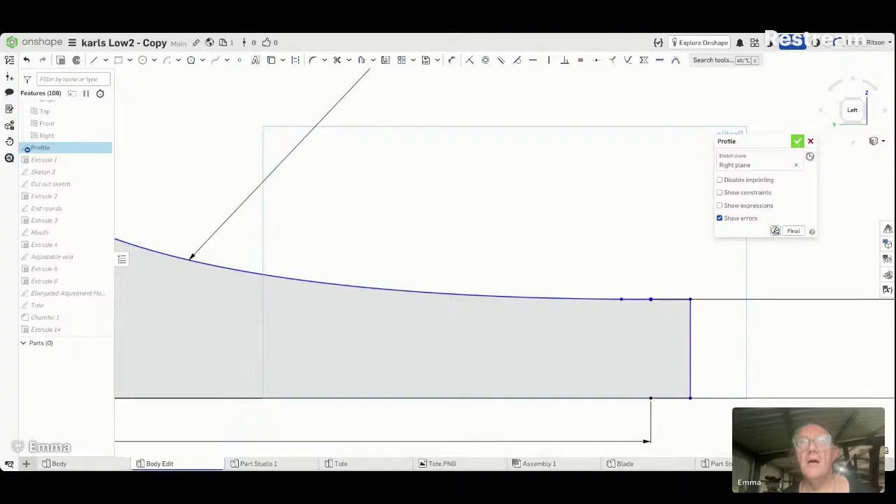
click(798, 141)
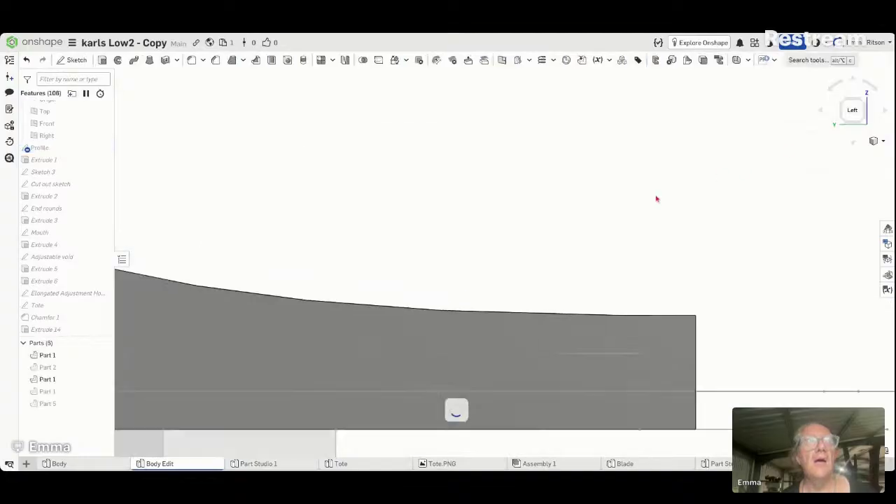
Step: Examine the rebuilt plane body, its extended end and the features that have regeneration errors
scroll(657, 199, down, 2)
right_drag(657, 199, 649, 216)
right_drag(643, 219, 662, 266)
scroll(662, 266, down, 10)
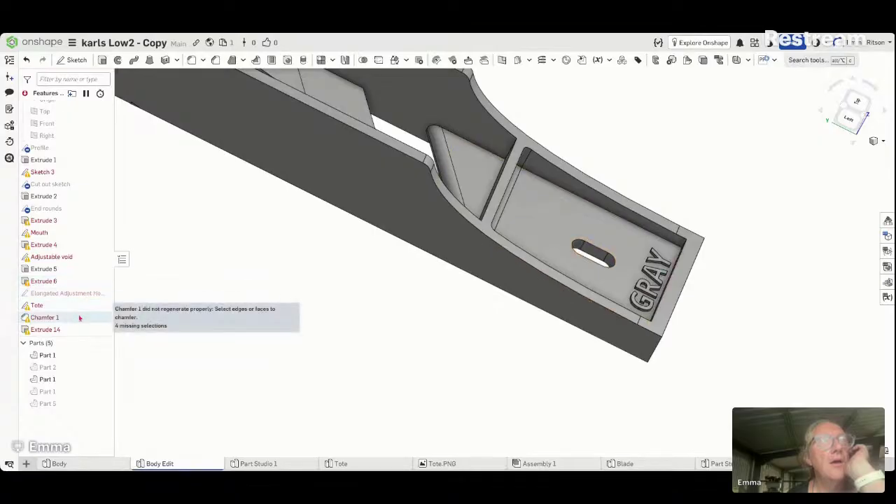
scroll(250, 310, down, 3)
scroll(250, 310, down, 3)
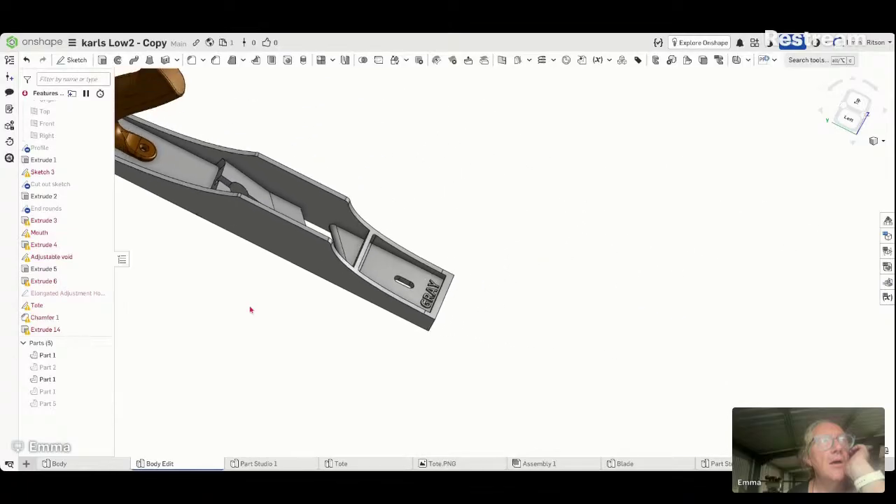
click(857, 103)
mouse_move(560, 201)
right_down()
mouse_move(610, 190)
mouse_move(584, 194)
mouse_move(592, 183)
mouse_move(623, 194)
mouse_move(616, 233)
mouse_move(595, 226)
right_up()
Step: Open the End rounds sketch for editing and delete the inward-curving R45 arc together with its radius dimension
right_click(62, 212)
click(94, 234)
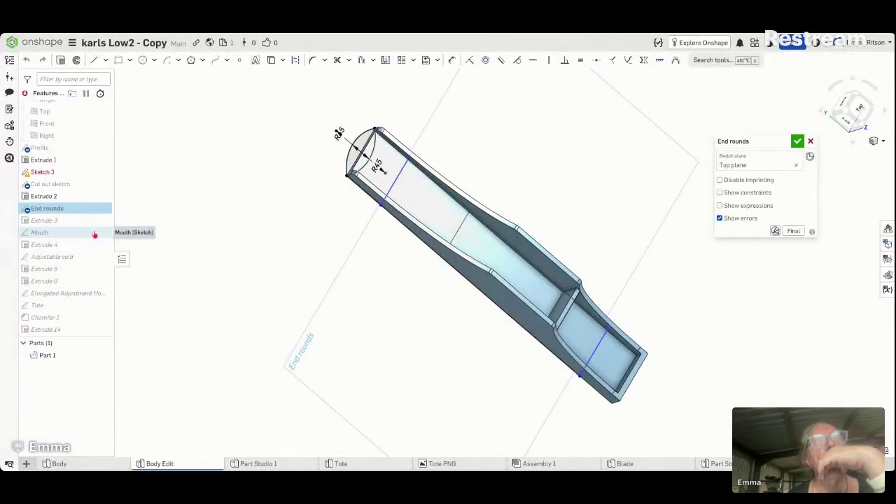
scroll(440, 121, up, 2)
scroll(440, 120, up, 3)
scroll(441, 120, down, 3)
click(857, 107)
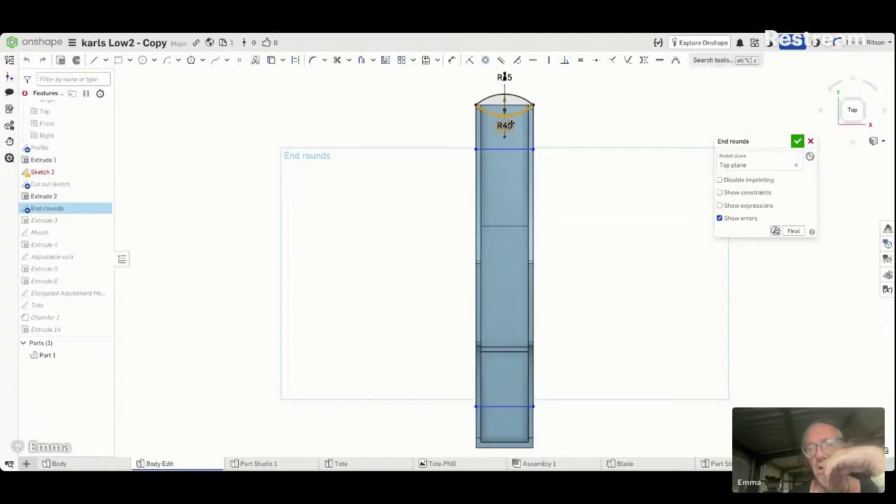
key(Delete)
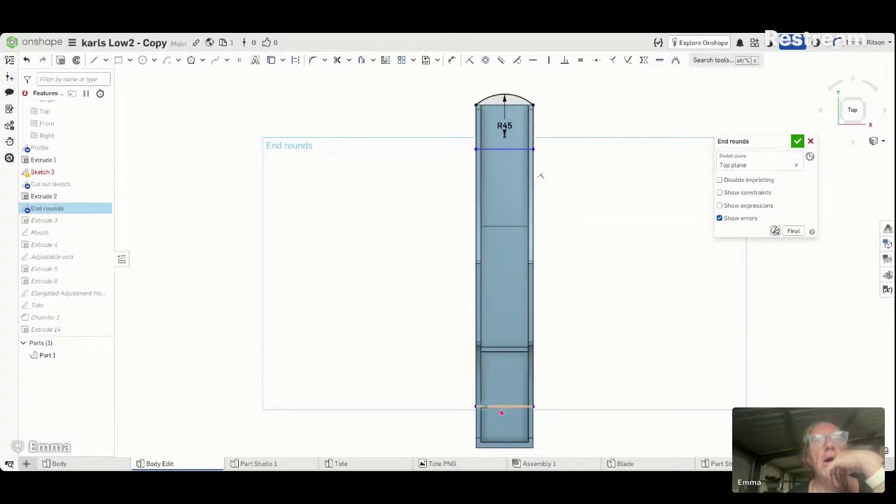
Step: Move the cross line near the body's extended end outward onto the body's end edge
drag(501, 413, 510, 452)
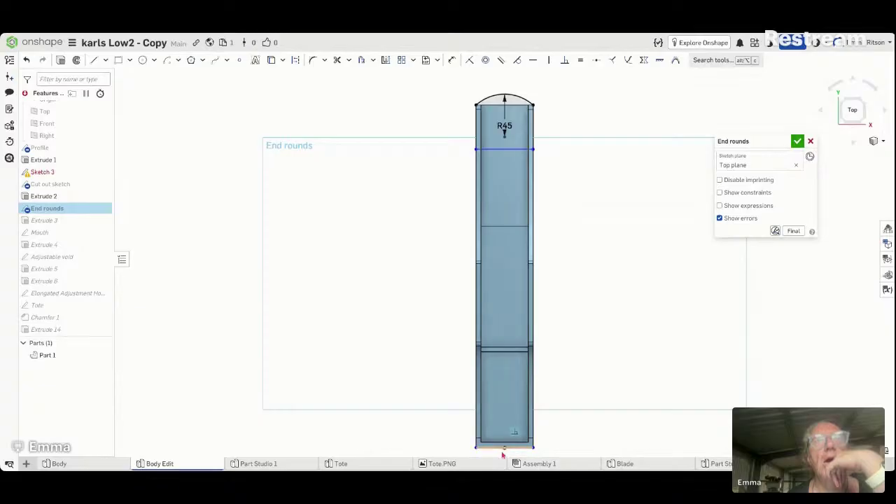
scroll(503, 454, up, 3)
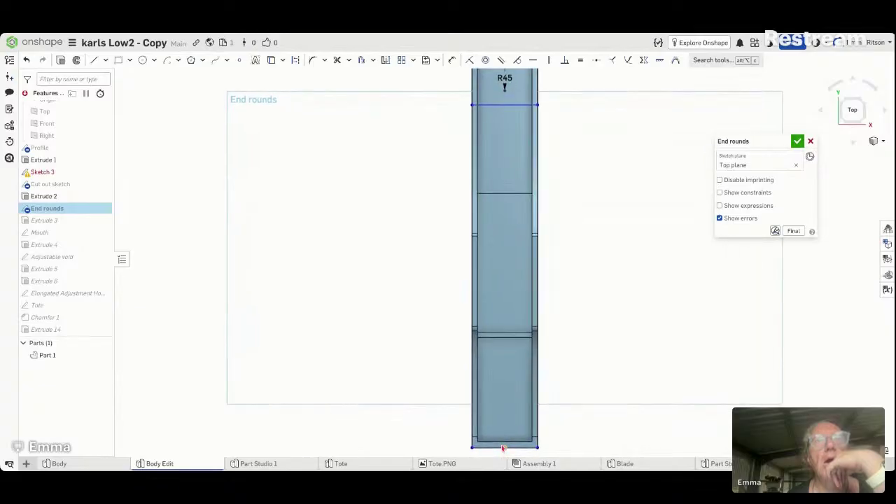
scroll(502, 448, down, 5)
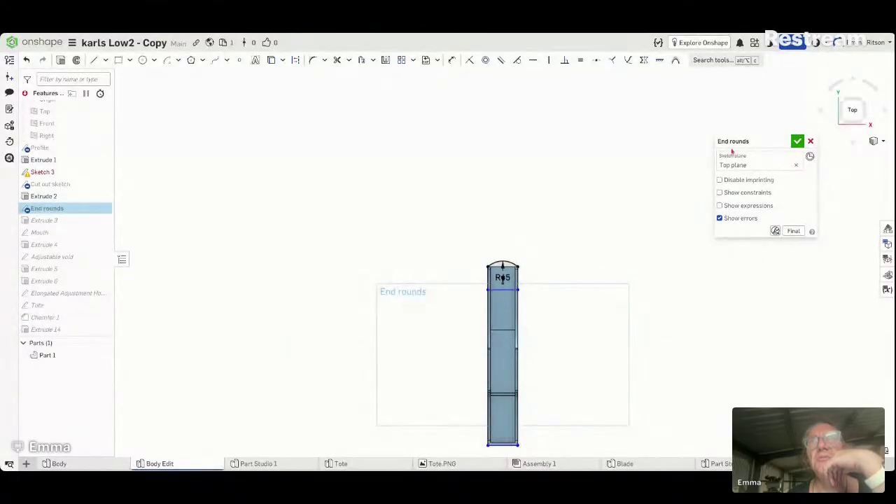
click(833, 91)
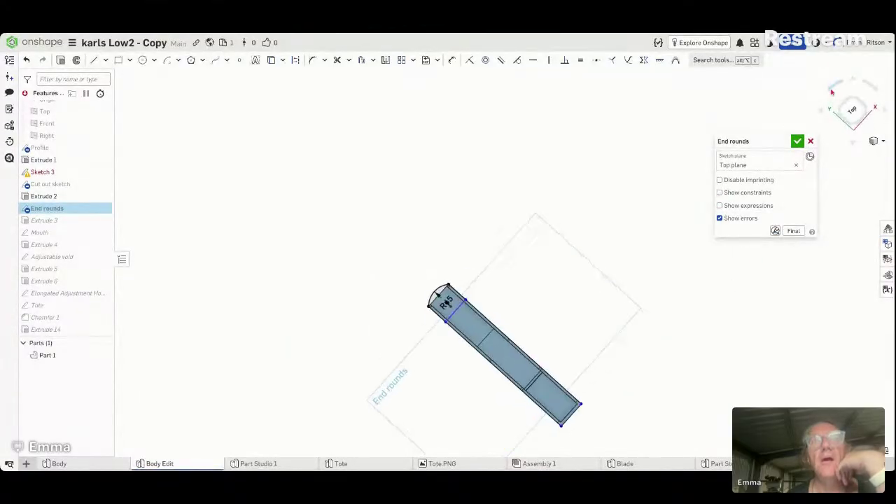
scroll(619, 384, up, 3)
scroll(618, 383, up, 2)
scroll(413, 242, down, 2)
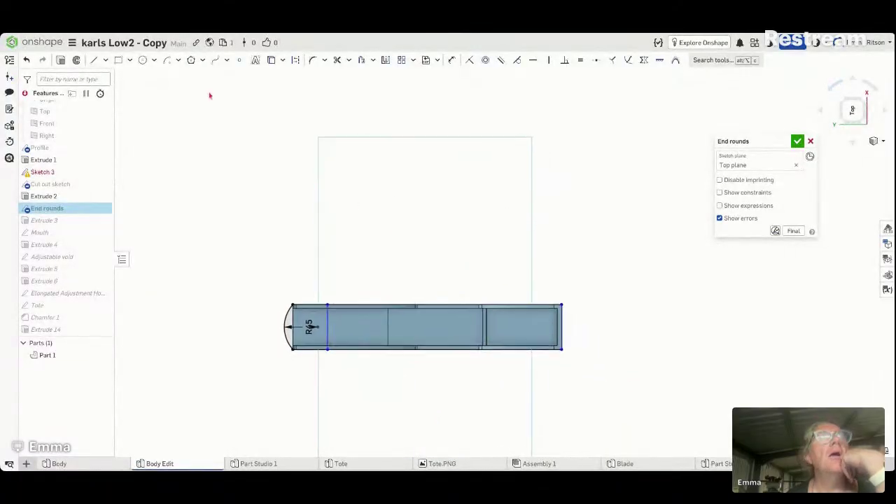
click(179, 61)
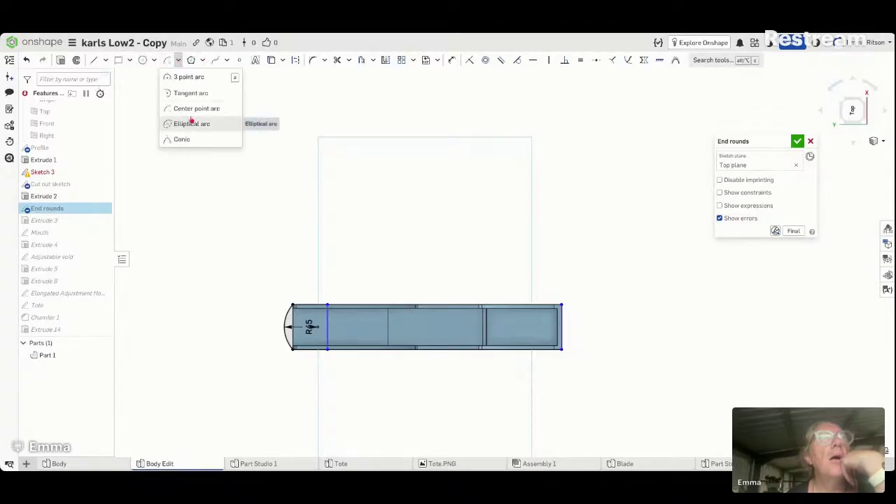
click(188, 77)
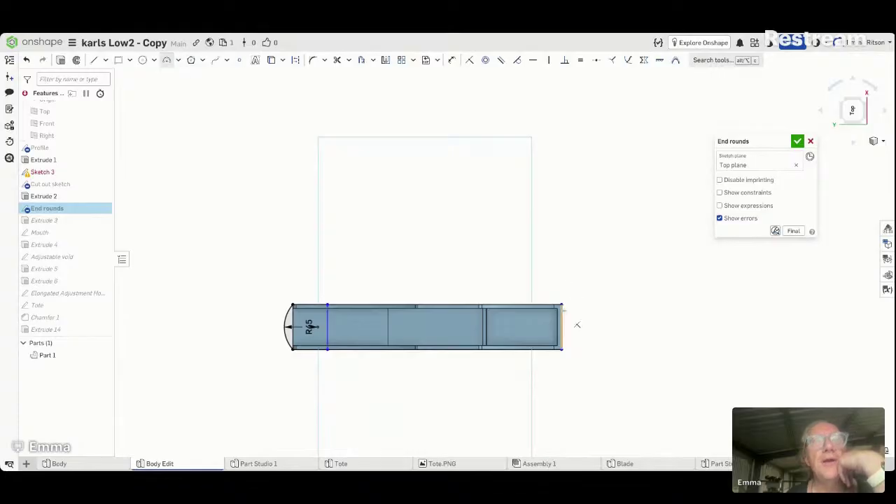
scroll(561, 305, down, 1)
click(562, 305)
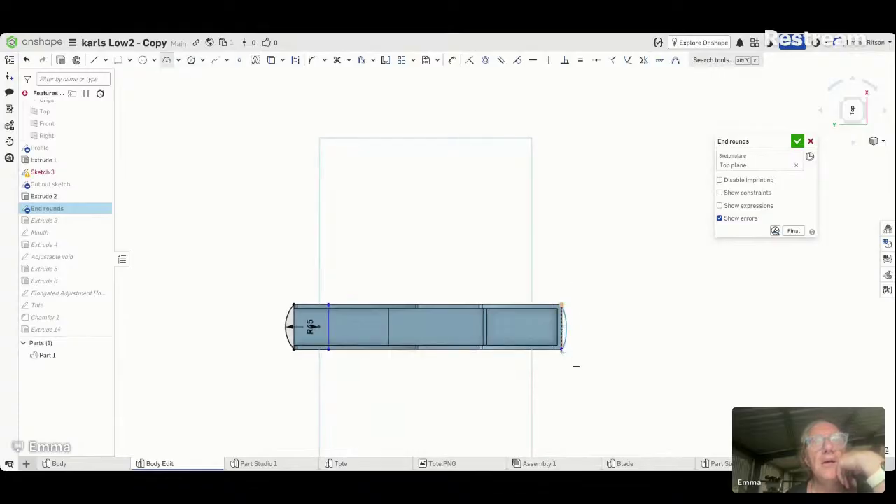
click(562, 351)
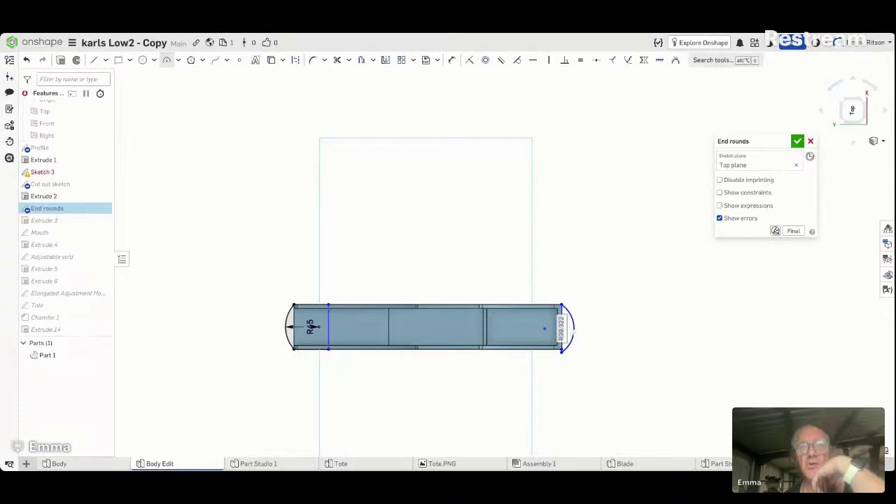
key(Escape)
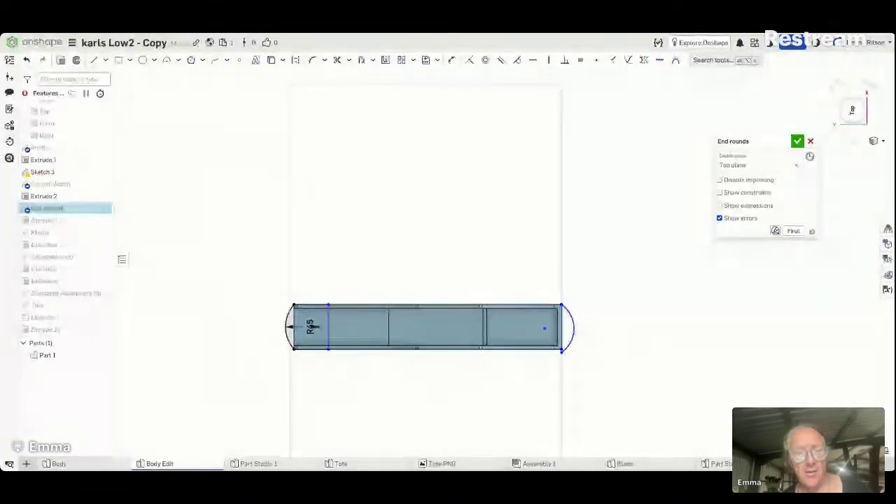
key(ctrl+z)
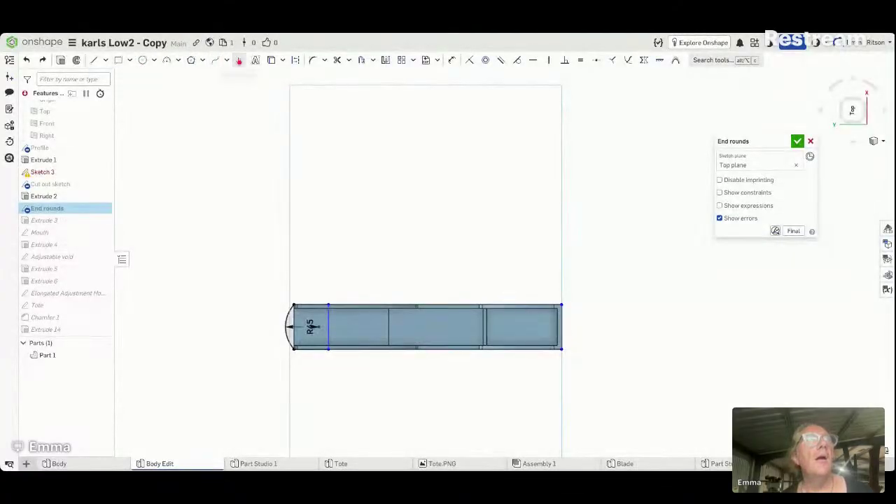
Step: Draw an outward-bulging 3 point arc between the two ends of the moved cross line and set its radius to 45 mm
click(167, 61)
click(562, 305)
click(561, 349)
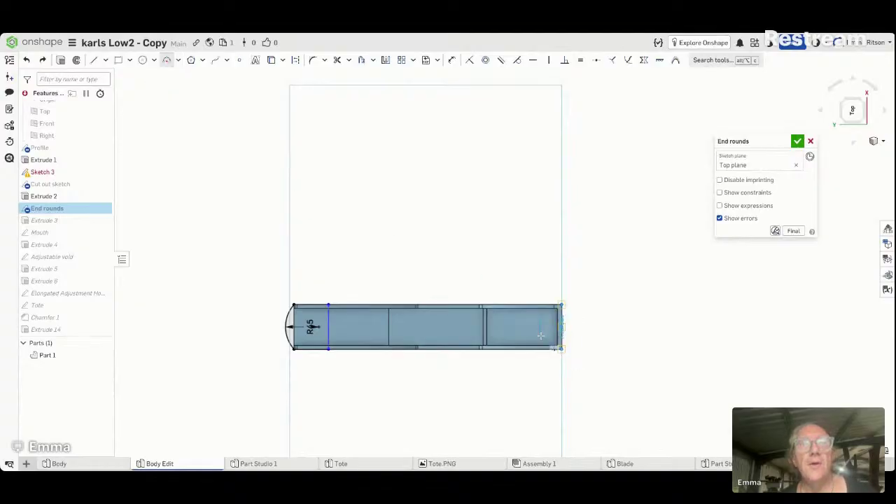
click(570, 326)
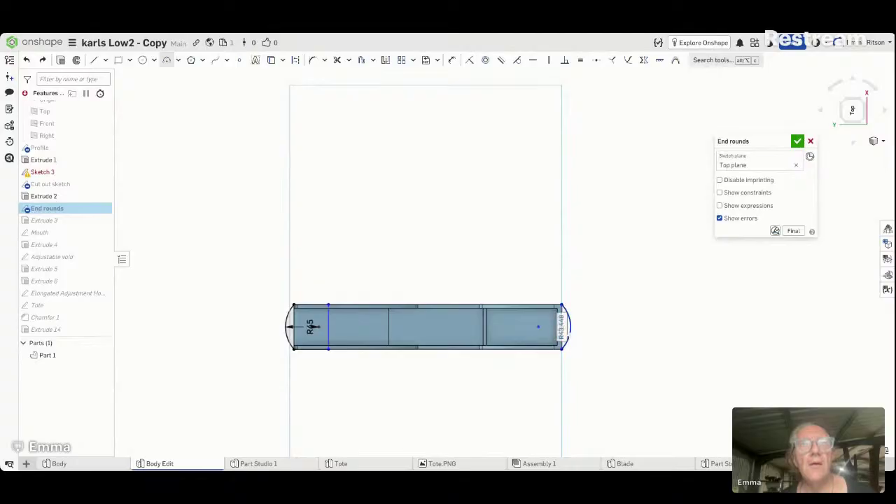
double_click(561, 326)
text(45)
key(Return)
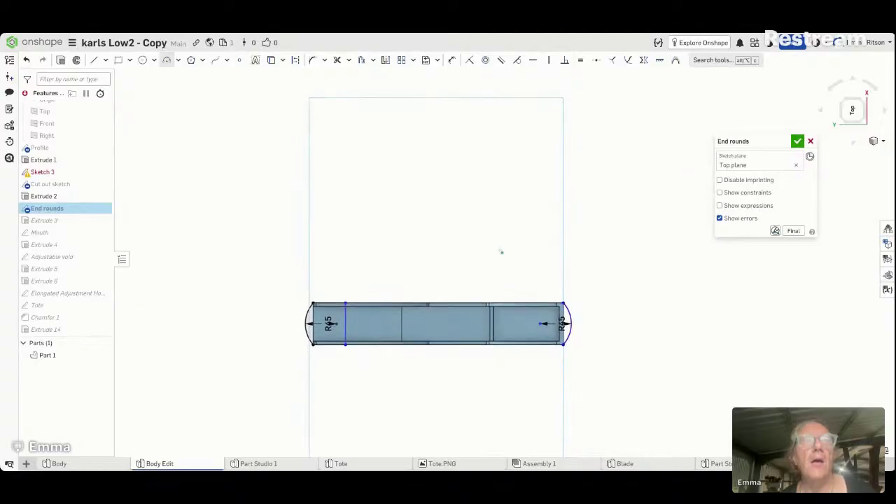
Step: Draw a line along the body's long edge joining the ends of the two cross lines, then close the End rounds sketch
scroll(392, 328, up, 3)
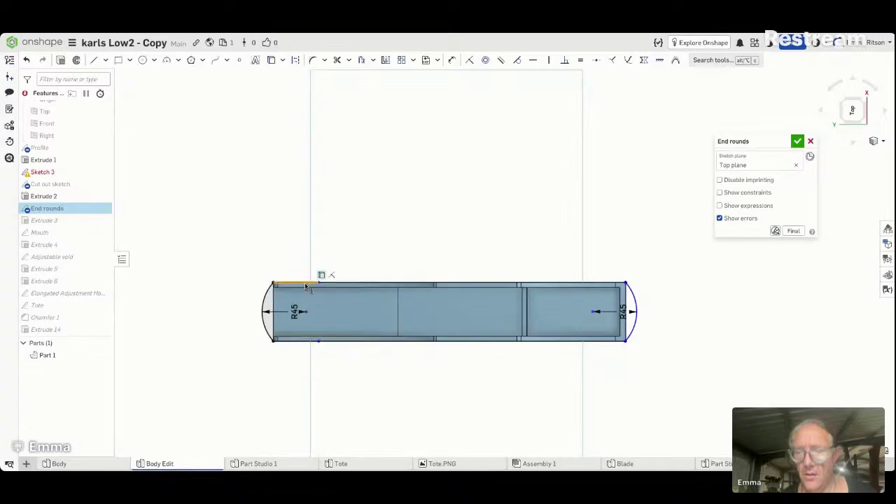
click(94, 60)
click(273, 283)
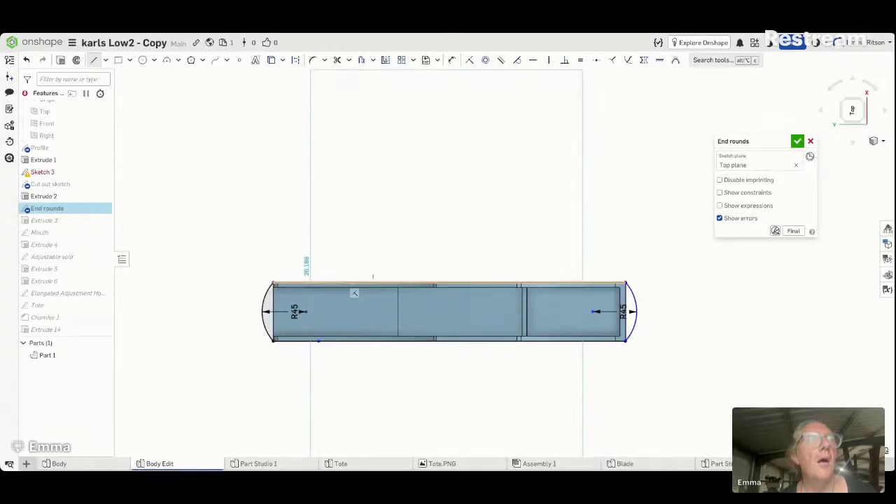
click(626, 283)
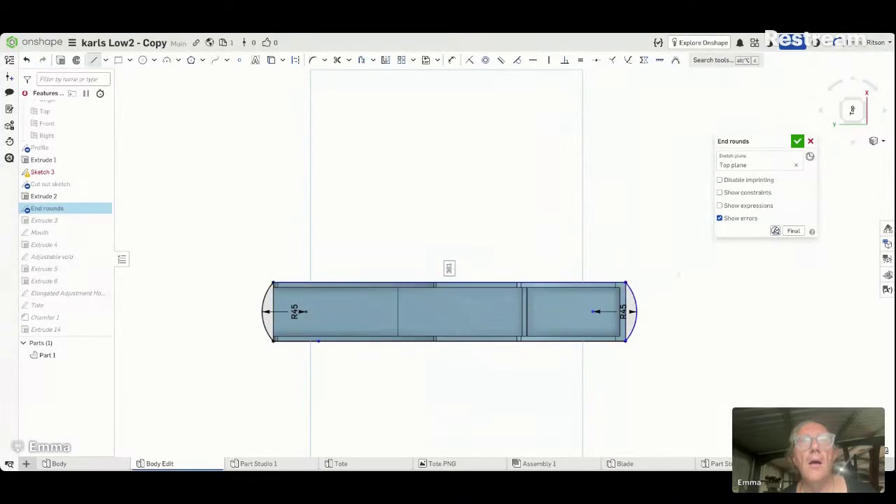
key(Escape)
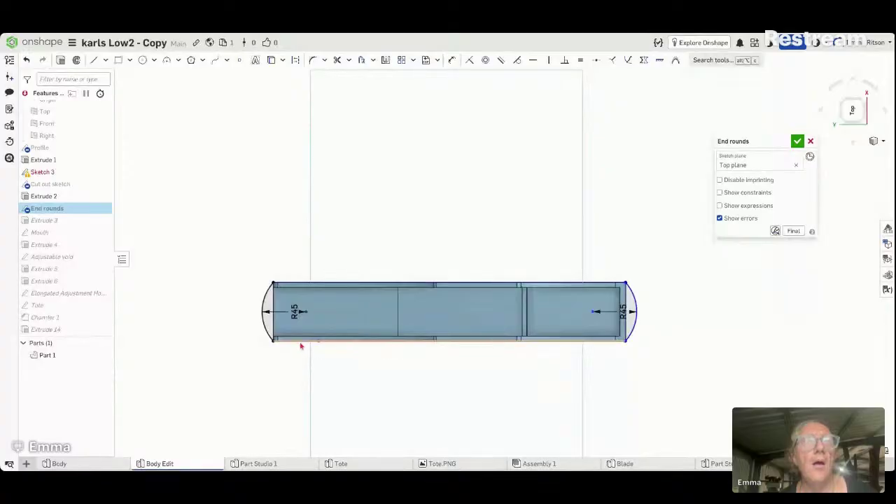
click(810, 142)
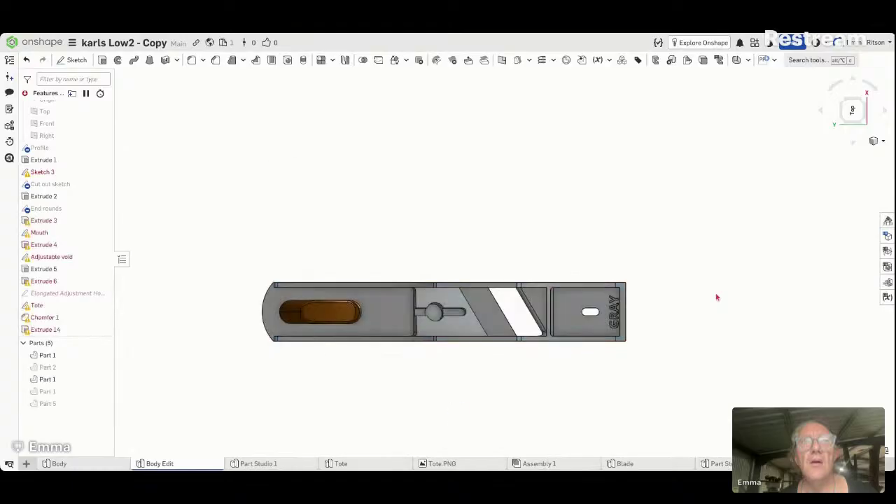
Step: Replace the missing Sketch 3 faces in Extrude 3 with the faces of the End rounds sketch, keeping the 6 mm depth
right_drag(717, 297, 705, 261)
mouse_move(86, 180)
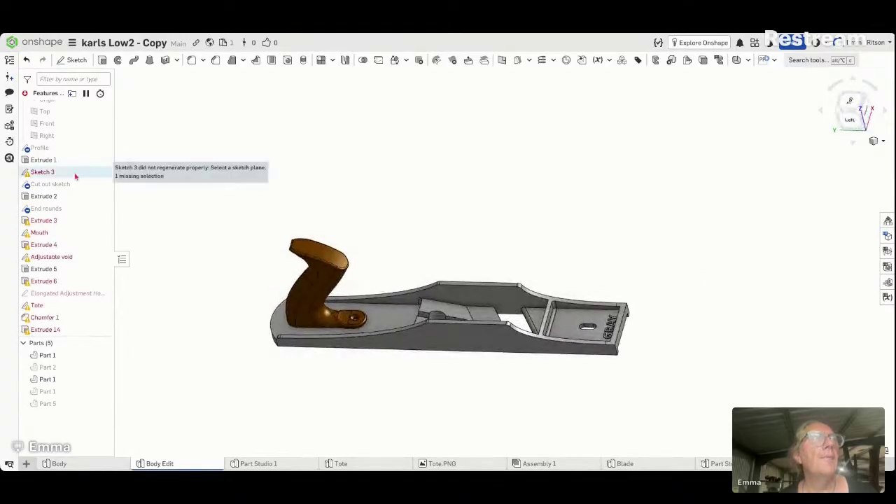
right_click(74, 224)
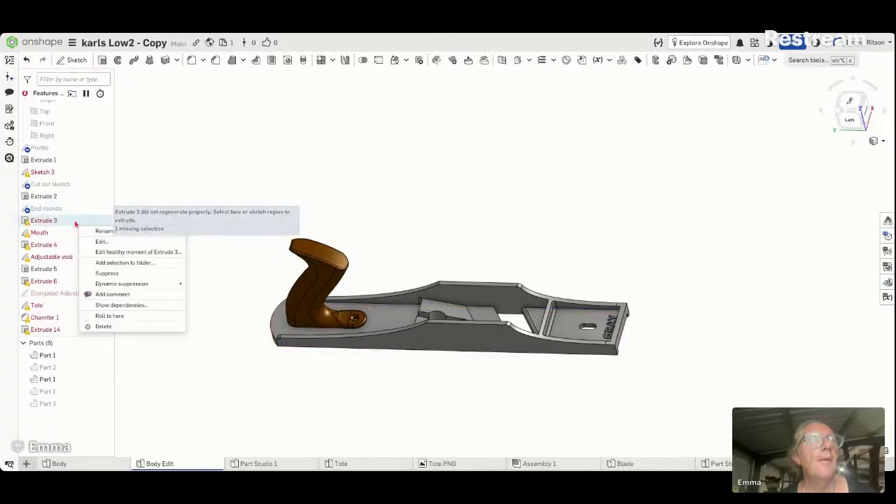
click(101, 241)
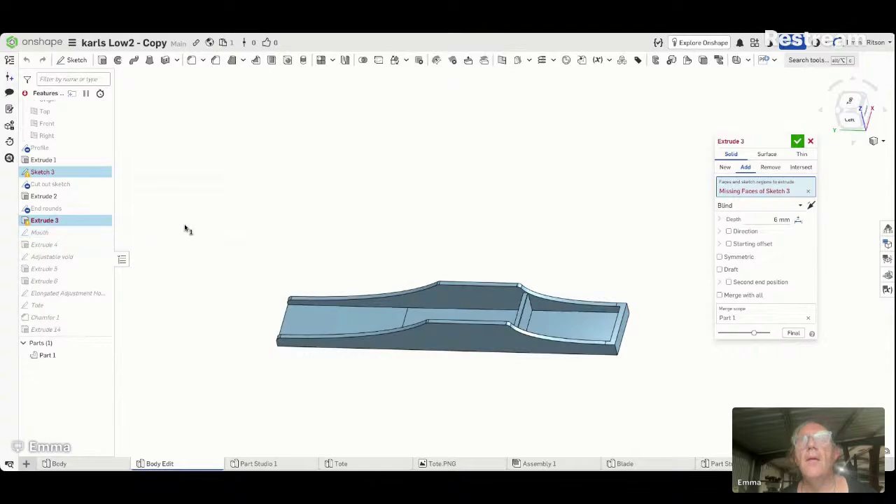
click(808, 192)
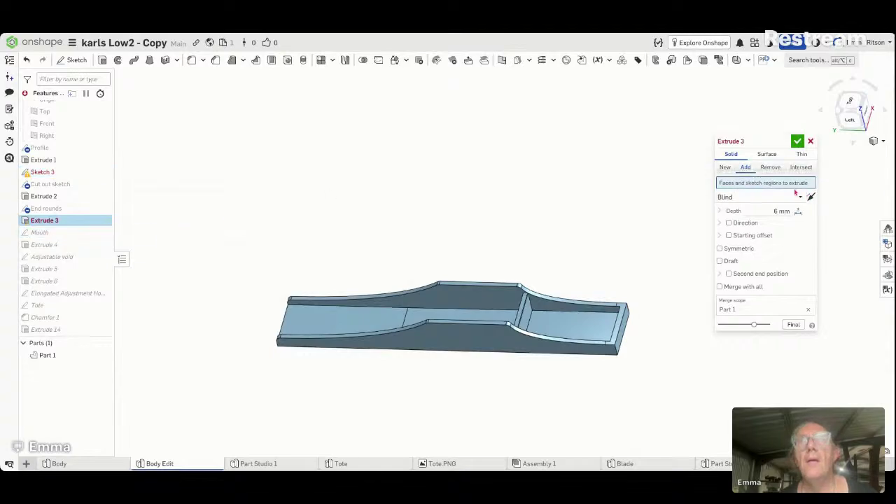
click(59, 214)
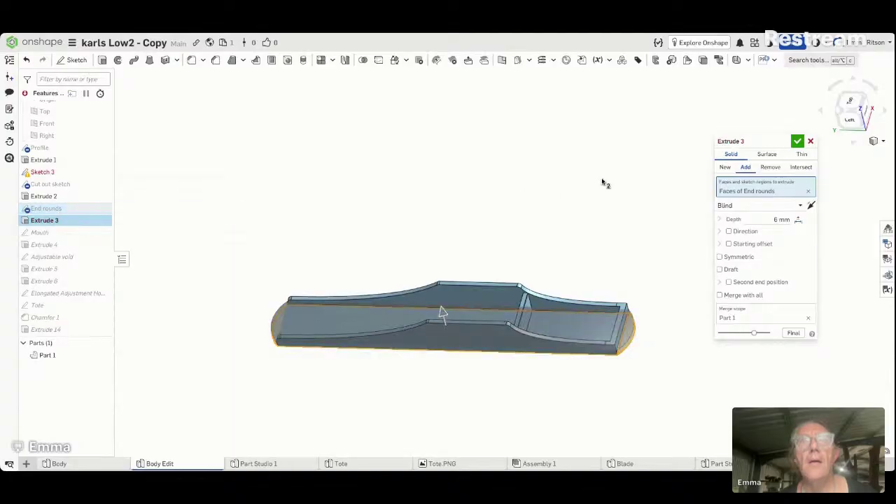
right_drag(606, 256, 614, 214)
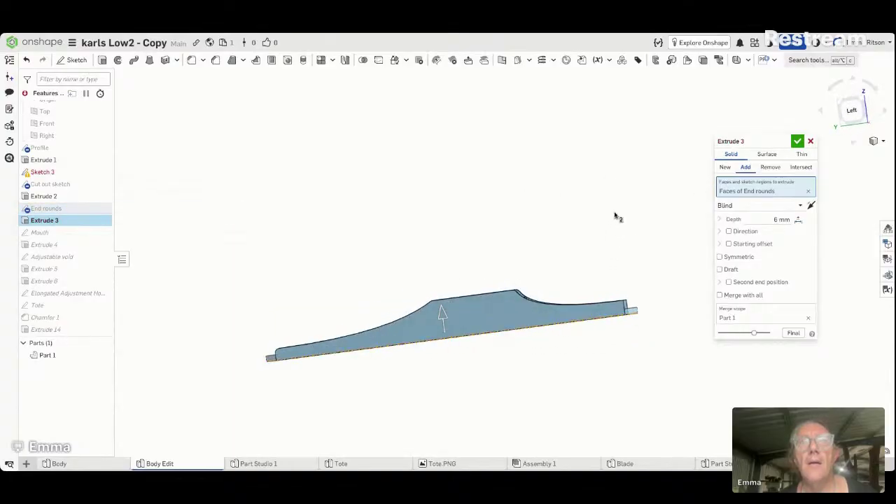
click(798, 141)
right_drag(680, 211, 678, 252)
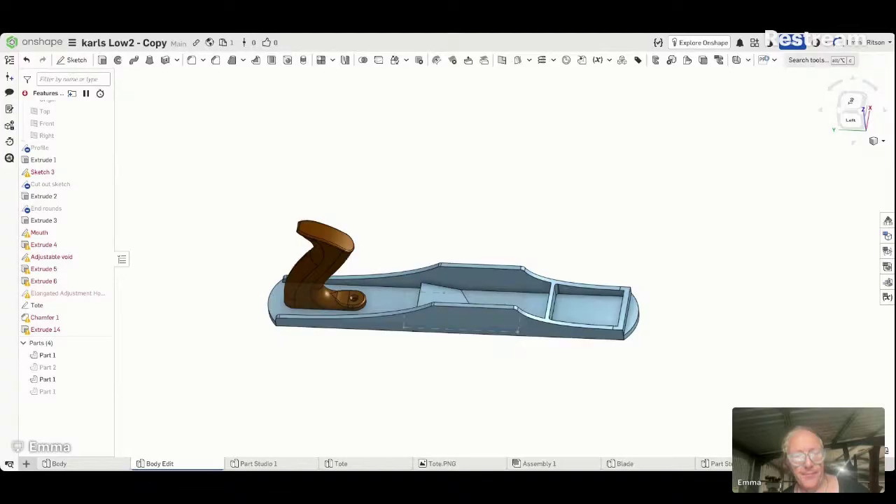
Step: Undo the Extrude 3 reselection, the End rounds sketch edits and the lengthening of the body profile
key(ctrl+z)
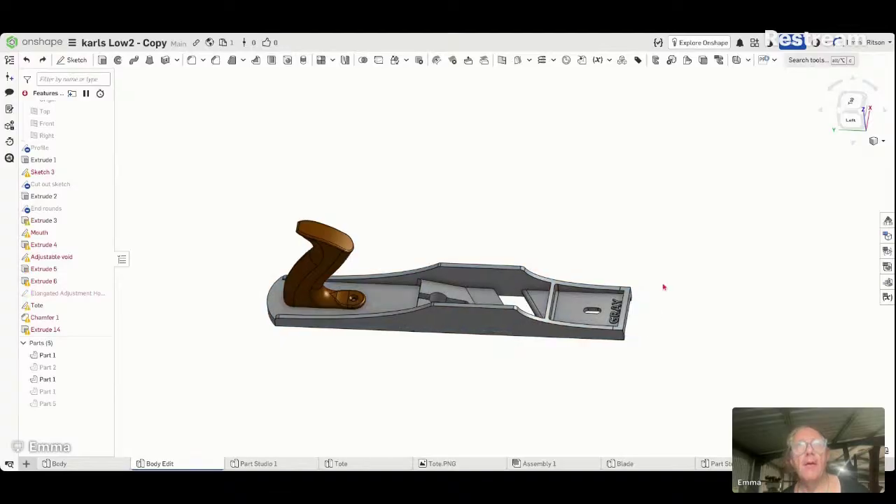
right_drag(664, 287, 667, 262)
key(ctrl+z)
right_drag(668, 301, 662, 329)
key(ctrl+z)
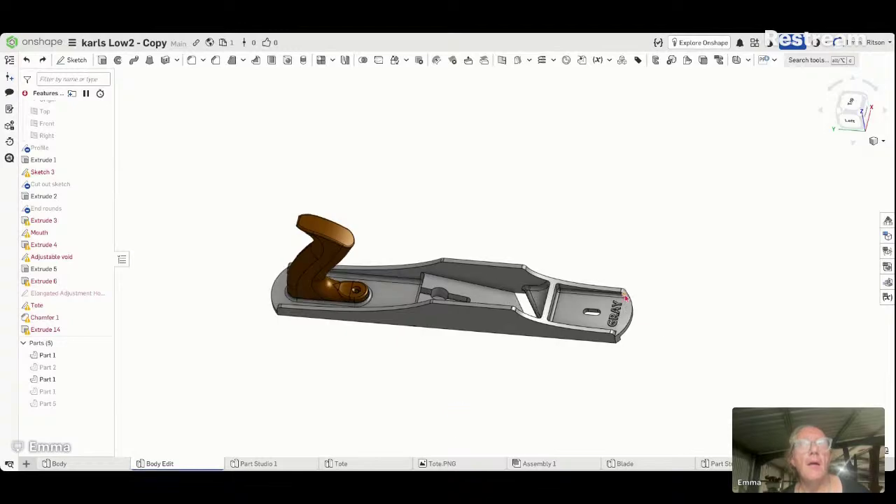
Step: Examine the rounded end of the plane body and how the side walls finish beside the GRAY lettering
scroll(624, 294, up, 3)
right_drag(625, 297, 629, 339)
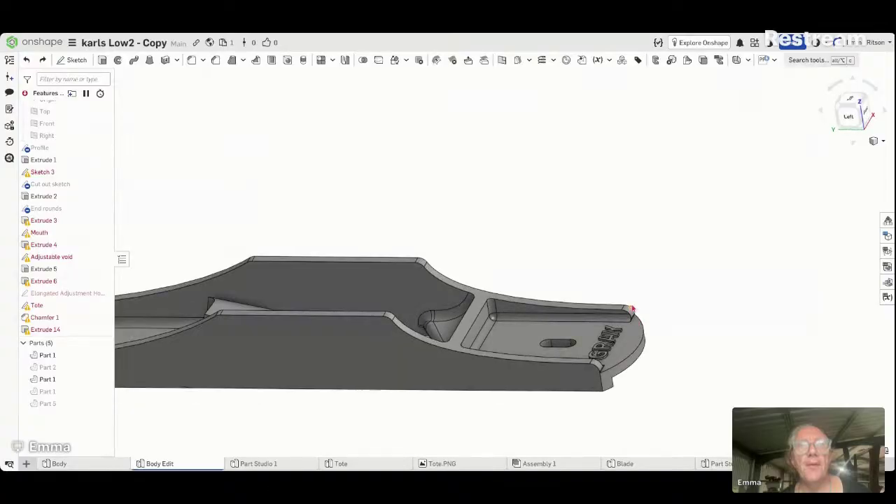
scroll(550, 371, up, 1)
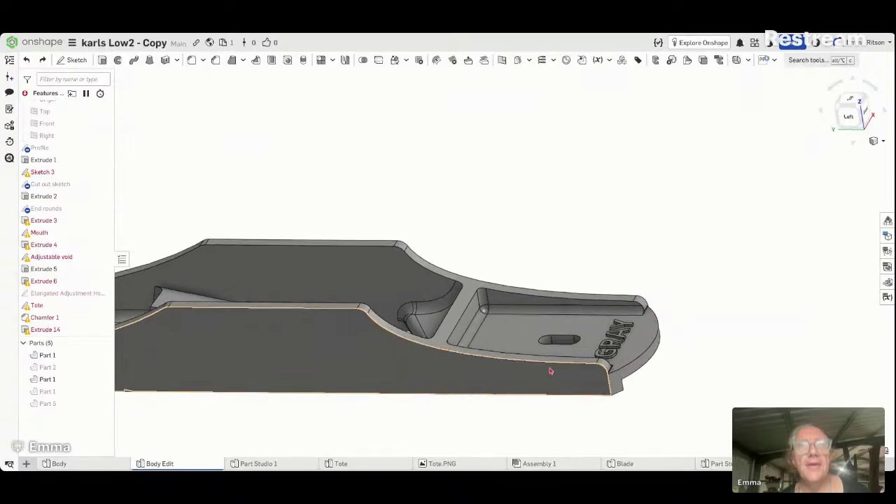
scroll(551, 370, down, 3)
right_drag(598, 357, 568, 381)
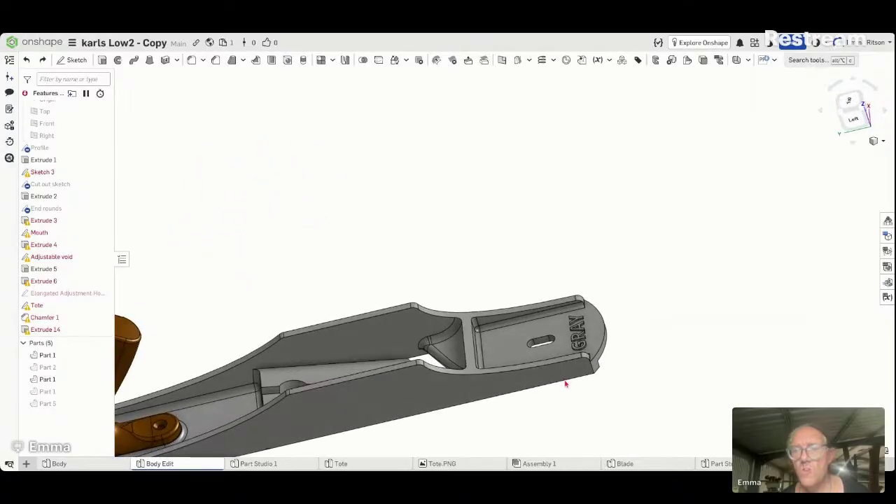
scroll(567, 382, up, 2)
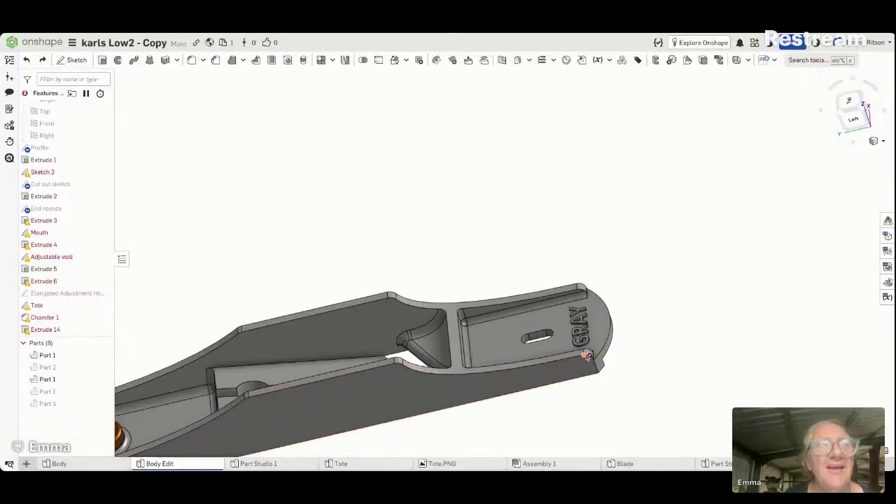
scroll(49, 210, down, 2)
Step: Edit the Profile sketch and set the fillet radius at the 15 mm high end's upper corner to 0
scroll(48, 208, up, 3)
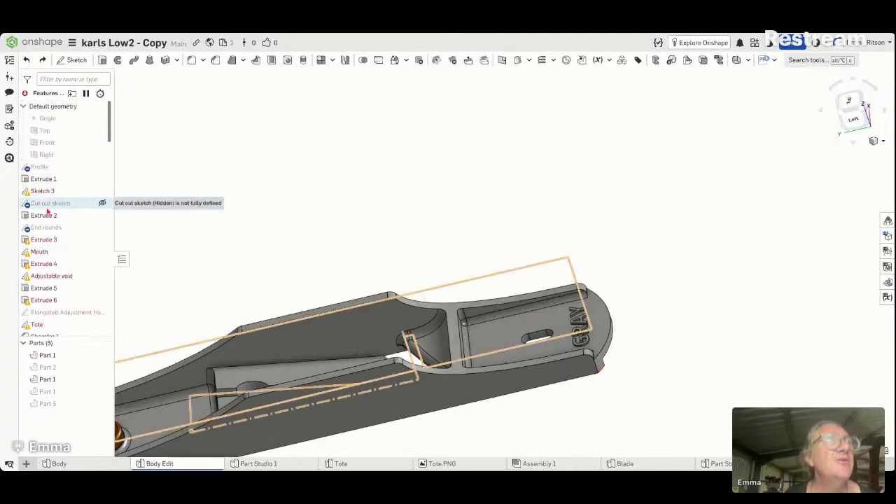
right_click(56, 169)
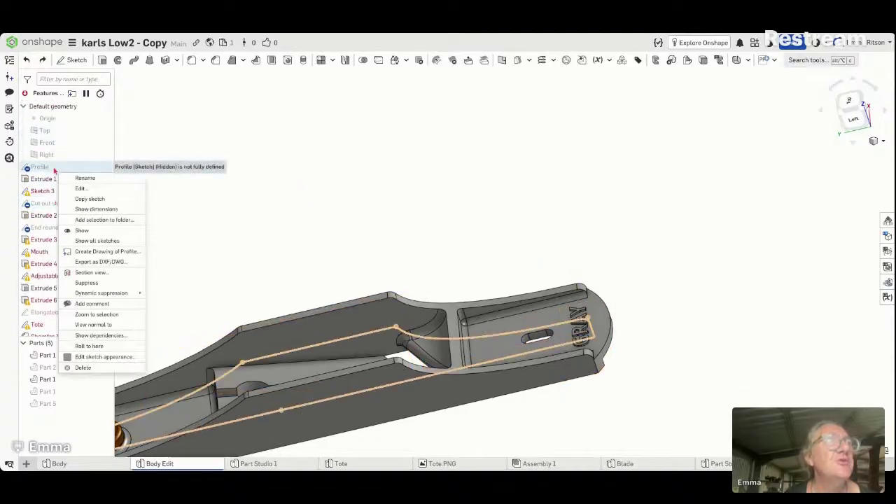
click(78, 188)
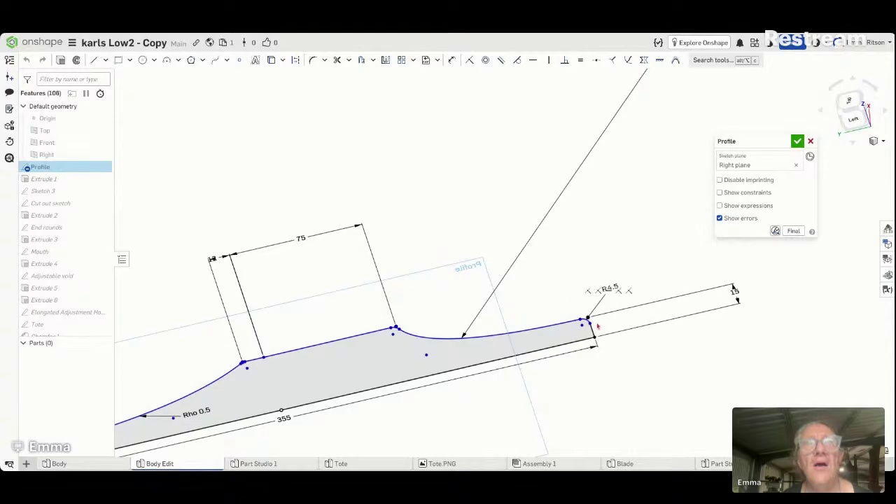
double_click(610, 288)
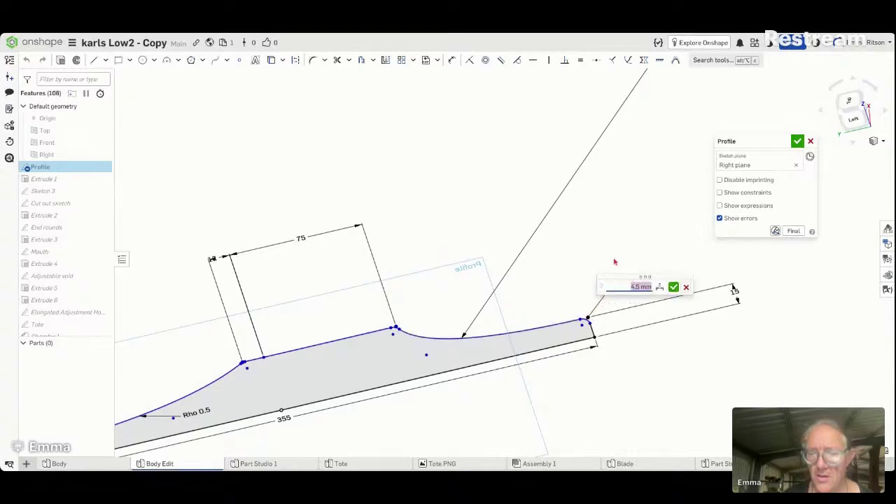
key(Return)
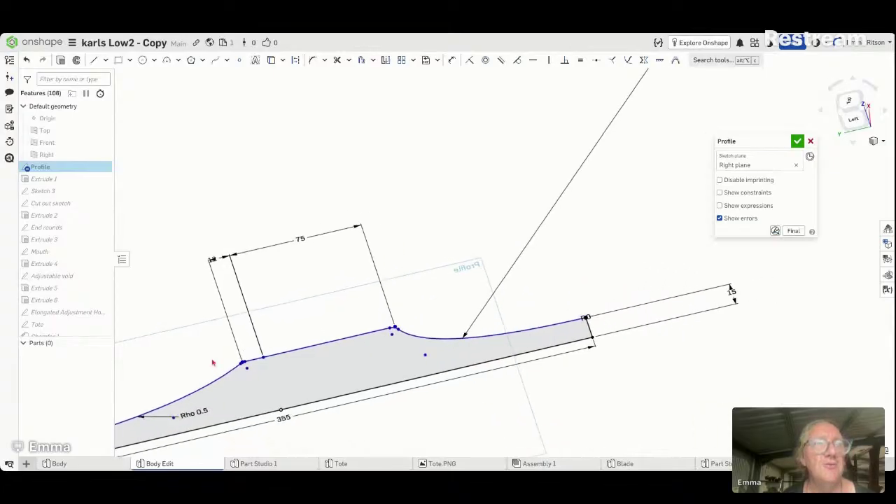
scroll(210, 360, down, 5)
scroll(210, 360, down, 4)
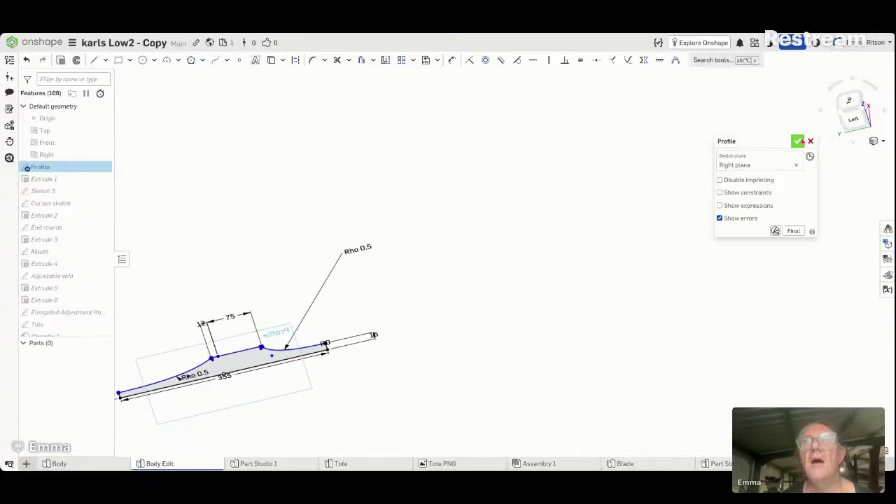
click(799, 142)
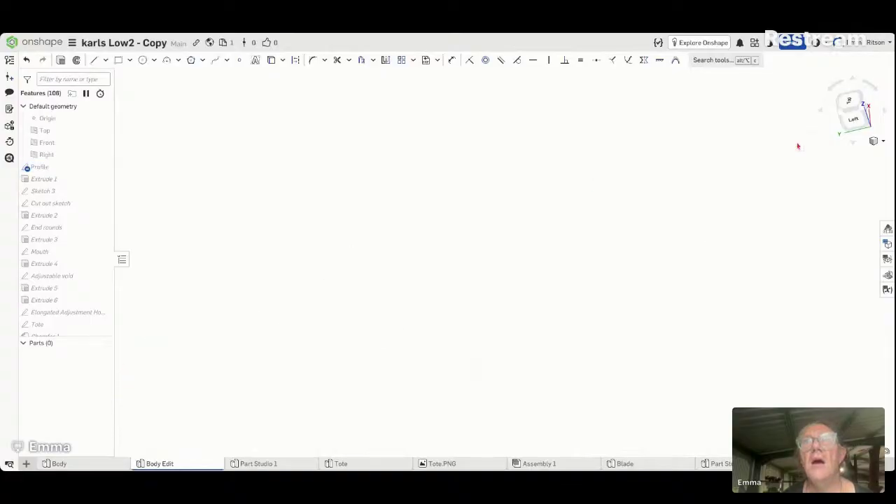
Step: Start a Move face offset on the squared end faces of both side walls beside the GRAY lettering
click(854, 124)
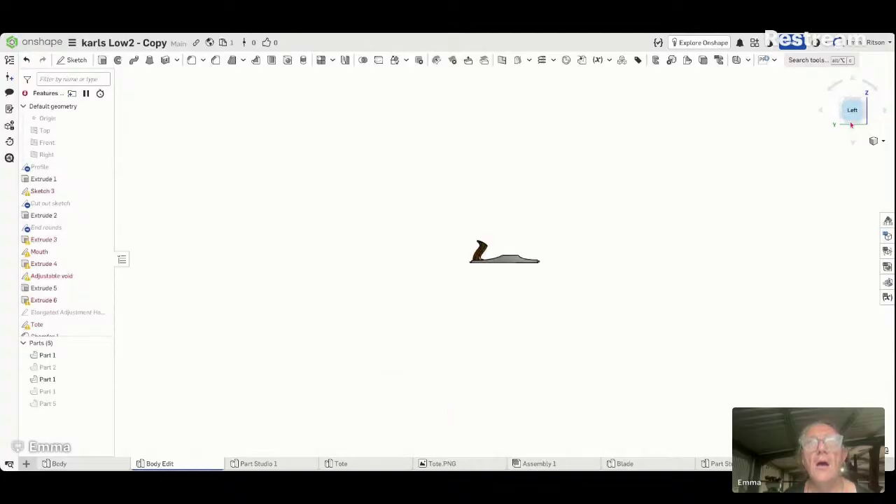
scroll(528, 247, up, 5)
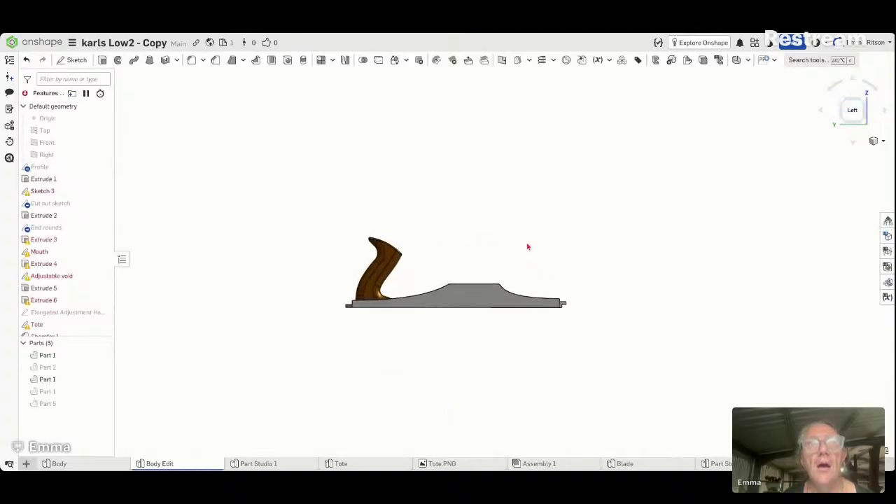
right_drag(526, 246, 562, 318)
scroll(563, 320, up, 6)
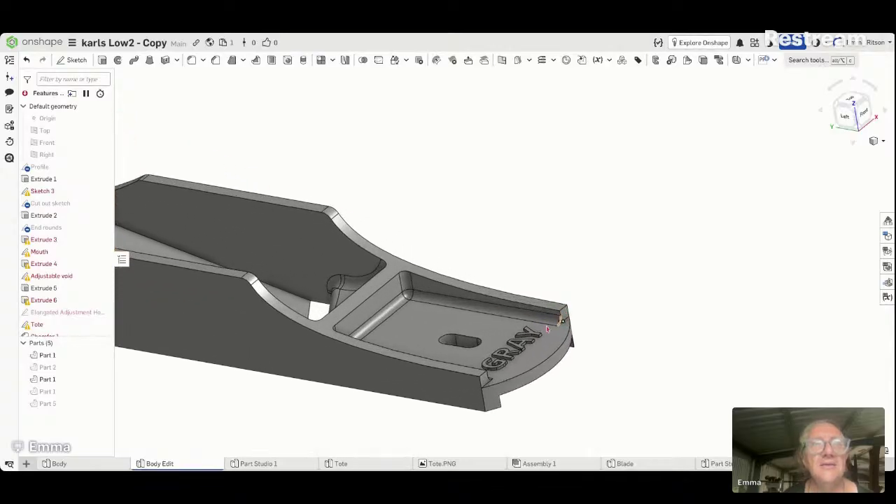
scroll(503, 359, up, 3)
right_drag(502, 359, 516, 330)
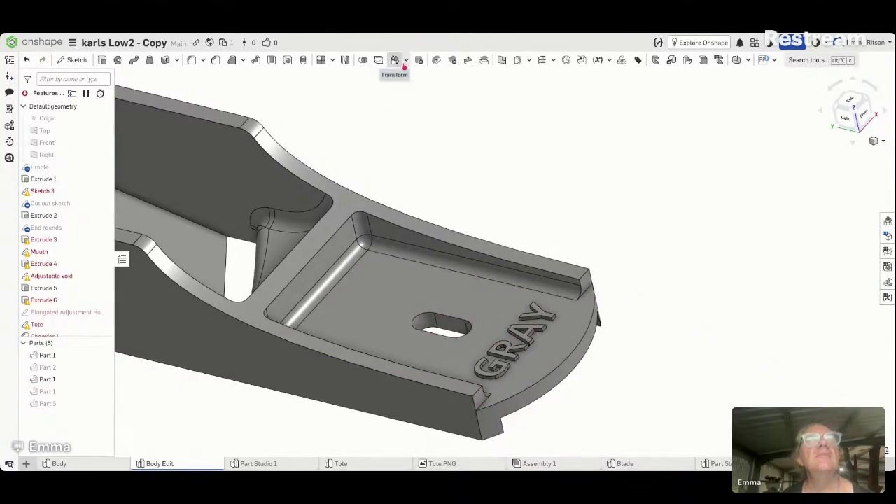
click(468, 60)
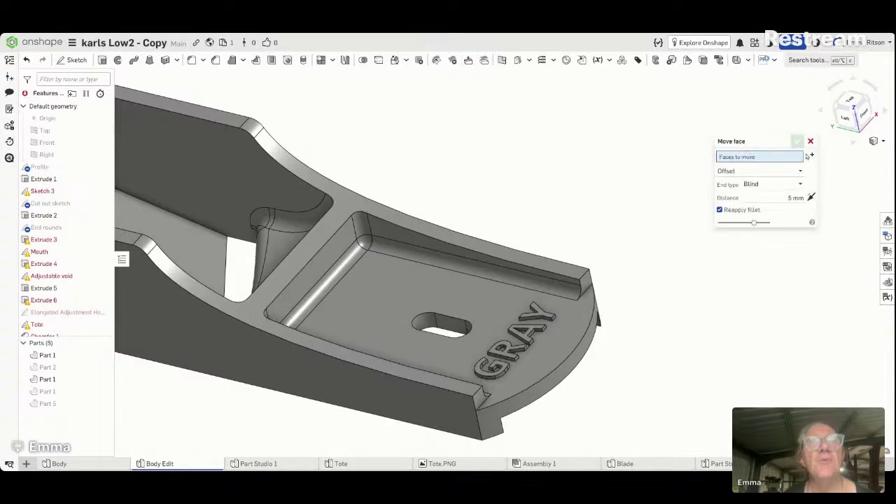
click(480, 398)
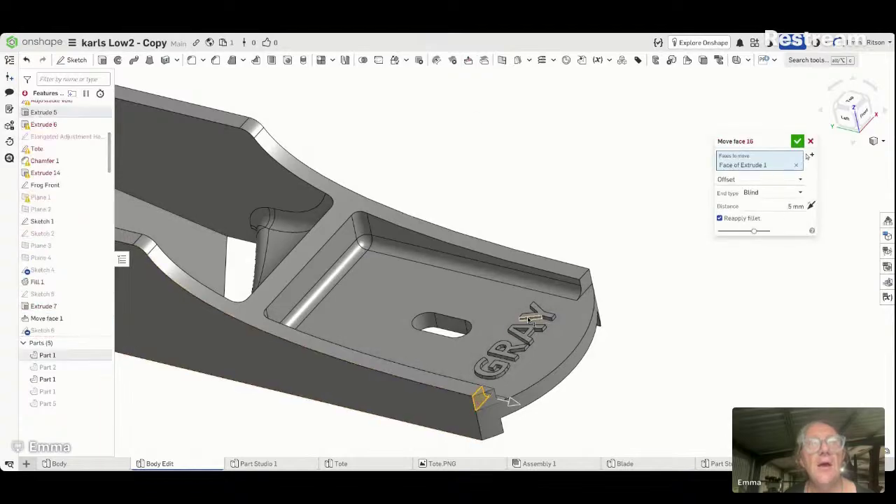
click(577, 293)
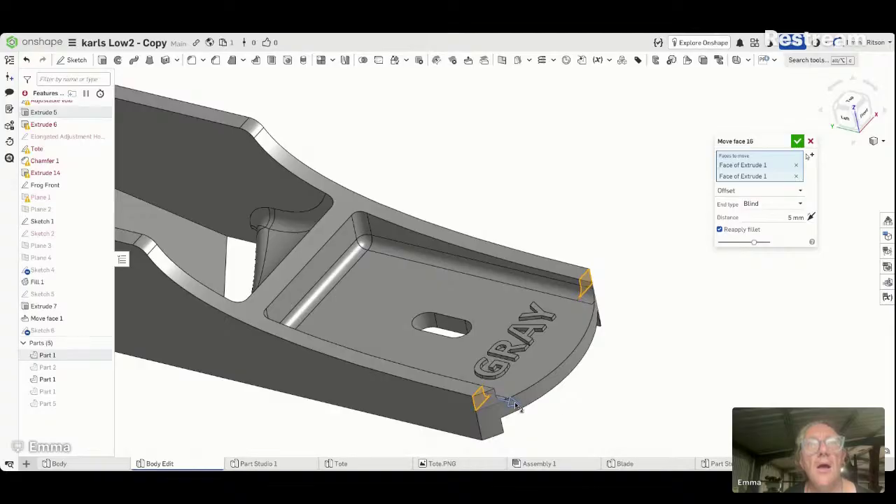
Step: Try different offset distances for the GRAY-end wall faces and apply the Move face at 5.5 mm
mouse_move(532, 407)
mouse_down()
mouse_move(566, 415)
mouse_move(490, 407)
mouse_move(527, 410)
mouse_up()
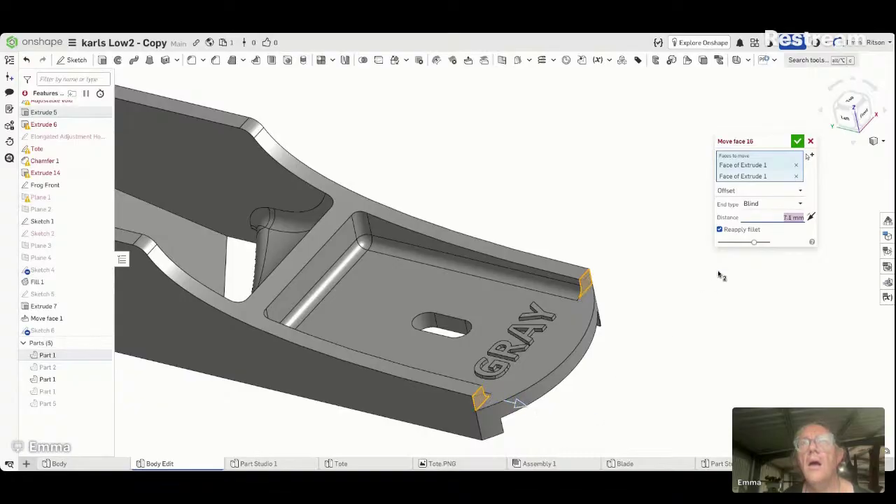
text(5)
key(Return)
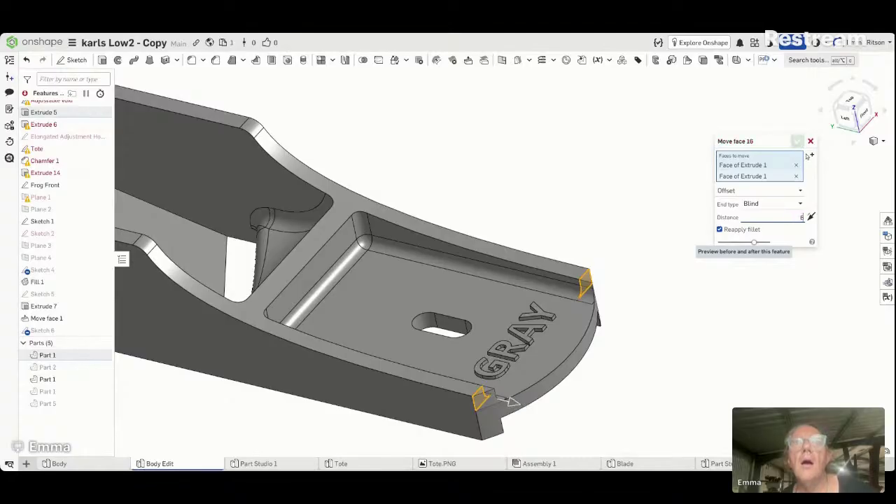
text(6)
key(Return)
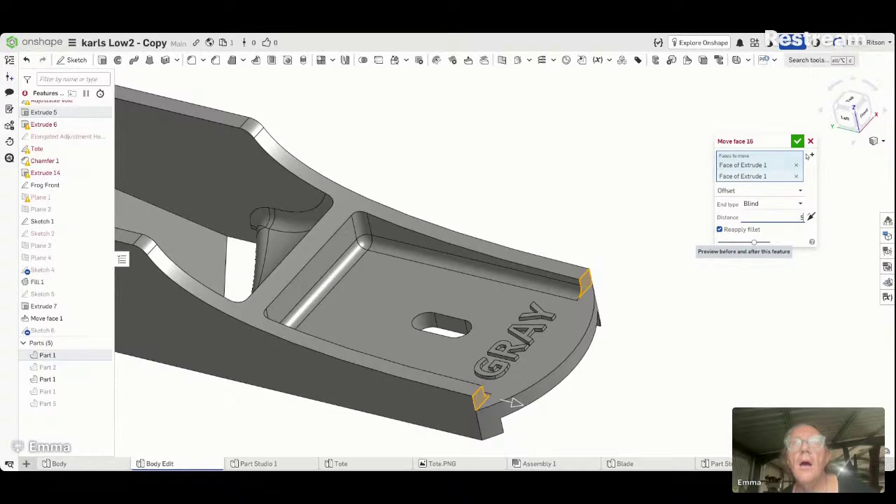
text(5.5)
key(Return)
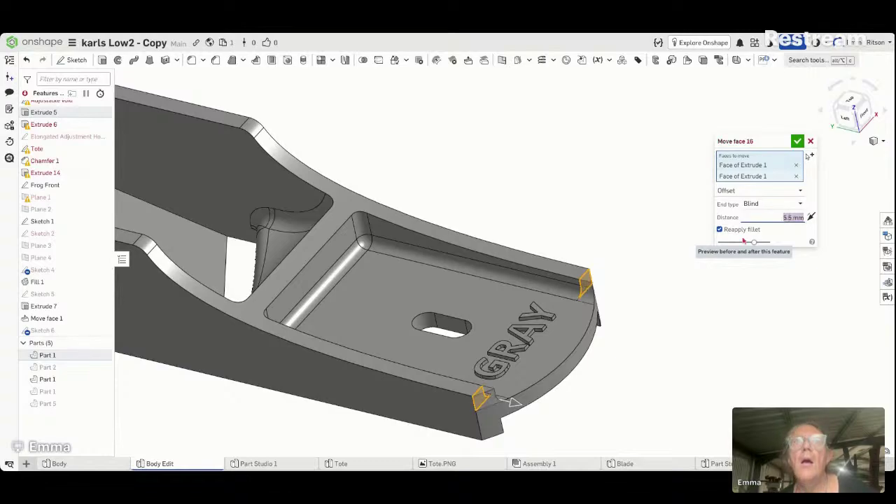
click(798, 141)
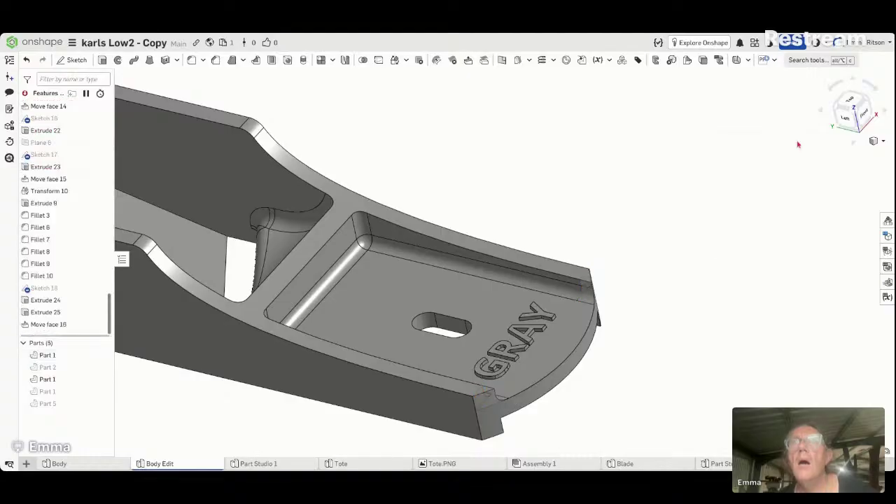
Step: Start another Move face offset on the squared end faces of both side walls at the tote end
key(shift+3)
right_drag(715, 215, 532, 346)
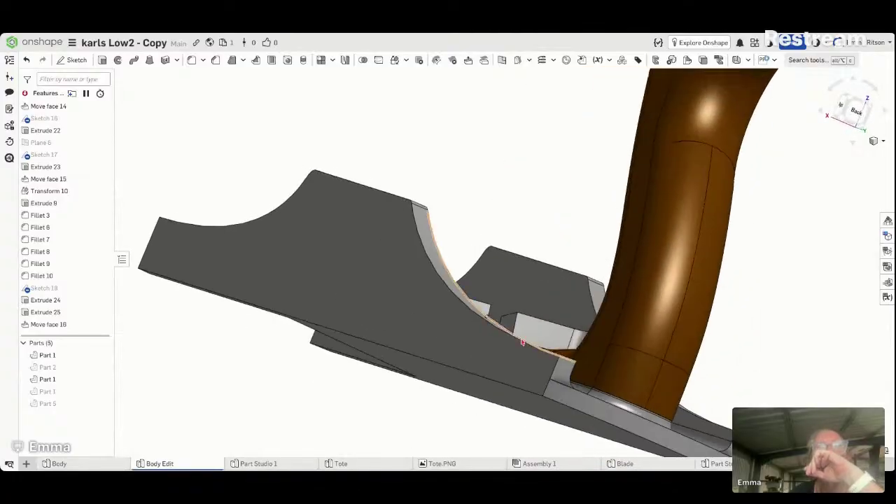
click(863, 121)
right_drag(688, 320, 593, 374)
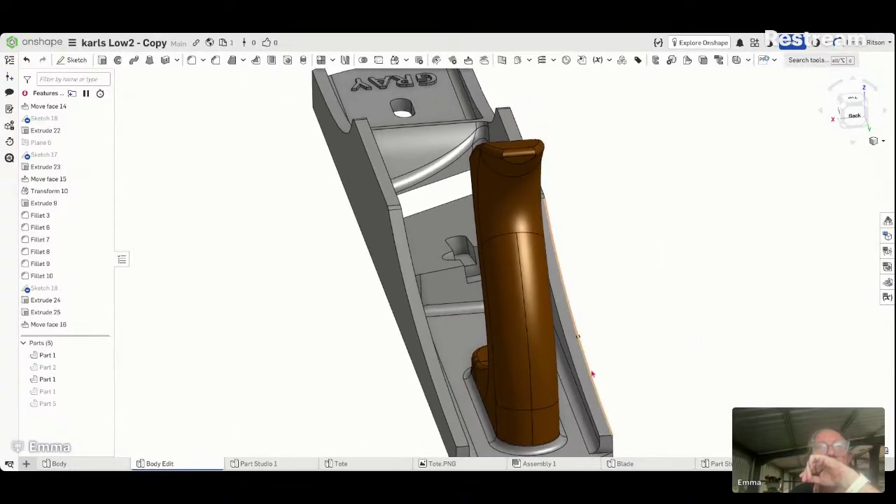
scroll(593, 375, down, 5)
scroll(581, 442, up, 4)
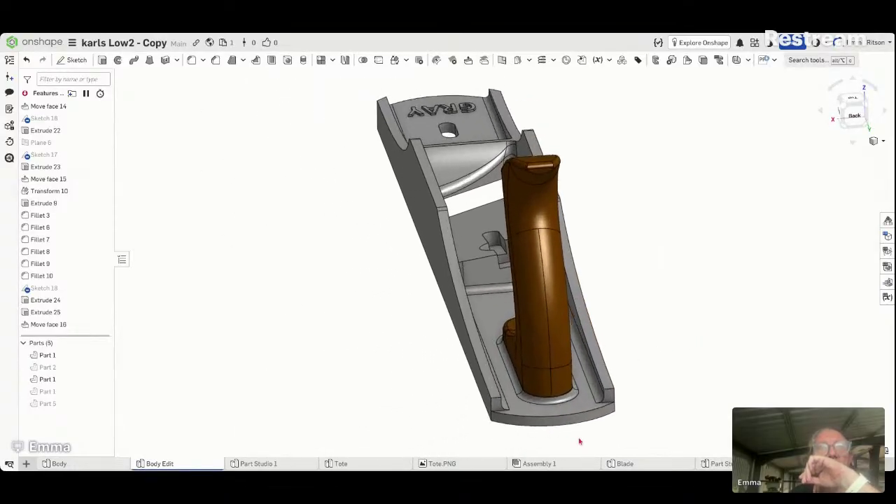
scroll(580, 441, up, 4)
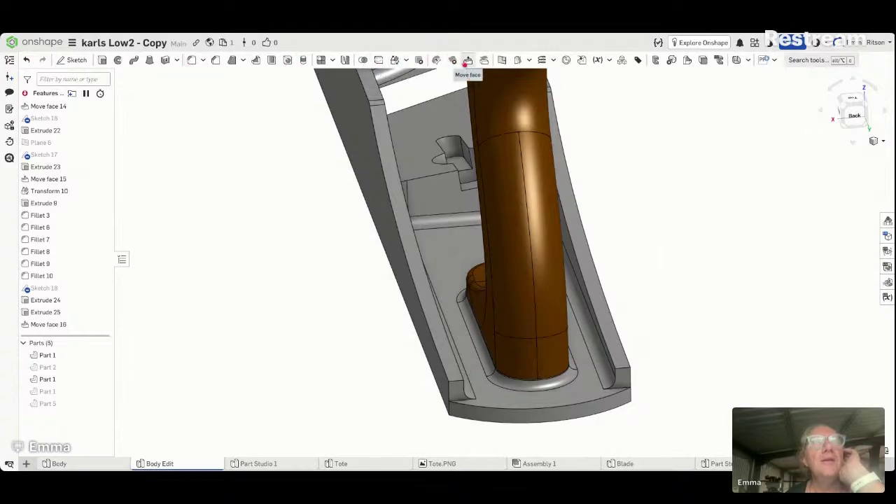
click(467, 60)
click(458, 397)
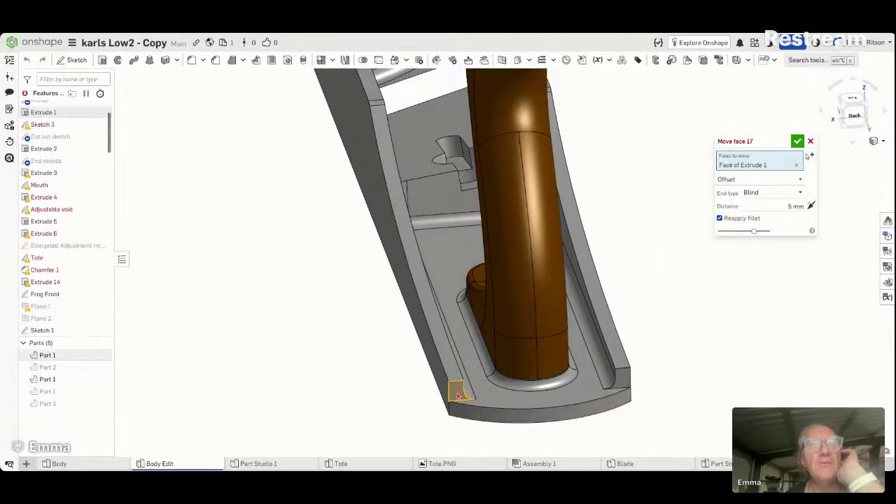
click(621, 380)
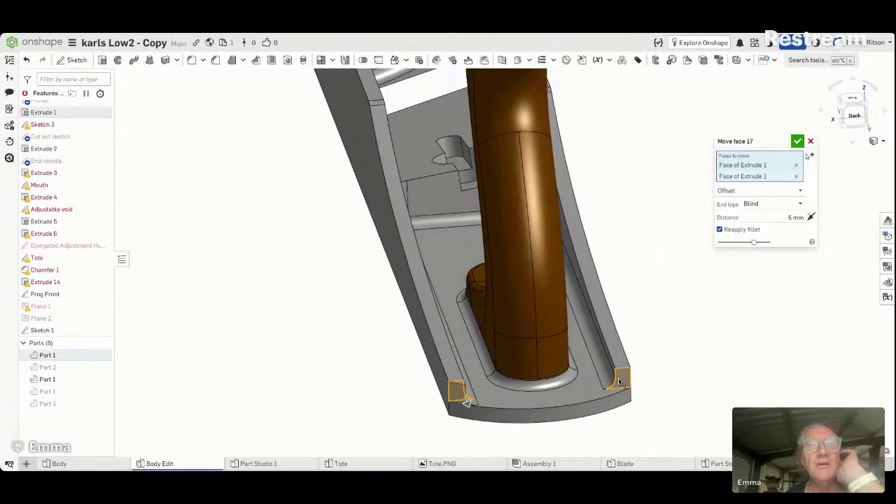
Step: Set the tote-end faces' offset distance to 4 mm and apply the Move face
click(781, 214)
text(5.5)
key(Return)
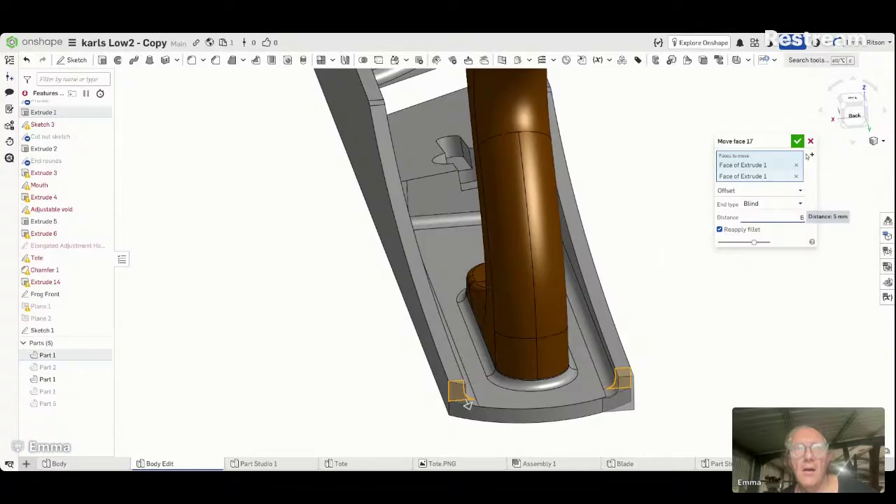
scroll(795, 217, down, 2)
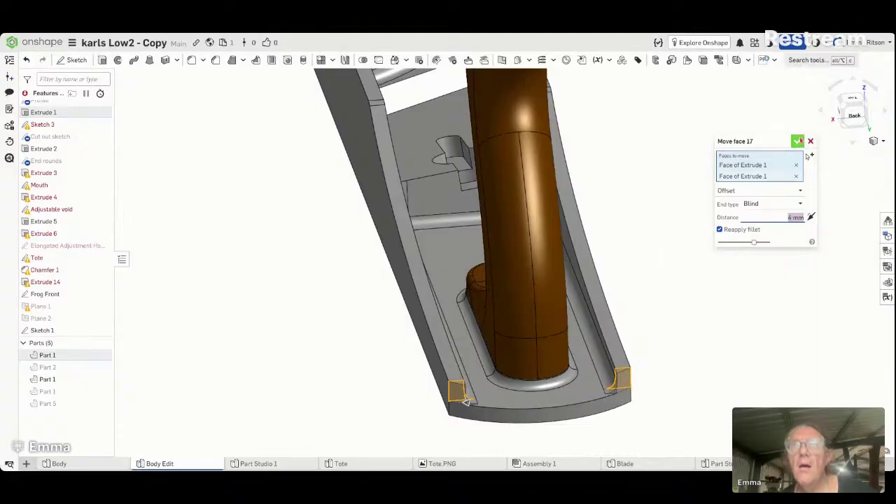
click(798, 141)
Step: Examine how the extended side walls meet the rounded base at the GRAY end and behind the tote
right_drag(737, 244, 718, 326)
scroll(740, 272, down, 2)
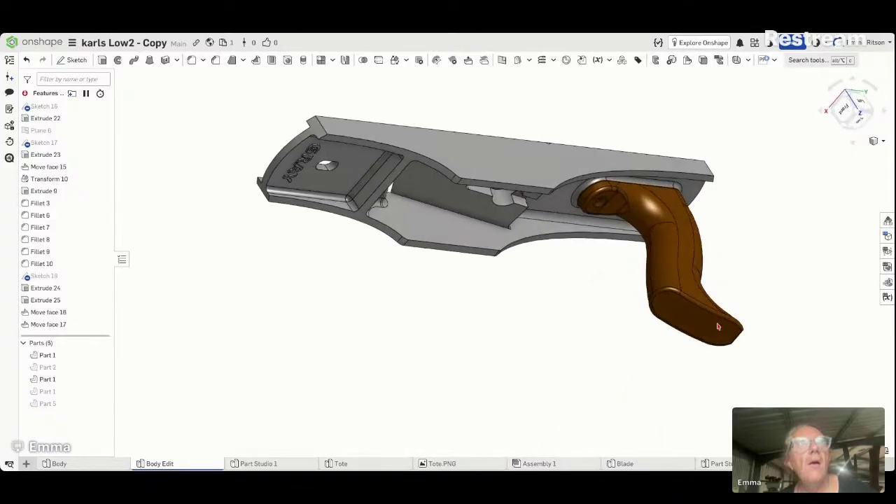
scroll(717, 326, down, 1)
scroll(270, 102, up, 3)
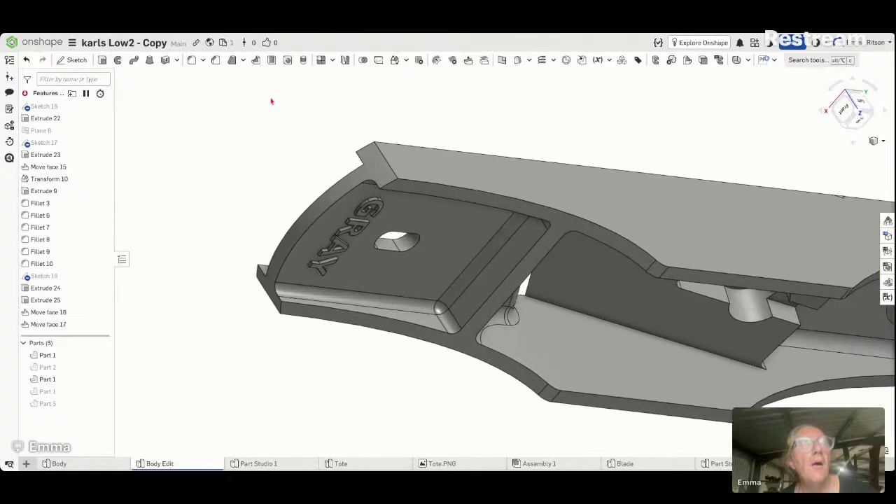
scroll(270, 102, down, 4)
right_drag(334, 94, 567, 153)
scroll(860, 221, down, 2)
scroll(860, 221, up, 5)
scroll(860, 221, up, 3)
right_drag(852, 226, 783, 146)
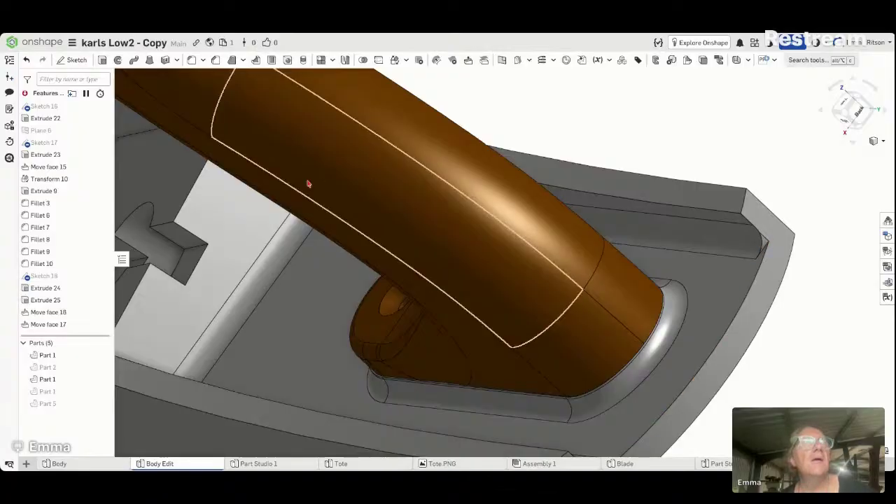
Step: Edit the tote-end Move face feature and set its offset distance to 5.5 mm
right_click(61, 325)
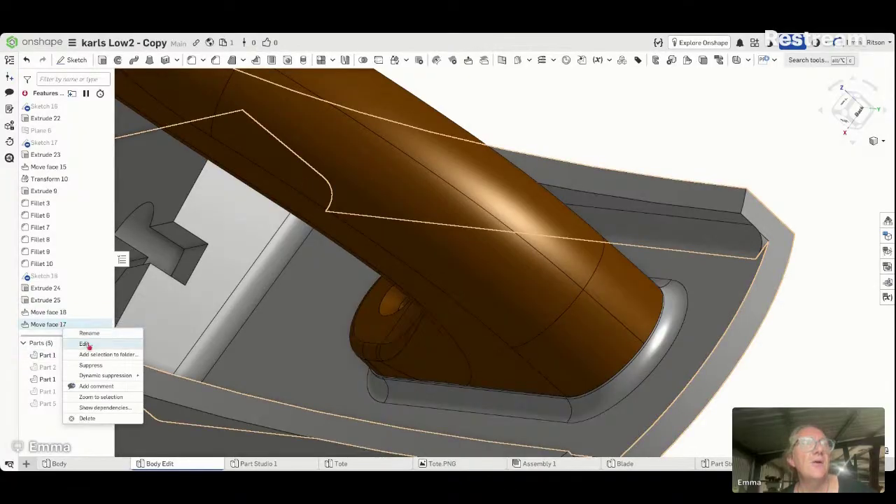
click(85, 344)
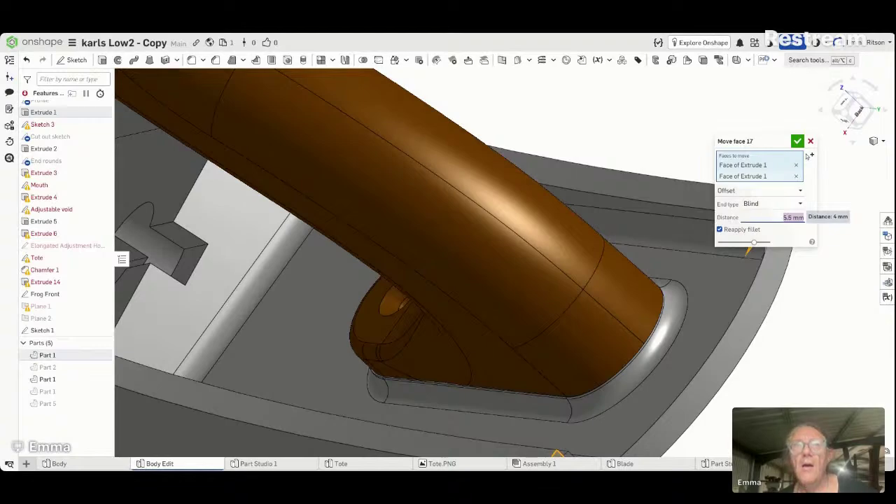
click(797, 141)
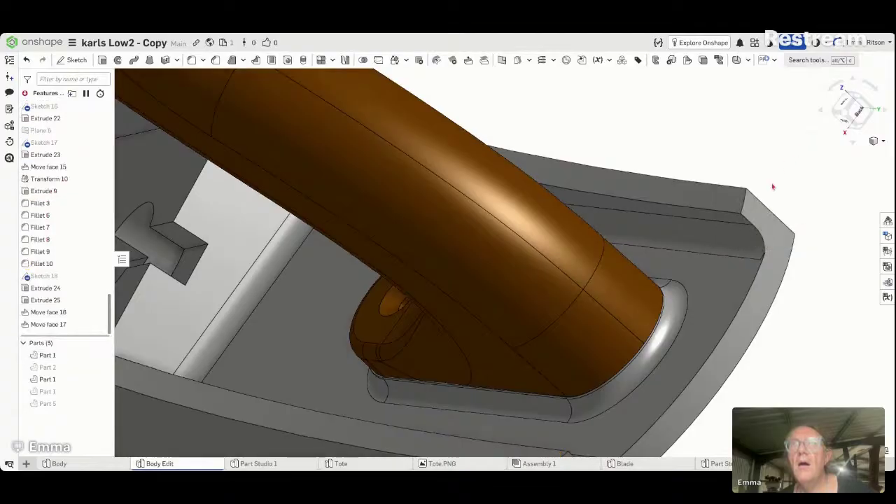
Step: Start a 4 mm edge fillet on the upper end edges of both side walls at the tote end
scroll(750, 239, down, 8)
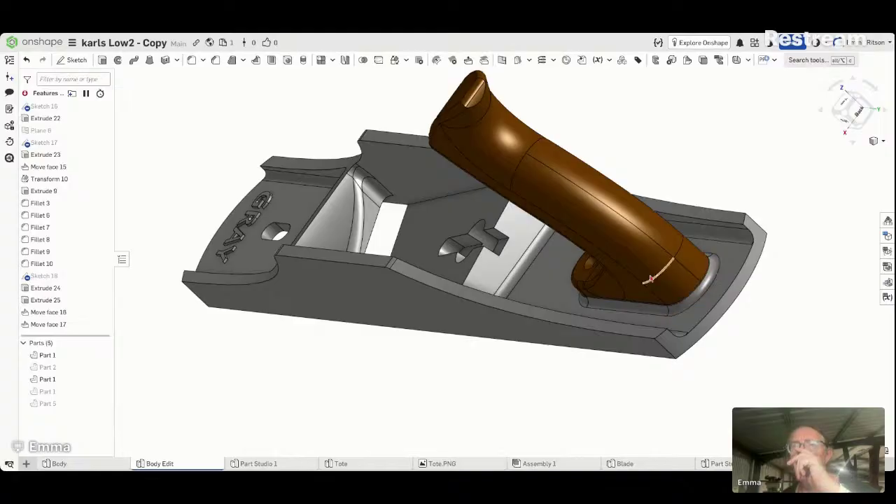
right_drag(455, 340, 504, 350)
scroll(502, 315, up, 3)
scroll(495, 336, down, 6)
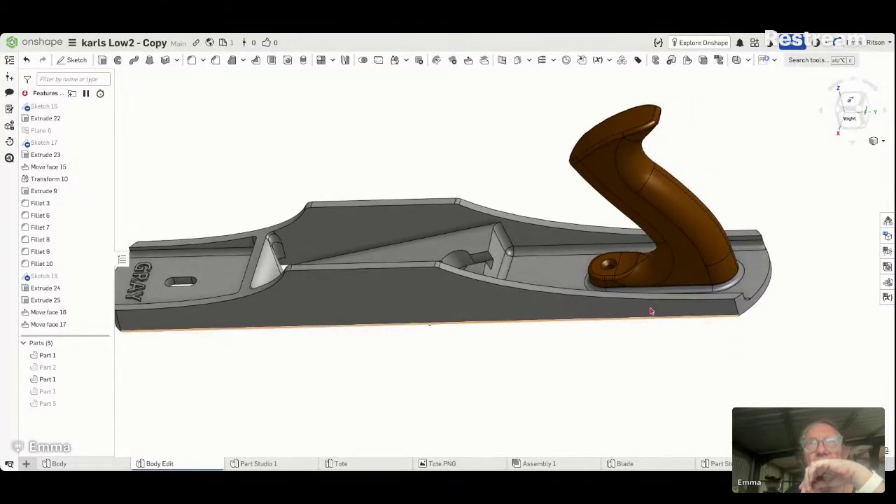
click(191, 60)
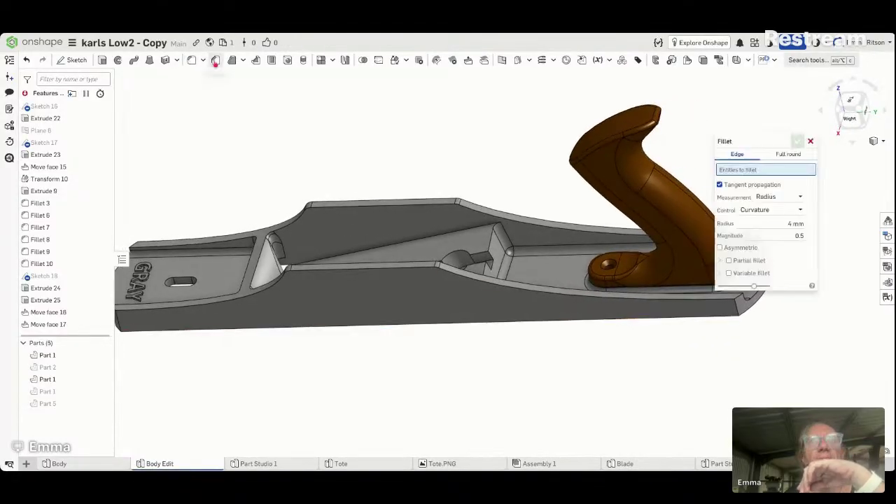
click(740, 302)
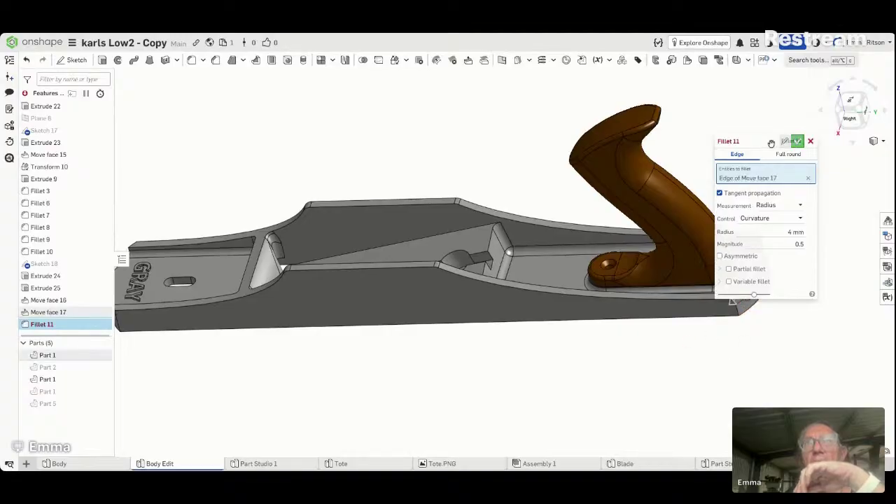
drag(771, 143, 585, 181)
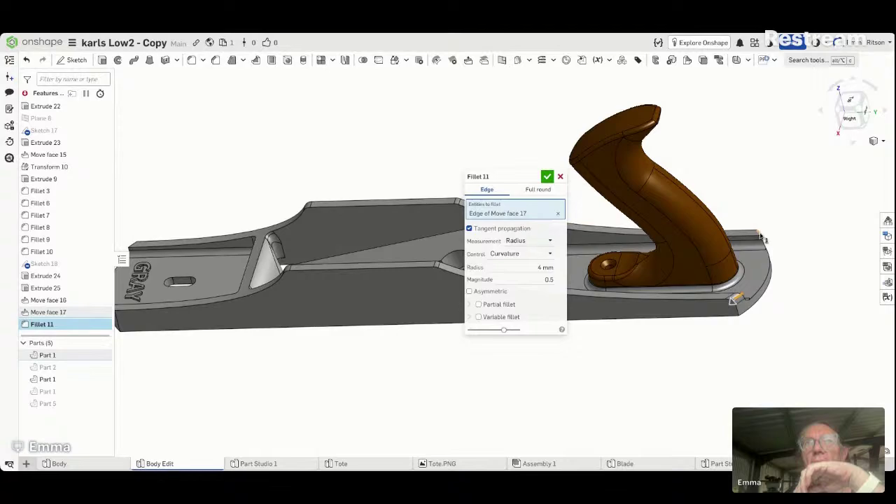
click(760, 238)
Step: Add both side walls' upper end edges at the GRAY end and apply the 4 mm curvature-controlled fillet
mouse_move(827, 256)
right_down()
mouse_move(808, 264)
mouse_move(859, 252)
mouse_move(837, 254)
right_up()
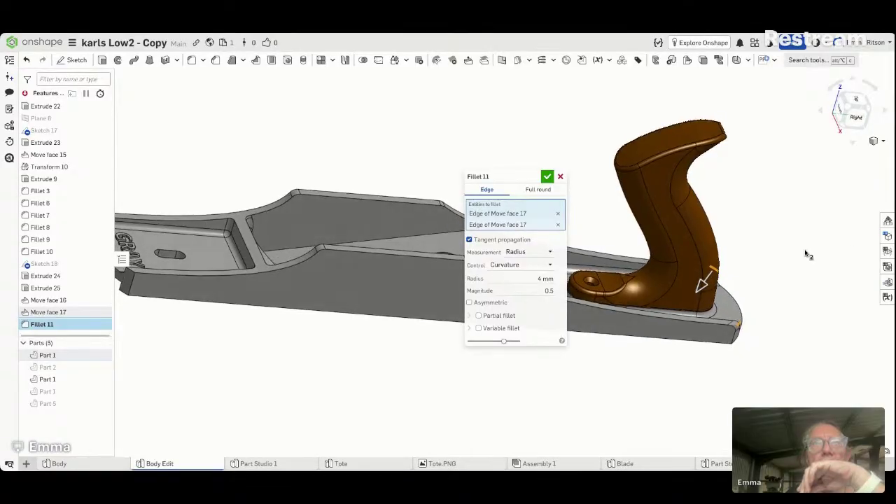
click(133, 272)
right_drag(186, 192, 190, 212)
click(175, 220)
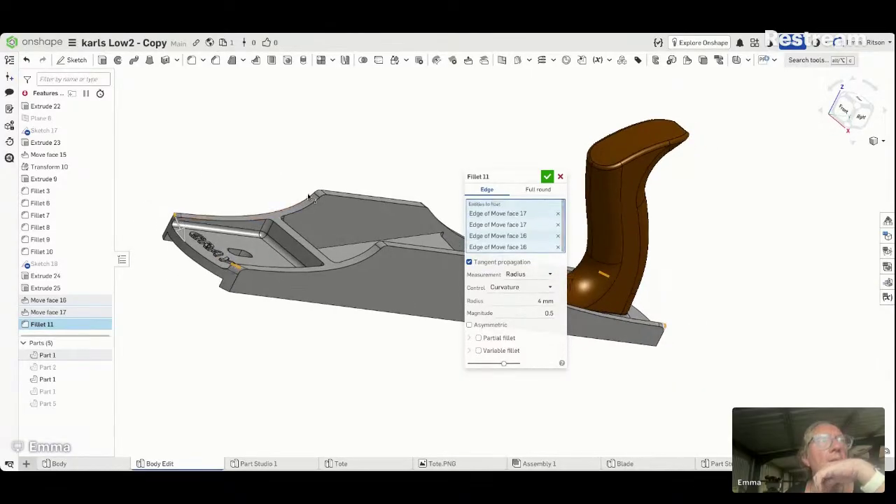
click(547, 177)
right_drag(402, 324, 296, 284)
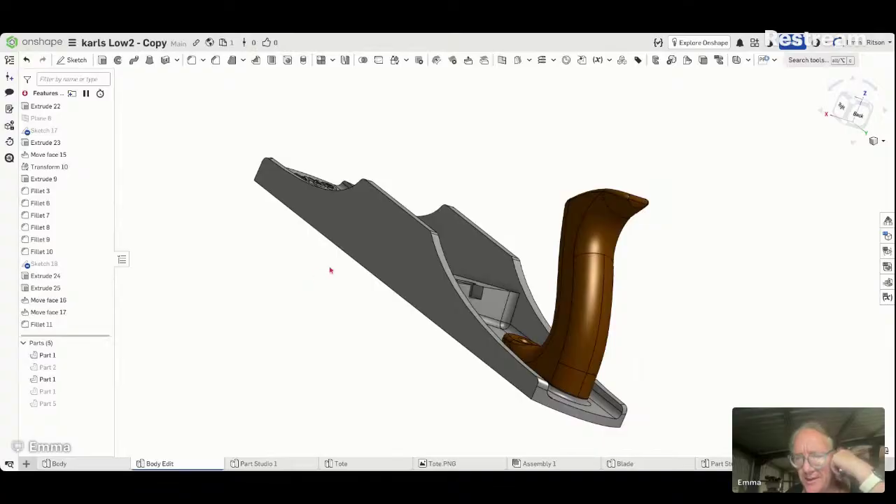
right_drag(344, 267, 797, 354)
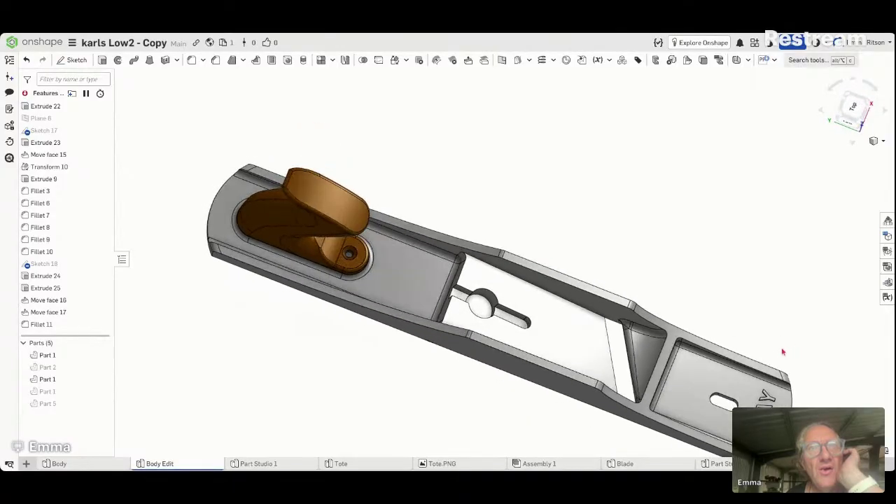
Step: Show the hidden Part 5 beneath the GRAY end of the plane body
mouse_move(783, 352)
right_down()
mouse_move(819, 254)
mouse_move(784, 360)
right_up()
right_drag(763, 283, 775, 261)
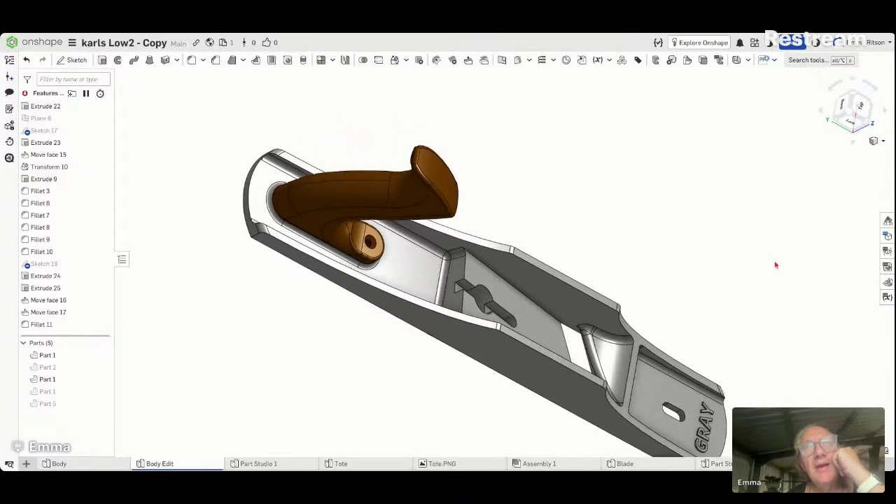
click(851, 117)
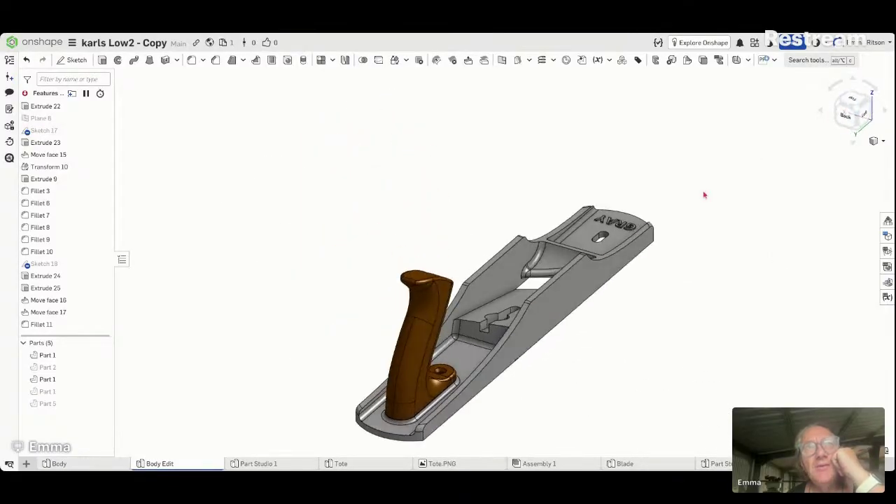
scroll(530, 274, up, 5)
right_drag(531, 273, 522, 294)
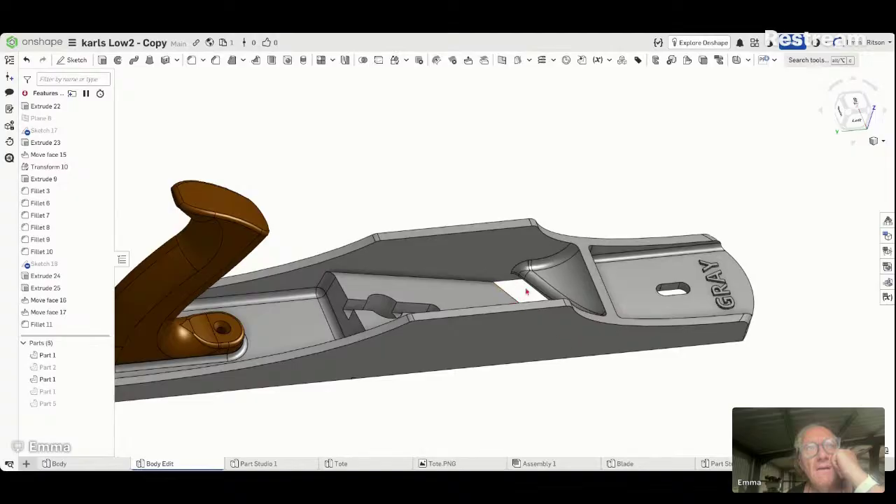
click(102, 404)
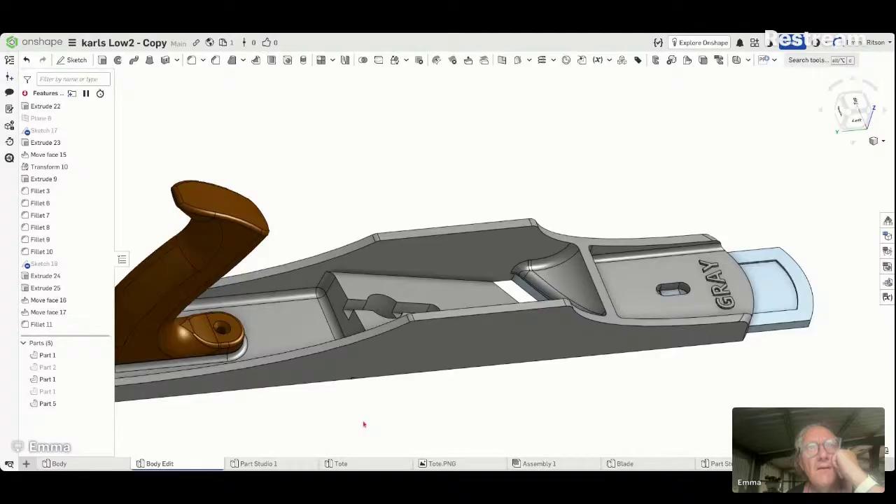
Step: Edit the Fillet 9 corner fillet beside the mouth, enable Variable fillet and add the vertex at its mouth end
scroll(589, 290, down, 2)
scroll(568, 281, up, 6)
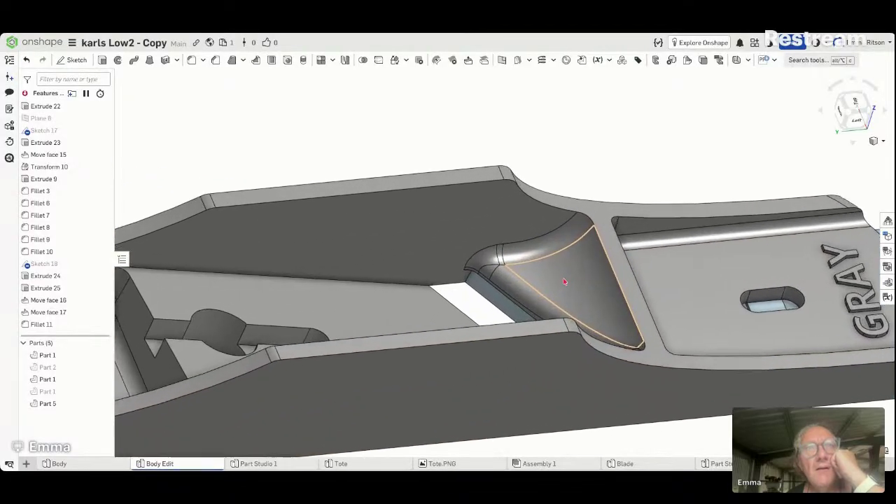
scroll(565, 282, up, 3)
right_drag(565, 282, 420, 274)
scroll(565, 236, up, 3)
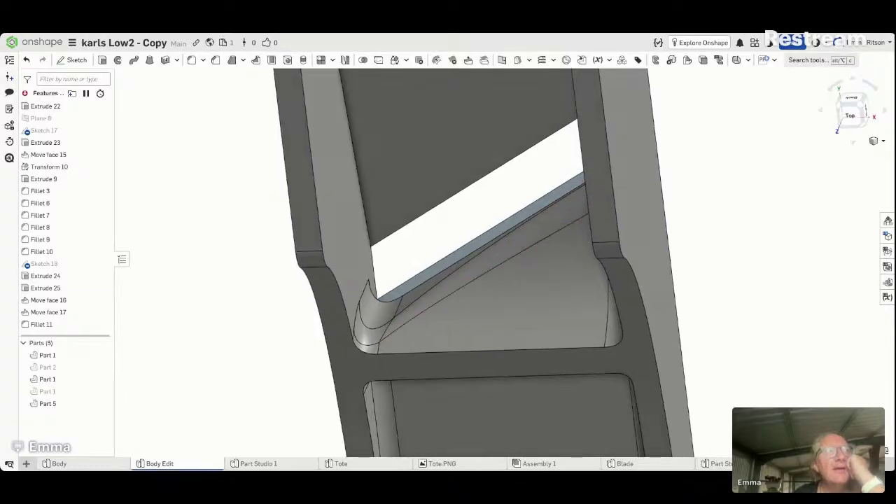
click(371, 307)
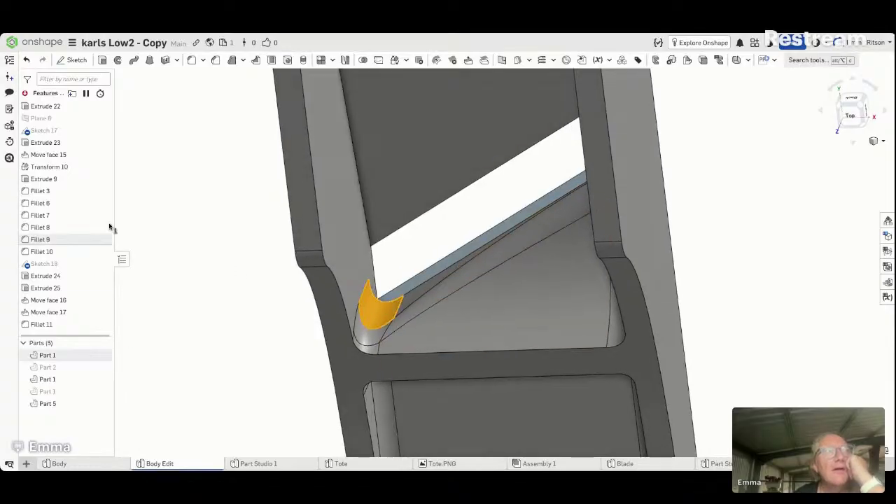
right_click(62, 240)
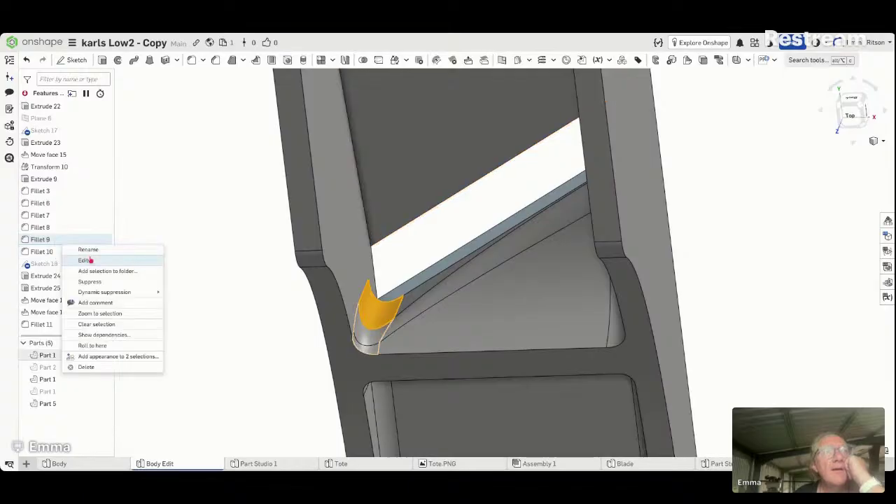
click(85, 260)
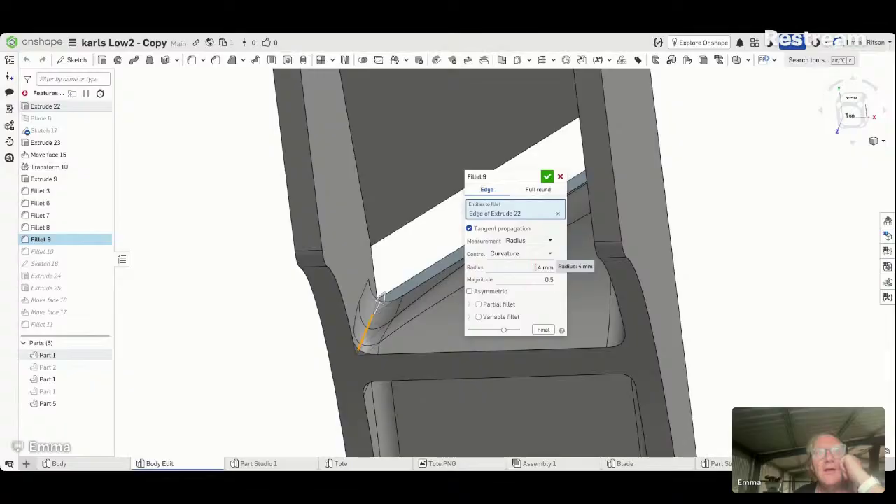
click(479, 317)
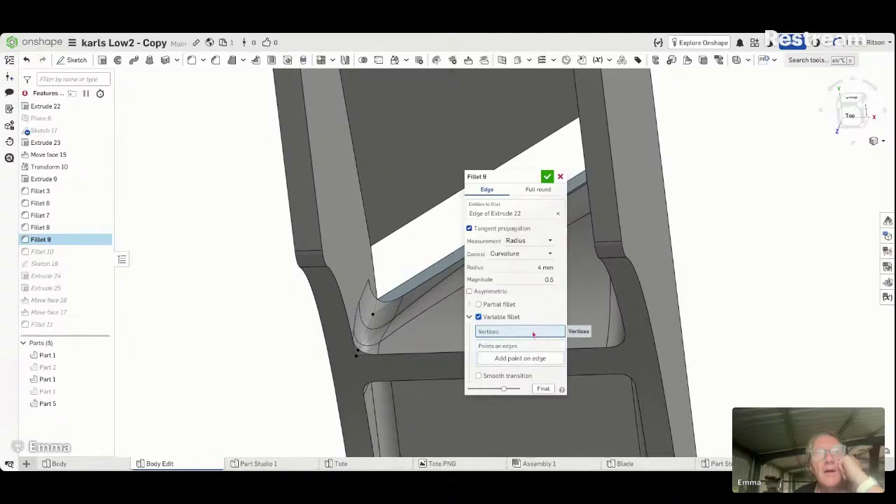
click(375, 320)
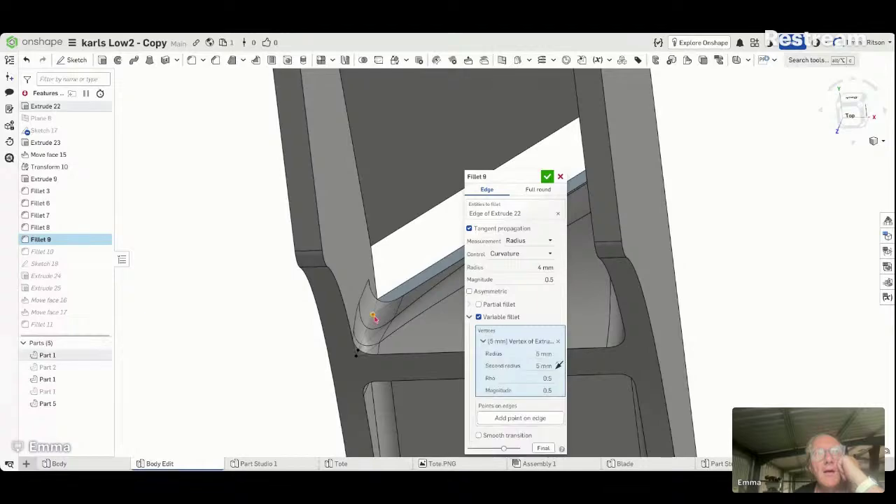
Step: Set the variable fillet's radius at the mouth-end vertex to 1 mm
click(544, 353)
text(2)
key(Return)
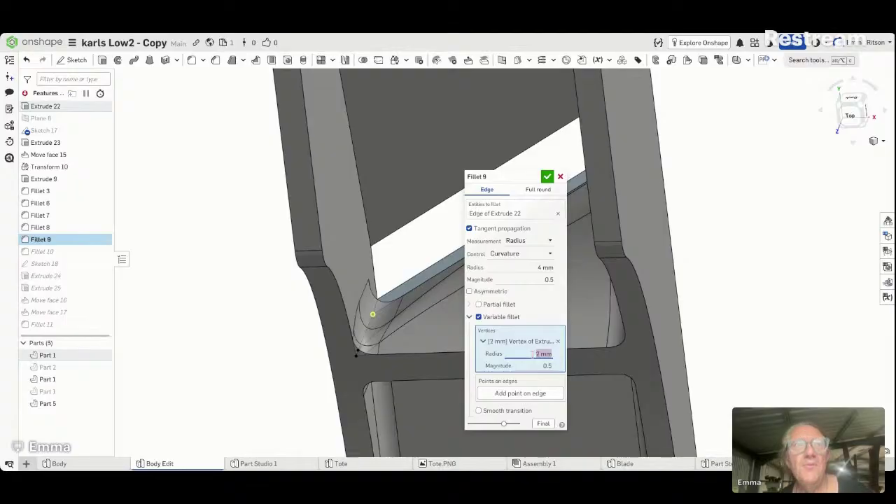
text(1)
text(0)
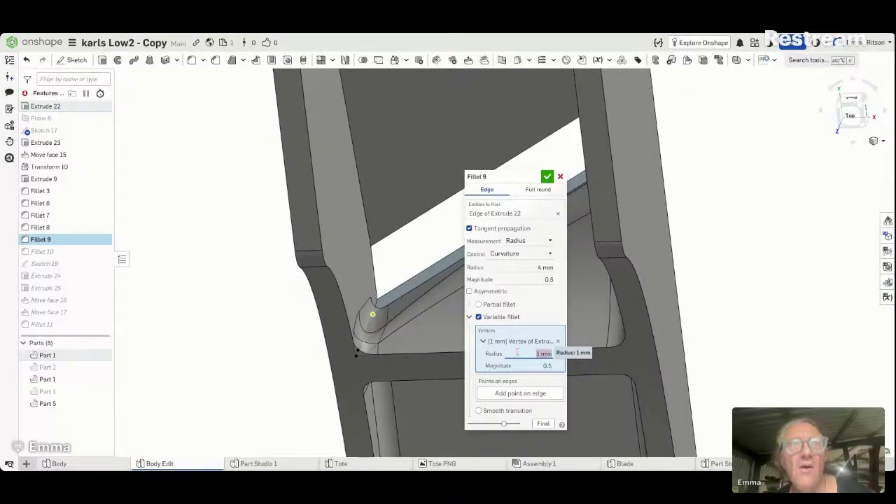
key(Return)
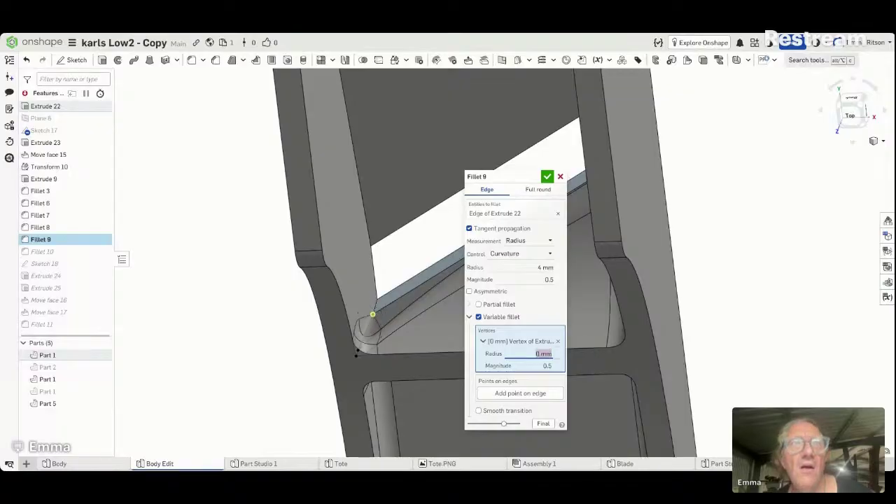
text(1)
key(Return)
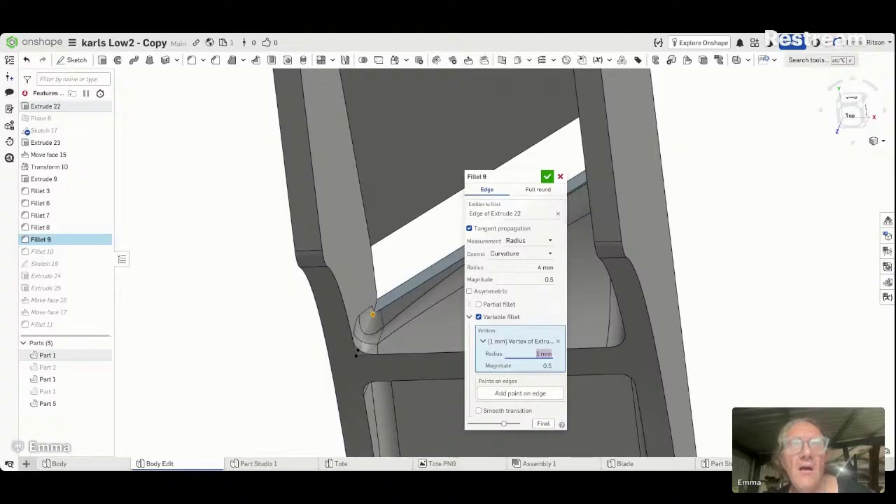
Step: Add the vertex at the fillet's crossbar end with a 4 mm radius and apply the variable fillet
click(358, 351)
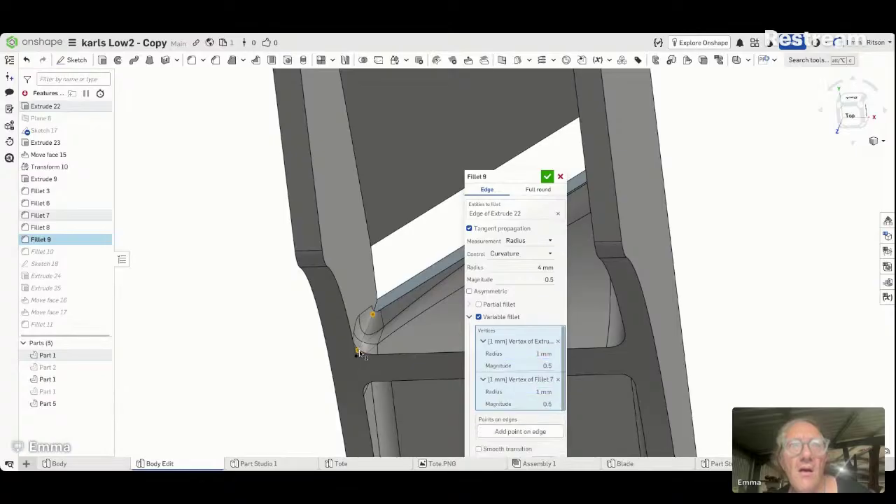
click(519, 391)
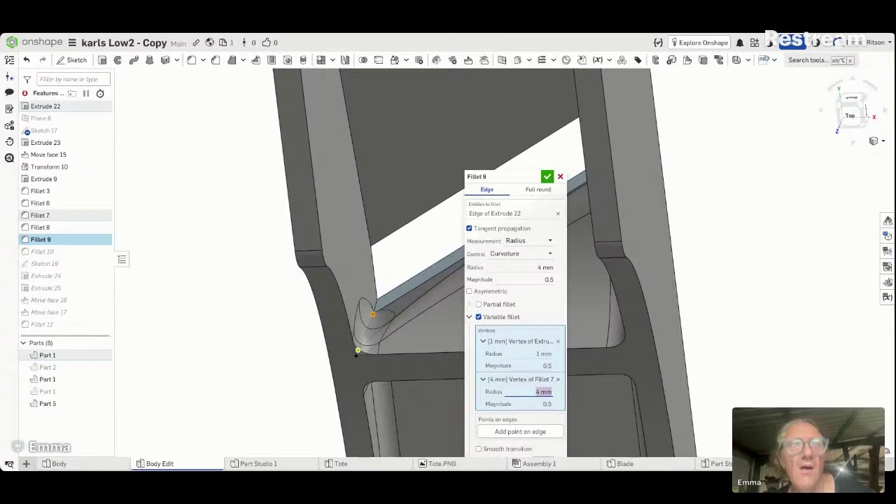
click(545, 178)
Step: Open Fillet 8 on the opposite corner of the curved ramp for editing and enable its Variable fillet option
right_drag(540, 192, 550, 216)
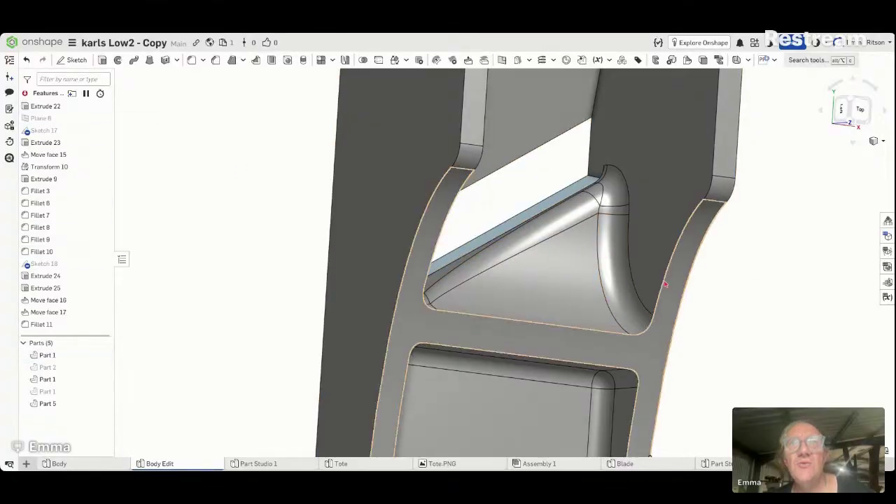
right_click(62, 230)
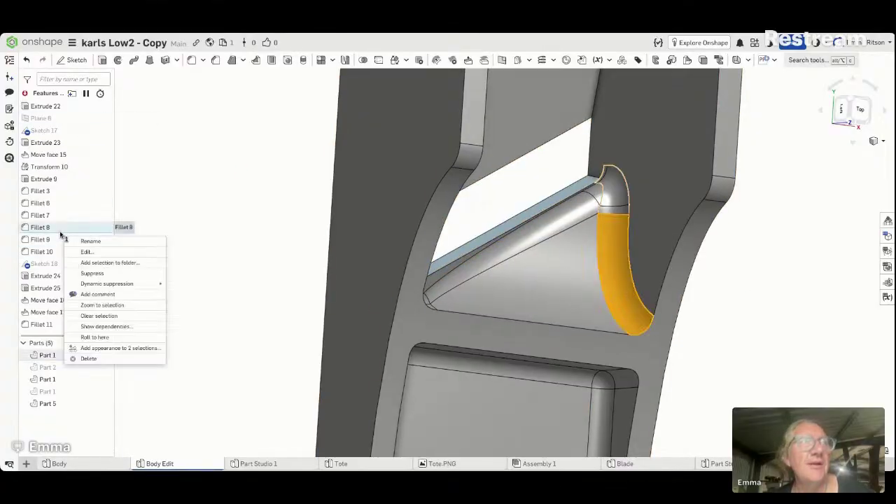
click(87, 253)
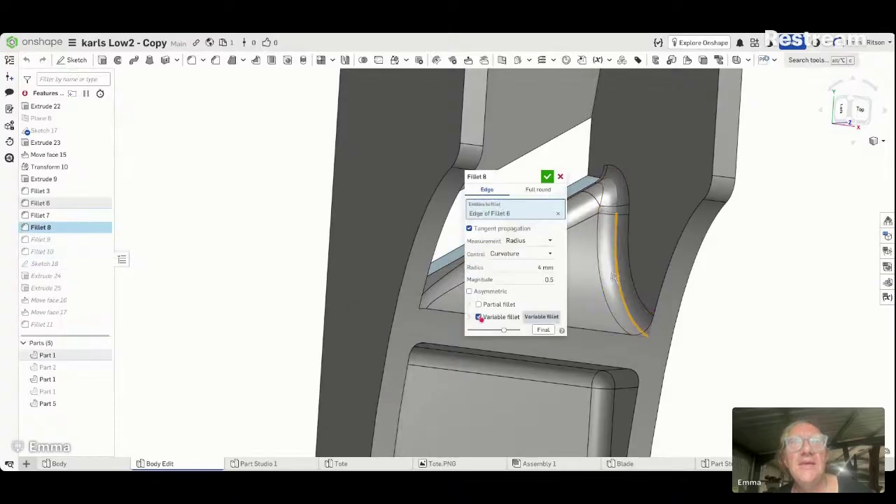
click(479, 317)
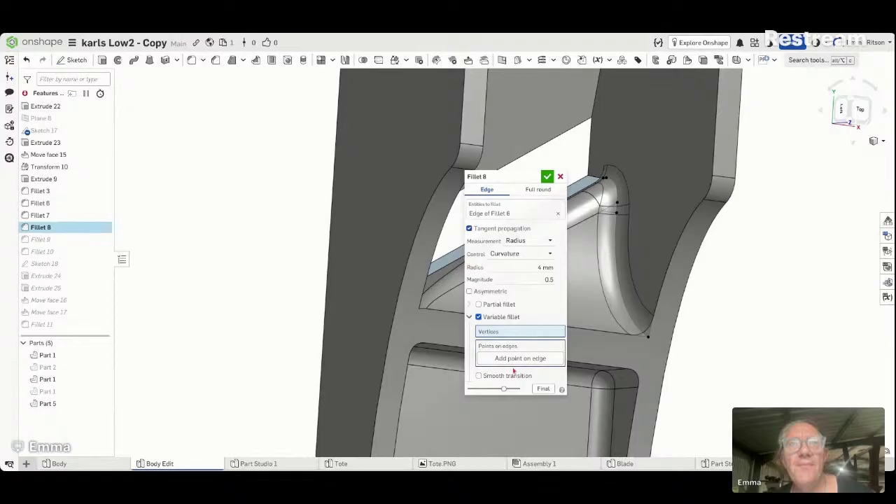
click(604, 181)
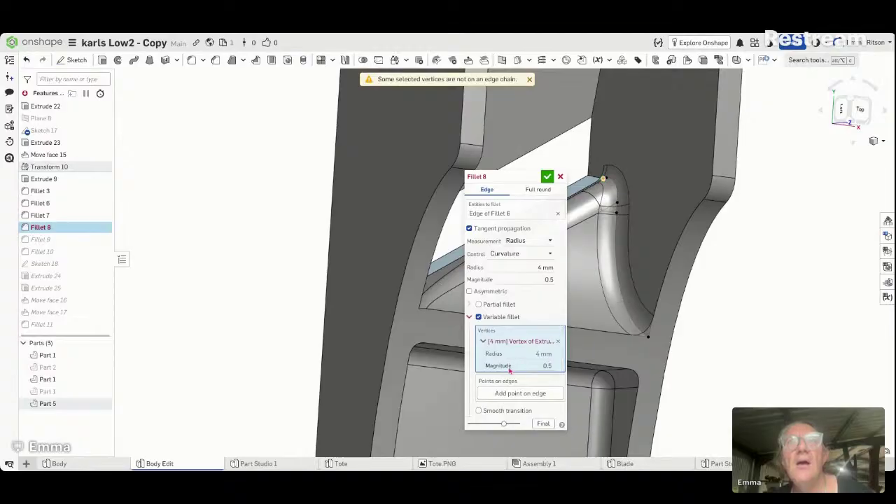
text(1)
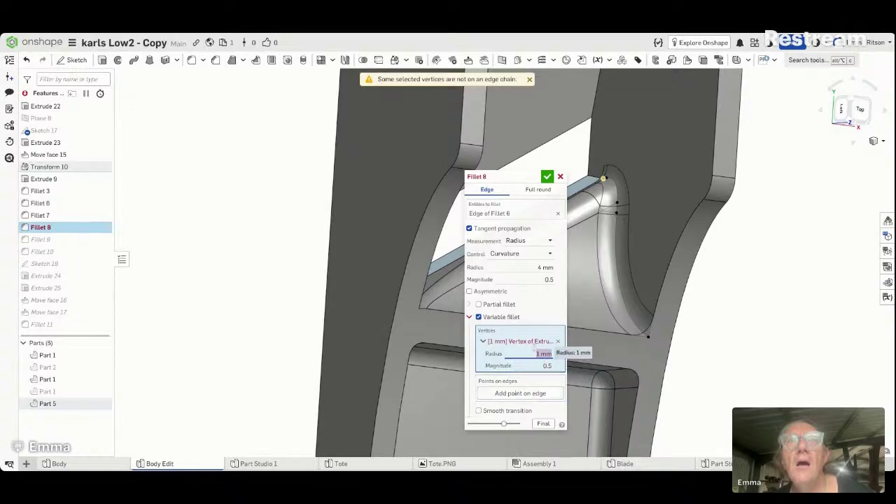
click(558, 341)
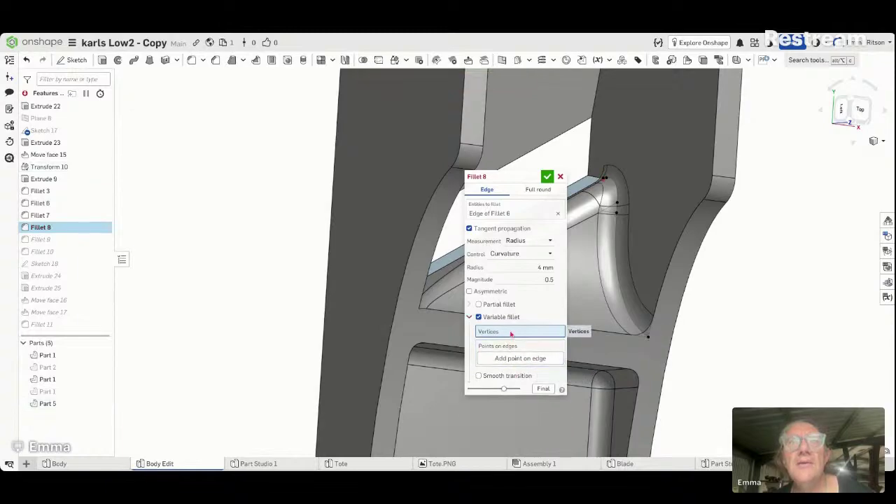
Step: Add the mouth-end vertex of the Fillet 8 edge chain and set its radius to 1 mm
click(609, 181)
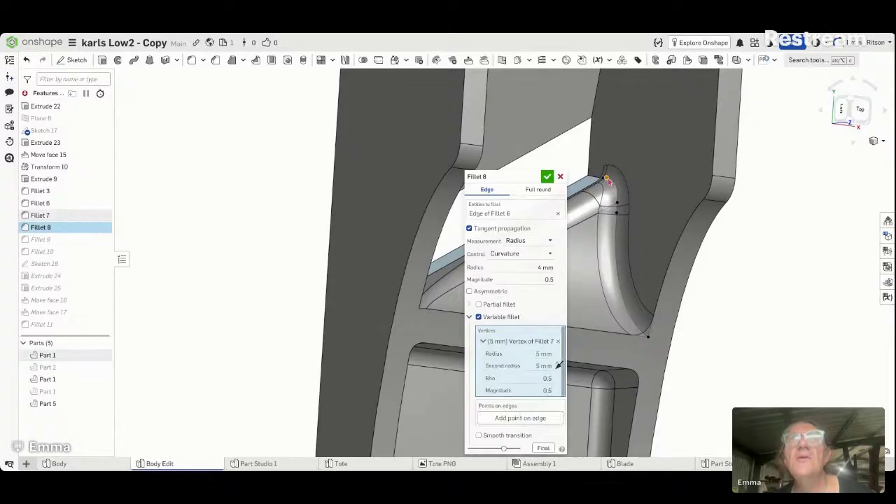
scroll(606, 254, up, 1)
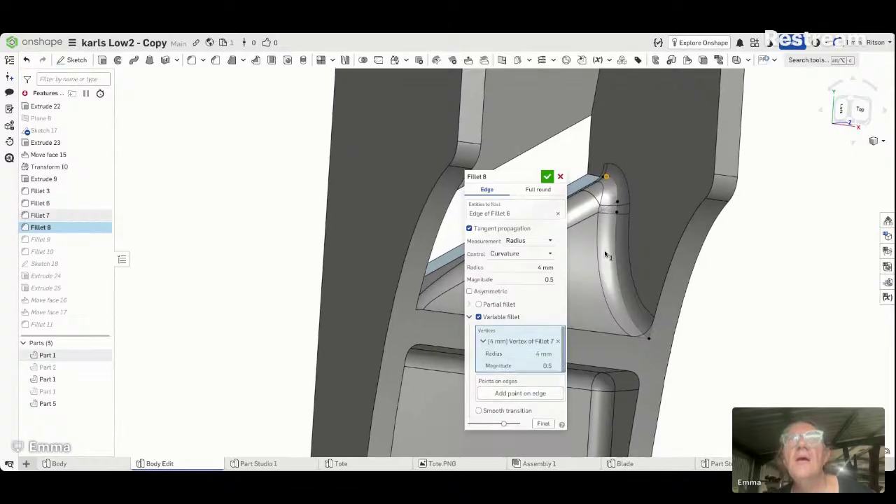
click(523, 357)
text(14)
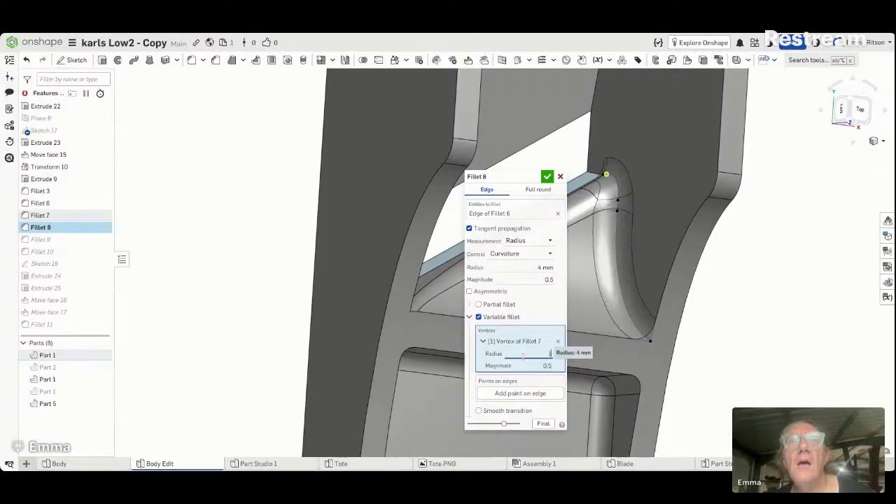
key(Return)
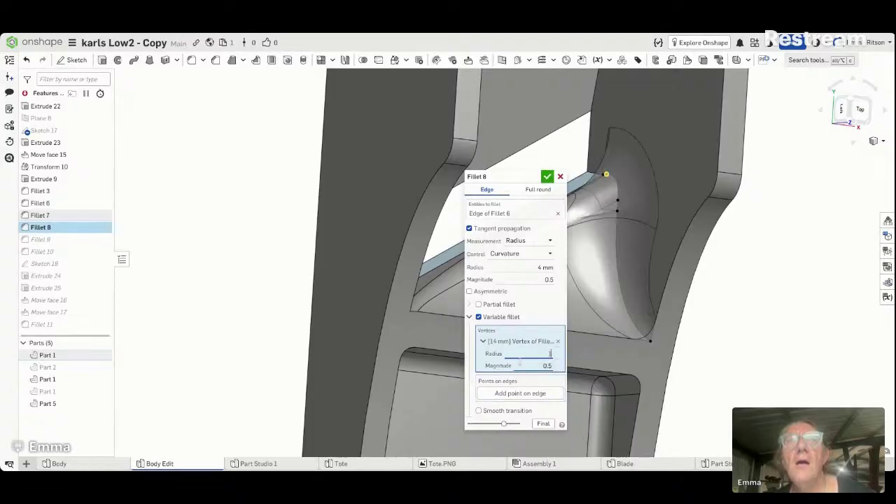
text(1)
key(Return)
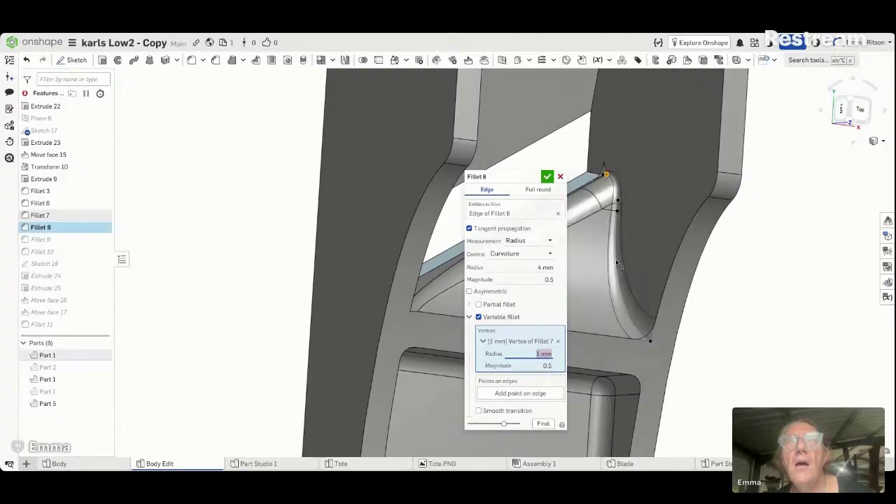
Step: Add the vertex at the crossbar end of the Fillet 8 edge with a 4 mm radius and apply the changes
click(650, 343)
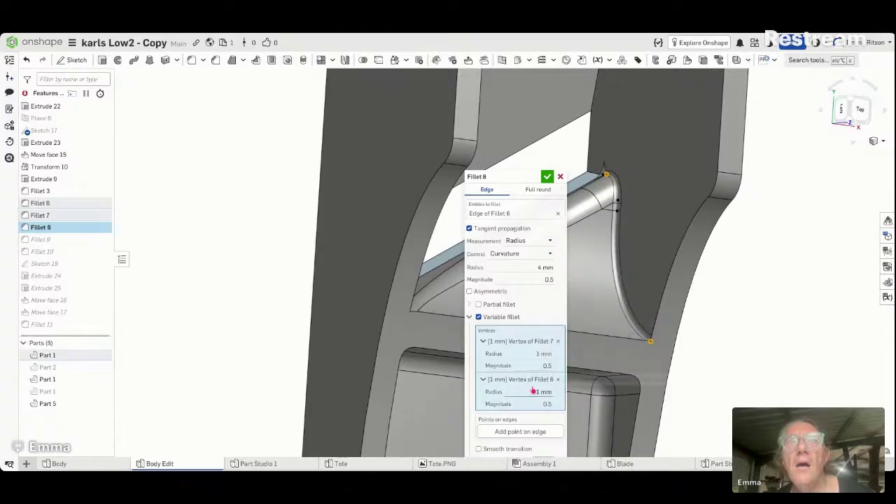
click(528, 392)
key(Return)
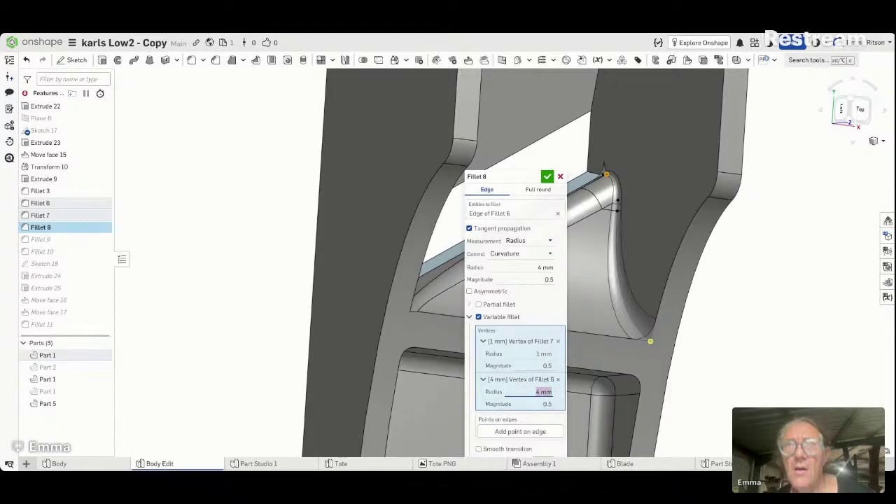
click(547, 177)
Step: Open Fillet 9 at the ramp's corner to review its variable fillet radii, and close it
scroll(550, 234, up, 3)
right_drag(530, 244, 504, 267)
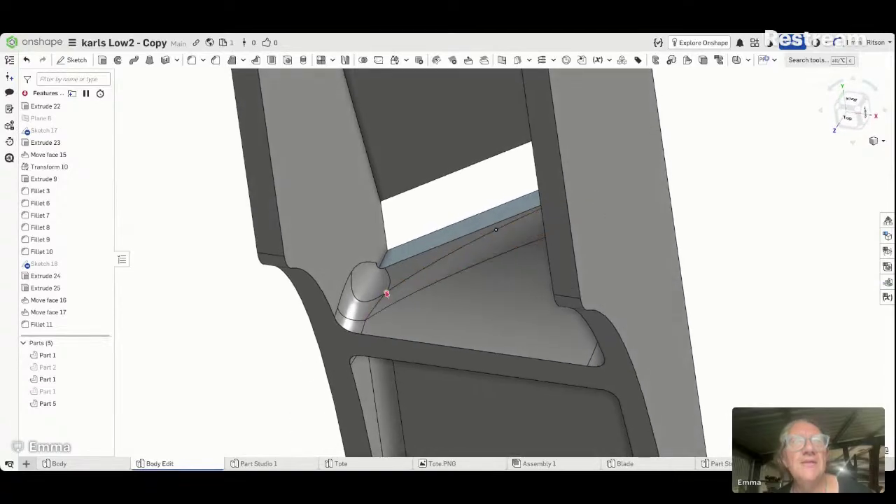
click(359, 317)
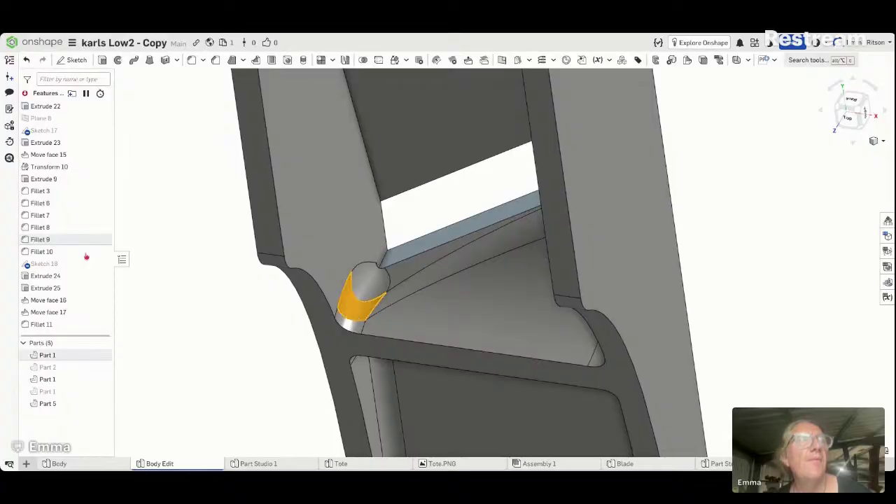
right_click(40, 243)
click(86, 262)
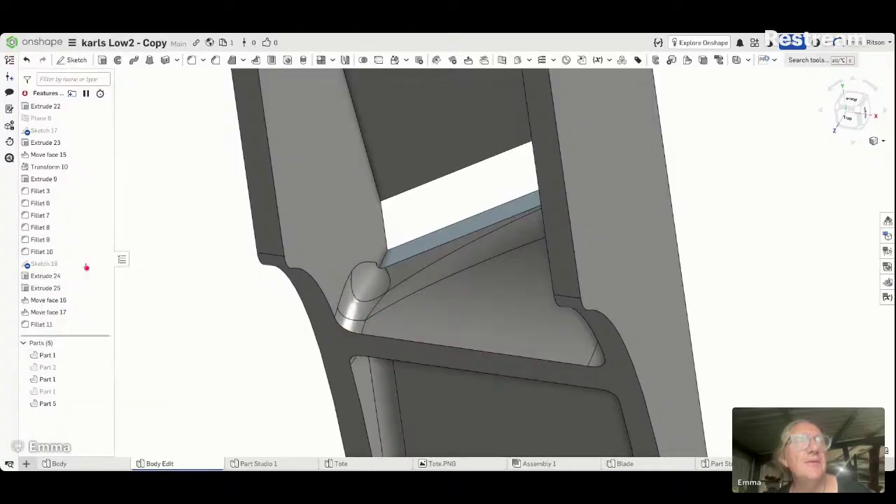
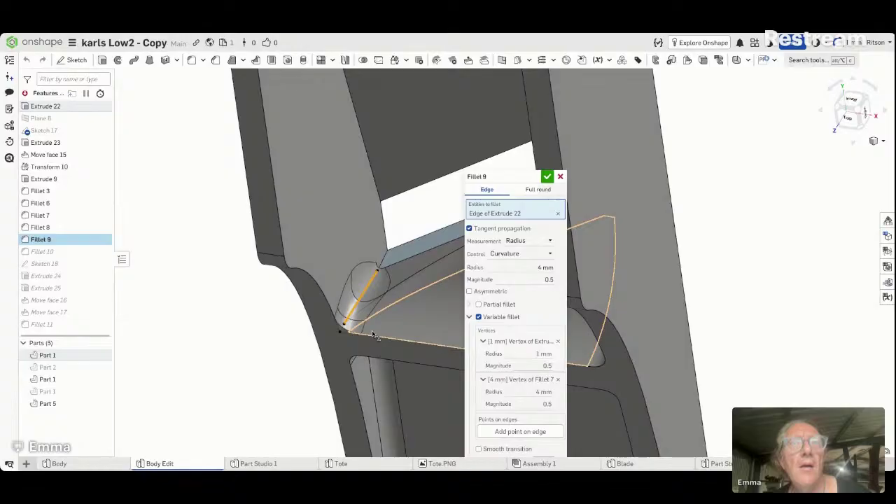
mouse_move(390, 327)
right_down()
mouse_move(415, 293)
mouse_move(399, 333)
right_up()
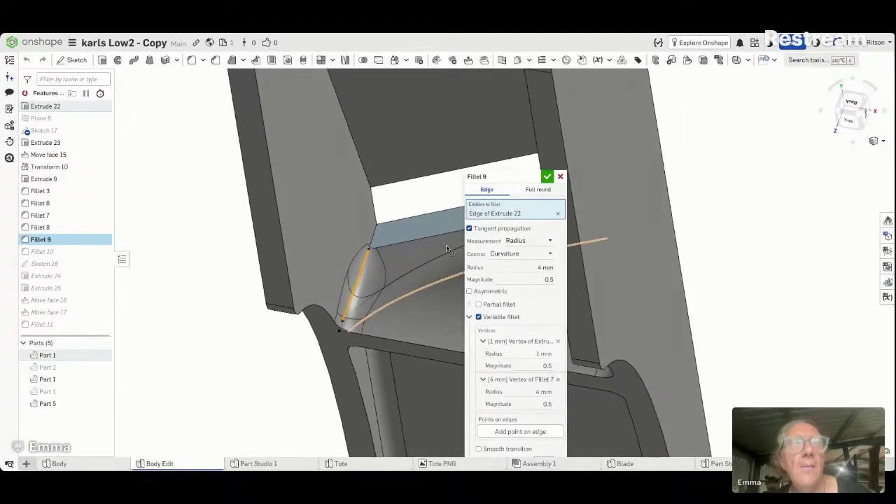
click(548, 178)
Step: Open Fillet 7 along the curved ramp for editing, enable Variable fillet, and add the vertices at both outer ends of the ramp edge
right_drag(540, 216, 475, 281)
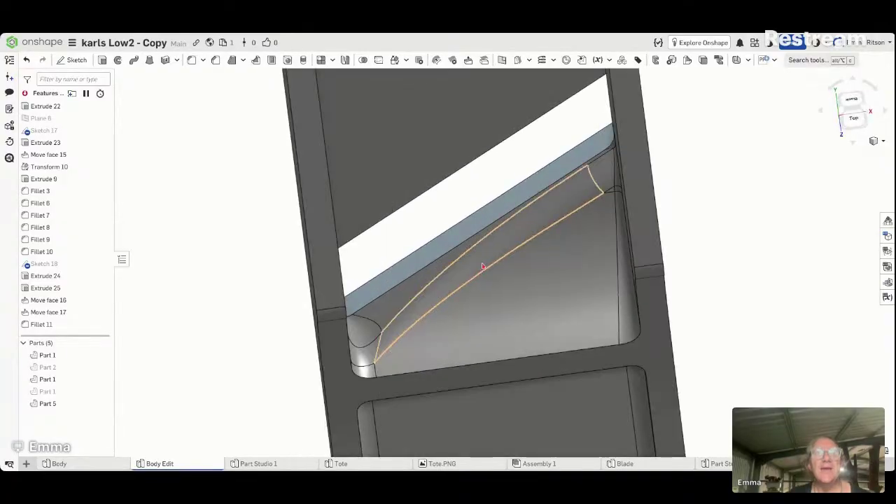
right_click(51, 217)
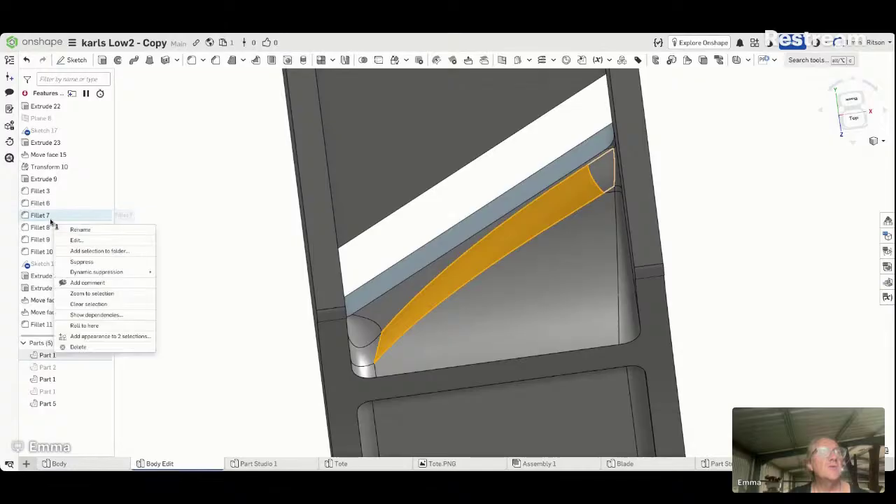
click(77, 242)
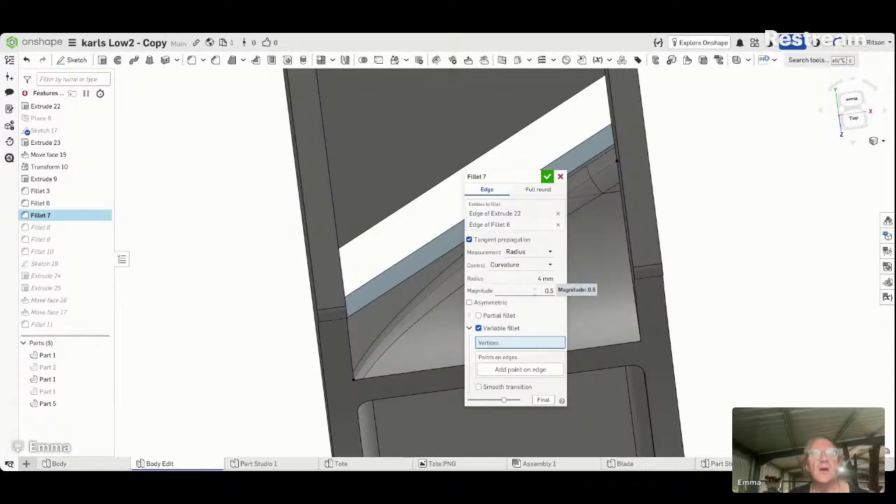
click(354, 383)
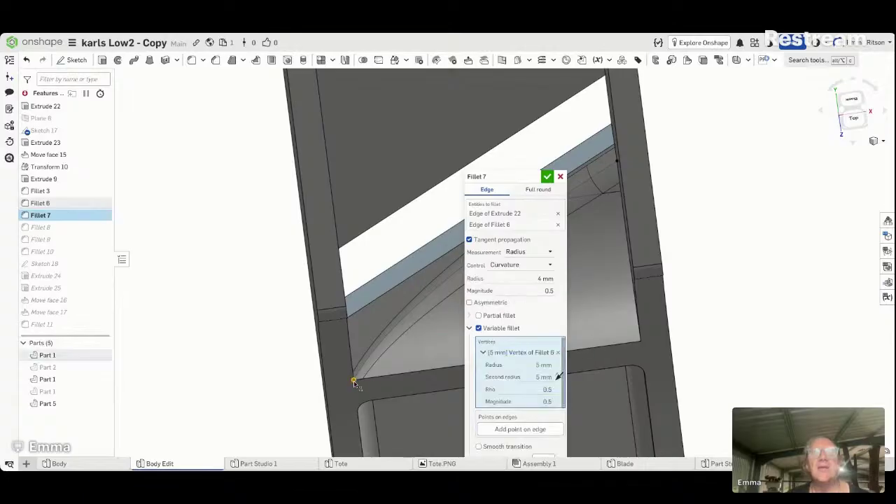
click(616, 160)
Step: Try radii of 16, 4 and 2 mm on the Fillet 6 vertex at the crossbar end, and remove that vertex from the fillet
click(524, 365)
text(.1)
key(Return)
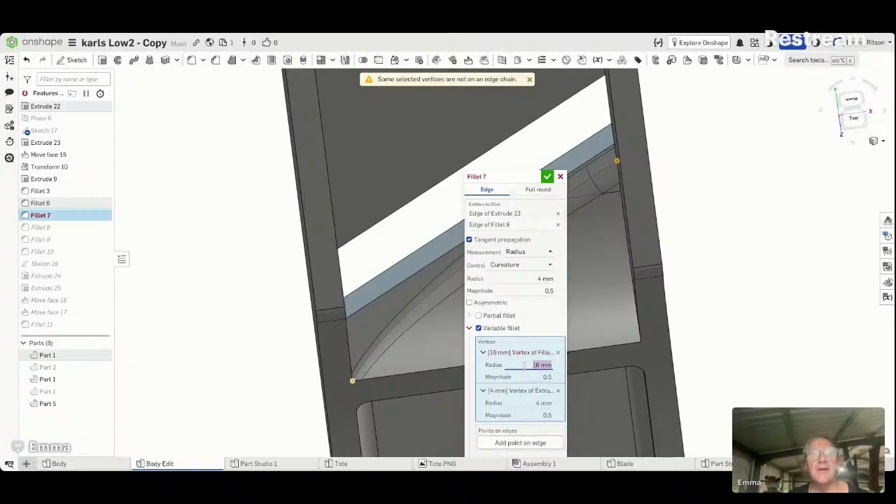
text(4)
key(Return)
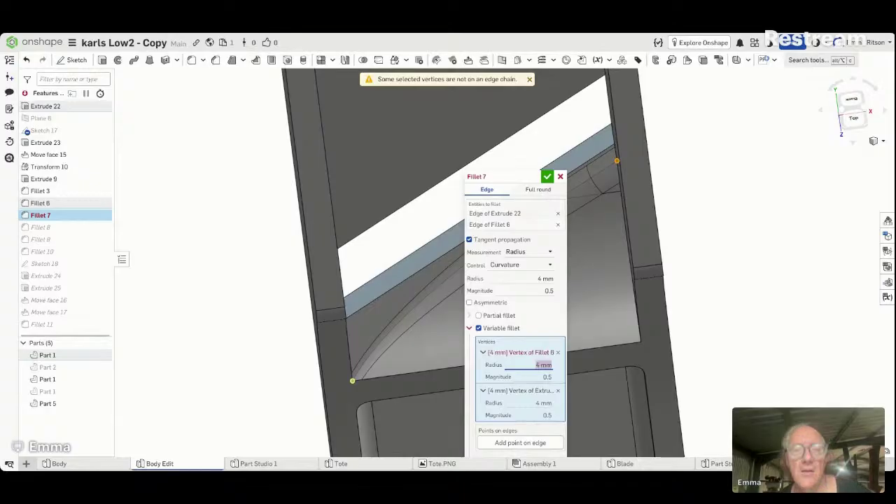
text(2)
key(Return)
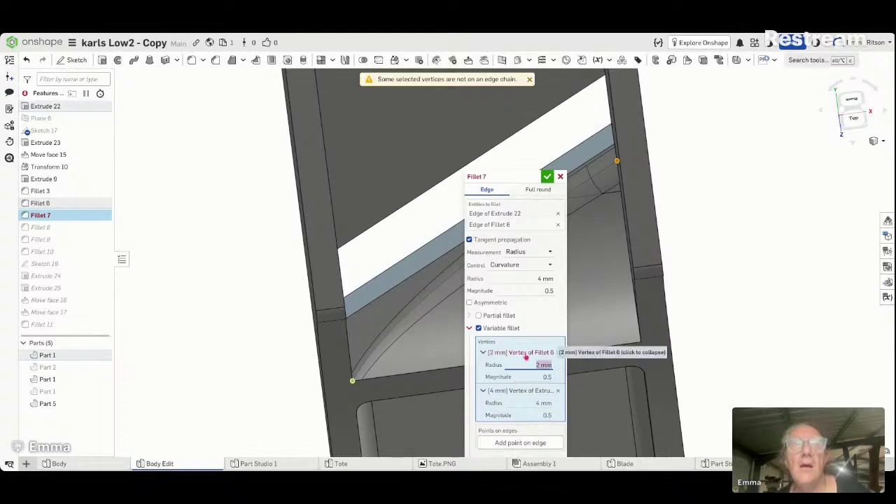
click(525, 352)
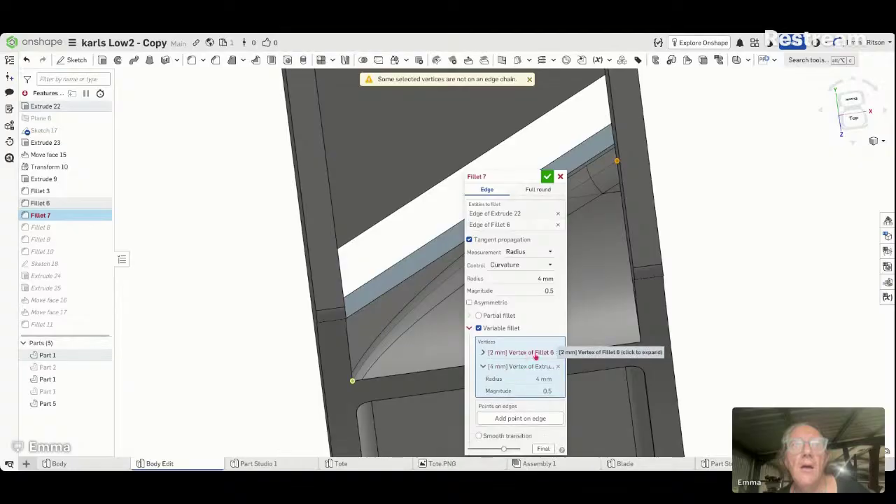
click(558, 353)
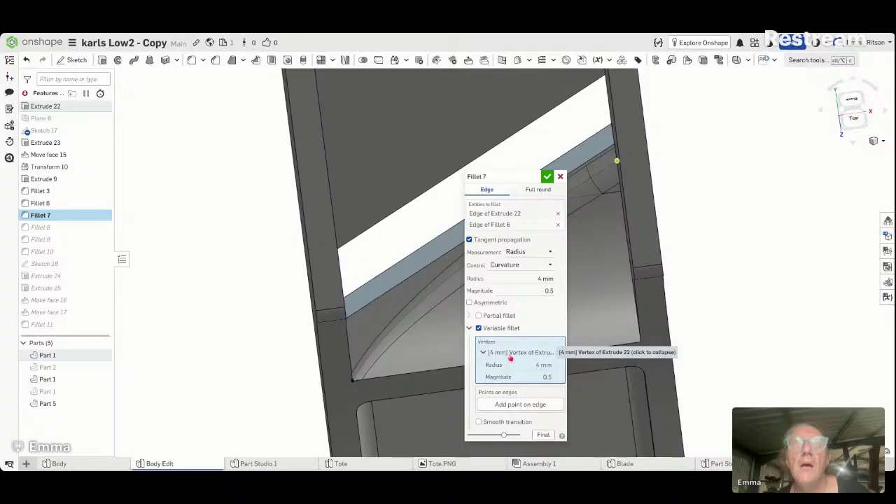
Step: Set the Extrude 22 vertex's radius to 2 mm and try including the Fillet 6 vertex at the crossbar end again
click(544, 365)
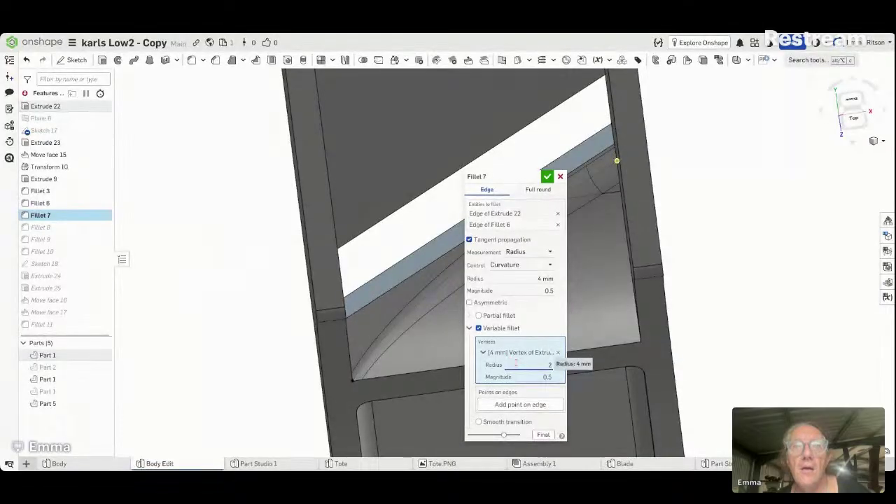
text(2)
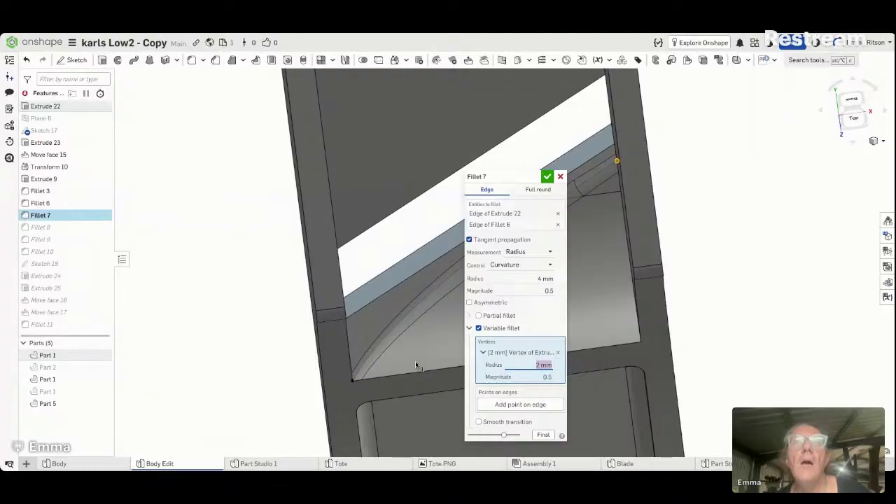
click(353, 382)
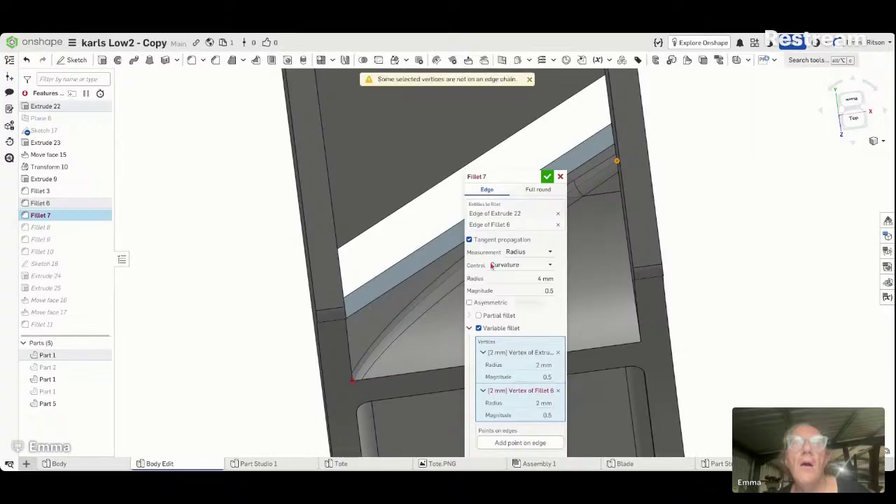
drag(518, 176, 713, 153)
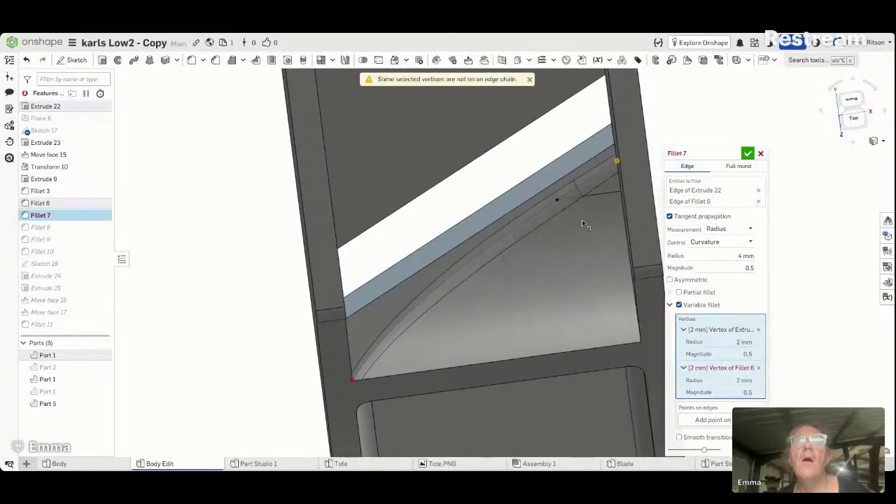
click(758, 368)
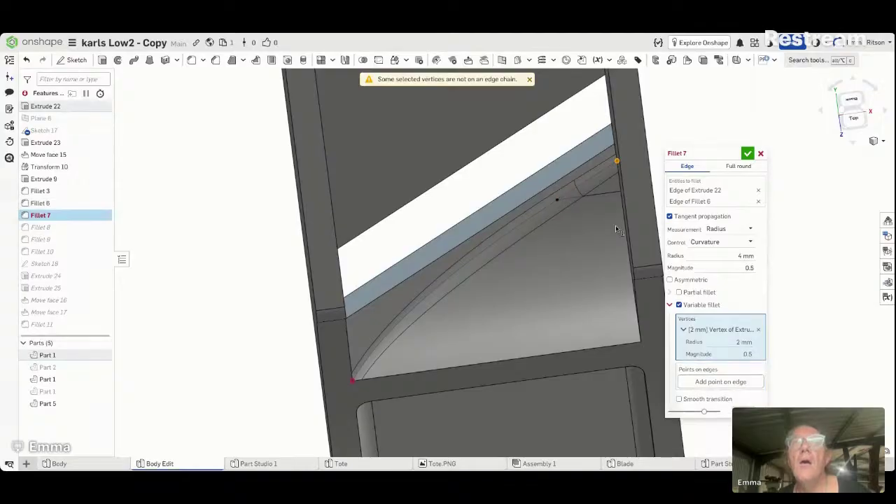
Step: Add the intermediate Fillet 6 vertex near the ramp's mouth end with a 4 mm radius and apply the Fillet 7 changes
click(557, 203)
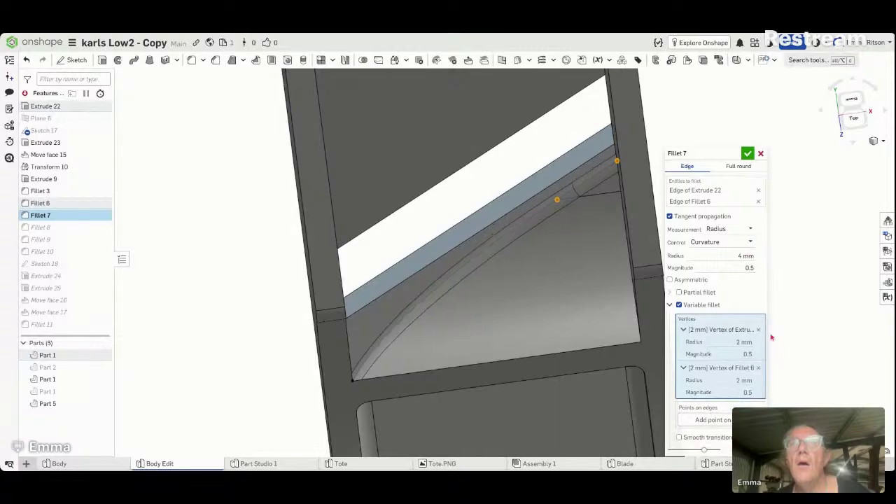
click(732, 379)
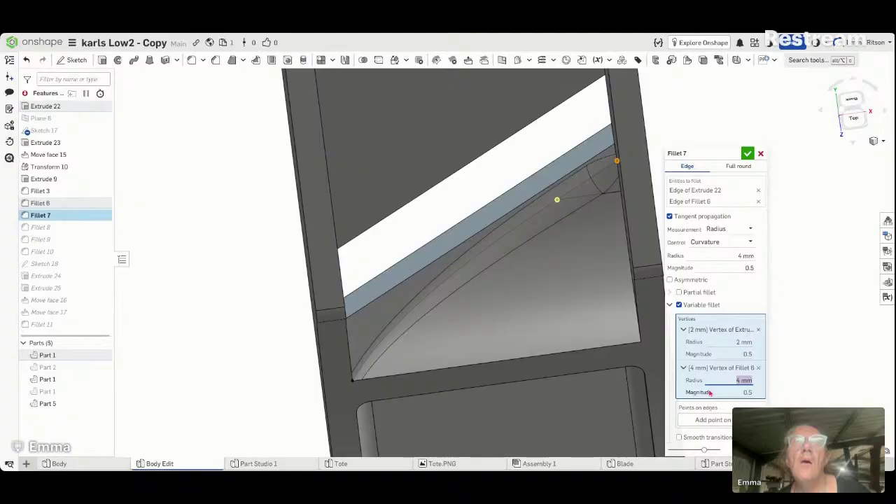
right_drag(578, 370, 560, 338)
click(748, 153)
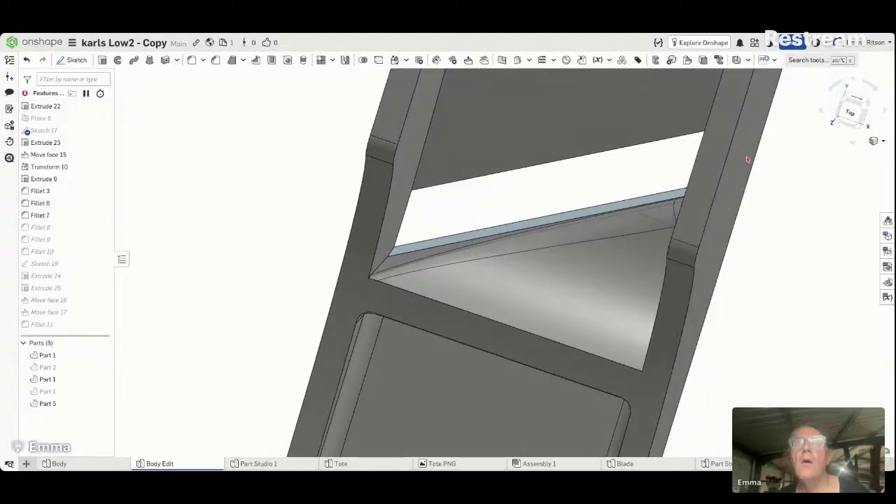
Step: Open the sketch of the raised GRAY lettering on the front of the body for editing and rename it badge
right_drag(621, 291, 584, 286)
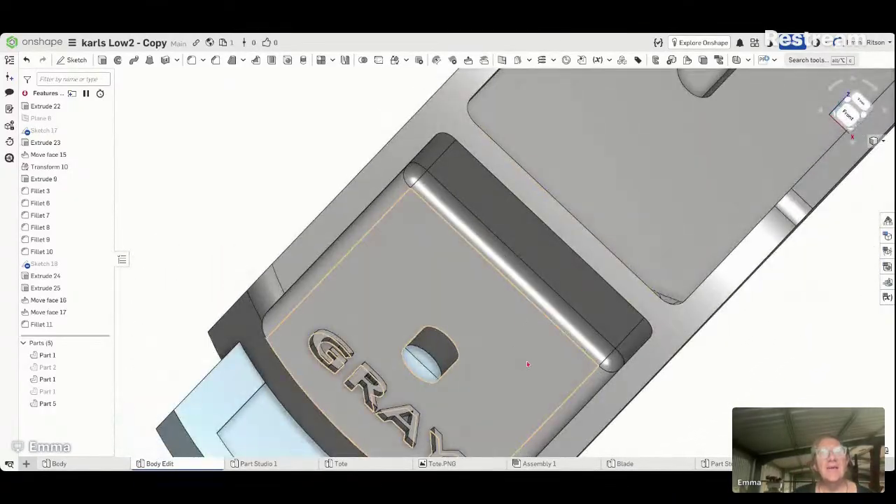
right_drag(530, 355, 506, 359)
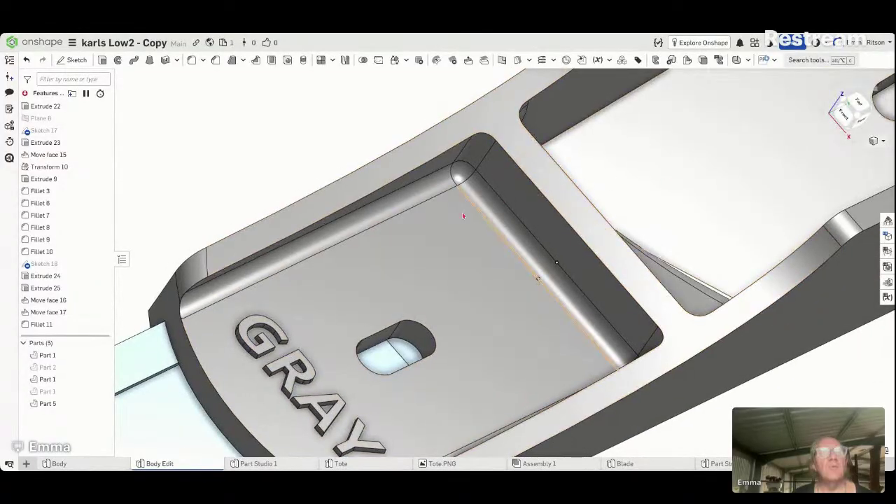
scroll(394, 254, down, 5)
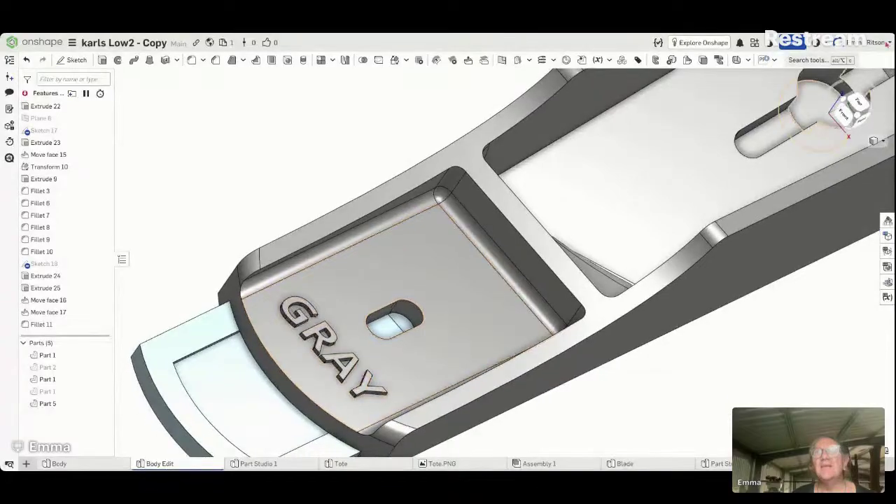
click(859, 104)
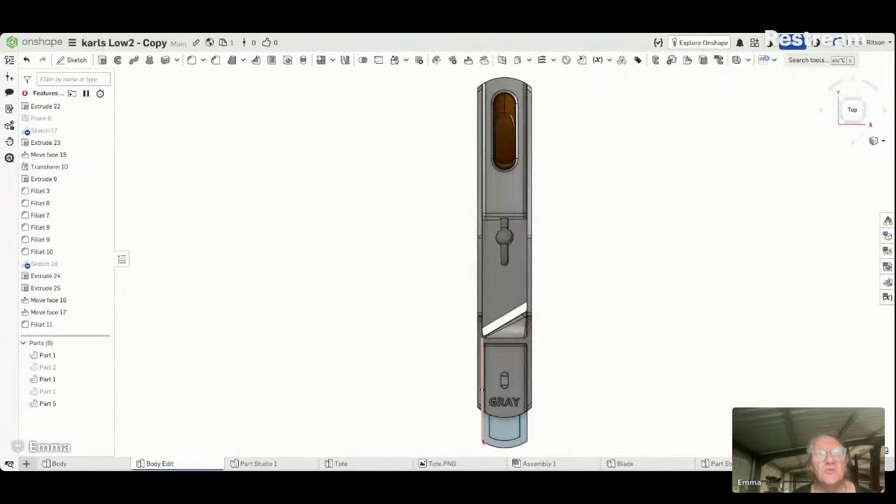
scroll(484, 440, up, 5)
scroll(492, 440, up, 3)
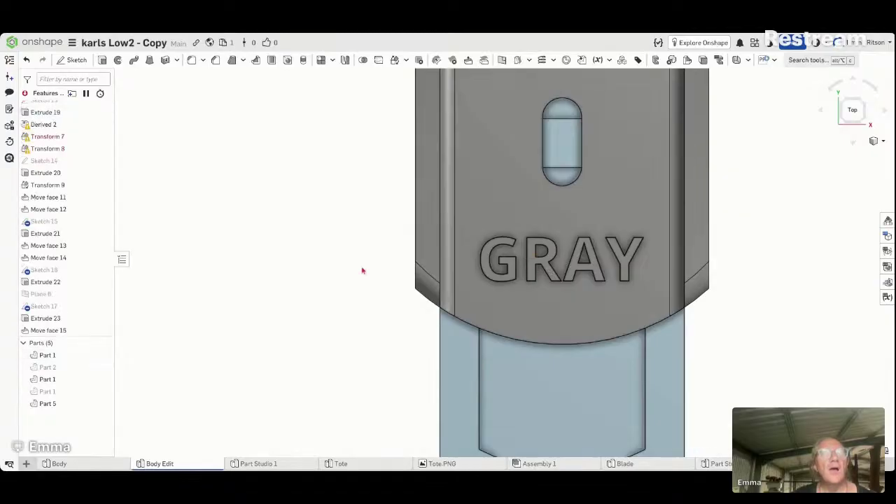
click(532, 274)
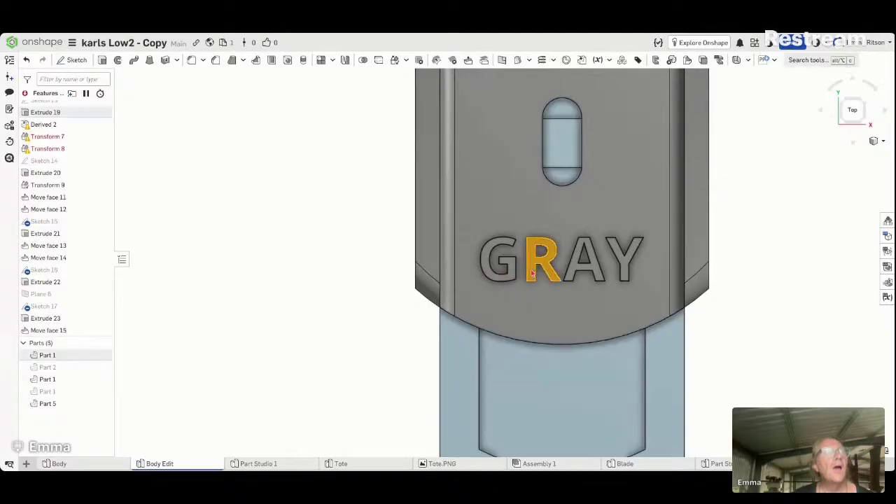
right_click(81, 108)
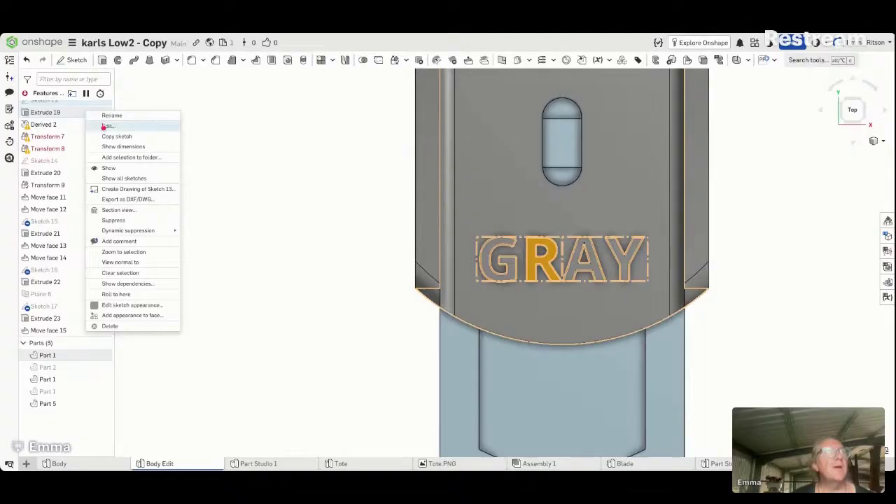
click(107, 126)
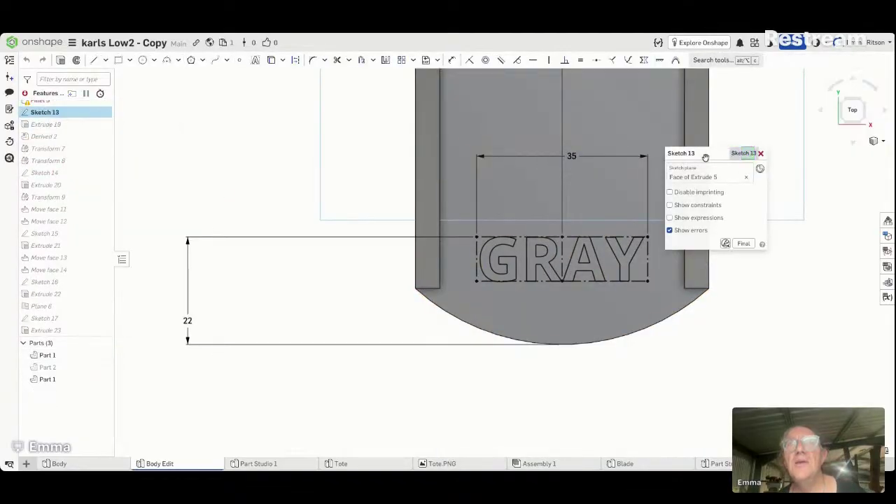
click(737, 155)
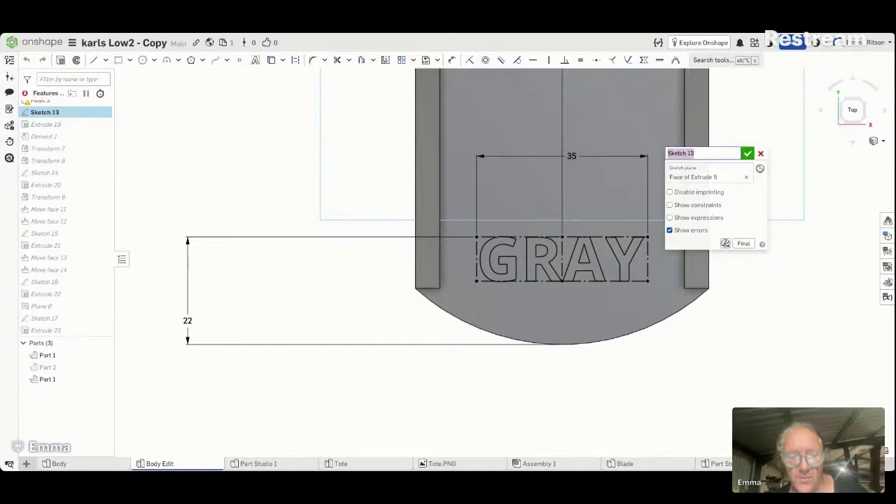
key(Return)
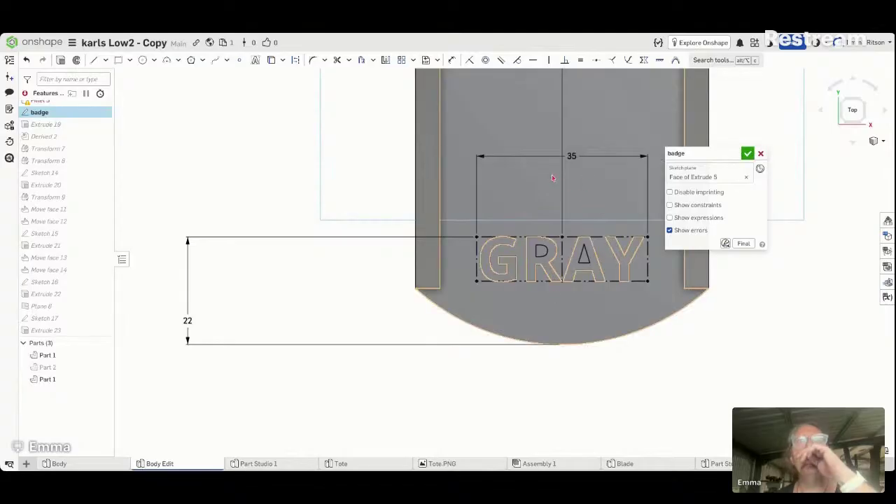
scroll(579, 249, down, 3)
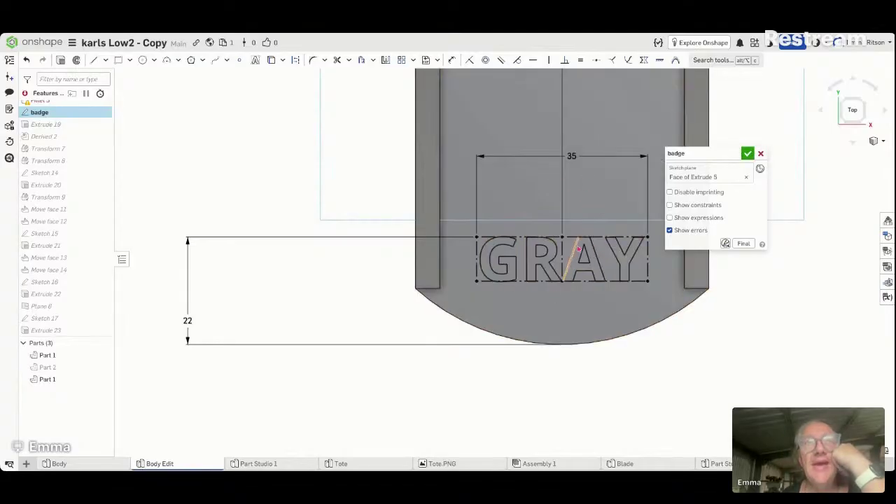
scroll(579, 249, down, 5)
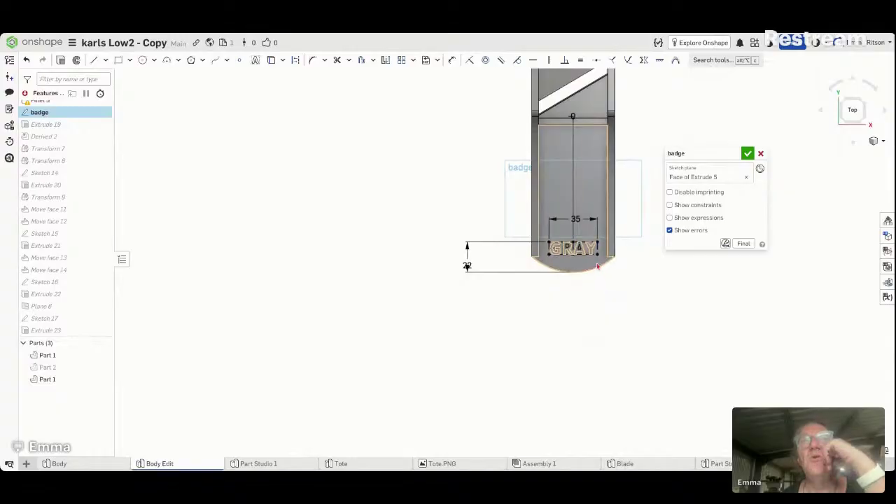
scroll(583, 264, up, 3)
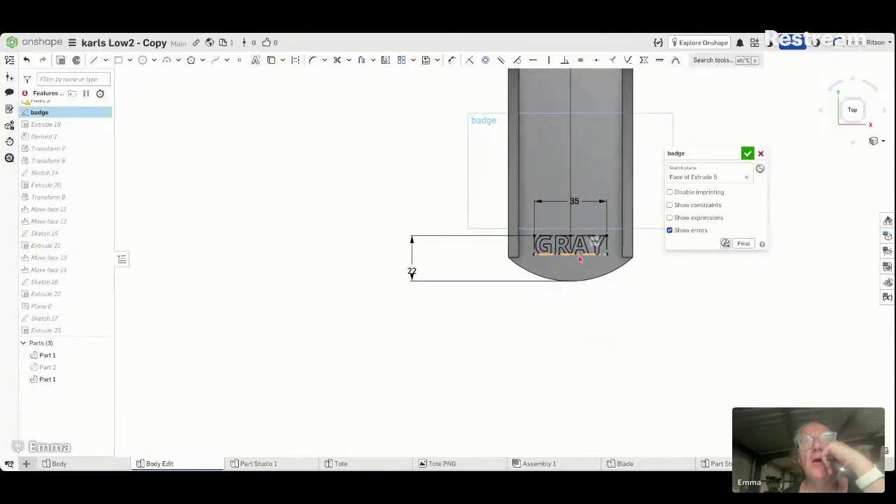
Step: Draw an ellipse centred on the GRAY lettering and enclosing it, and finish the badge sketch
scroll(579, 259, up, 3)
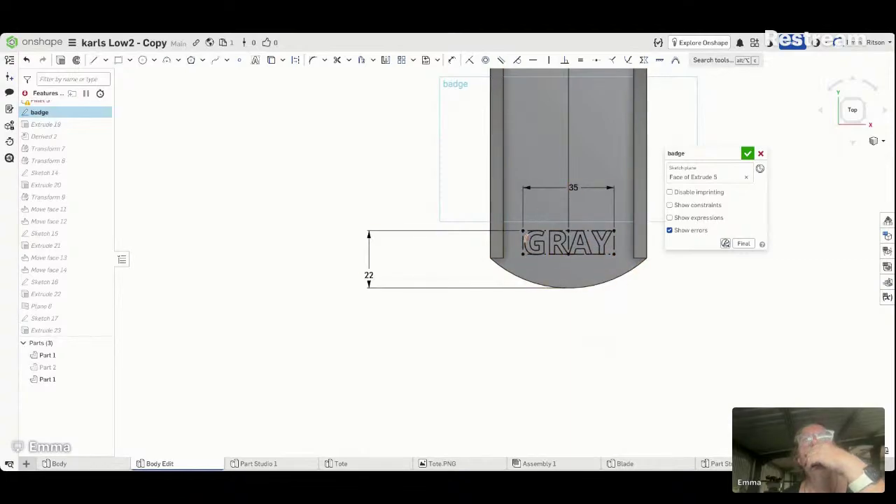
scroll(581, 253, up, 3)
scroll(581, 253, up, 1)
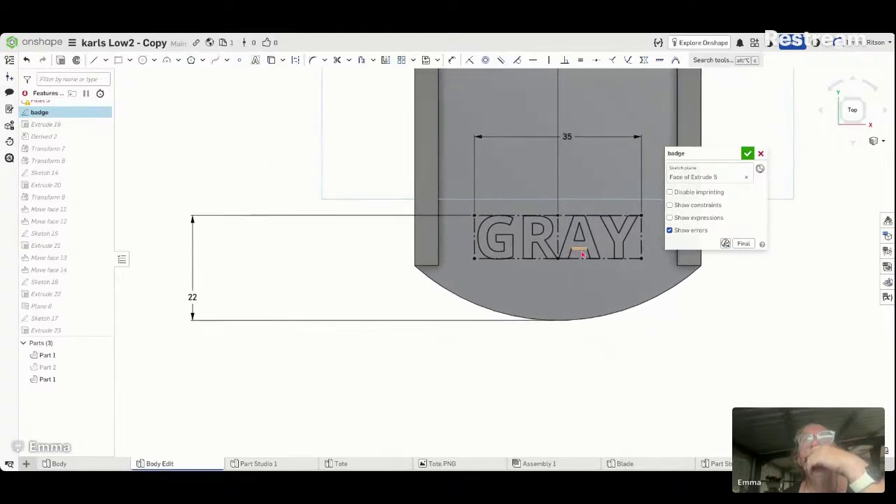
click(154, 61)
click(180, 108)
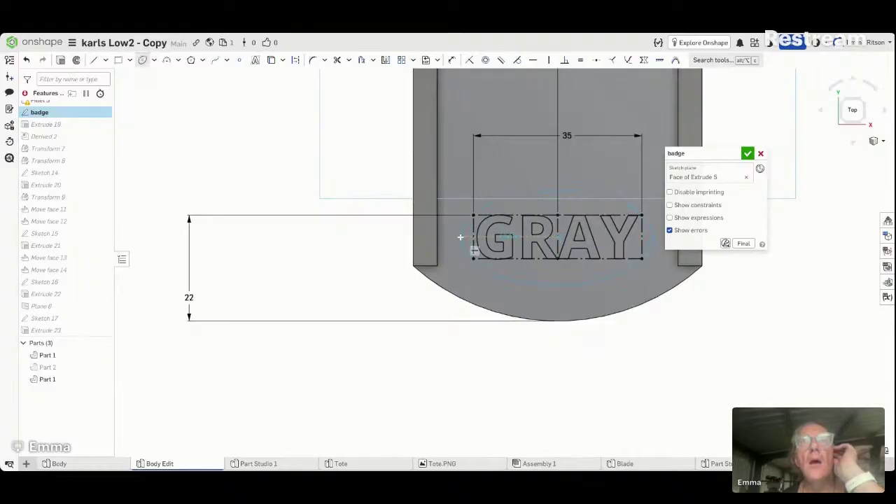
click(516, 278)
click(760, 156)
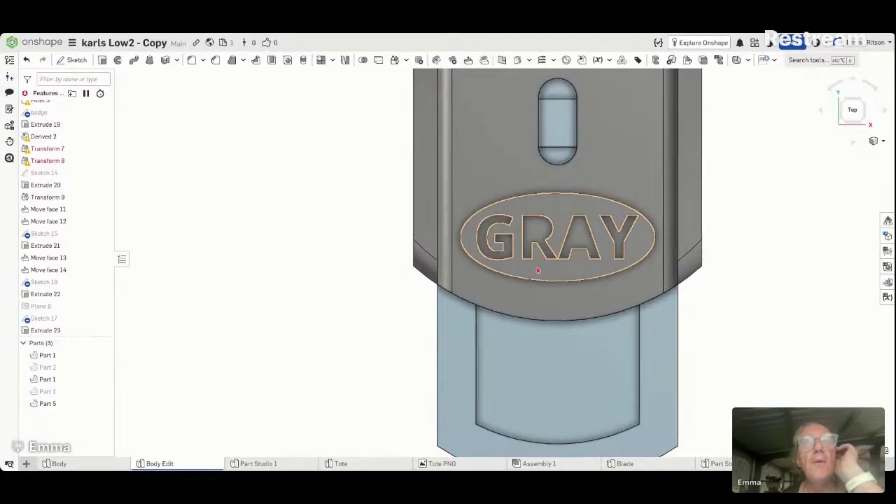
Step: Reopen the badge sketch from the raised oval for editing and shorten its GRAY text to the single letter G
scroll(538, 270, up, 2)
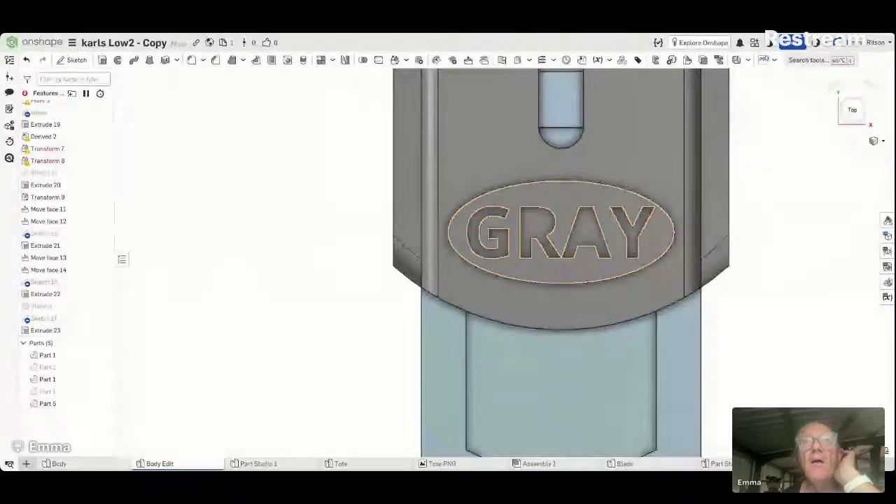
right_drag(538, 270, 530, 249)
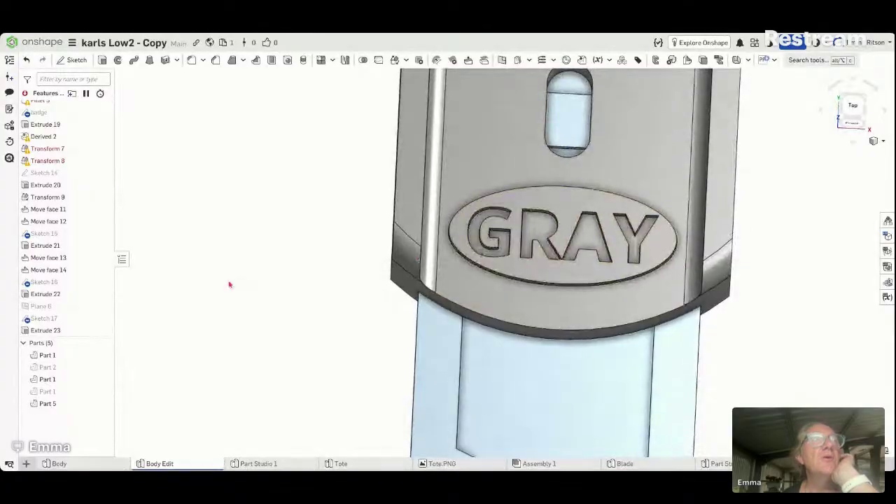
click(553, 267)
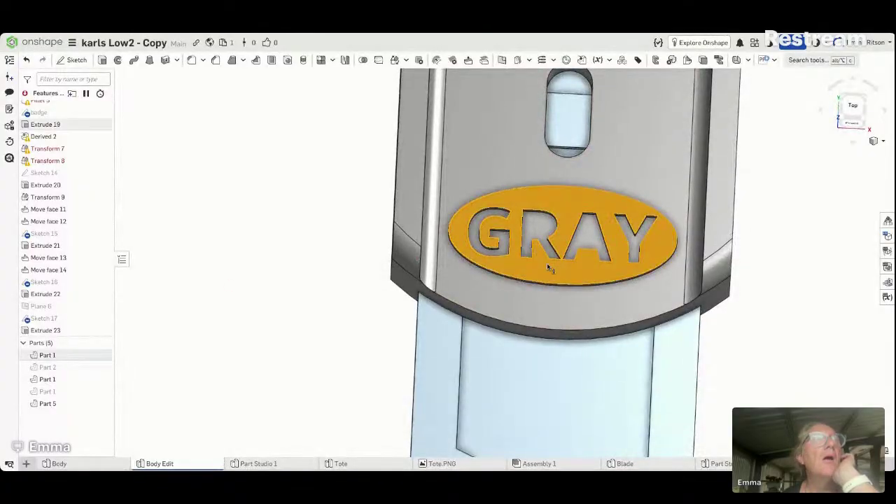
right_click(62, 126)
right_click(63, 113)
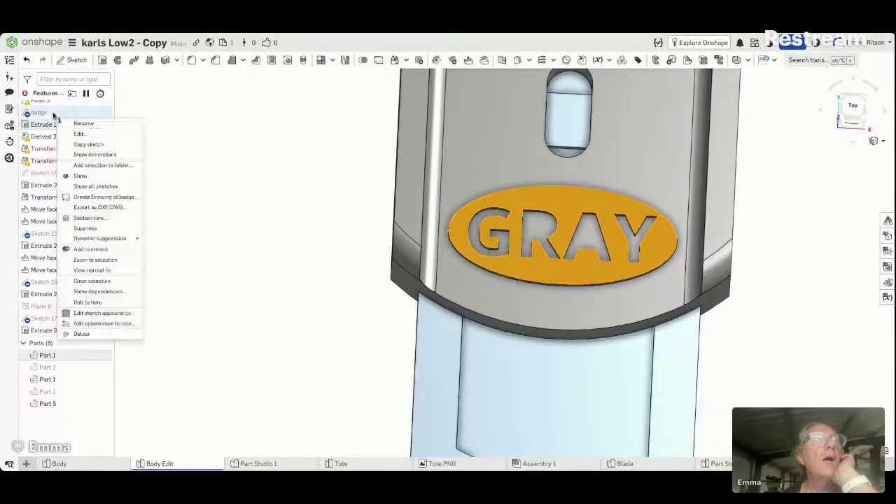
click(85, 134)
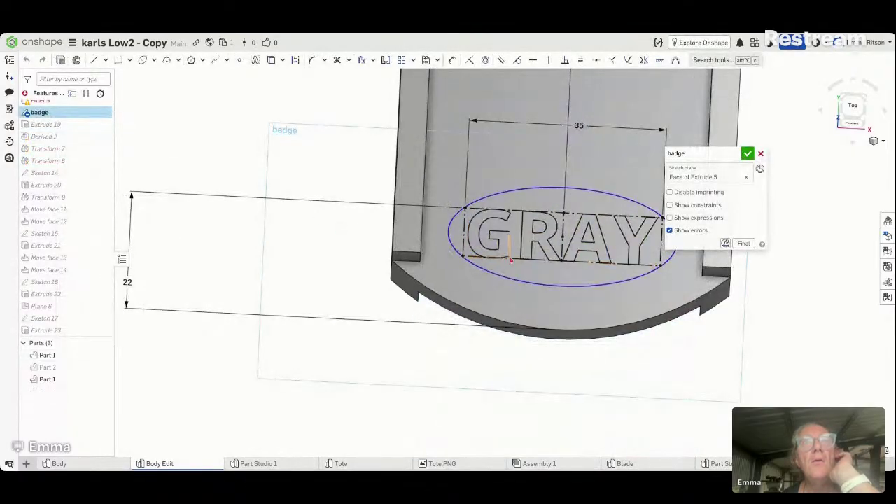
right_click(516, 253)
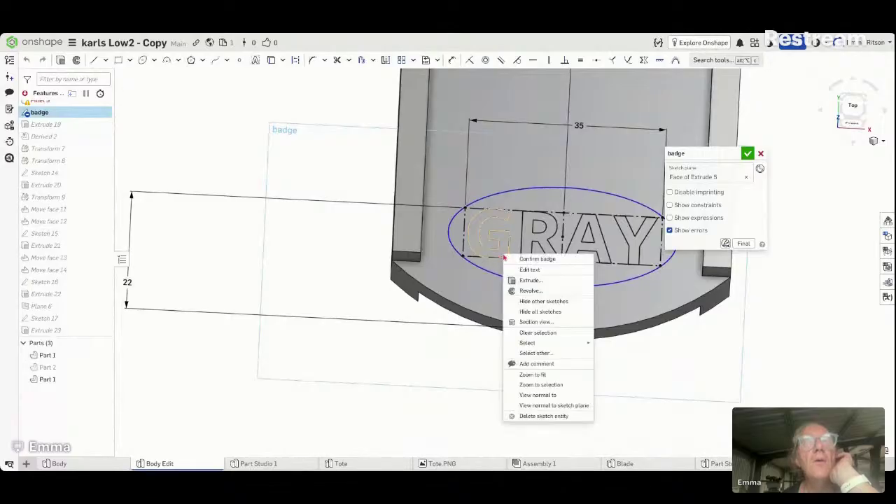
click(537, 273)
click(164, 145)
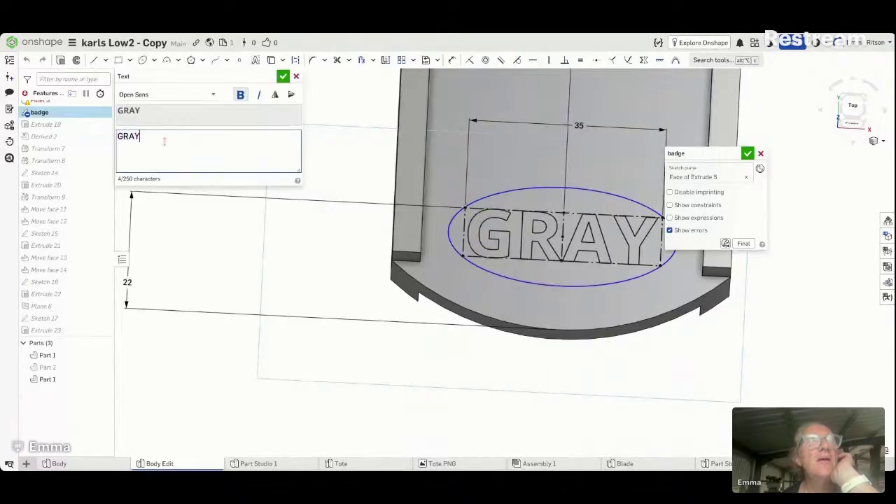
key(BackSpace)
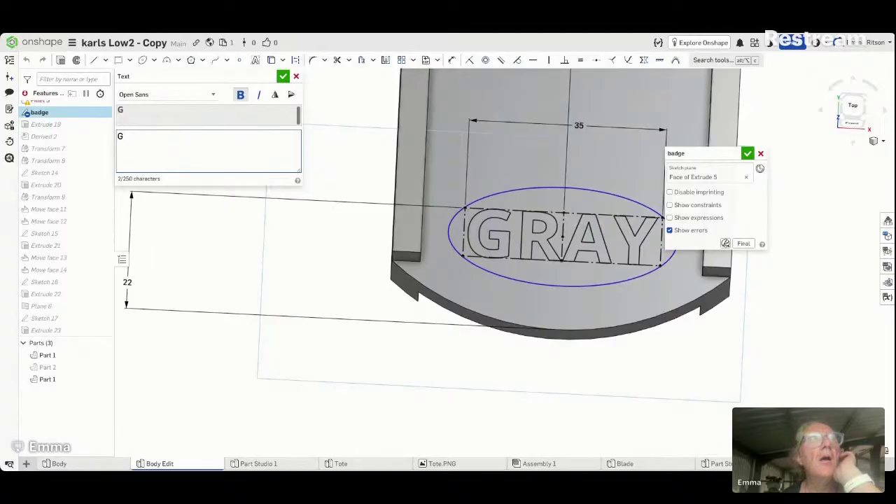
click(282, 77)
Step: Delete the 35 mm width dimension from the G's text box
scroll(386, 191, down, 1)
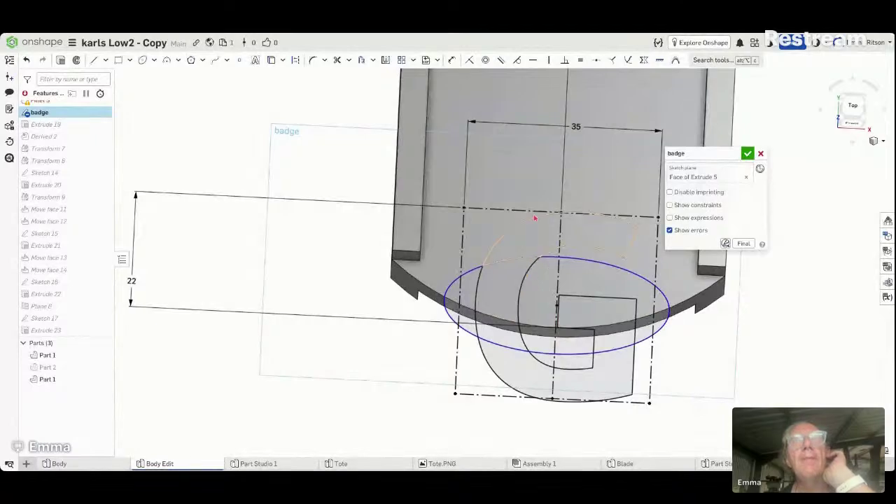
double_click(577, 126)
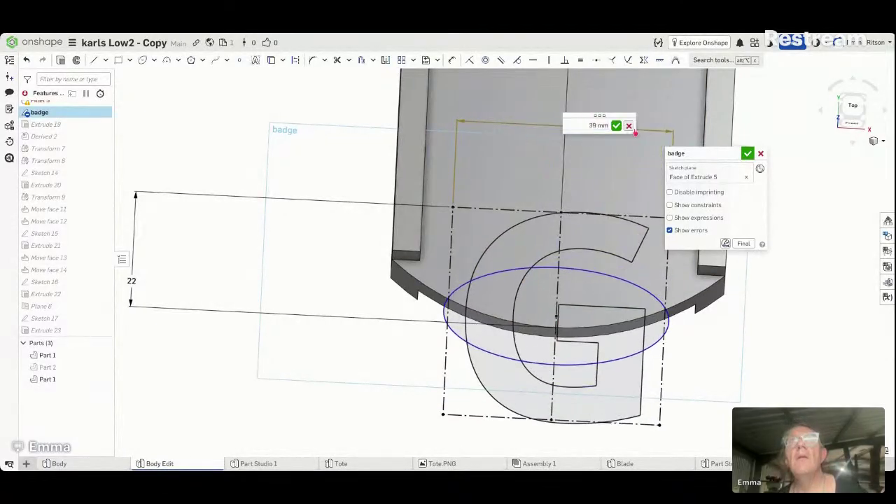
click(627, 127)
click(576, 128)
key(Delete)
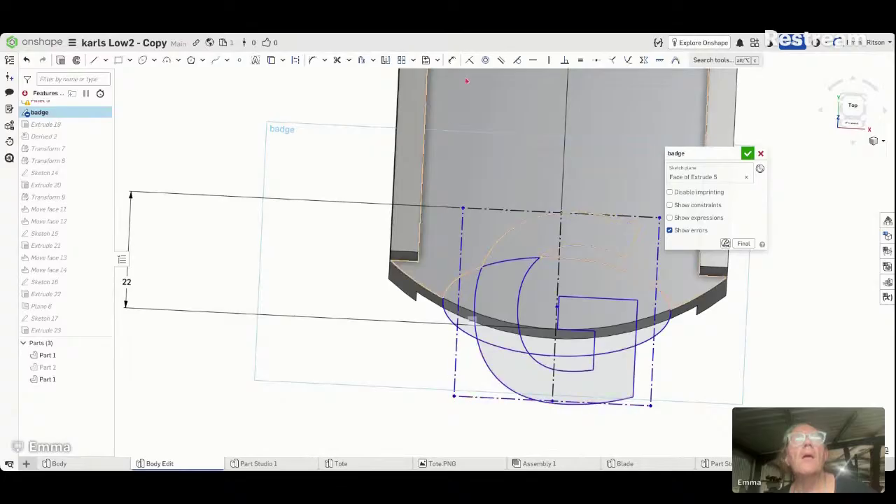
Step: Dimension the height of the G's text box at 6 mm
click(451, 59)
click(457, 301)
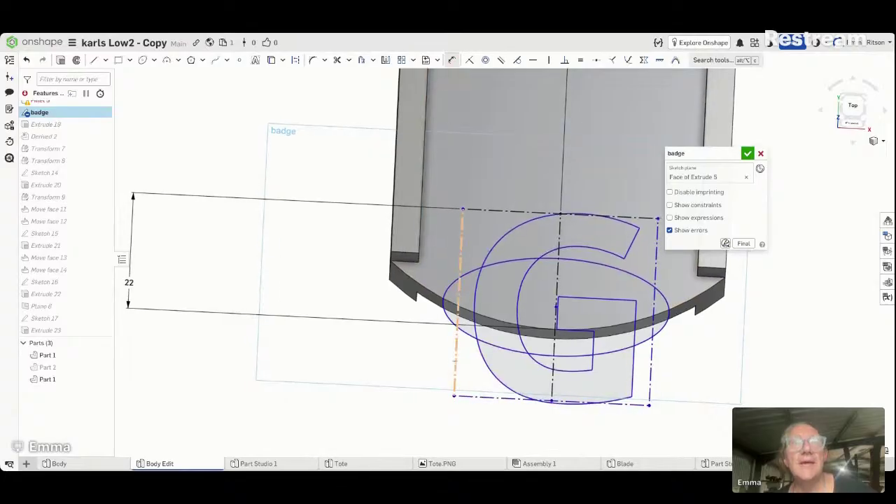
click(346, 343)
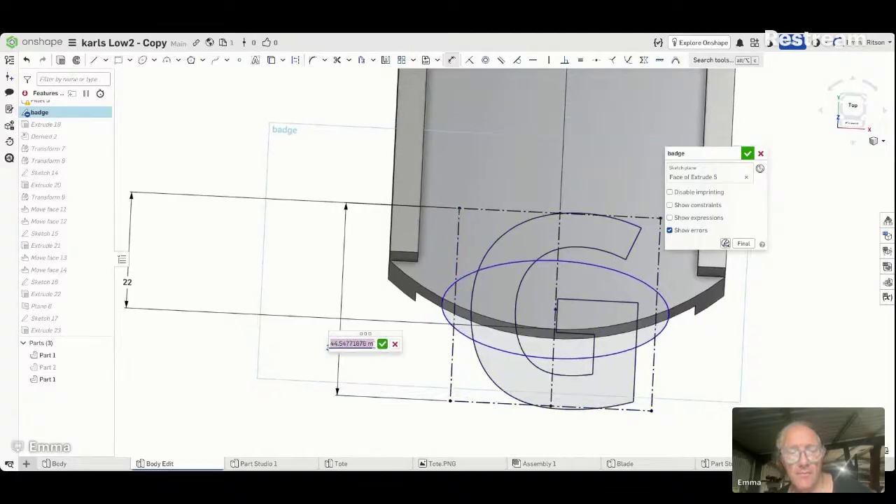
key(Return)
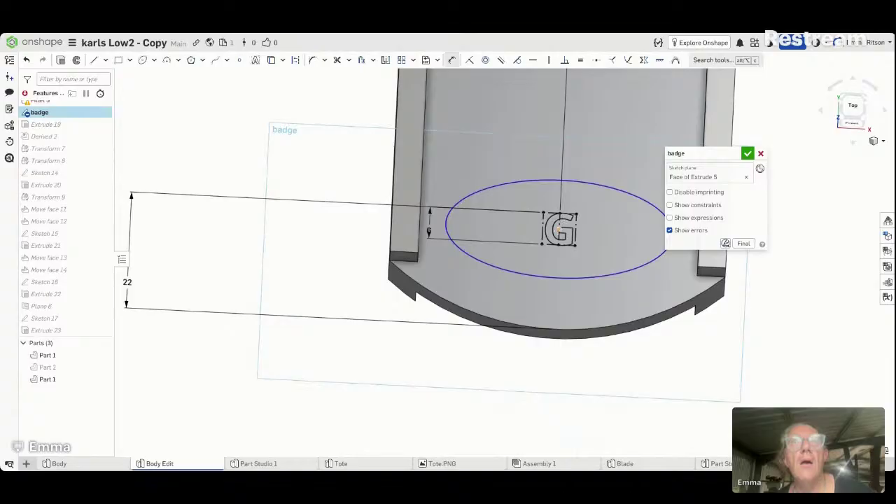
Step: Transform the G and its text box horizontally by about 17 mm to the ellipse's left end
scroll(557, 235, down, 5)
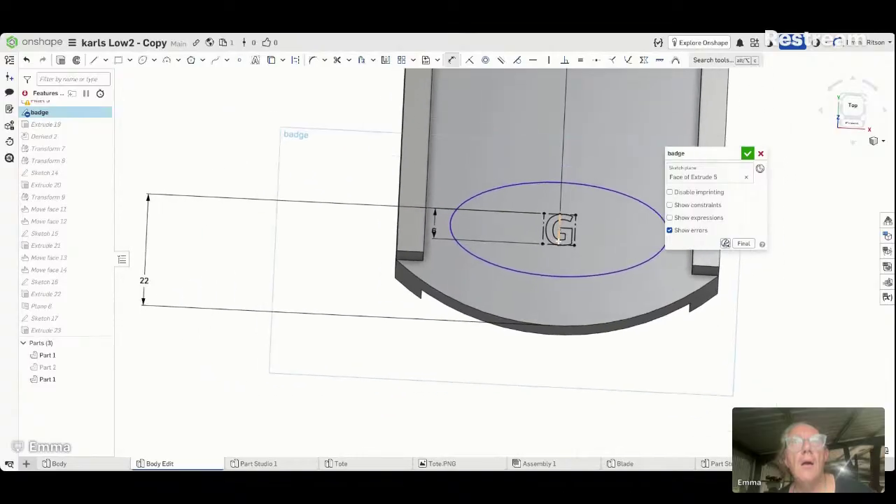
scroll(558, 236, down, 3)
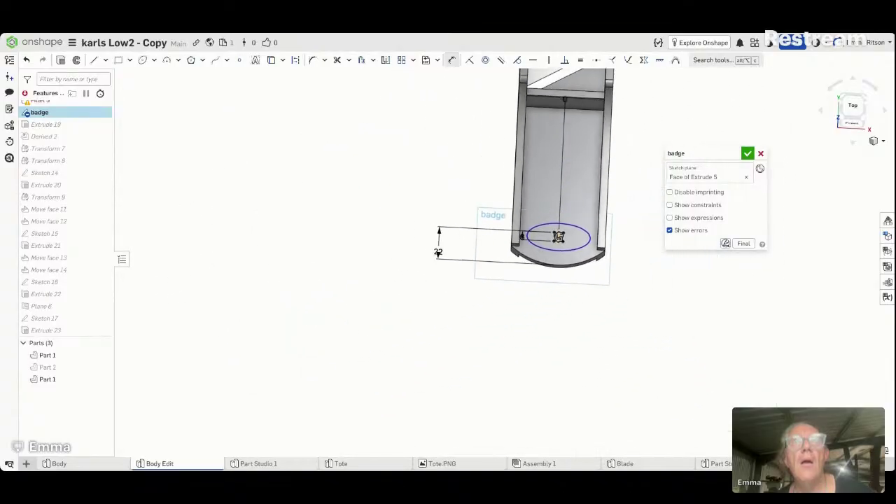
scroll(558, 236, up, 6)
scroll(560, 233, up, 5)
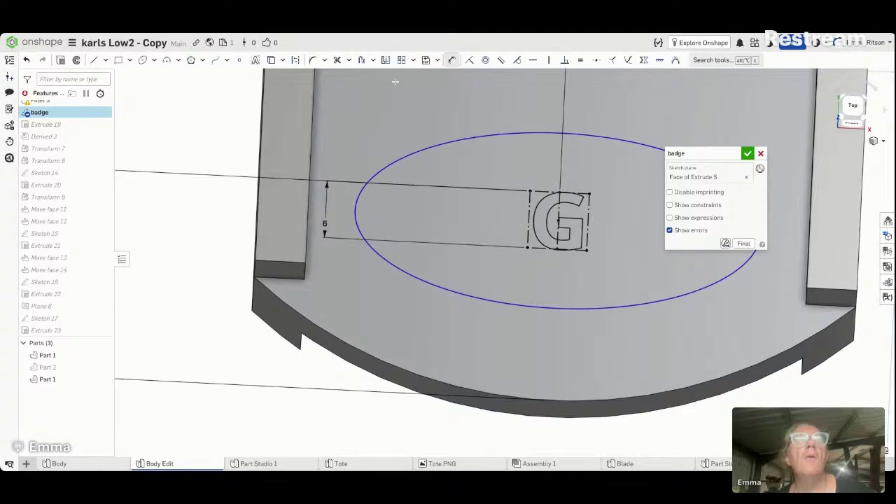
click(413, 60)
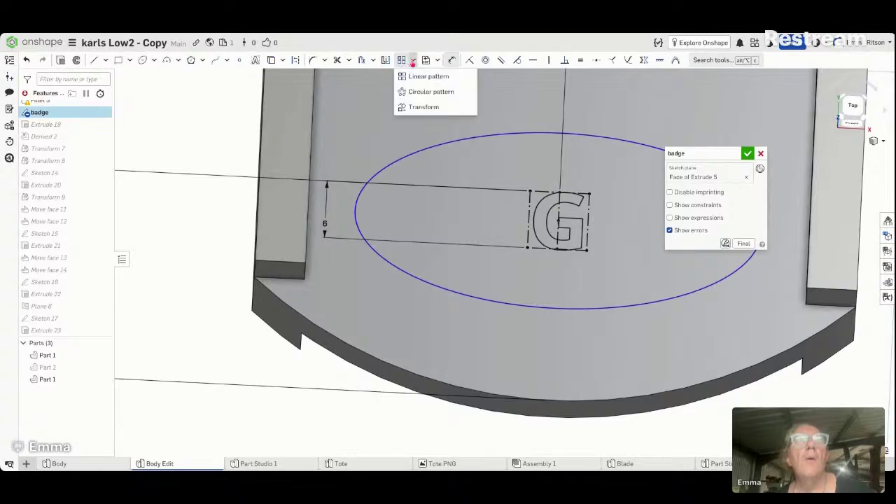
click(420, 107)
drag(506, 170, 614, 289)
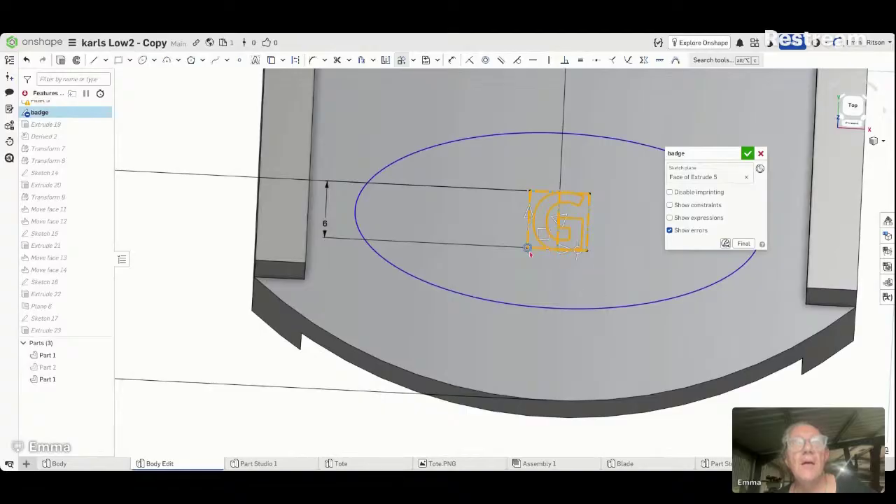
mouse_move(527, 247)
mouse_down()
mouse_move(573, 239)
mouse_move(559, 223)
mouse_move(599, 223)
mouse_move(422, 217)
mouse_up()
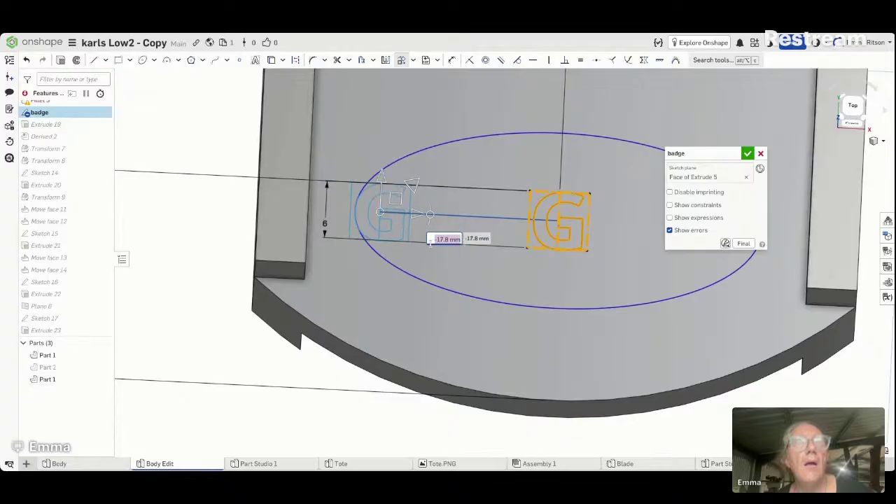
drag(418, 217, 430, 218)
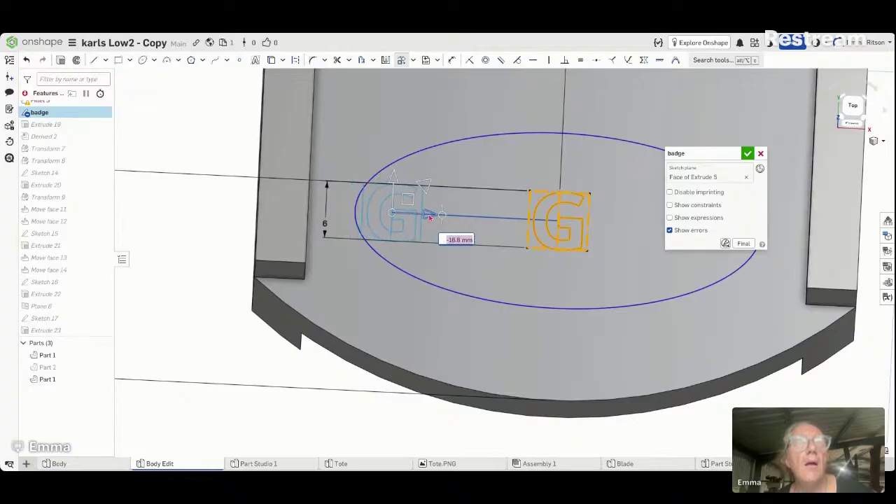
click(467, 318)
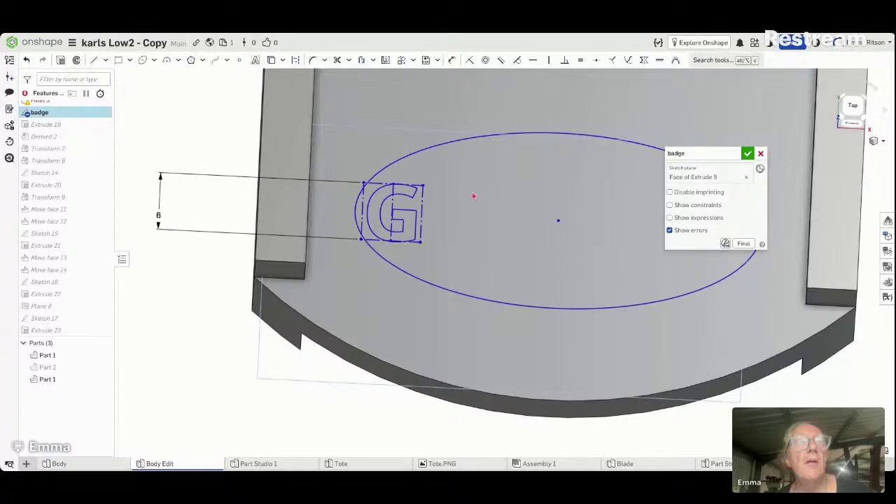
Step: Scale the G and its text box about their centre by a factor of about 1.43 with Transform
click(400, 60)
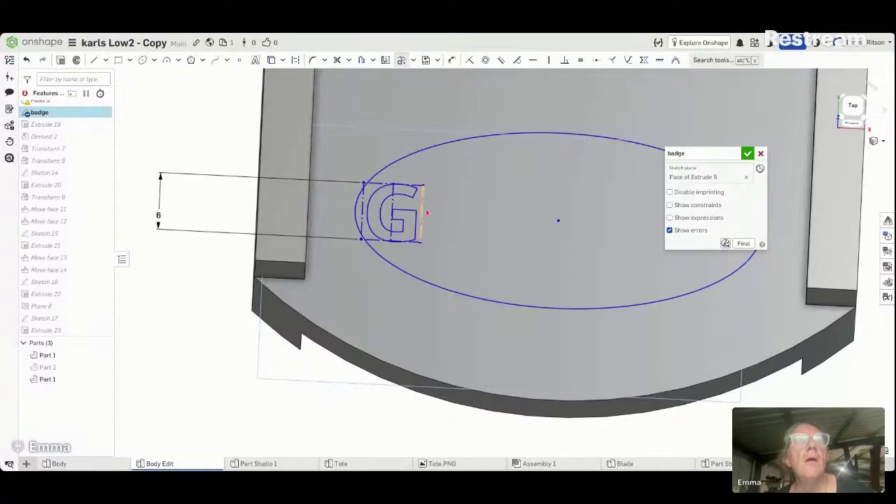
mouse_move(446, 182)
mouse_down()
mouse_move(395, 256)
mouse_move(372, 243)
mouse_up()
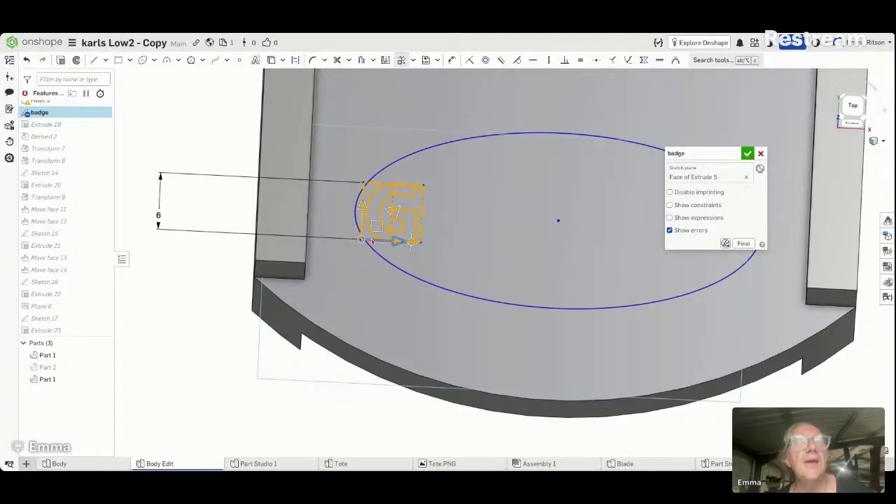
drag(365, 241, 393, 217)
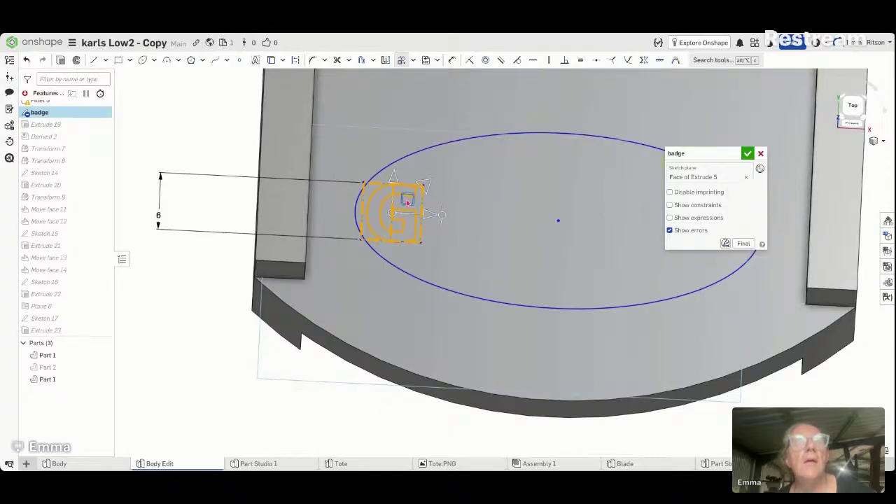
drag(428, 186, 441, 172)
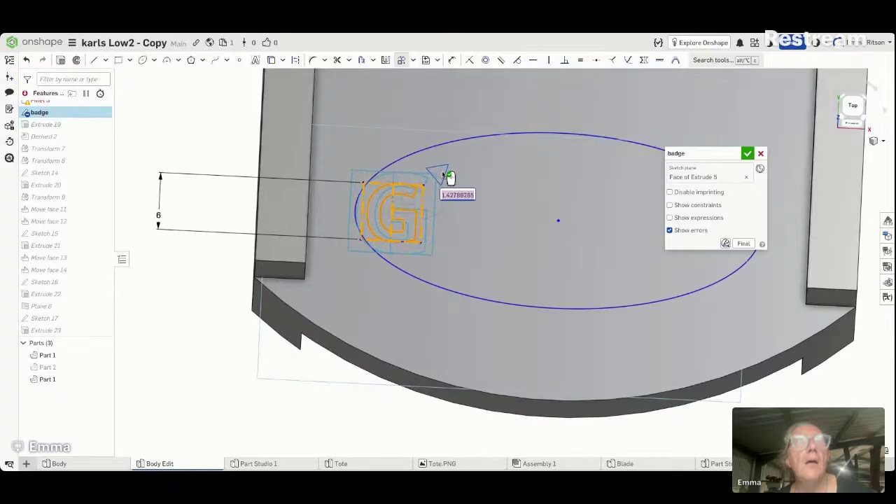
click(517, 242)
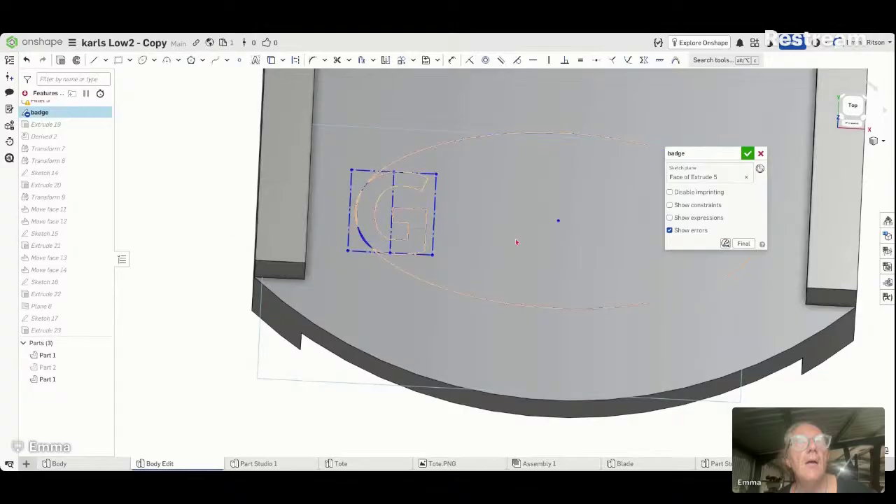
Step: Convert the ellipse around the lettering to construction geometry and discard the badge sketch edits
click(436, 292)
click(295, 60)
click(497, 239)
click(225, 199)
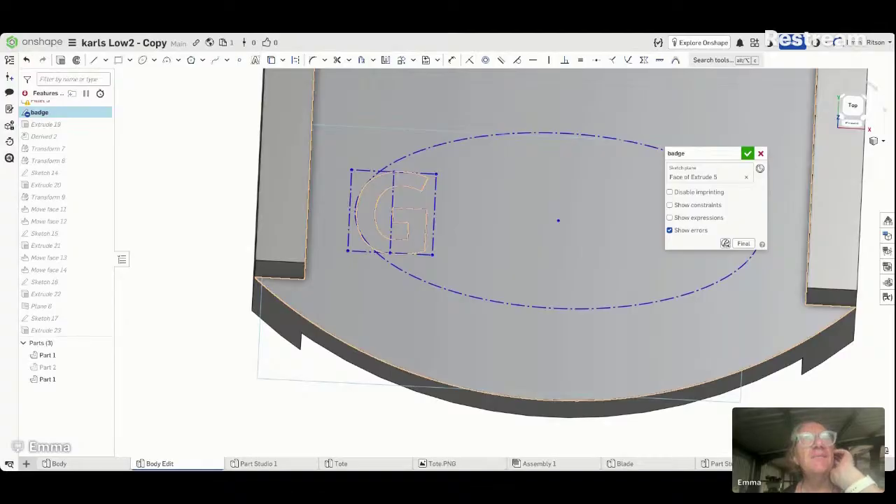
click(760, 153)
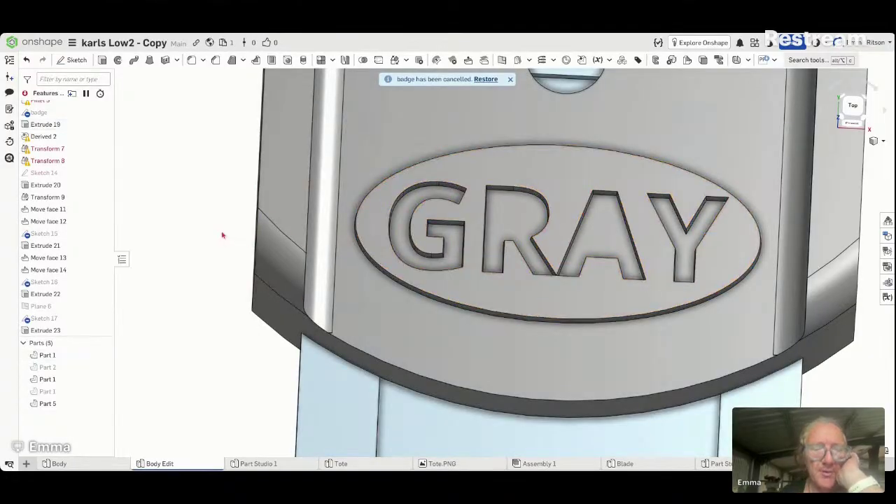
Step: Undo the last committed sketch change that added the ellipse around the GRAY lettering
key(ctrl+z)
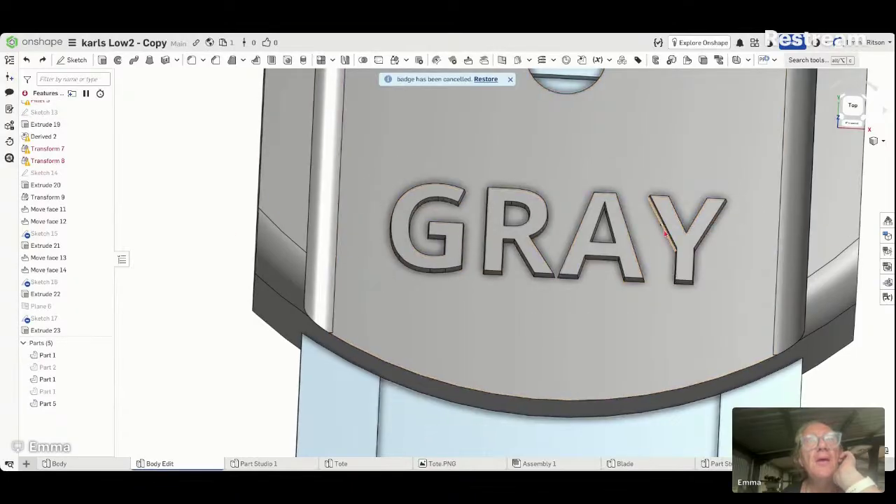
scroll(661, 233, up, 3)
scroll(666, 231, up, 5)
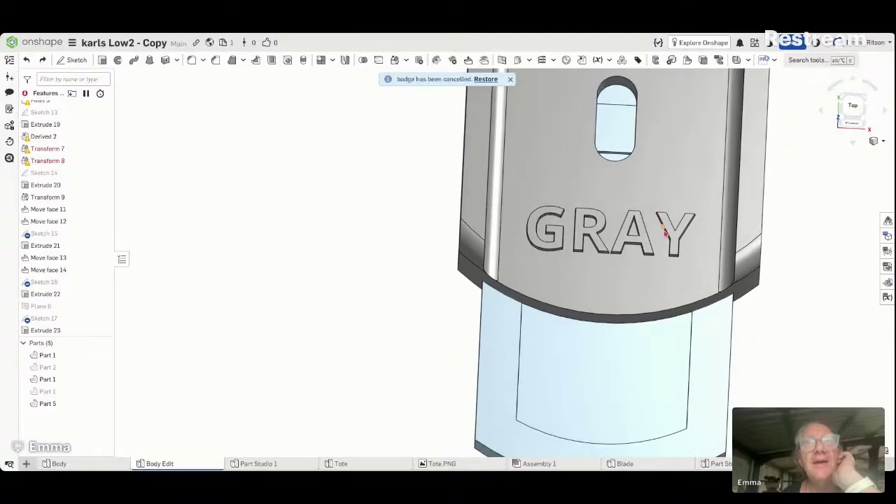
click(854, 107)
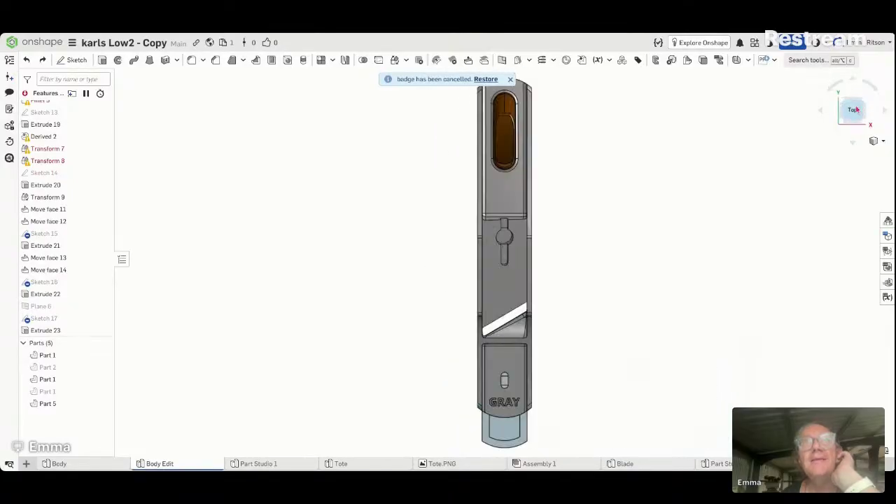
right_drag(588, 231, 624, 245)
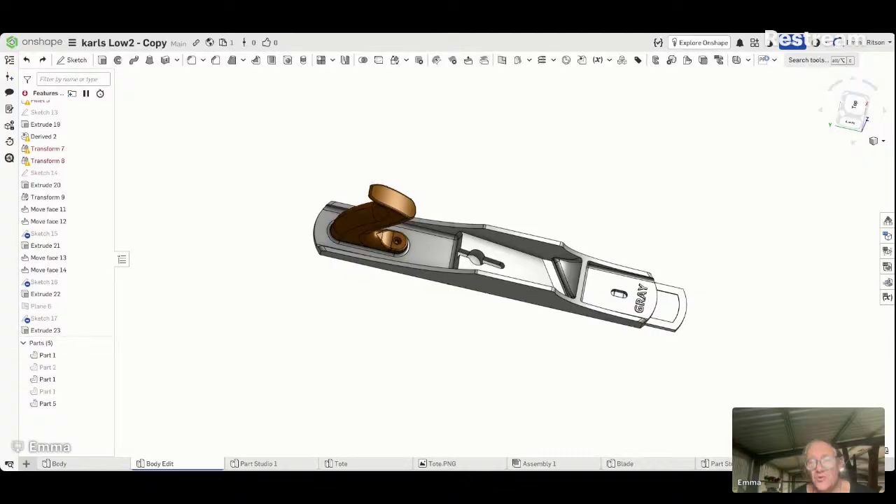
mouse_move(439, 258)
right_down()
mouse_move(436, 246)
mouse_move(454, 256)
mouse_move(440, 252)
mouse_move(428, 275)
mouse_move(450, 242)
mouse_move(451, 258)
right_up()
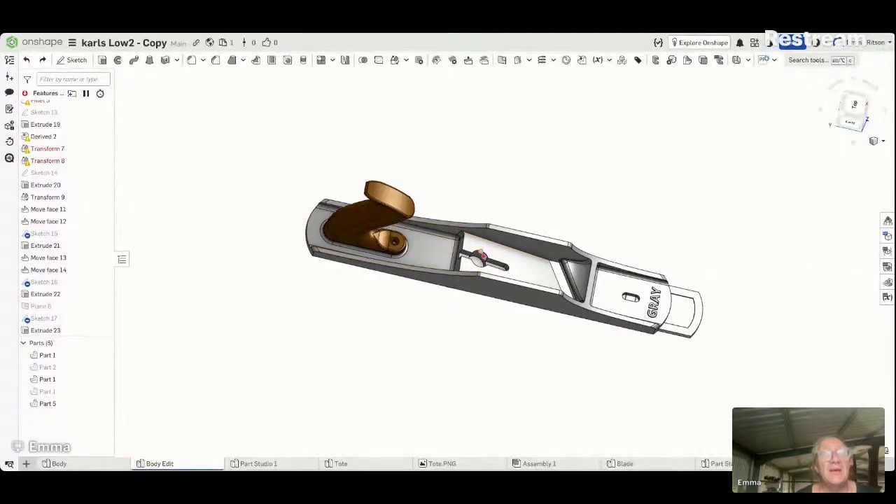
right_drag(469, 238, 464, 272)
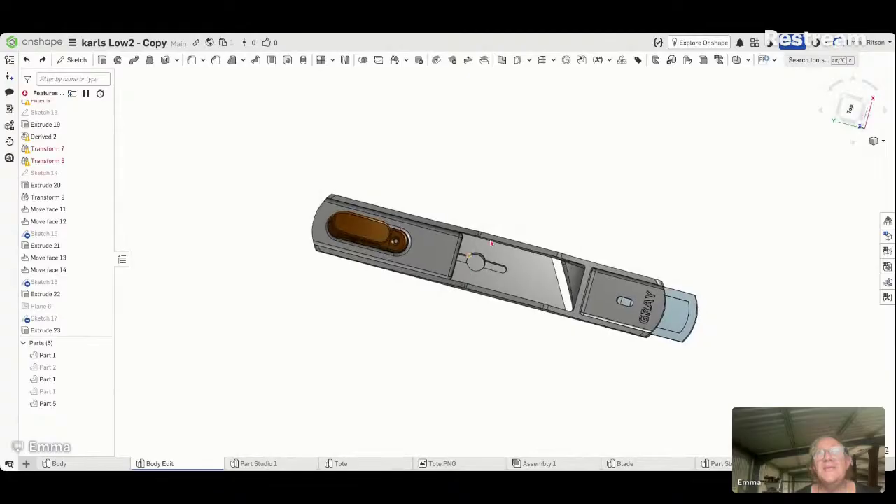
Step: Open Sketch 17, the profile behind the sloped blade bed face, for editing with the plane lying horizontally in top view
click(850, 110)
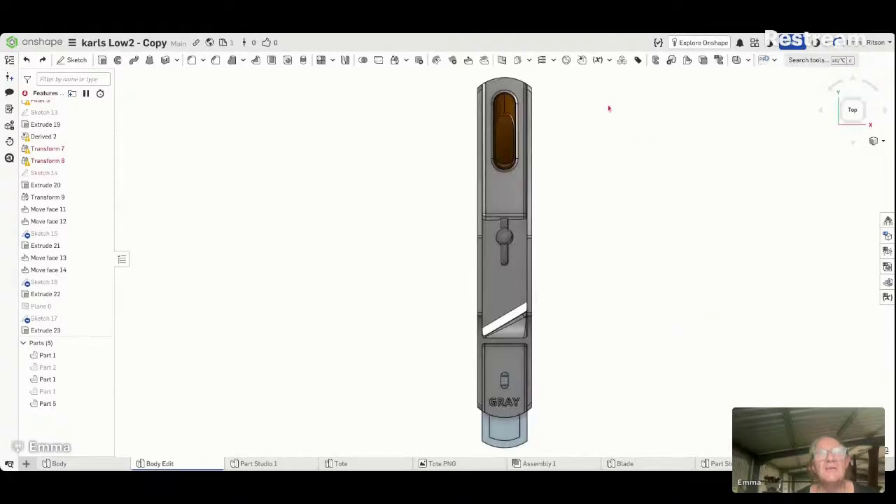
click(834, 92)
click(834, 92)
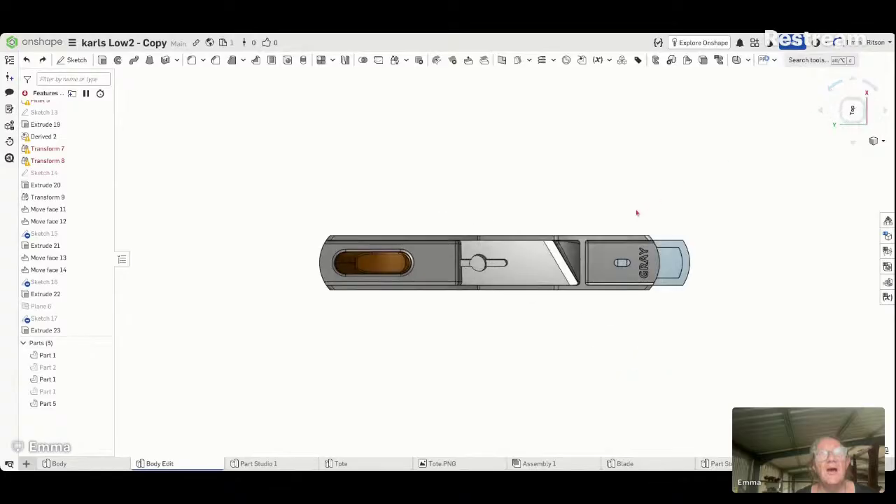
right_click(523, 269)
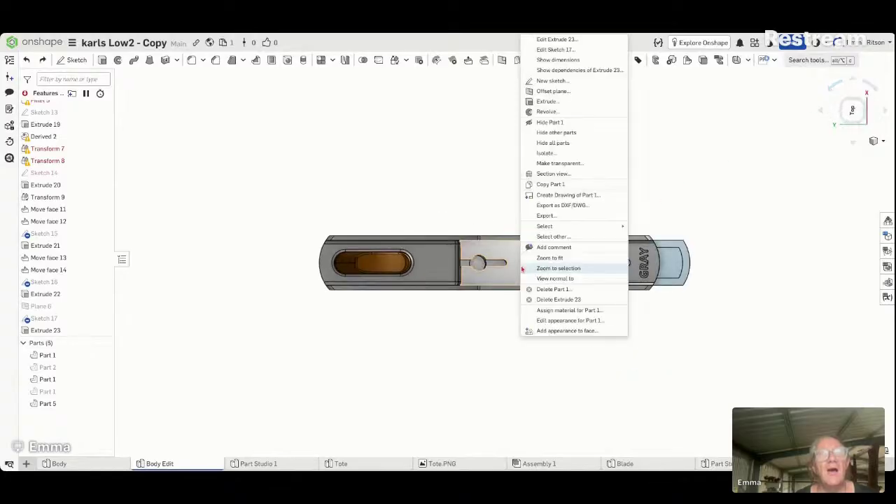
click(513, 271)
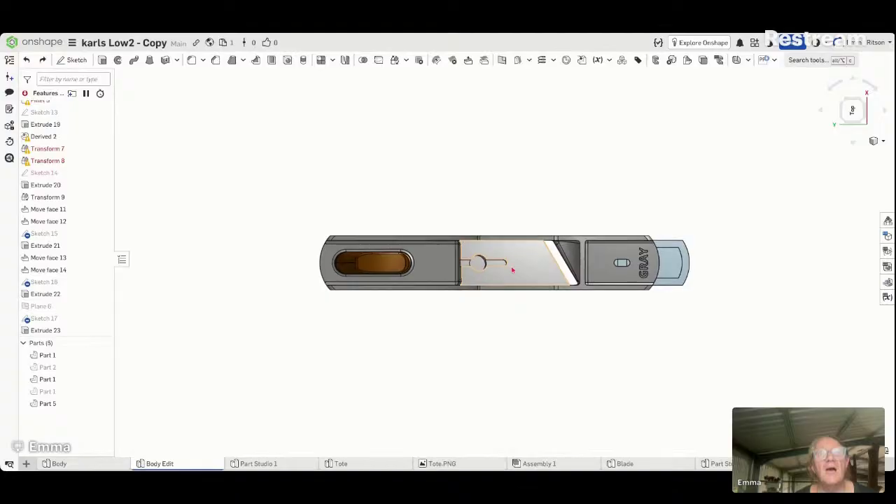
click(525, 268)
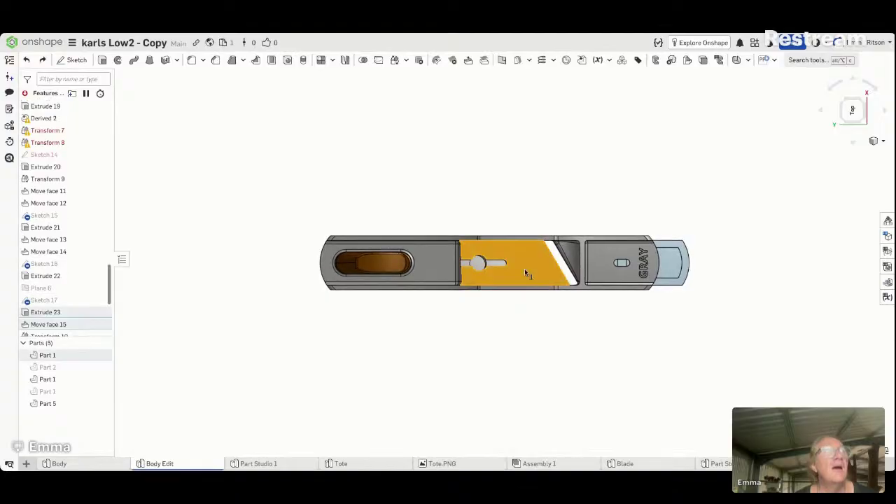
right_click(65, 306)
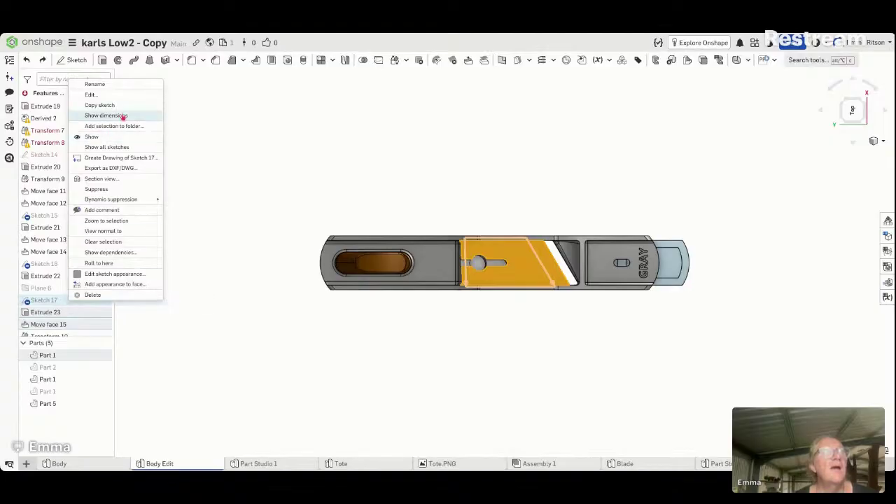
click(132, 95)
scroll(501, 227, up, 5)
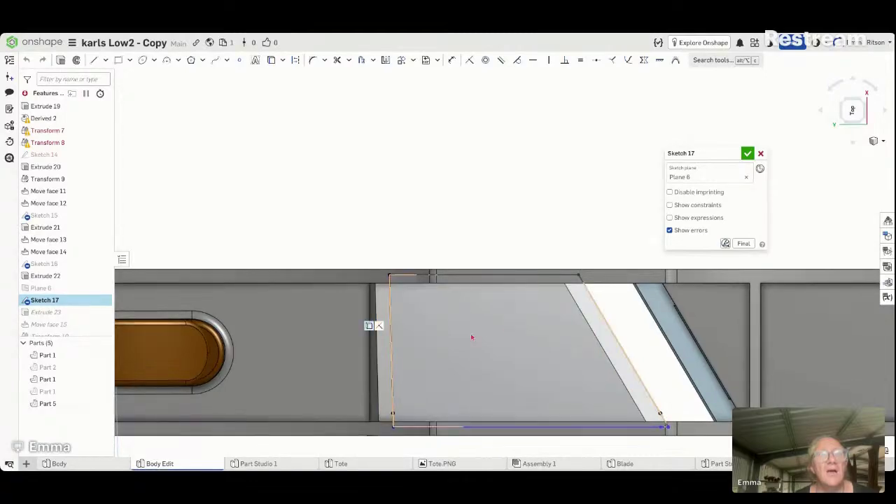
Step: Draw an outward-bulging three-point arc between the endpoints of the bed profile's handle-side edge and set its radius to 33
click(272, 62)
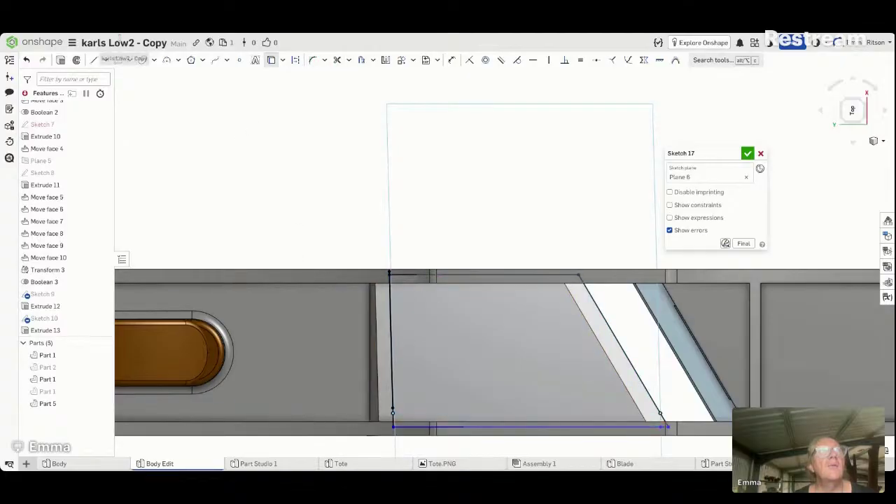
click(168, 62)
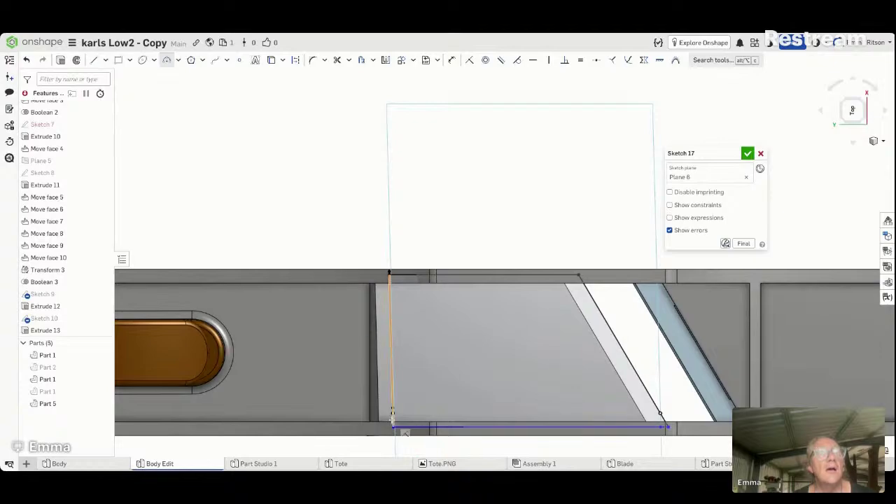
click(393, 426)
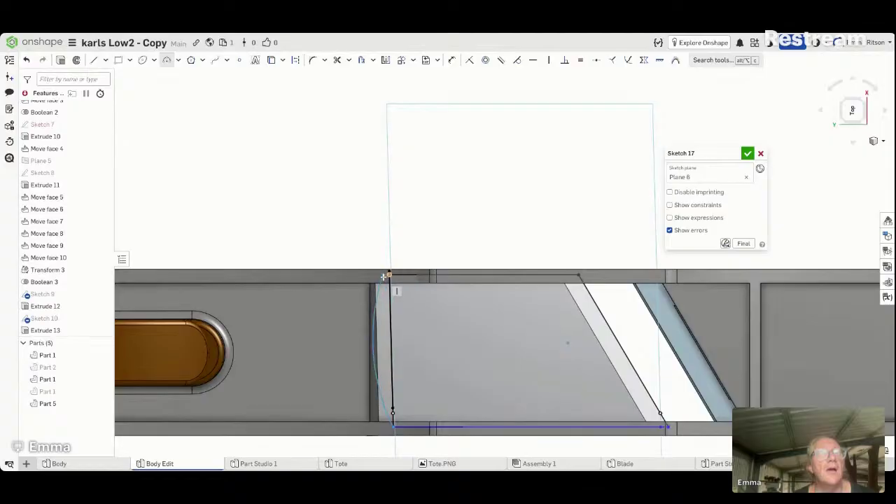
click(386, 276)
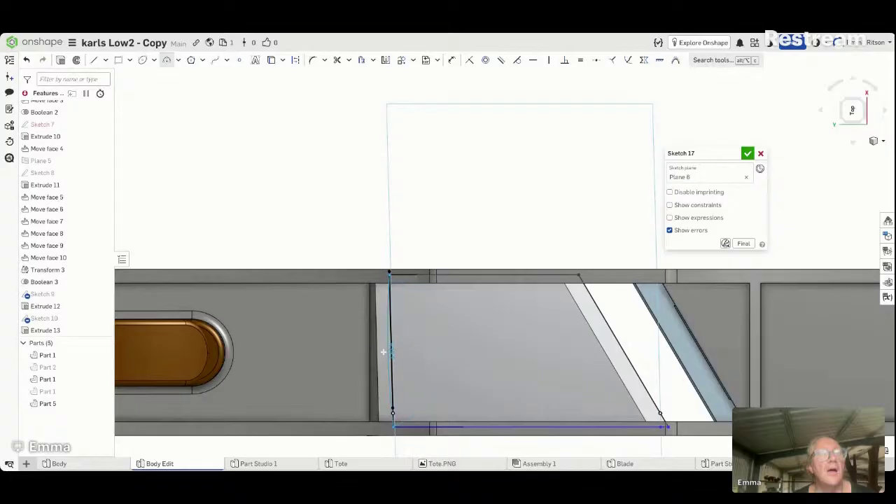
click(347, 350)
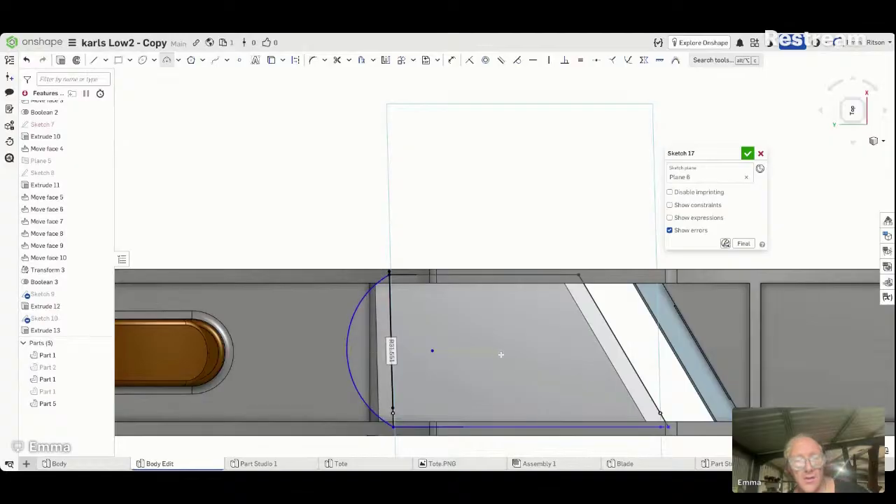
text(33)
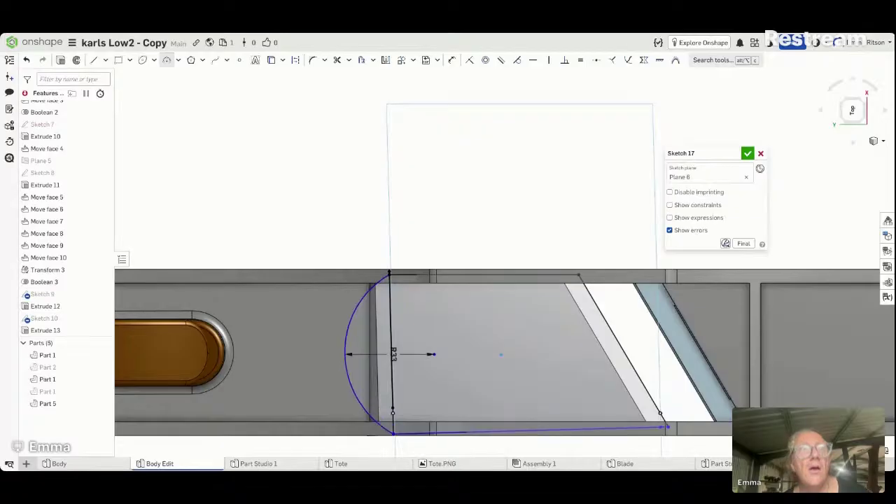
Step: Trim away the straight edge closing the bed profile at the handle end and accept the sketch
scroll(501, 354, up, 1)
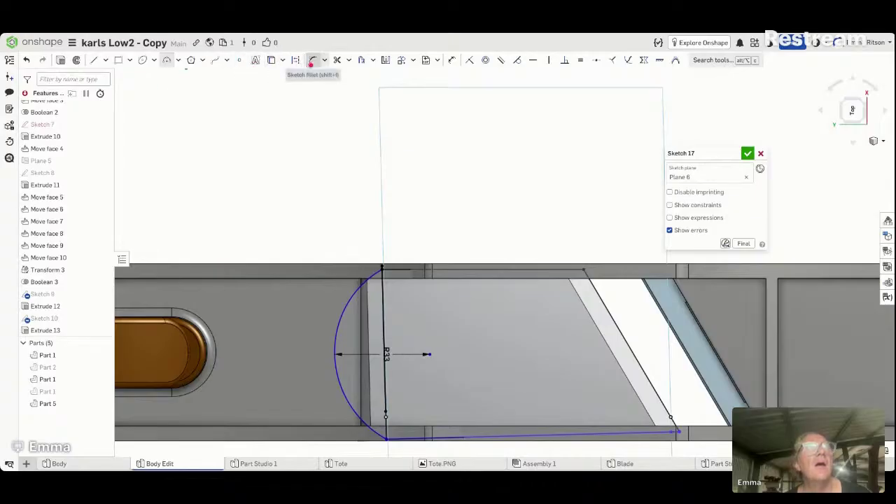
click(338, 60)
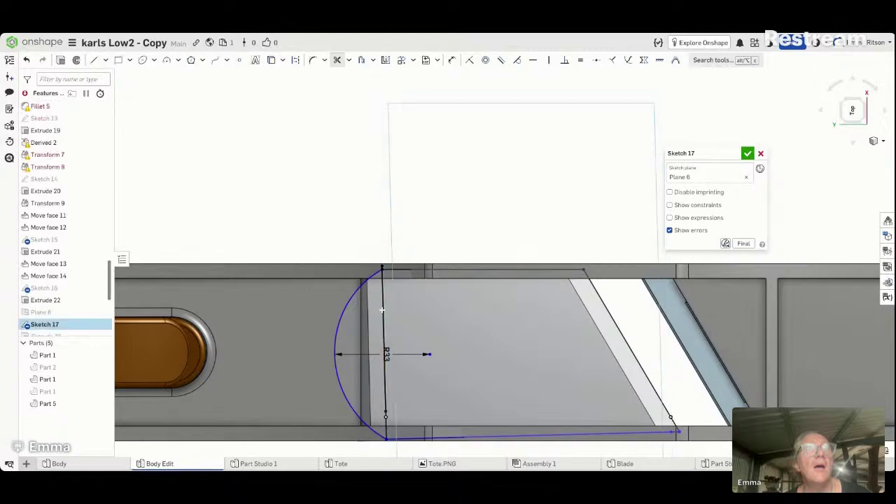
click(384, 313)
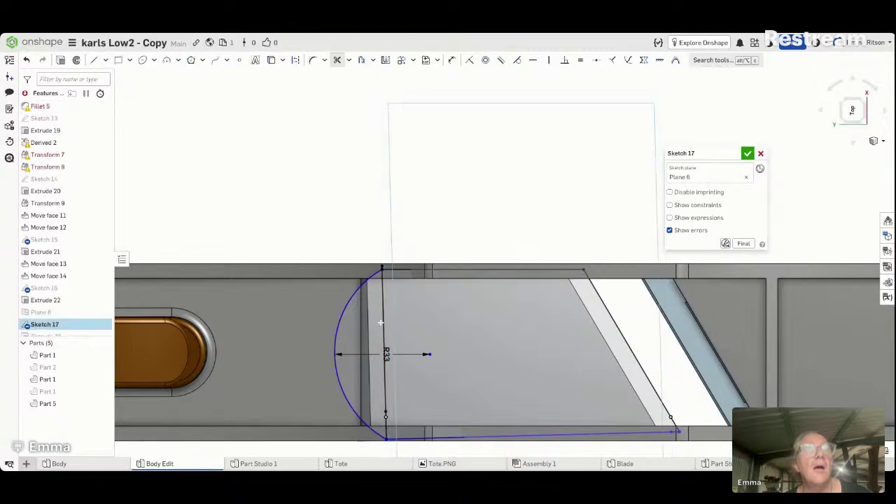
click(383, 320)
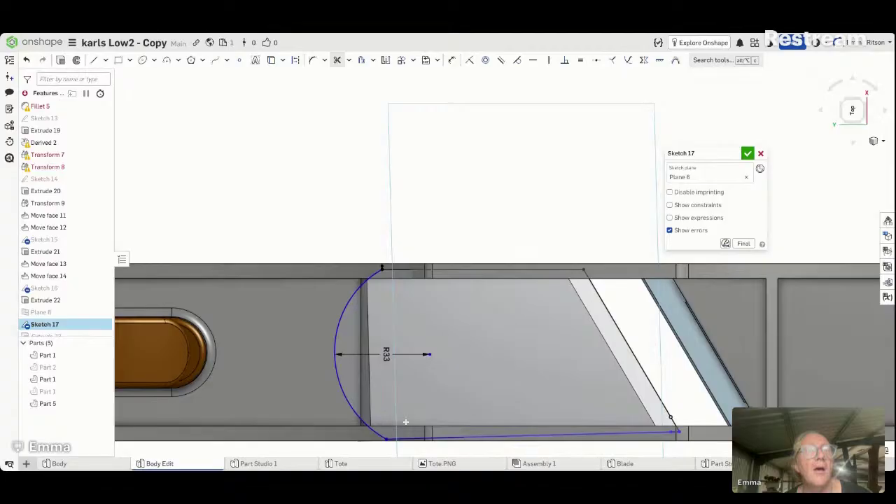
click(748, 153)
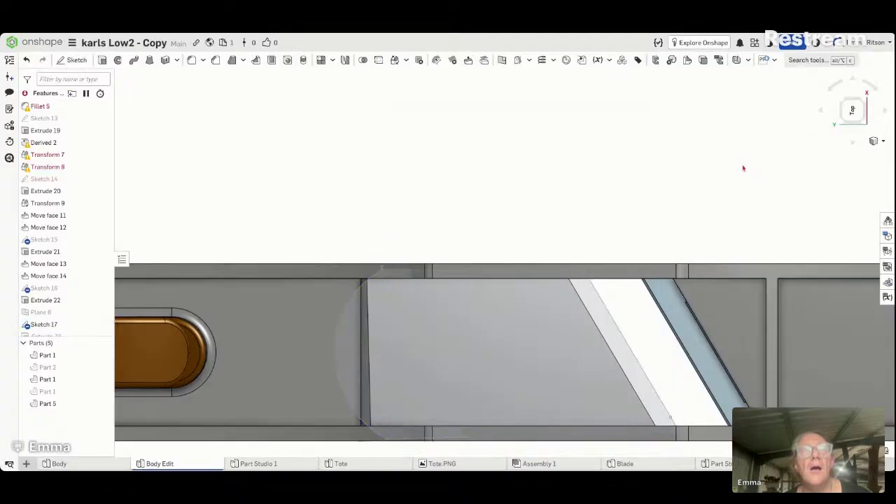
Step: Undo the last sketch change that rounded the handle end of the blade bed
mouse_move(702, 179)
right_down()
mouse_move(732, 134)
mouse_move(696, 190)
mouse_move(715, 177)
mouse_move(722, 184)
mouse_move(726, 176)
mouse_move(692, 186)
mouse_move(735, 182)
mouse_move(736, 170)
mouse_move(722, 172)
mouse_move(735, 148)
mouse_move(707, 170)
mouse_move(701, 200)
mouse_move(723, 198)
mouse_move(705, 186)
mouse_move(728, 167)
mouse_move(714, 184)
right_up()
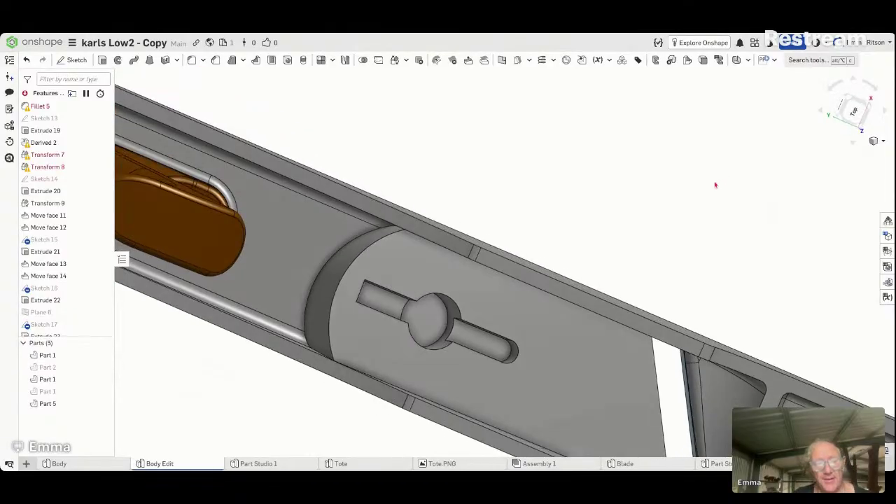
key(ctrl+z)
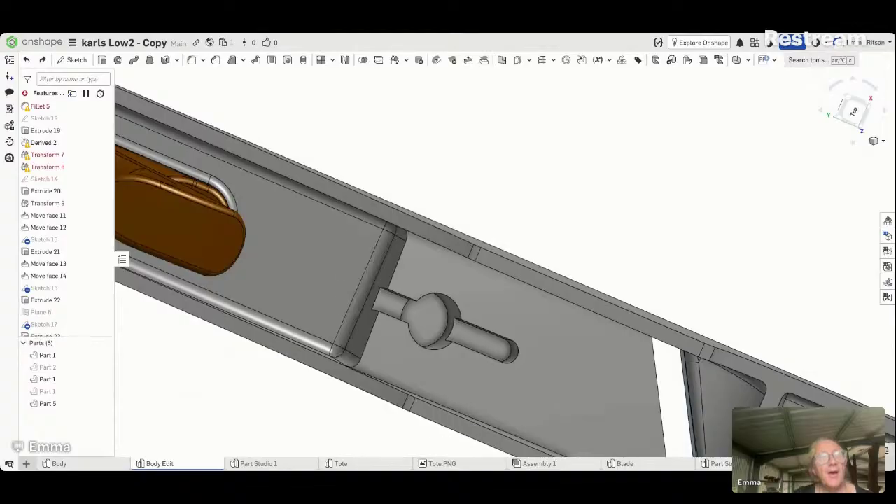
right_drag(703, 189, 596, 271)
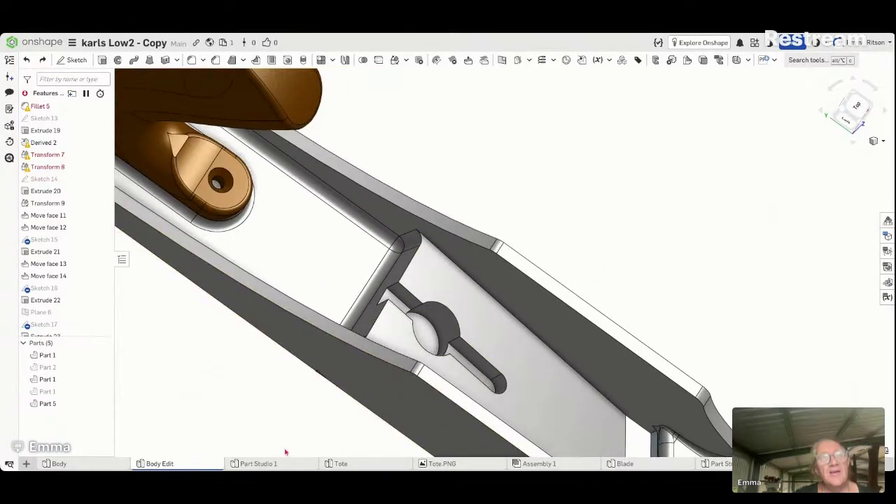
Step: Hide Part 5, the flat plate under the plane's toe, and show the plane in isometric view
right_drag(533, 401, 552, 323)
click(845, 114)
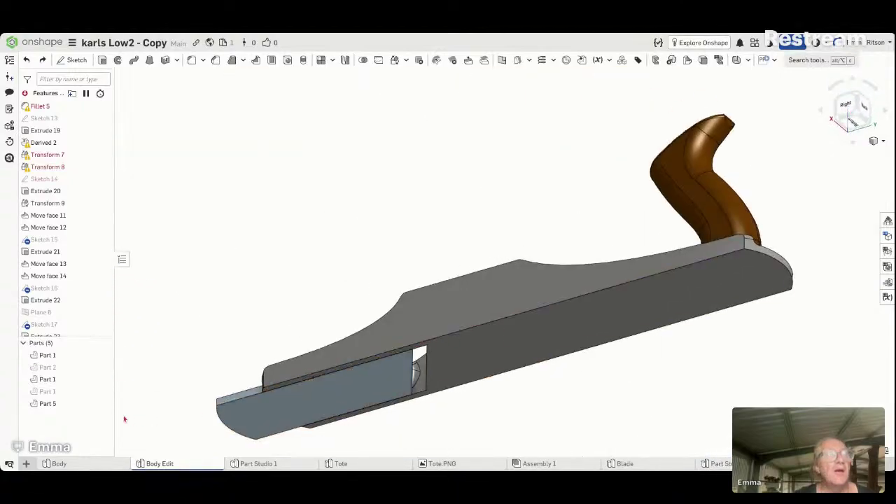
click(100, 404)
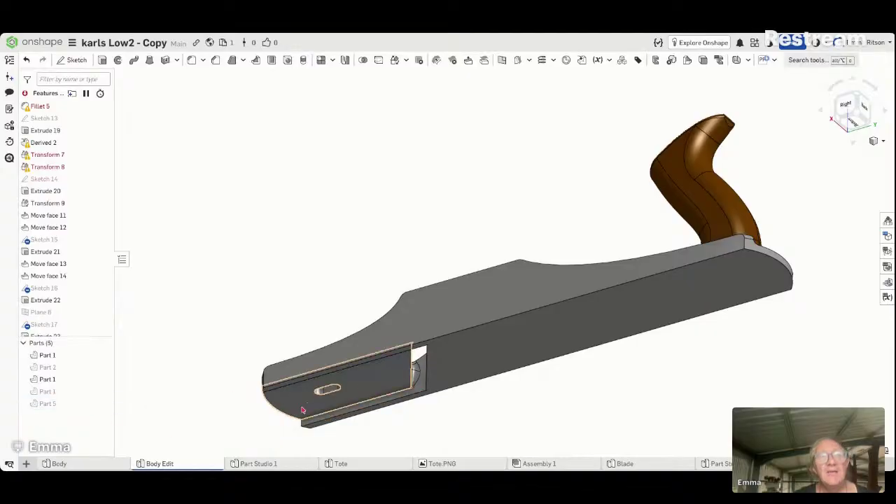
key(shift+7)
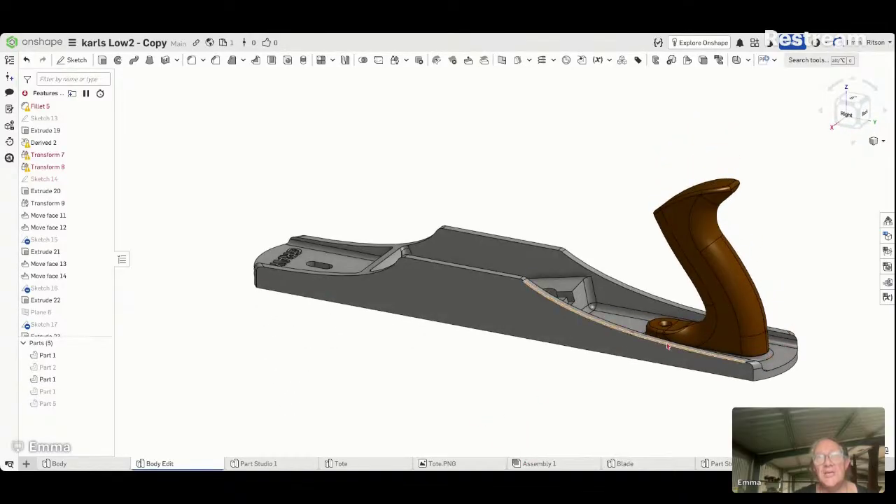
Step: Examine the plane from above, and cut it lengthwise with a section view to show the body and handle profile from the right
right_drag(567, 395, 575, 419)
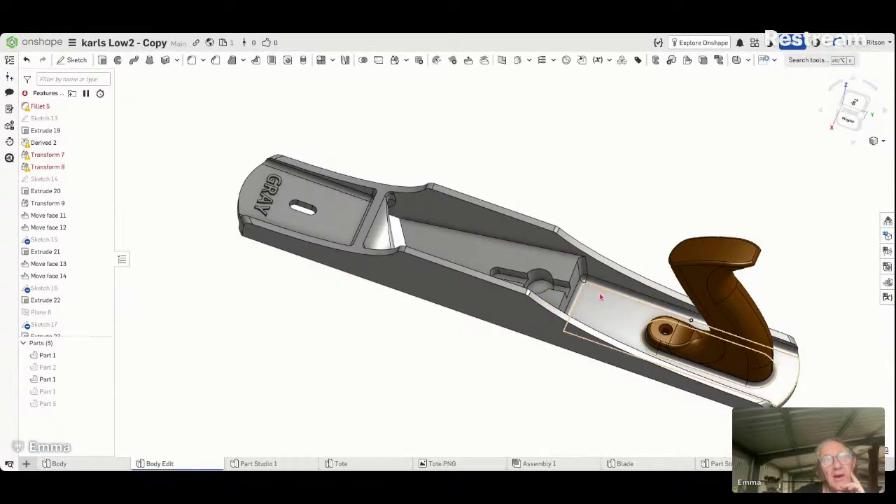
mouse_move(481, 345)
right_down()
mouse_move(466, 355)
mouse_move(472, 342)
mouse_move(492, 338)
mouse_move(526, 278)
mouse_move(491, 346)
mouse_move(496, 355)
mouse_move(495, 336)
mouse_move(489, 349)
right_up()
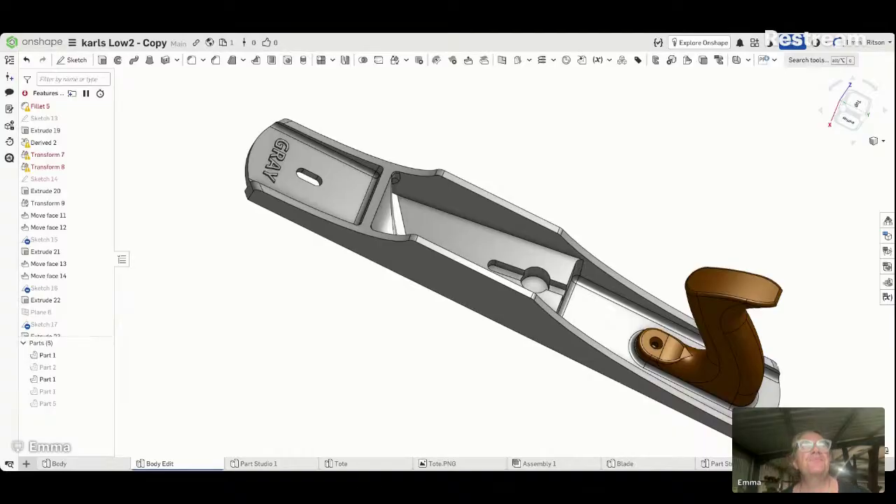
right_drag(332, 286, 350, 294)
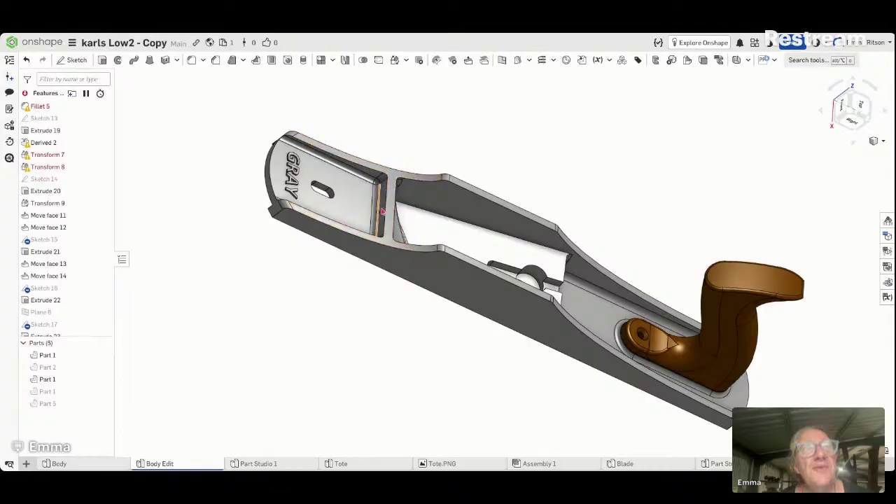
right_drag(554, 279, 553, 276)
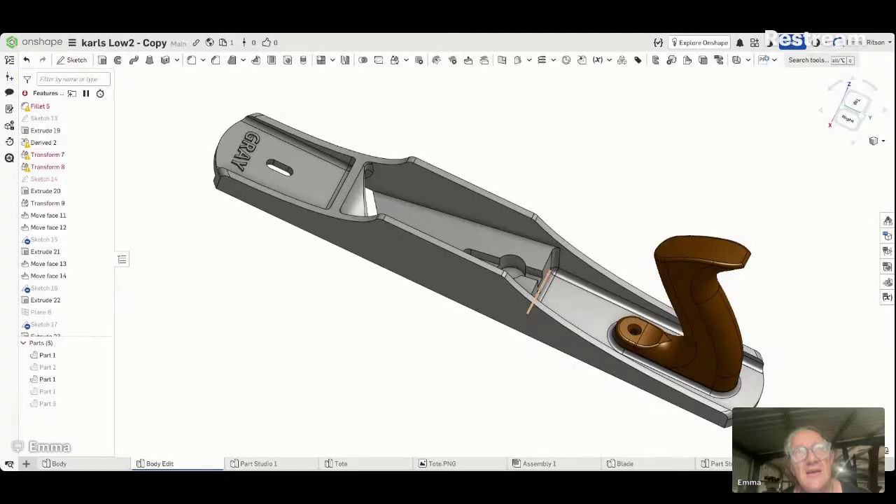
click(874, 141)
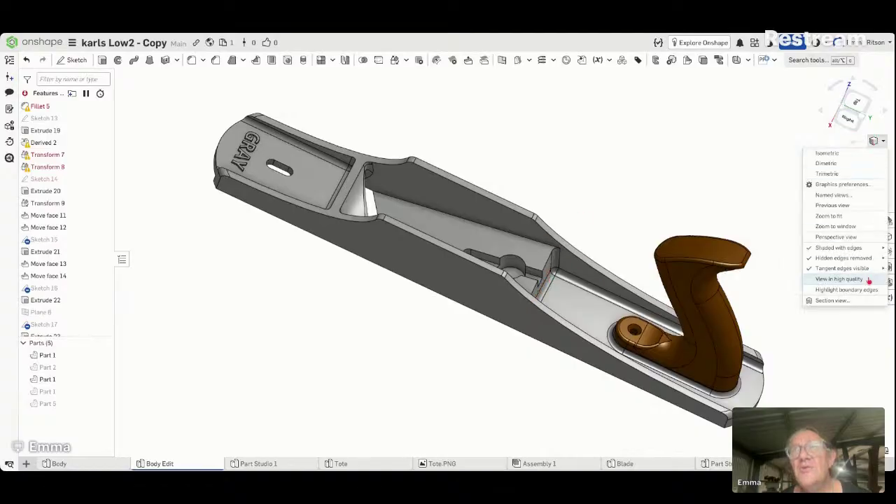
click(834, 301)
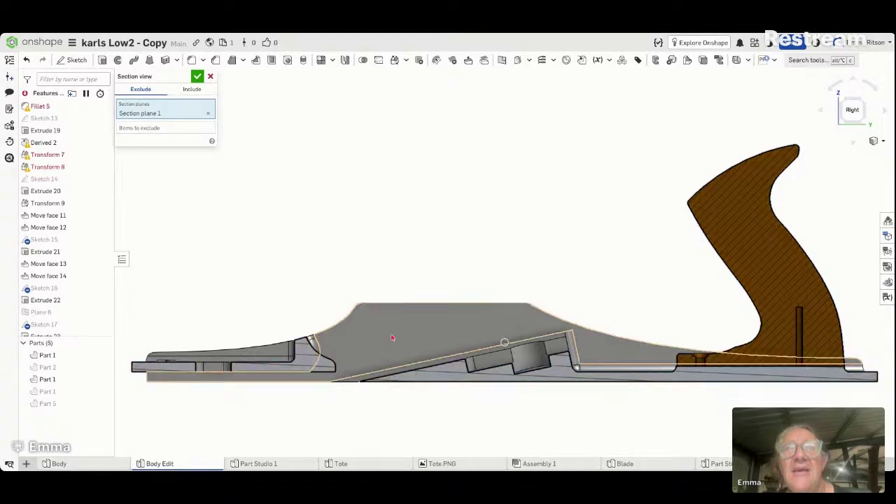
scroll(770, 399, down, 5)
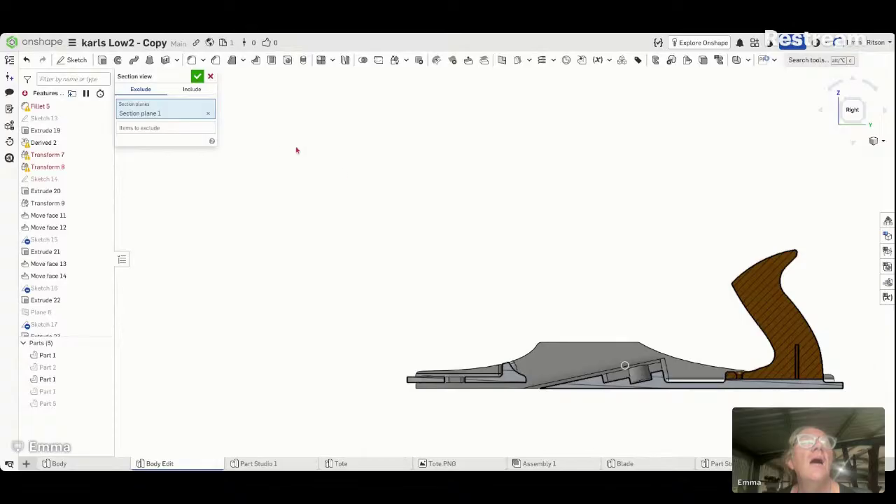
Step: Accept the lengthwise section view and examine the cut plane body around the blade bed and handle
mouse_move(363, 184)
right_down()
mouse_move(369, 149)
mouse_move(361, 179)
right_up()
scroll(400, 195, up, 2)
scroll(400, 195, down, 5)
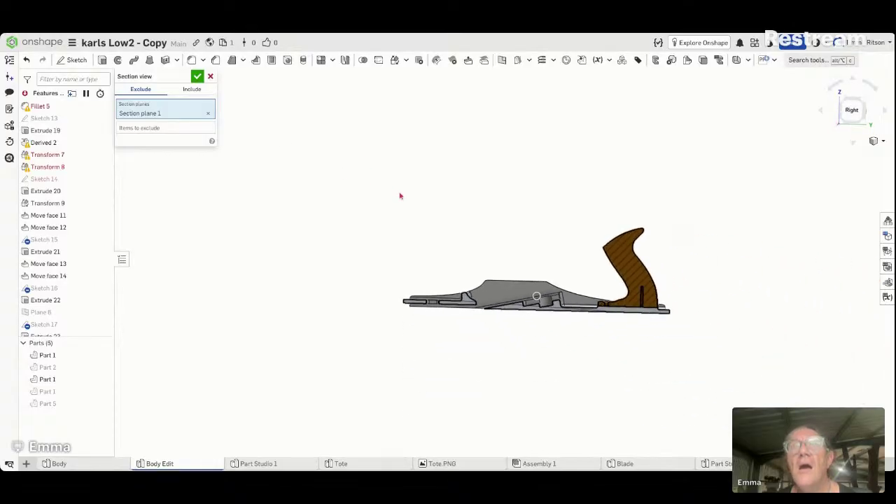
scroll(400, 196, up, 1)
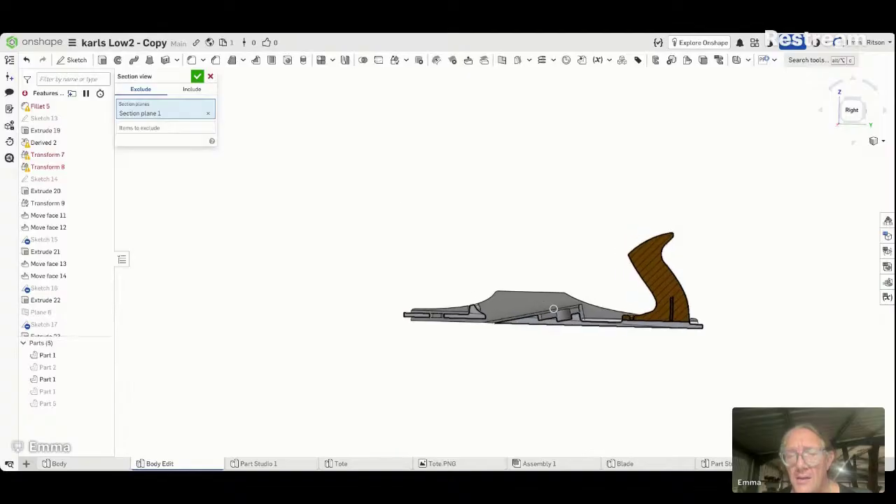
scroll(403, 199, up, 1)
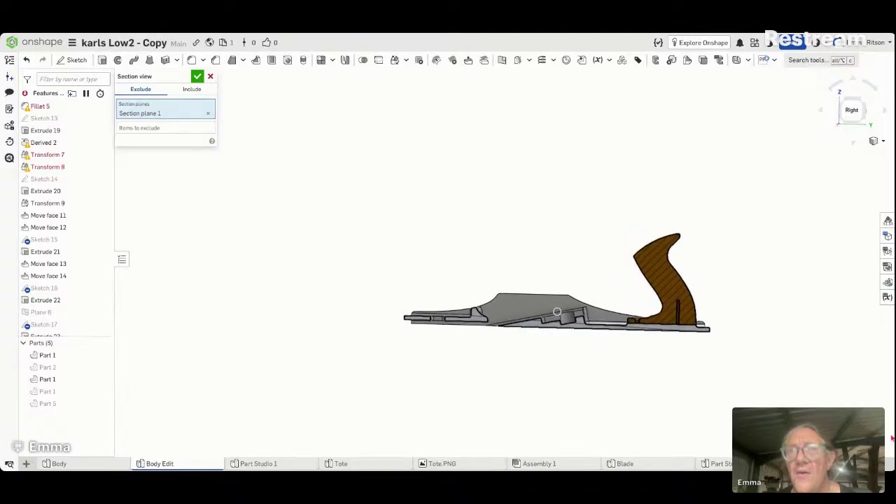
scroll(778, 402, up, 1)
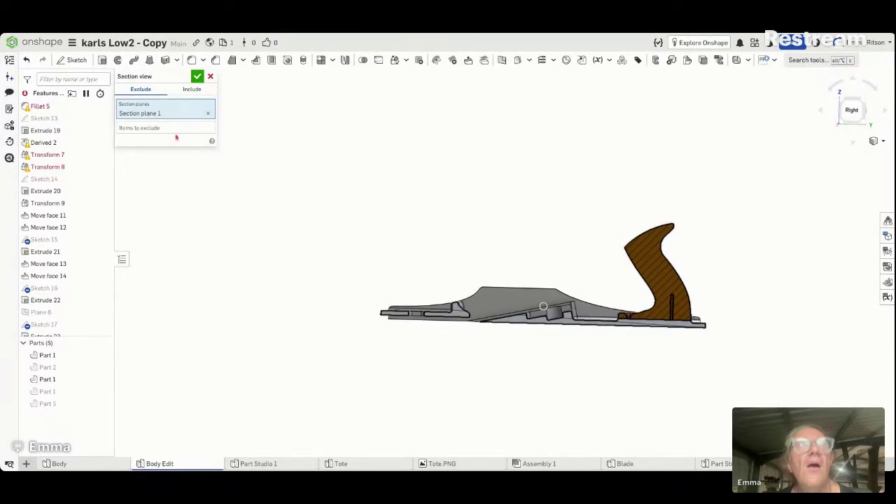
click(197, 78)
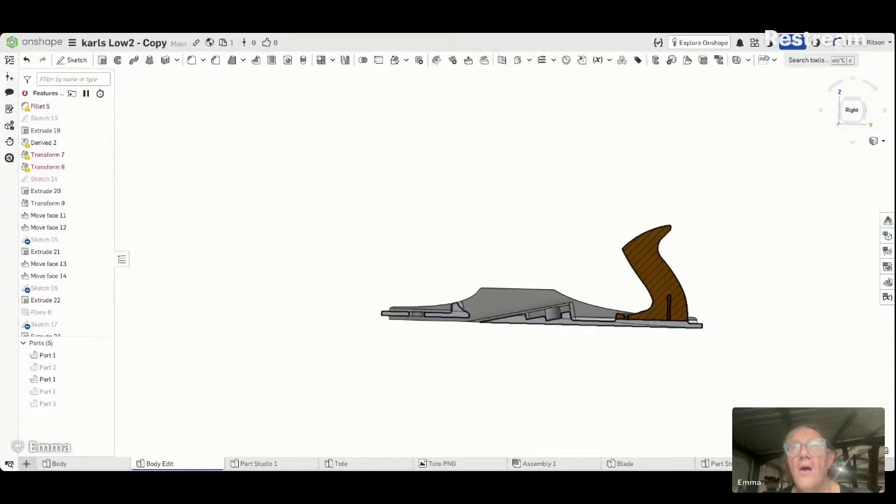
scroll(595, 313, up, 2)
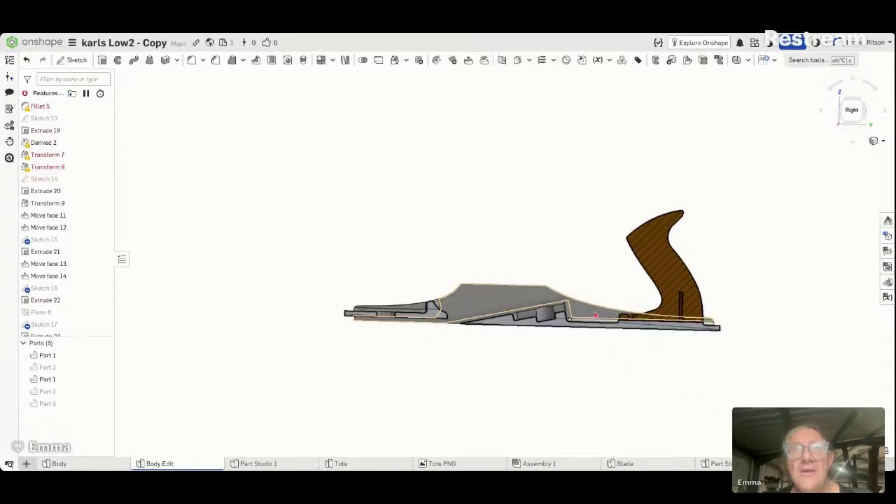
scroll(595, 315, up, 2)
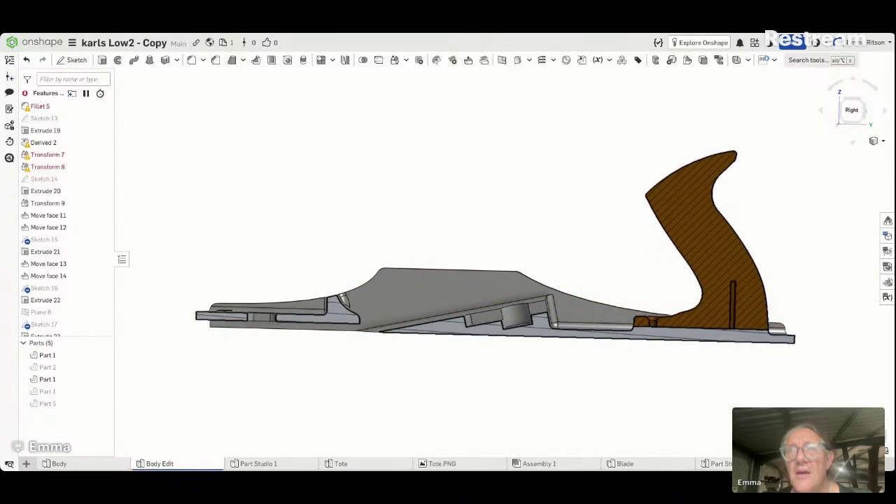
Step: Measure the distance between the sloped end-wall edge at the handle end of the blade bed and the sole's bottom edge
click(860, 449)
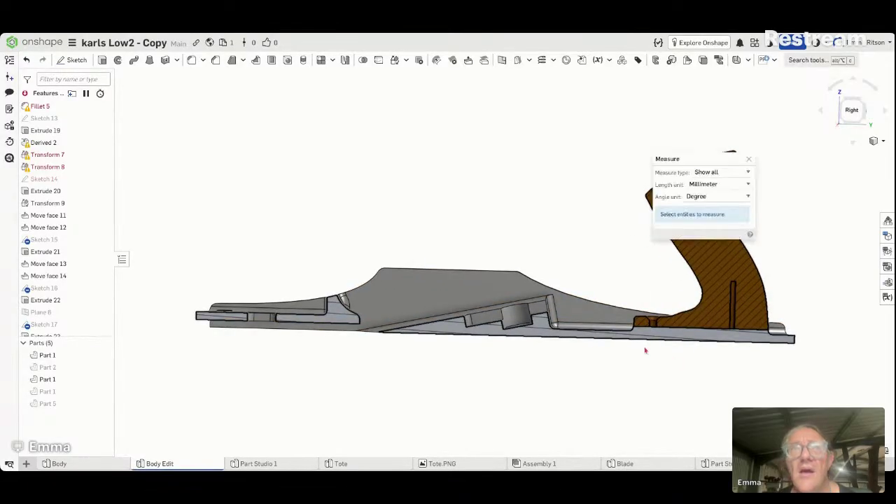
click(553, 306)
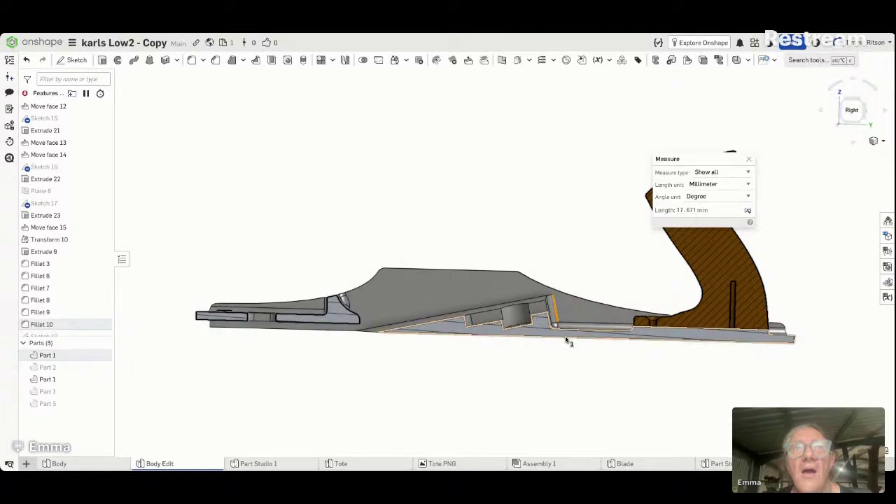
click(568, 343)
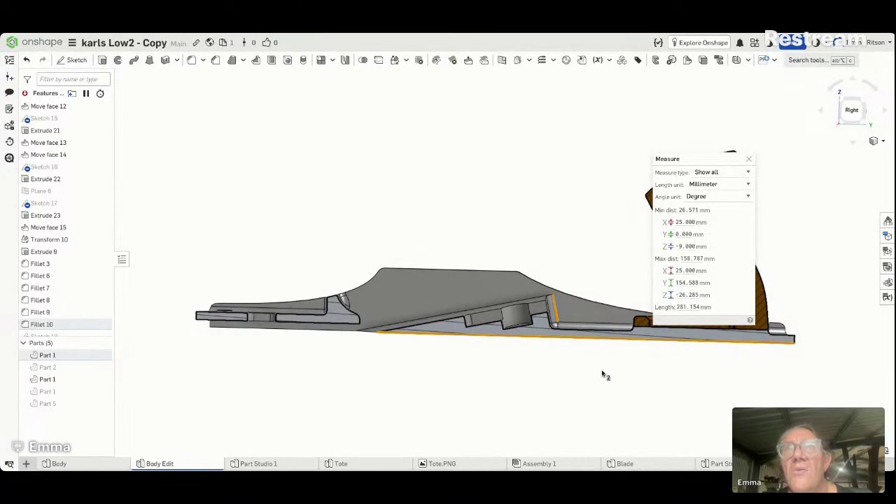
scroll(604, 374, up, 1)
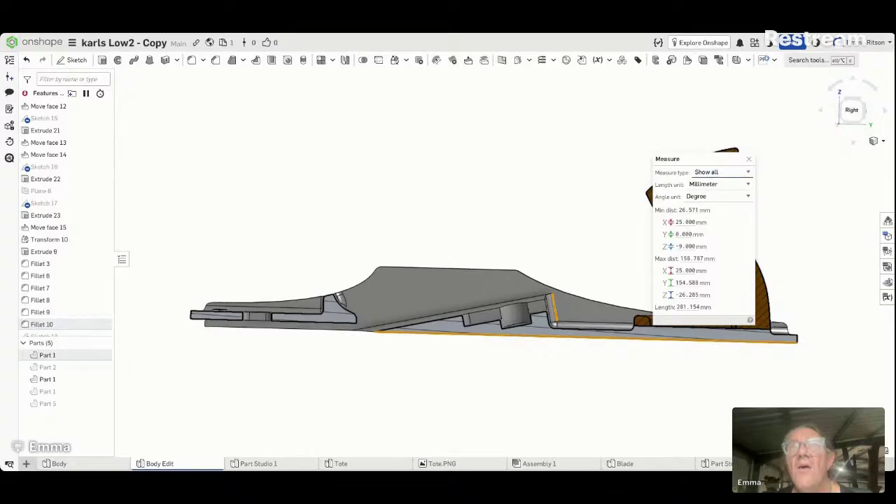
Step: Measure the angle between the end wall at the handle end of the blade bed and the sole, and close the measurement
click(714, 173)
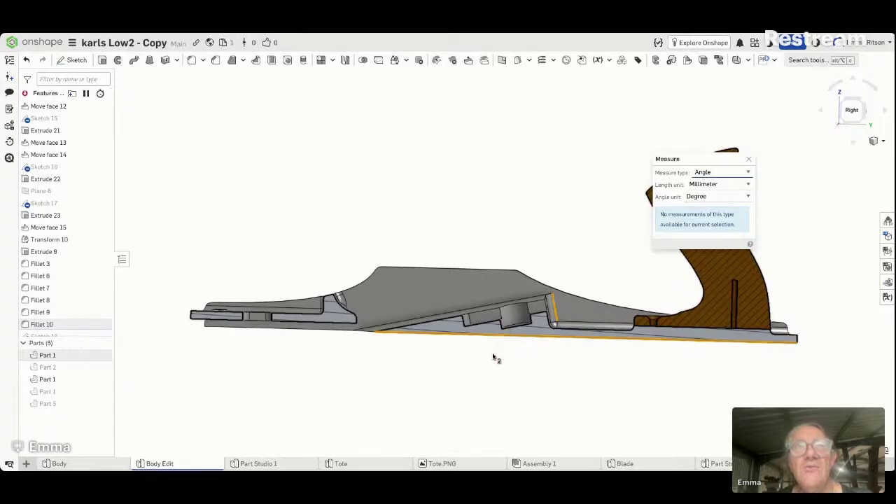
click(520, 378)
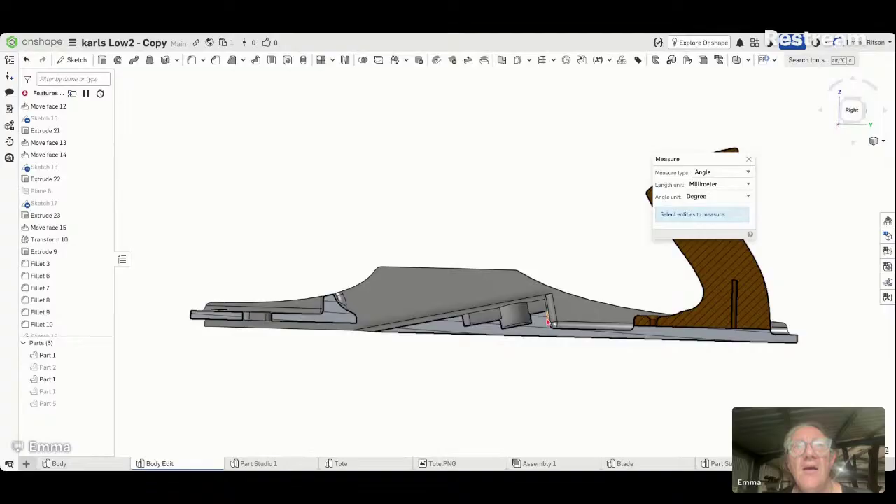
click(549, 335)
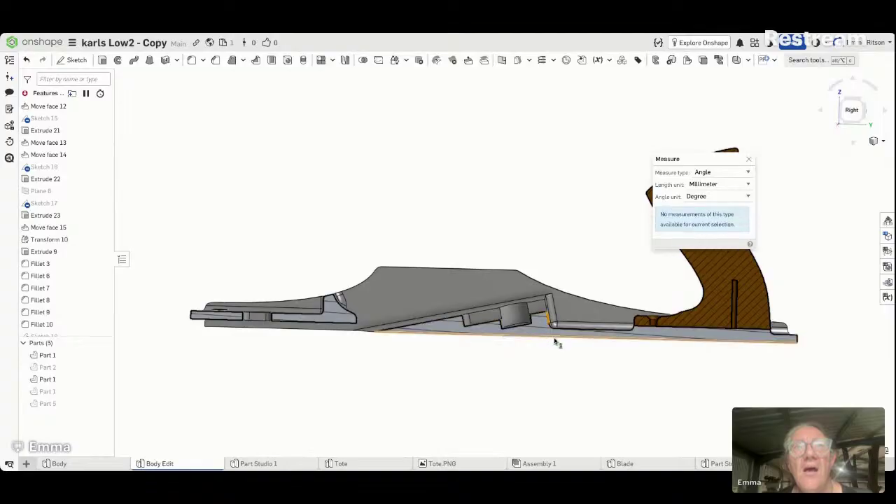
click(556, 343)
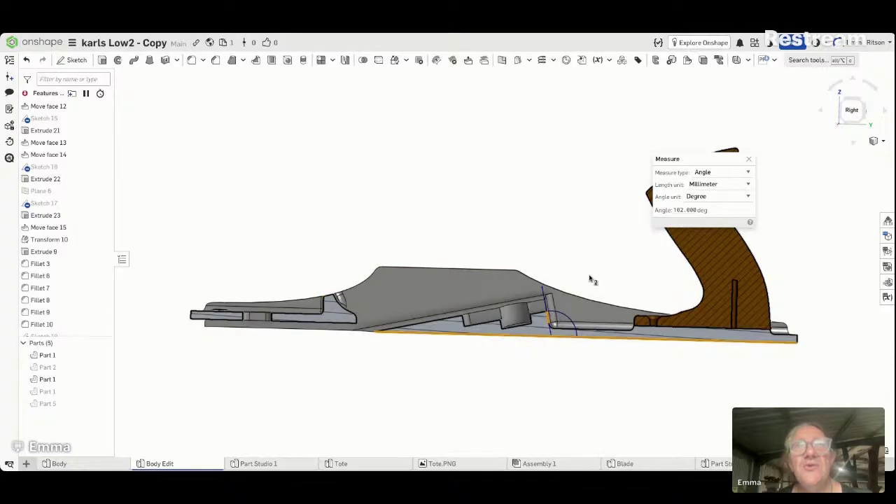
click(850, 111)
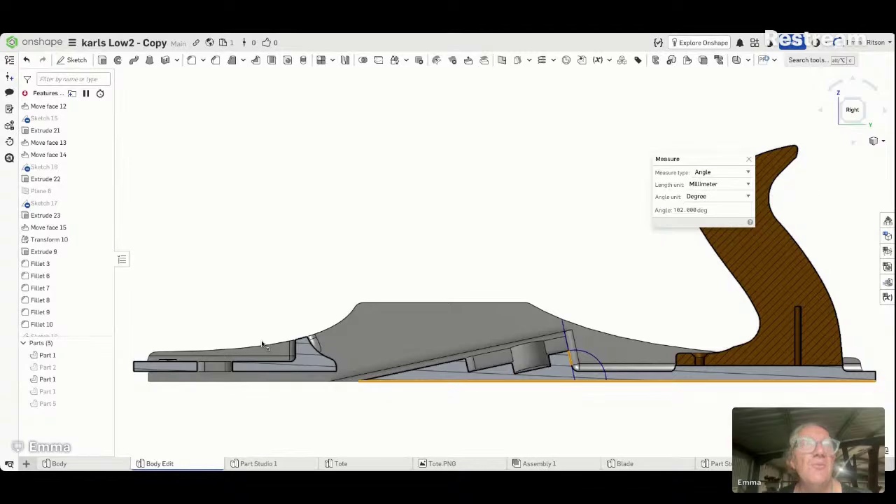
right_drag(280, 366, 287, 423)
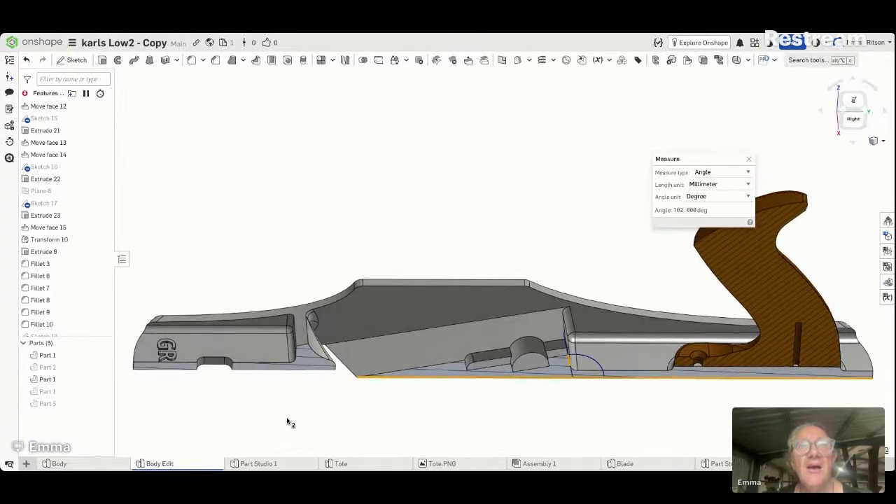
click(751, 161)
Step: Try to delete Fillet 3, which rounds the inner edges of the toe recess
right_drag(295, 397, 300, 322)
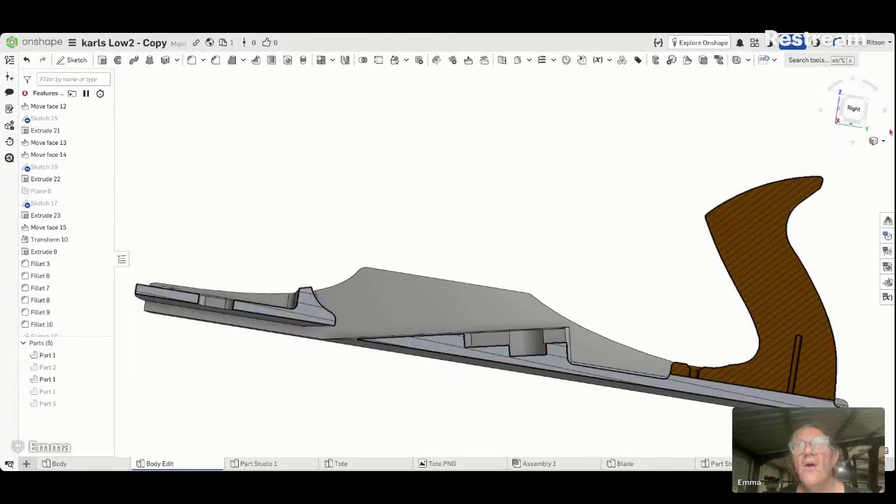
click(855, 100)
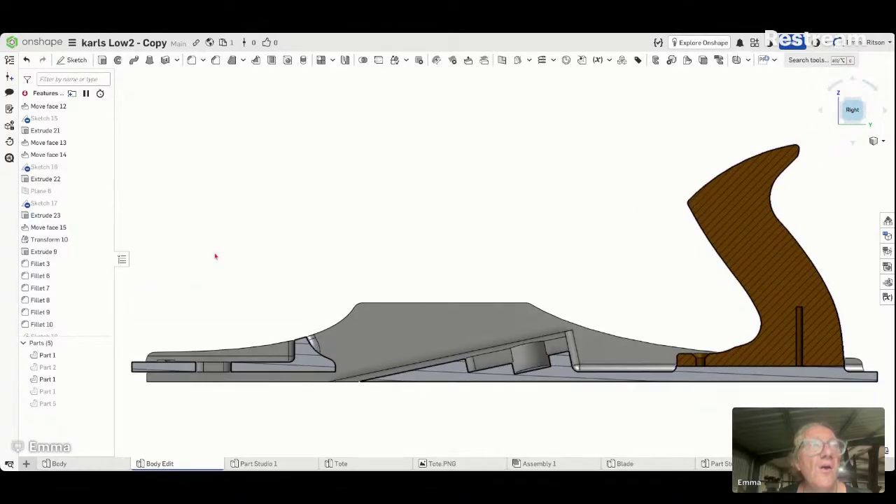
right_drag(253, 372, 243, 386)
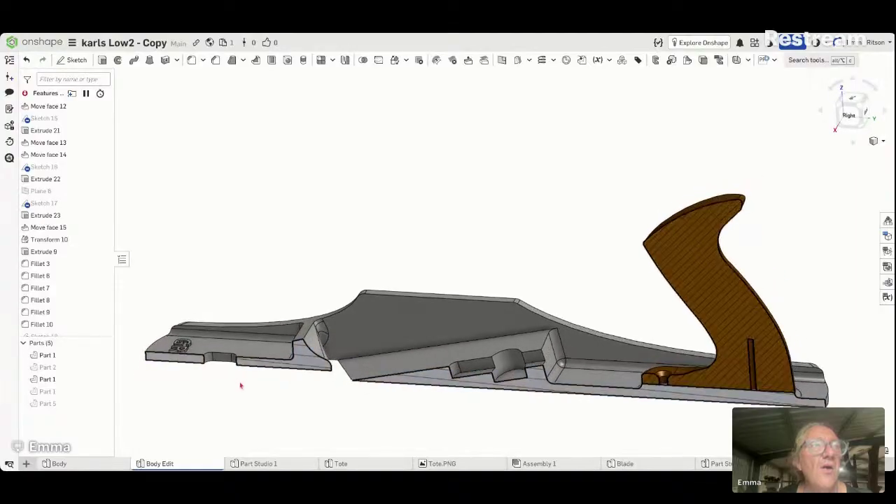
click(260, 341)
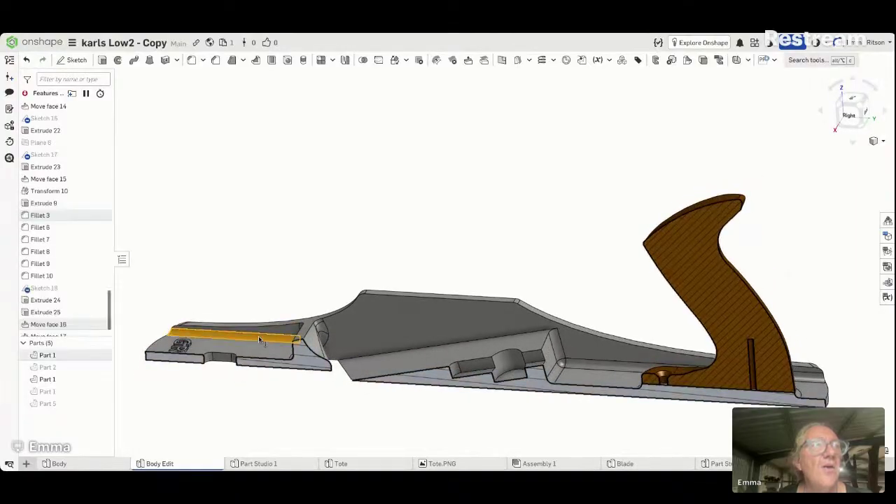
right_click(87, 215)
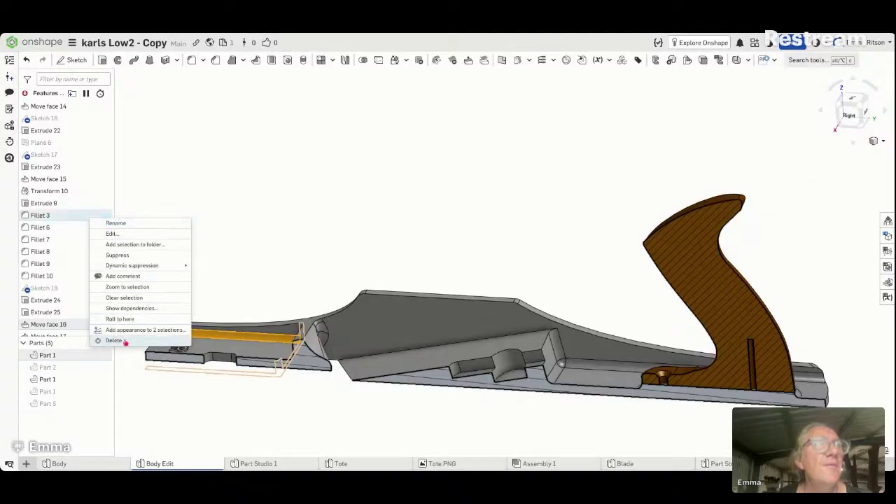
click(114, 340)
right_drag(247, 278, 276, 278)
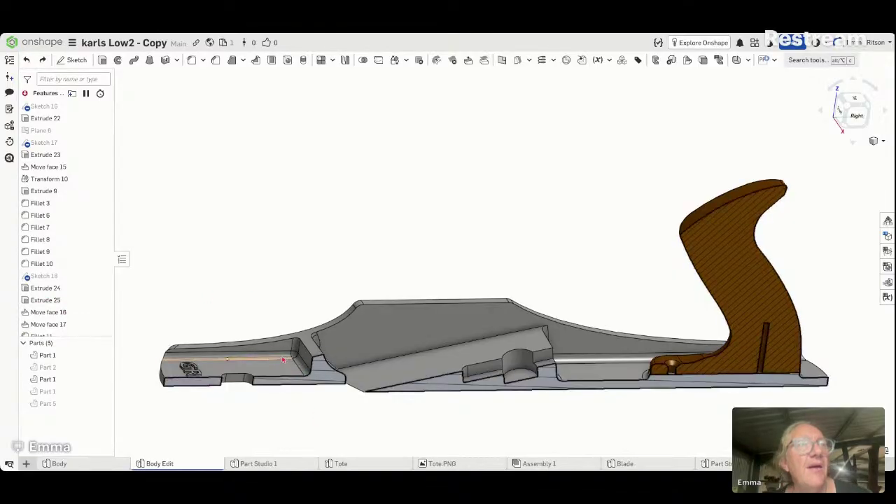
Step: Review the edges and settings of Fillet 3 on the toe recess and close its definition
scroll(285, 357, up, 1)
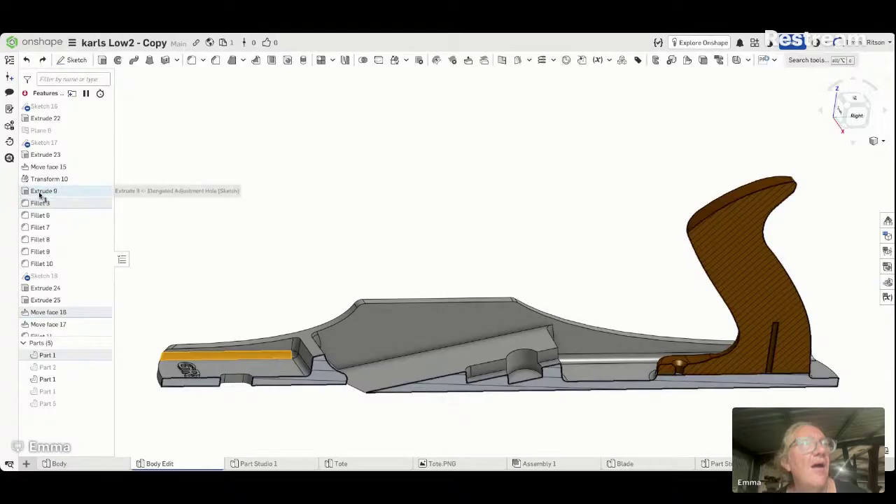
right_click(57, 204)
click(86, 224)
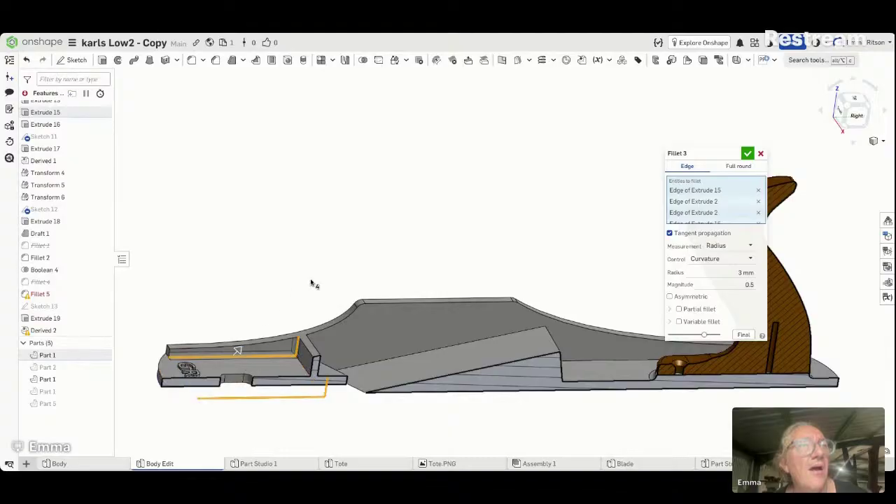
click(748, 153)
mouse_move(365, 185)
right_down()
mouse_move(378, 177)
mouse_move(365, 178)
mouse_move(372, 182)
right_up()
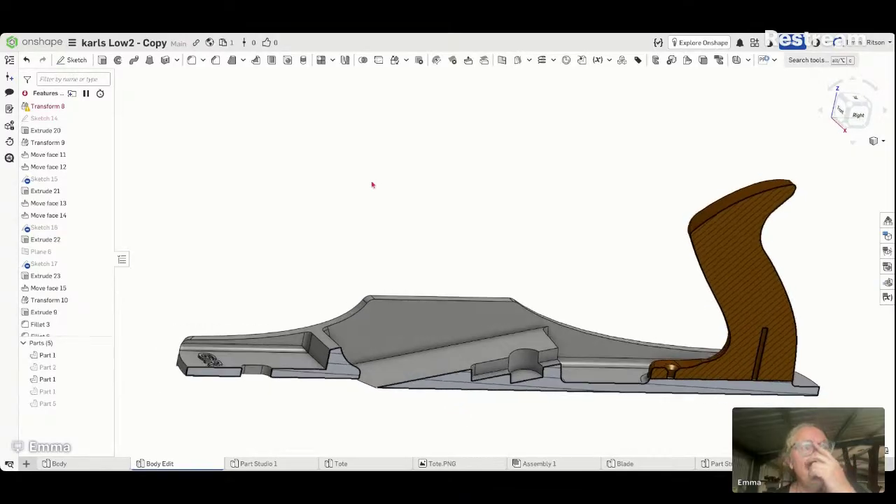
Step: Remove the two short vertical corner edges of the toe recess from Fillet 3, leaving only its long edges filleted, and accept
click(296, 352)
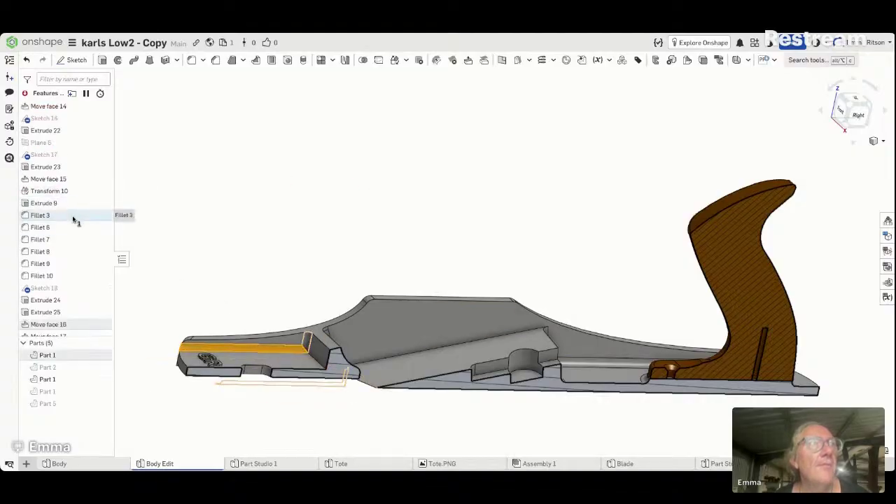
click(77, 218)
right_click(77, 218)
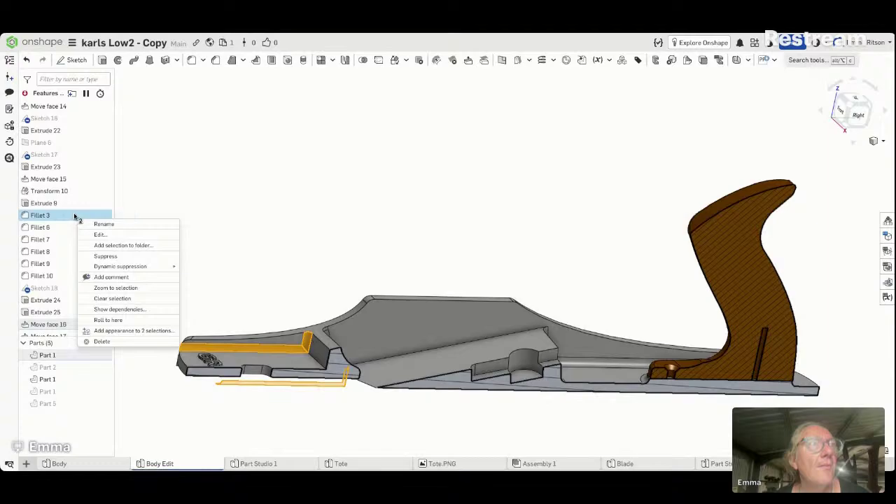
click(100, 234)
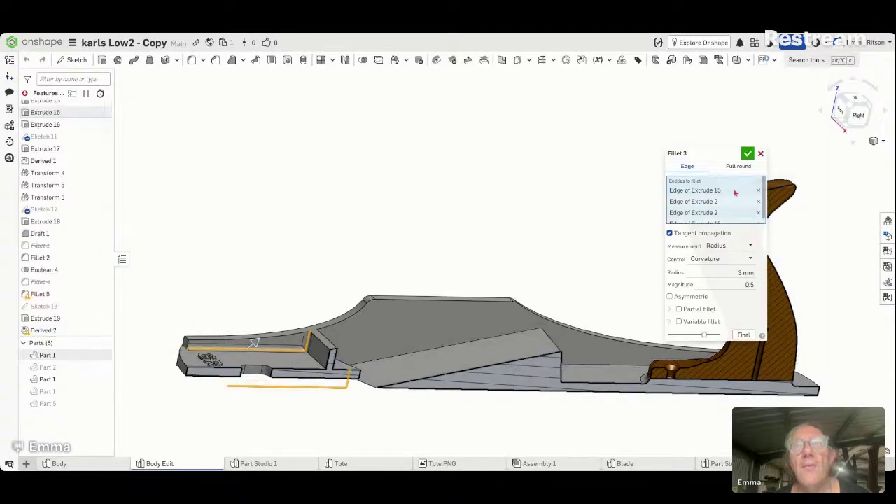
click(312, 346)
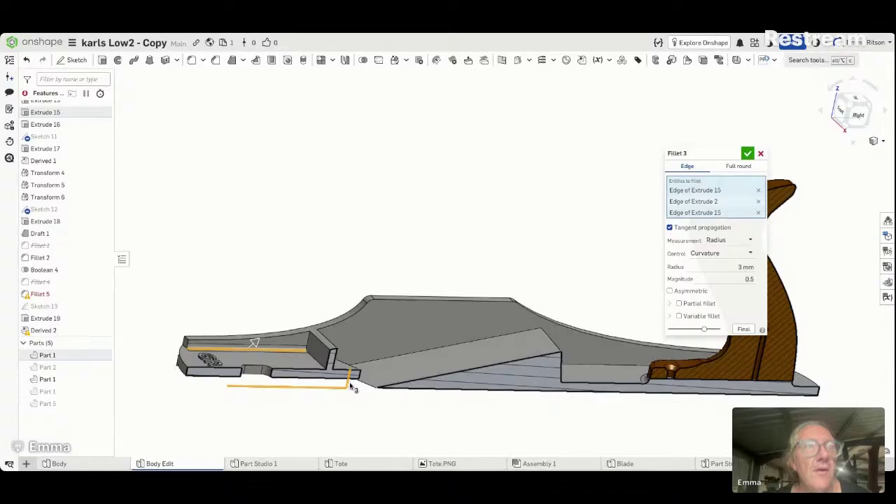
right_drag(353, 386, 355, 250)
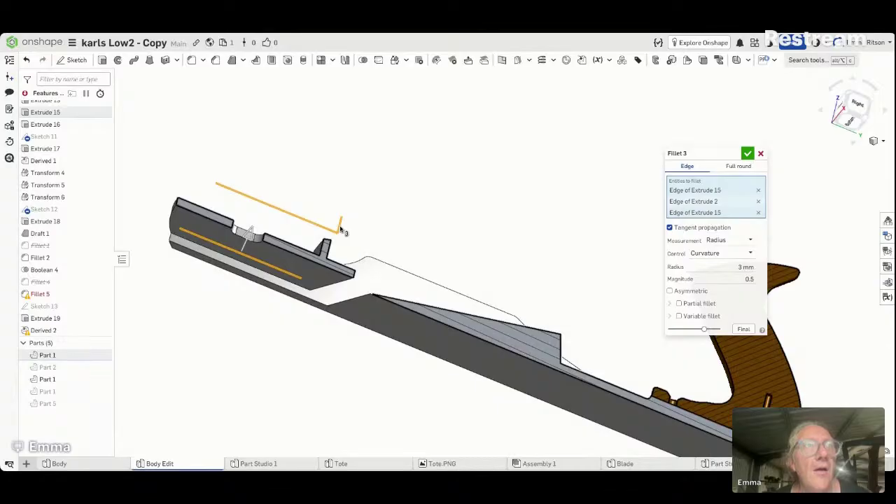
click(759, 213)
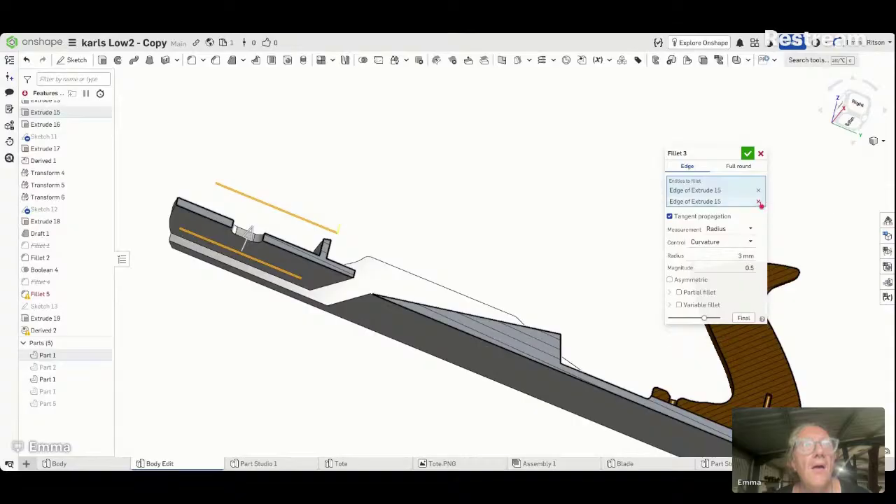
click(747, 153)
Step: Start a new sketch on the Right plane of the sectioned hand plane body, viewed straight from the right
right_drag(651, 174, 648, 244)
click(857, 104)
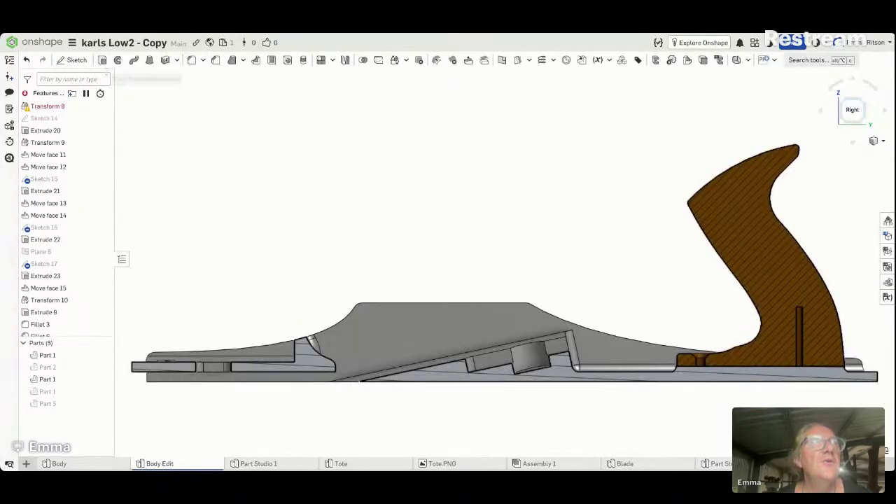
click(73, 59)
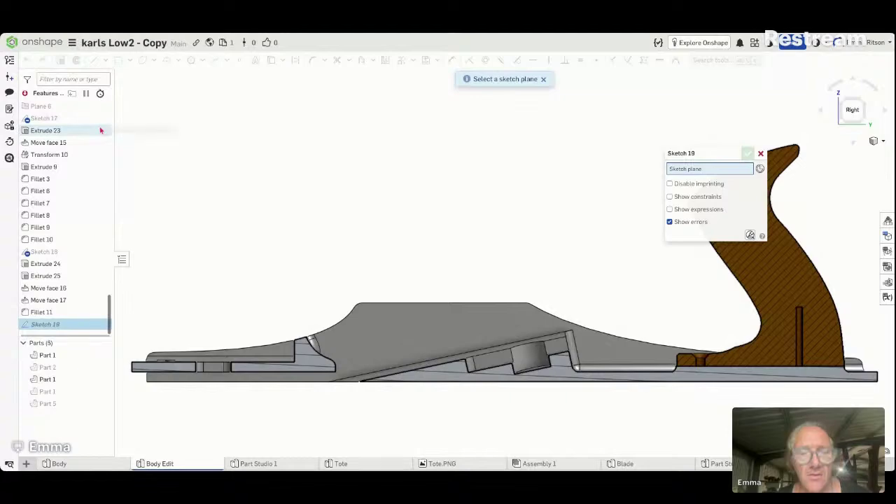
key(p)
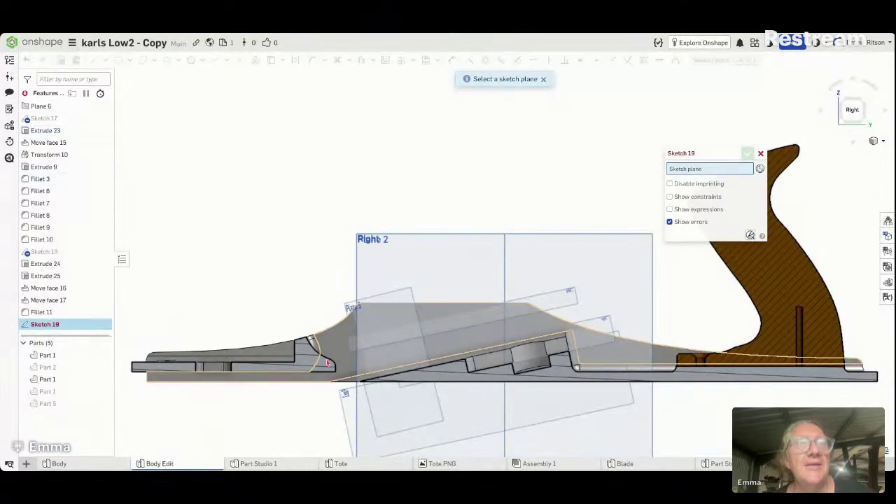
click(443, 266)
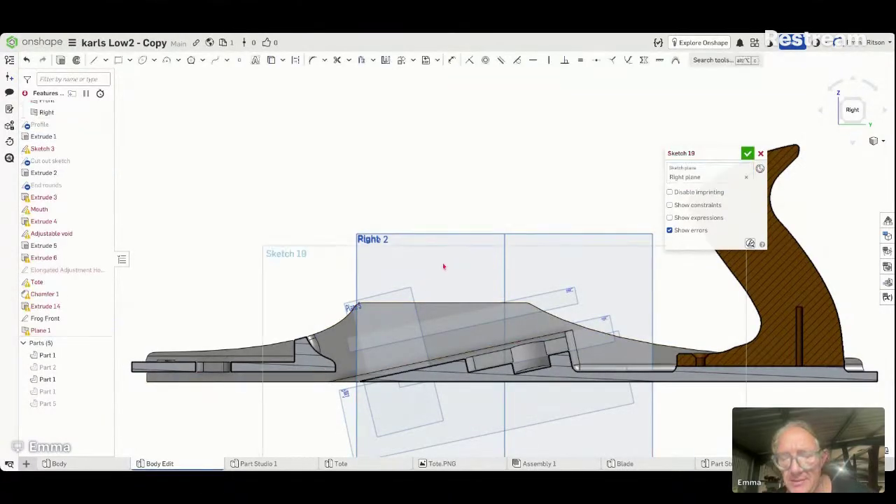
key(p)
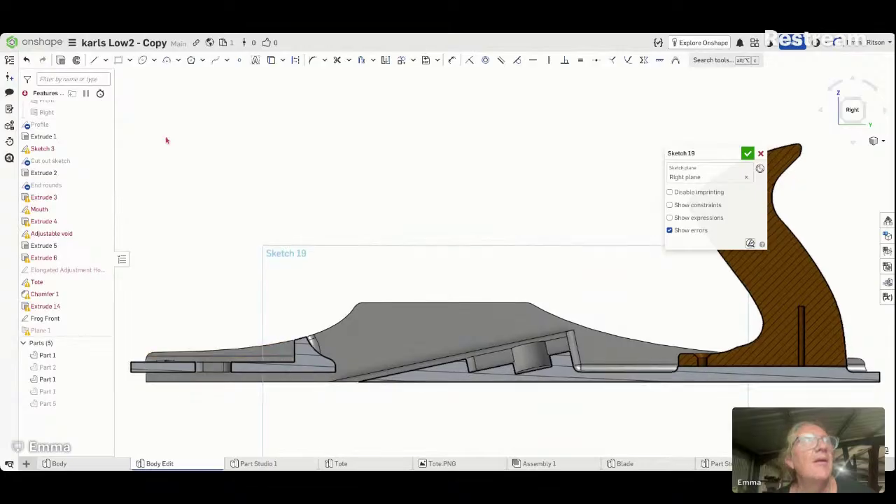
Step: Project the toe recess floor, its vertical end wall, the curved upper profile and the short adjoining edge beside the mouth into the sketch
click(92, 62)
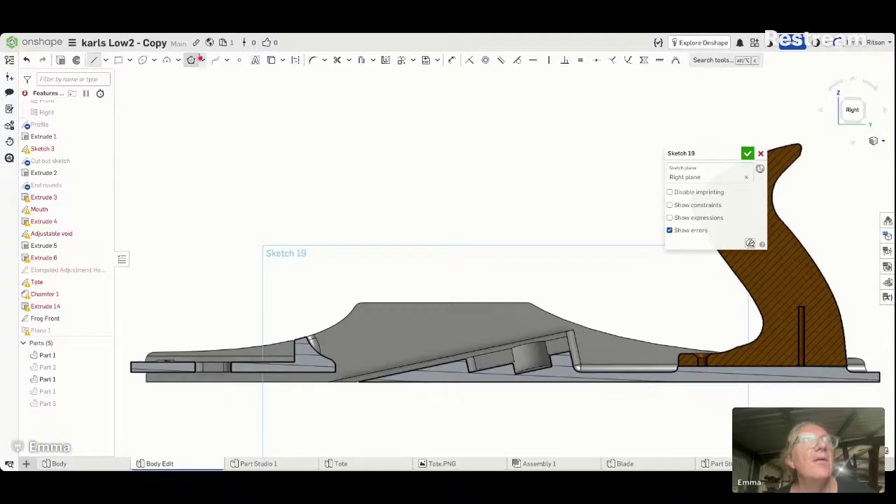
click(271, 60)
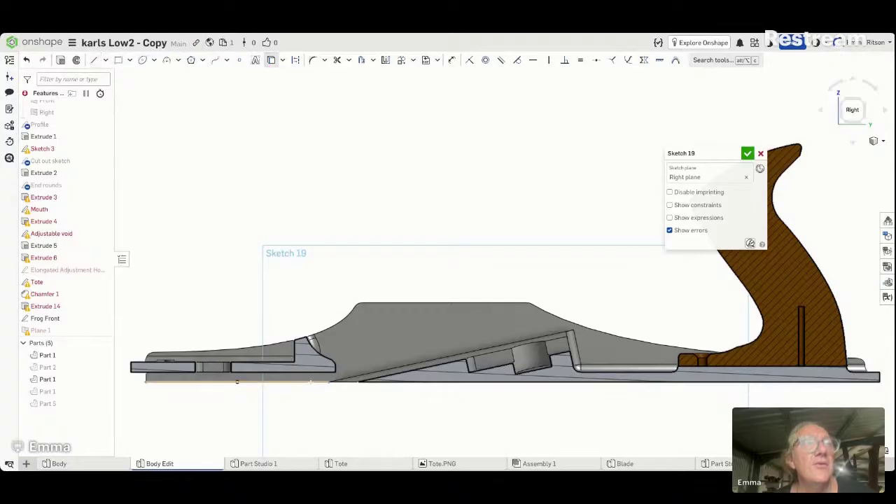
scroll(294, 351, down, 1)
scroll(294, 351, up, 1)
scroll(294, 351, up, 3)
click(294, 351)
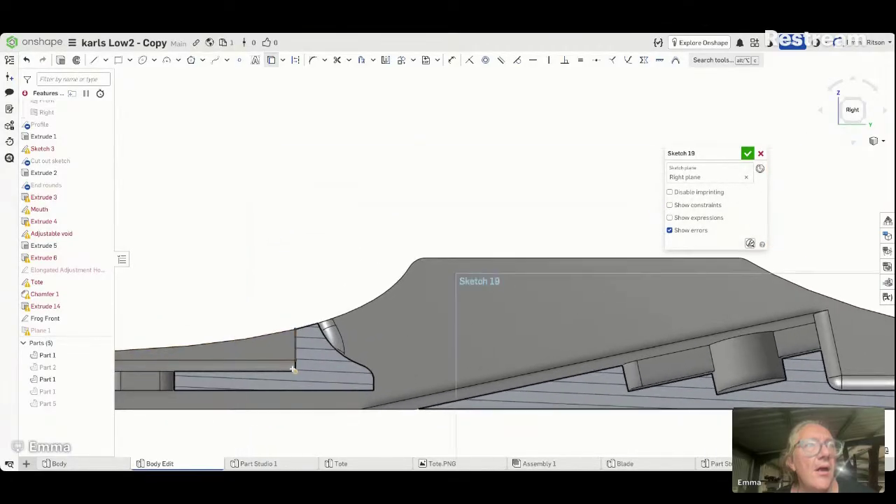
click(305, 327)
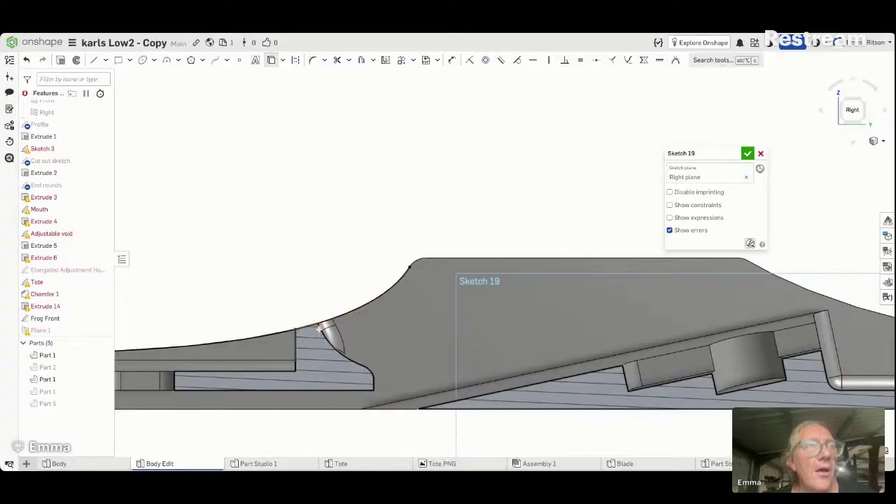
scroll(318, 325, up, 3)
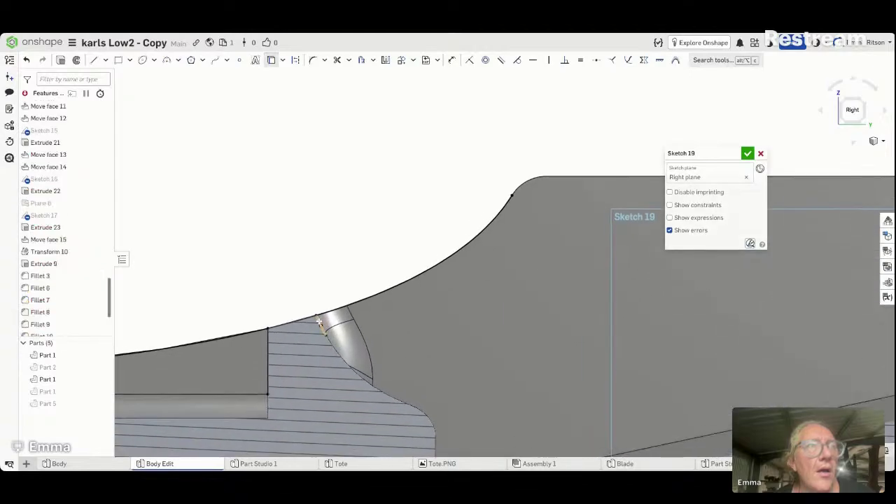
Step: Sketch a sloping line about 15.1 mm long from the upper end of the recess's vertical wall down below the floor line
scroll(316, 394, down, 3)
scroll(316, 395, down, 3)
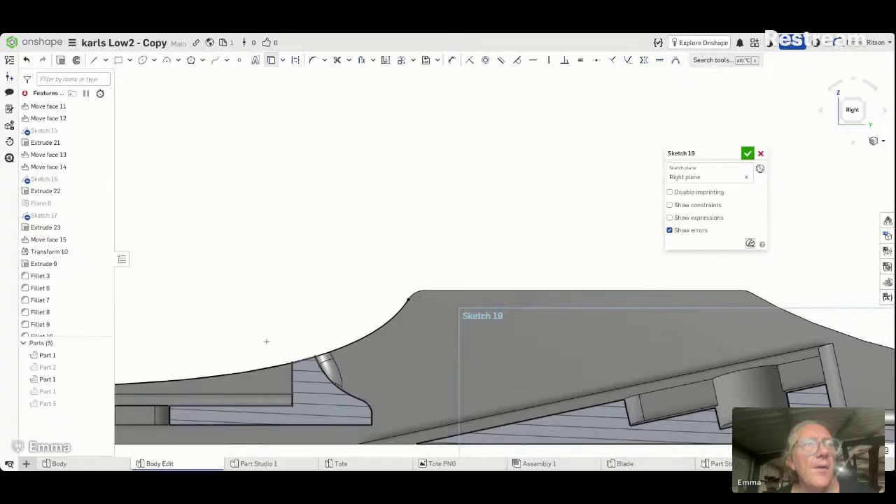
click(93, 59)
click(292, 363)
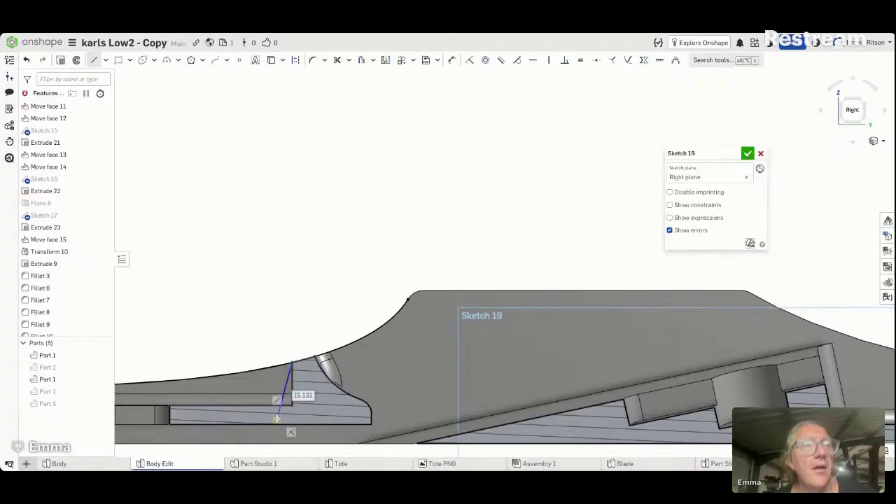
click(277, 418)
key(Escape)
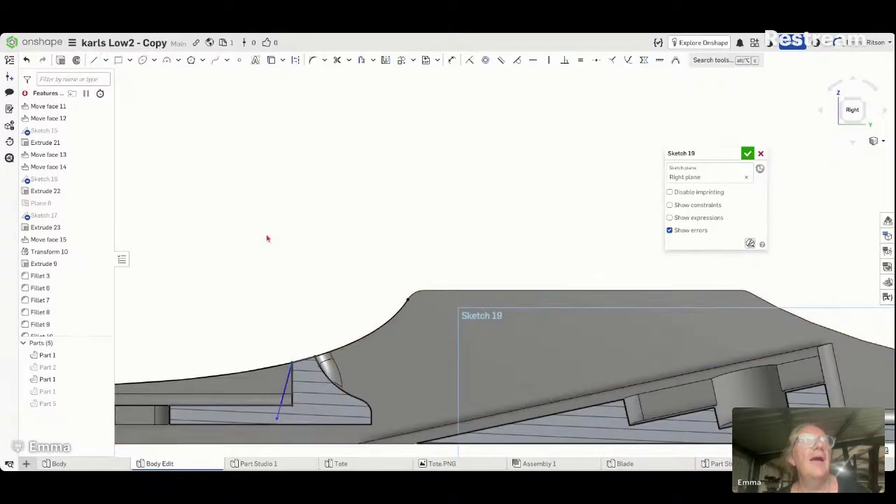
Step: Dimension the angle between the sloping line and the toe recess floor line as 102°
click(451, 60)
click(287, 385)
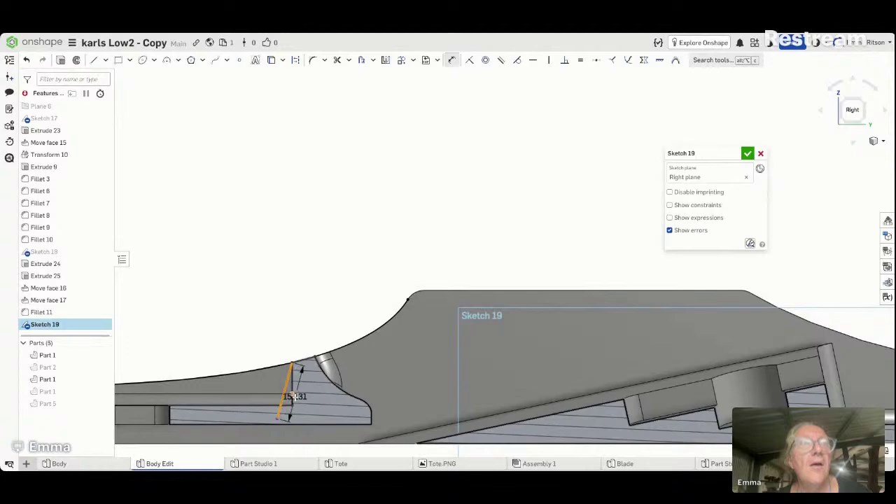
click(260, 406)
click(215, 341)
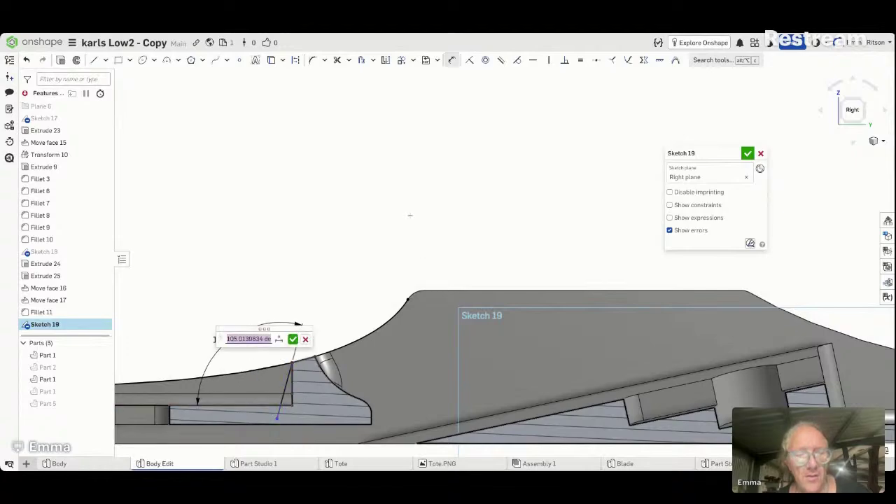
text(102)
key(Return)
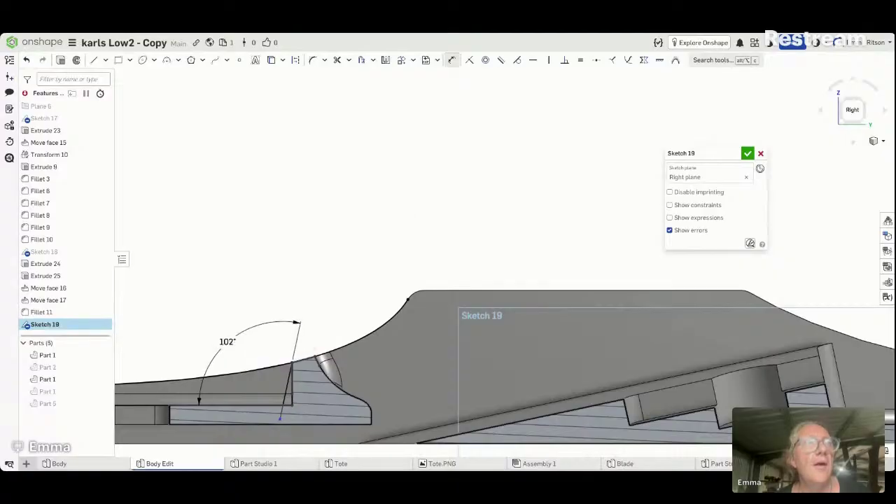
Step: Trim away the projected vertical wall line, the floor line beyond the sloping line, and the sloping line's overhang below the floor
scroll(378, 242, down, 1)
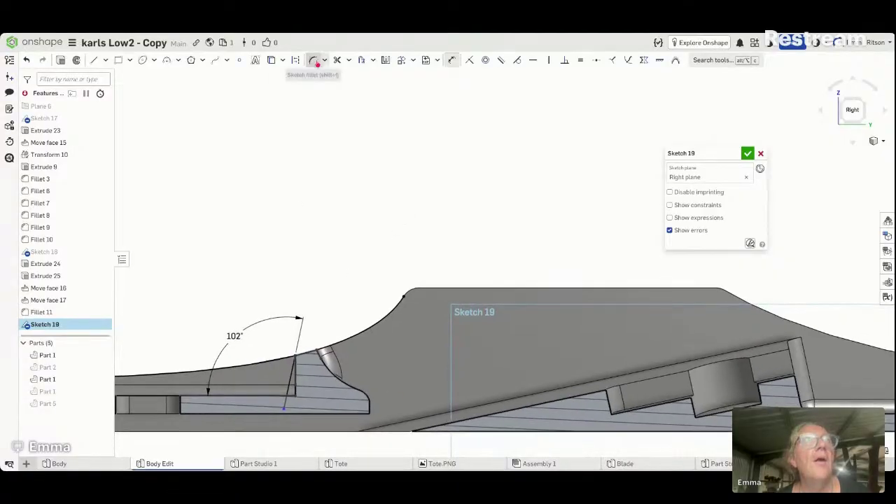
click(337, 61)
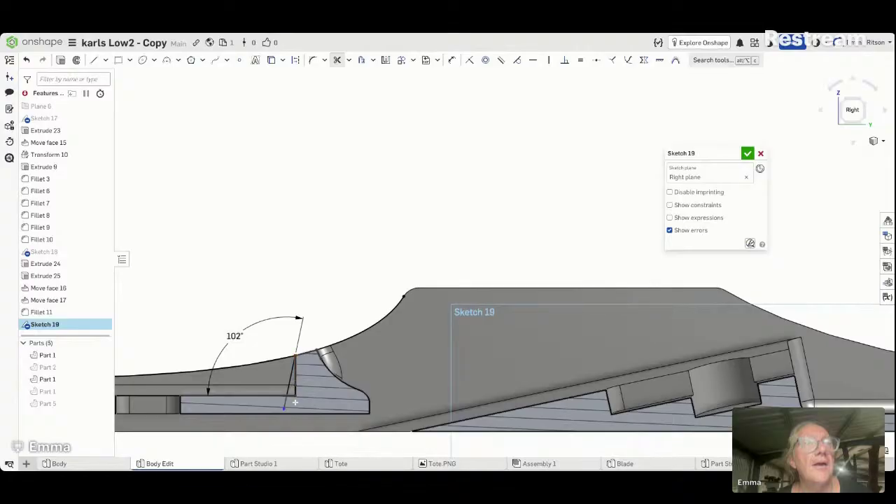
click(296, 402)
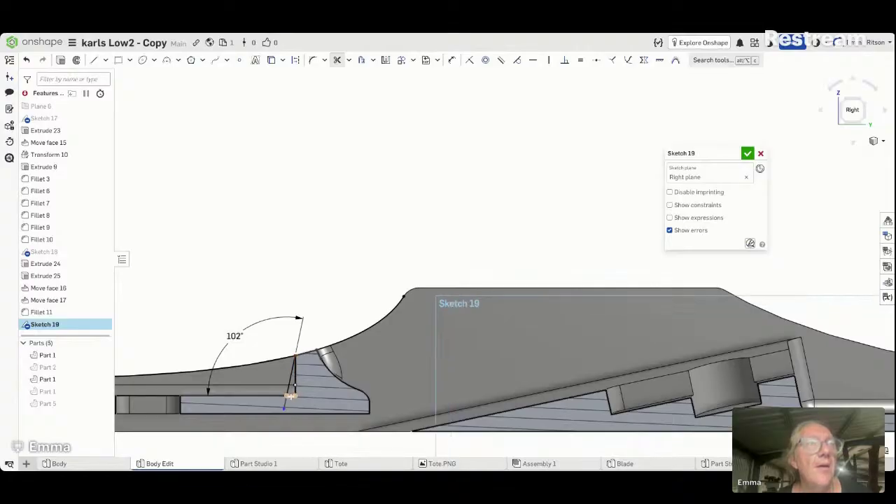
click(296, 392)
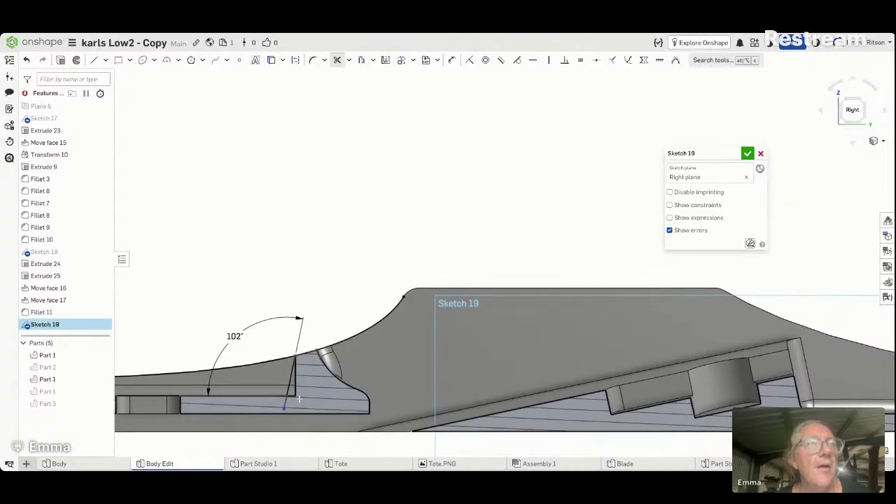
click(283, 405)
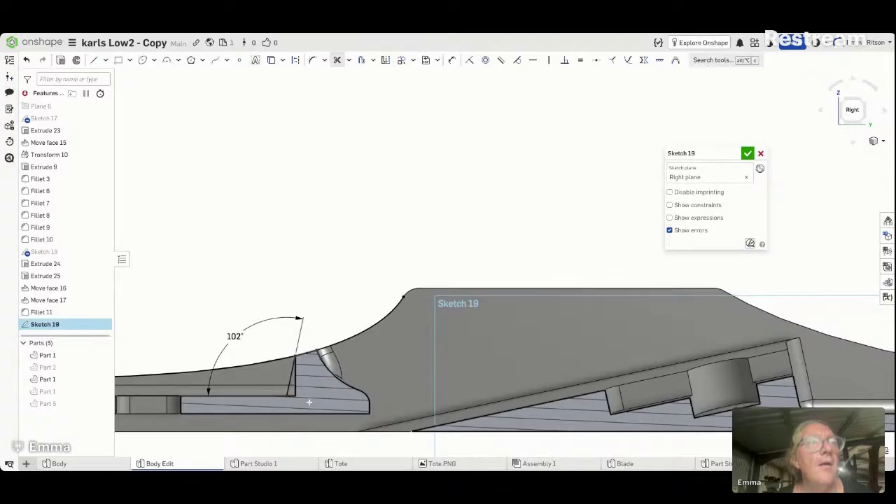
Step: With the body temporarily hidden, close the profile with lines 3 mm down from the floor, horizontally across, and up to the short edge's upper end
click(103, 355)
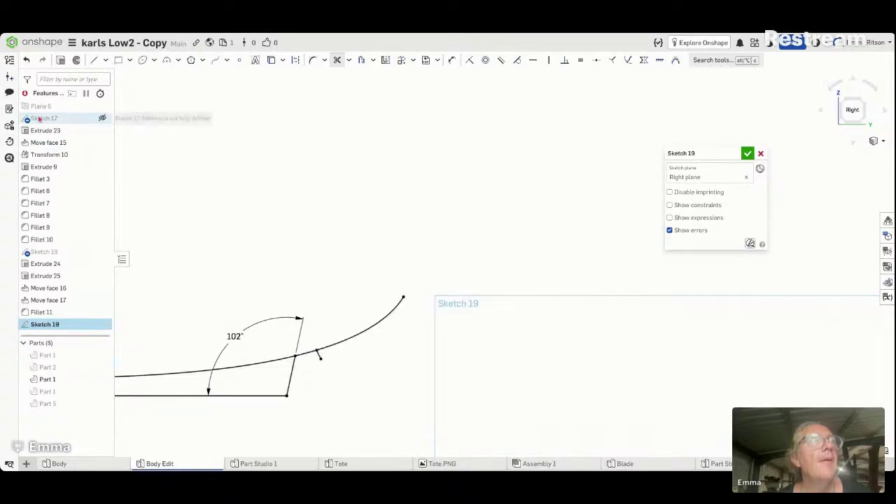
click(93, 59)
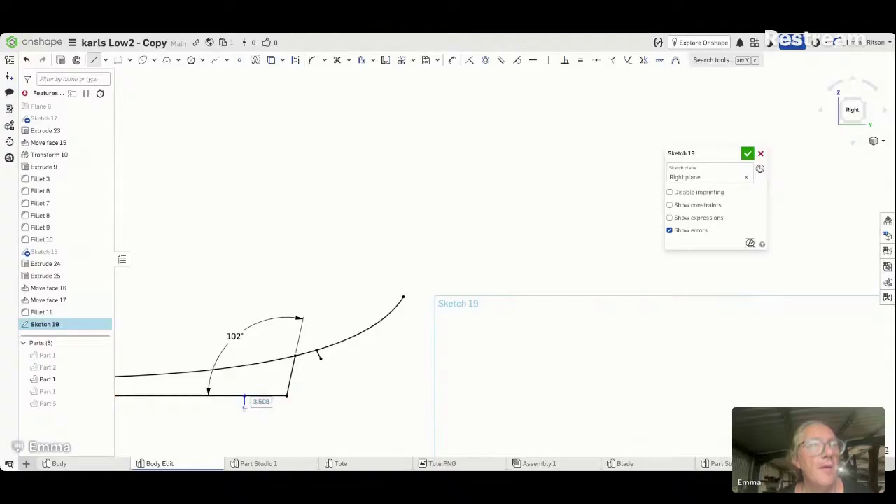
click(243, 396)
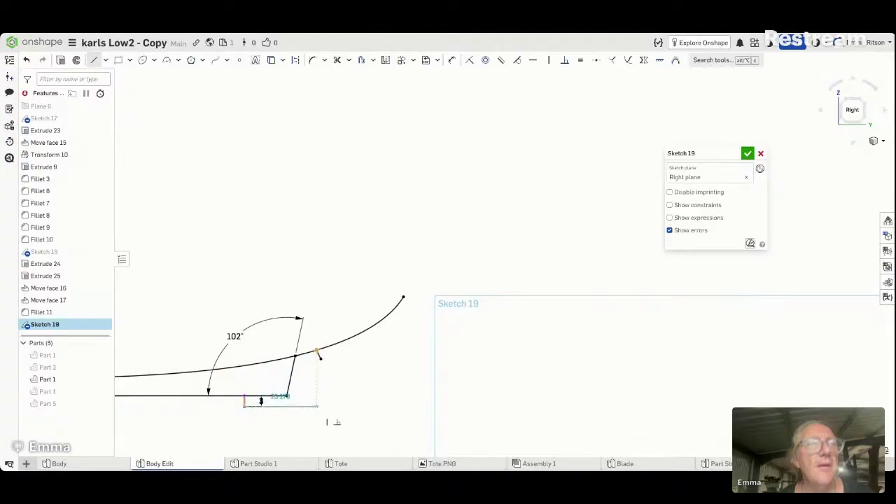
click(317, 350)
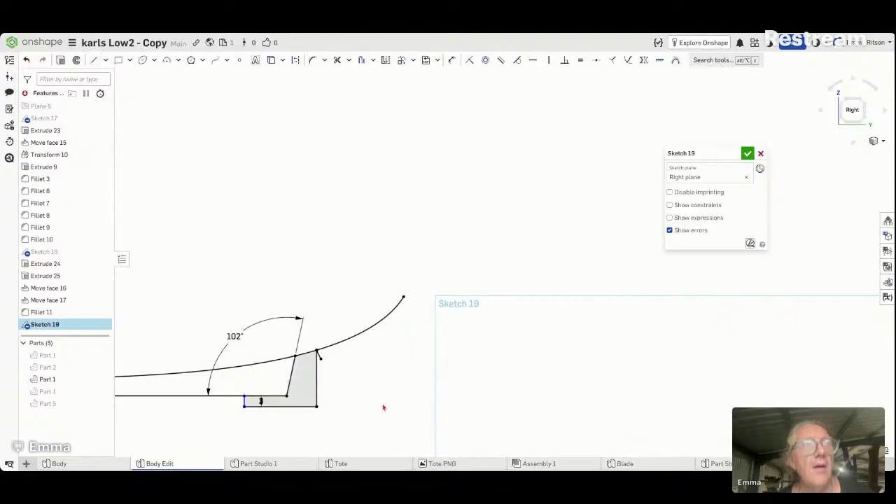
click(106, 355)
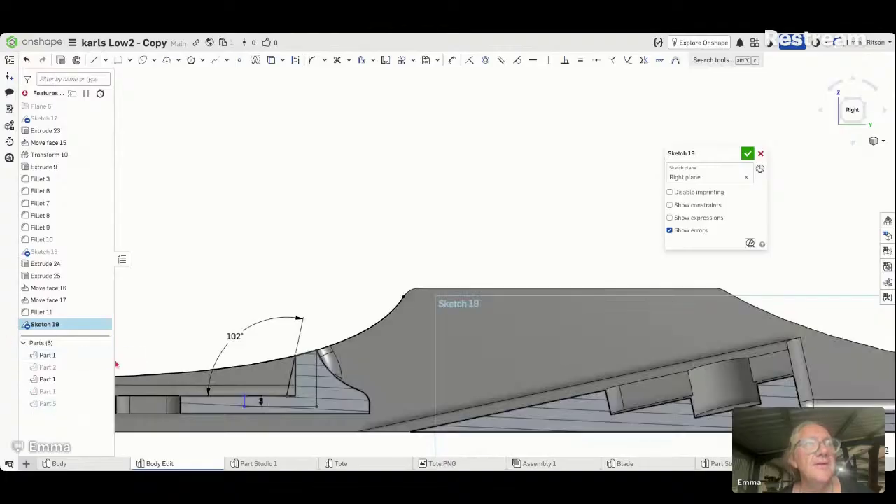
Step: Extrude the closed wedge profile symmetrically by 55 mm, adding it to the plane body, and accept
right_drag(244, 326, 250, 346)
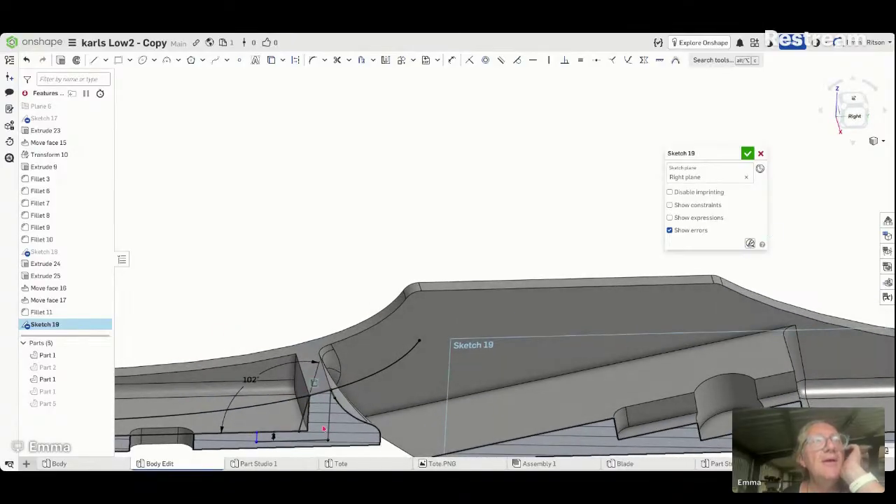
click(60, 62)
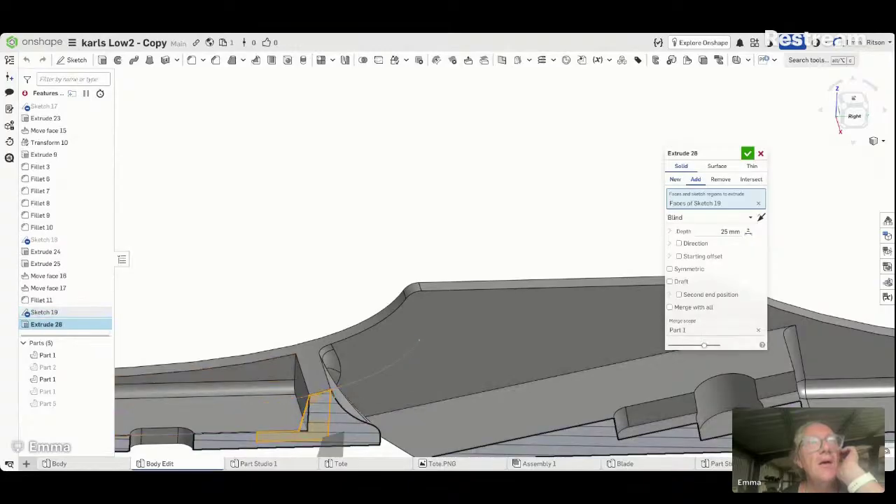
click(670, 269)
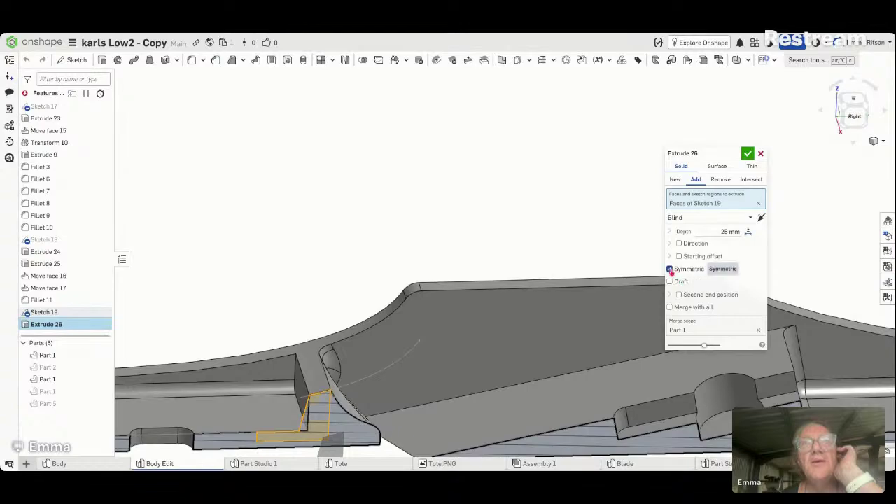
click(731, 231)
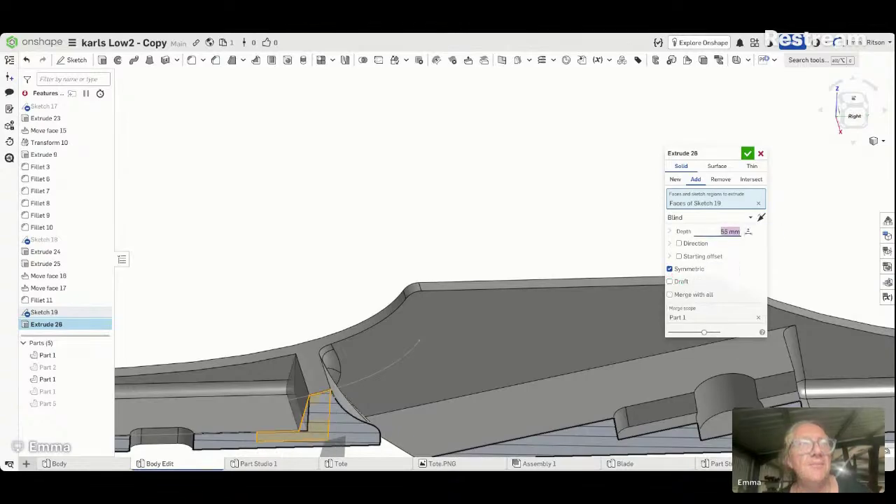
right_drag(513, 199, 542, 205)
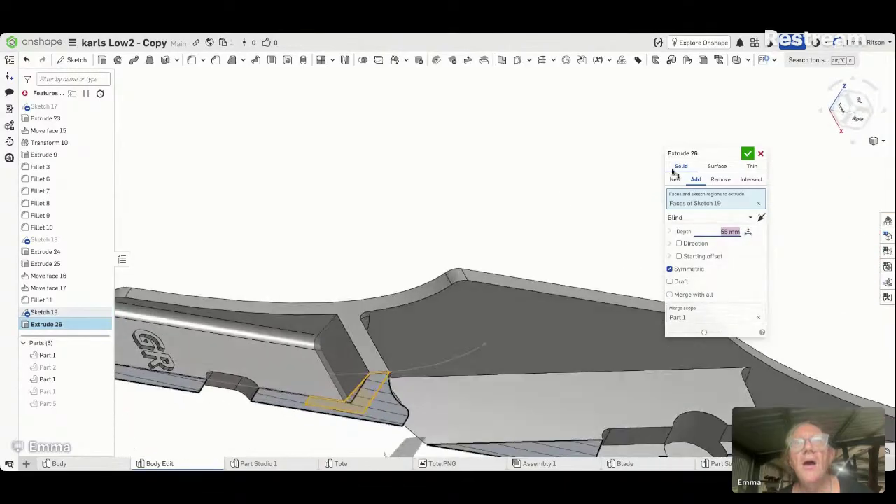
click(748, 154)
Step: Turn off the section view to show the whole plane body with its sloped recess wall
right_drag(634, 236, 602, 212)
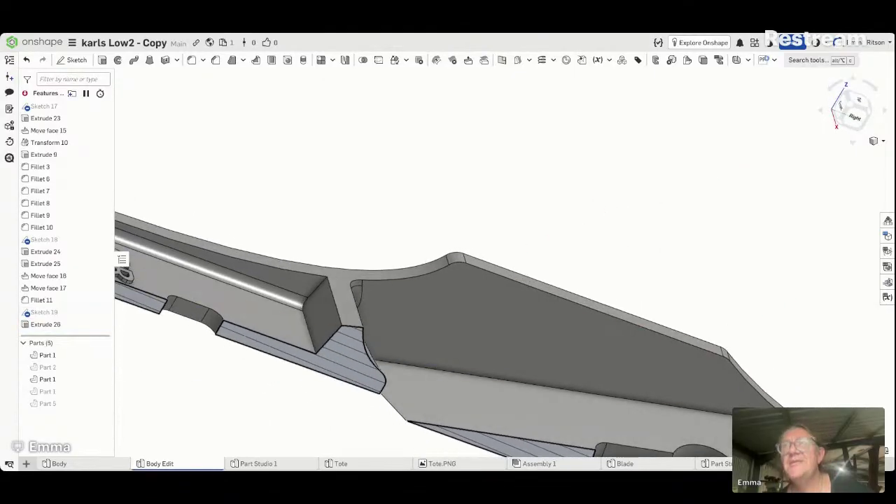
click(875, 143)
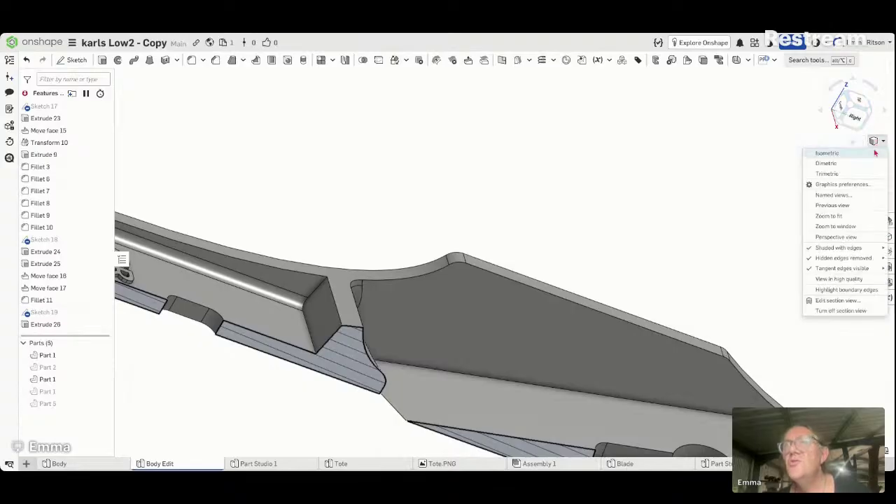
click(844, 310)
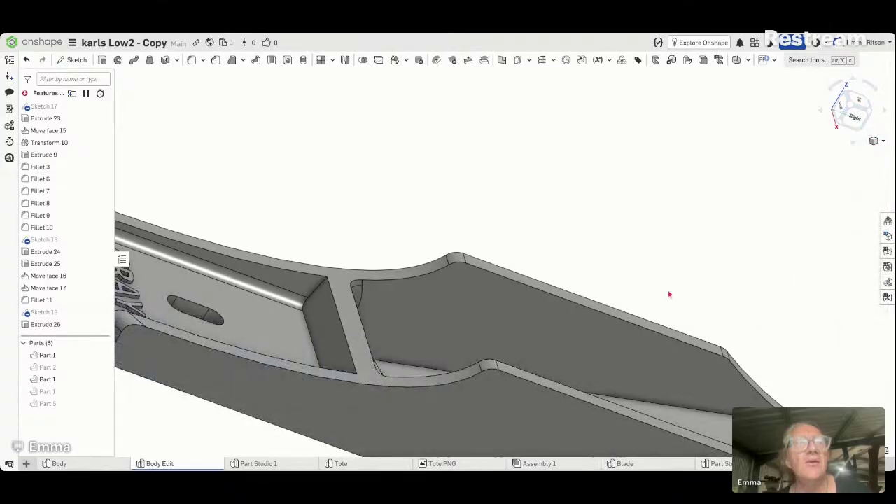
Step: Reorder Fillet 3 so that it follows Extrude 26 in the feature history
click(263, 294)
right_click(264, 294)
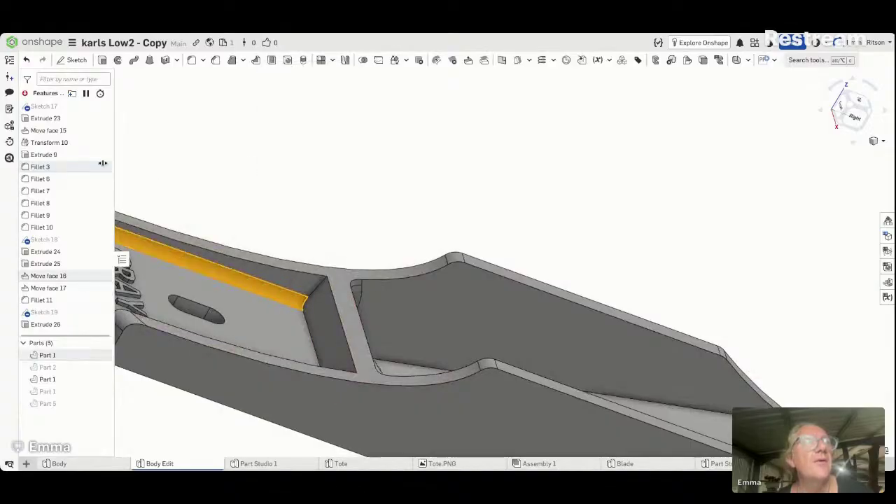
drag(59, 166, 77, 330)
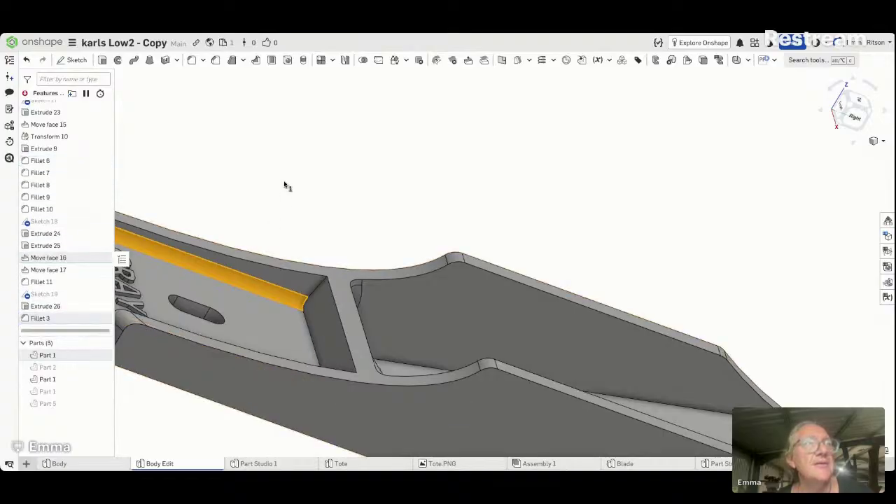
Step: Edit Fillet 3 to also round the sloped end wall's floor edge and its two side corner edges, keeping the 3 mm radius
right_click(51, 321)
click(73, 331)
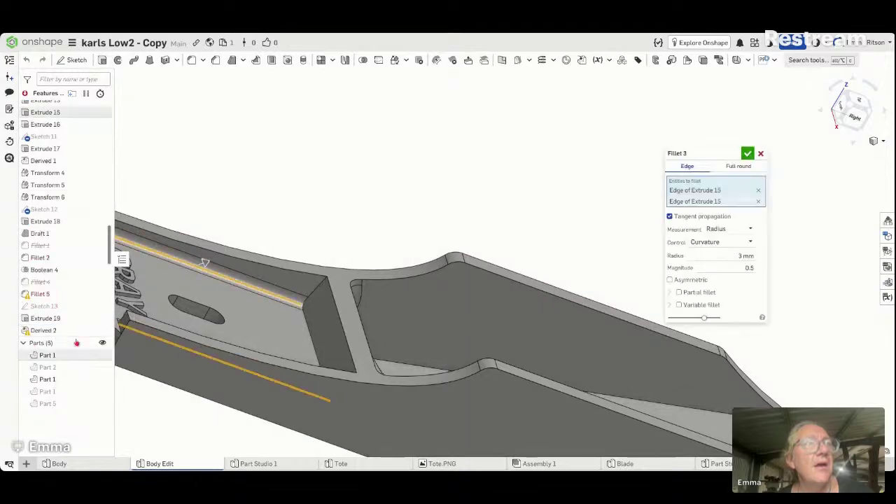
click(318, 292)
click(313, 334)
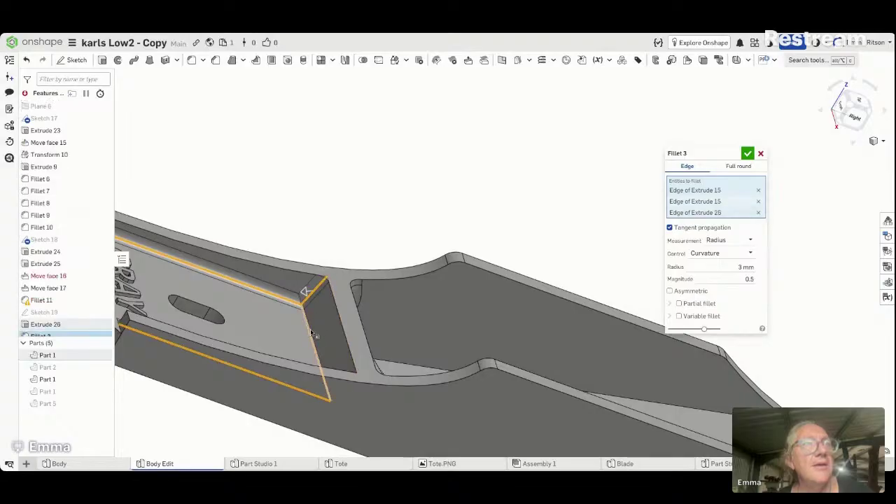
right_drag(311, 333, 321, 411)
click(326, 411)
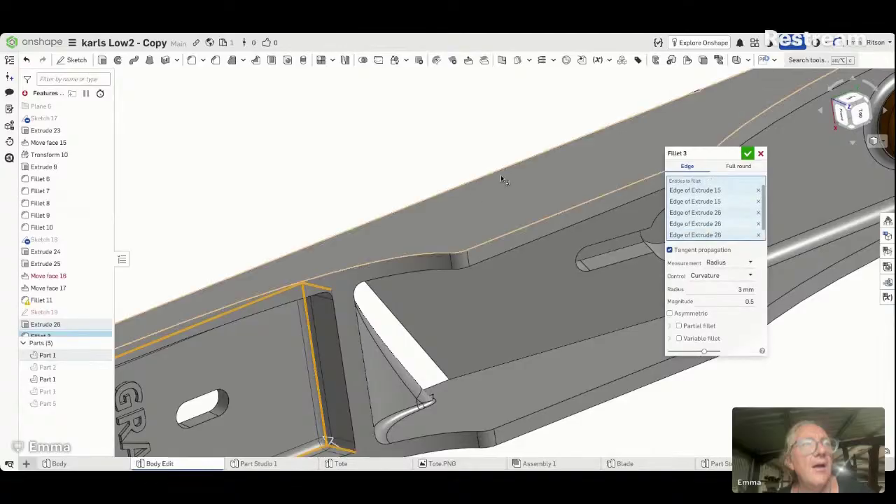
click(748, 153)
right_drag(486, 202, 297, 252)
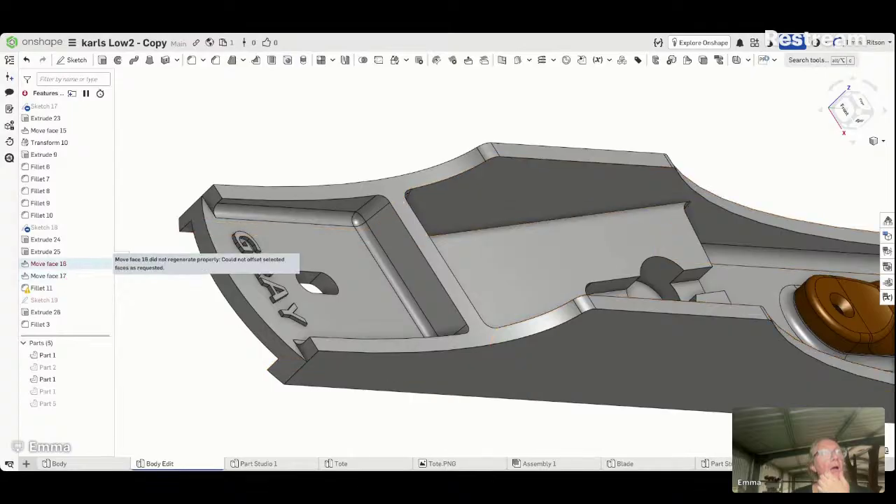
right_click(70, 266)
click(88, 287)
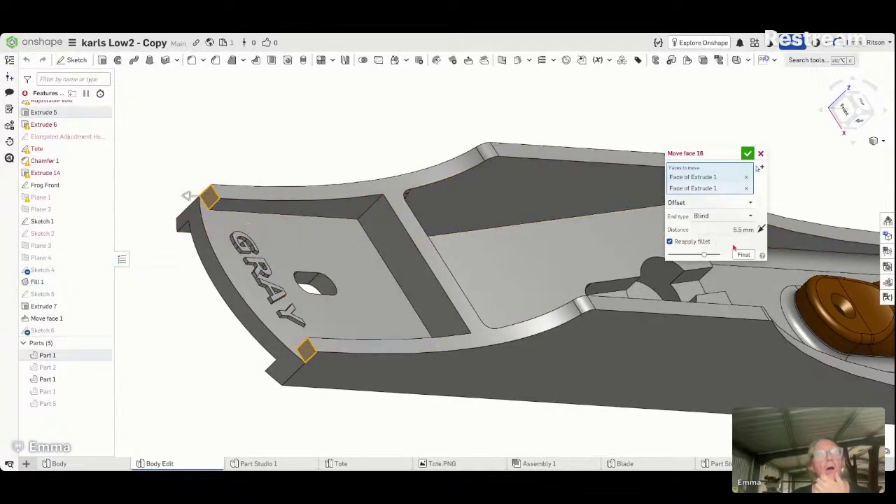
scroll(168, 198, down, 1)
drag(186, 196, 160, 197)
drag(222, 201, 166, 202)
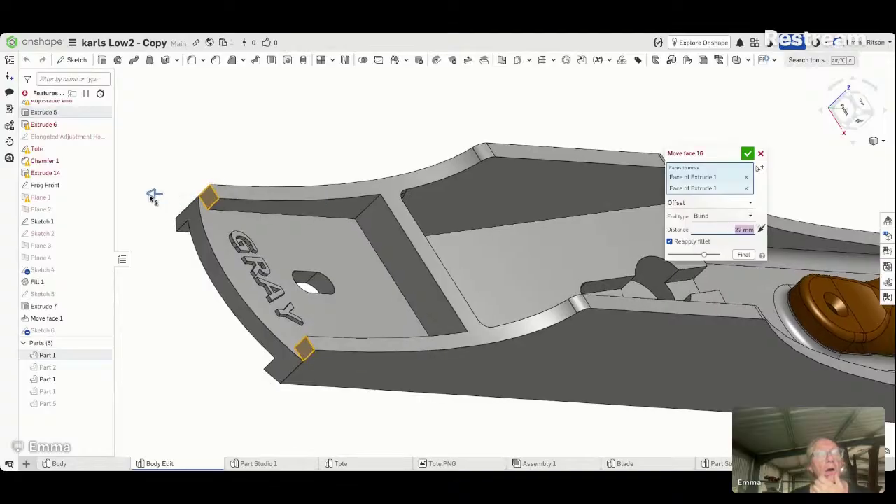
click(761, 154)
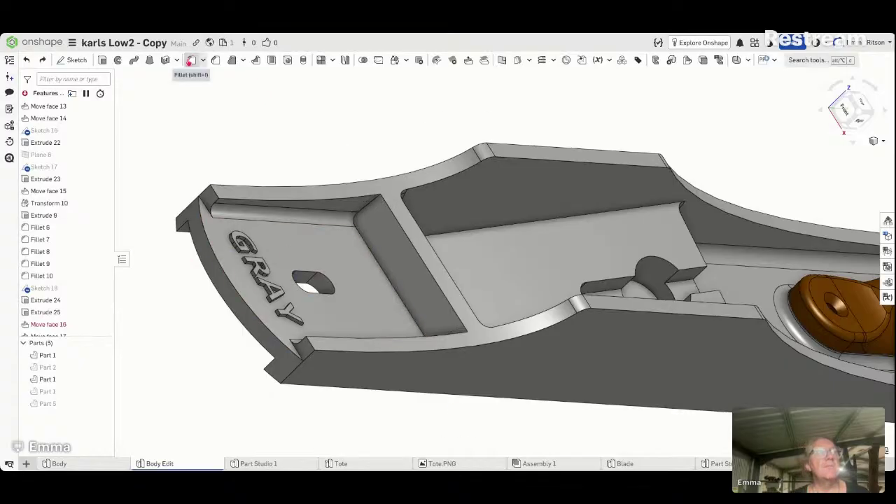
Step: Fillet the edge where the toe recess floor meets the sloped end wall with a 4 mm radius
click(191, 60)
click(389, 278)
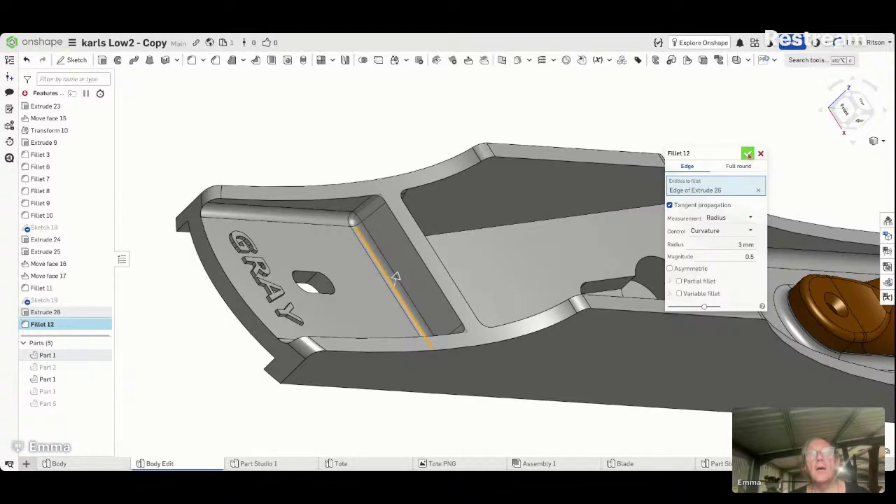
click(733, 246)
text(4)
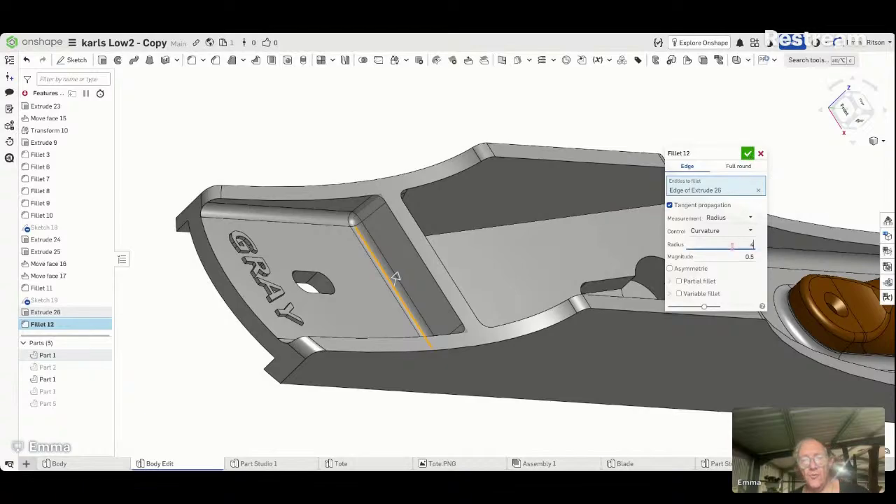
key(Return)
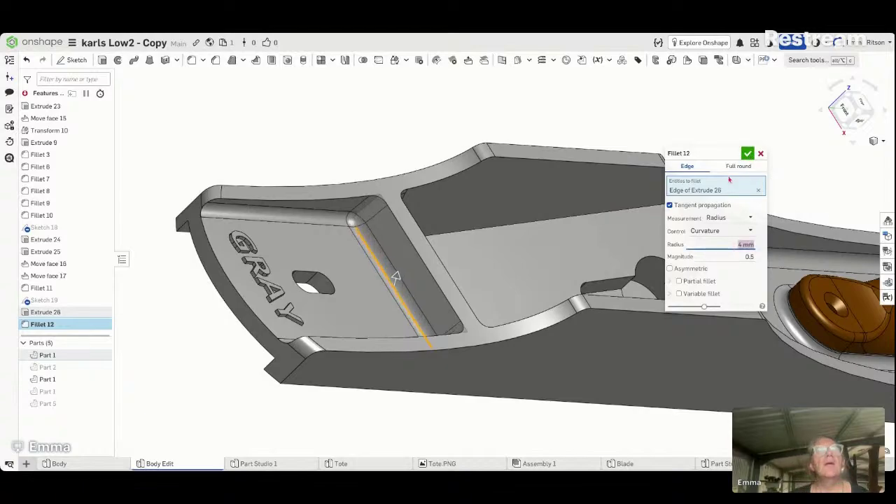
click(748, 154)
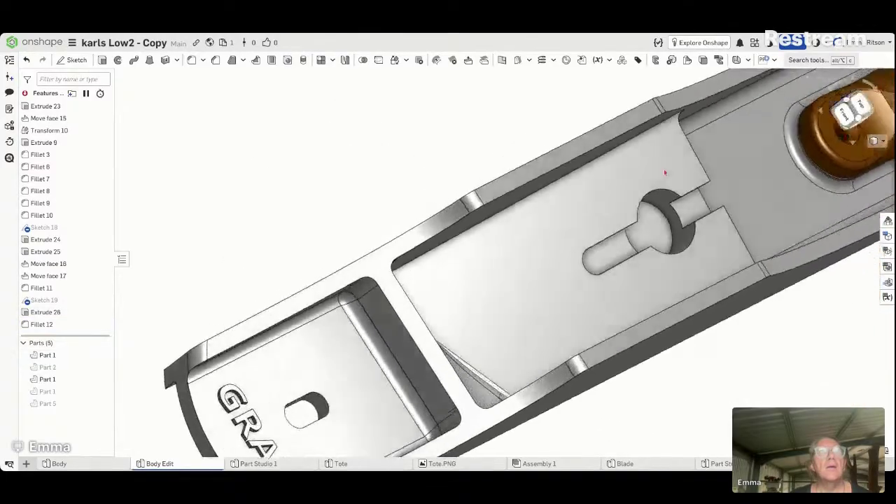
Step: Examine the plane body from above, below and the sides, checking the toe recess, blade bed, mouth and sole
right_drag(665, 172, 620, 189)
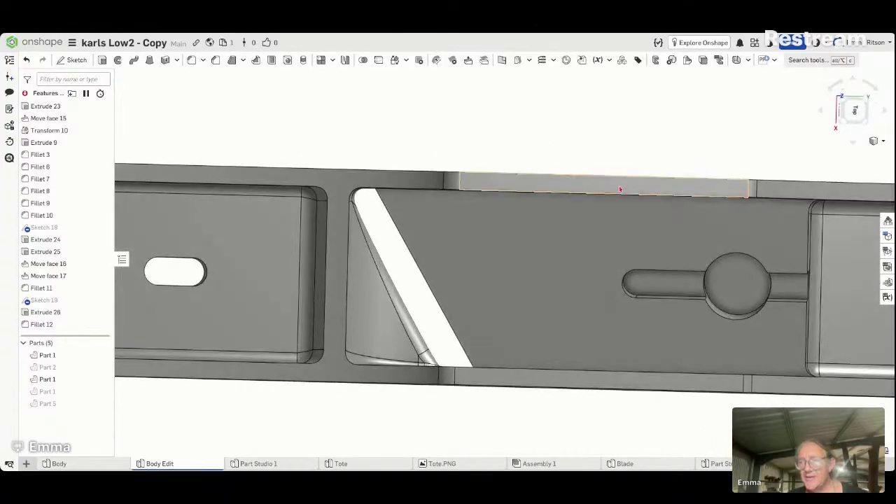
right_drag(635, 190, 680, 231)
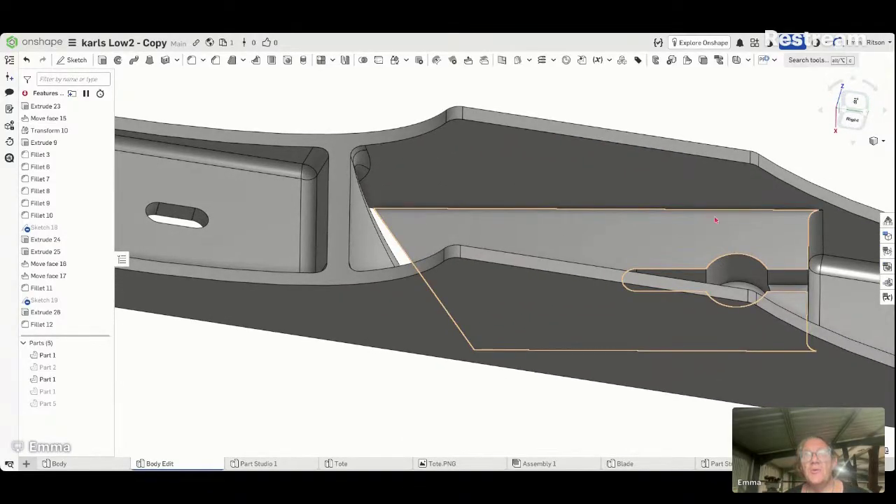
right_drag(601, 224, 420, 212)
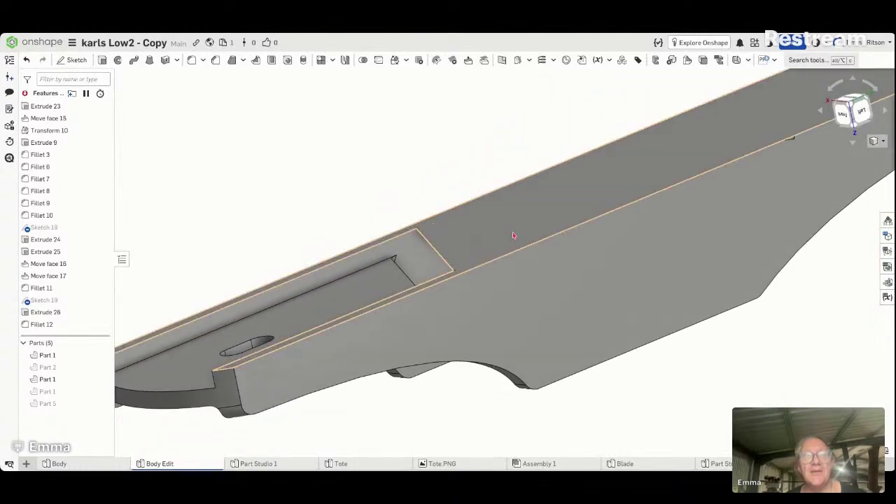
right_drag(443, 246, 472, 166)
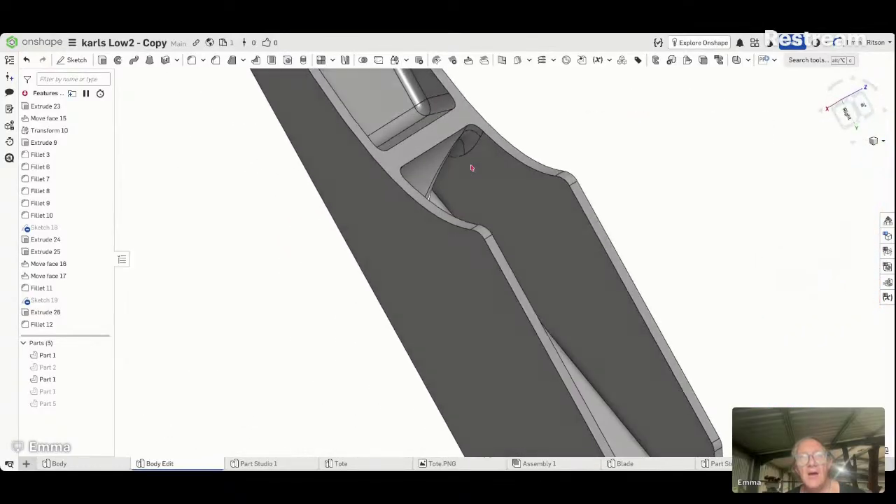
click(854, 103)
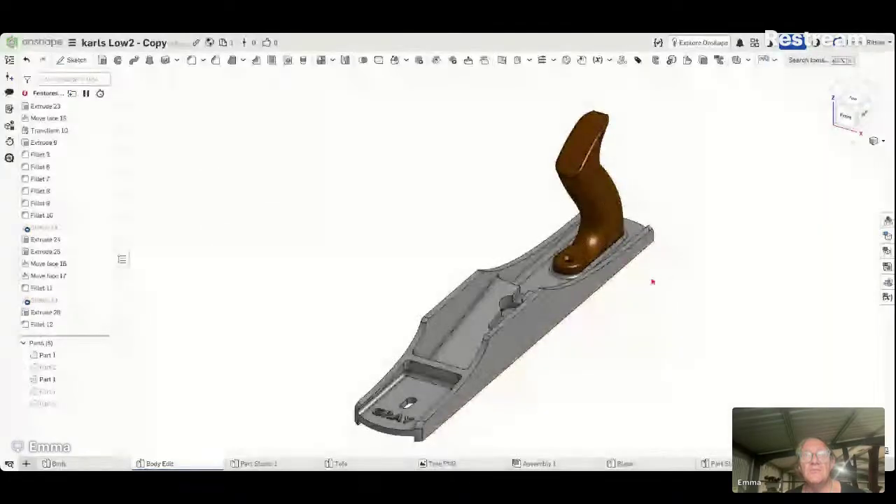
scroll(642, 296, down, 1)
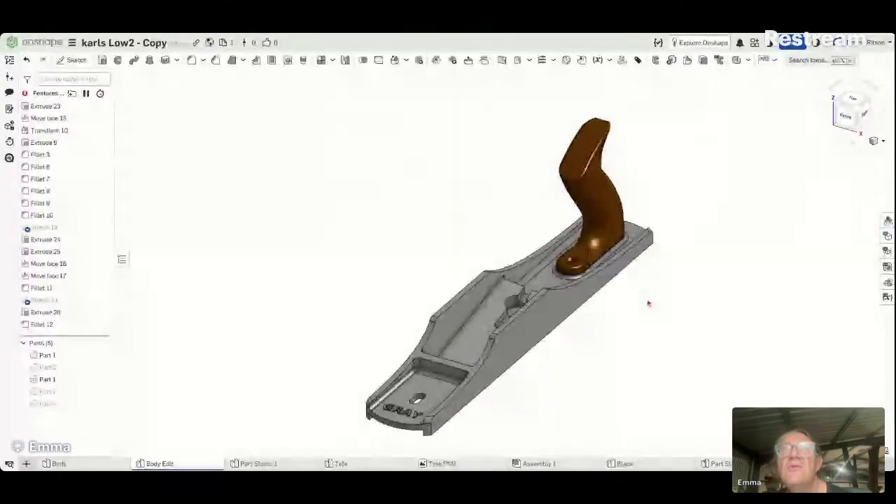
right_drag(635, 313, 570, 282)
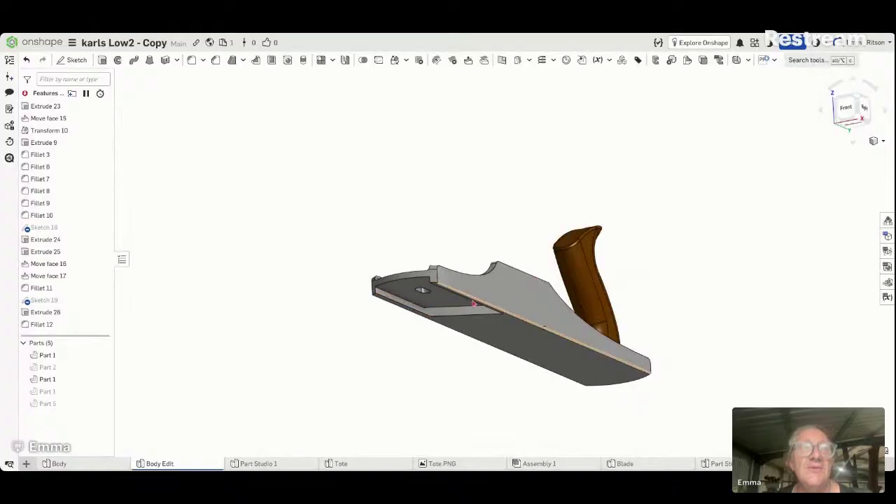
mouse_move(530, 350)
right_down()
mouse_move(524, 364)
mouse_move(570, 374)
mouse_move(556, 404)
mouse_move(578, 427)
mouse_move(570, 424)
right_up()
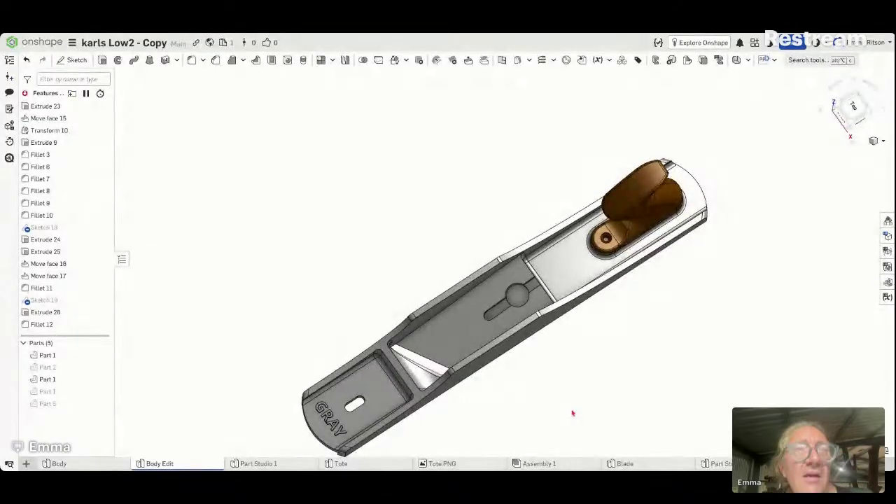
Step: Open Sketch 18 of the blade bed slot for editing and dimension the radius of the slot's rounded end
scroll(500, 319, up, 5)
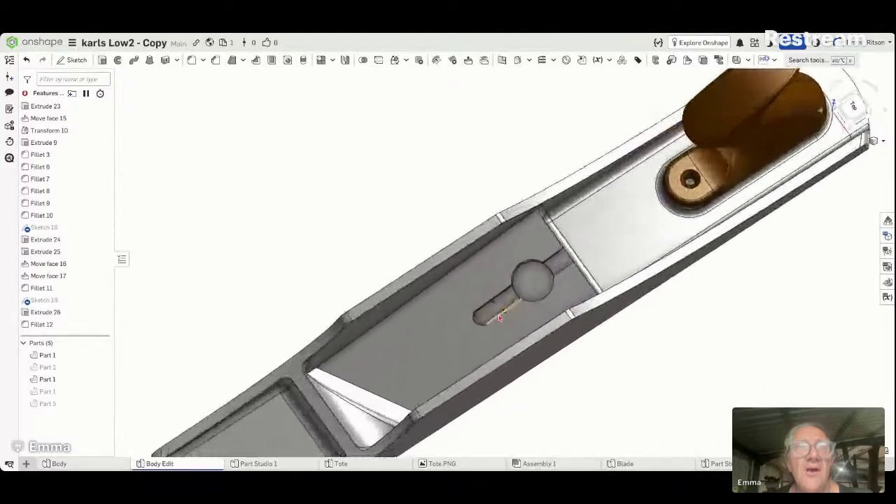
scroll(499, 323, up, 2)
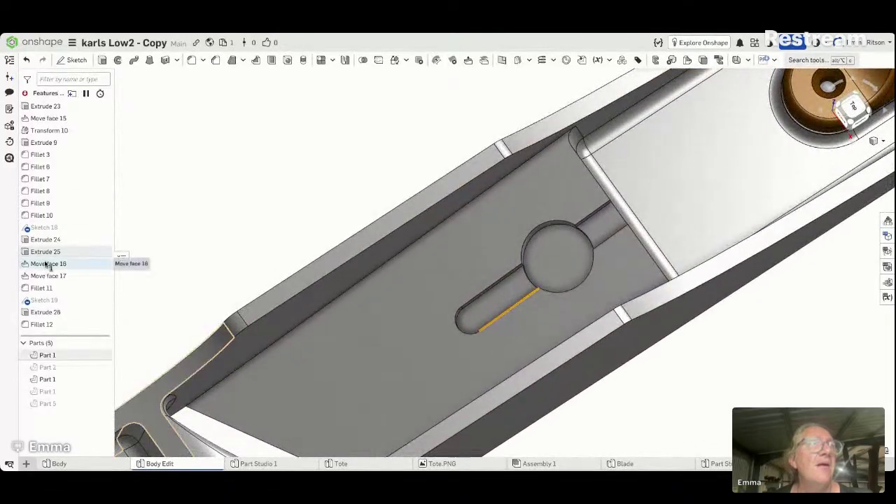
right_click(58, 234)
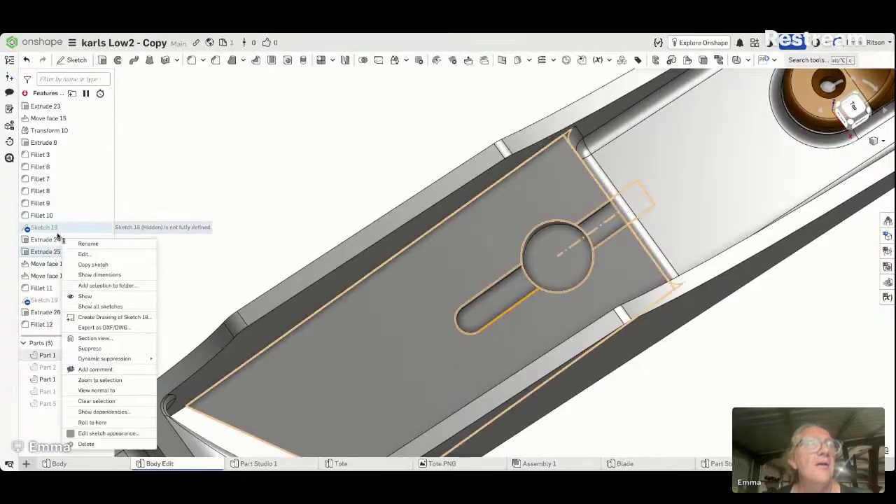
click(83, 253)
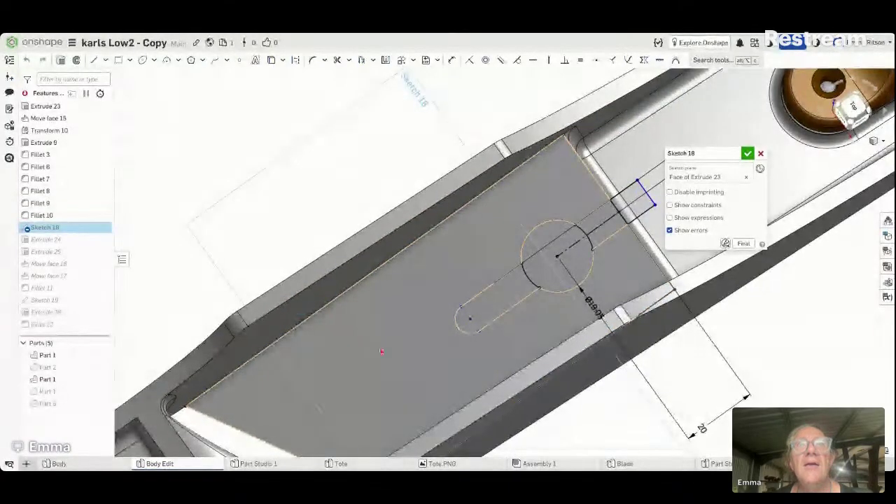
click(508, 294)
key(d)
click(470, 334)
click(425, 354)
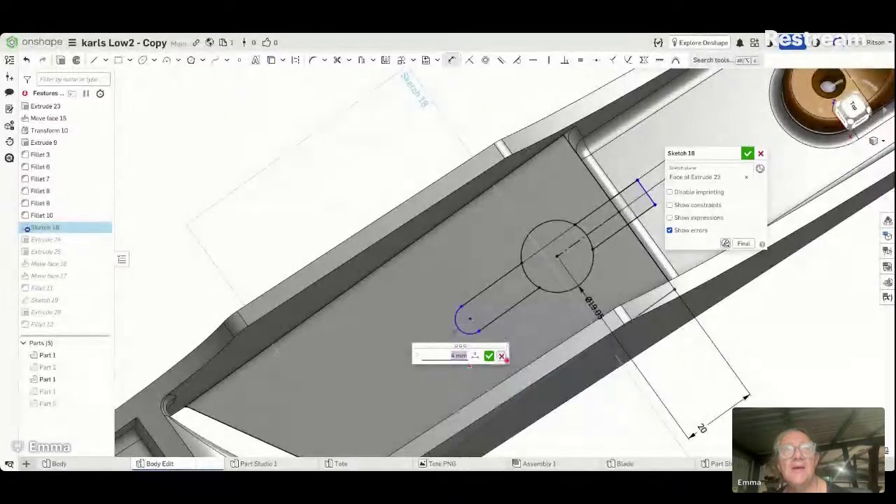
click(505, 363)
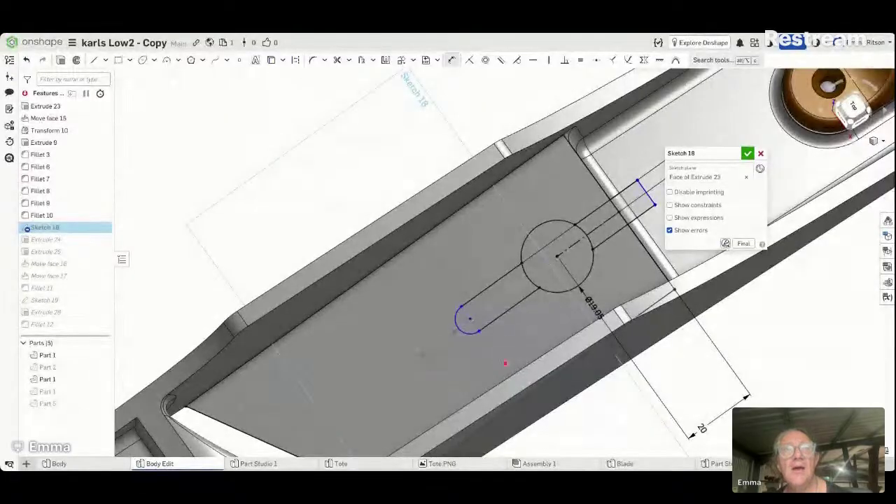
Step: Draw a 14 mm diameter circle centred on the slot's rounded end
click(153, 60)
click(159, 78)
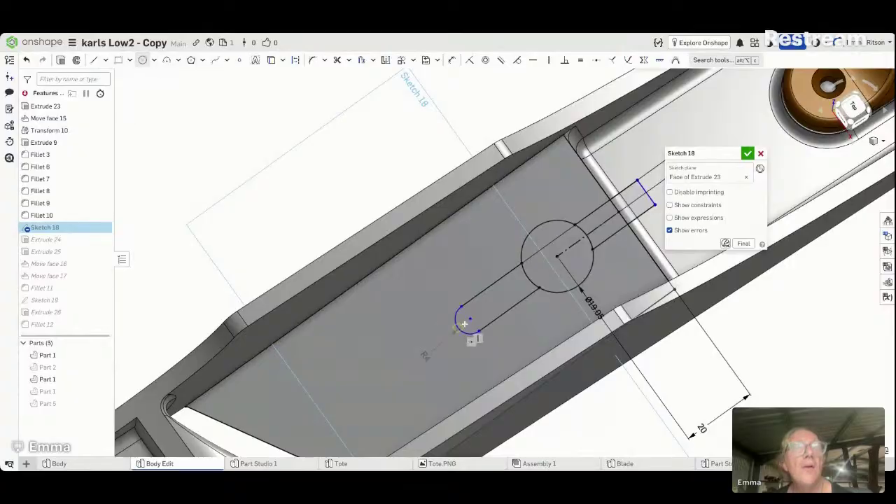
click(470, 319)
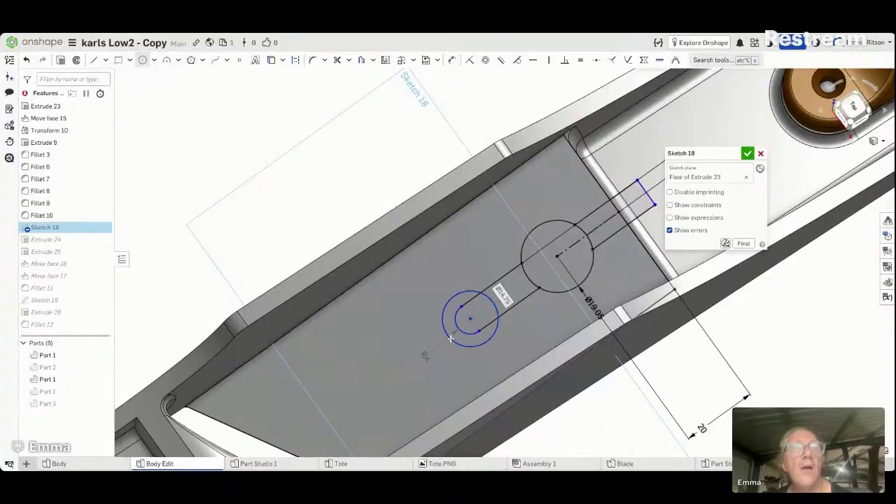
click(454, 341)
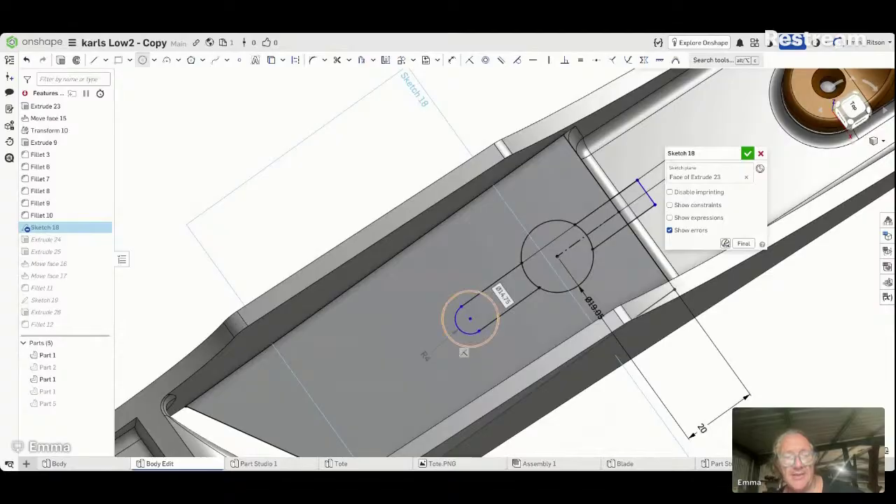
key(Return)
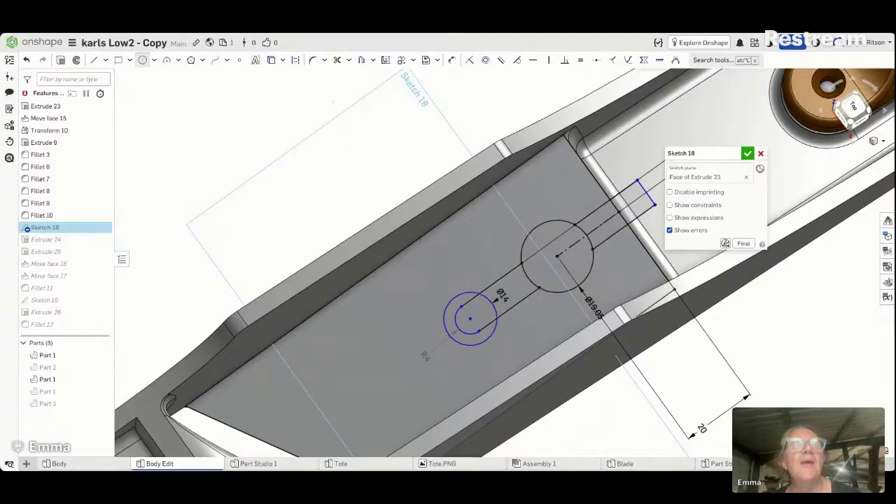
Step: Trim the slot lines and the old end arc inside the new circle plus the circle's portion across the slot, and accept the sketch
click(337, 60)
click(488, 322)
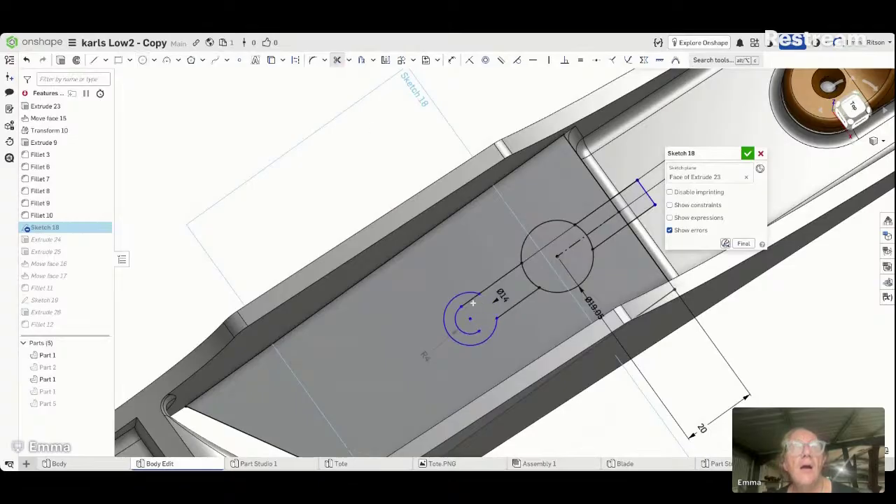
click(470, 301)
click(456, 314)
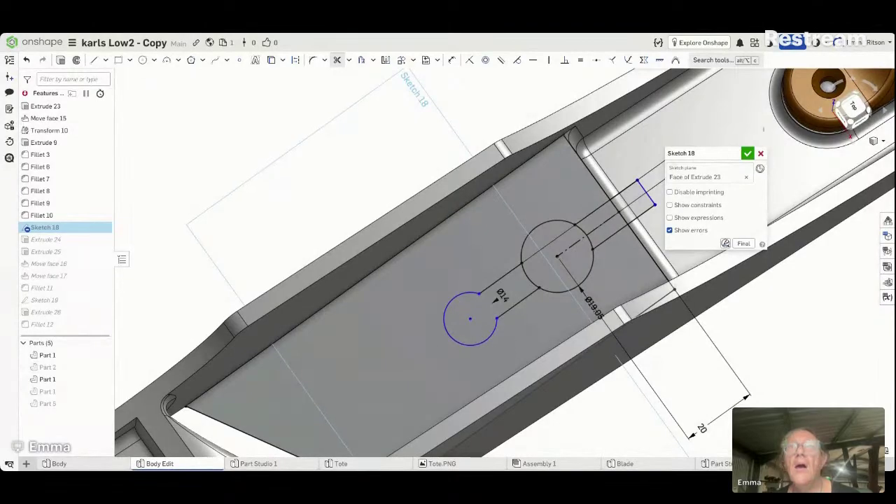
click(748, 153)
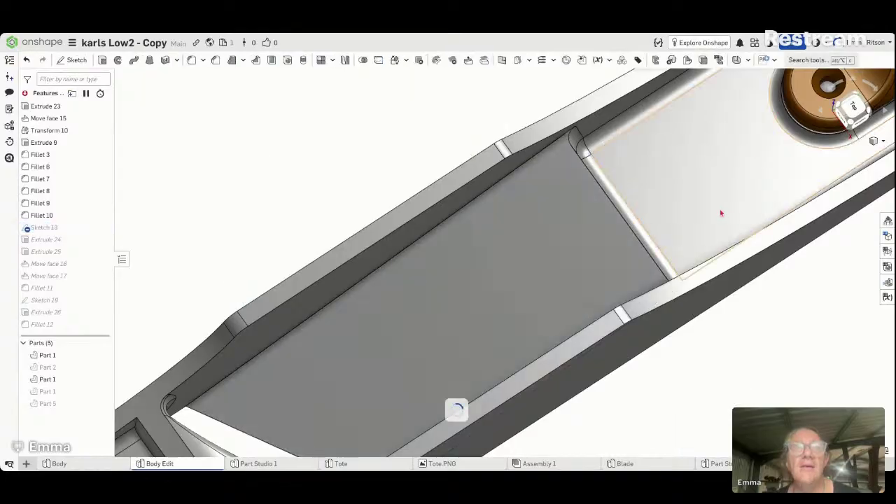
right_drag(706, 214, 596, 192)
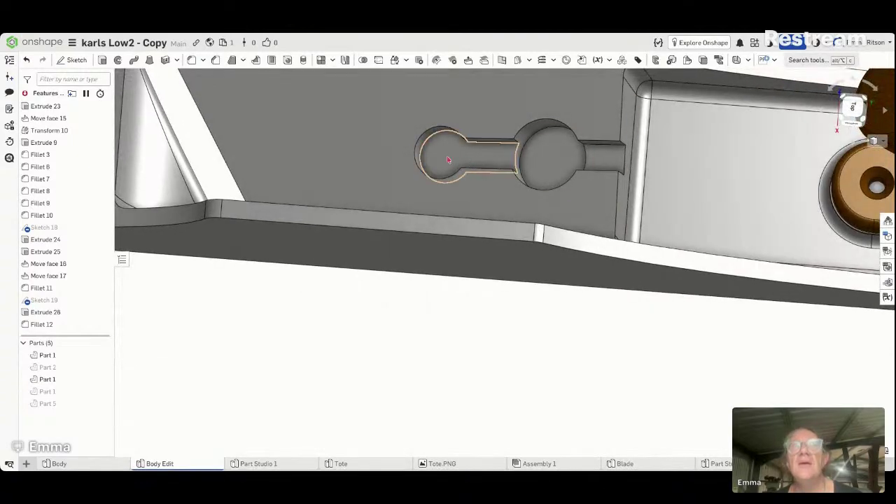
Step: Inspect the blade bed slot's pocket depths in a lengthwise section view of the plane body, and turn the section view off
click(877, 141)
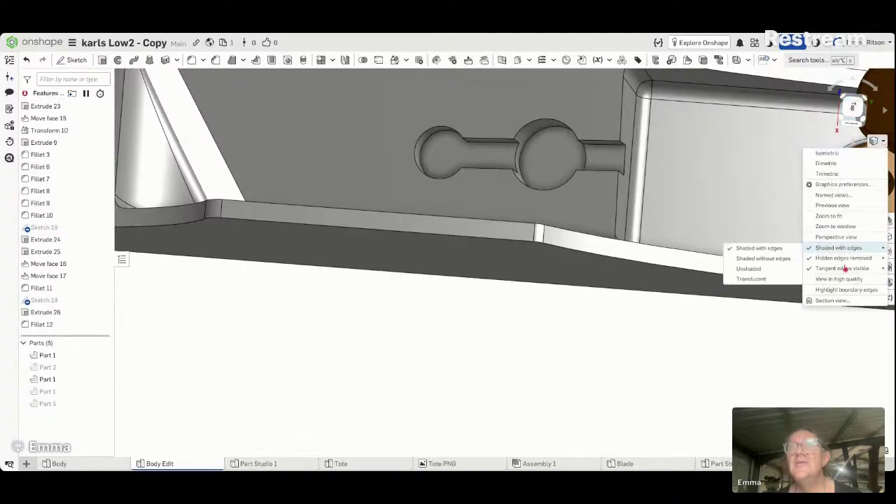
click(844, 302)
right_drag(747, 220, 775, 208)
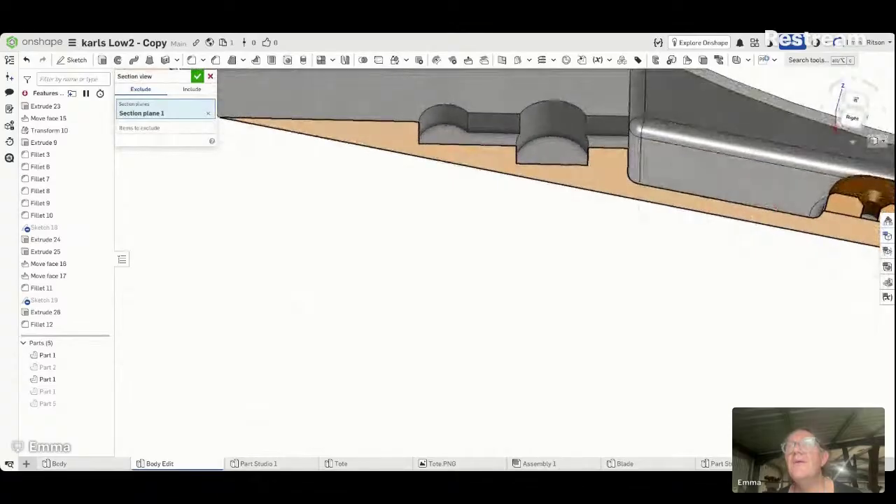
click(876, 141)
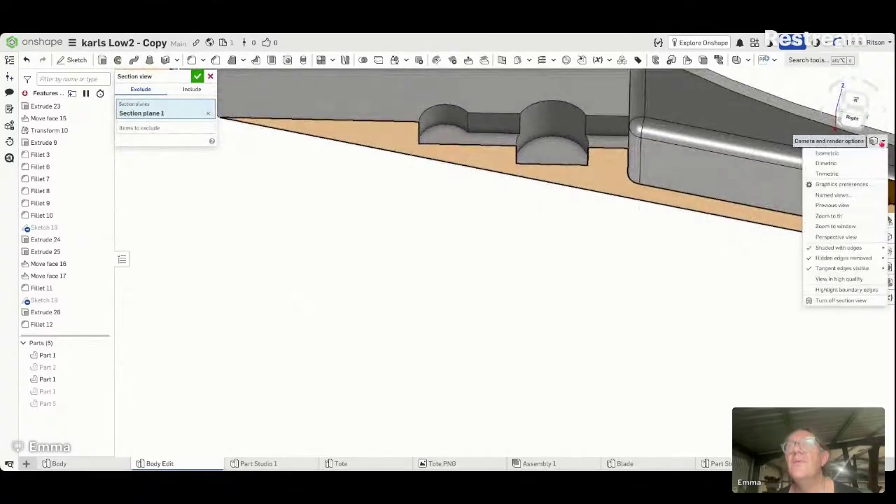
click(858, 301)
Step: Examine the whole plane body with its handle in an isometric view, from above and from the side
right_drag(726, 280, 724, 284)
scroll(724, 284, down, 5)
scroll(724, 284, down, 1)
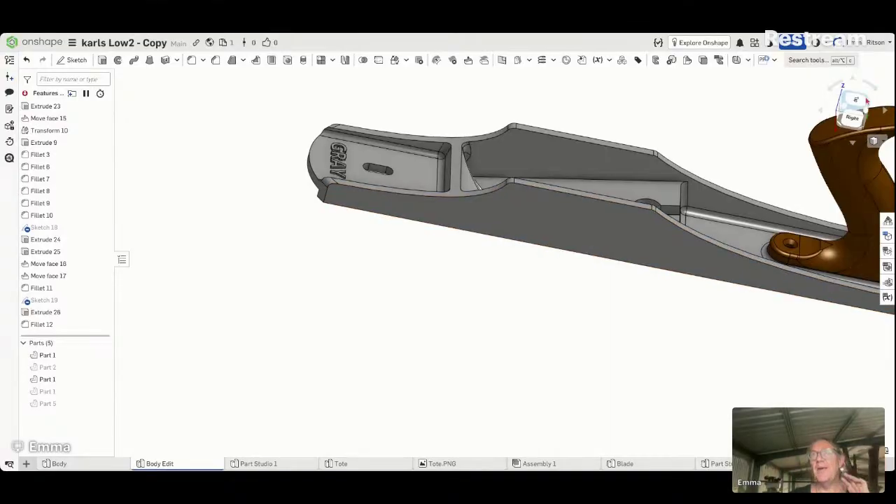
click(843, 109)
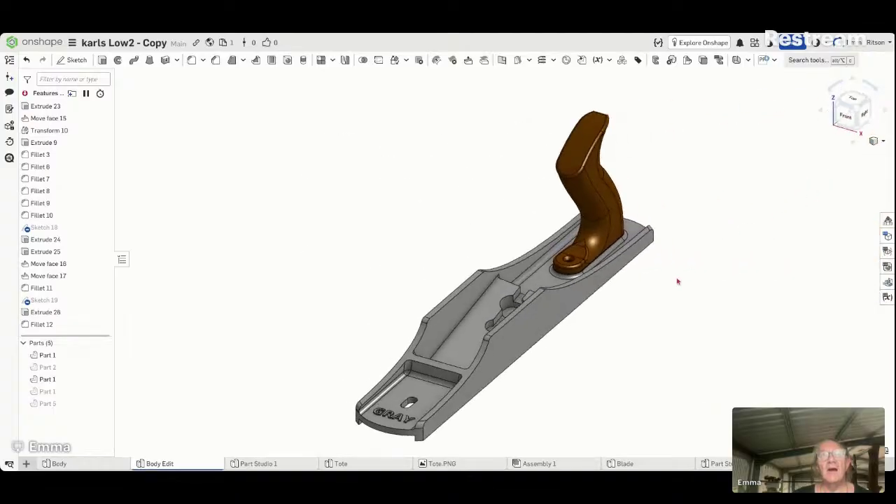
scroll(529, 372, down, 1)
scroll(529, 372, up, 2)
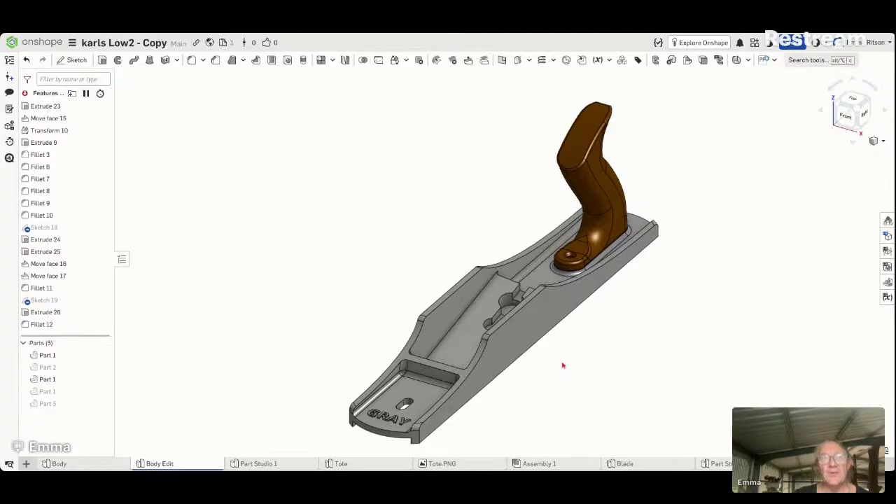
right_drag(563, 365, 514, 381)
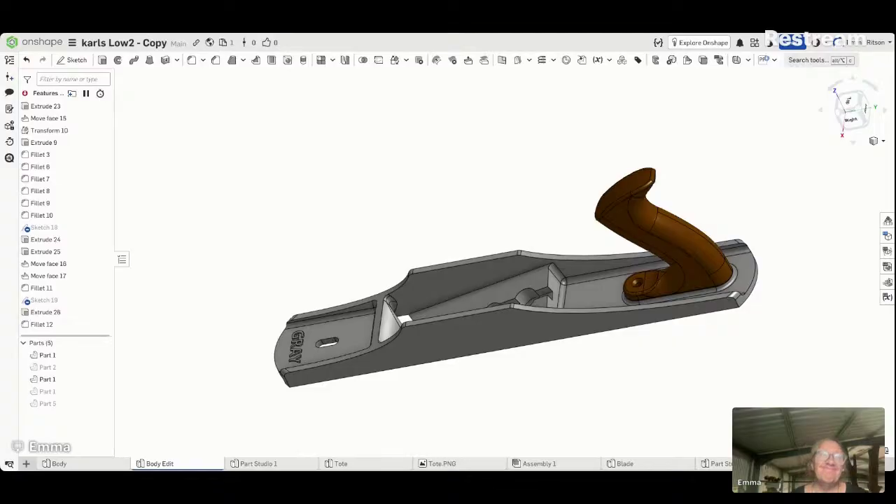
mouse_move(664, 352)
right_down()
mouse_move(687, 260)
mouse_move(665, 365)
mouse_move(675, 348)
mouse_move(662, 341)
mouse_move(656, 360)
mouse_move(671, 364)
right_up()
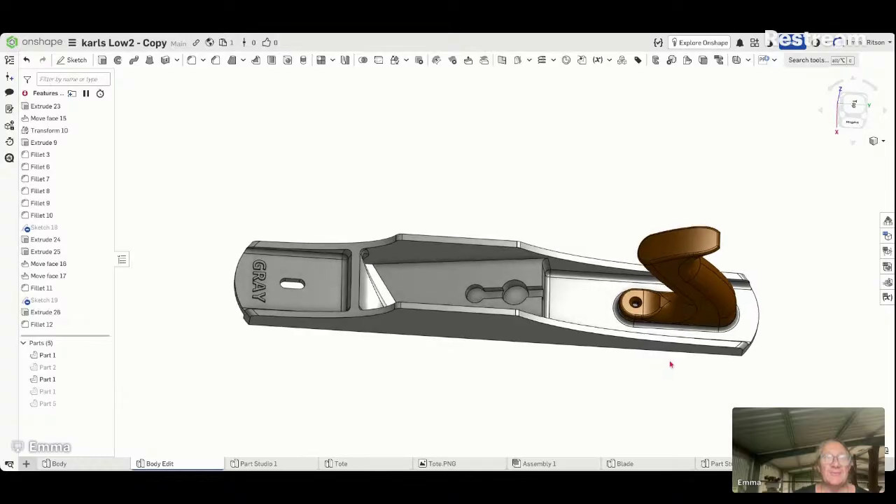
scroll(670, 360, down, 1)
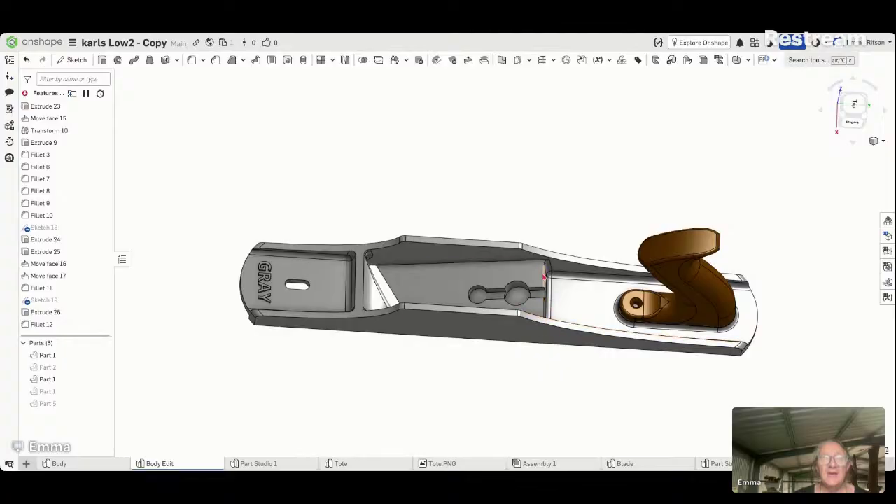
mouse_move(569, 356)
right_down()
mouse_move(568, 378)
mouse_move(551, 380)
mouse_move(574, 372)
mouse_move(566, 372)
right_up()
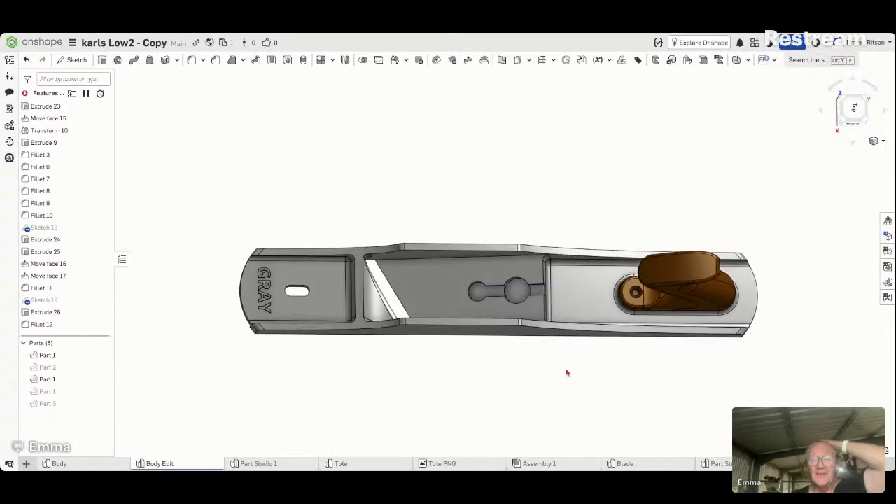
right_drag(567, 371, 569, 370)
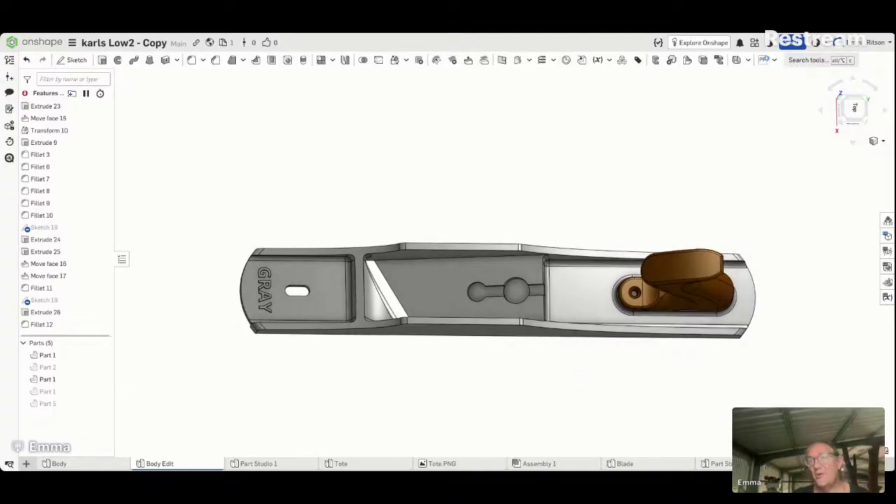
mouse_move(569, 370)
right_down()
mouse_move(587, 379)
mouse_move(574, 378)
right_up()
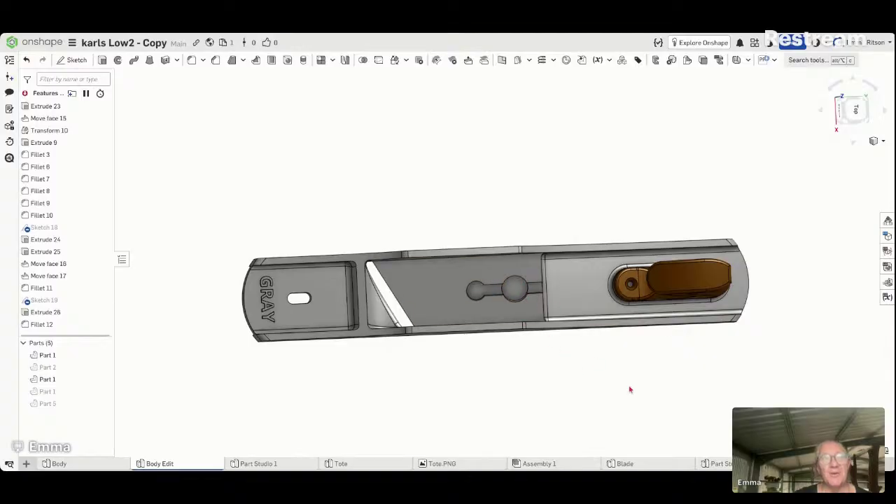
right_drag(629, 390, 628, 355)
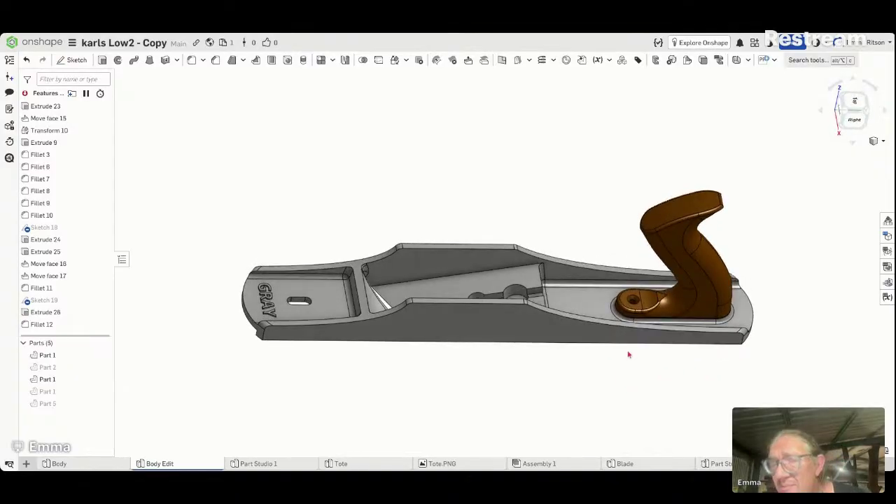